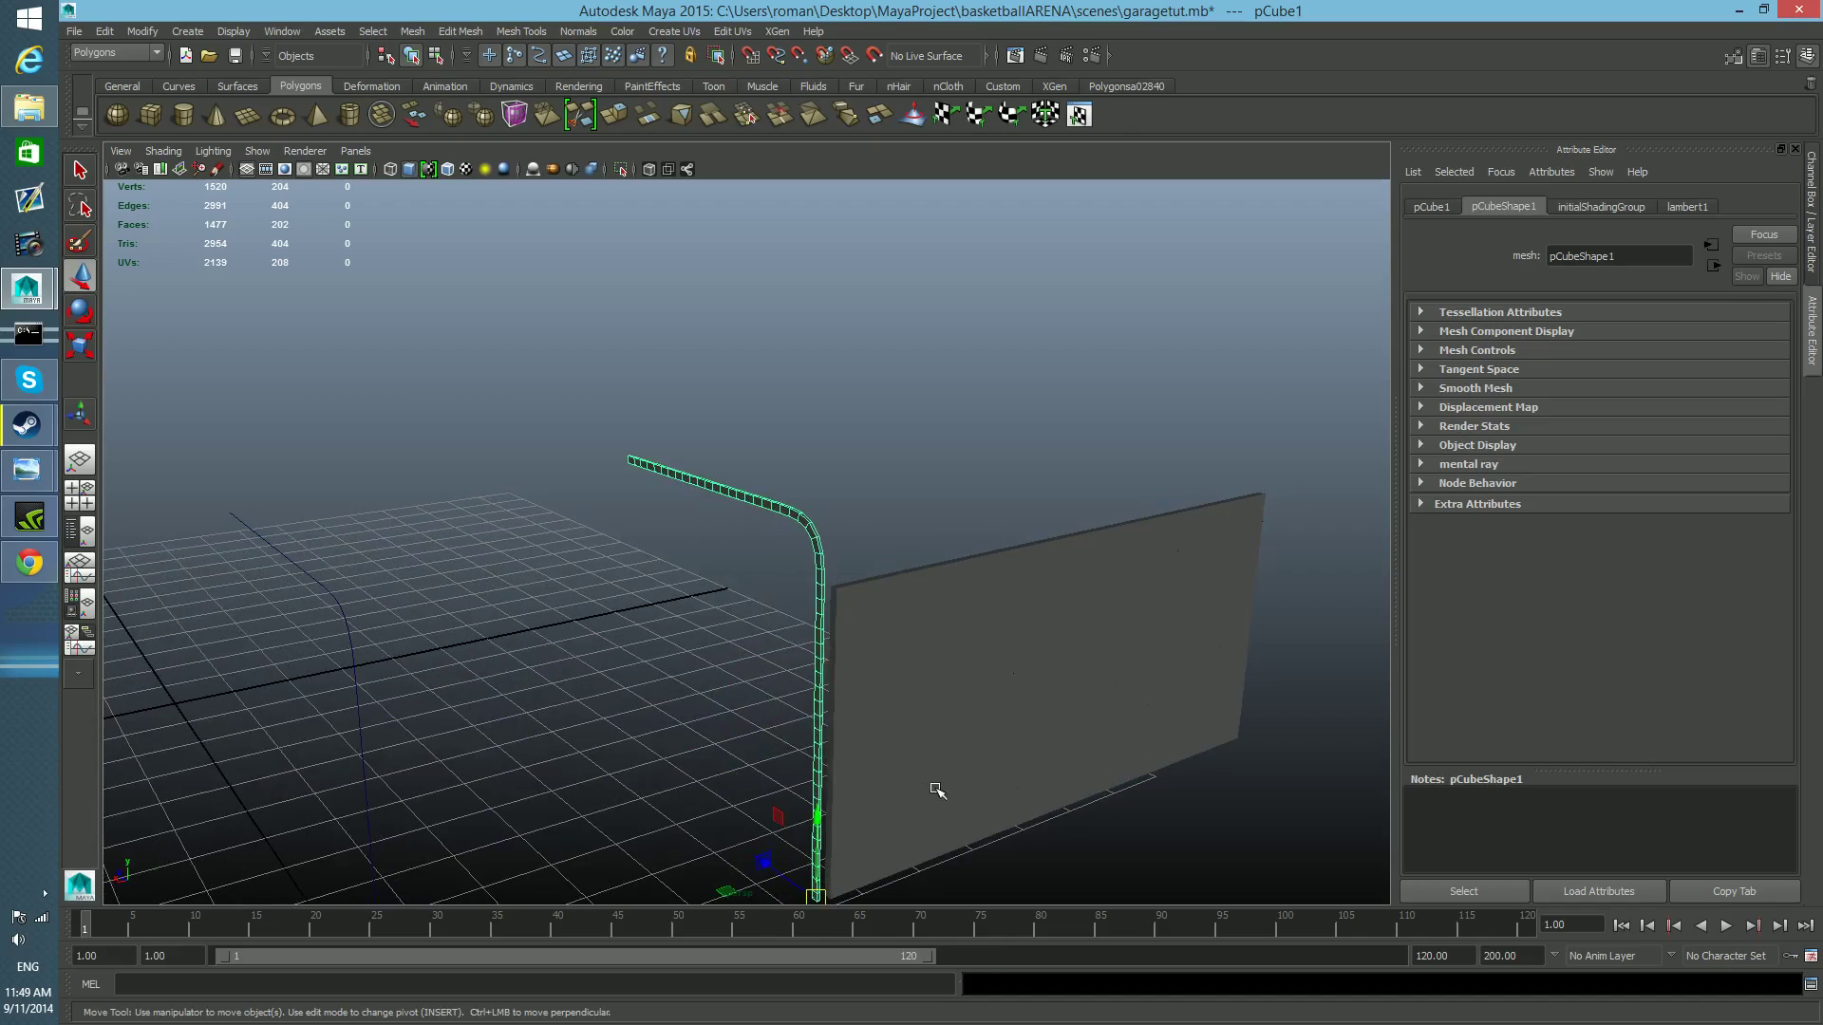
Insert a lengthwise edge loop through the middle of the curved rail's side faces.
alt+right_drag(915, 712, 834, 822)
alt+middle_drag(835, 822, 816, 753)
alt+drag(815, 753, 346, 769)
alt+right_drag(346, 769, 737, 803)
alt+drag(737, 803, 783, 771)
alt+drag(670, 358, 838, 566)
right_drag(885, 458, 885, 409)
click(890, 457)
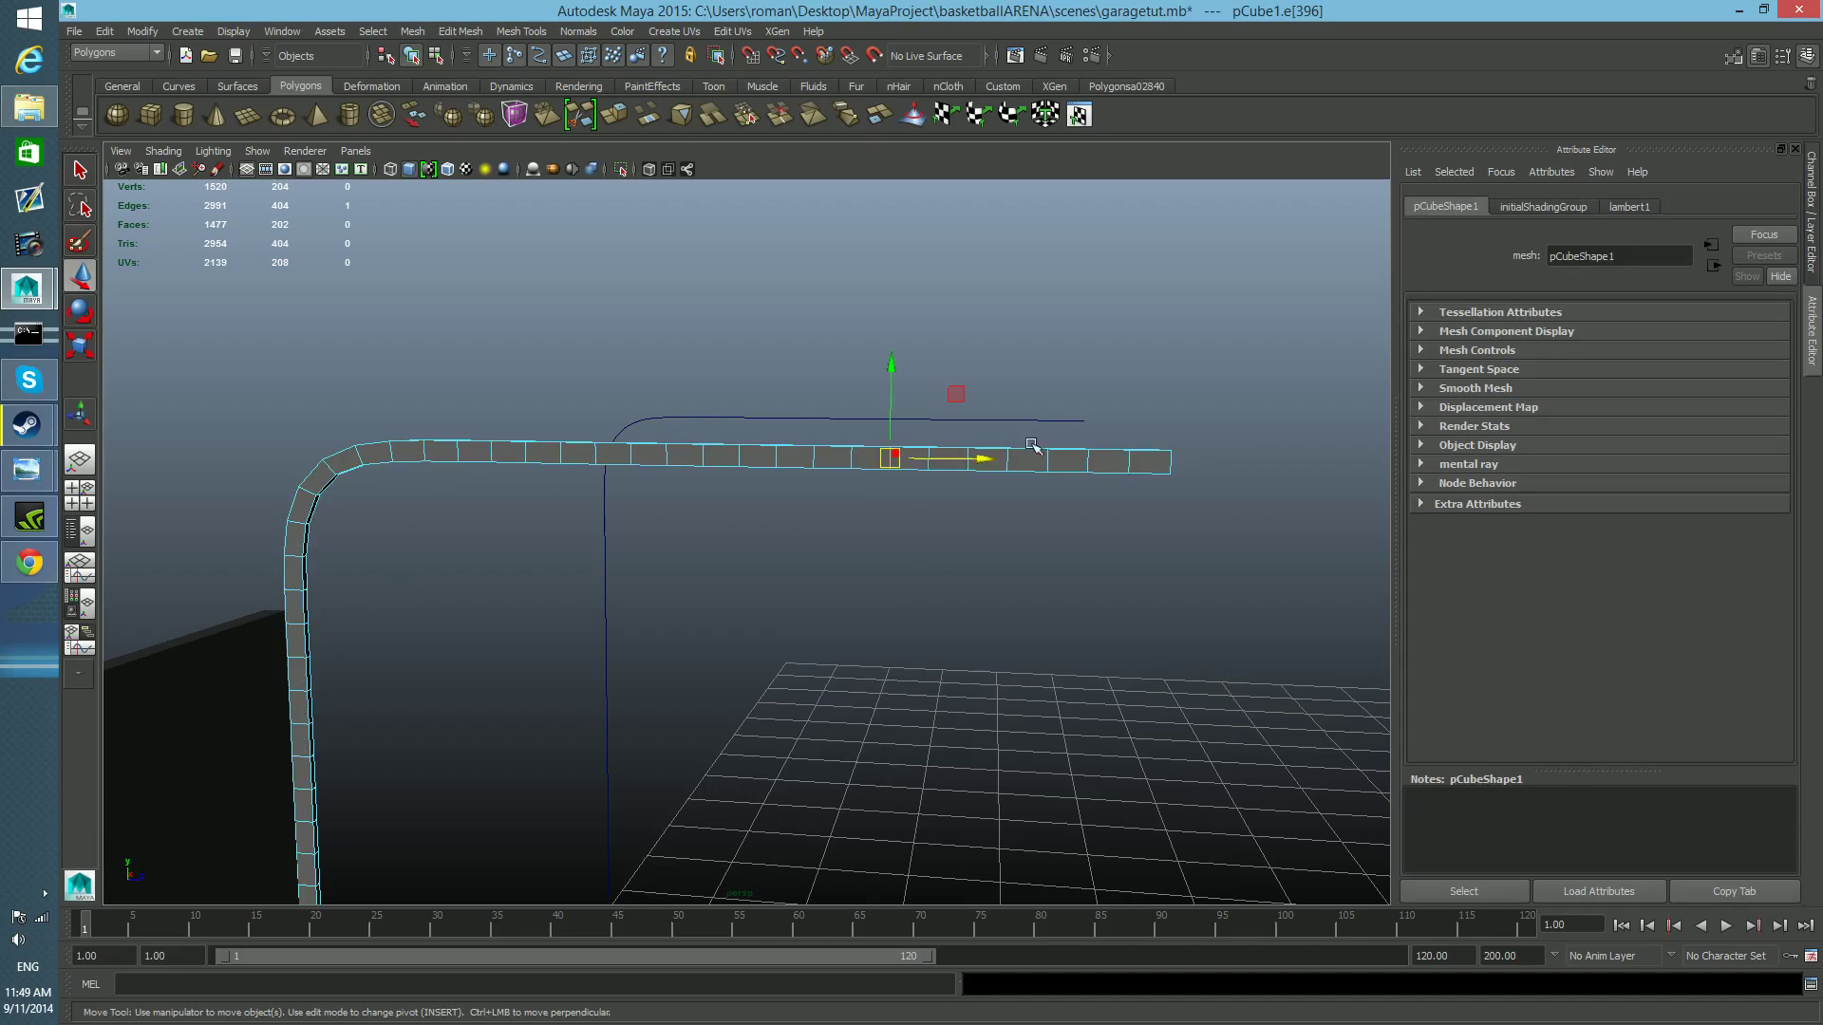
shift+right_drag(938, 455, 959, 509)
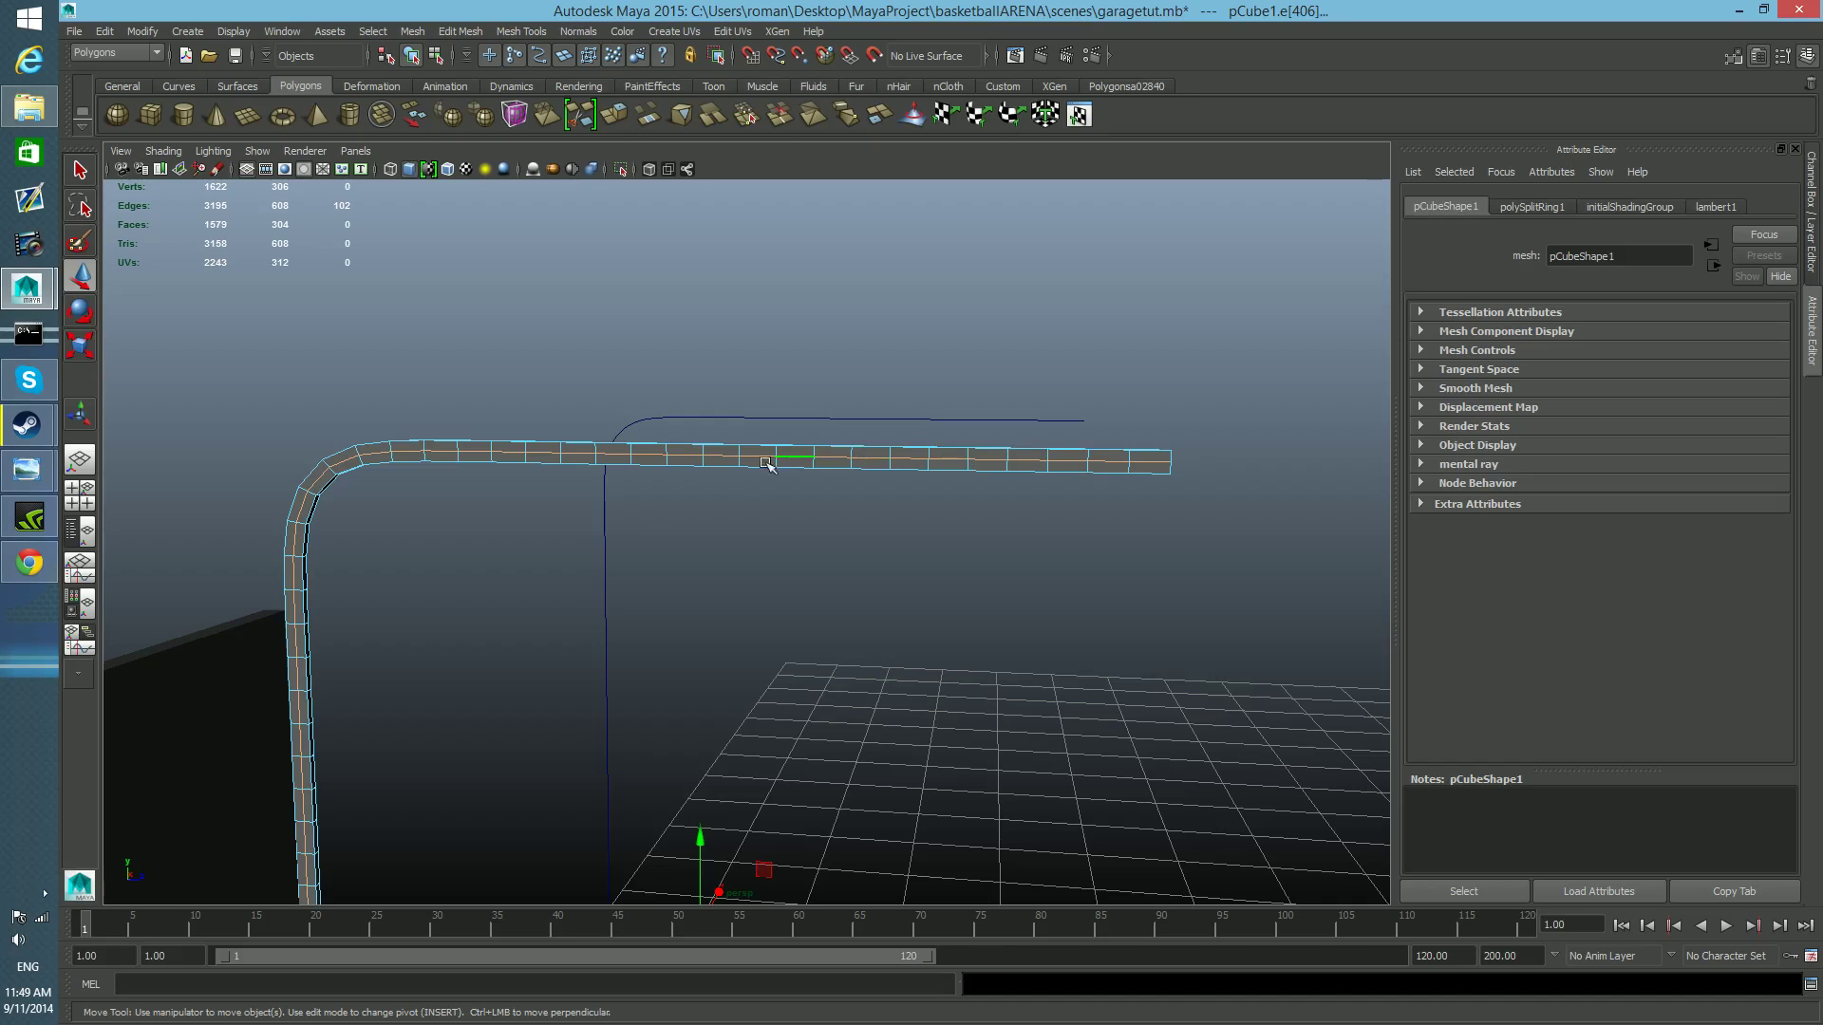
Offset new edge loops to both sides of the rail's middle loop, close to the outer and inner borders, using the Offset Edge Loop Tool.
alt+drag(771, 522, 984, 554)
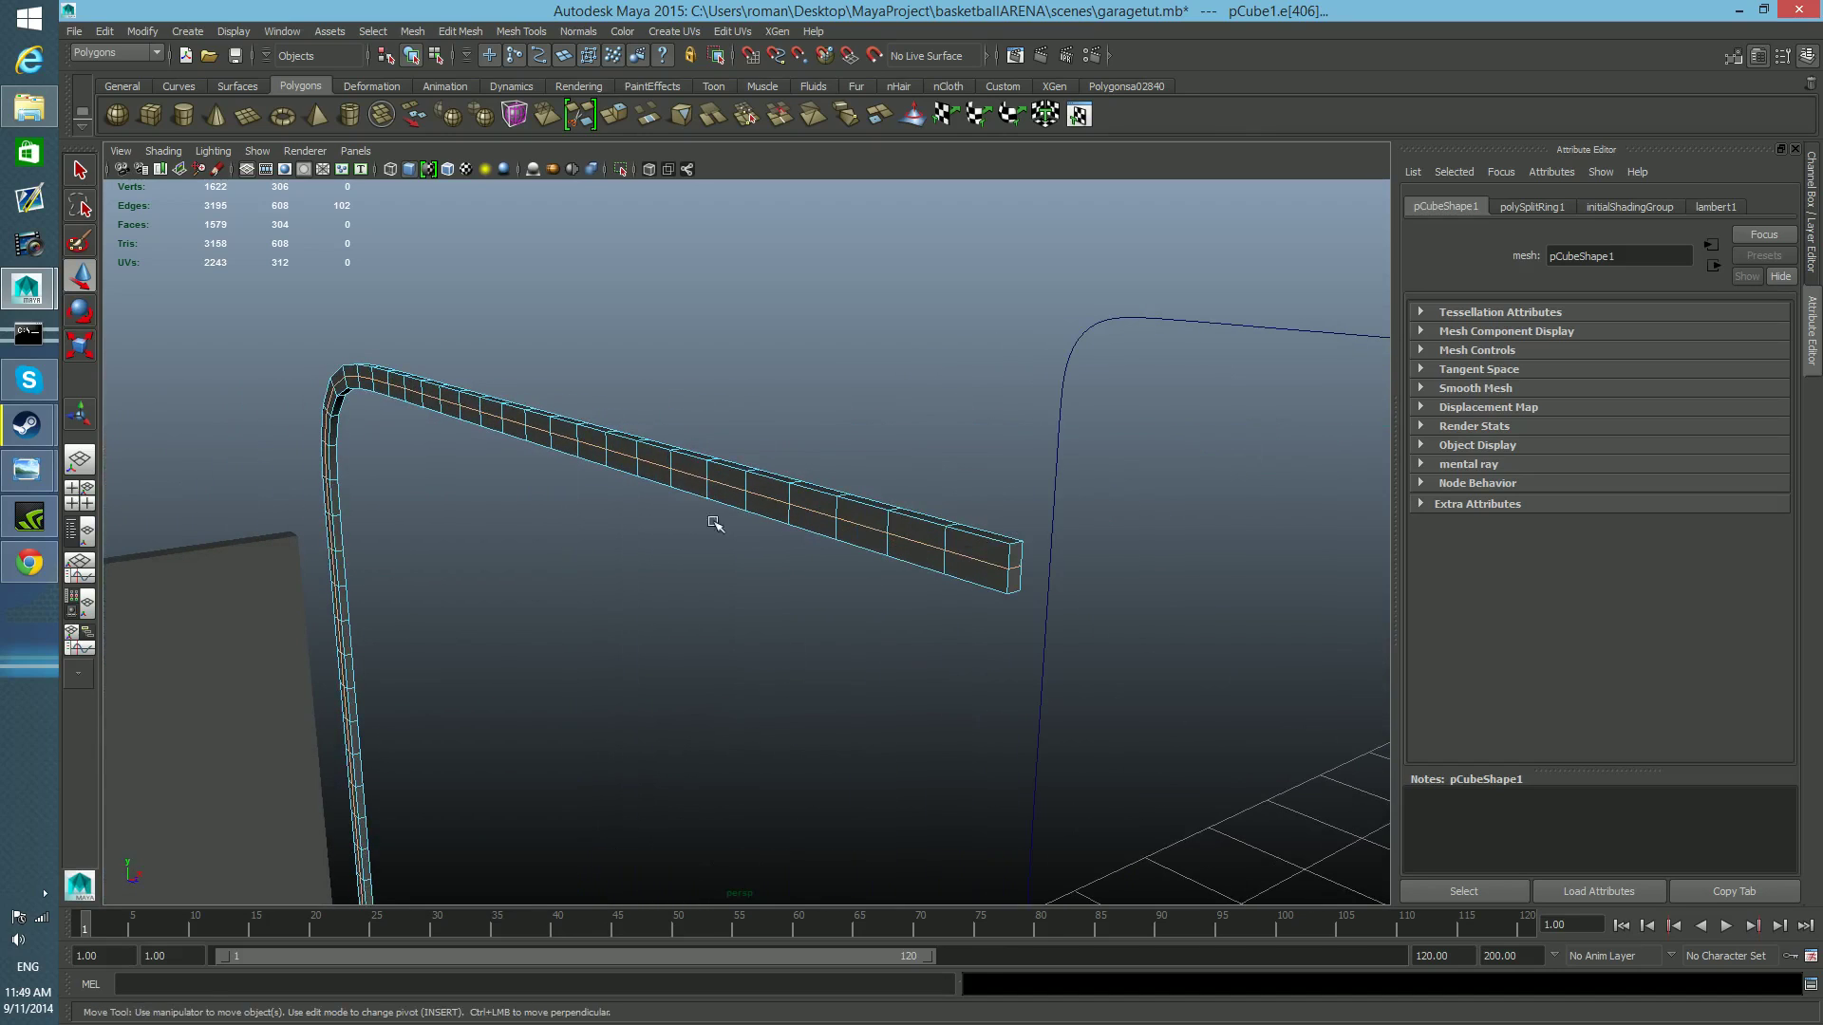
alt+middle_drag(437, 643, 501, 541)
alt+drag(581, 541, 622, 546)
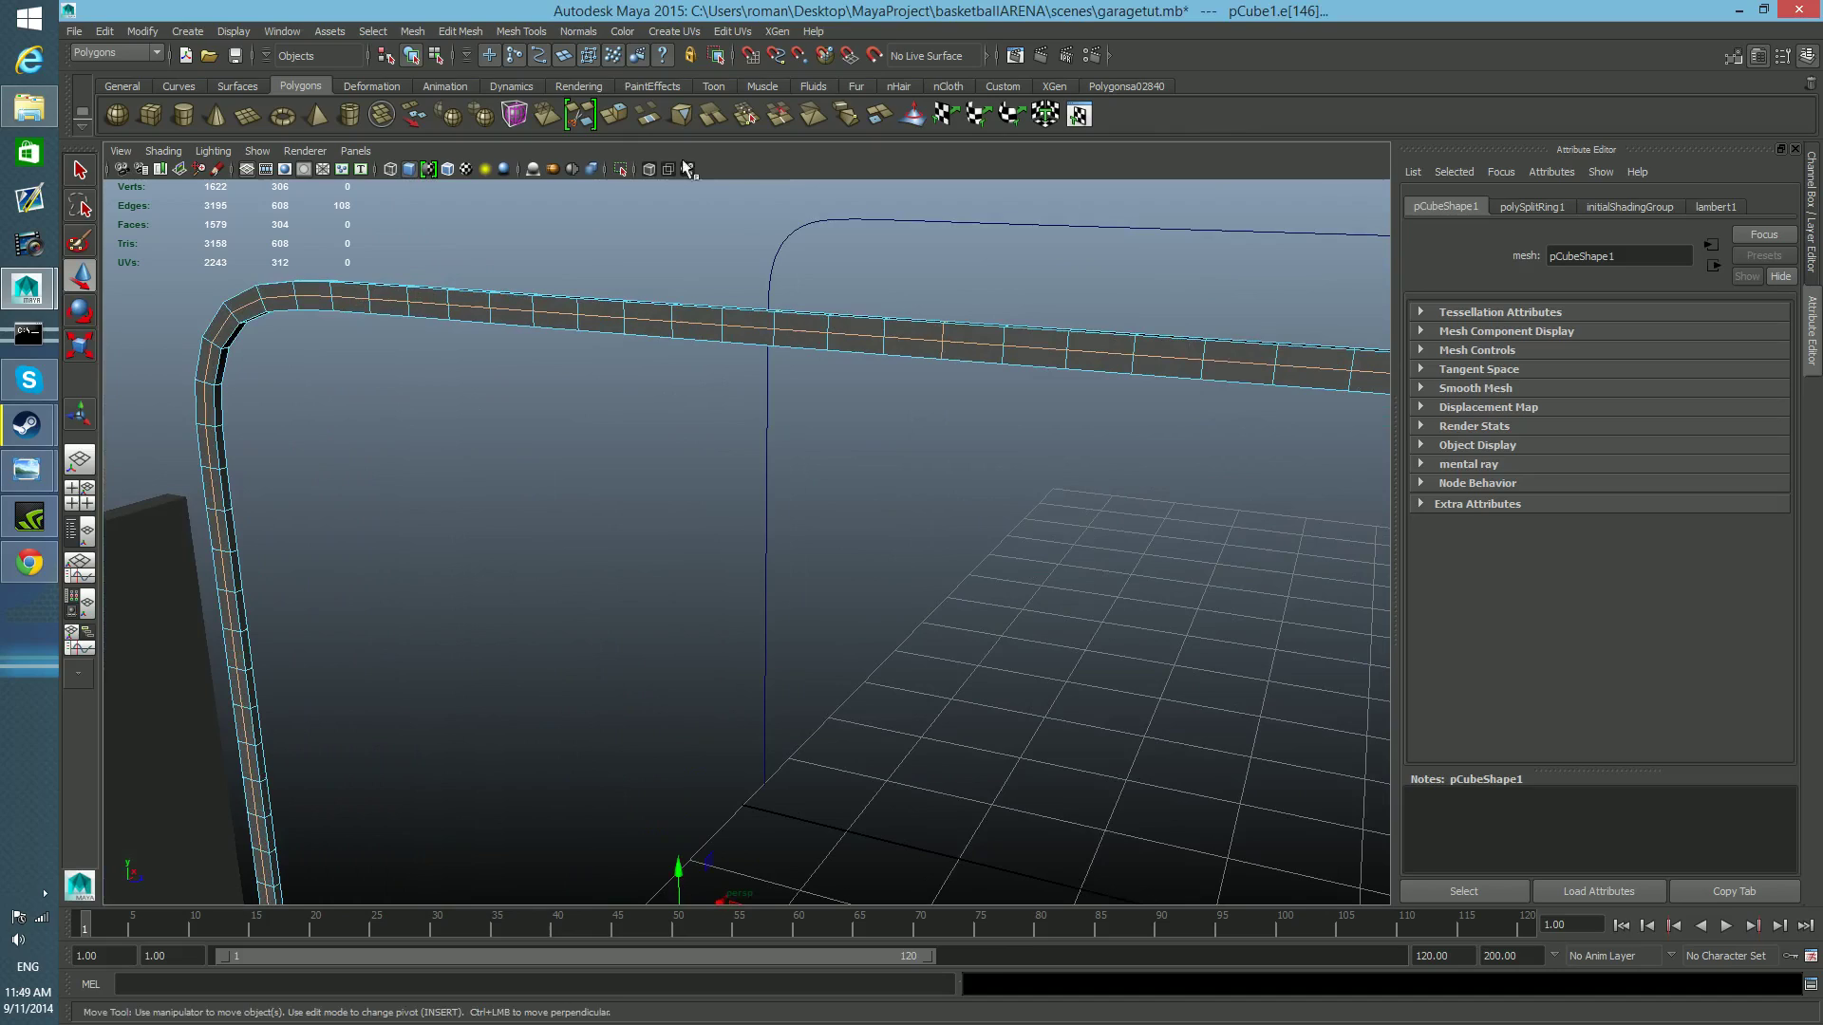
click(508, 31)
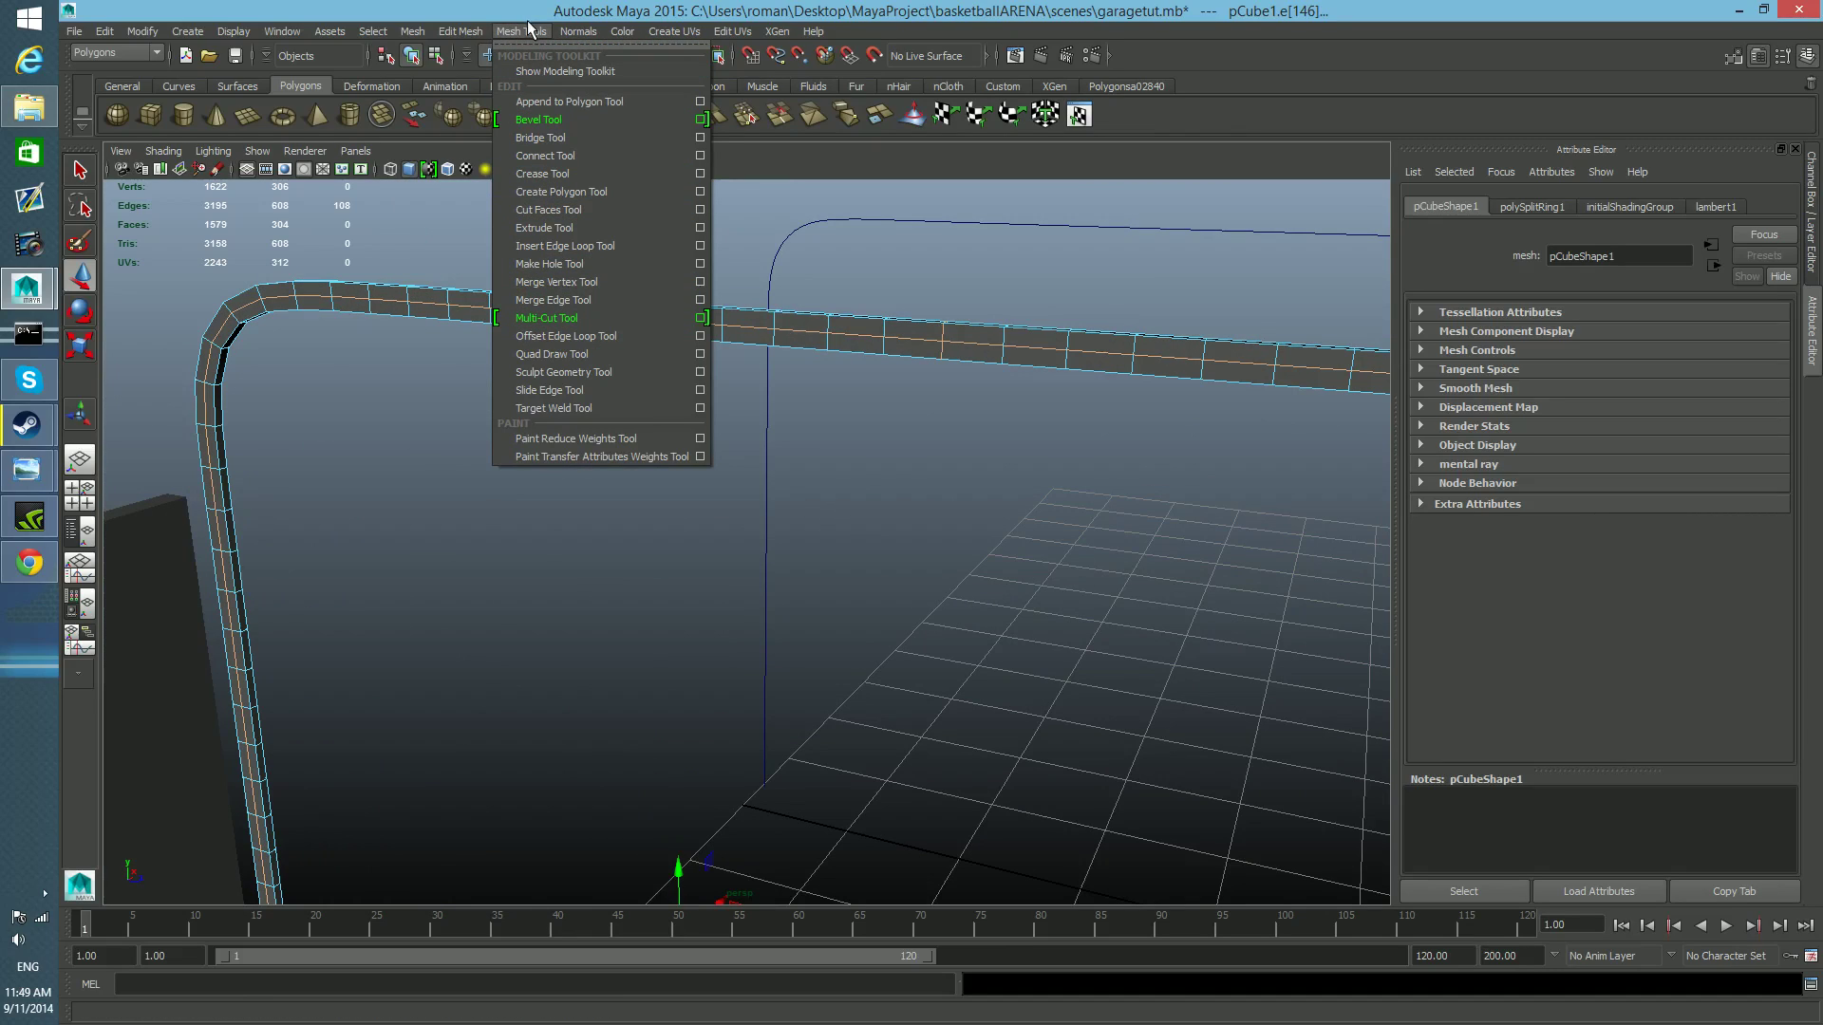
click(560, 337)
alt+drag(1071, 394, 888, 403)
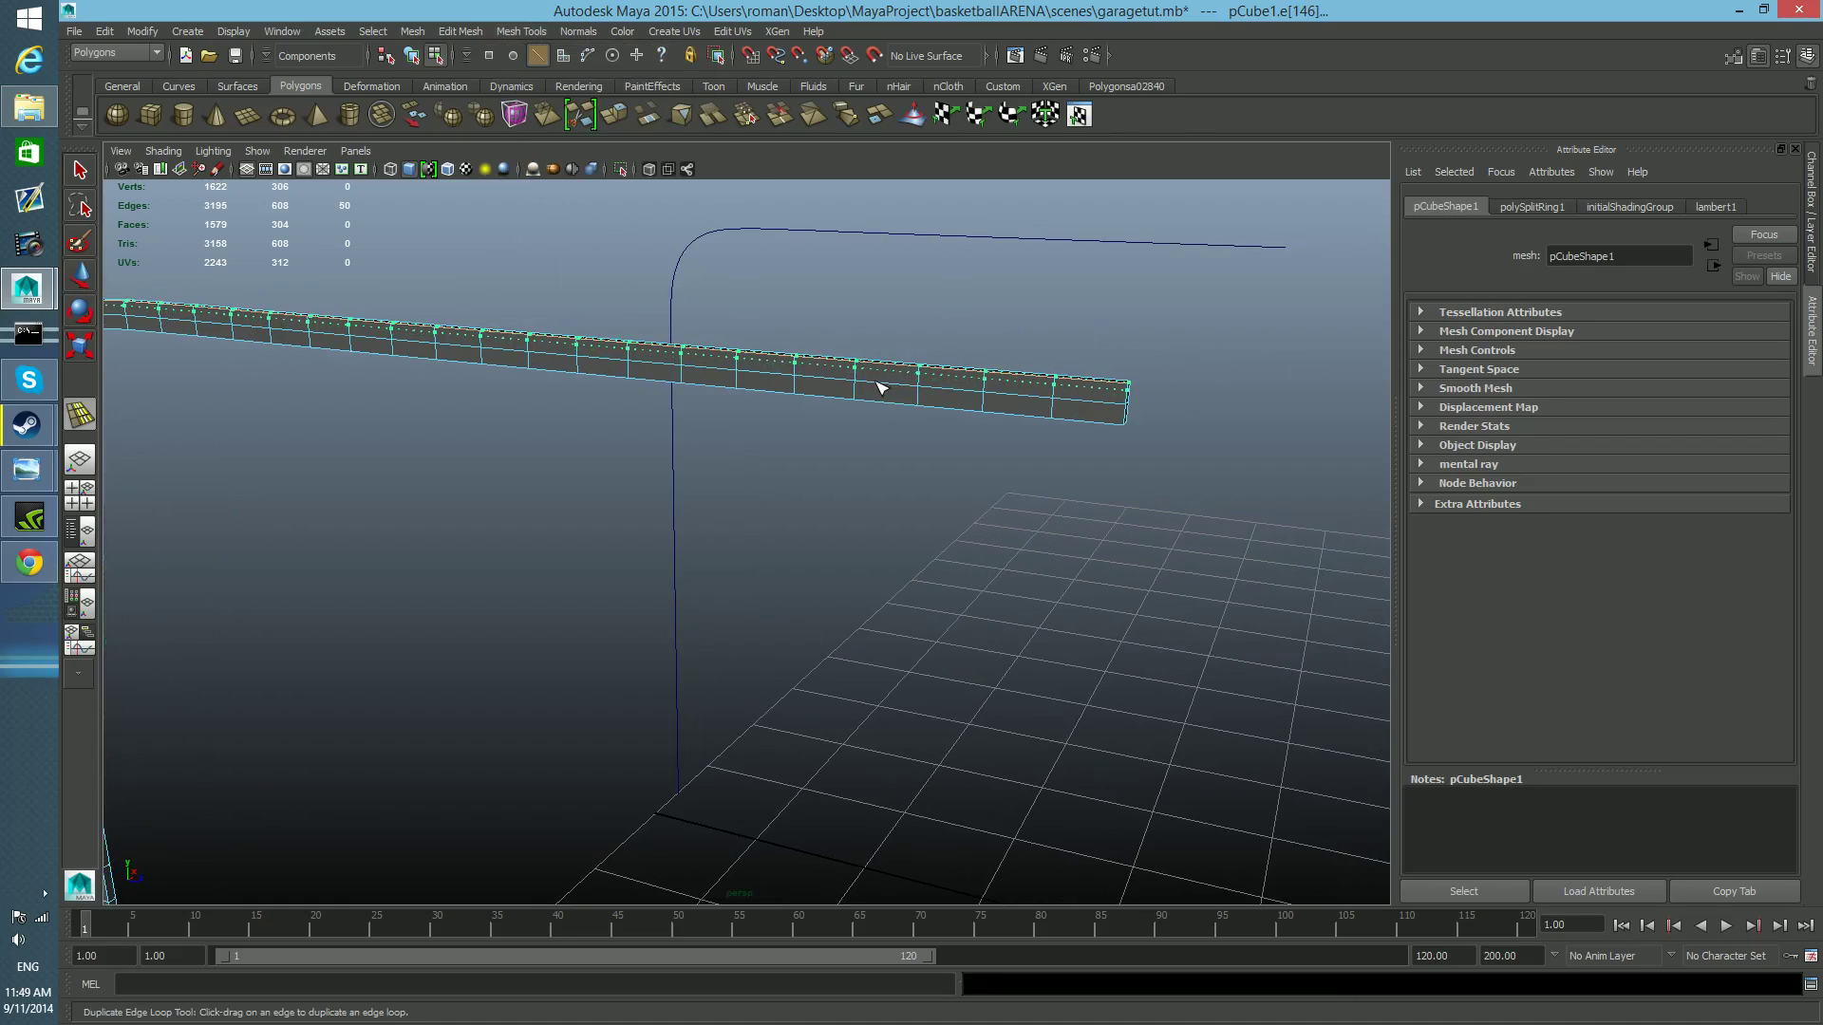
drag(899, 383, 903, 389)
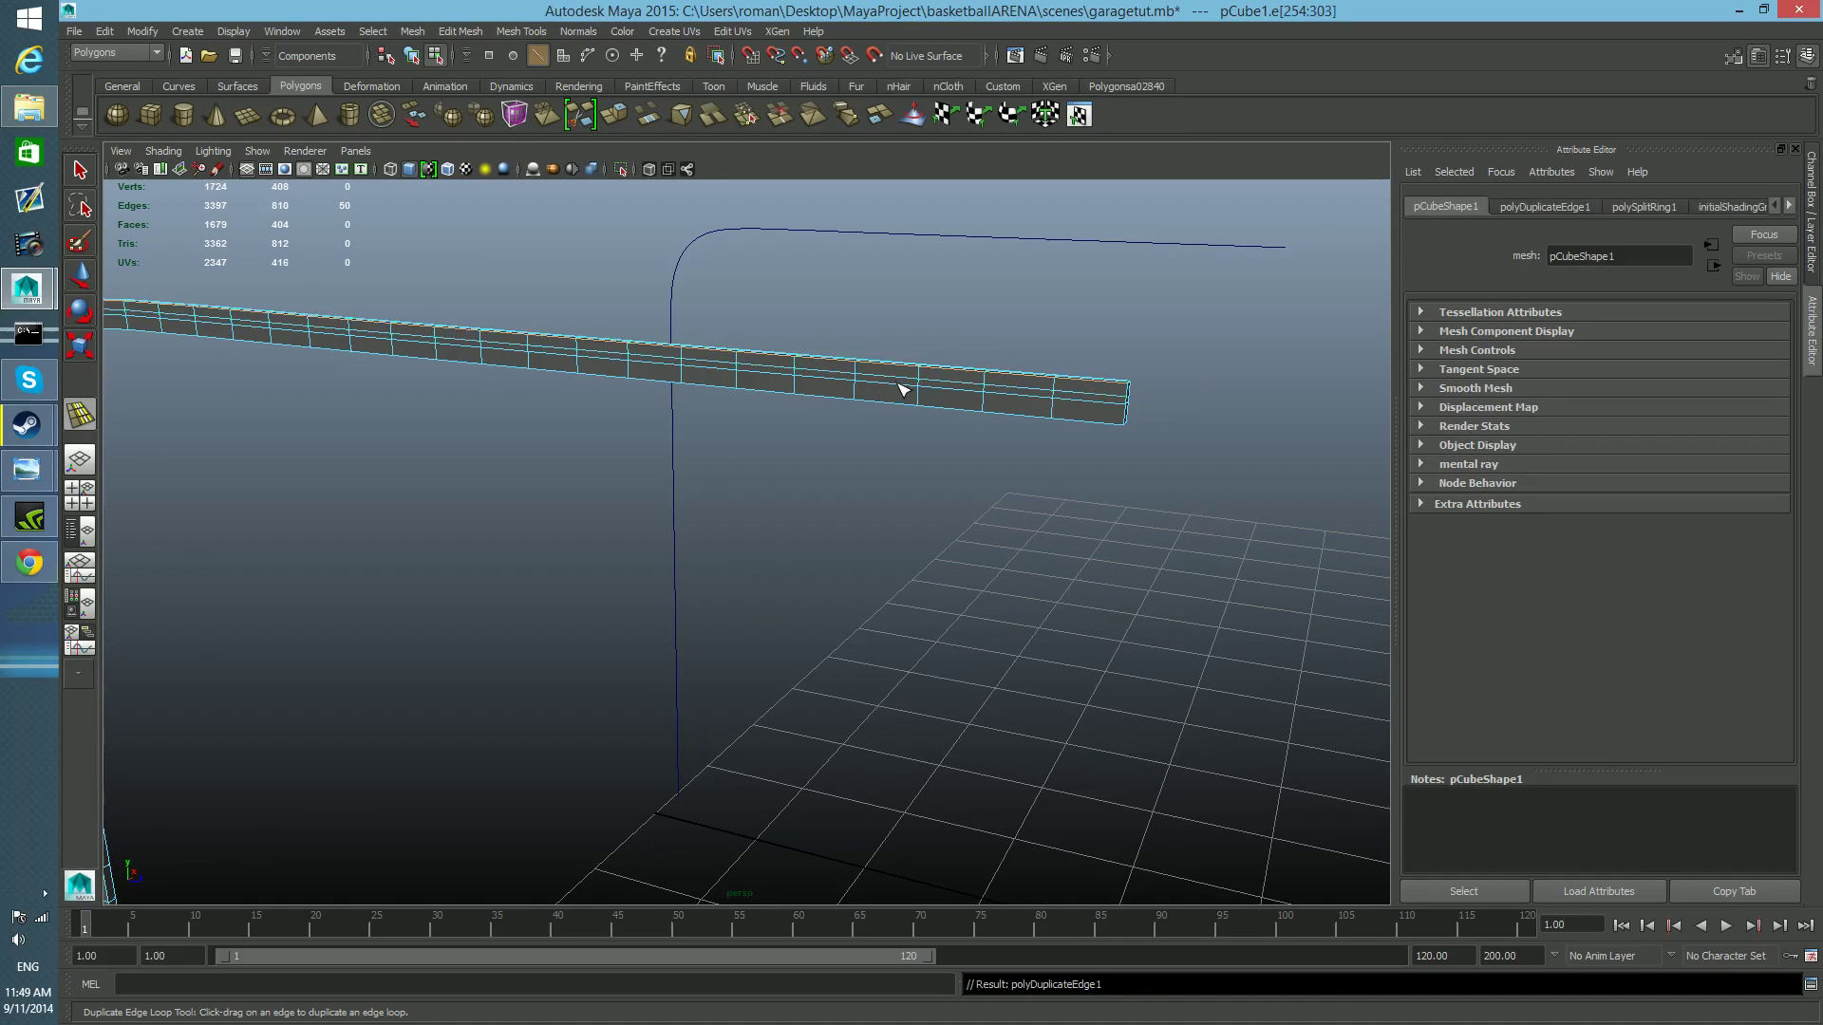
key(ctrl+z)
alt+right_drag(903, 391, 971, 447)
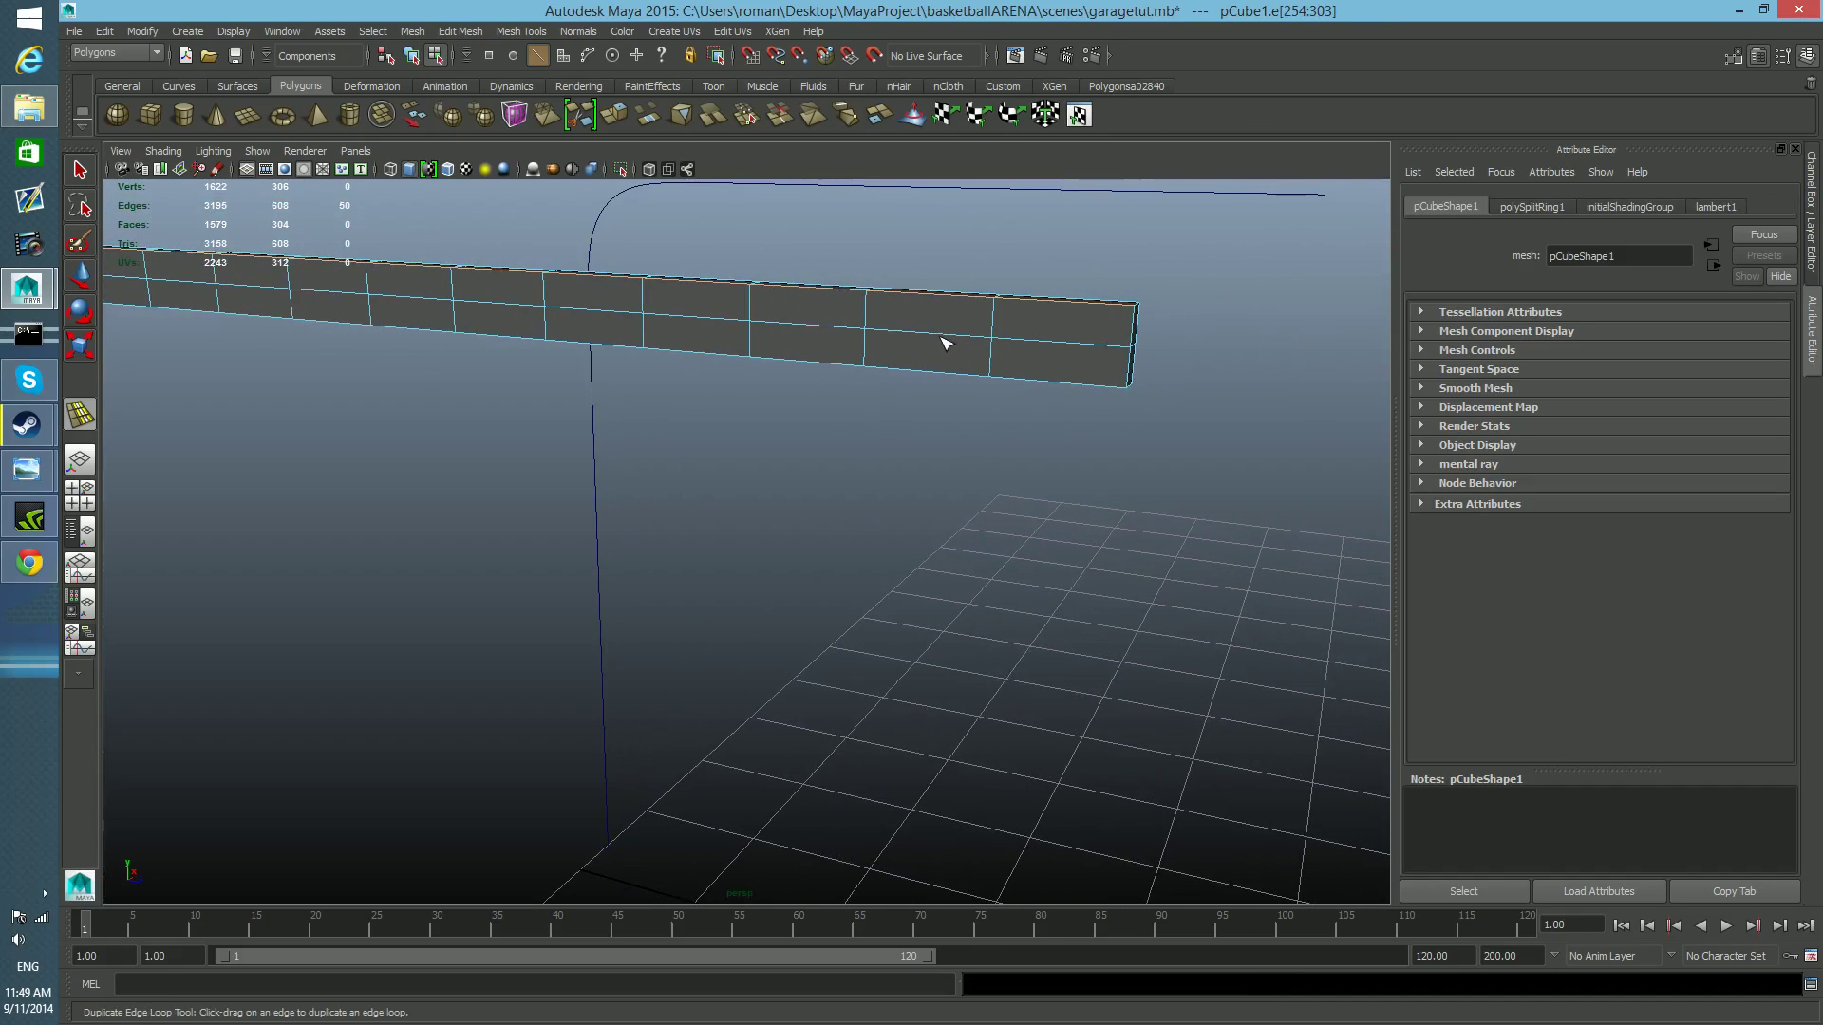
drag(954, 340, 885, 344)
alt+drag(939, 423, 889, 415)
alt+middle_drag(889, 415, 900, 465)
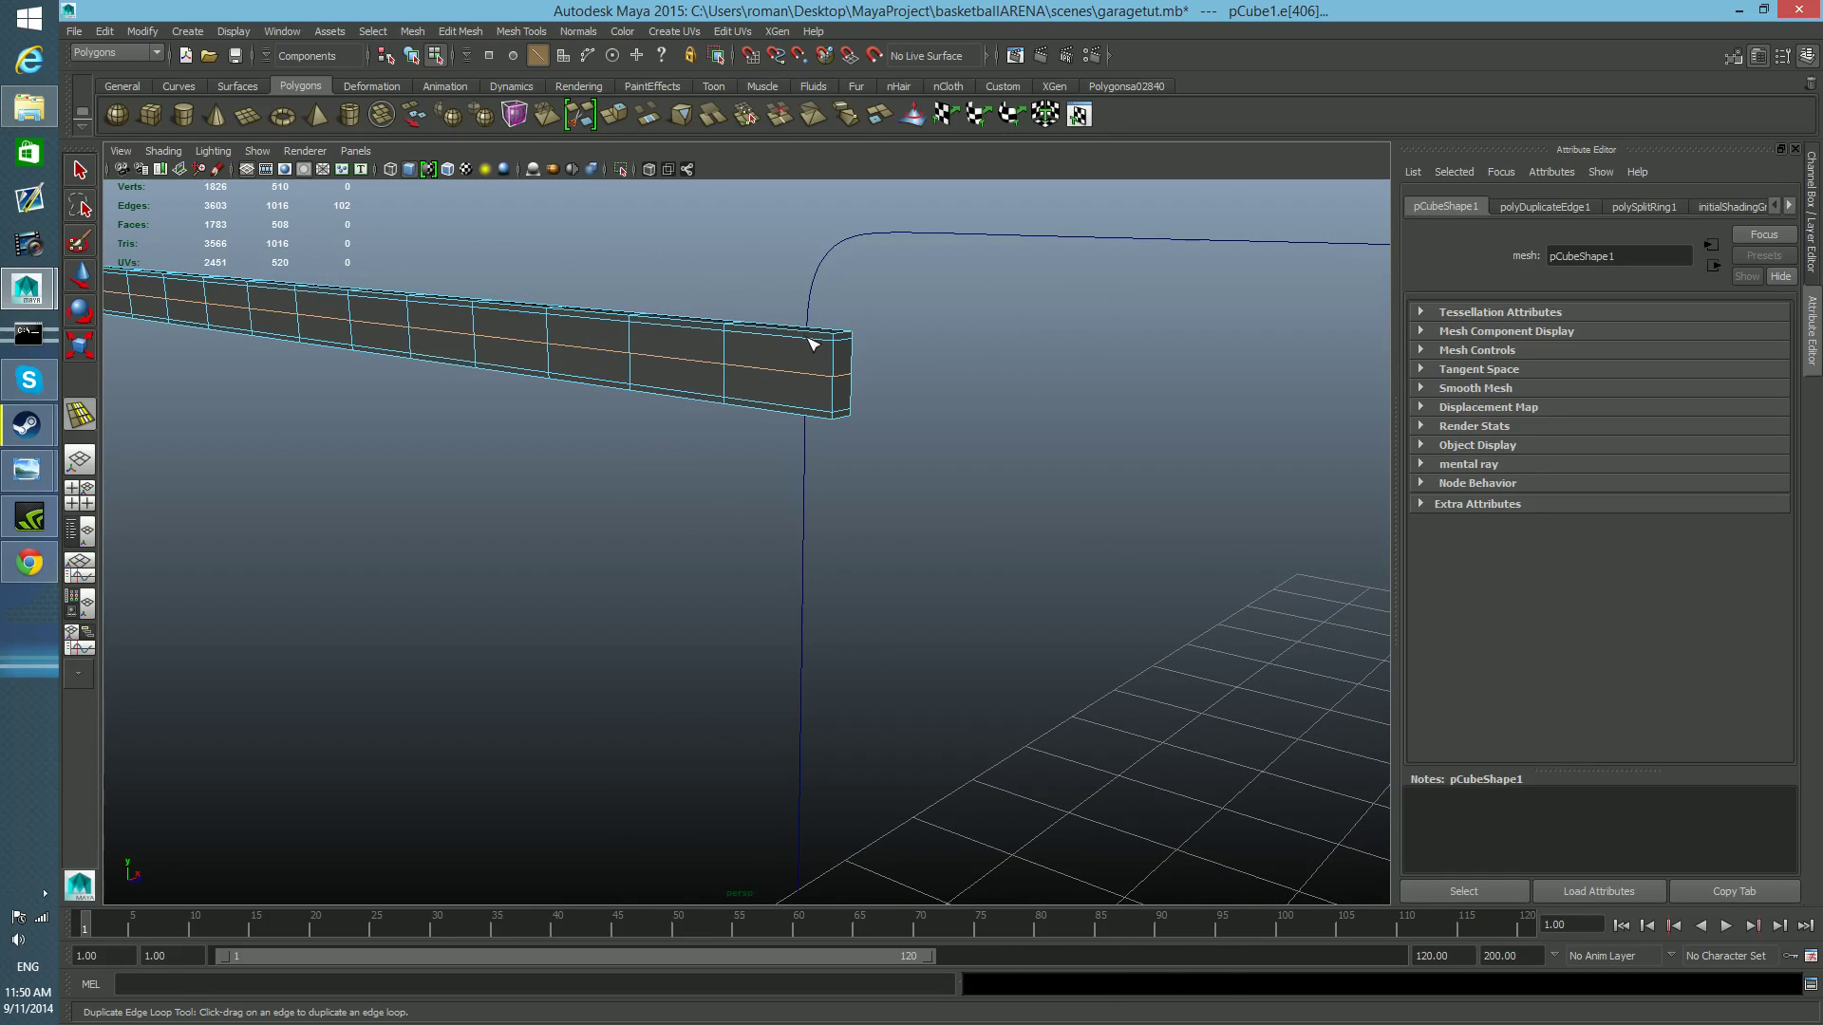
Select the full narrow strip of faces running along the outer border of the rail's side.
alt+drag(654, 344, 800, 465)
alt+middle_drag(815, 562, 840, 567)
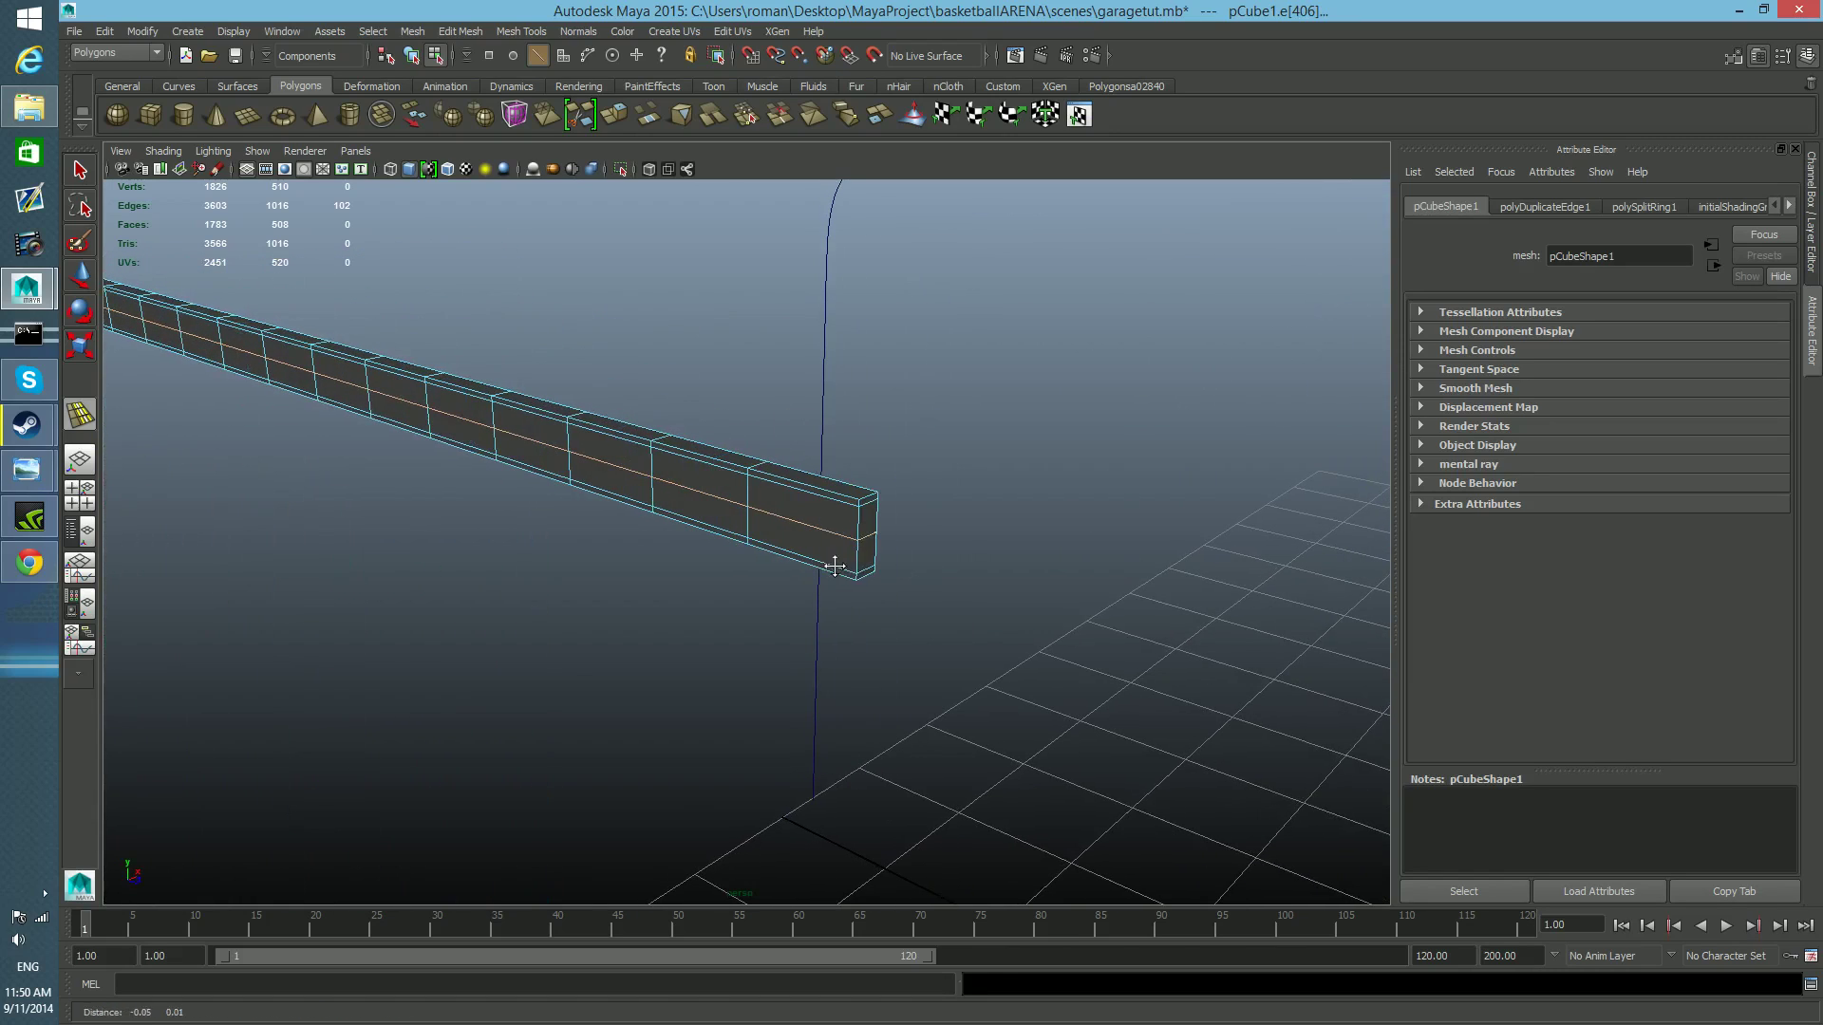
click(83, 171)
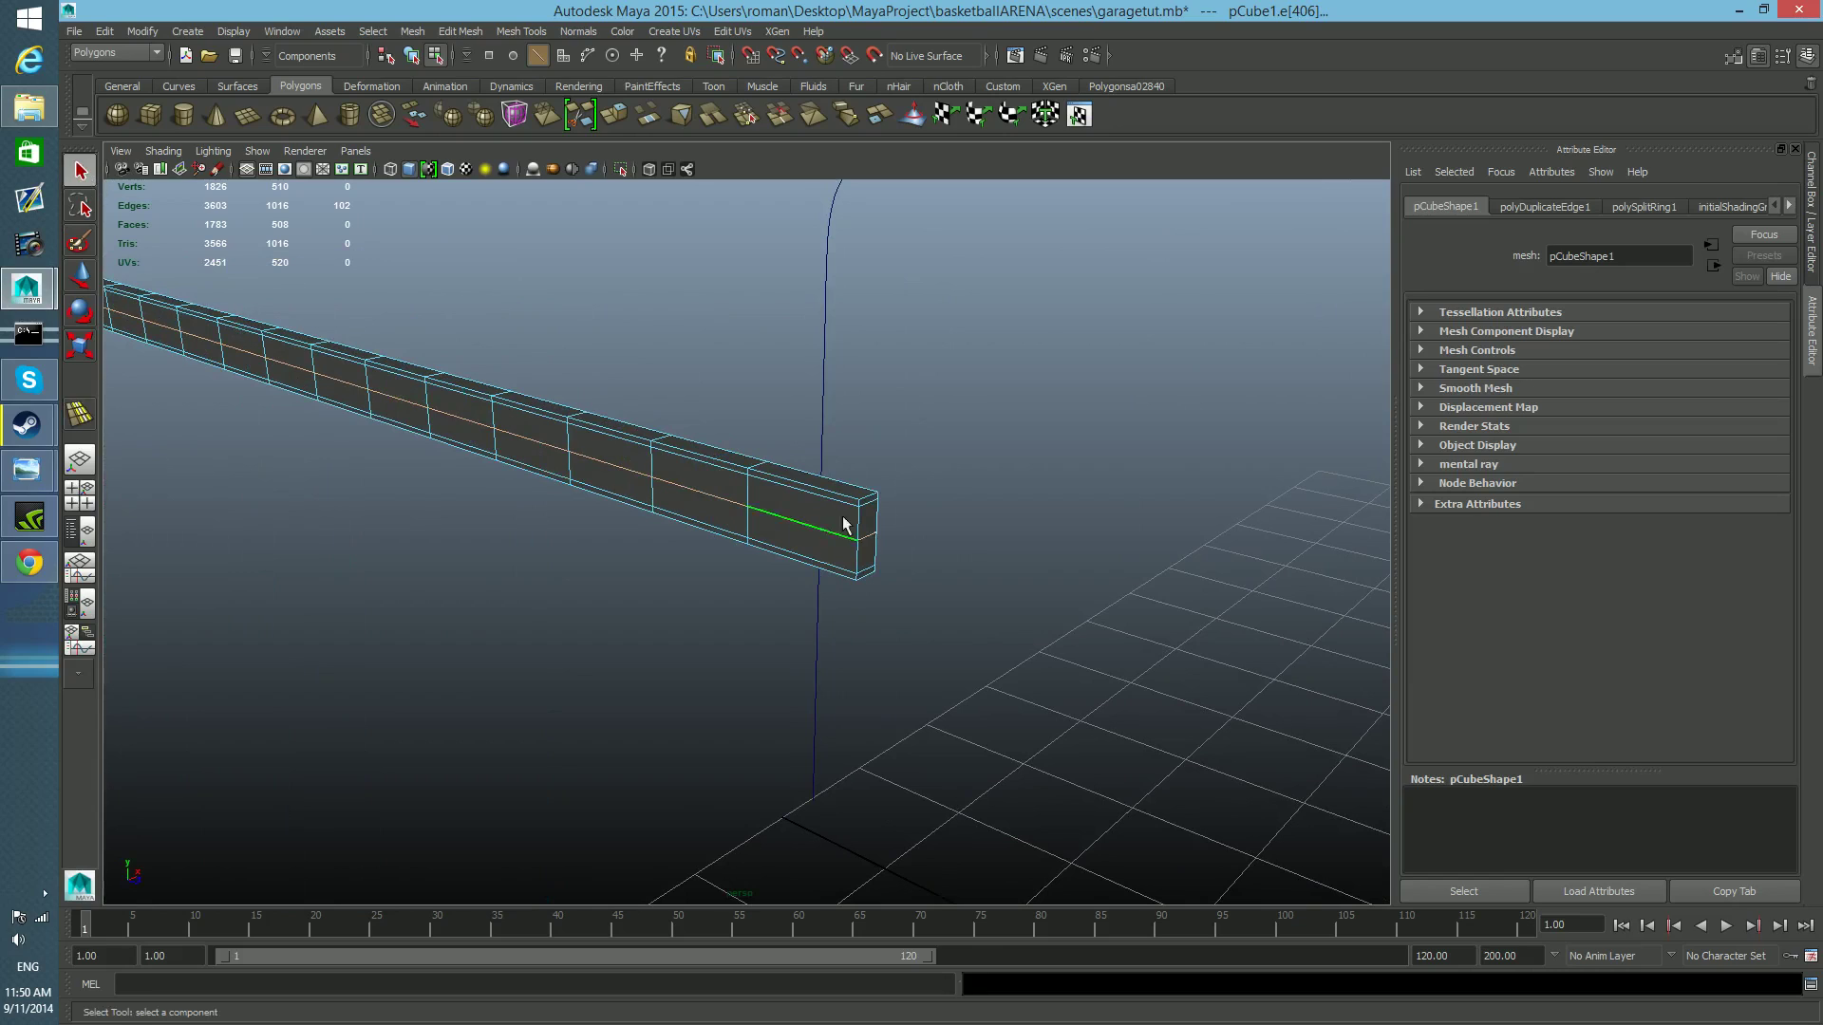
right_drag(828, 503, 814, 533)
click(823, 495)
alt+drag(753, 550, 1187, 555)
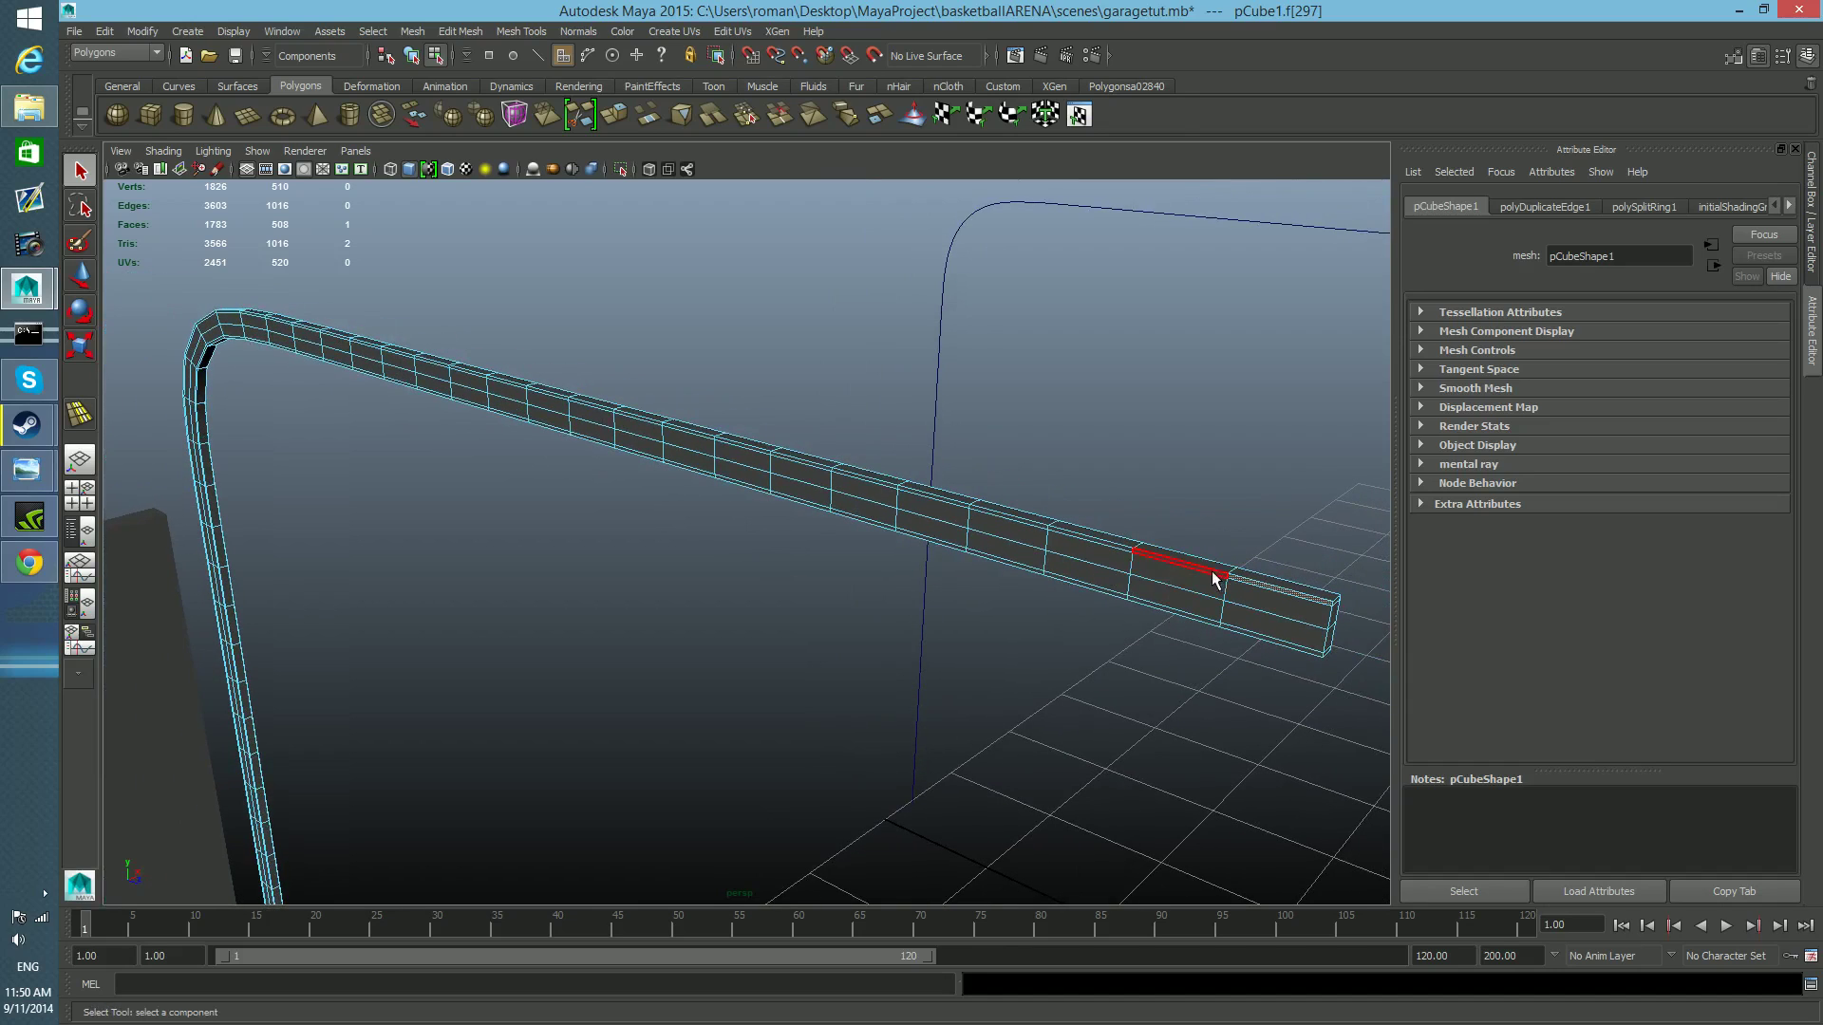
alt+right_drag(745, 472, 1124, 415)
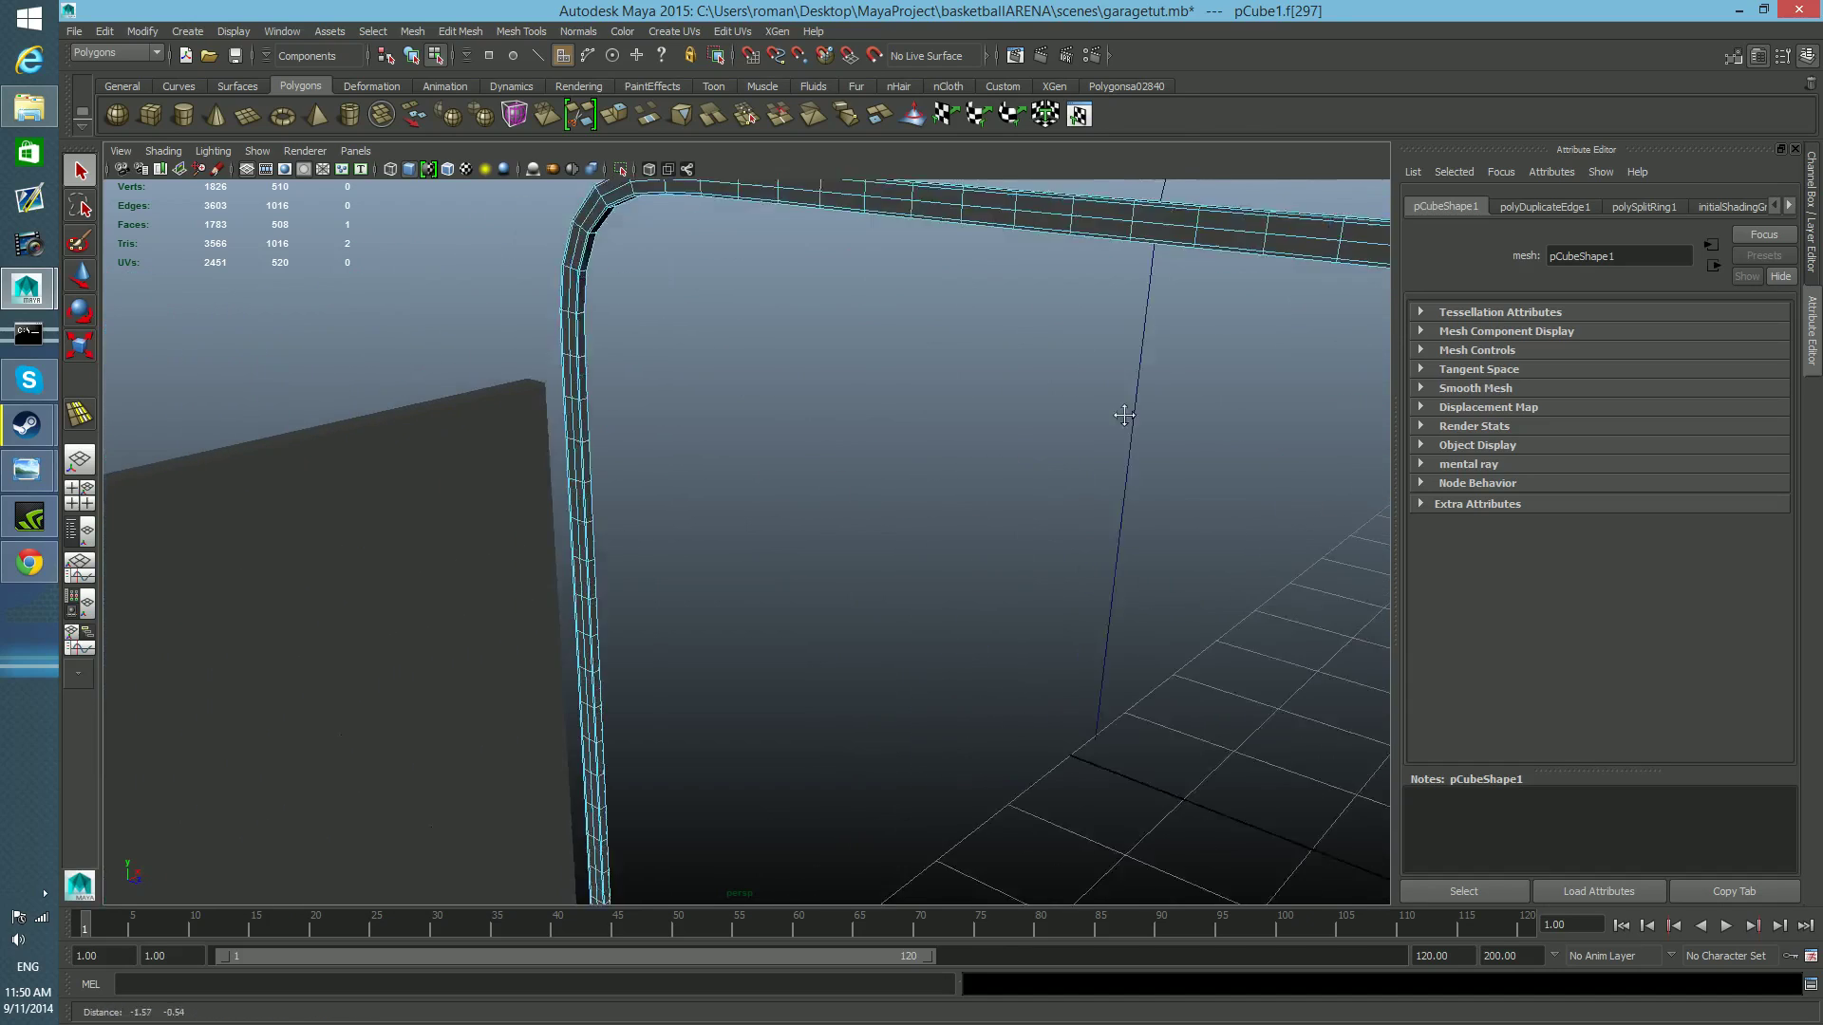
alt+middle_drag(1124, 415, 1169, 199)
alt+middle_drag(710, 579, 744, 354)
alt+right_drag(332, 370, 982, 513)
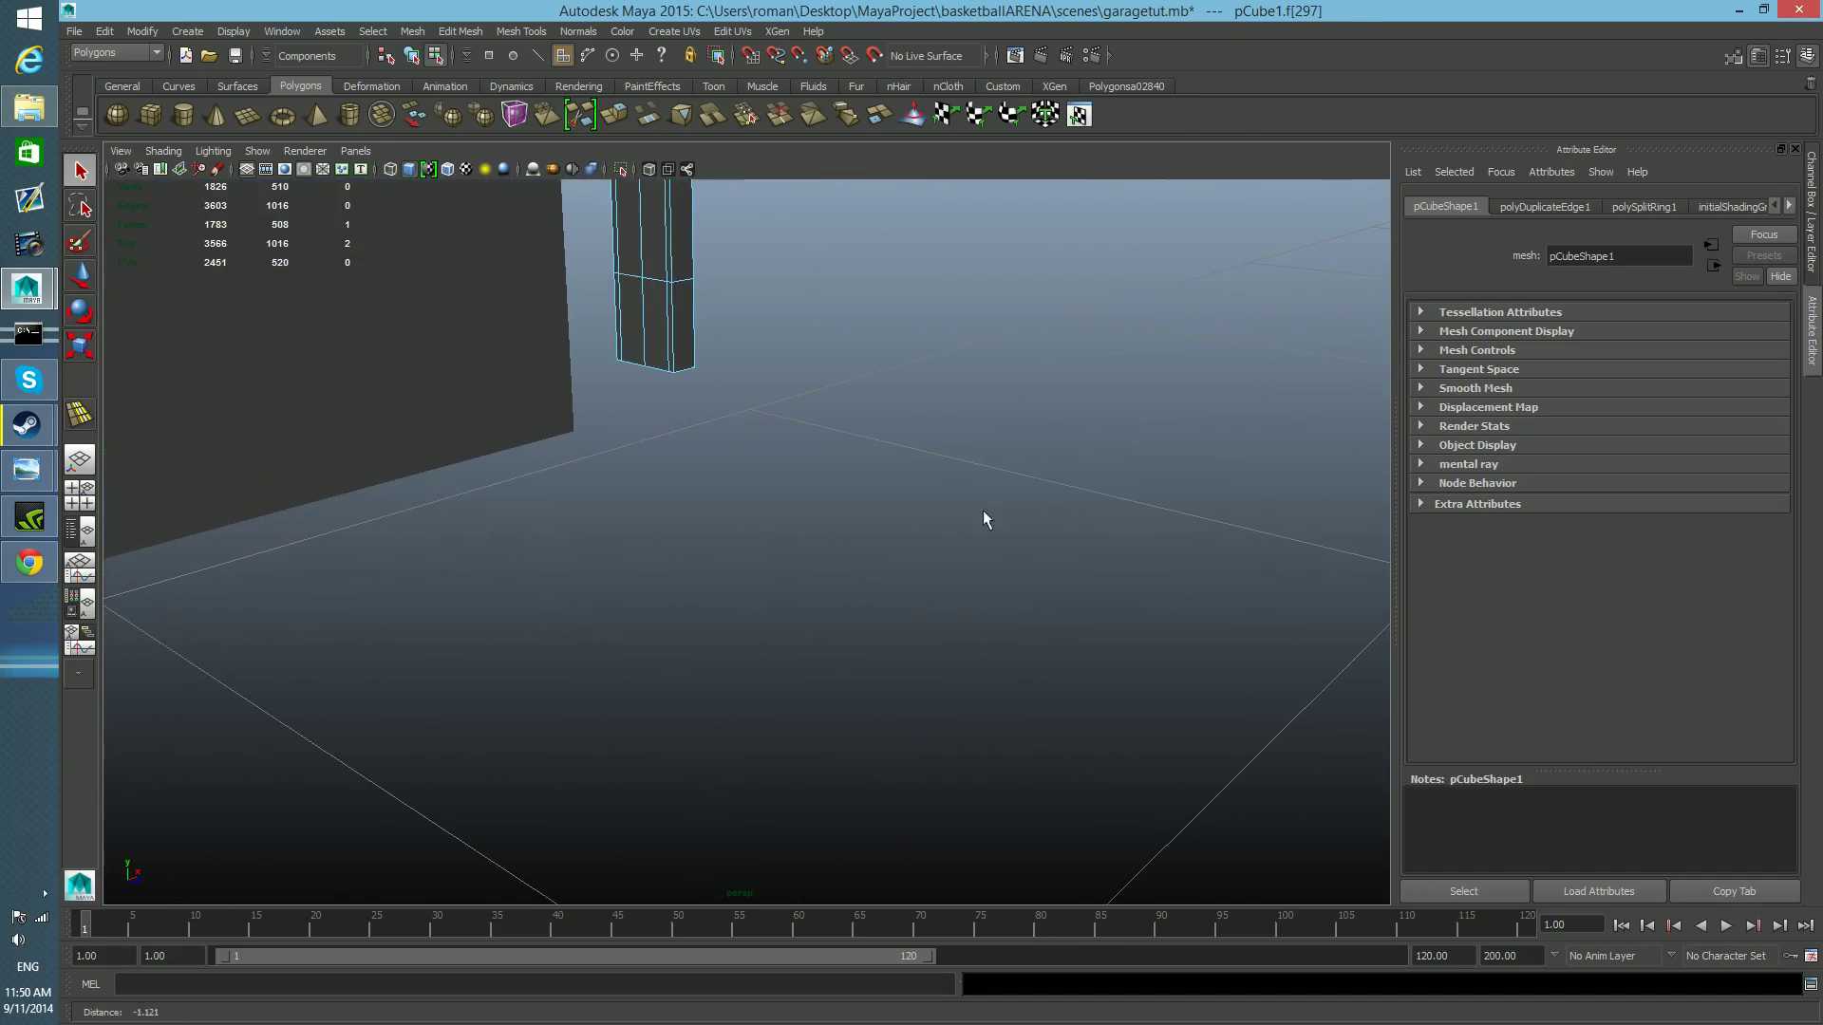
alt+middle_drag(676, 457, 806, 620)
scroll(802, 598, up, 2)
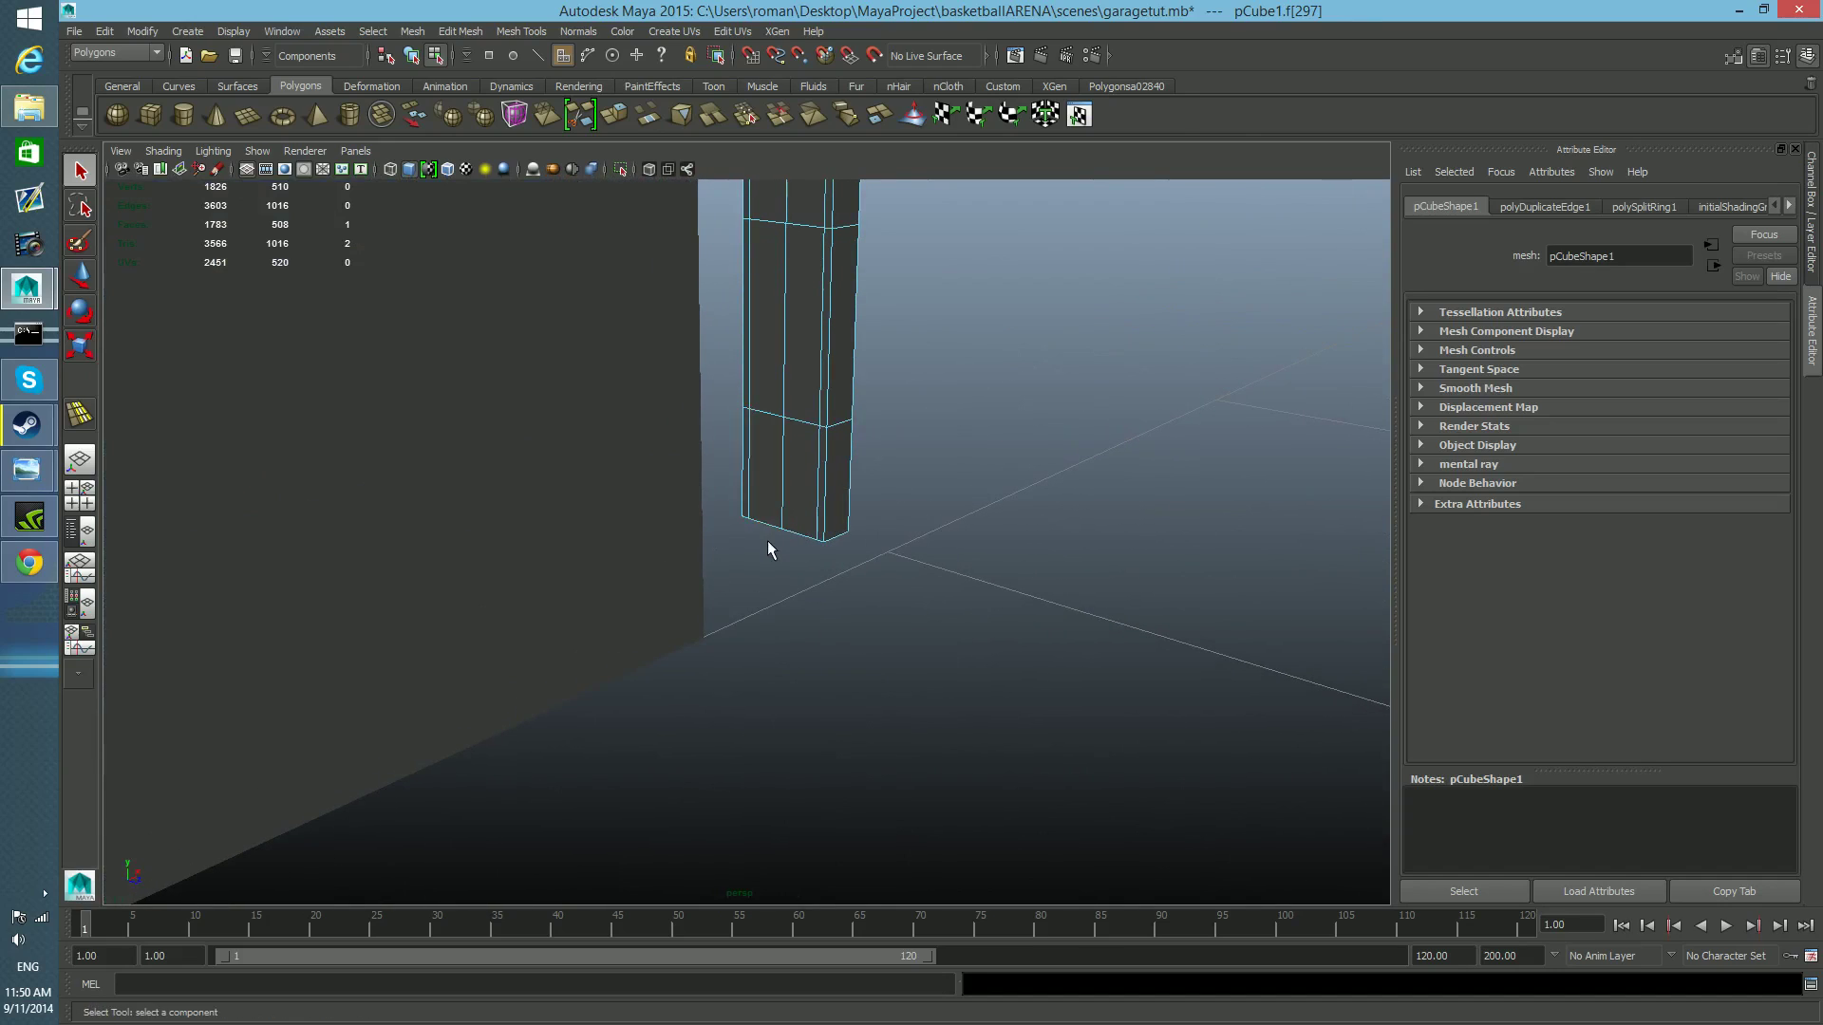
double_click(744, 453)
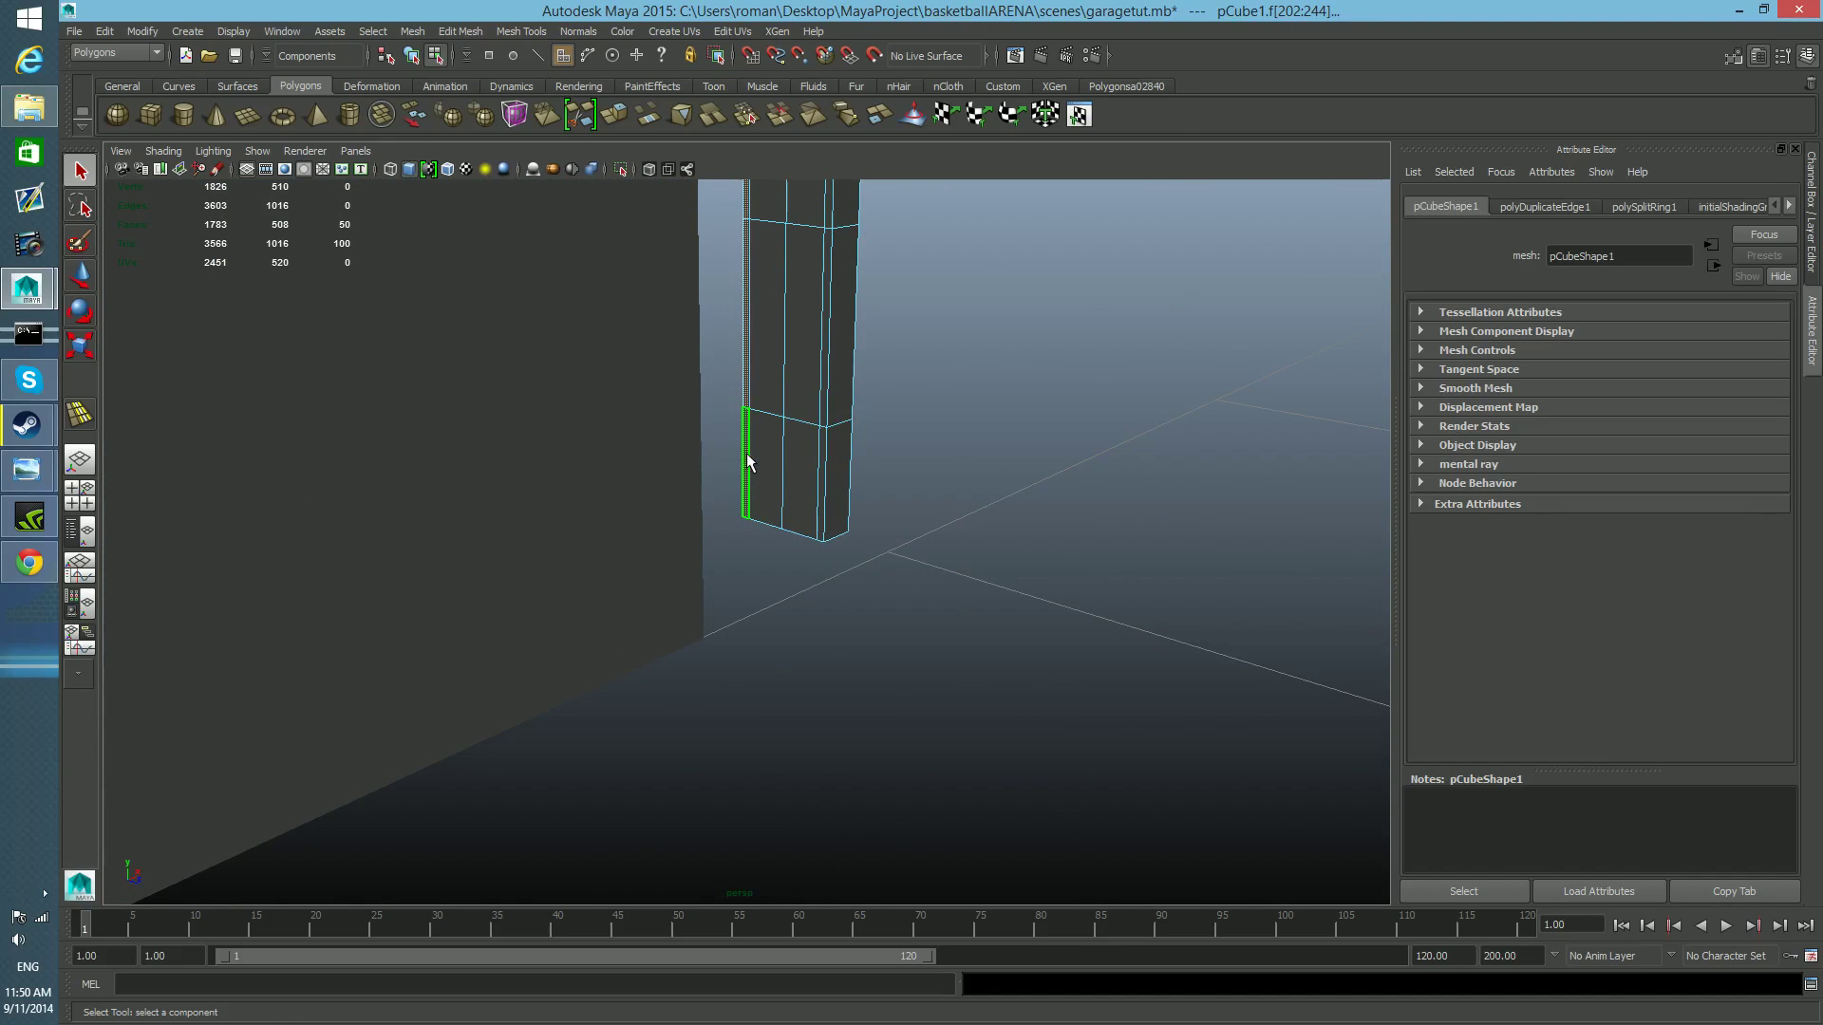
Add the matching narrow strip of faces along the opposite border of the rail's side to the selection.
scroll(885, 527, down, 3)
scroll(894, 545, down, 3)
mouse_move(783, 455)
alt+middle_down()
mouse_move(777, 816)
mouse_move(821, 611)
mouse_move(783, 818)
alt+middle_up()
mouse_move(921, 220)
alt+middle_down()
mouse_move(865, 503)
mouse_move(790, 572)
alt+middle_up()
alt+drag(1076, 532, 708, 496)
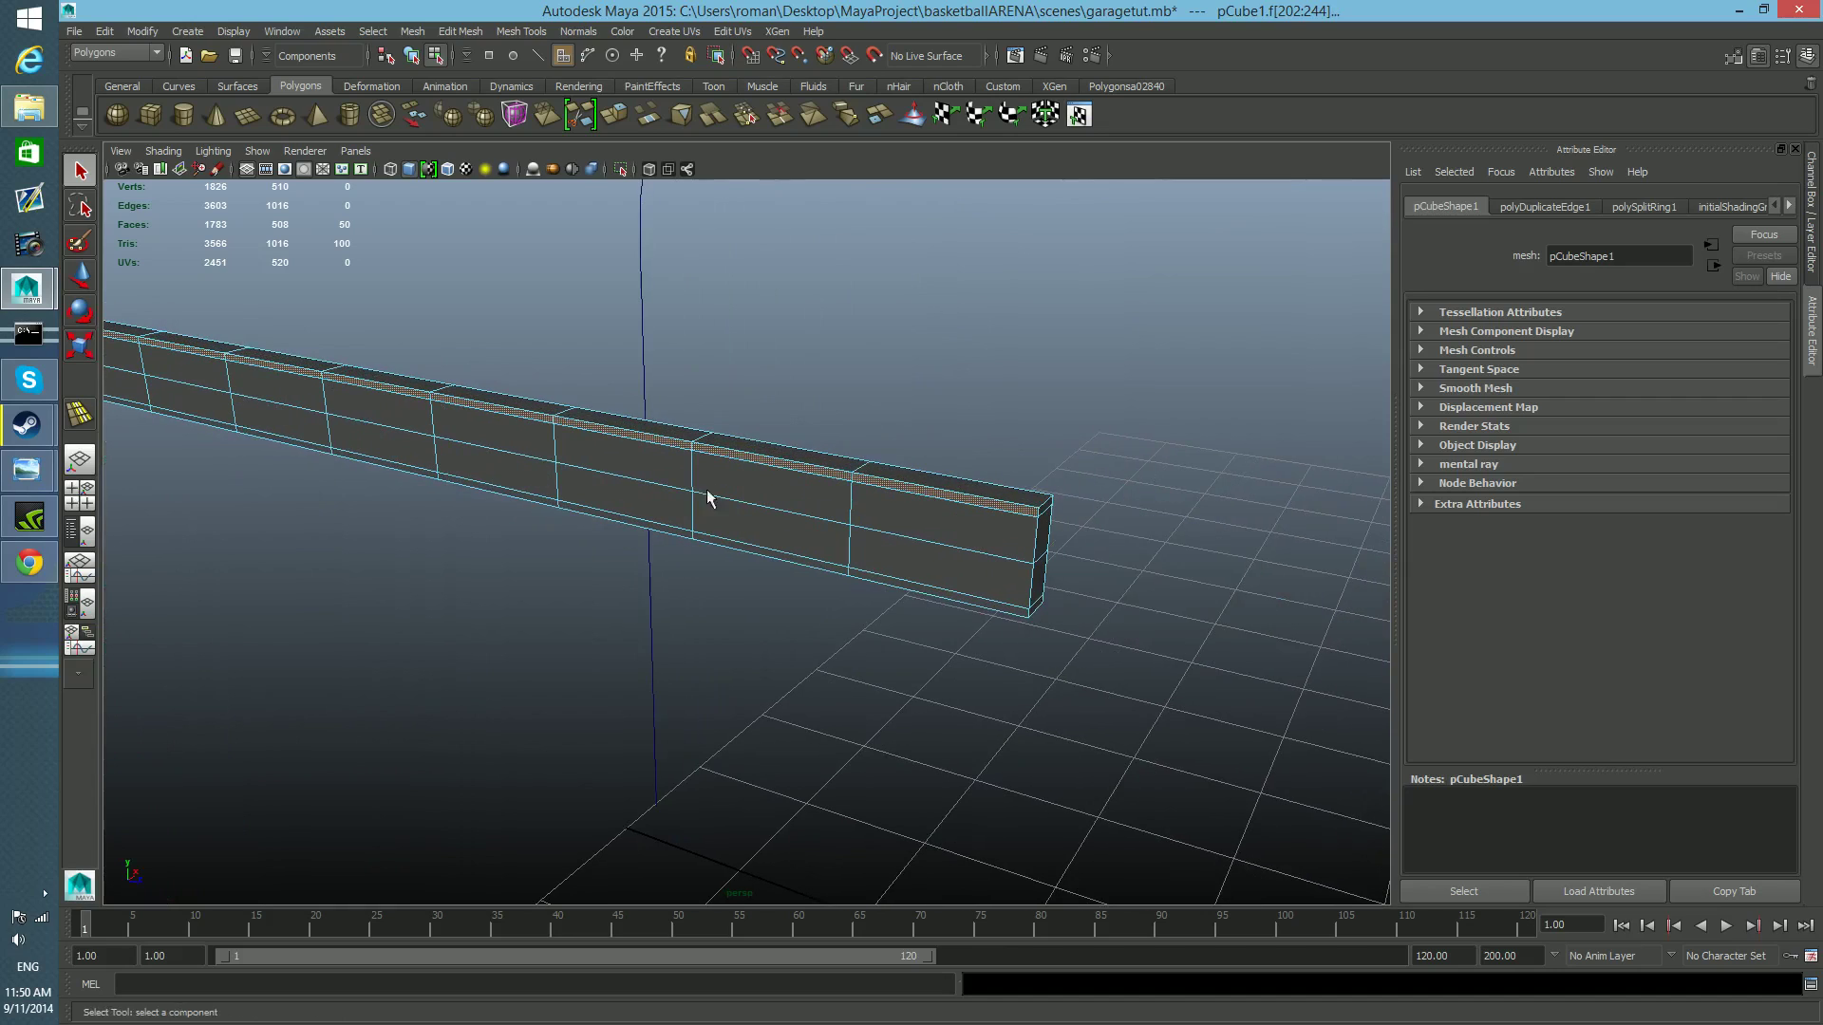
shift+click(957, 601)
alt+drag(822, 659, 612, 495)
shift+double_click(578, 456)
Extrude both selected face strips outward from the rail with a local Z translation of about 0.019.
scroll(578, 463, down, 5)
alt+middle_drag(841, 596, 773, 878)
scroll(1058, 325, down, 2)
alt+middle_drag(1058, 324, 826, 879)
scroll(760, 424, down, 5)
alt+middle_drag(759, 424, 532, 426)
scroll(844, 456, up, 5)
alt+middle_drag(847, 464, 806, 537)
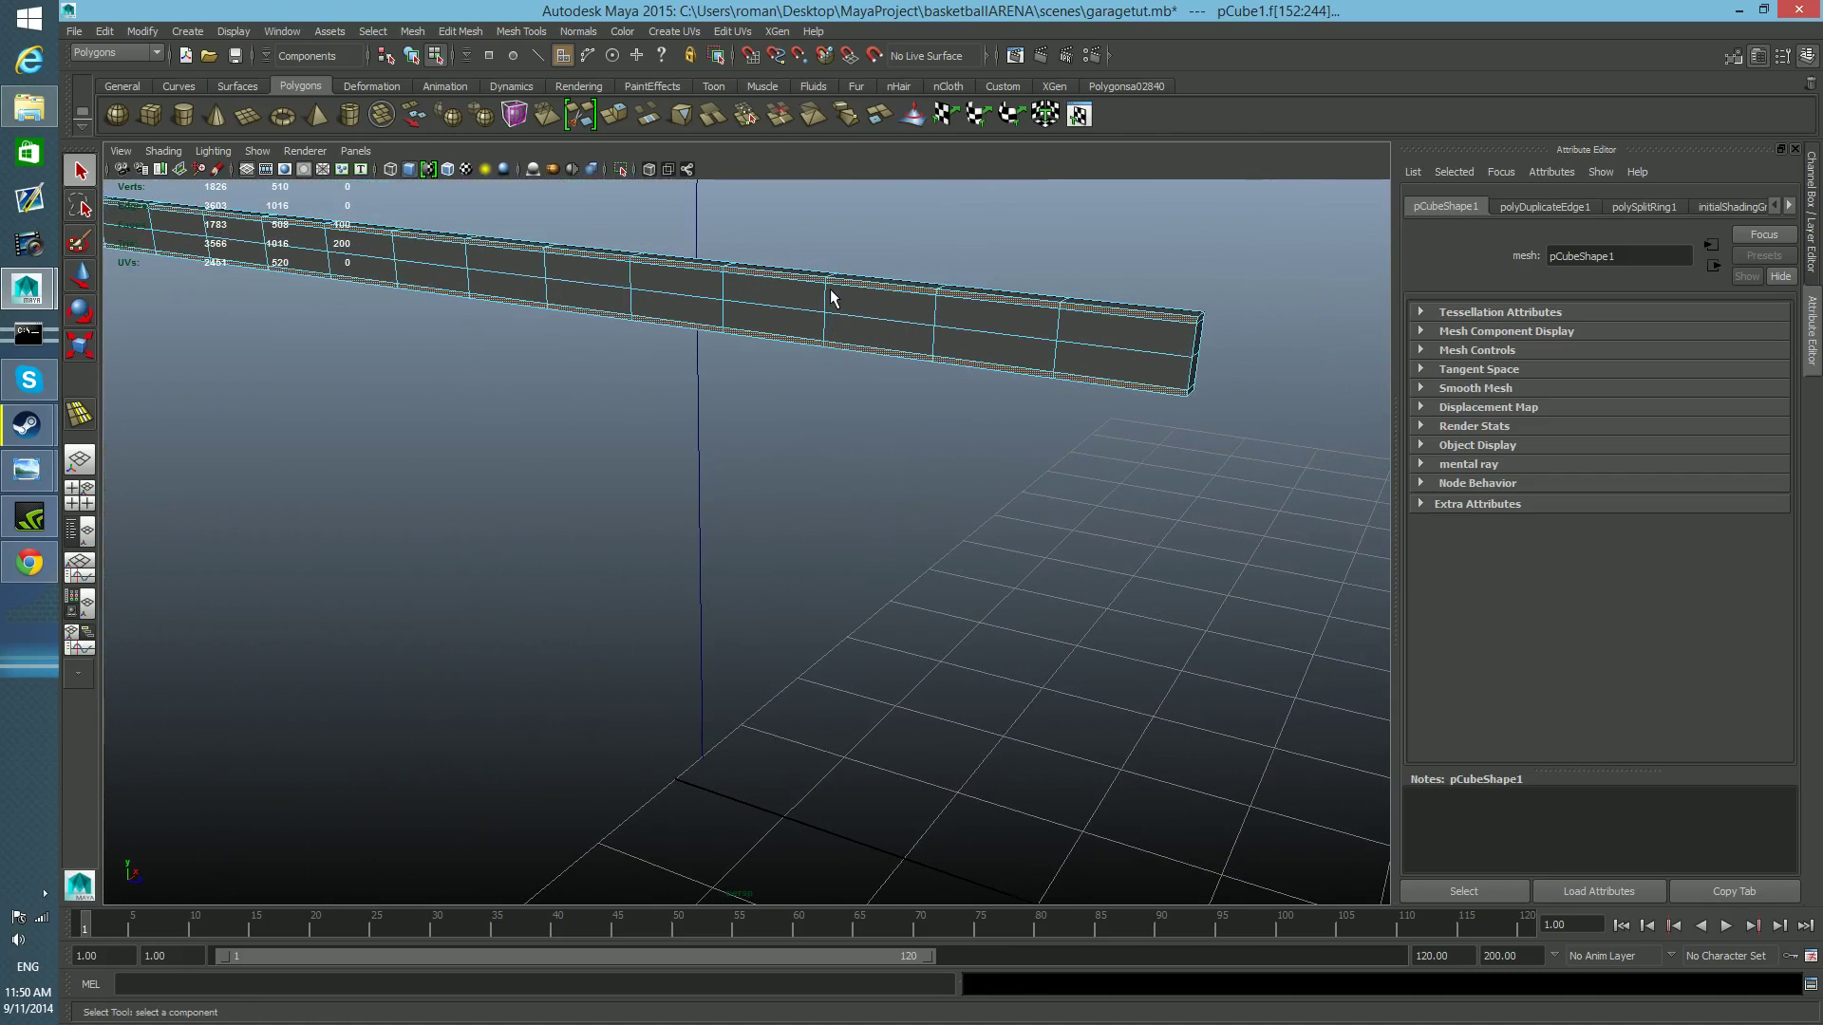
alt+middle_drag(623, 269, 751, 479)
click(623, 116)
scroll(750, 594, up, 5)
alt+middle_drag(793, 574, 779, 668)
alt+right_drag(969, 626, 1149, 622)
alt+right_drag(1029, 635, 1129, 634)
alt+right_drag(960, 631, 1182, 655)
alt+drag(1182, 655, 669, 551)
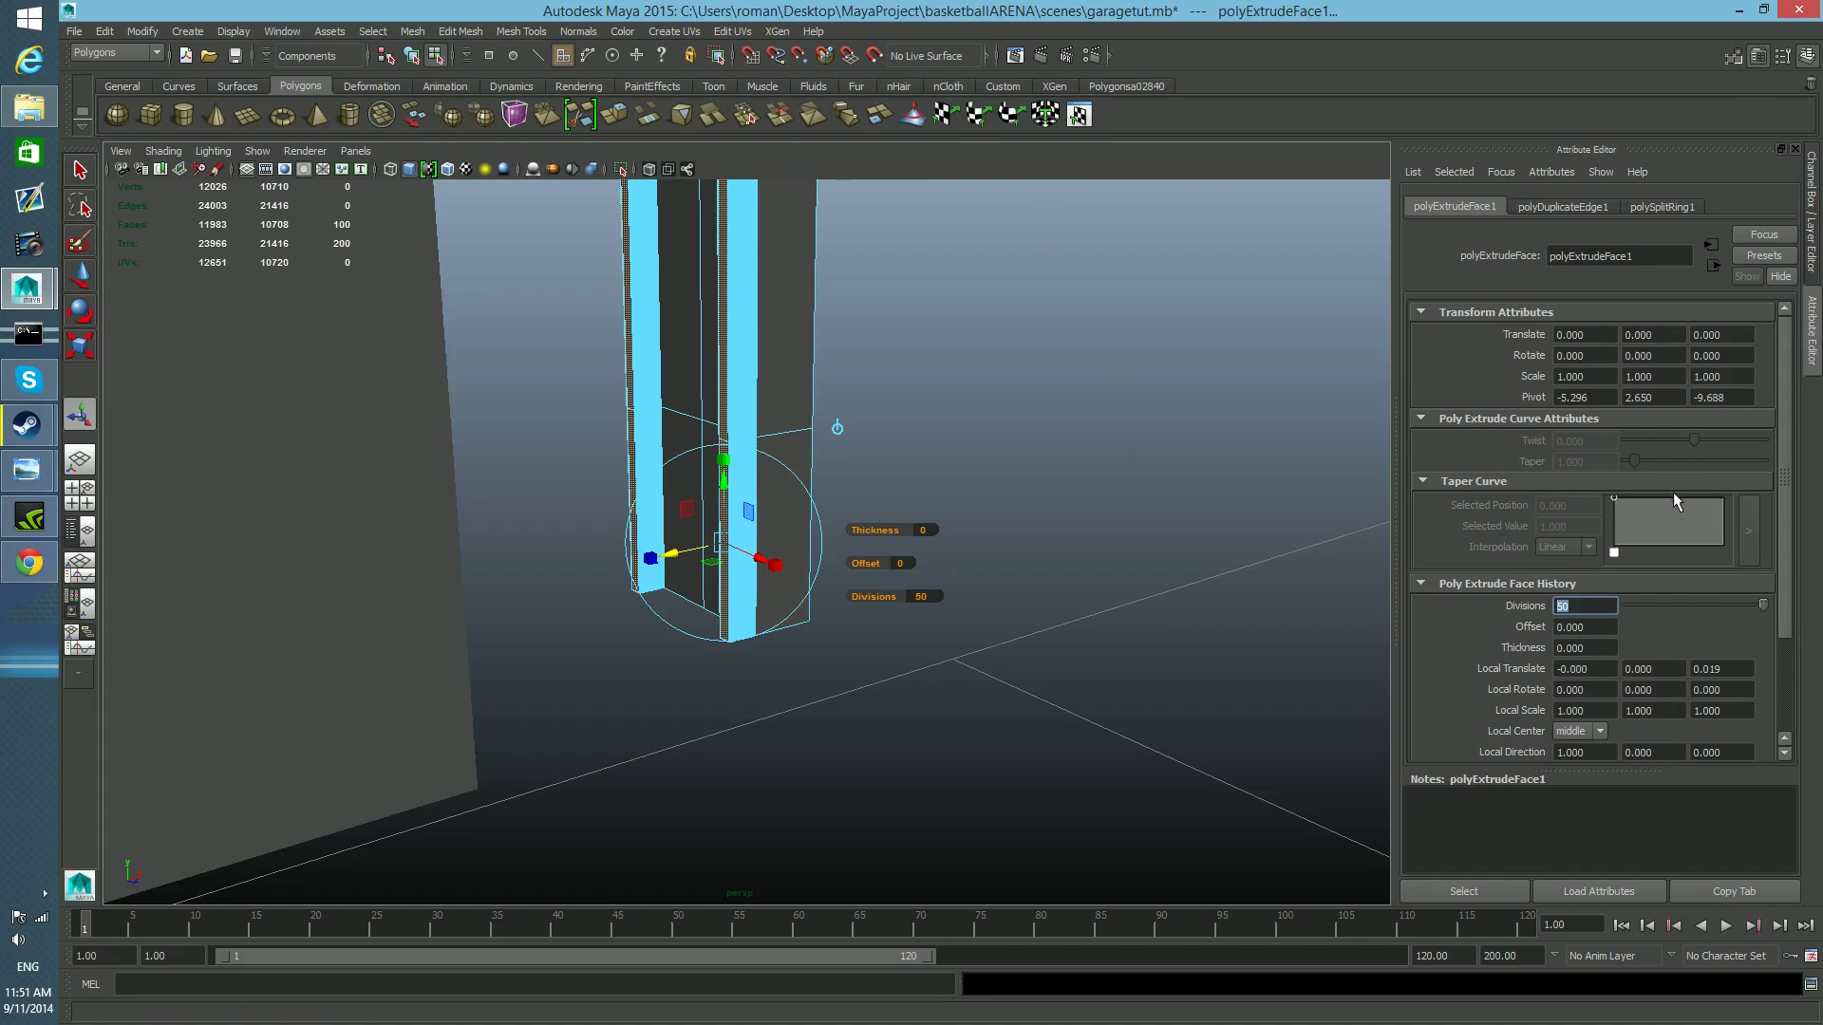
Reduce the extrusion's divisions to 1 and extend its local Z translation to about 0.023.
click(1759, 57)
click(1759, 57)
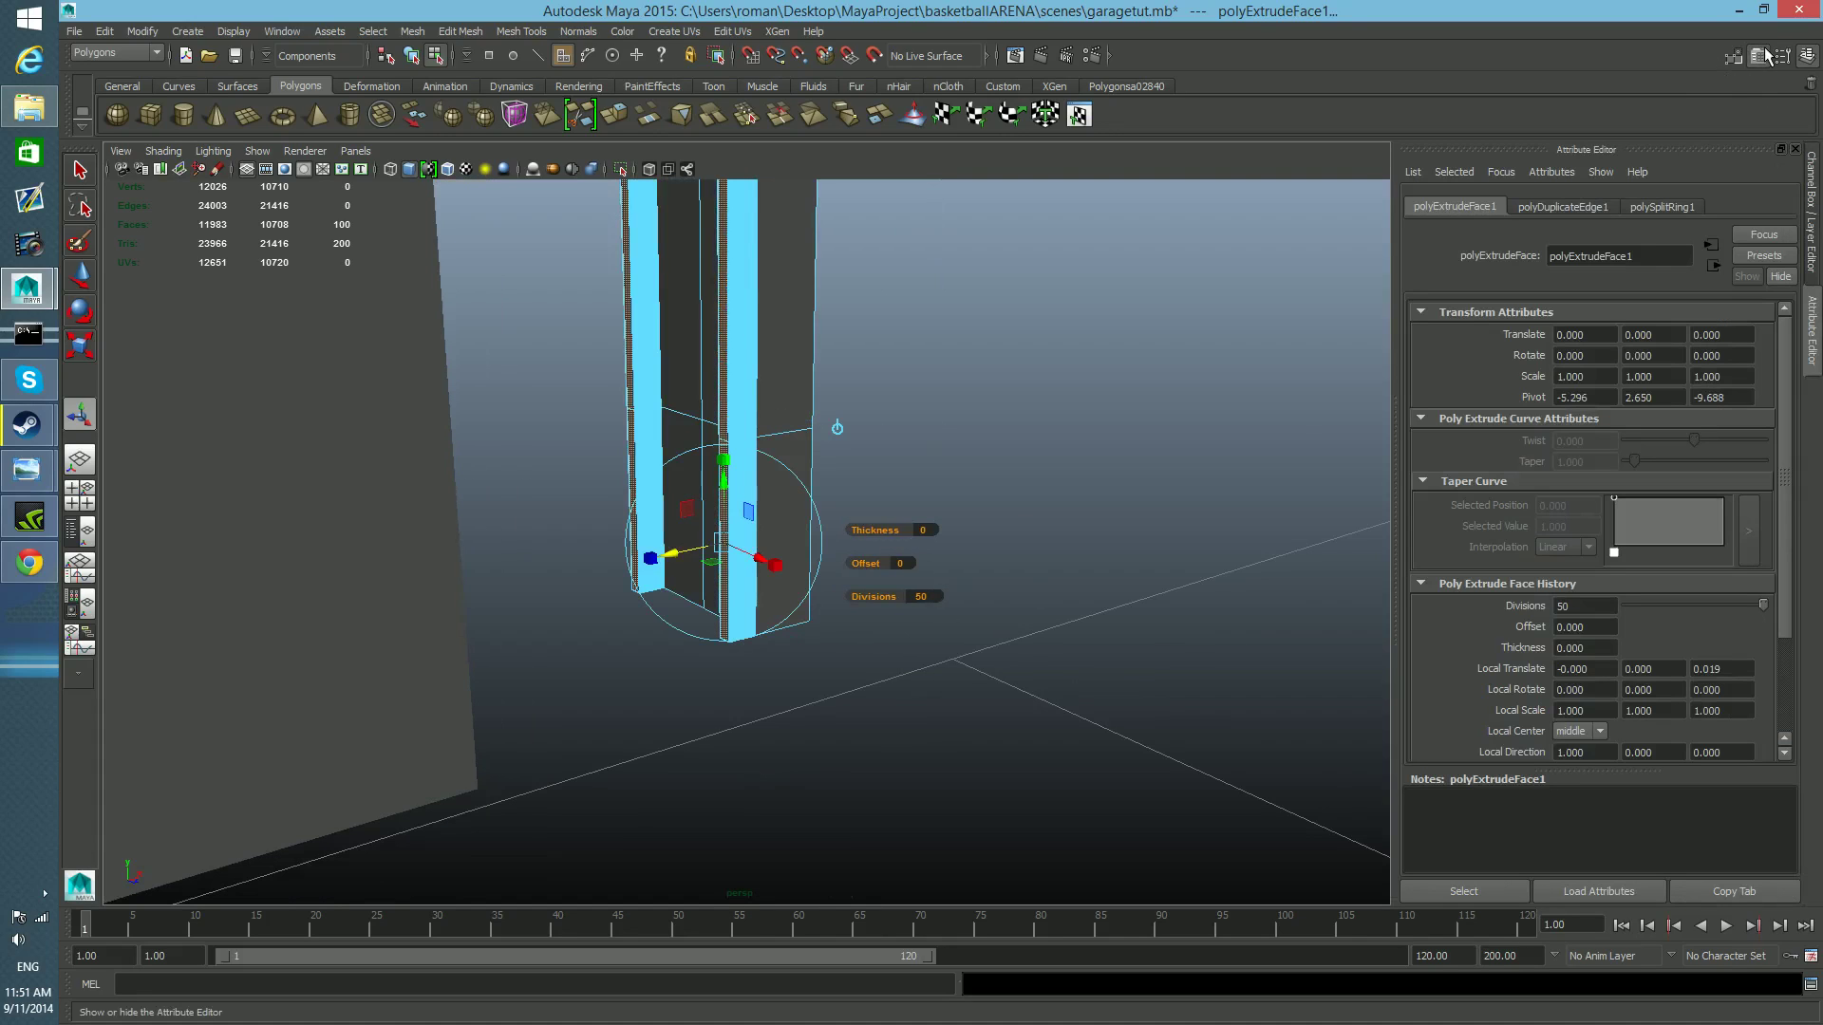
drag(1763, 606, 1618, 626)
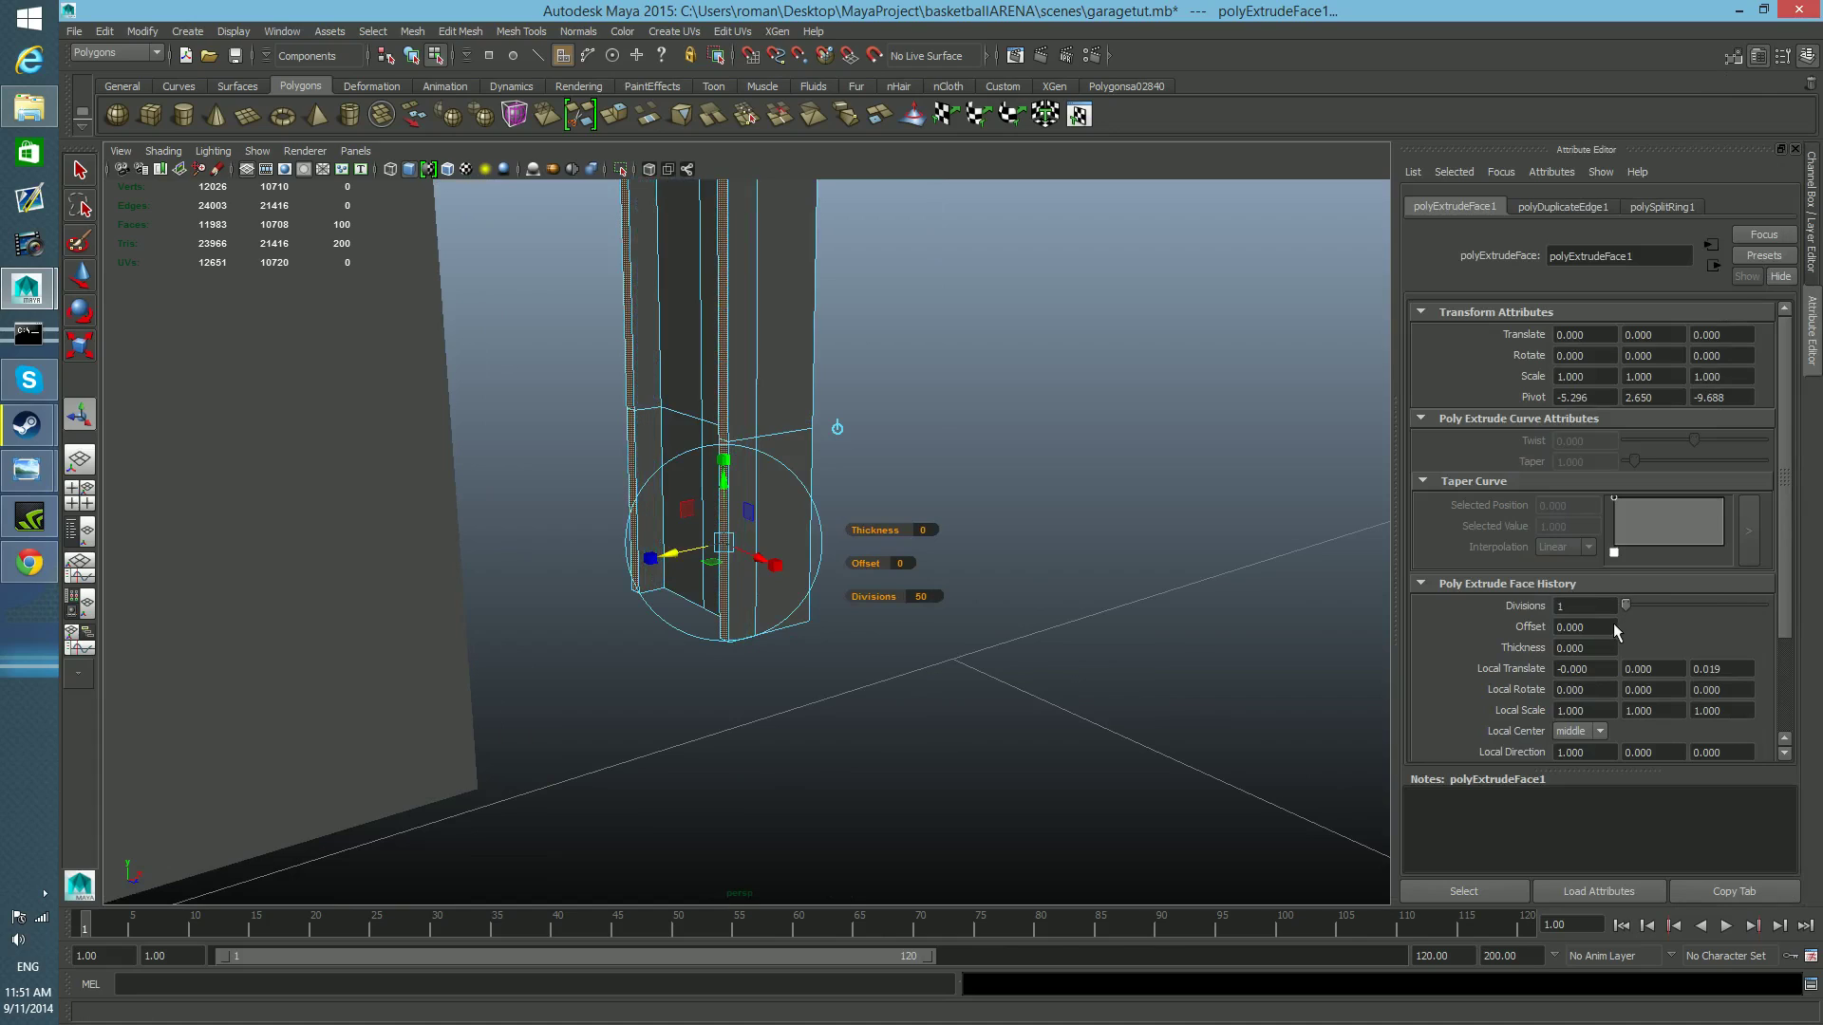
alt+drag(828, 650, 1107, 680)
alt+middle_drag(1107, 680, 826, 613)
drag(655, 550, 828, 634)
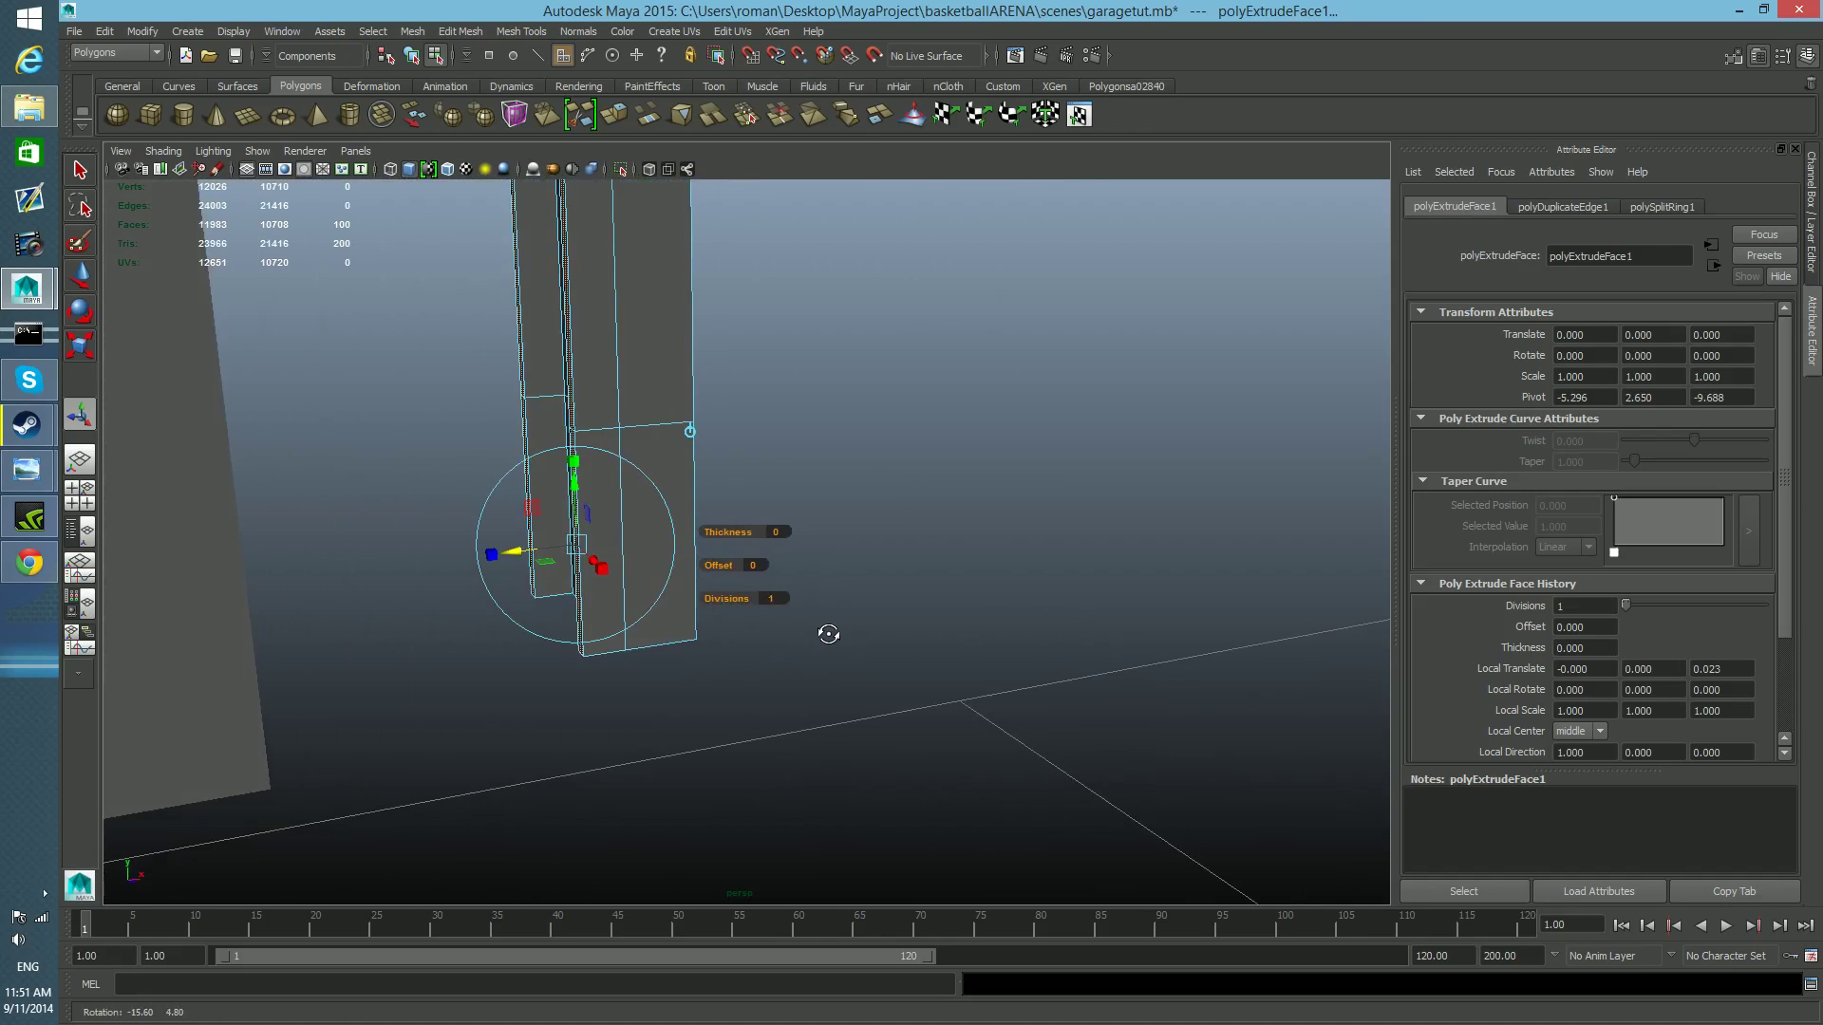
Extrude the two strips again with 1 division and a local Z translation of about 0.004.
click(612, 115)
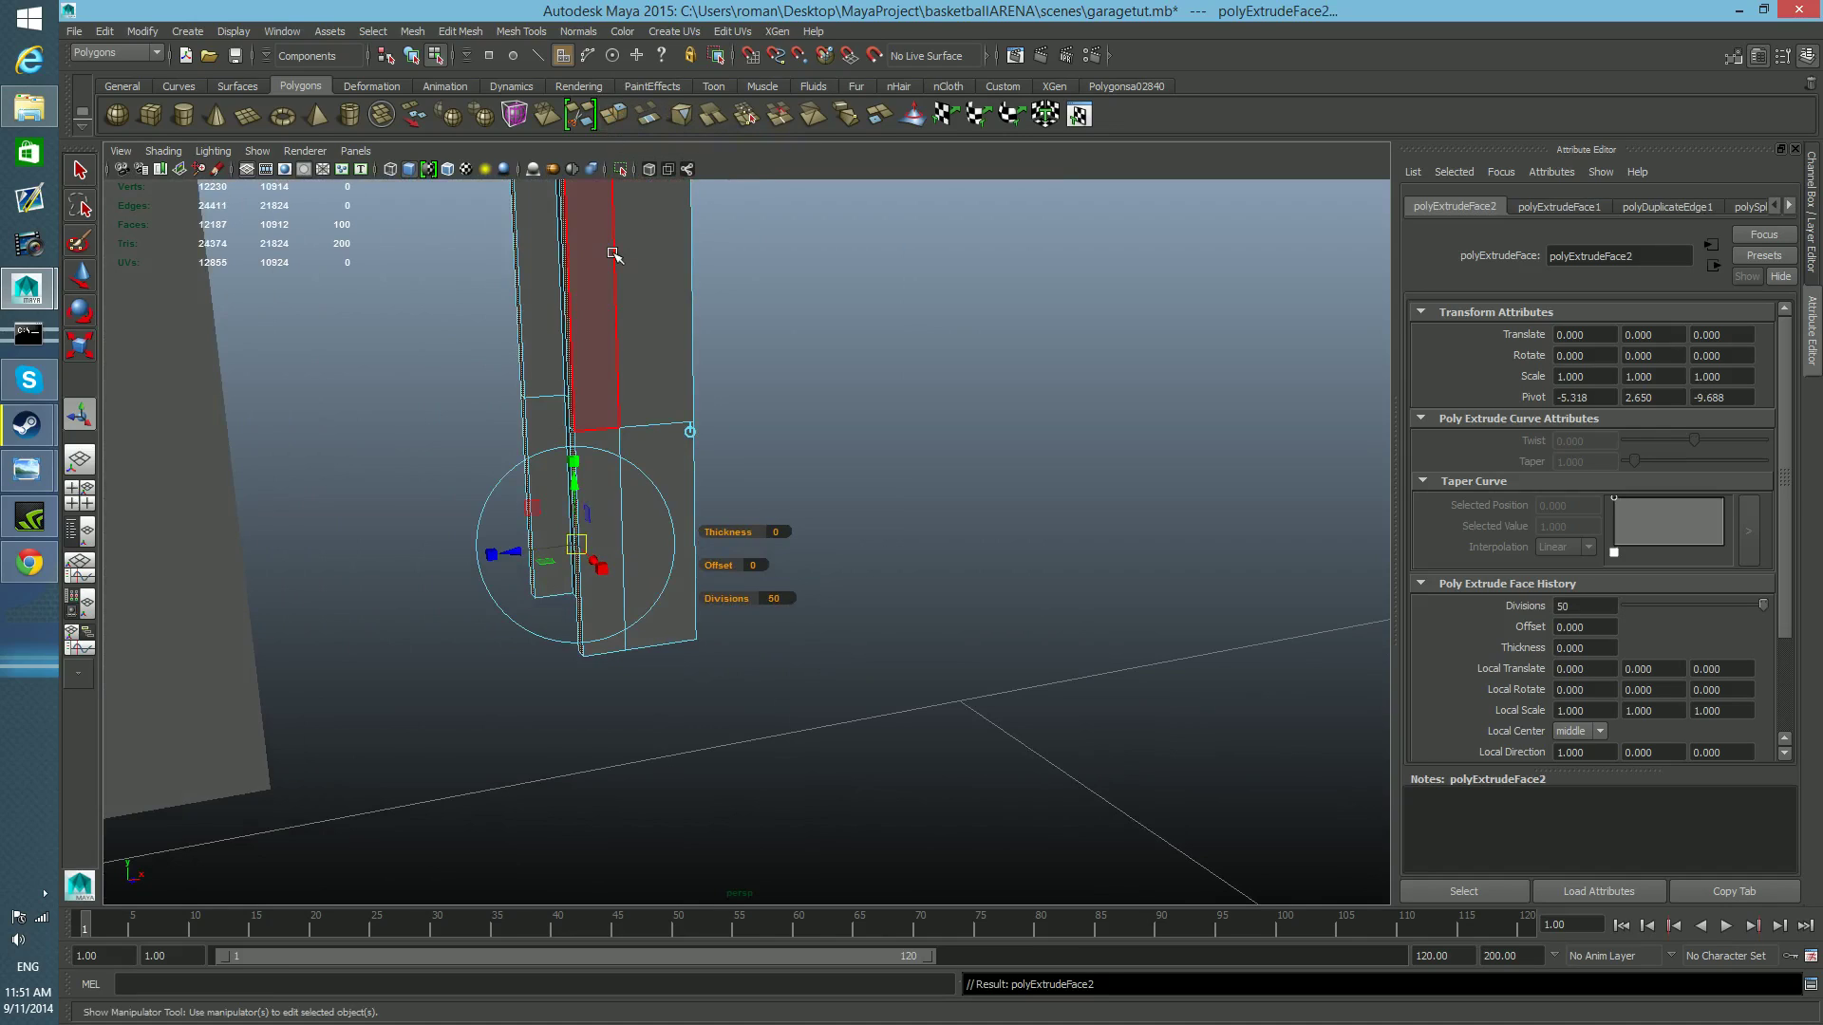
drag(521, 554, 506, 557)
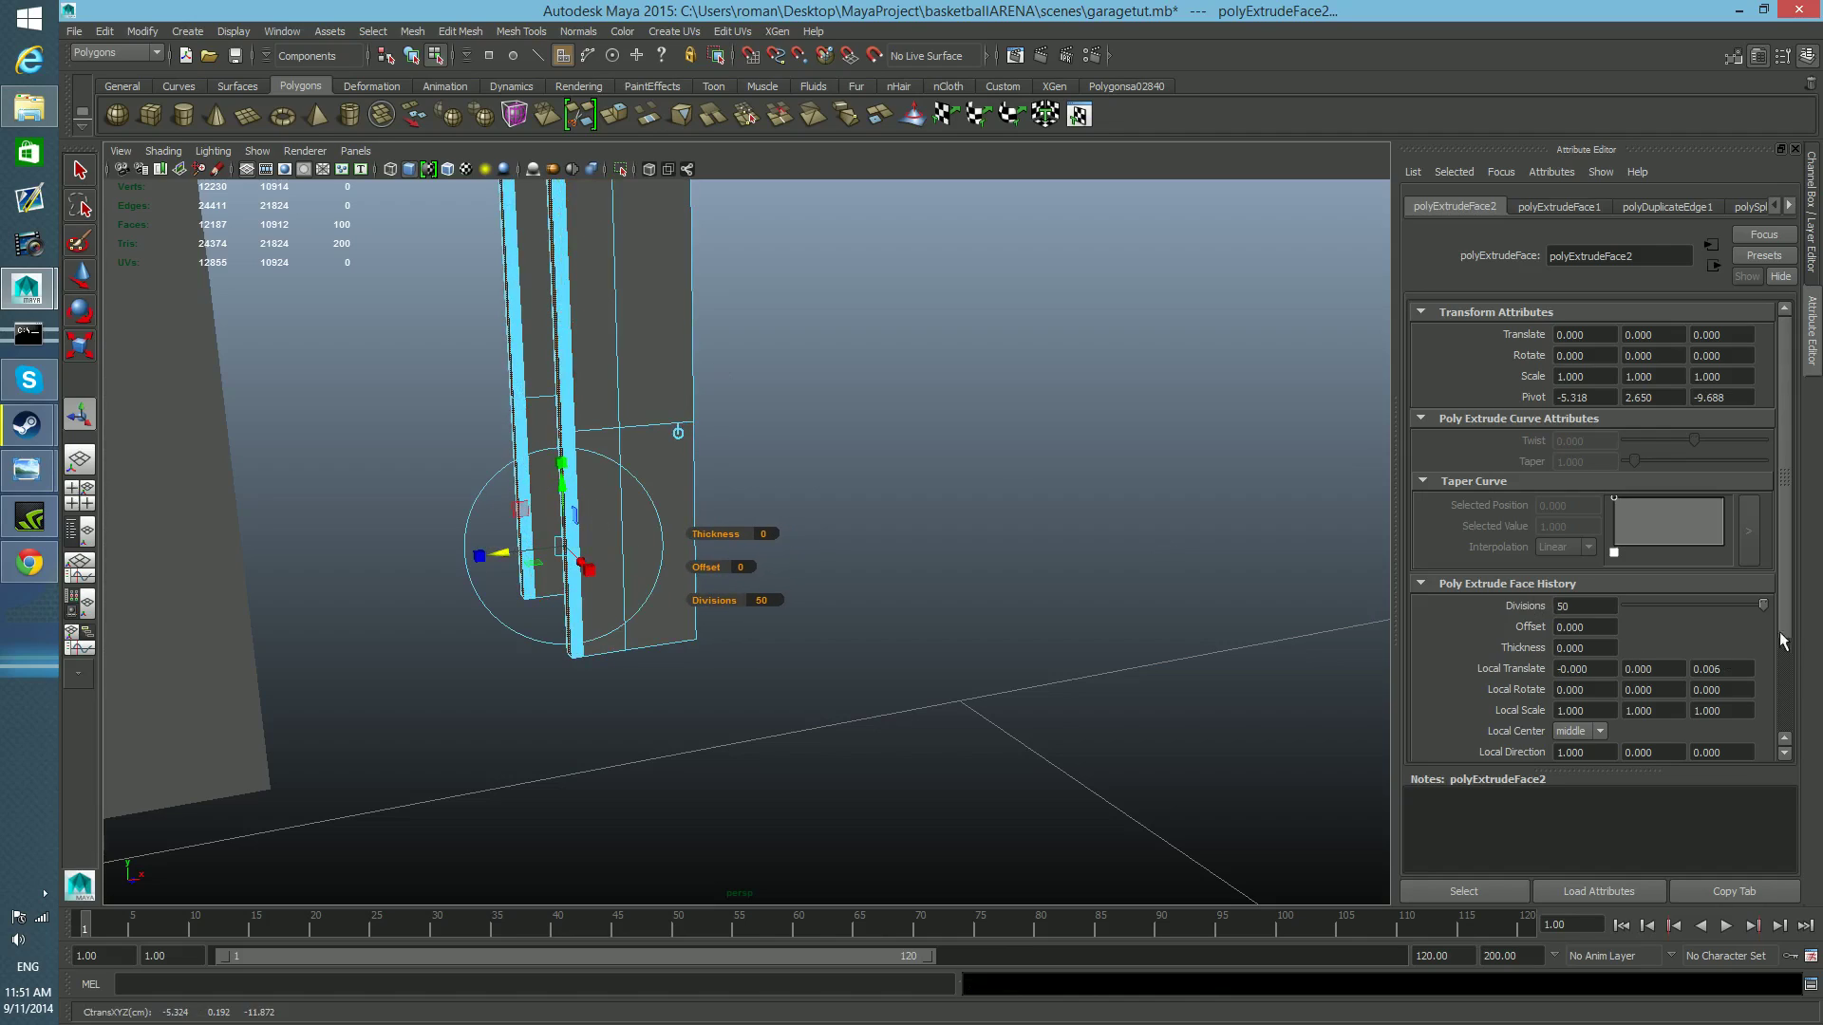
drag(1758, 602, 1523, 613)
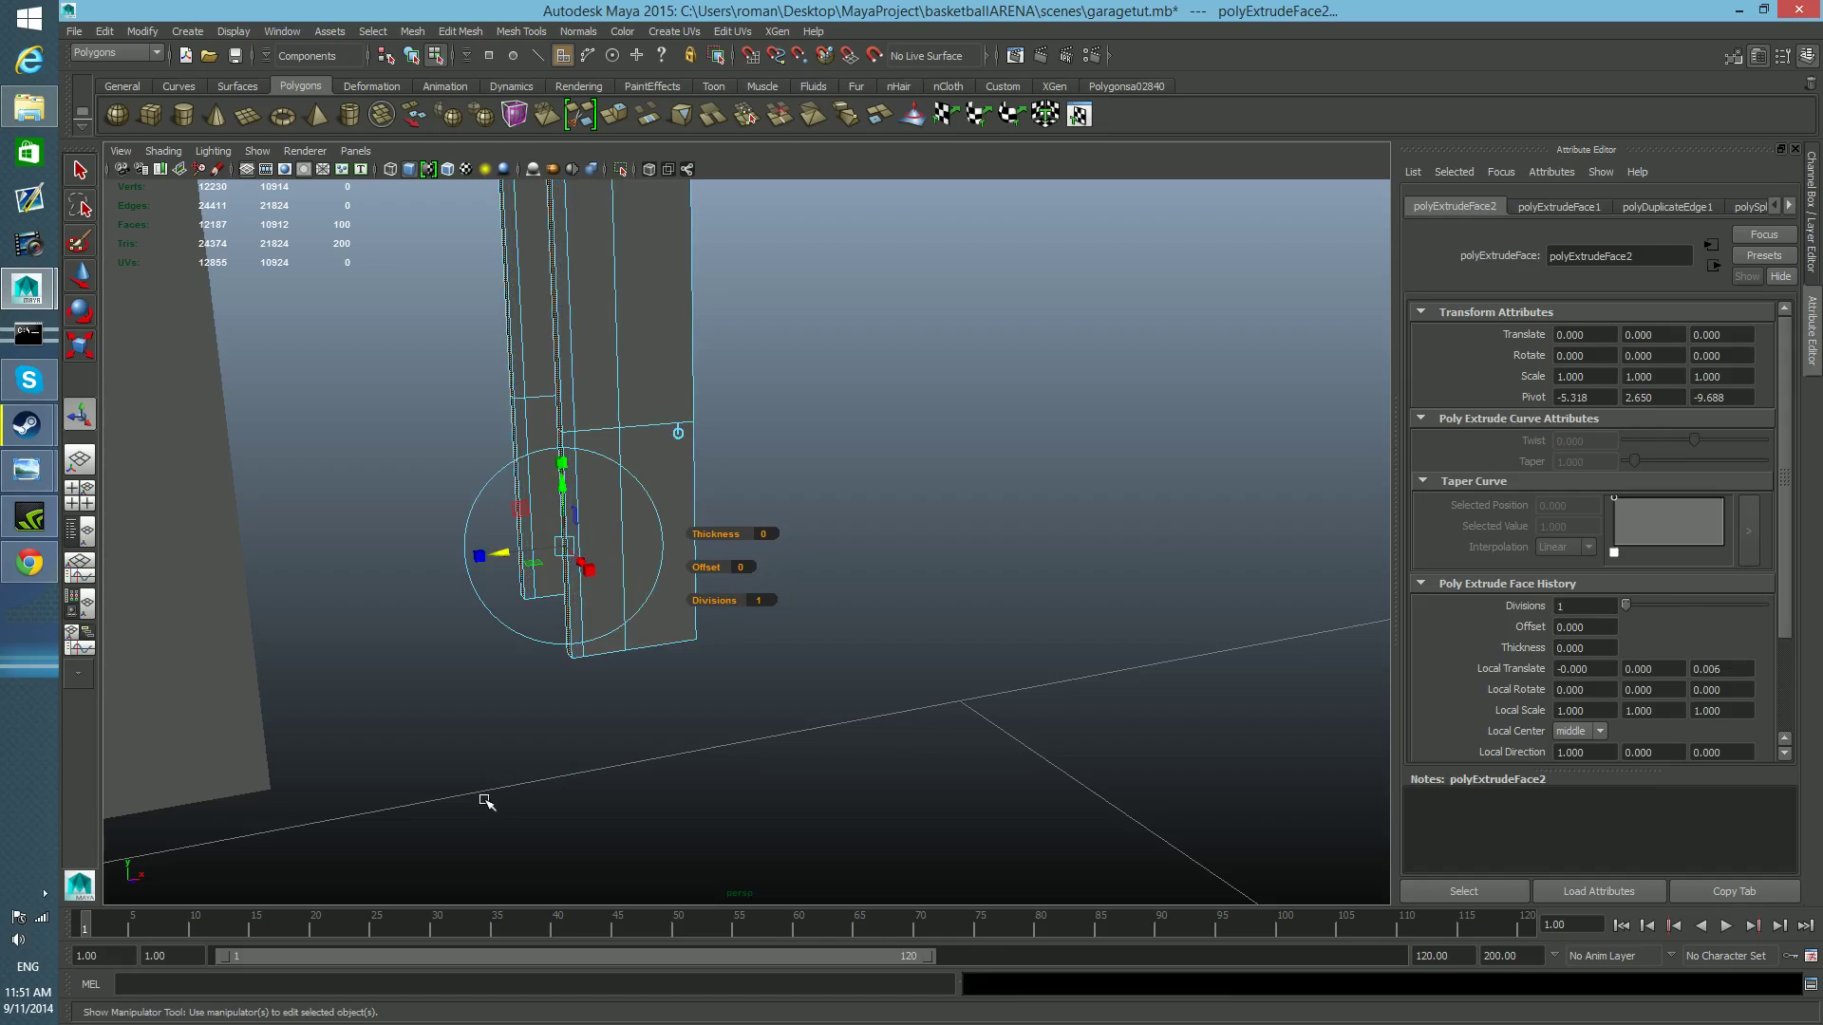
alt+drag(557, 612, 544, 518)
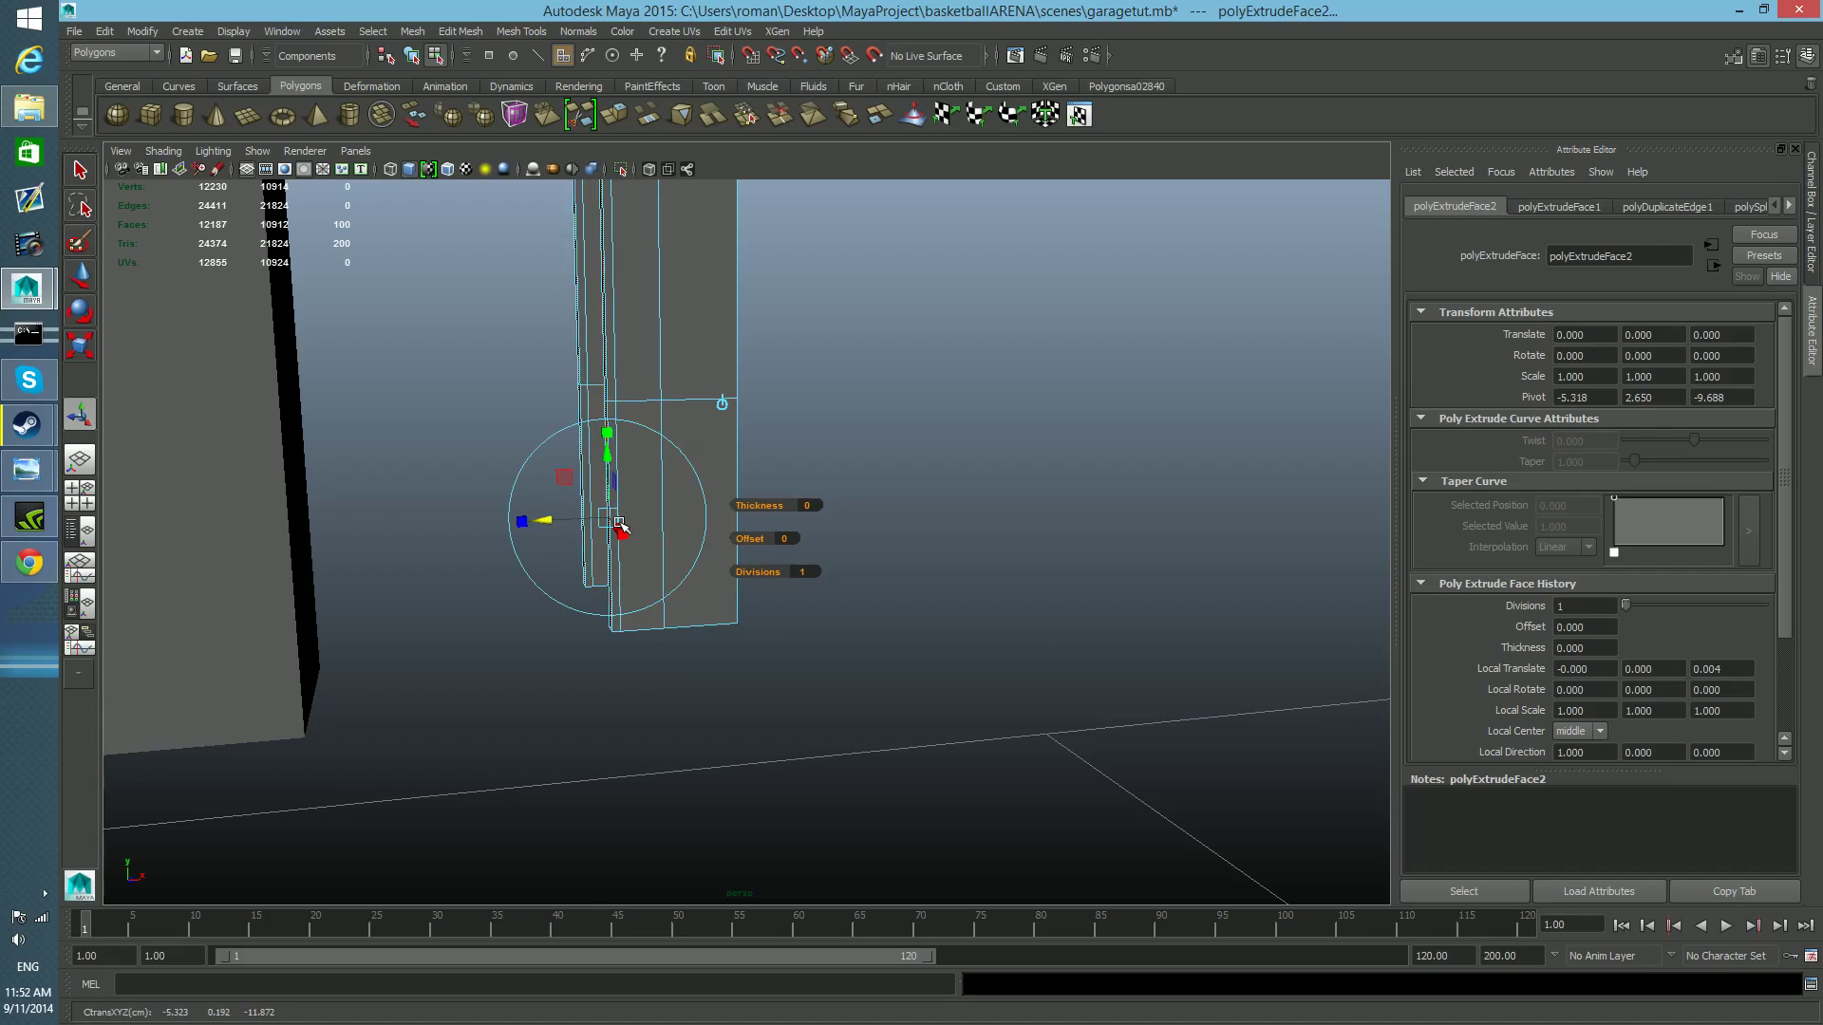
Return to object selection mode and isolate the rail in the viewport to inspect its channel profile.
key(F8)
scroll(623, 578, down, 5)
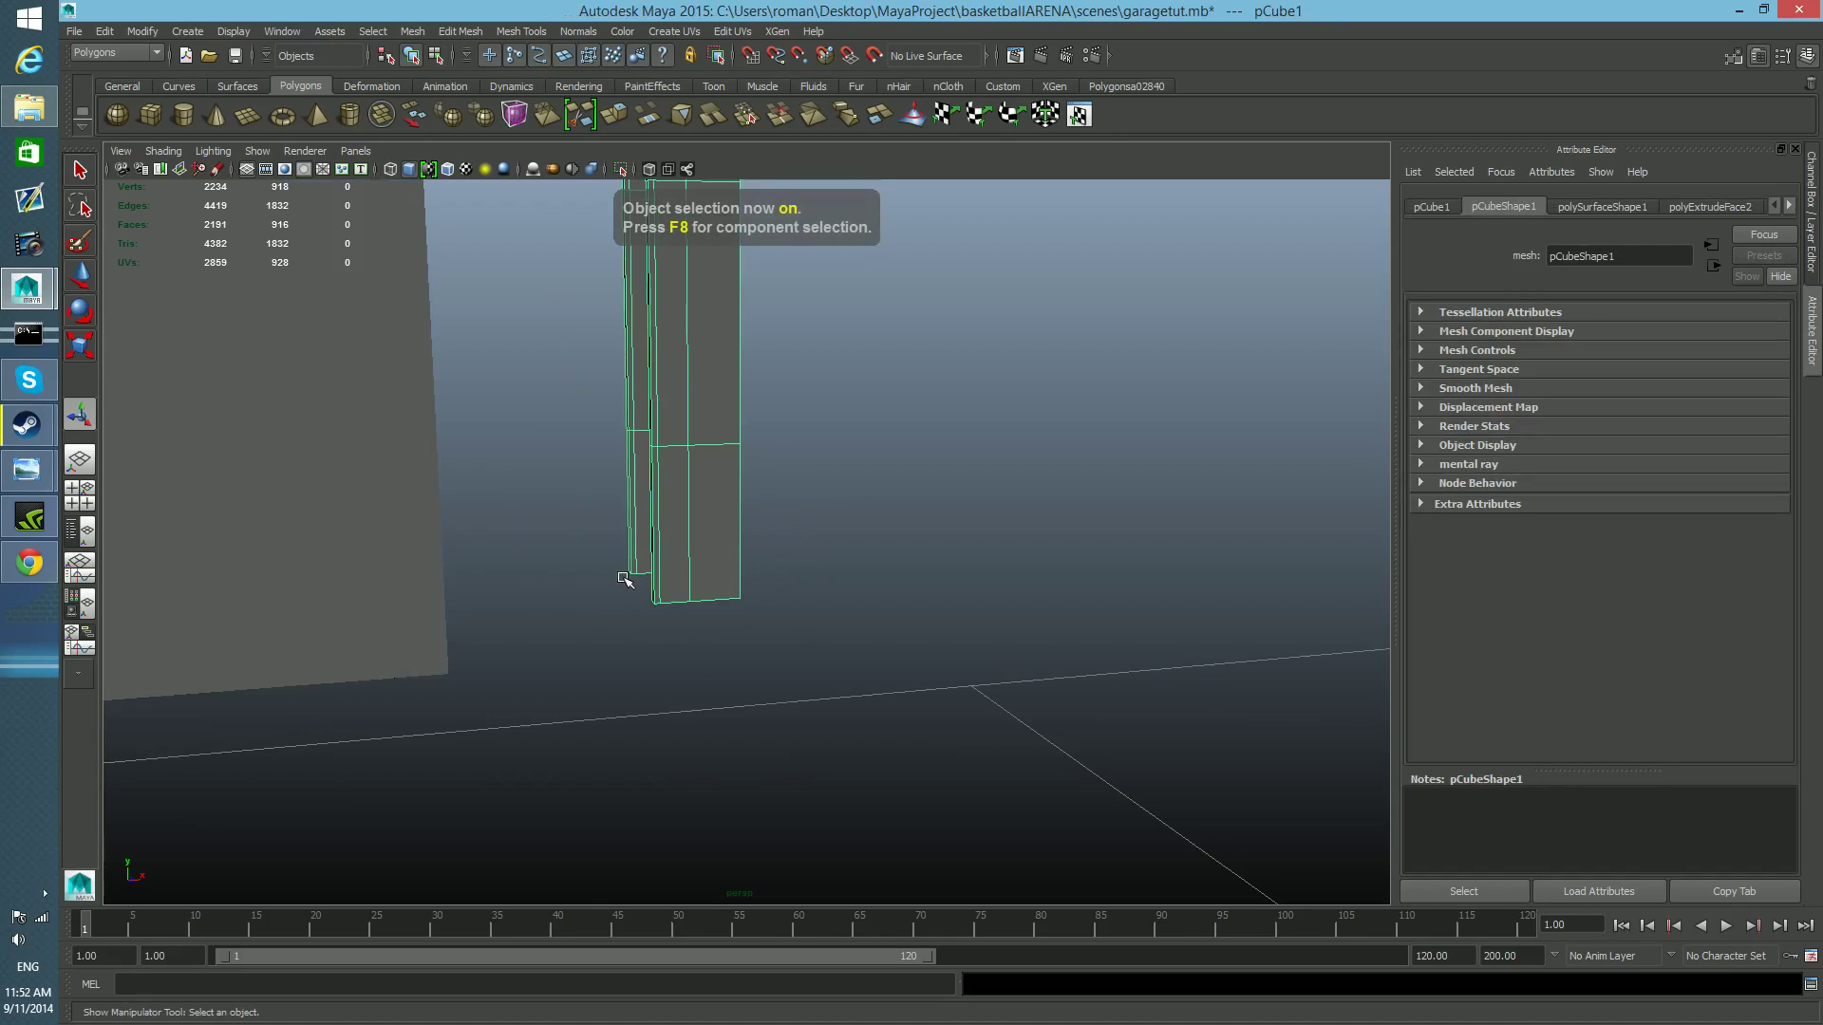
scroll(624, 579, down, 8)
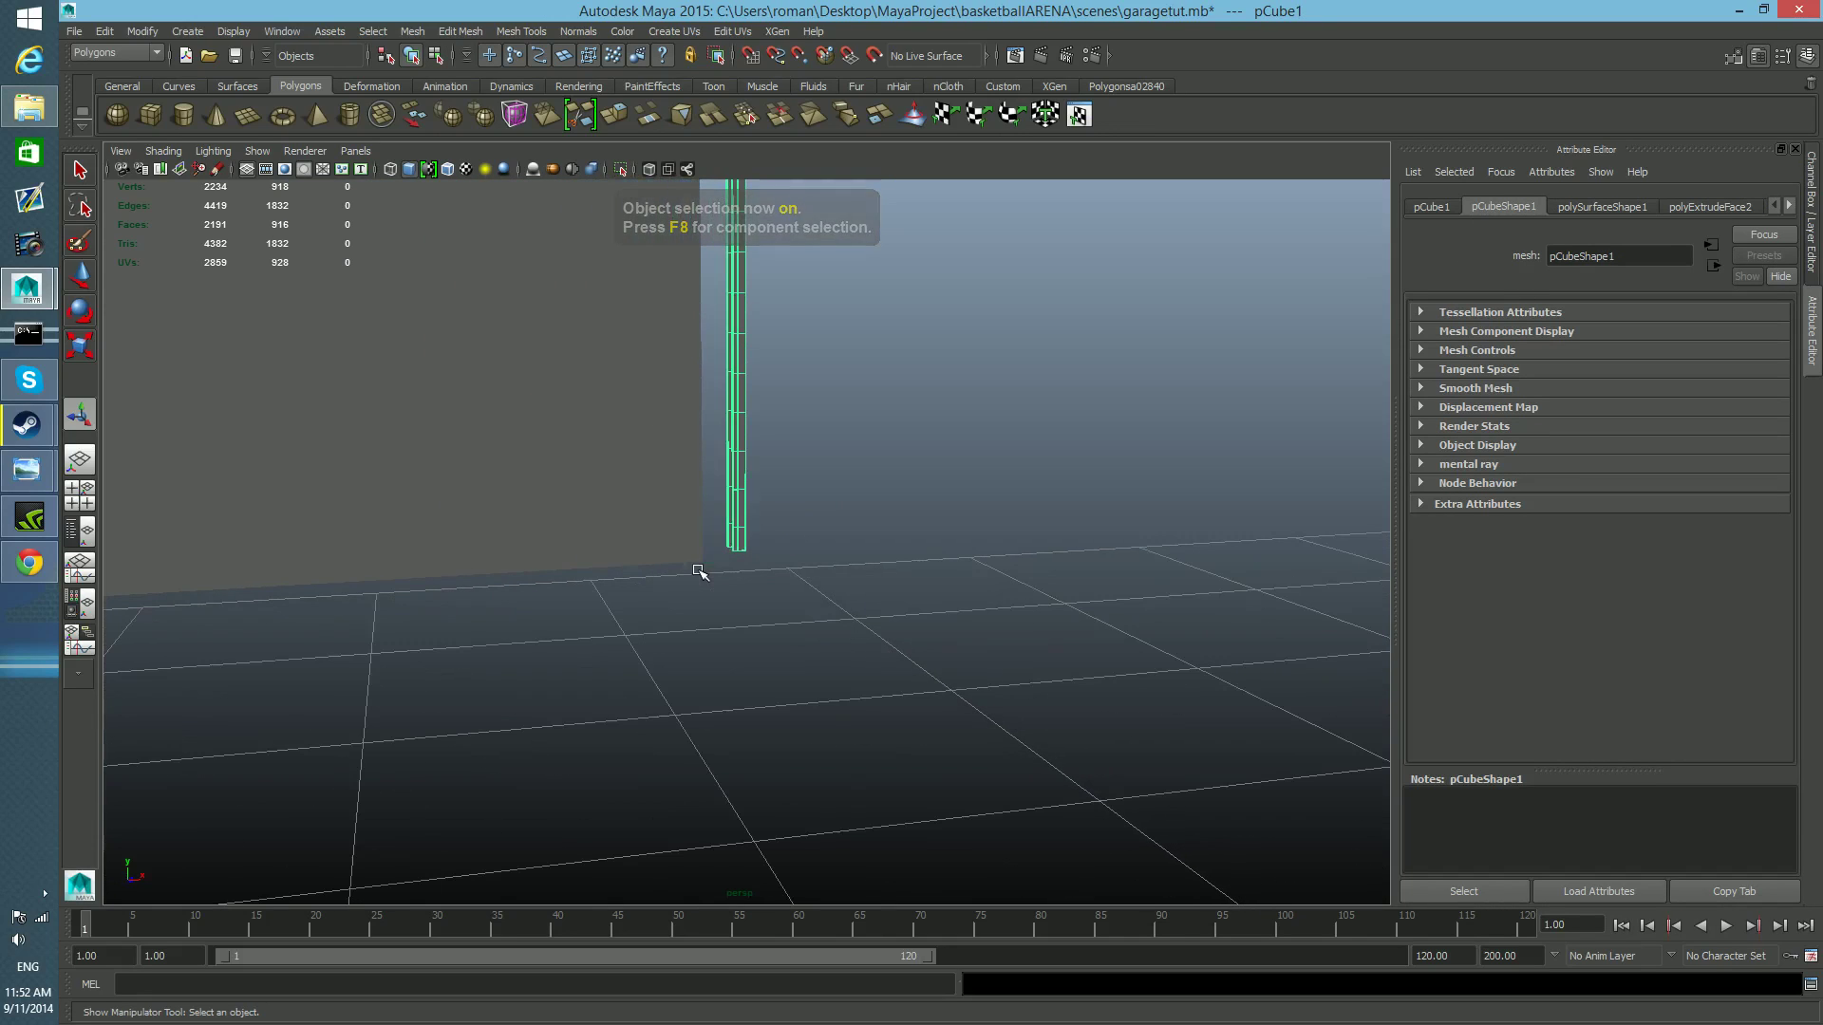
click(618, 169)
alt+drag(622, 641, 833, 635)
alt+right_drag(833, 635, 1001, 700)
alt+middle_drag(632, 698, 1187, 734)
alt+right_drag(1187, 734, 1370, 757)
alt+middle_drag(1371, 757, 893, 744)
alt+drag(941, 738, 1007, 732)
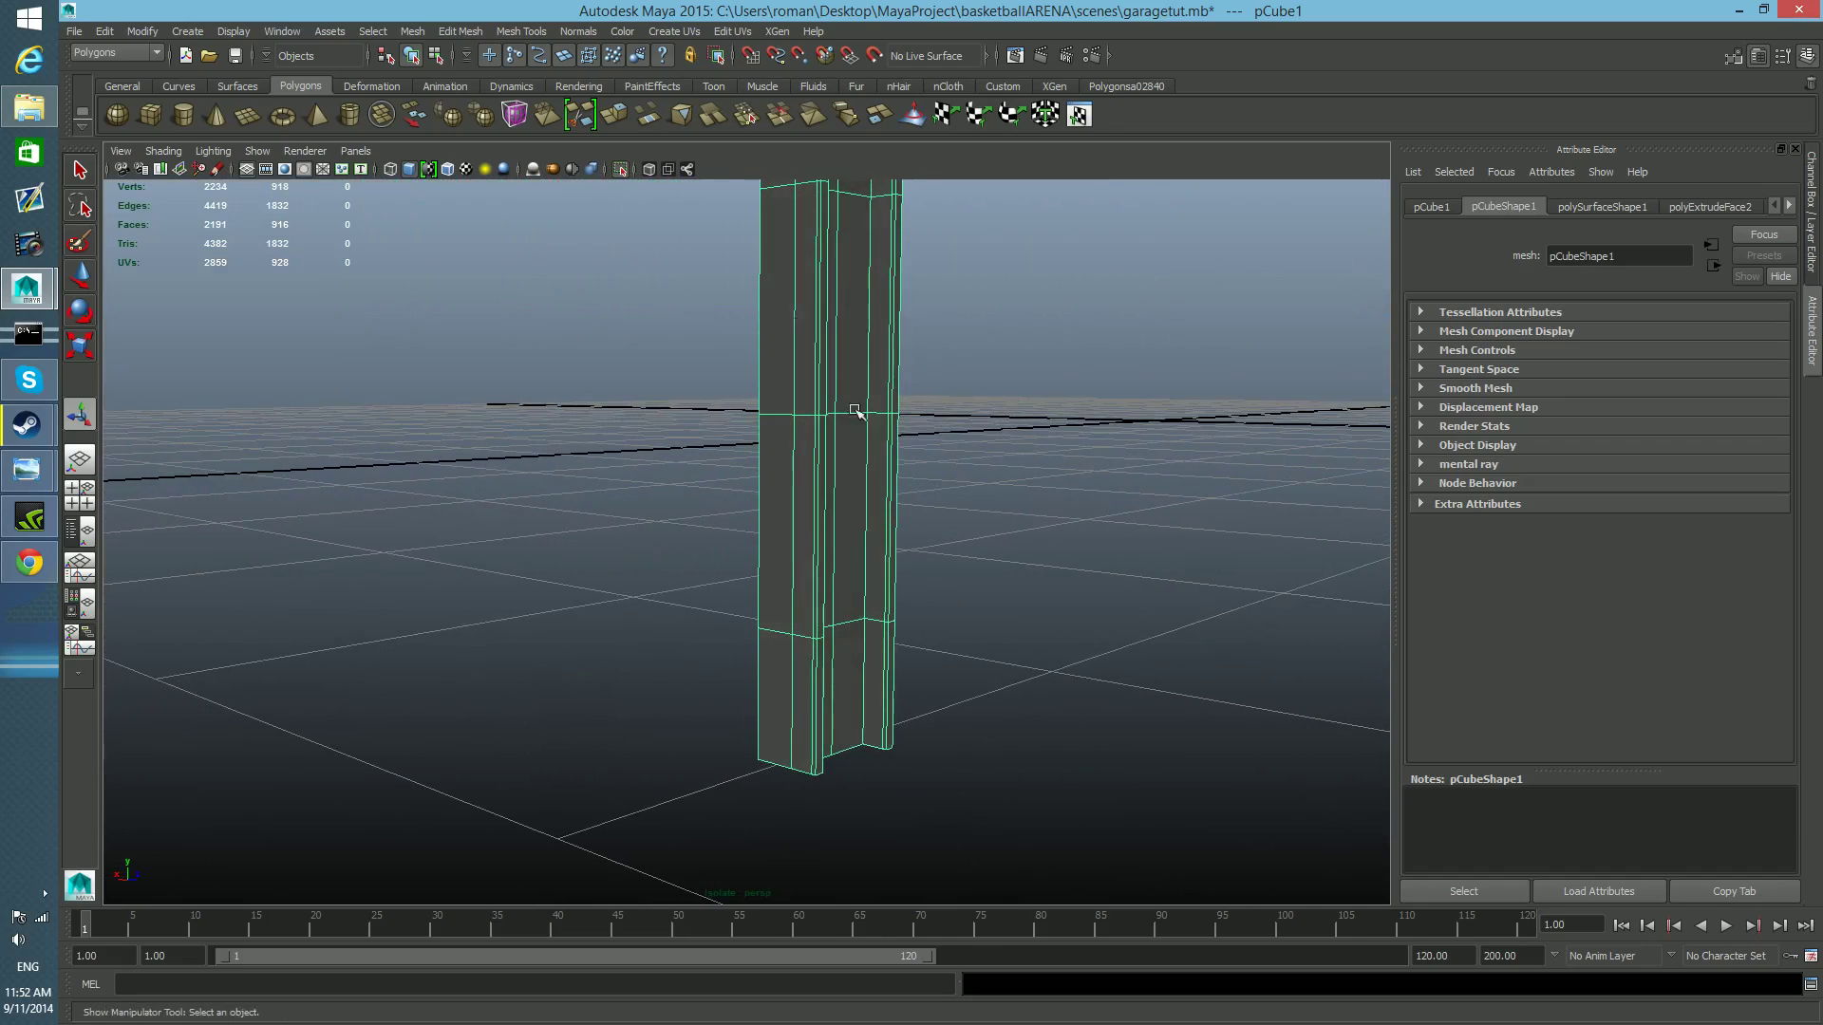
Open the Extrude Face options and try to lower the default number of divisions.
click(459, 31)
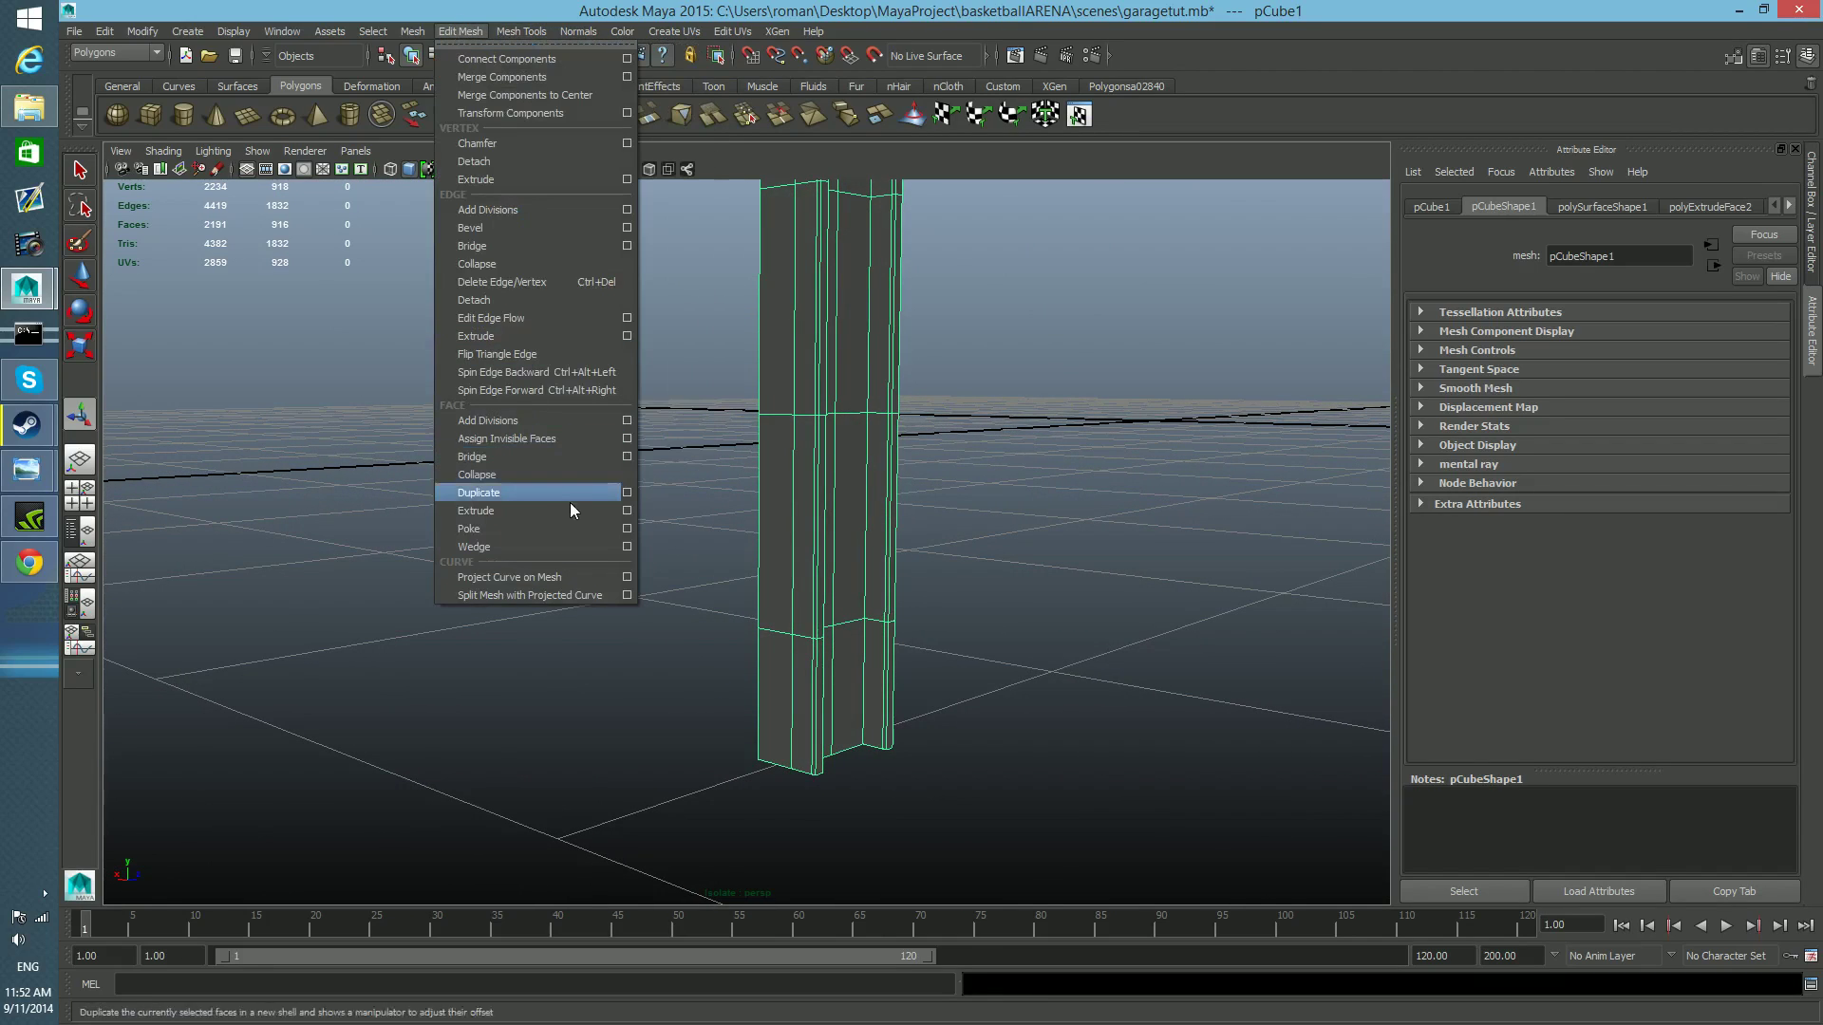
click(626, 511)
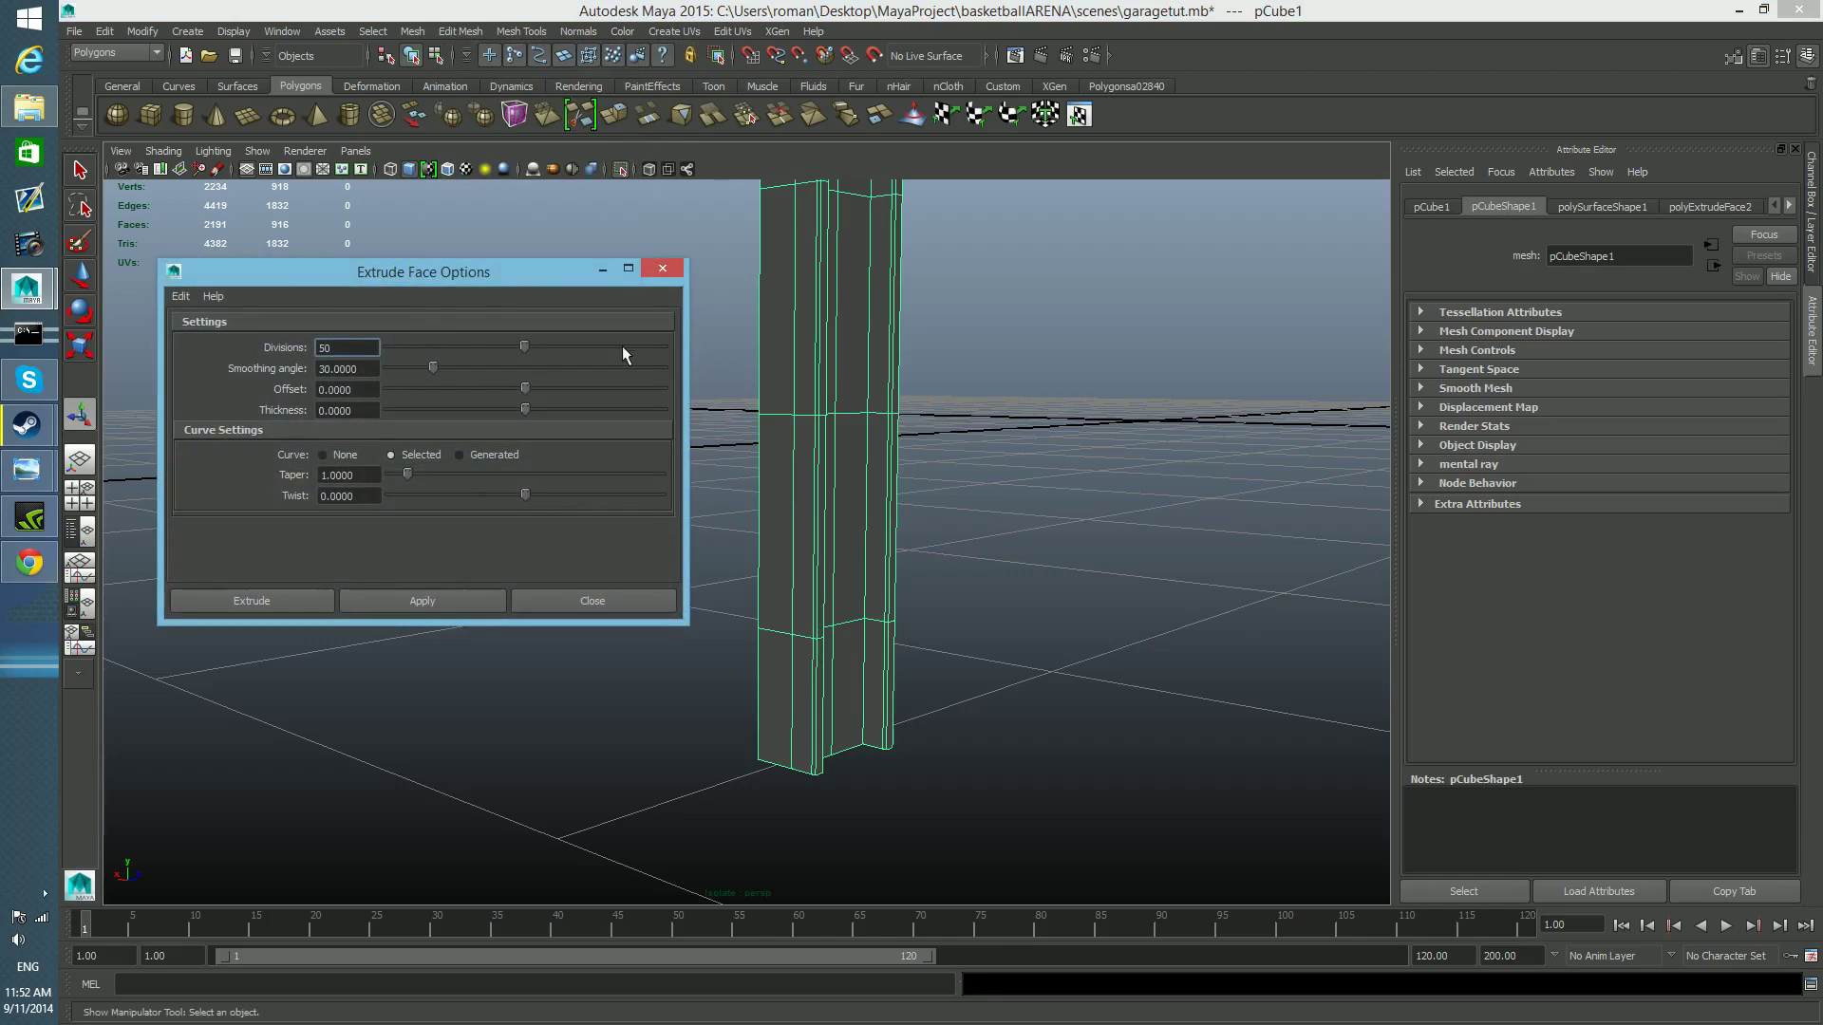
drag(526, 343, 379, 359)
Select the thin inward-facing strip of faces at the tip of one rail flange, moving the extrude options window aside.
right_drag(881, 595, 883, 640)
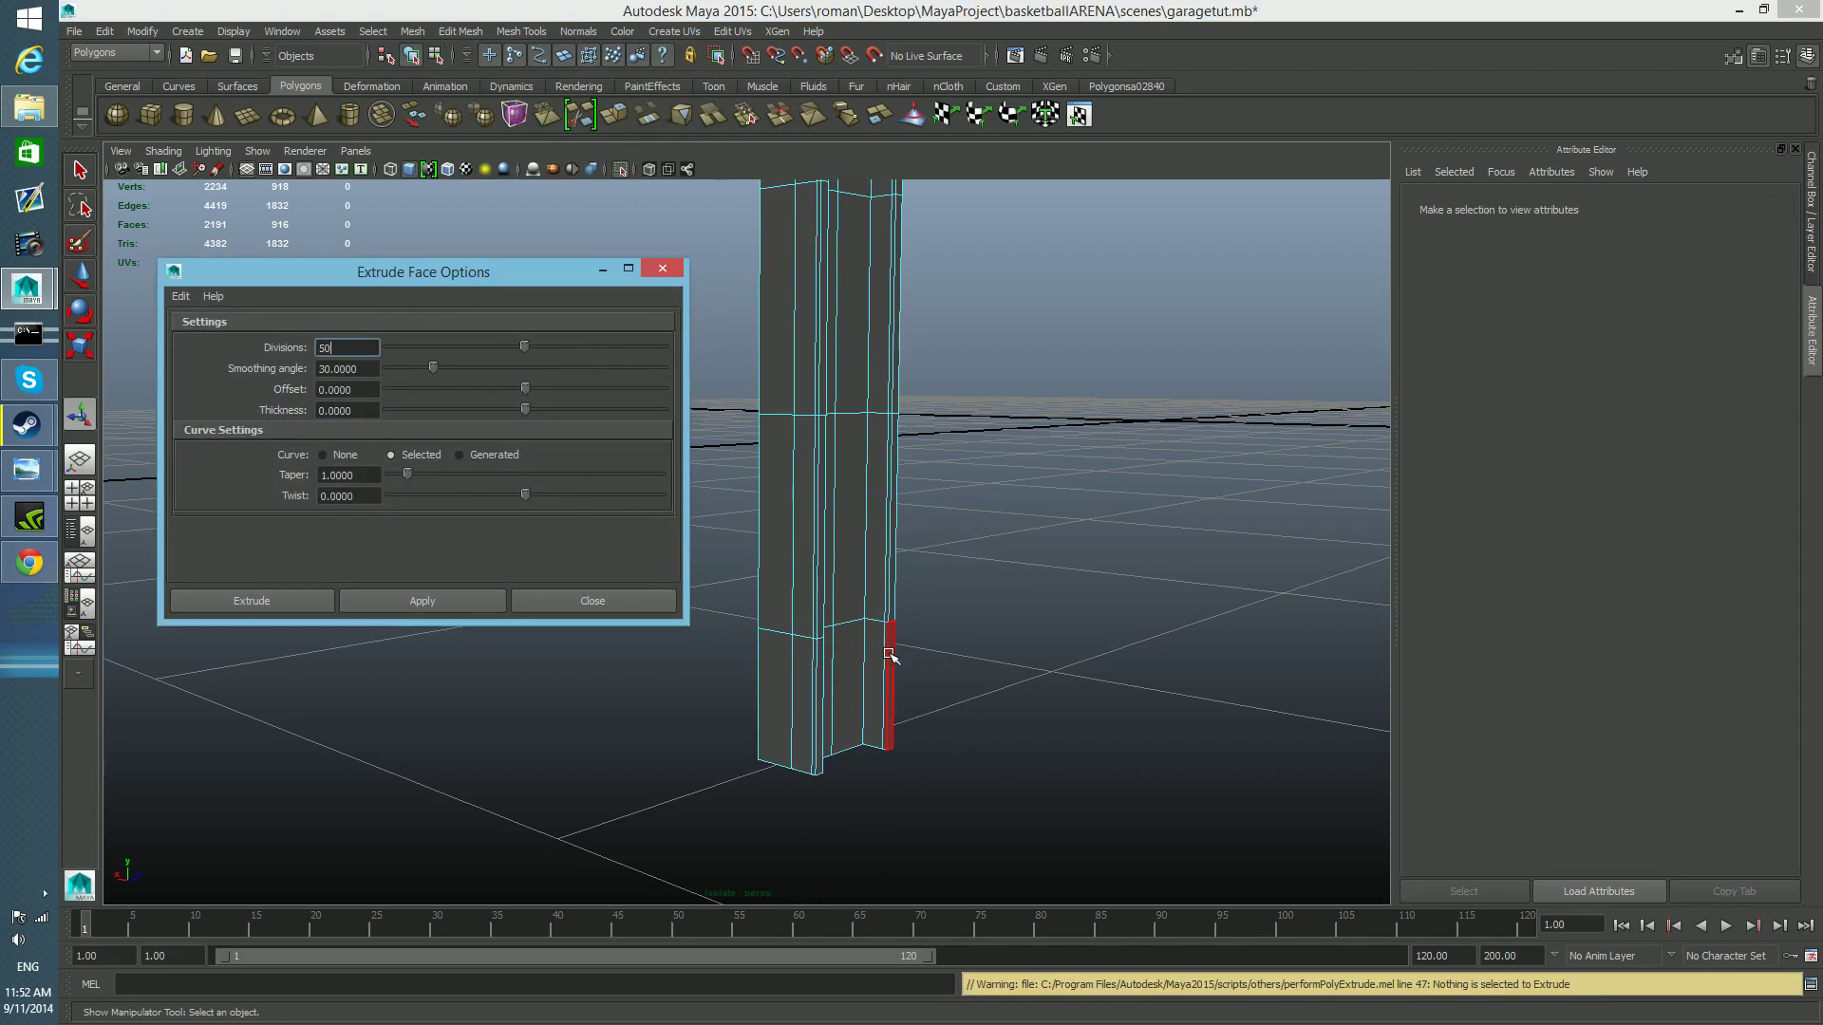
click(887, 653)
alt+drag(887, 672, 1095, 757)
alt+right_drag(1094, 756, 1045, 812)
mouse_move(1045, 812)
alt+middle_down()
mouse_move(931, 752)
mouse_move(1039, 776)
alt+middle_up()
alt+middle_drag(911, 765, 1109, 798)
alt+right_drag(1013, 540, 1070, 671)
alt+middle_drag(1070, 671, 929, 891)
mouse_move(931, 376)
alt+middle_down()
mouse_move(969, 590)
mouse_move(916, 892)
alt+middle_up()
alt+right_drag(1062, 395, 1059, 640)
alt+drag(879, 740, 1054, 826)
drag(573, 268, 1687, 40)
alt+middle_drag(1199, 664, 1111, 533)
alt+right_drag(803, 631, 932, 692)
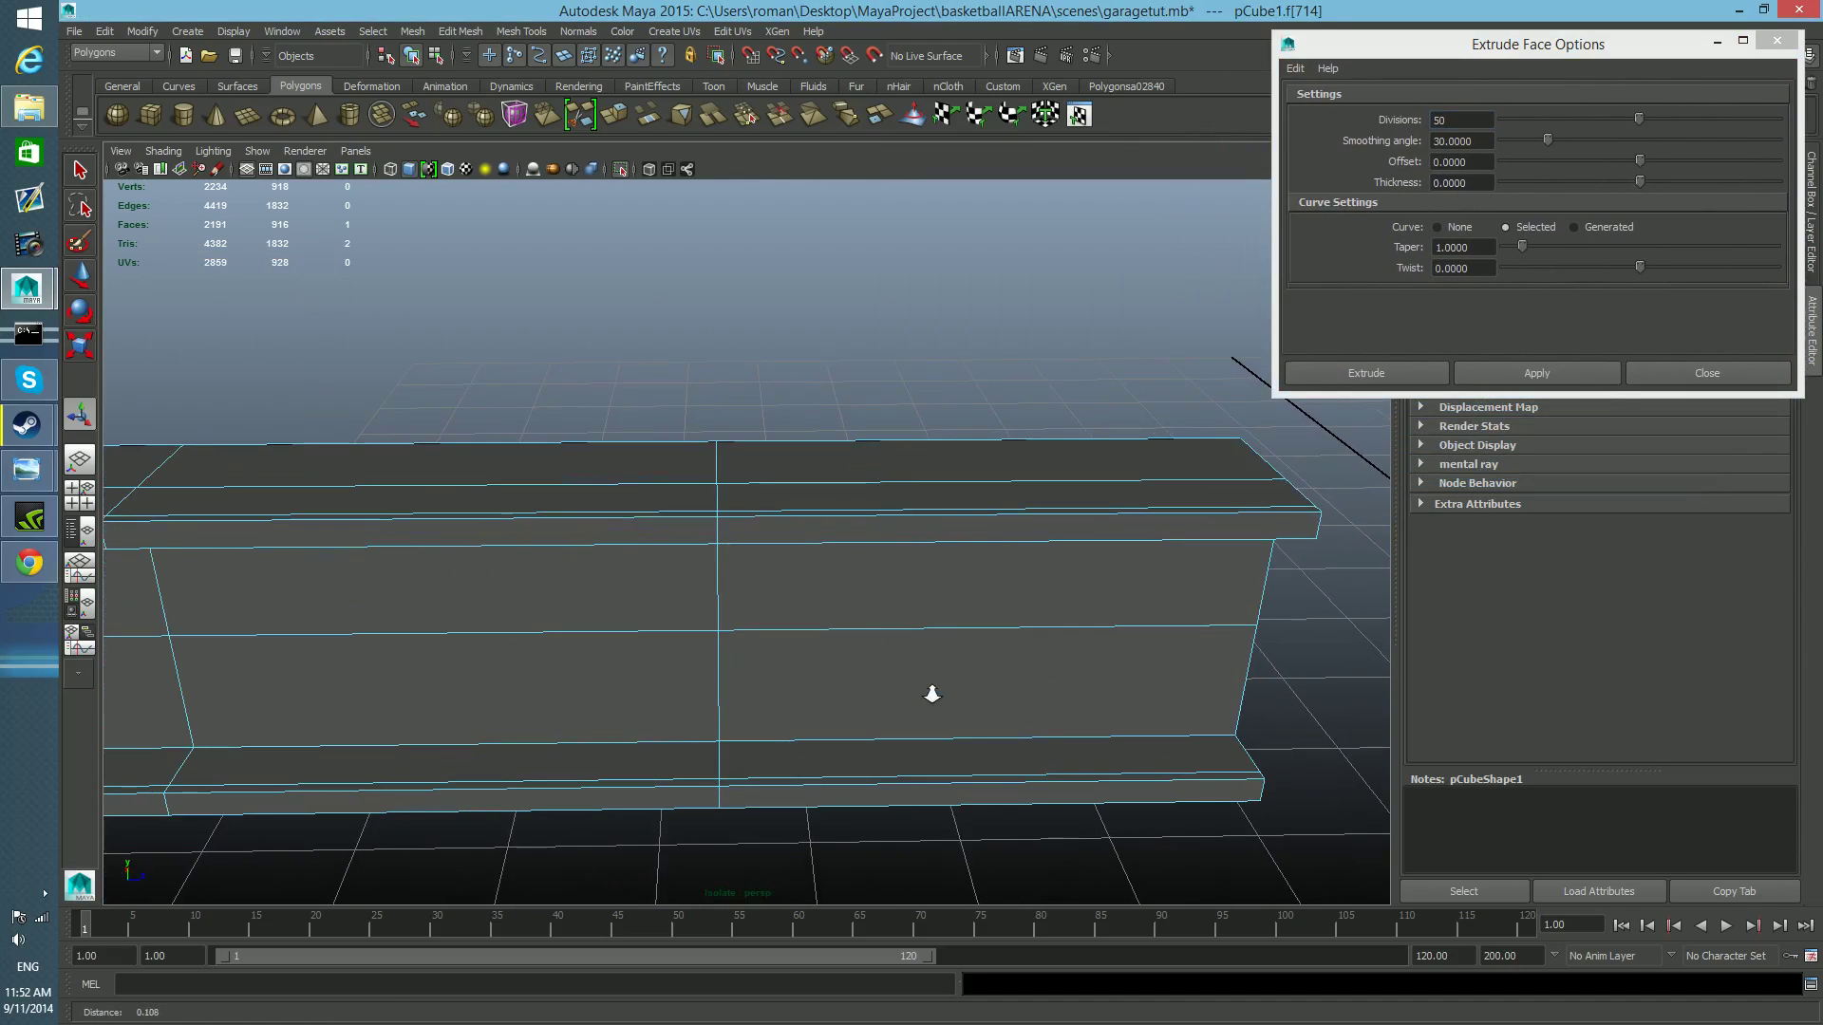
shift+double_click(968, 779)
Add the first inward-facing face at the tip of the opposite flange to the face selection.
alt+drag(968, 780, 924, 580)
alt+middle_drag(932, 831, 906, 401)
shift+click(927, 326)
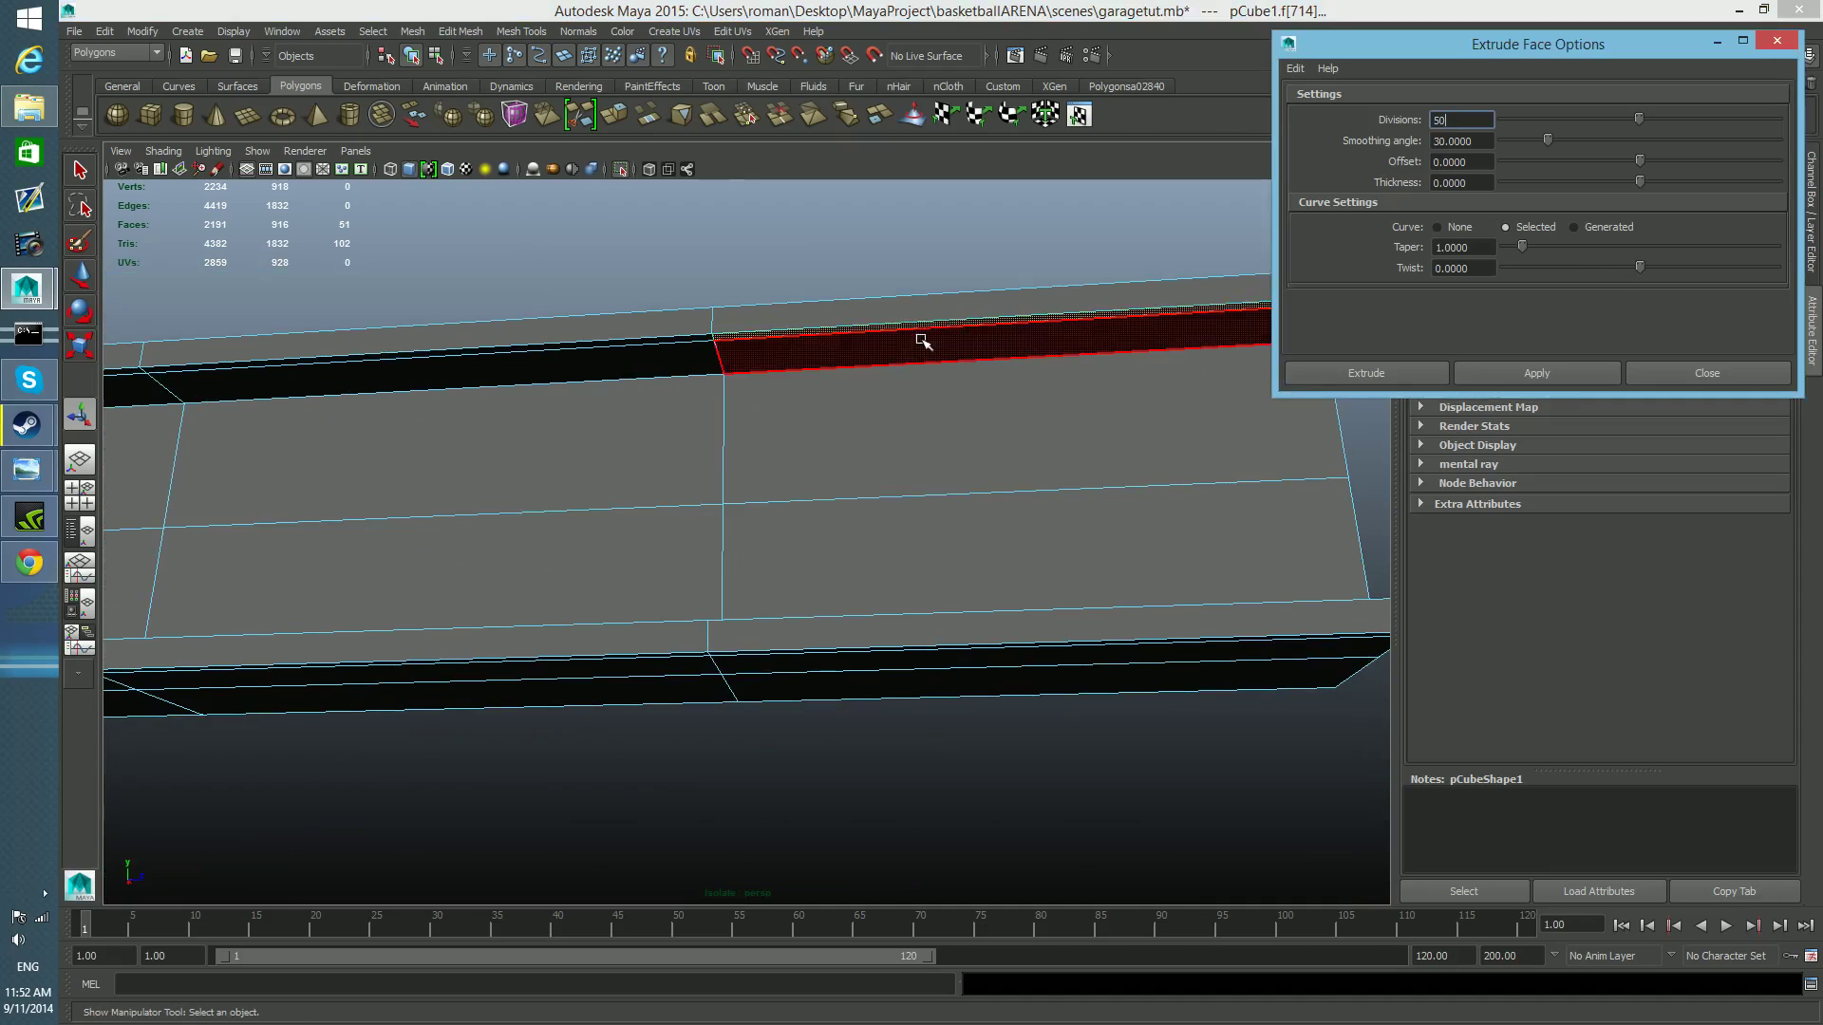
Extend the face selection along the opposite flange's tip strip to the far end of the rail.
alt+right_drag(897, 446, 605, 535)
alt+middle_drag(603, 607, 845, 547)
alt+middle_drag(551, 647, 754, 413)
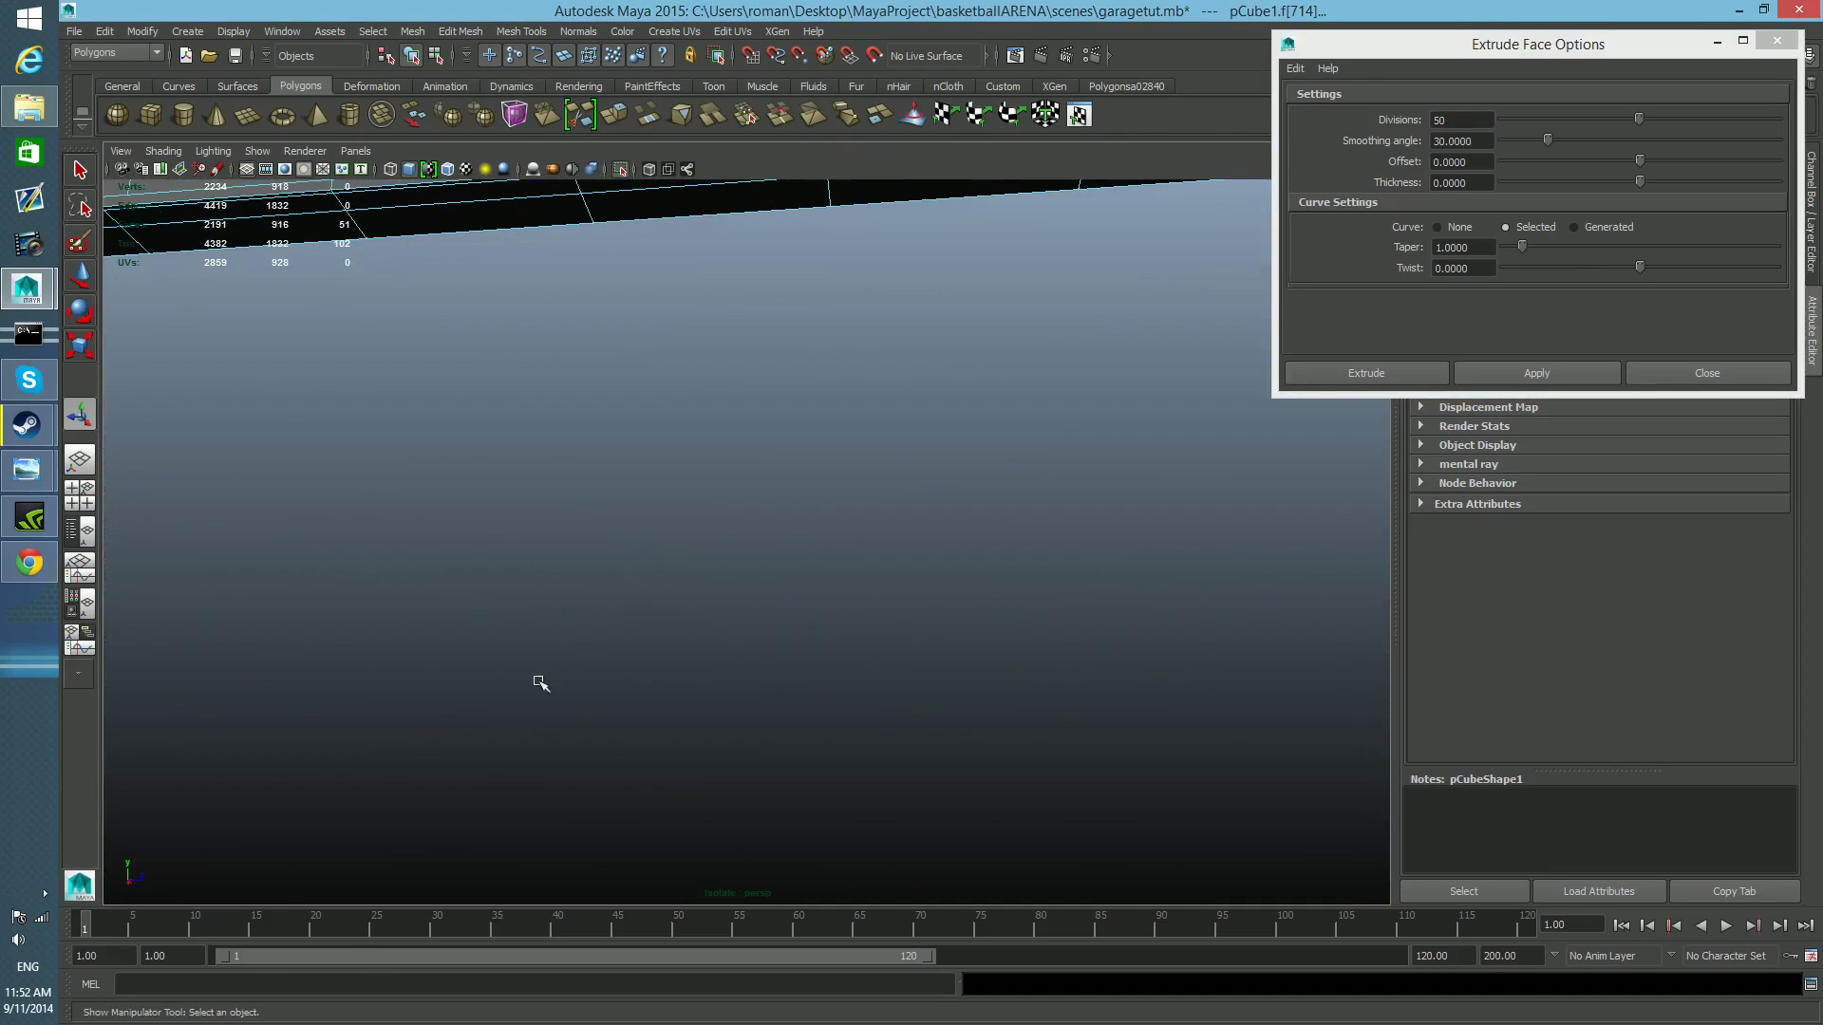
alt+middle_drag(539, 683, 675, 817)
alt+right_drag(669, 812, 374, 700)
alt+middle_drag(376, 702, 853, 680)
alt+drag(852, 679, 822, 602)
alt+right_drag(822, 603, 995, 686)
click(598, 615)
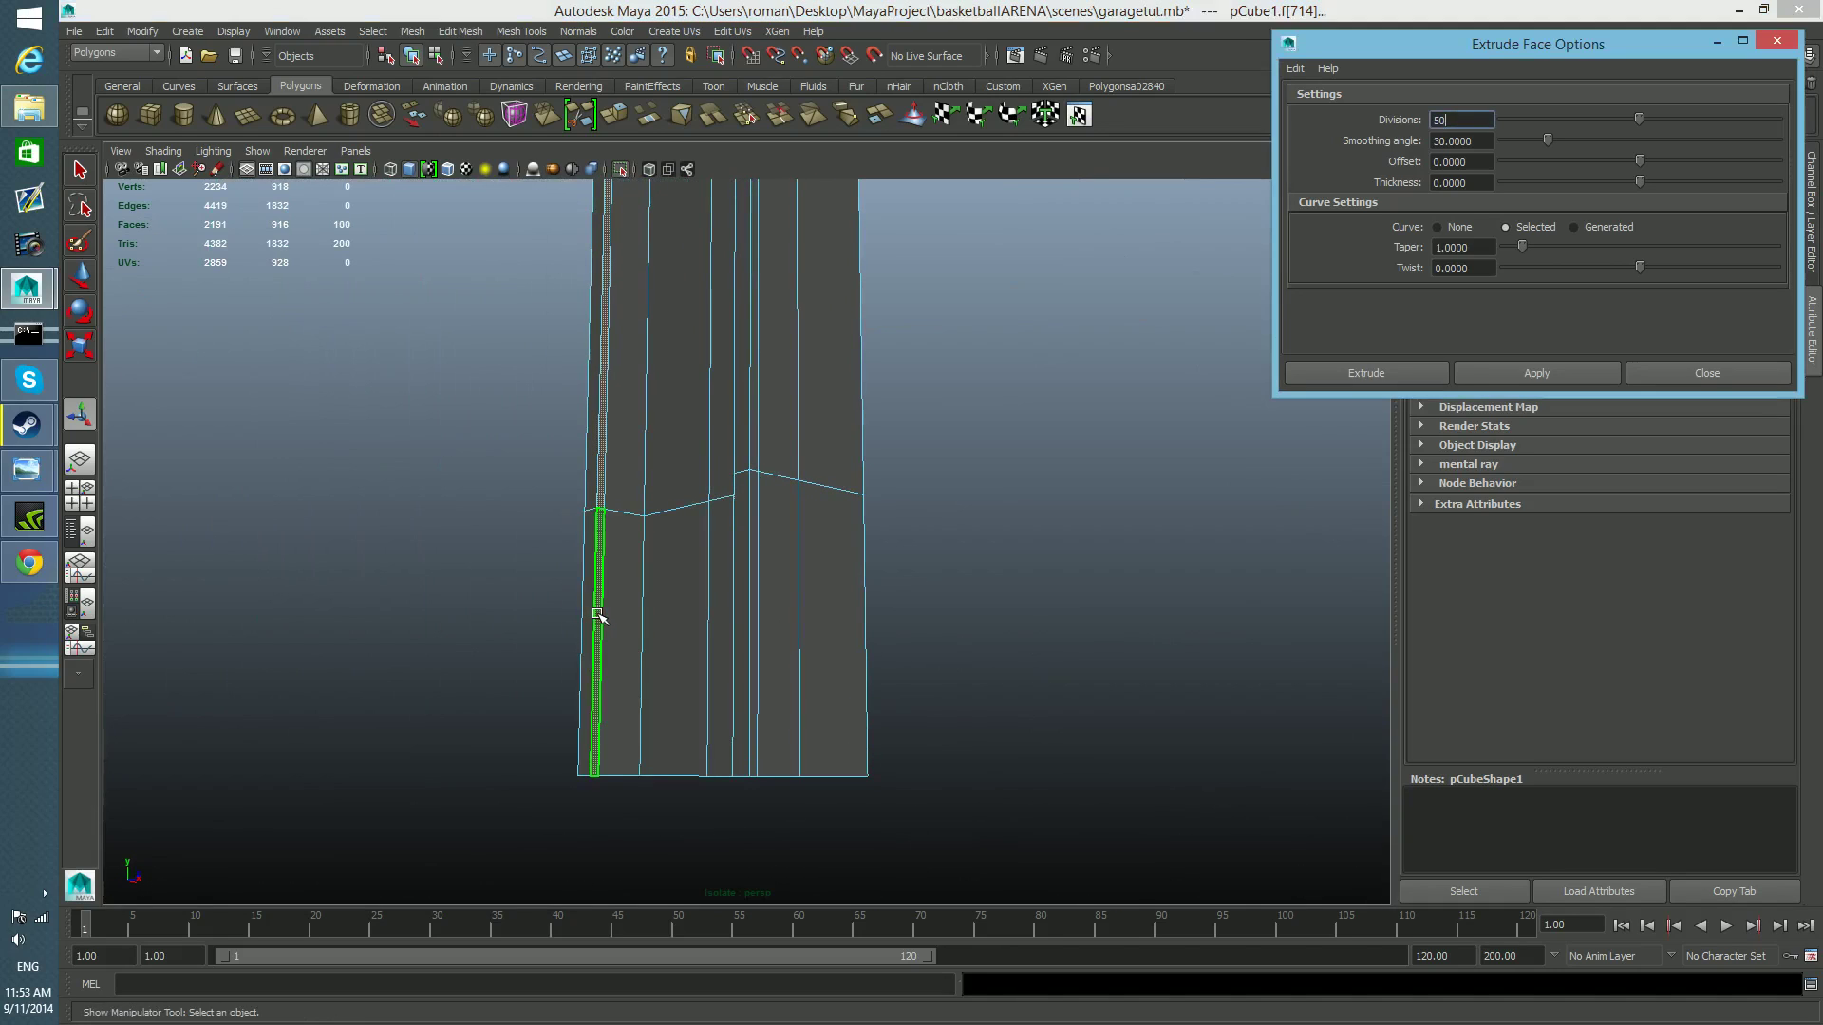
Extrude both selected strips with 1 division, pull them inward to form lips, and return to object selection mode.
scroll(598, 615, down, 3)
alt+drag(662, 567, 1100, 673)
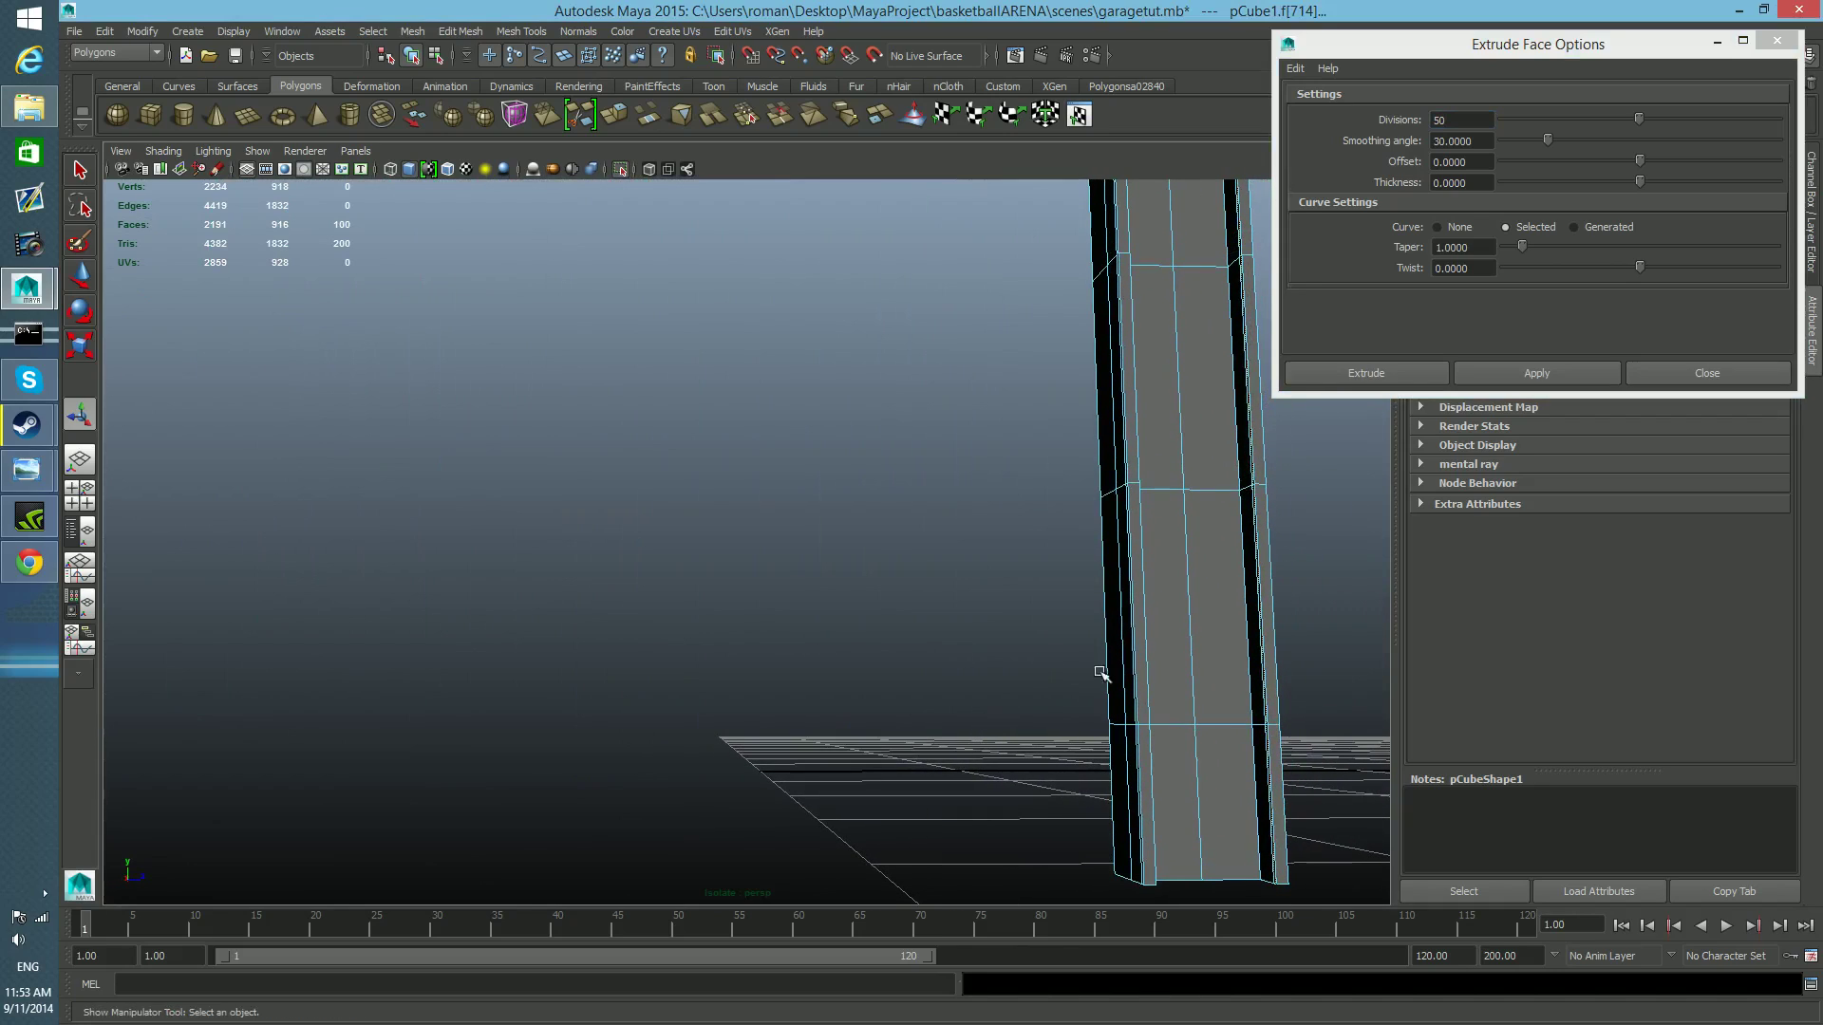
click(1640, 116)
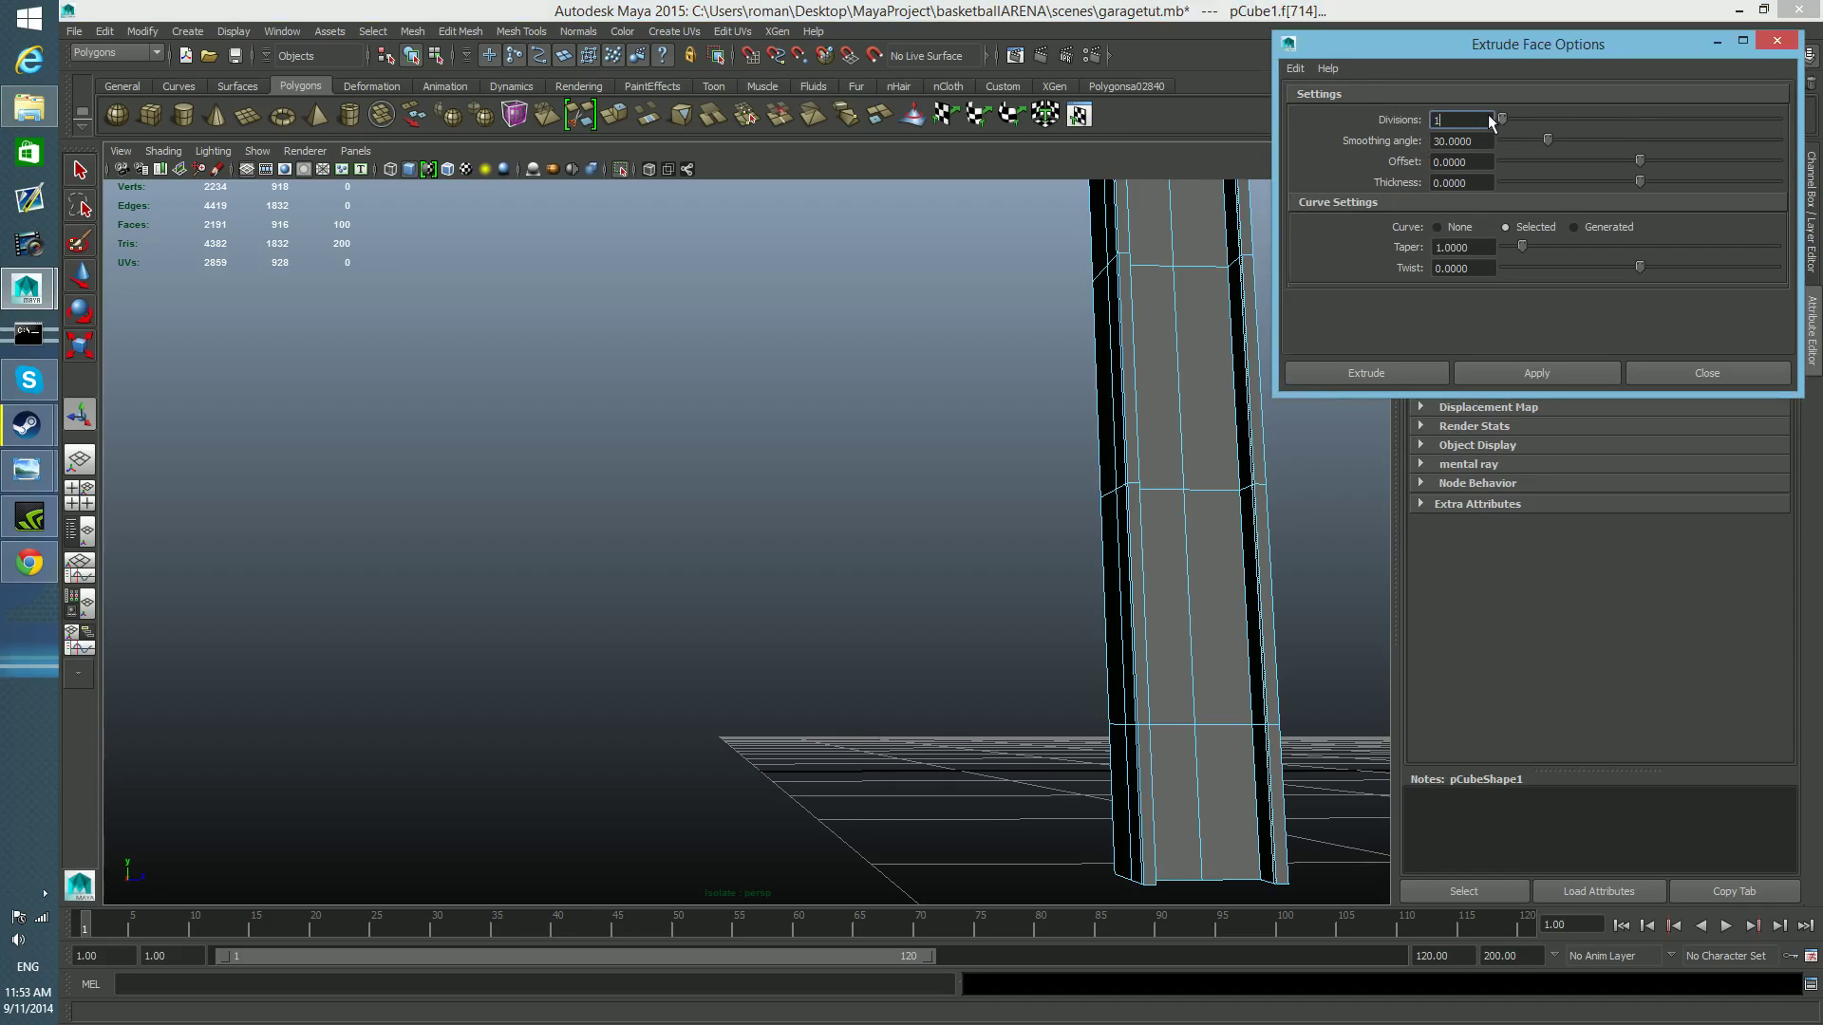
click(1391, 374)
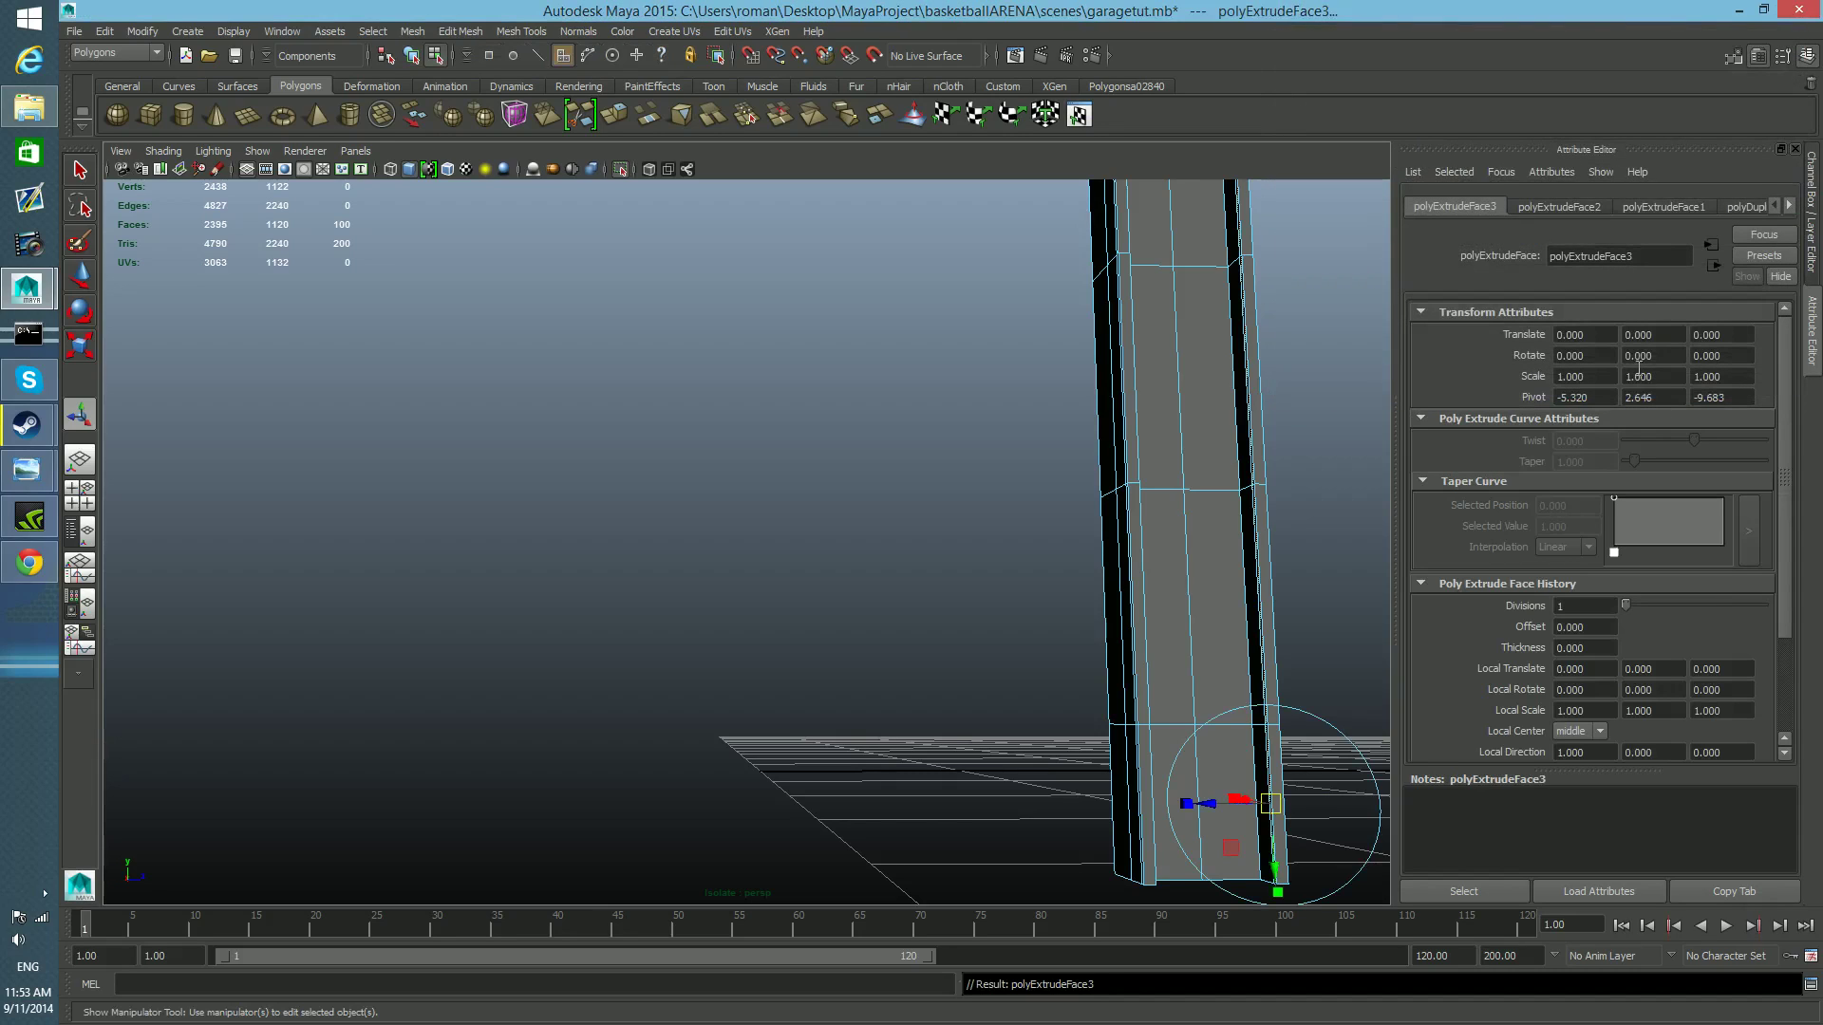
alt+middle_drag(1344, 773, 1183, 692)
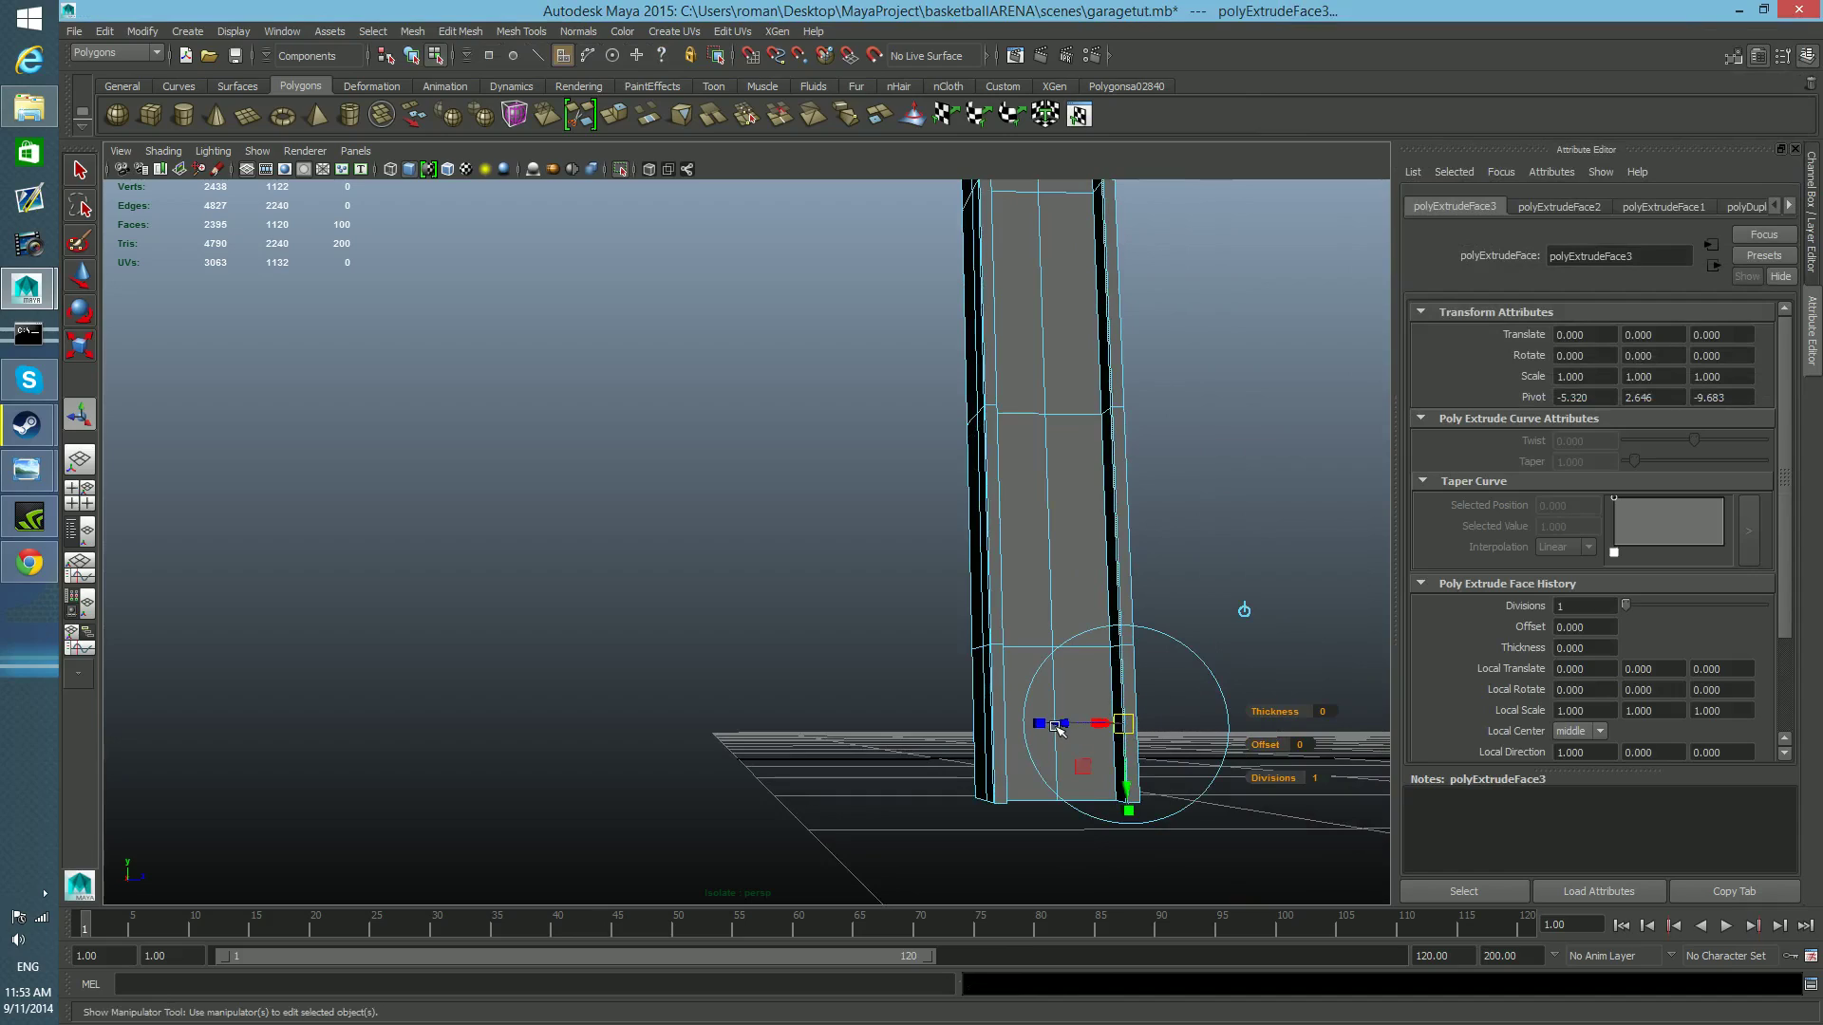
drag(1065, 727, 723, 726)
key(F8)
Examine the rail's channel profile and the new lips from its open end and along its length.
alt+right_drag(723, 727, 830, 750)
alt+drag(830, 750, 773, 801)
alt+right_drag(772, 801, 959, 830)
alt+middle_drag(960, 830, 979, 862)
alt+drag(979, 862, 918, 850)
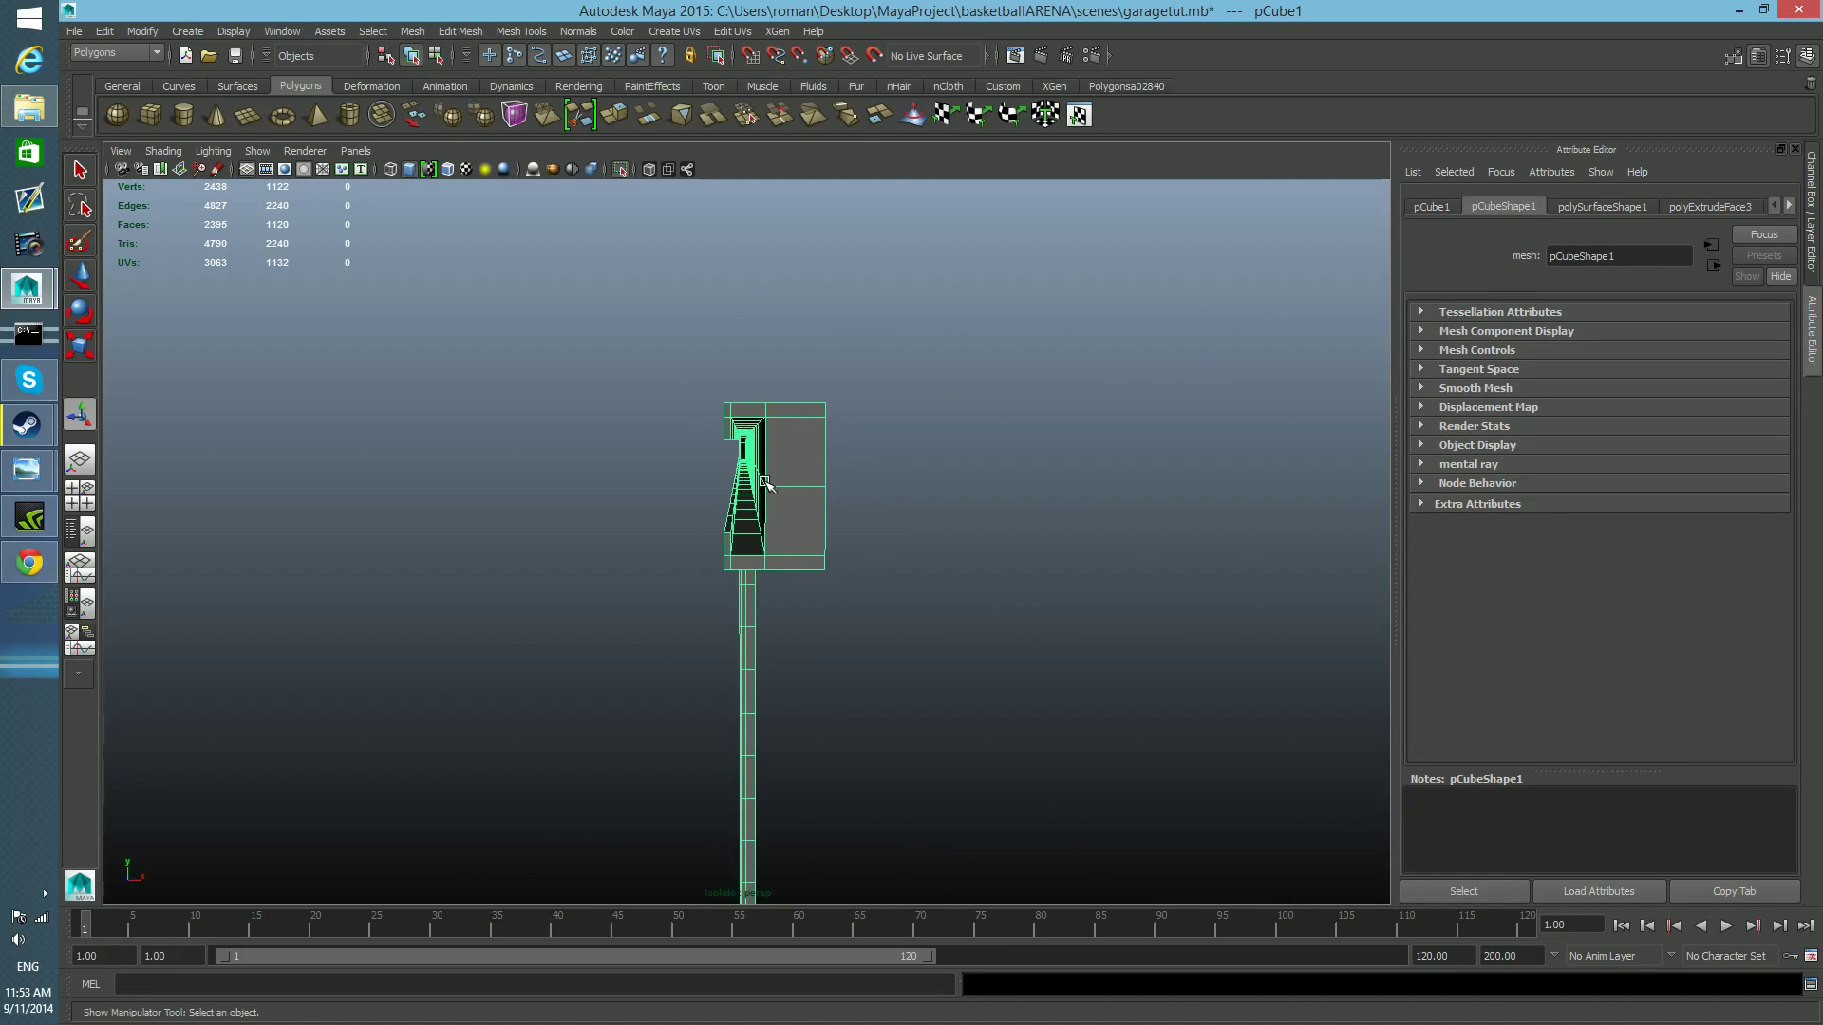
mouse_move(746, 529)
alt+mouse_down()
mouse_move(744, 509)
mouse_move(749, 529)
alt+mouse_up()
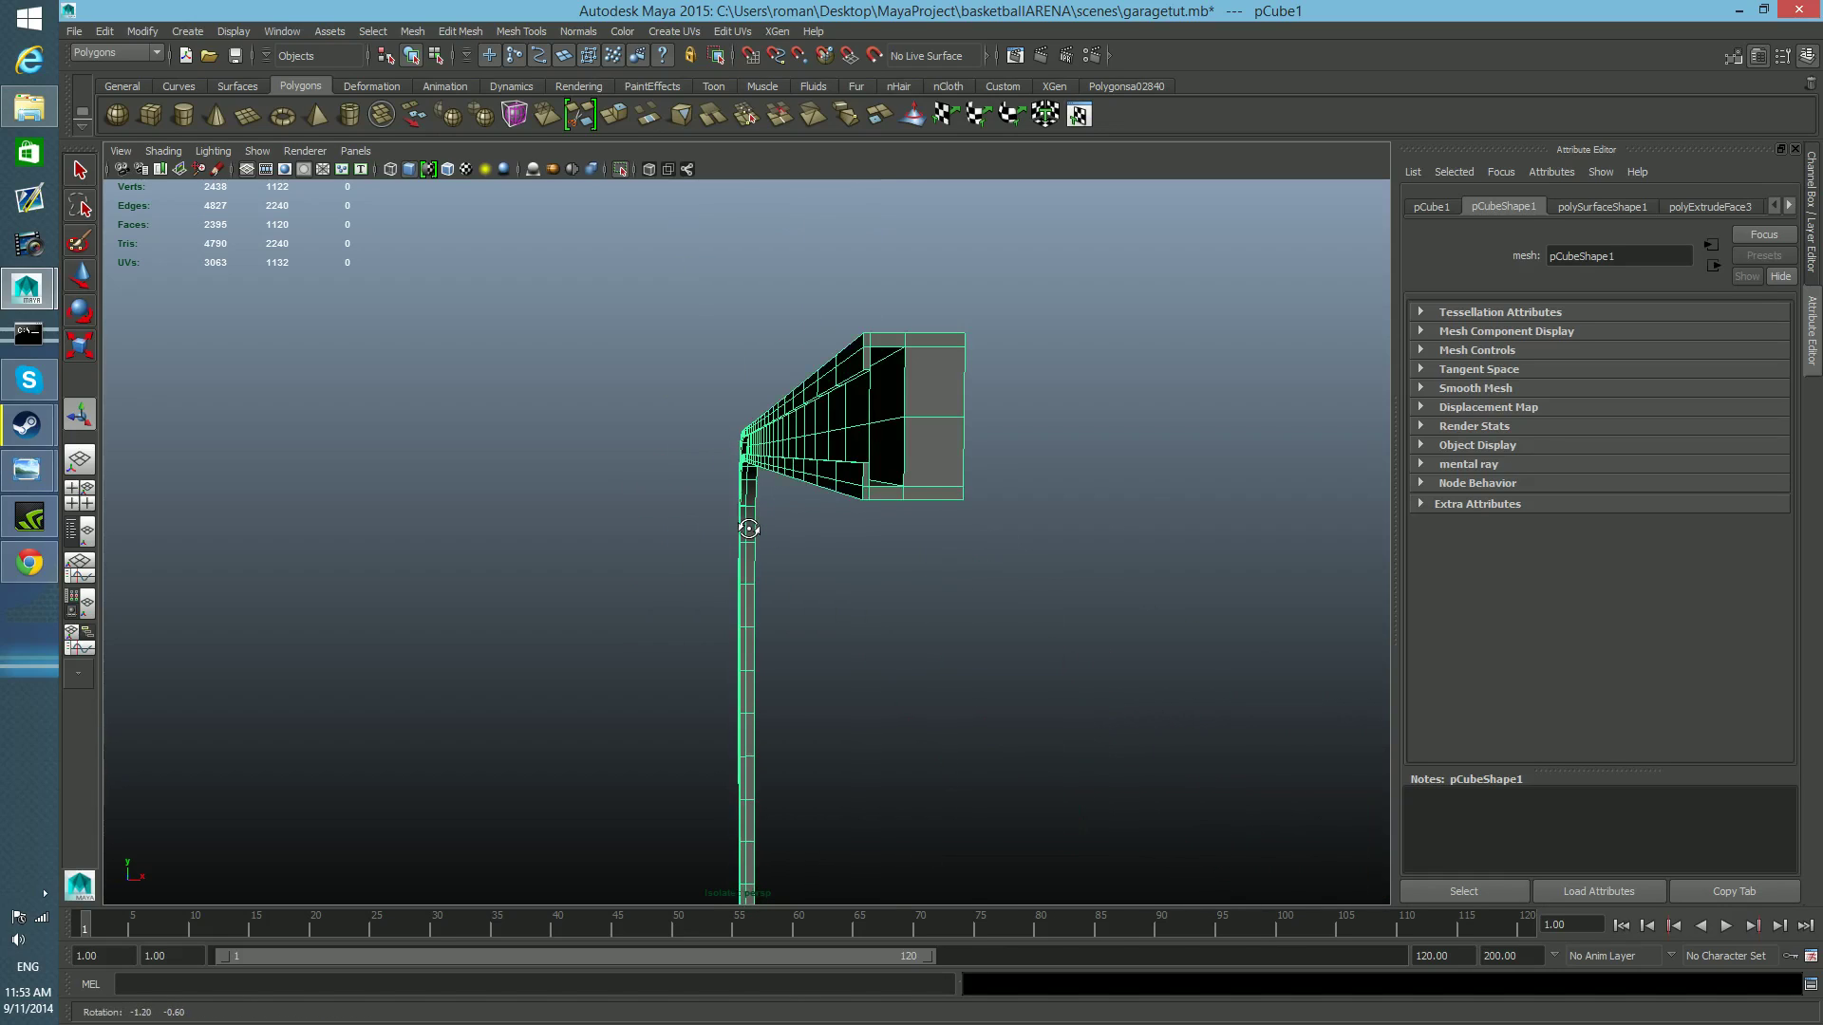
alt+middle_drag(878, 420, 821, 508)
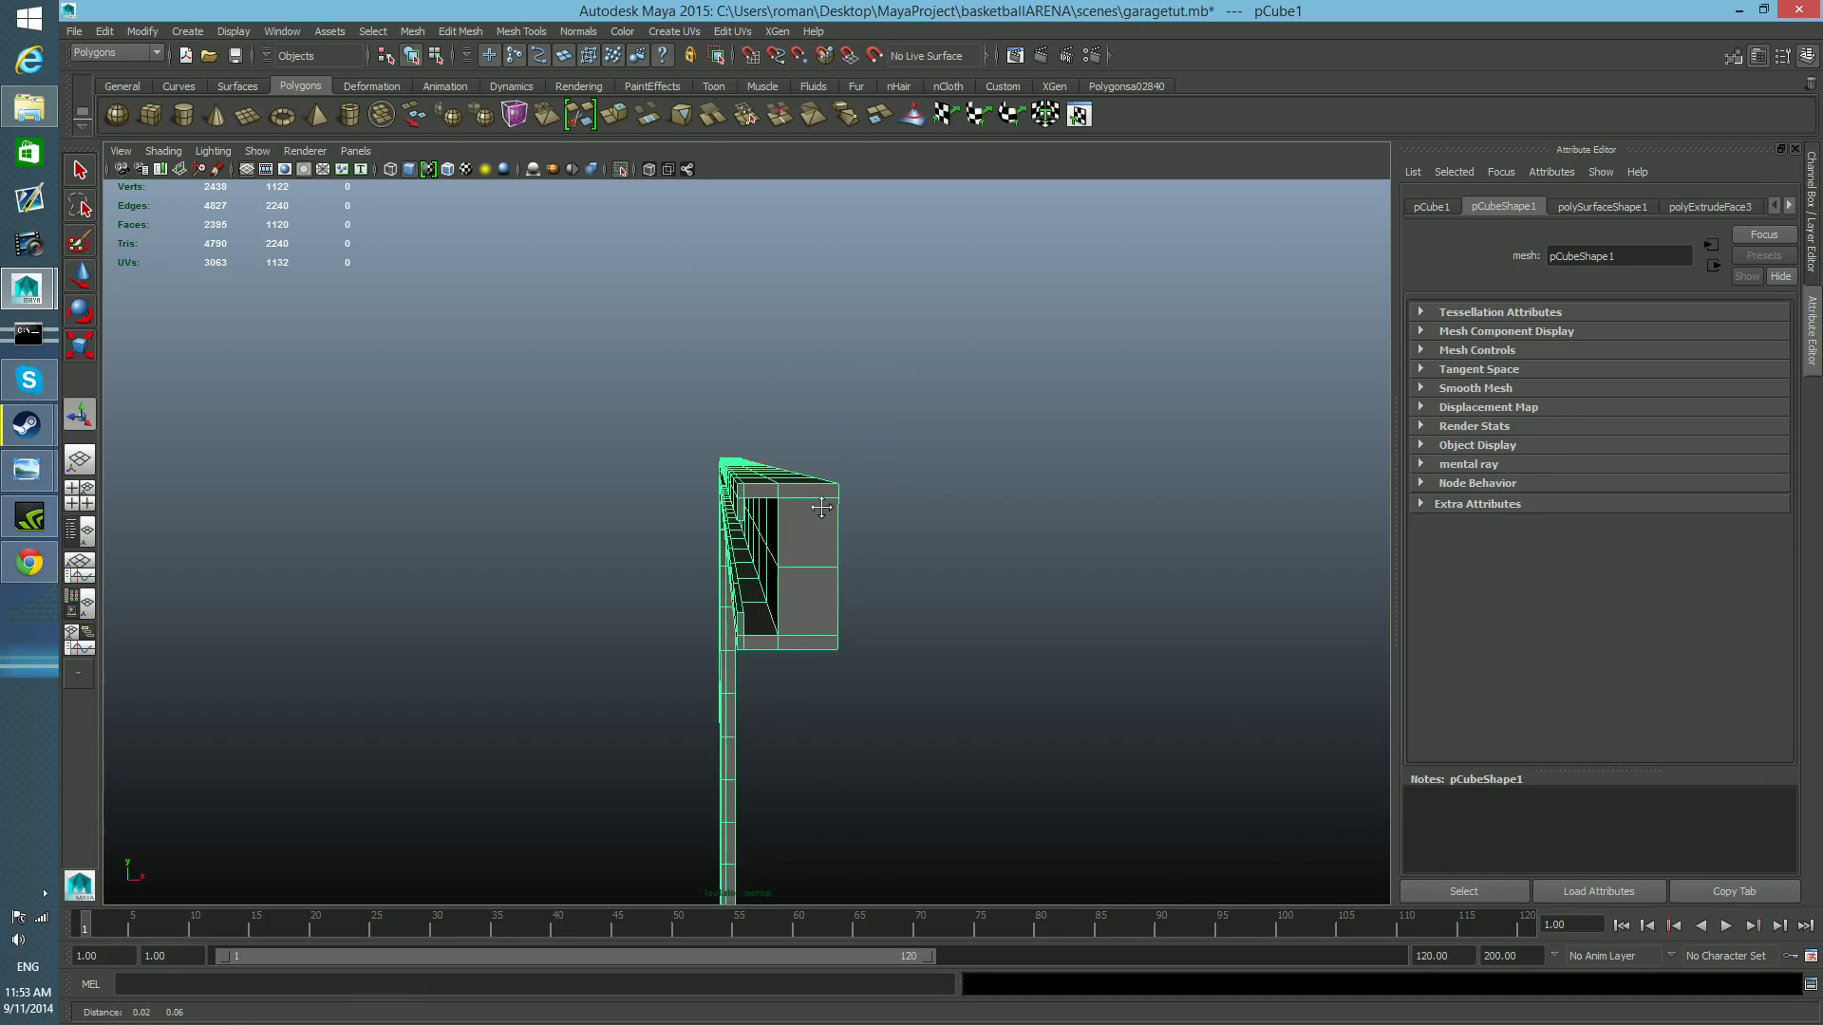
alt+drag(821, 508, 817, 518)
alt+drag(801, 618, 1029, 741)
alt+middle_drag(1030, 741, 955, 742)
alt+right_drag(955, 742, 883, 724)
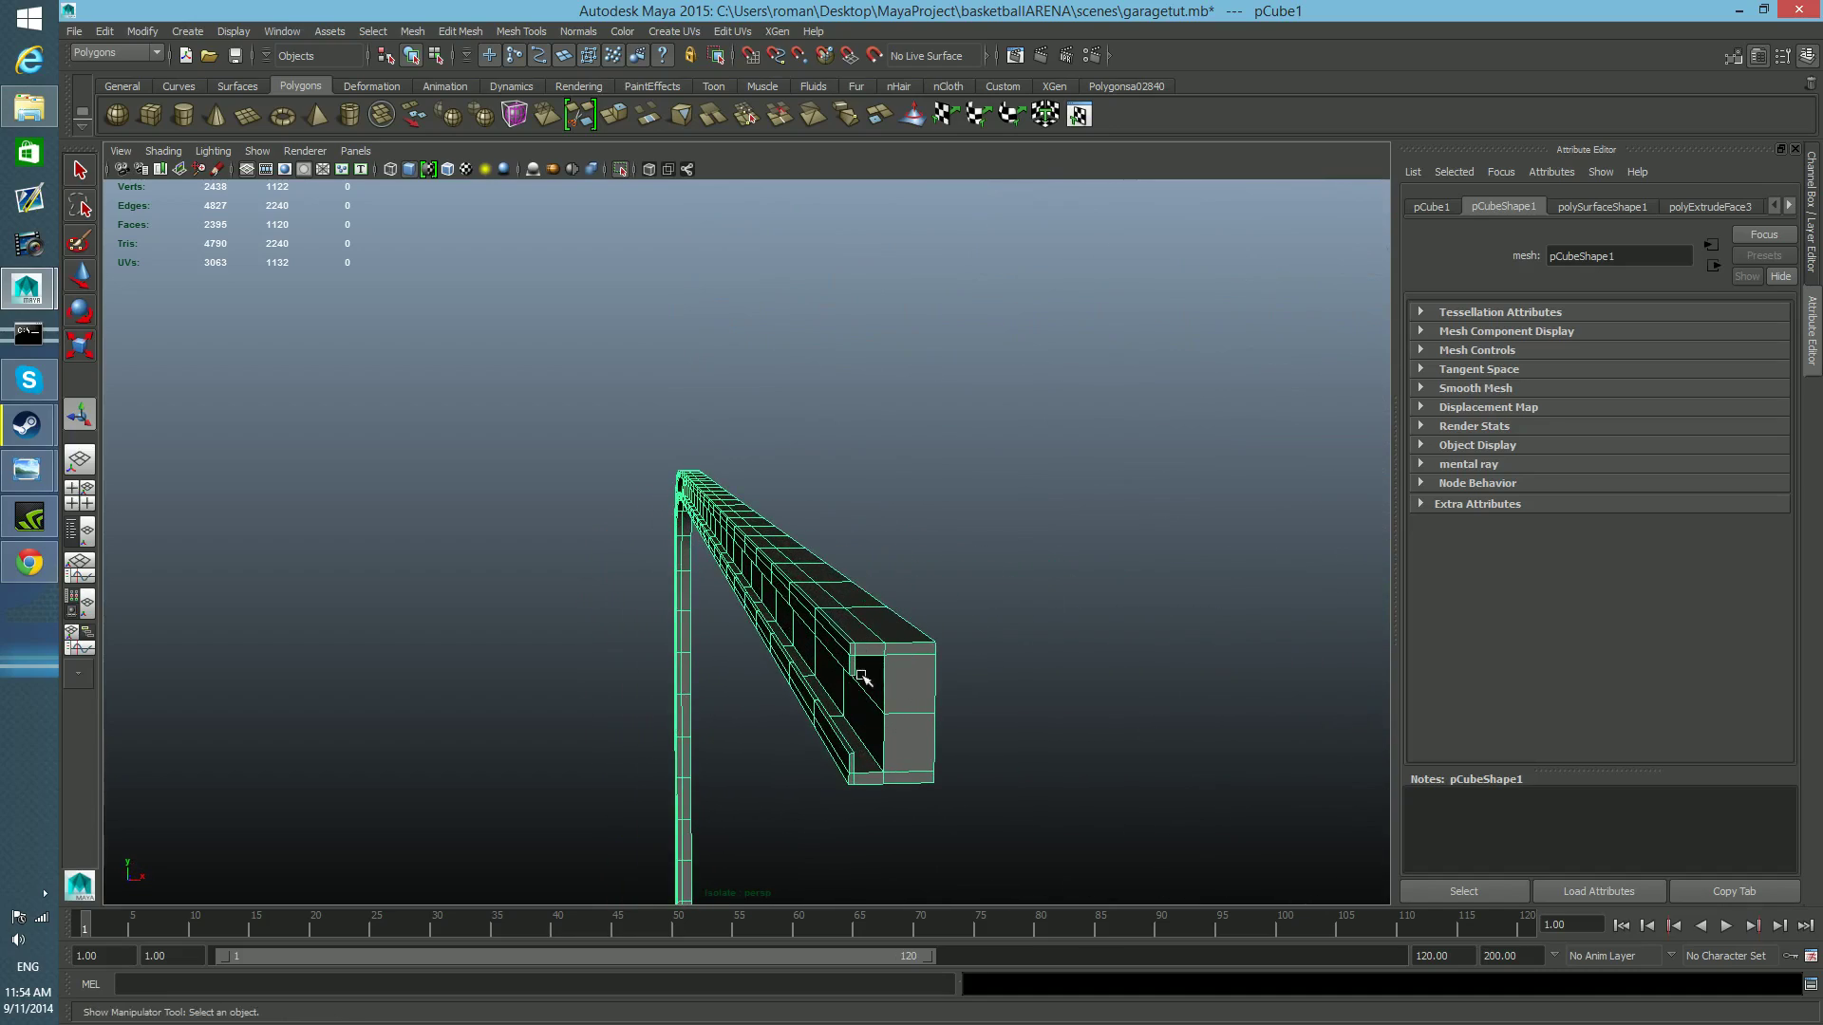
alt+drag(623, 643, 797, 645)
alt+middle_drag(797, 648, 764, 694)
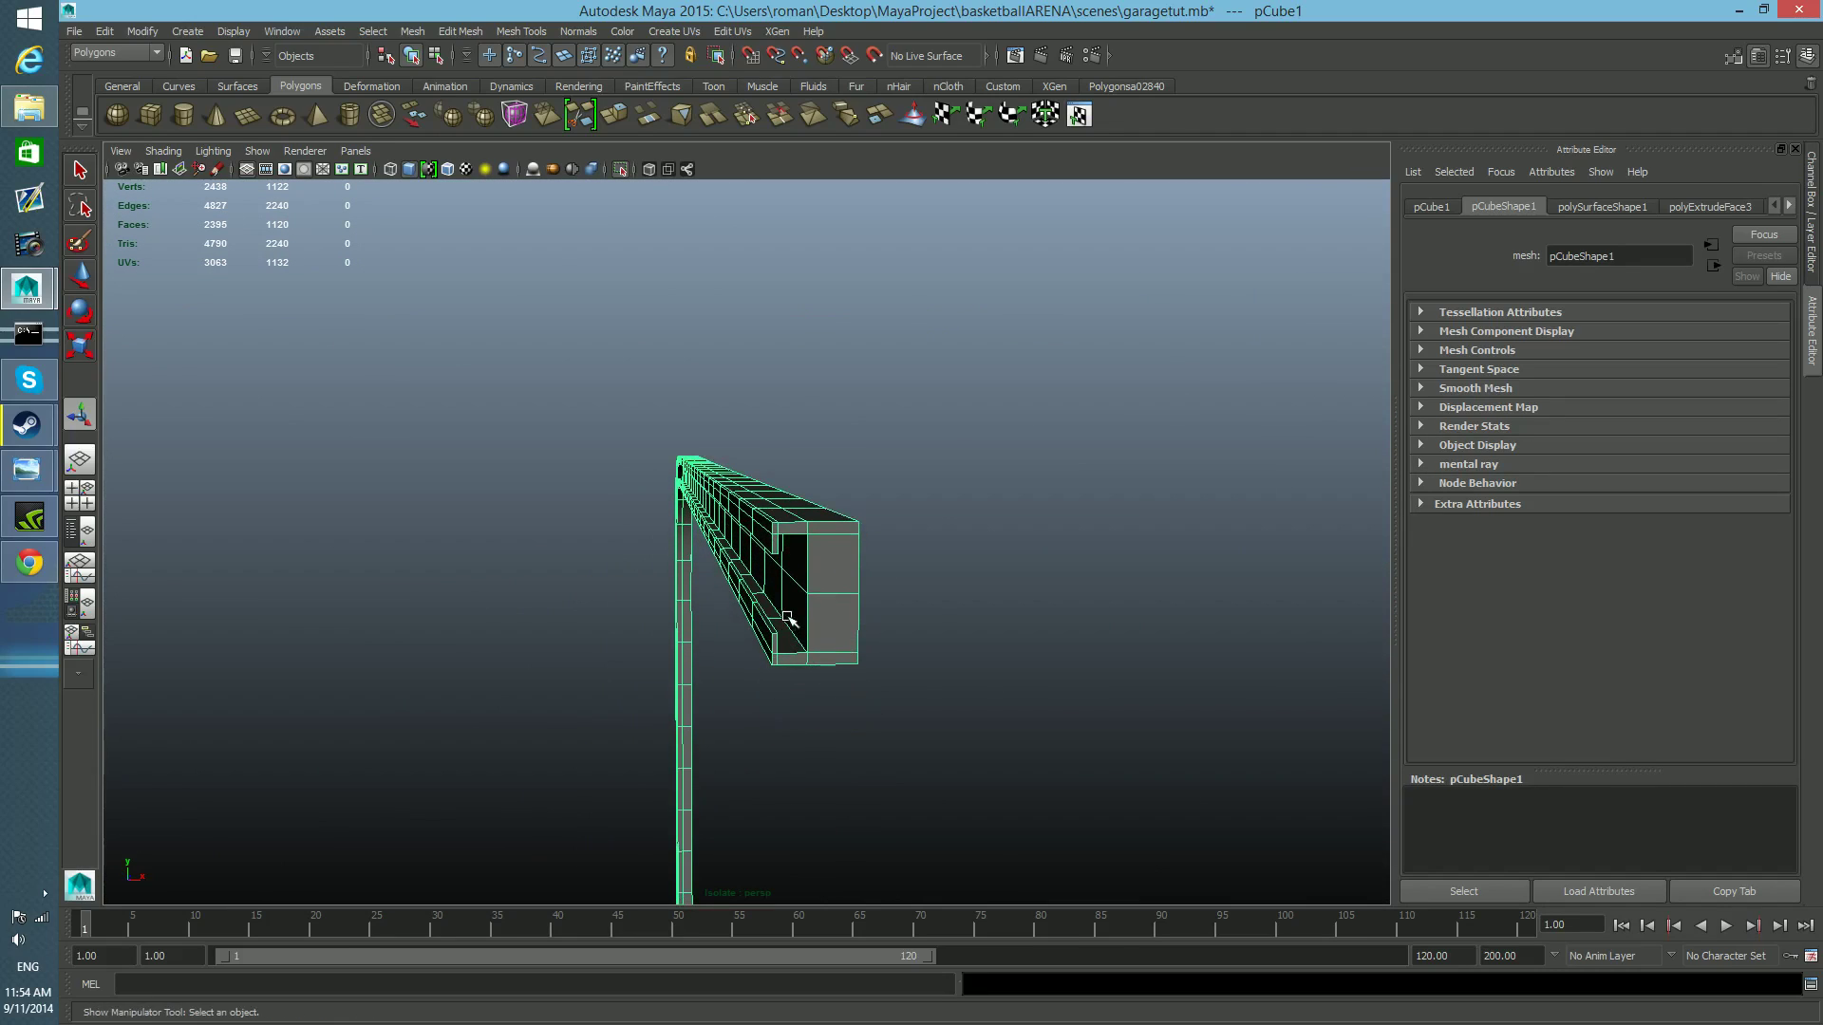
mouse_move(788, 619)
alt+right_down()
mouse_move(773, 631)
mouse_move(804, 643)
alt+right_up()
alt+drag(804, 642, 836, 614)
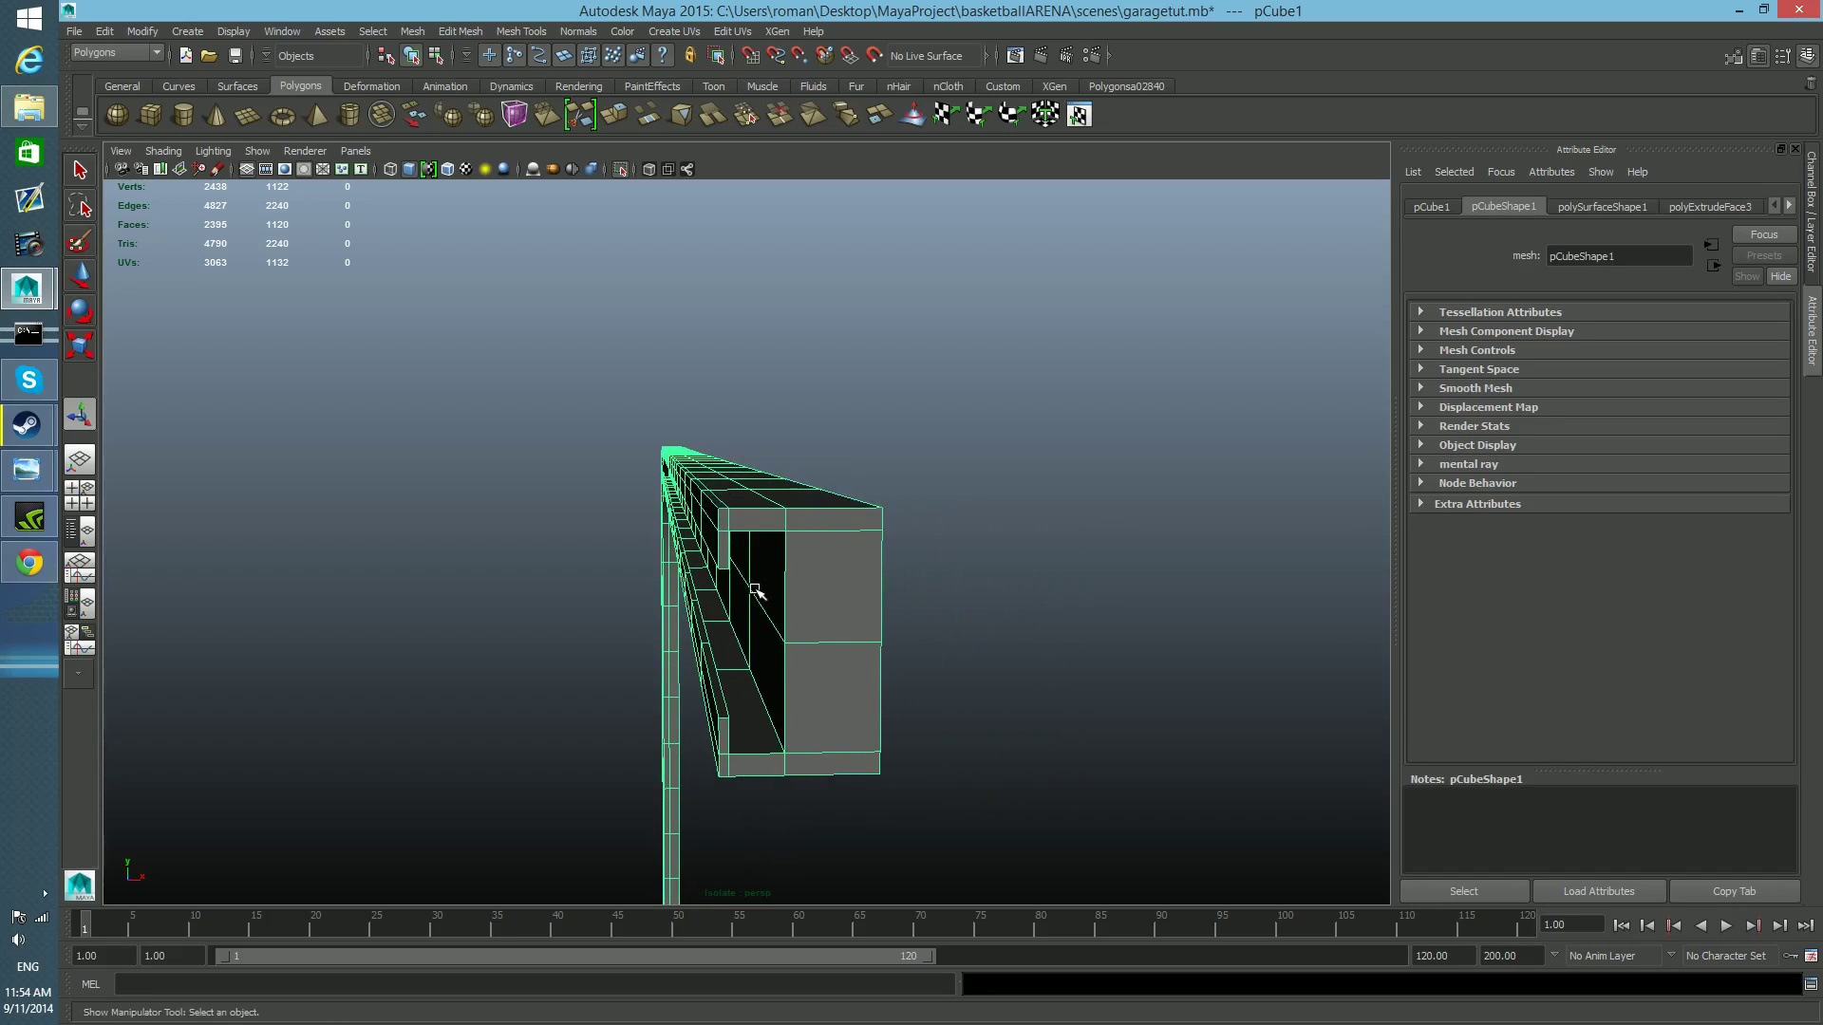
Preview the rail with mesh smoothing, inspect how its corners and open end round off, and restore the unsmoothed display.
key(3)
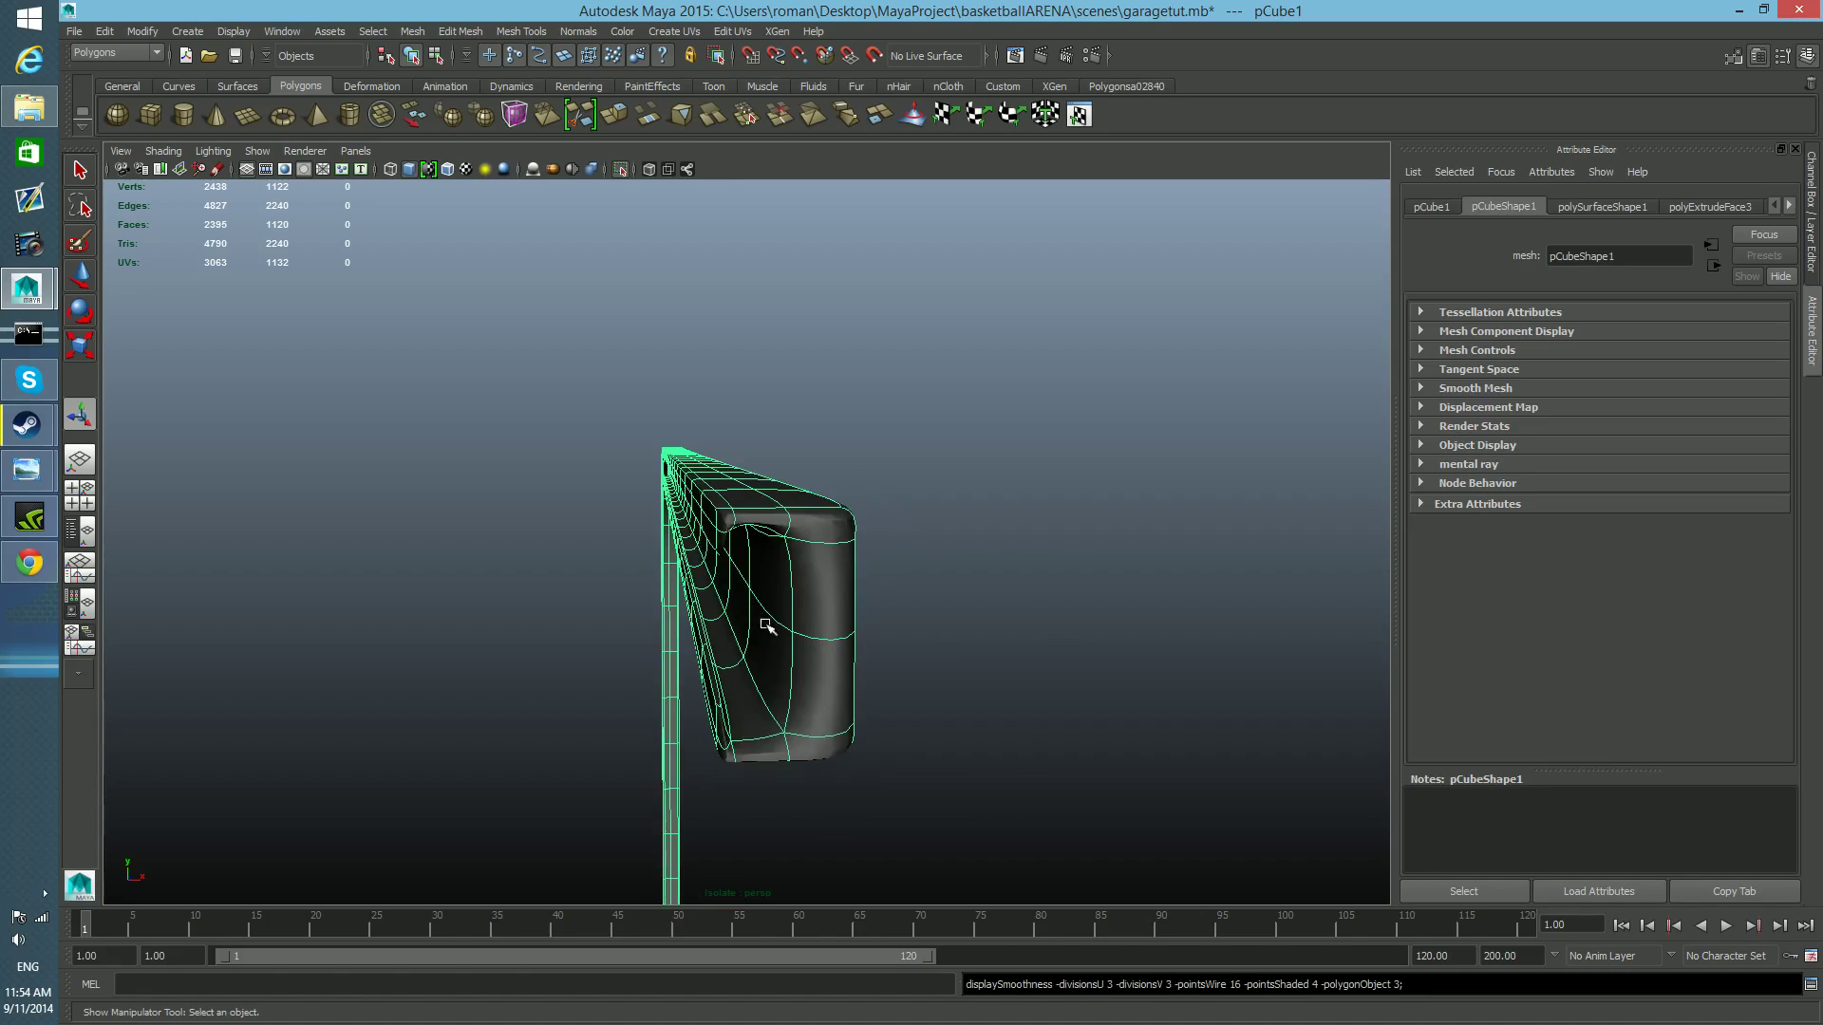
alt+right_drag(1085, 702, 994, 703)
alt+drag(993, 704, 1086, 724)
alt+middle_drag(1086, 724, 550, 561)
alt+right_drag(550, 561, 659, 626)
alt+middle_drag(658, 627, 615, 621)
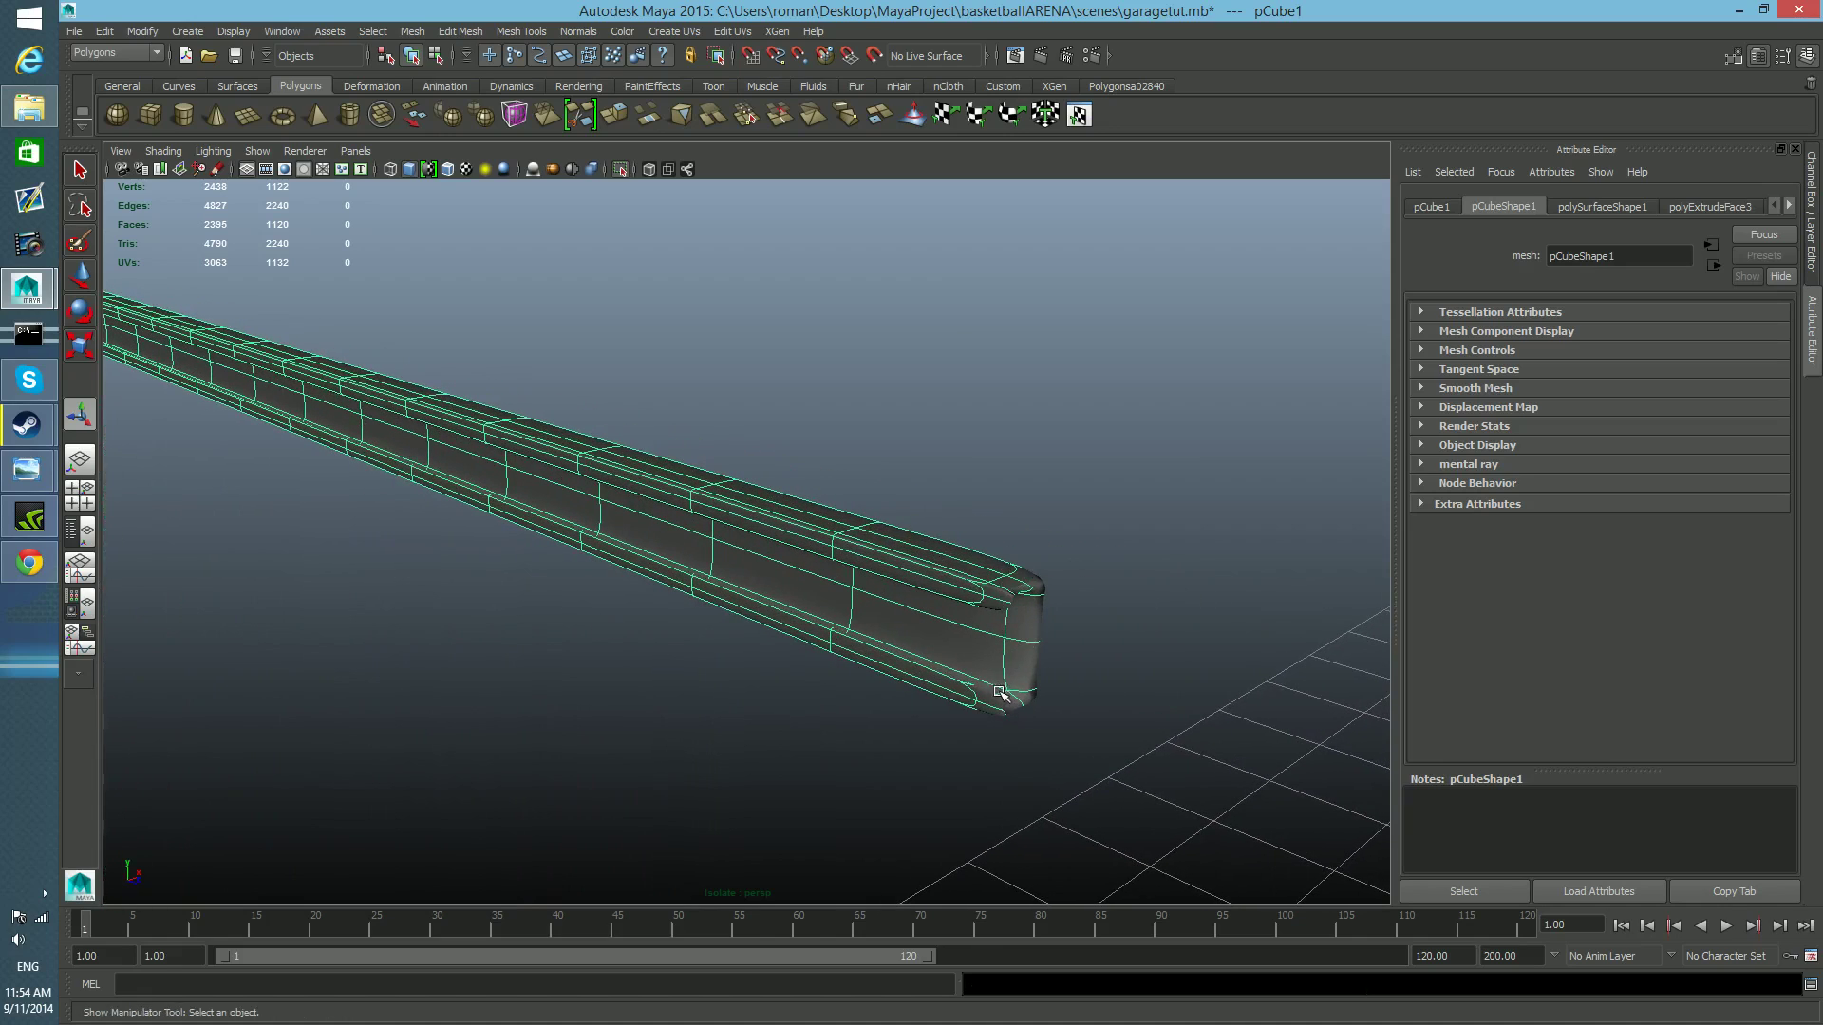
alt+drag(756, 716, 712, 703)
alt+middle_drag(714, 704, 863, 769)
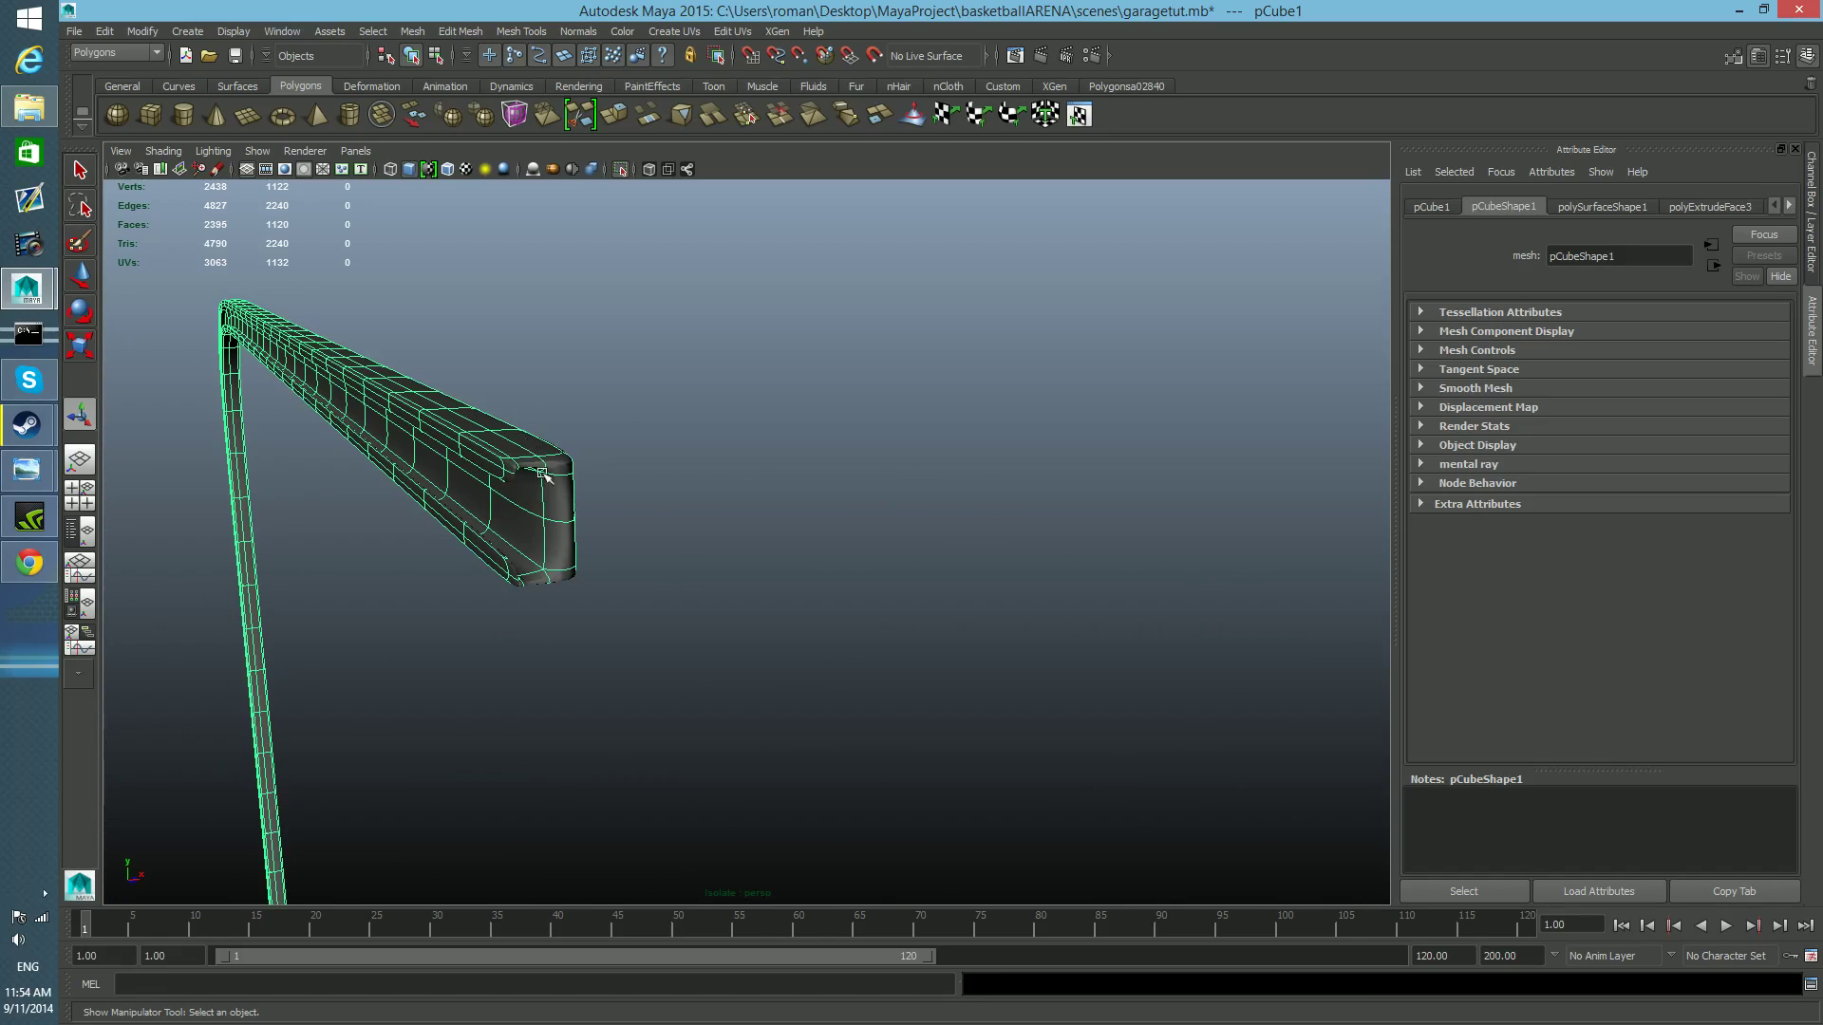
alt+drag(474, 646, 795, 763)
key(1)
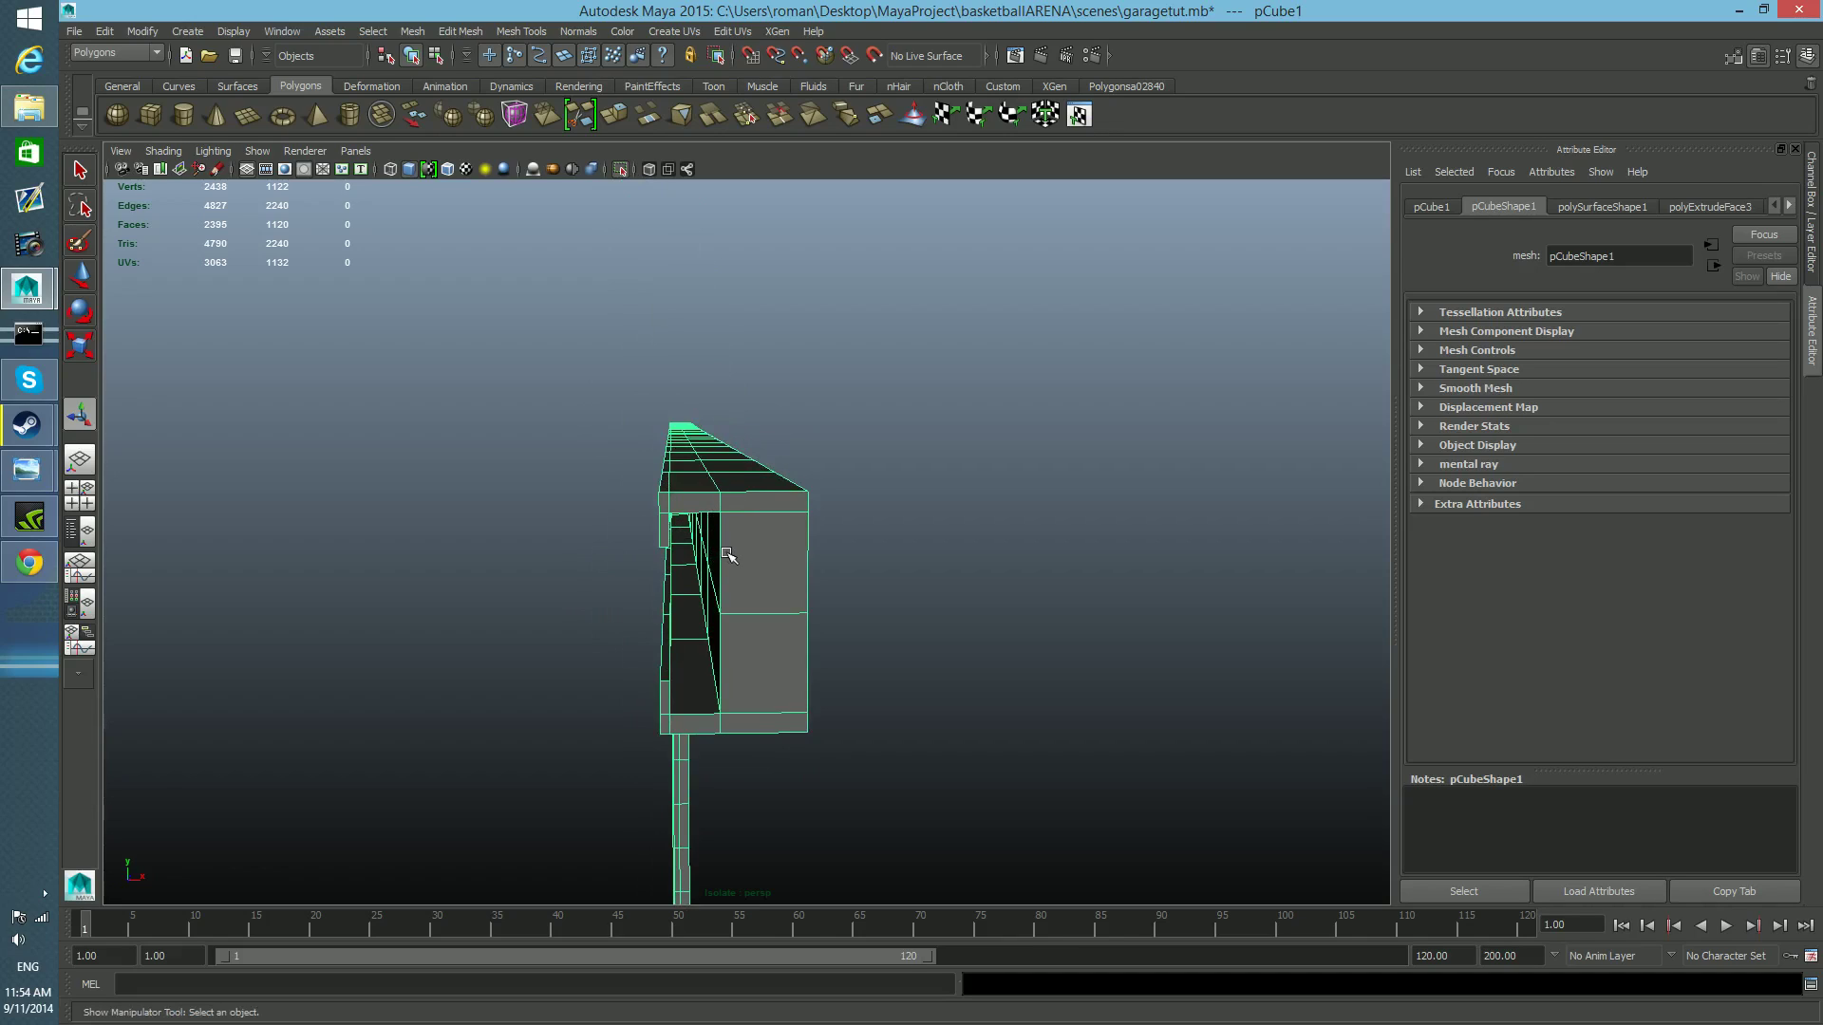
alt+drag(712, 542, 730, 581)
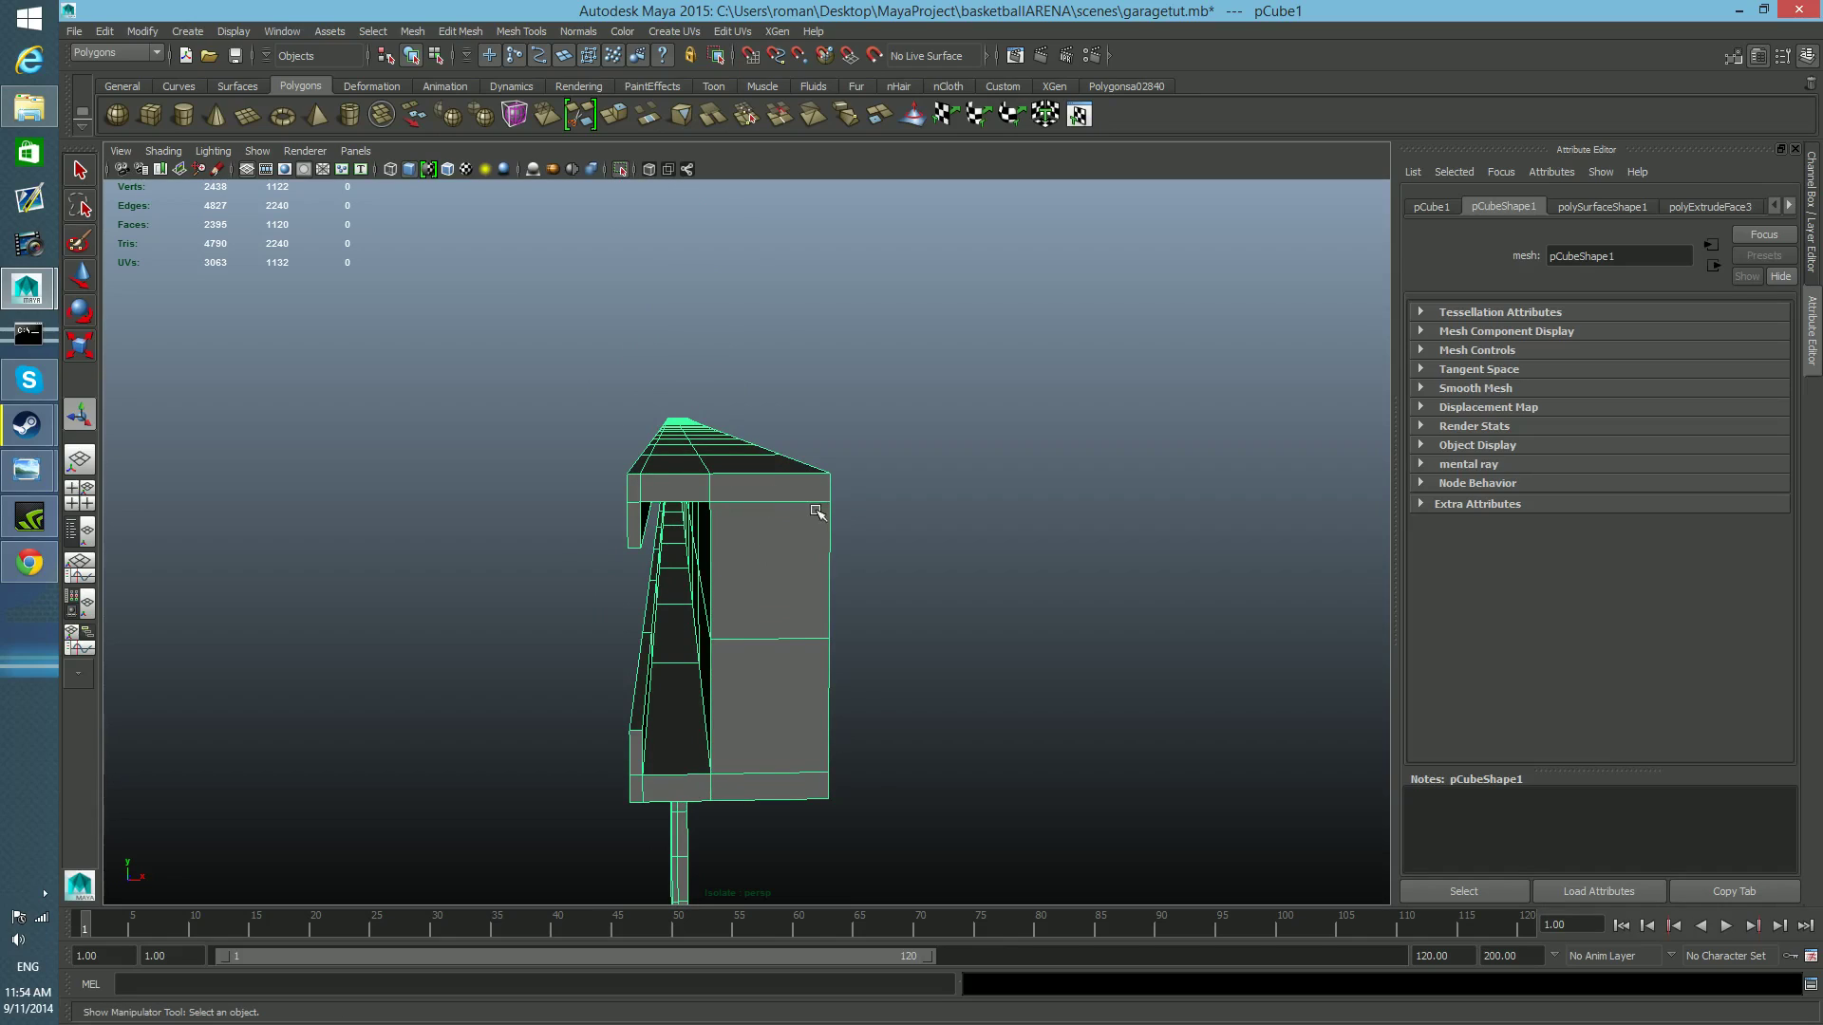
alt+drag(750, 560, 561, 616)
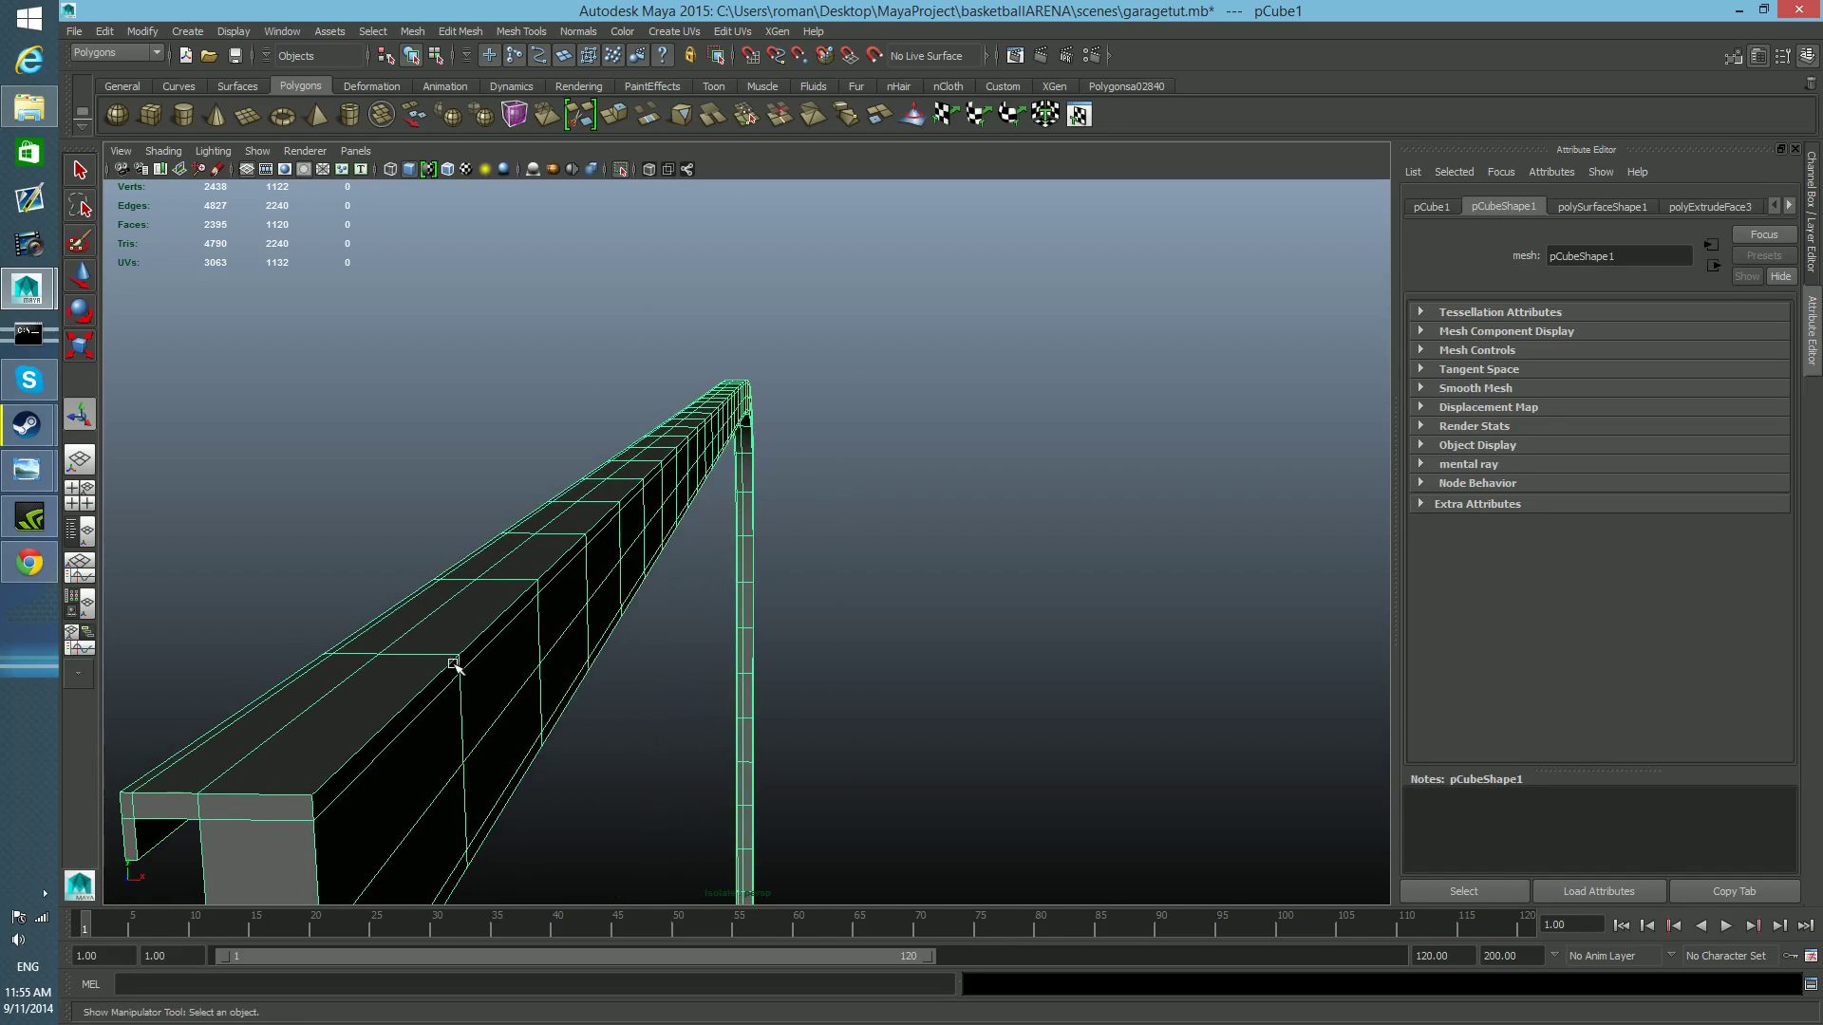
alt+drag(313, 861, 350, 833)
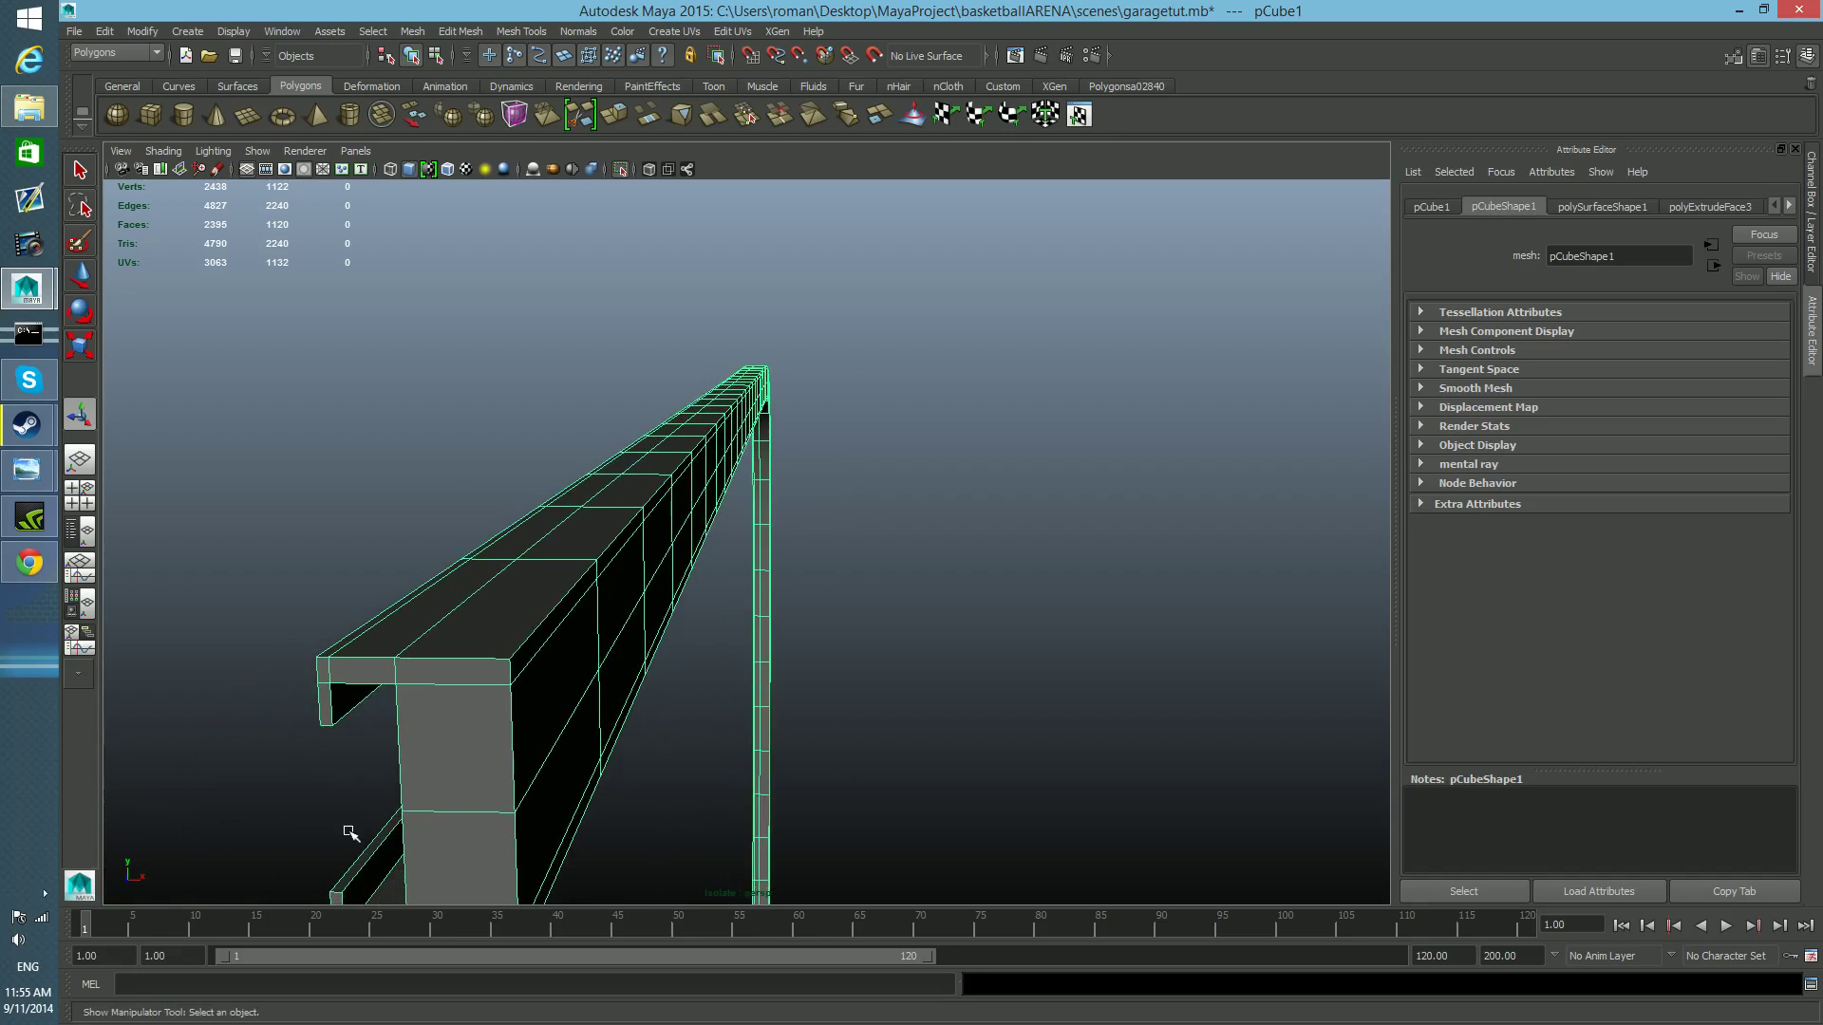
right_drag(430, 759, 428, 560)
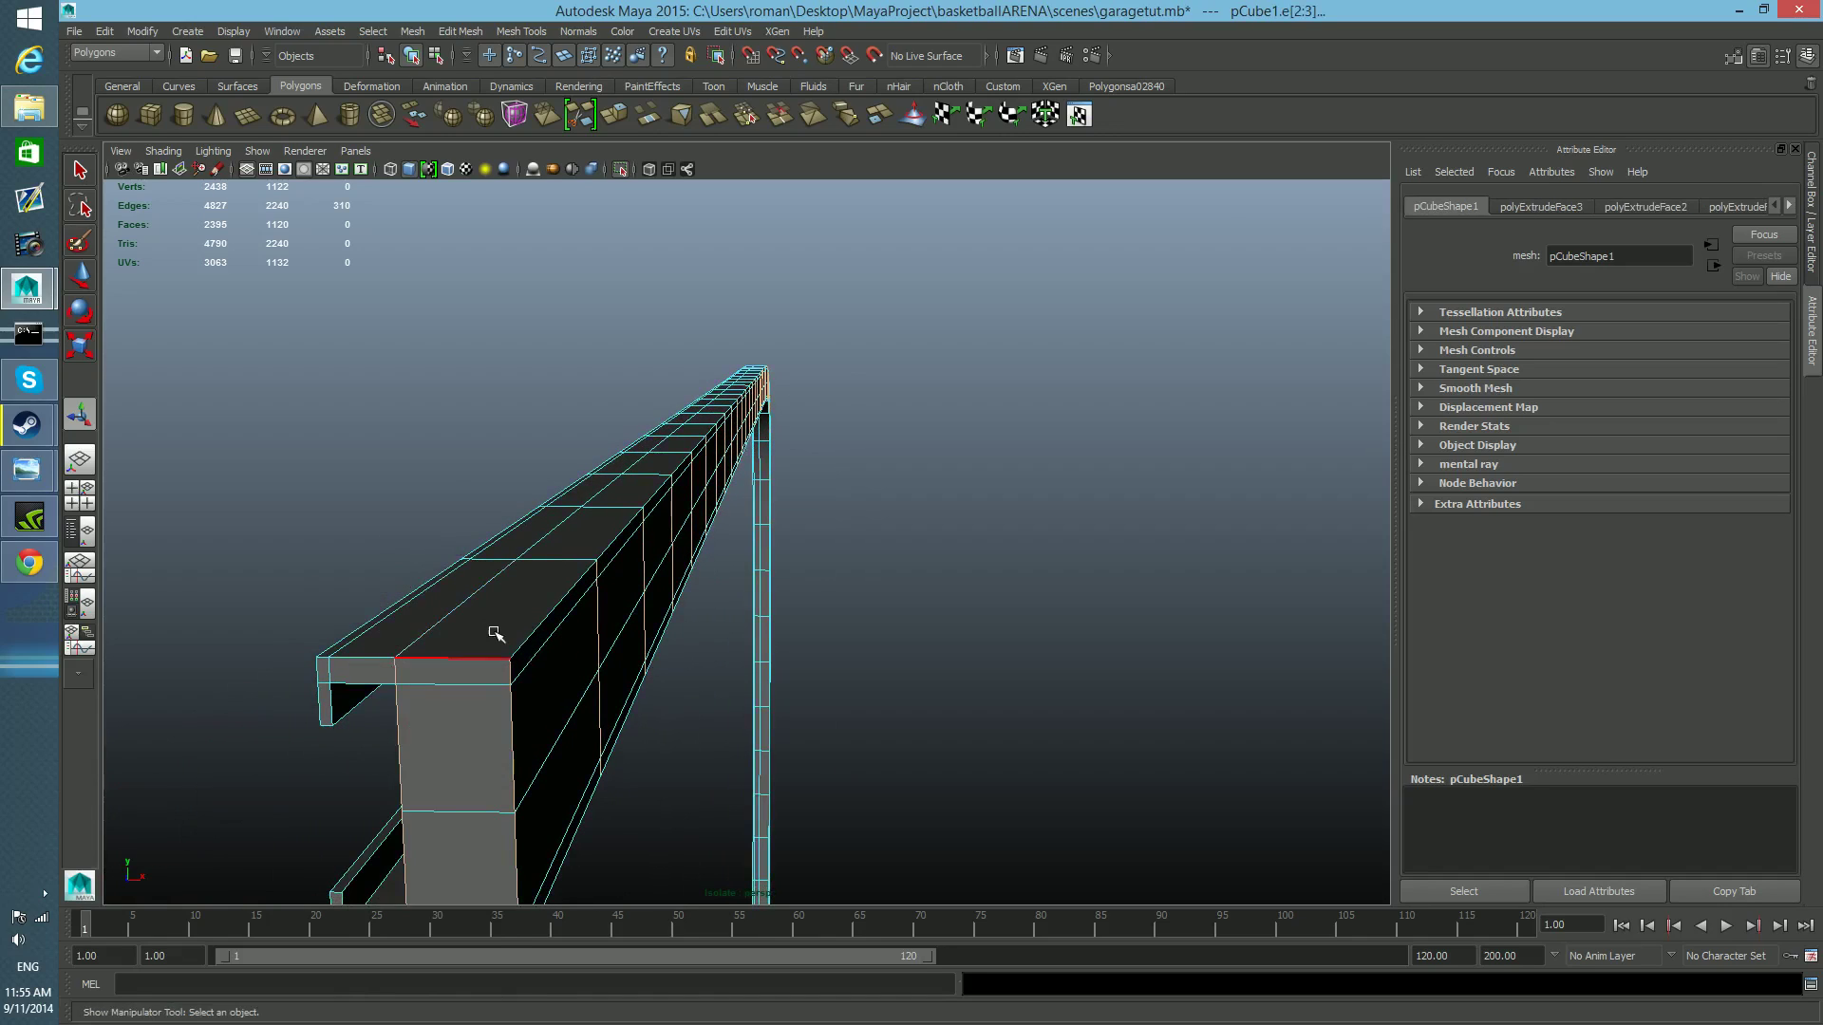
click(534, 630)
shift+click(507, 715)
shift+click(471, 656)
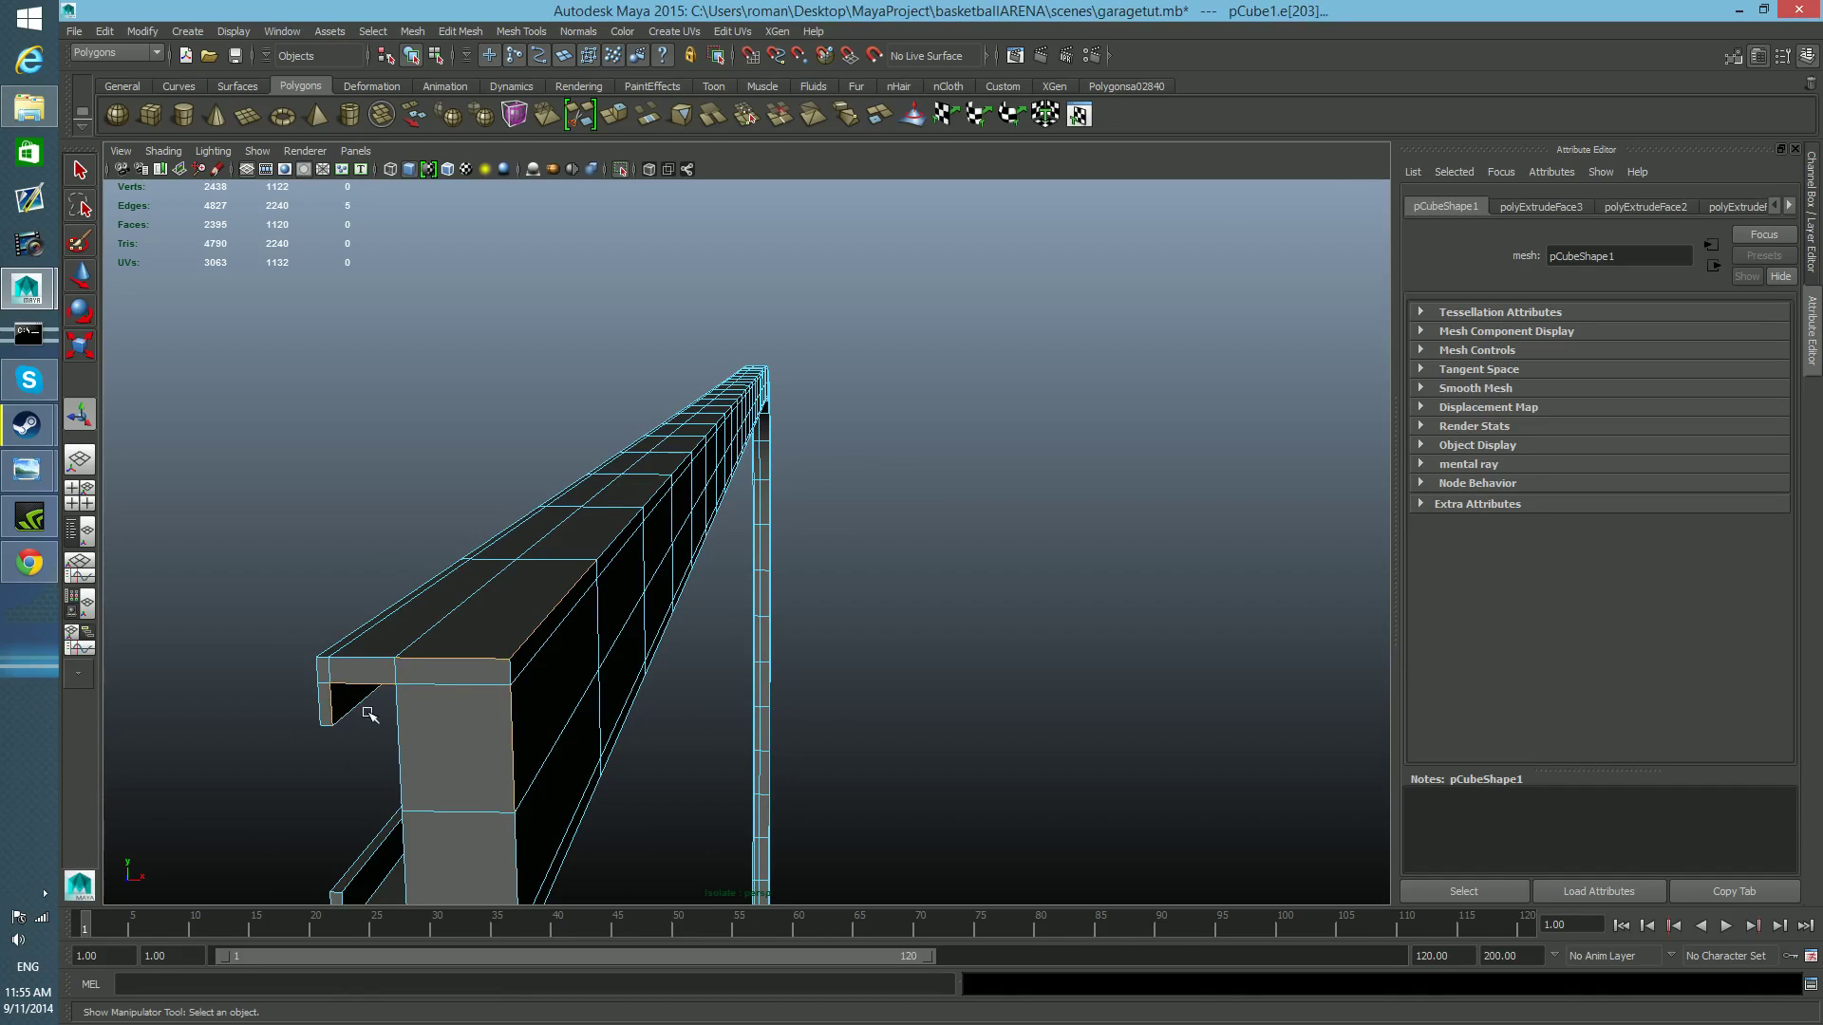
alt+drag(518, 807, 529, 761)
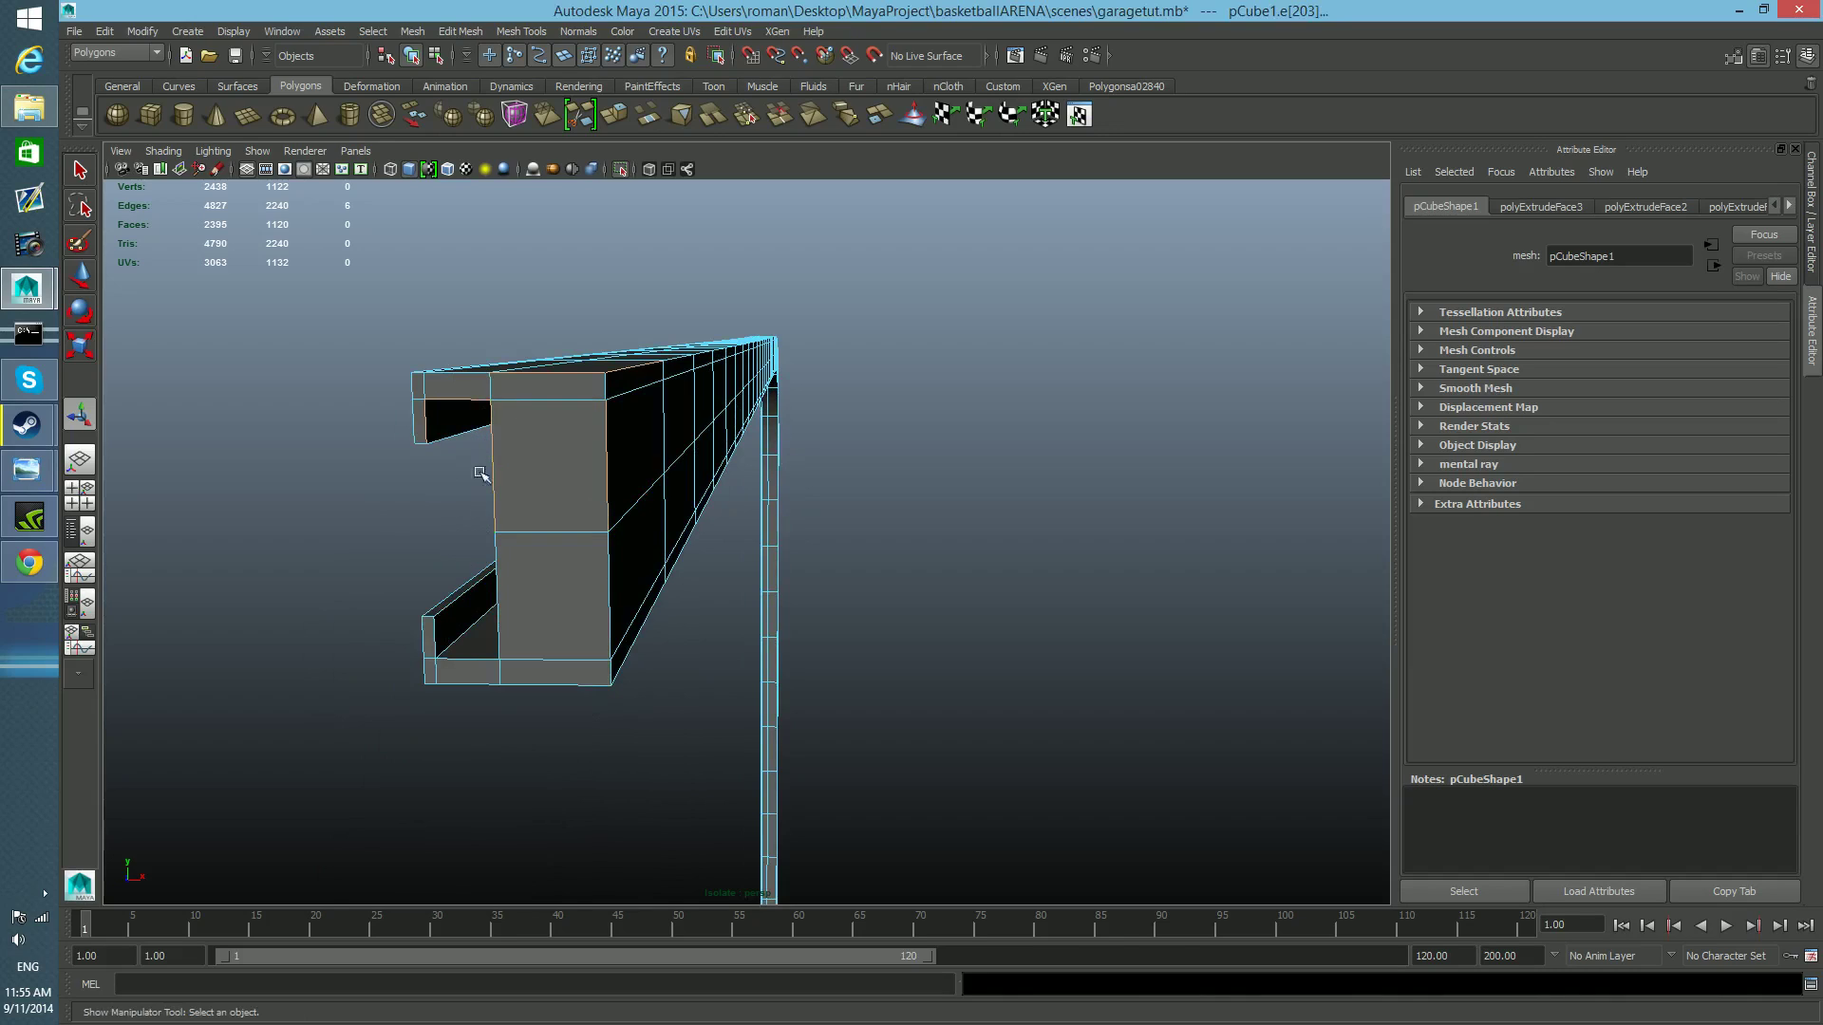
alt+drag(493, 552, 555, 536)
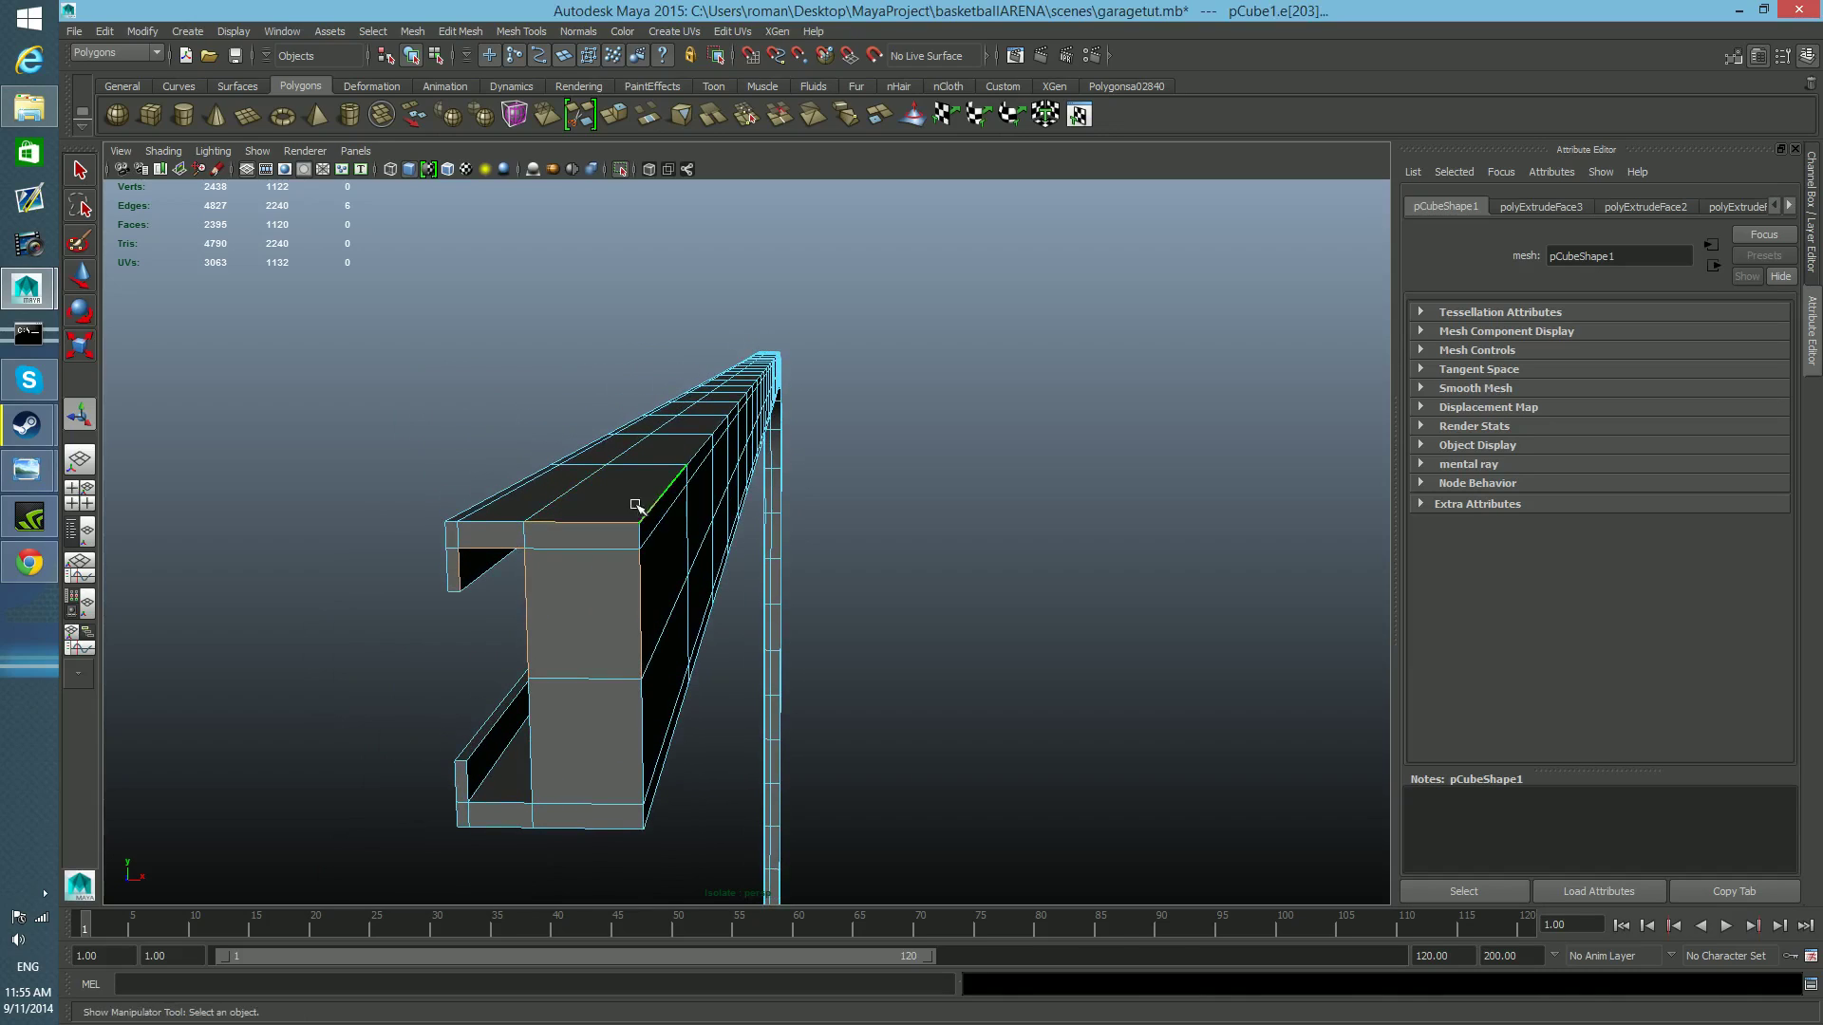
key(F8)
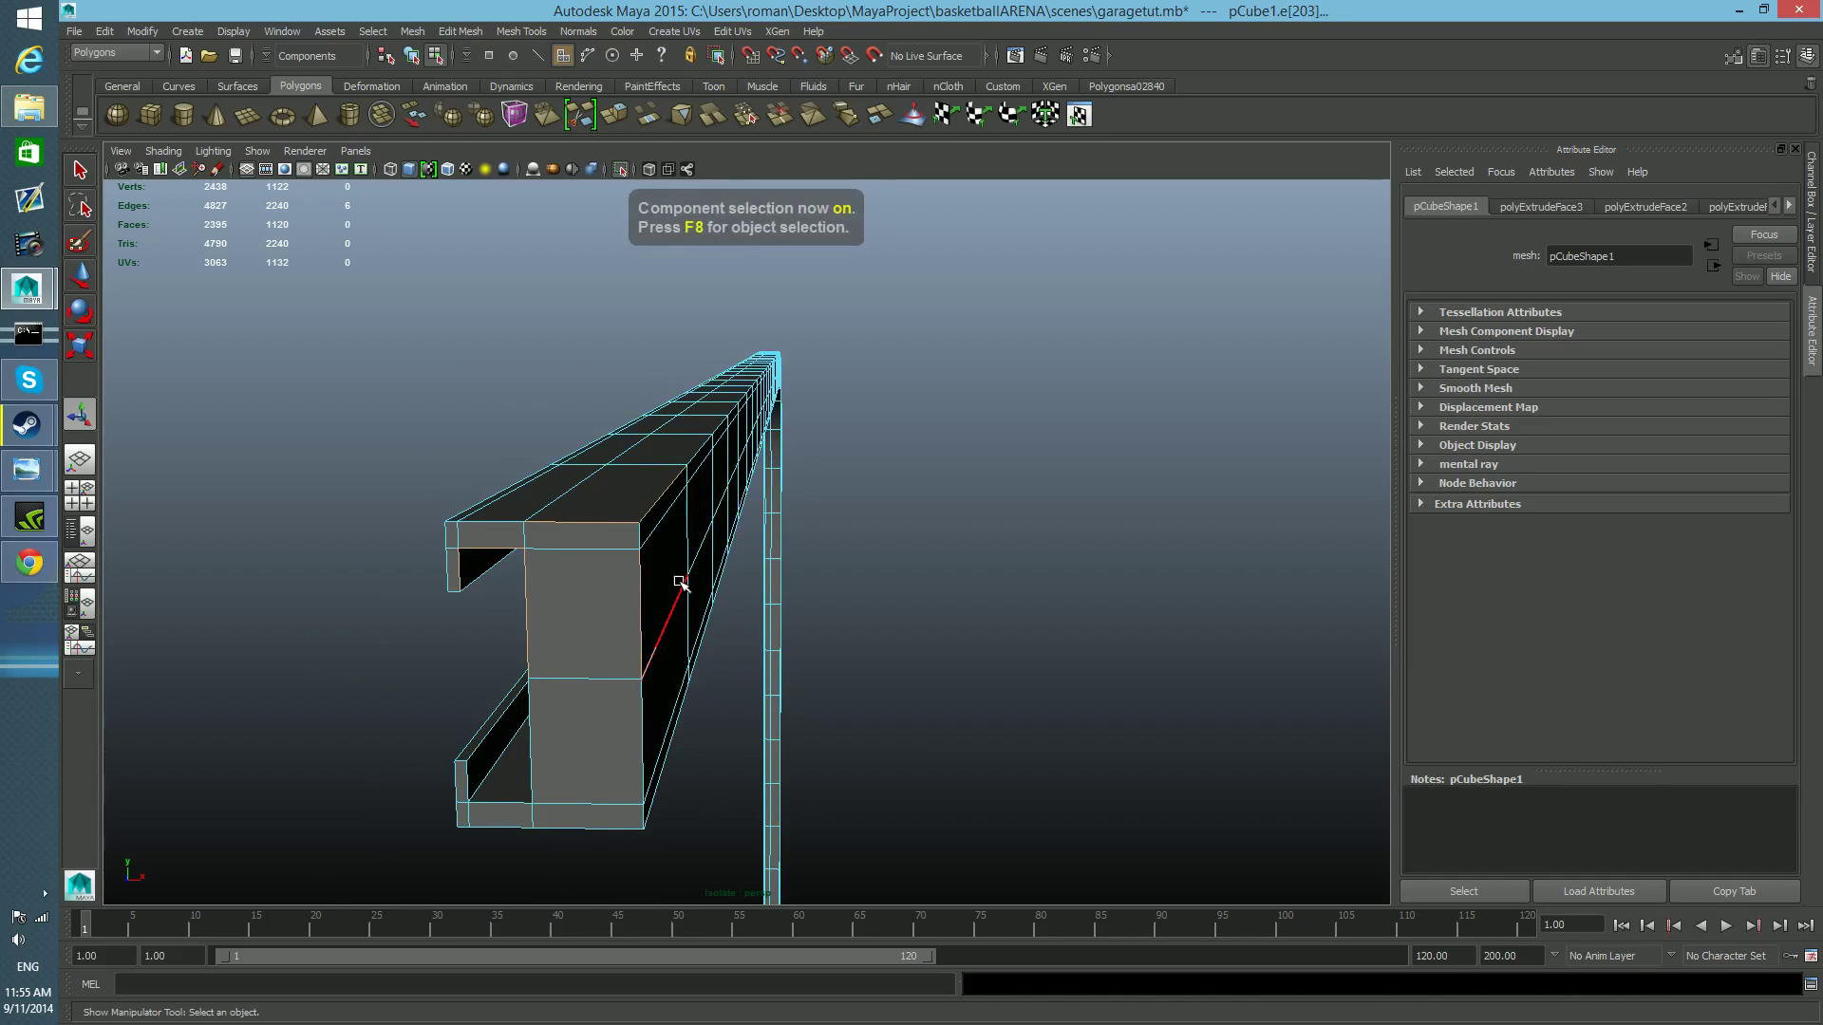
Insert a lengthwise edge loop just below the rail's upper edge, using relative distance from edge.
scroll(650, 628, up, 6)
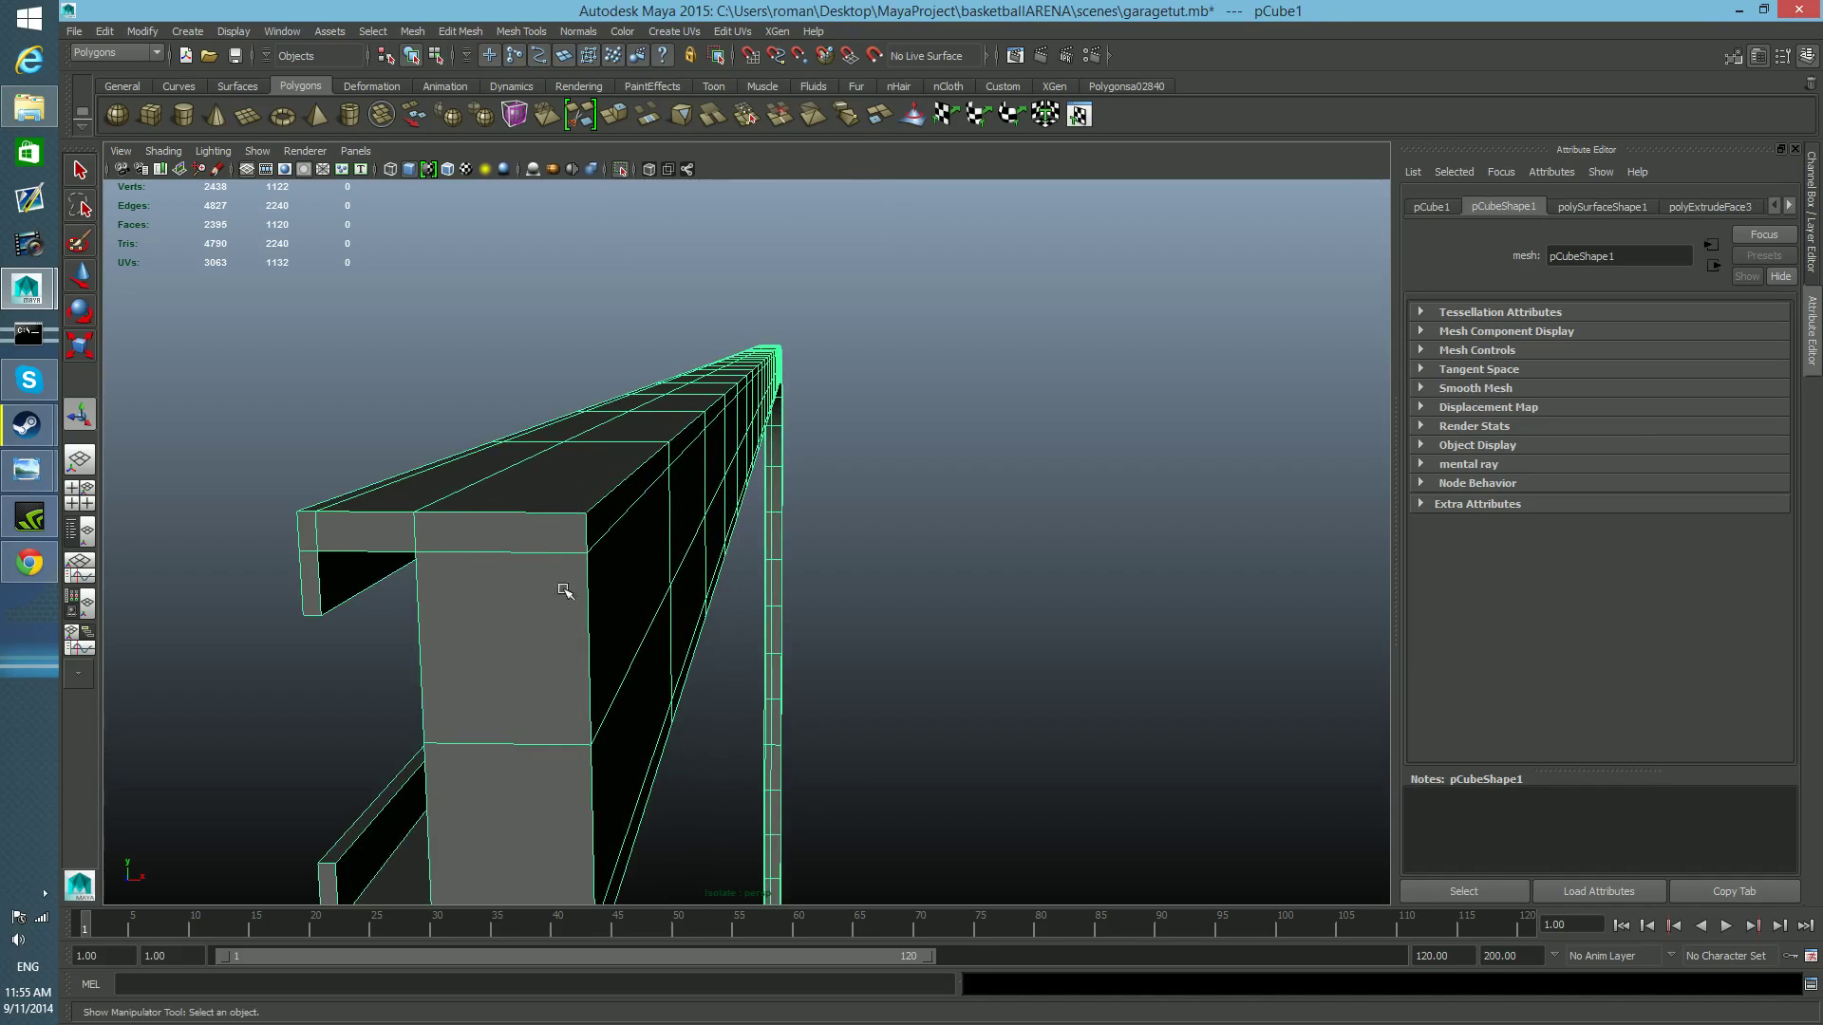
scroll(615, 633, down, 3)
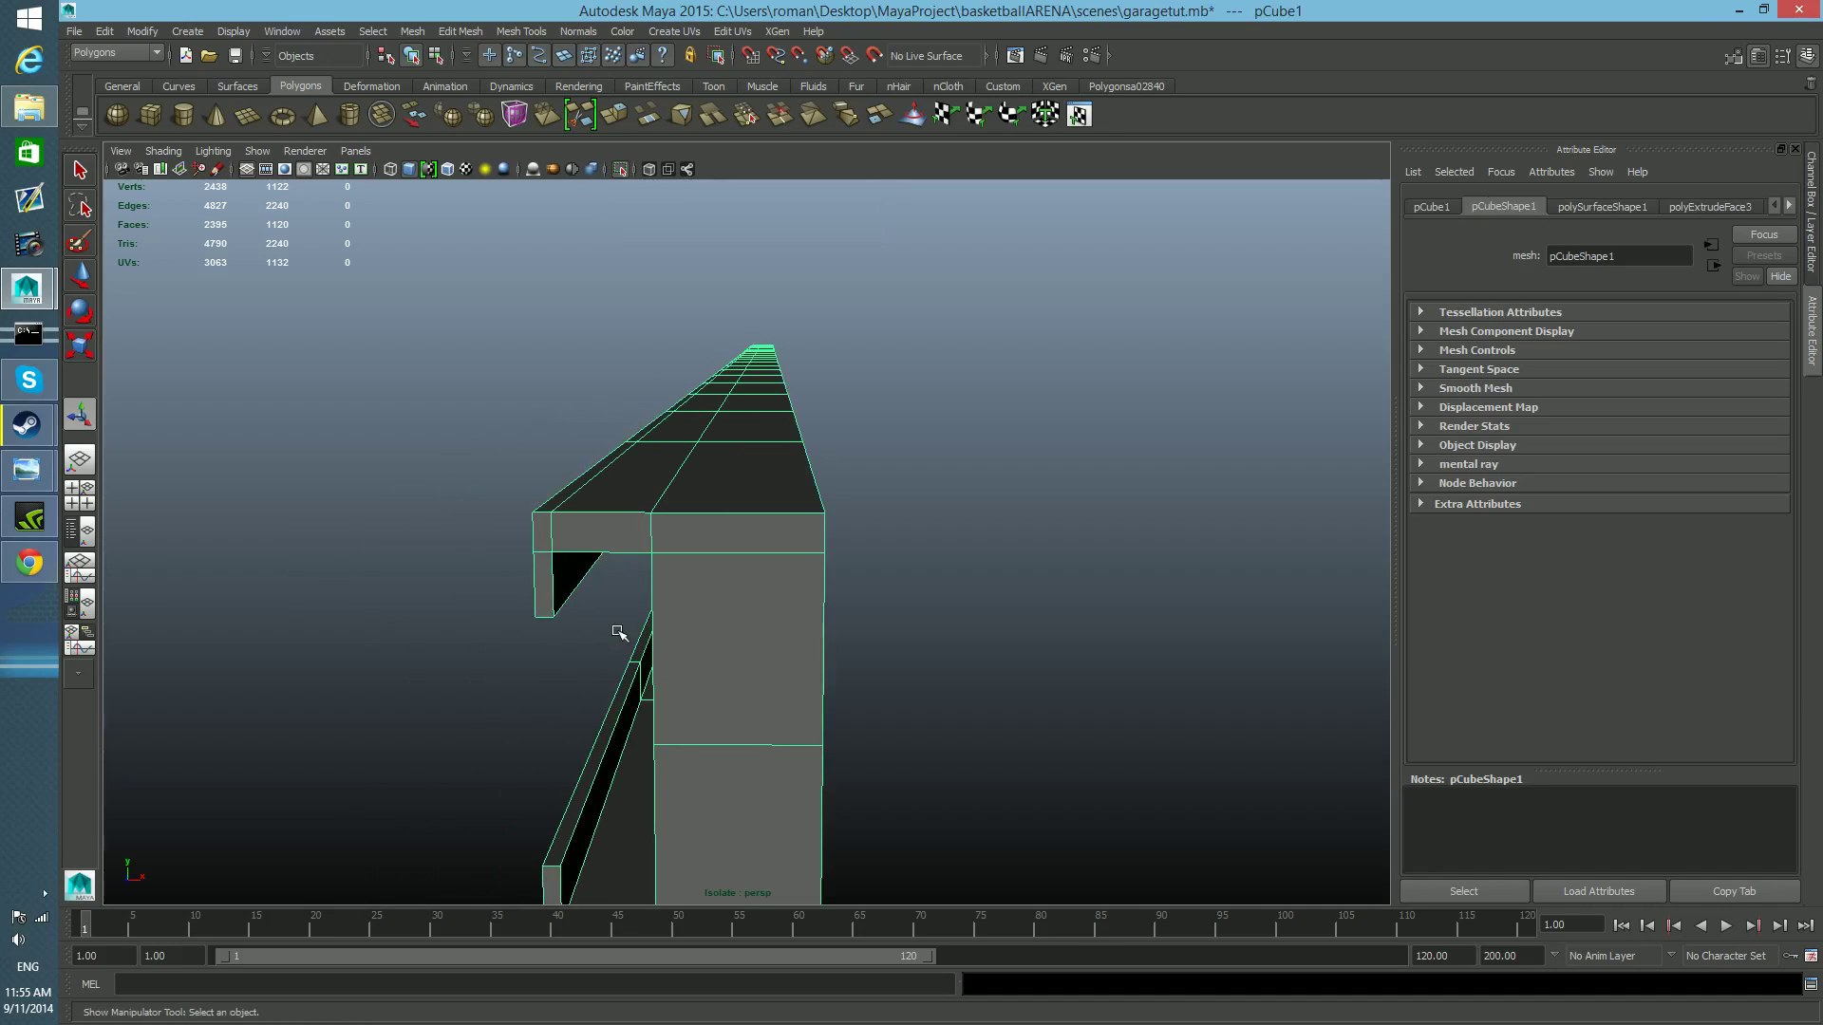
shift+right_drag(736, 578, 689, 602)
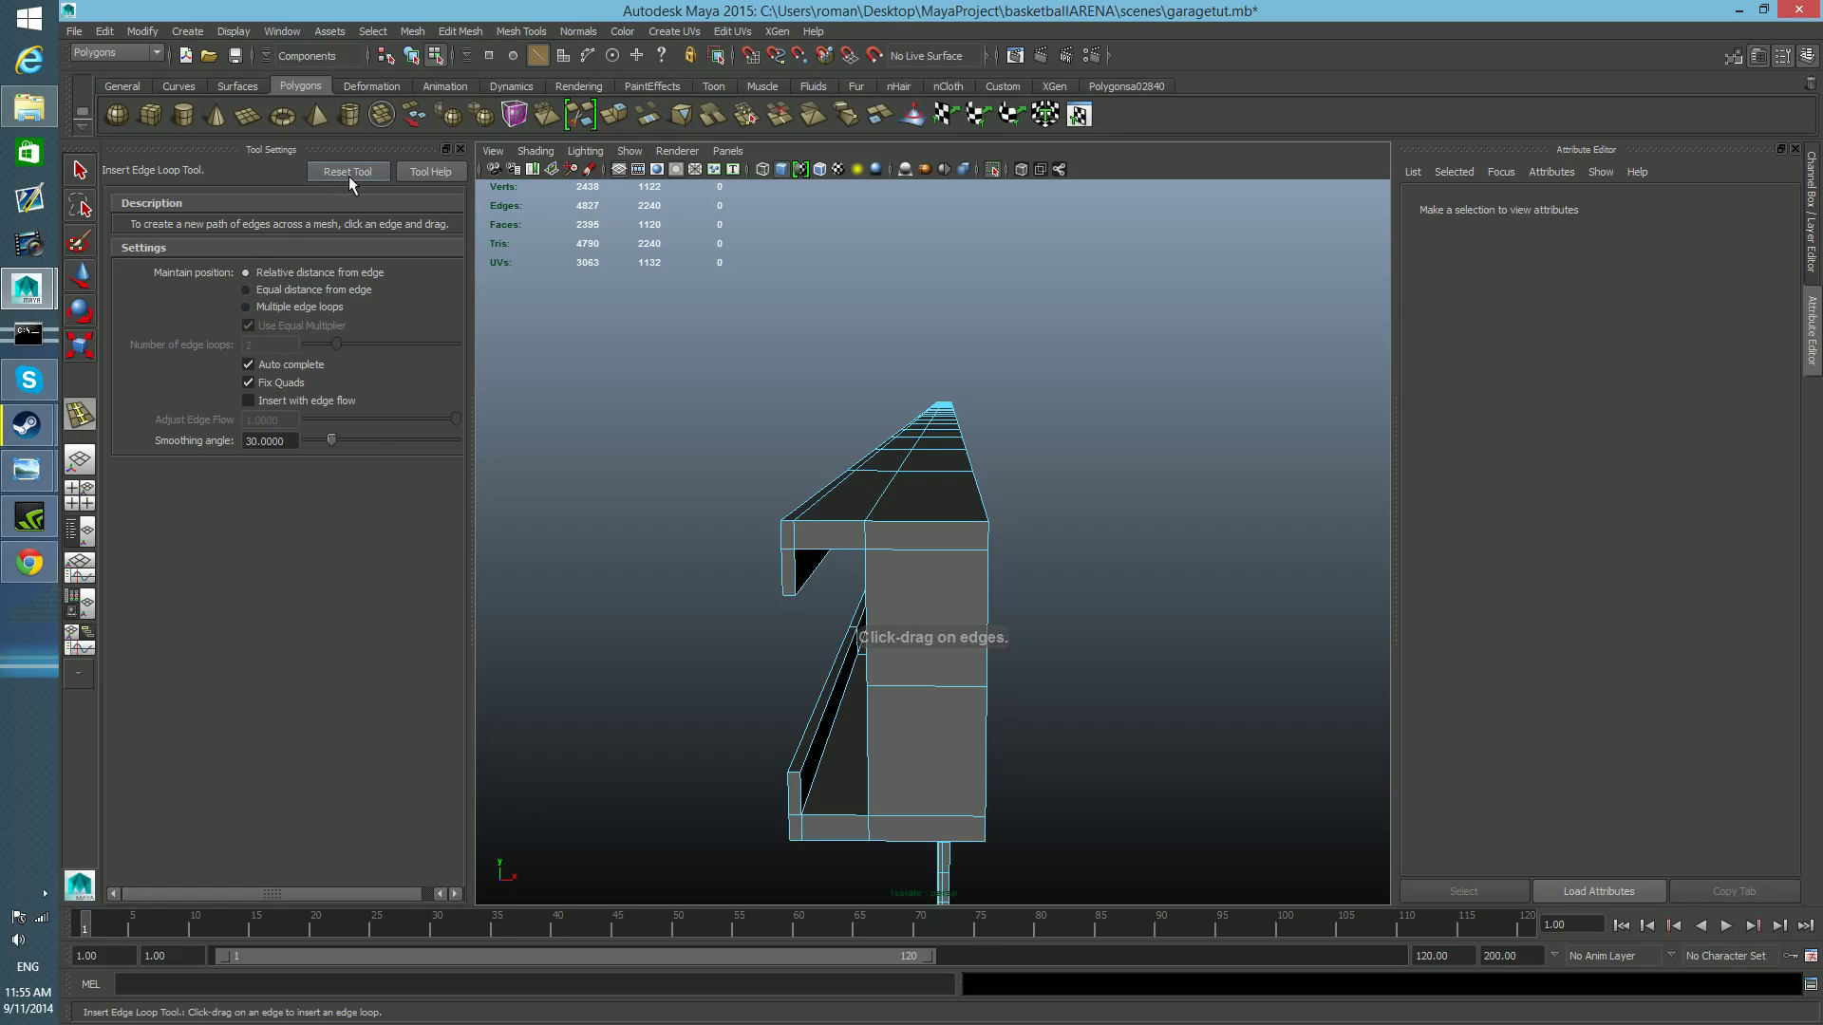
mouse_move(926, 593)
alt+middle_down()
mouse_move(932, 606)
mouse_move(921, 596)
alt+middle_up()
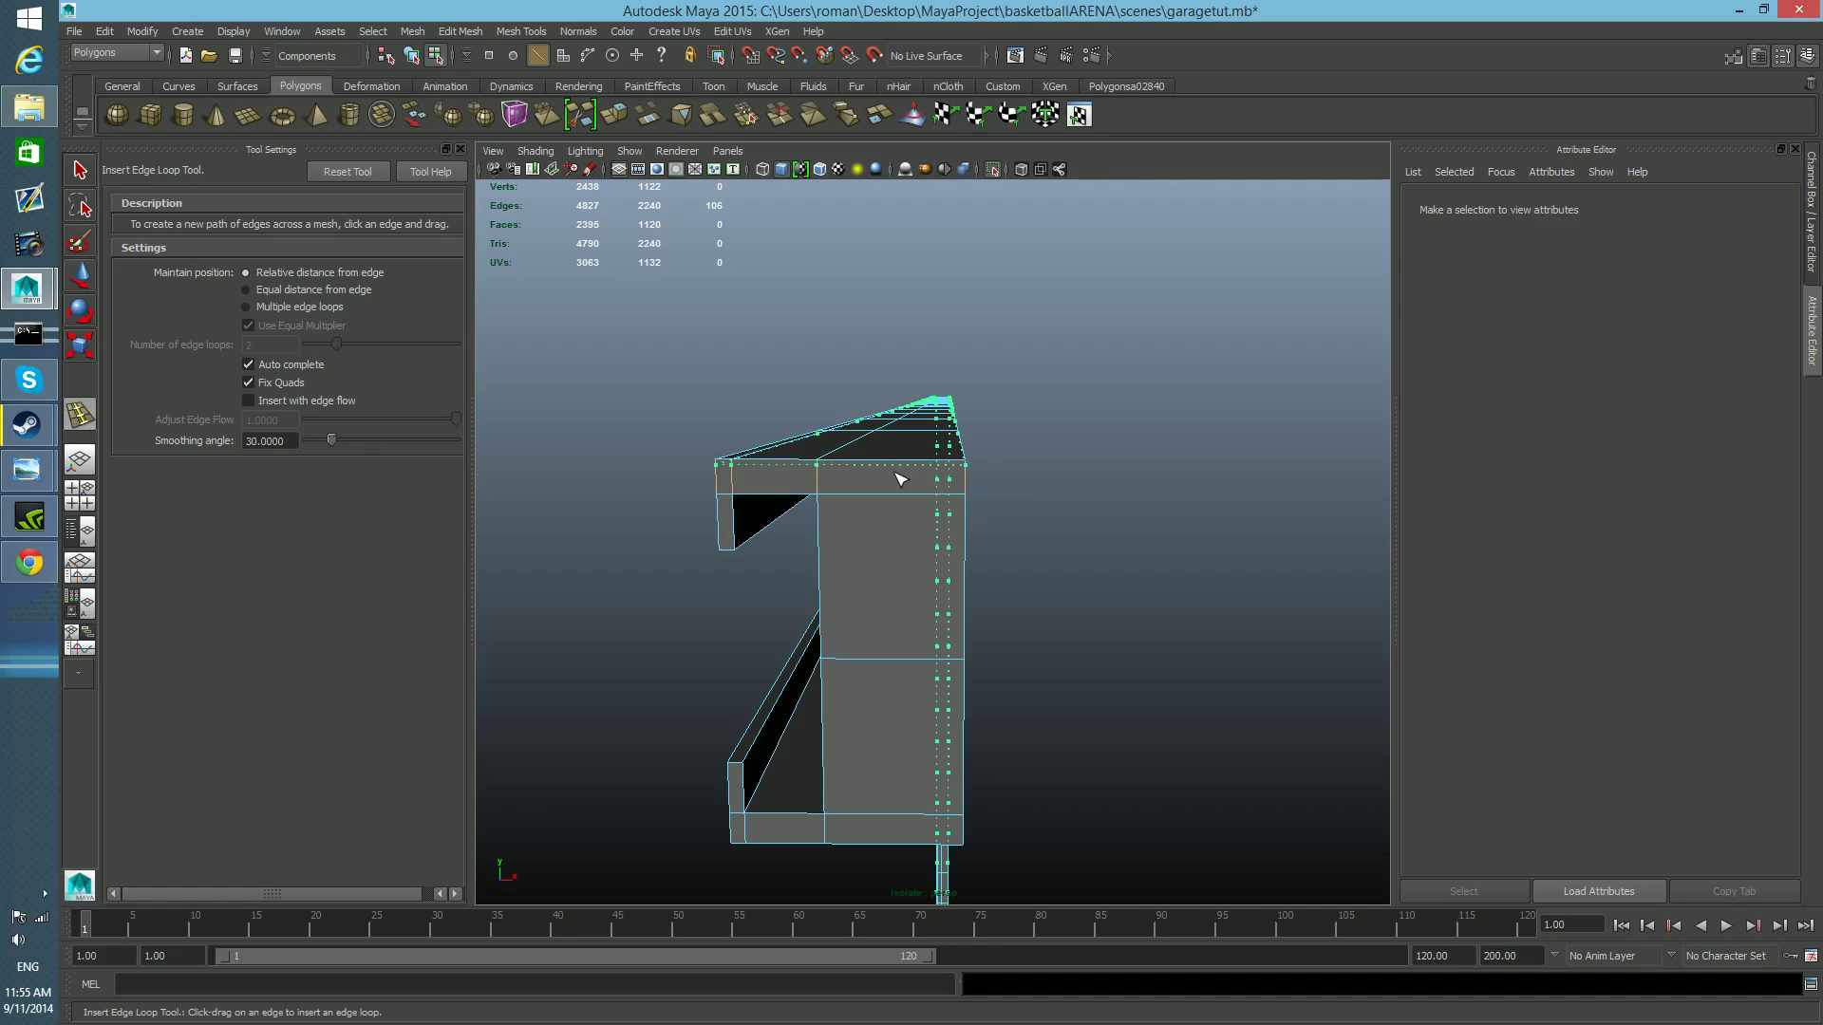
drag(900, 476, 867, 461)
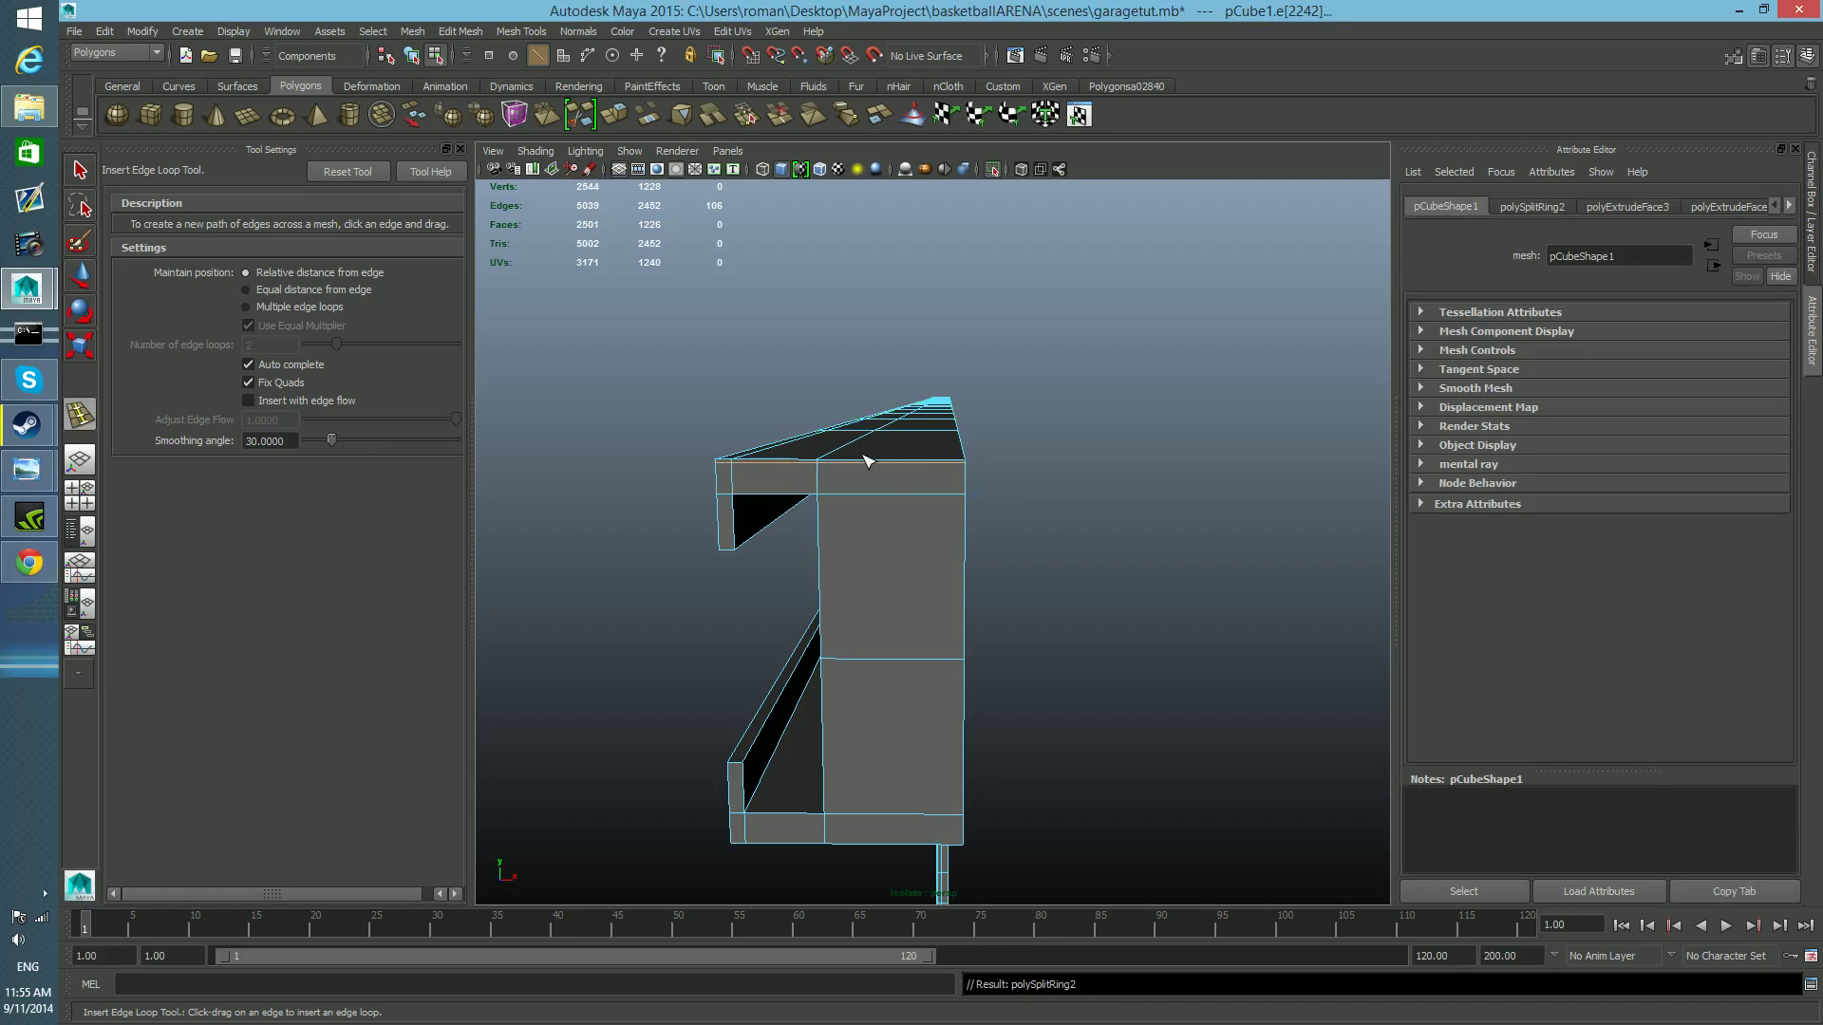
Insert an edge loop around the channel's cross-section, very close to the rail's open end.
scroll(894, 489, up, 5)
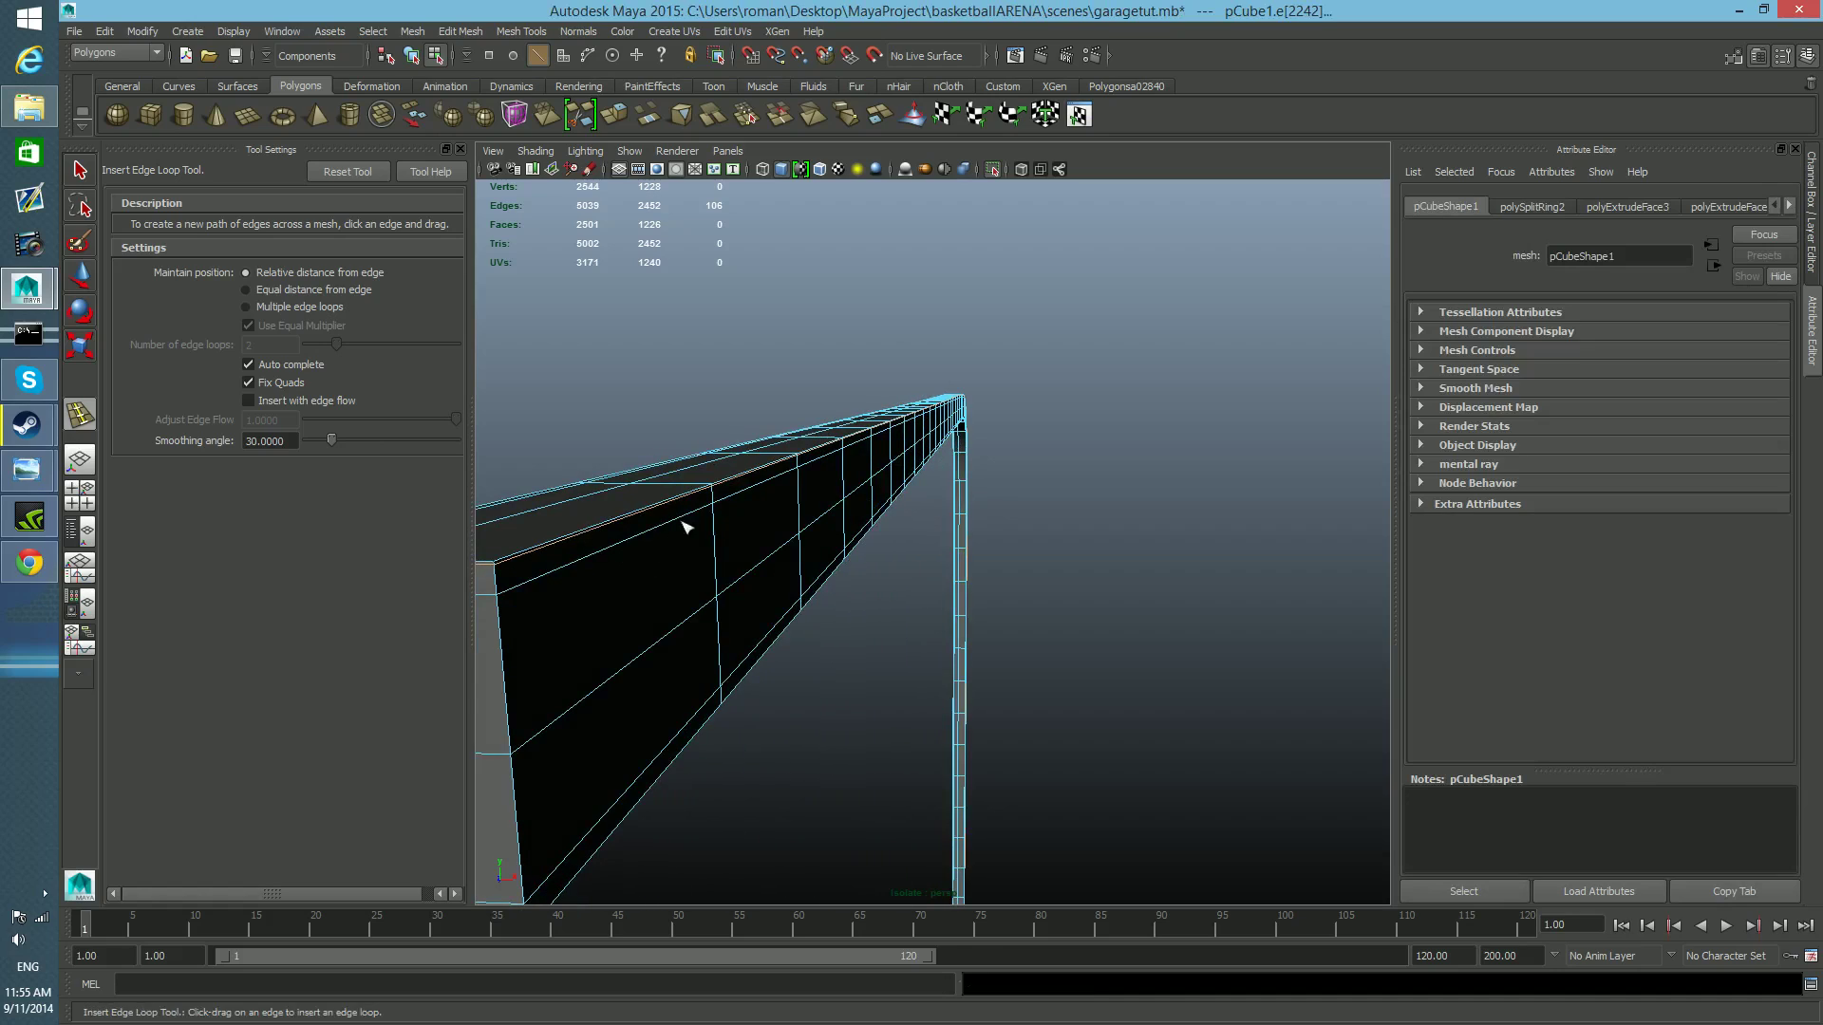
alt+middle_drag(950, 816, 934, 672)
alt+middle_drag(837, 627, 877, 725)
alt+drag(877, 726, 875, 755)
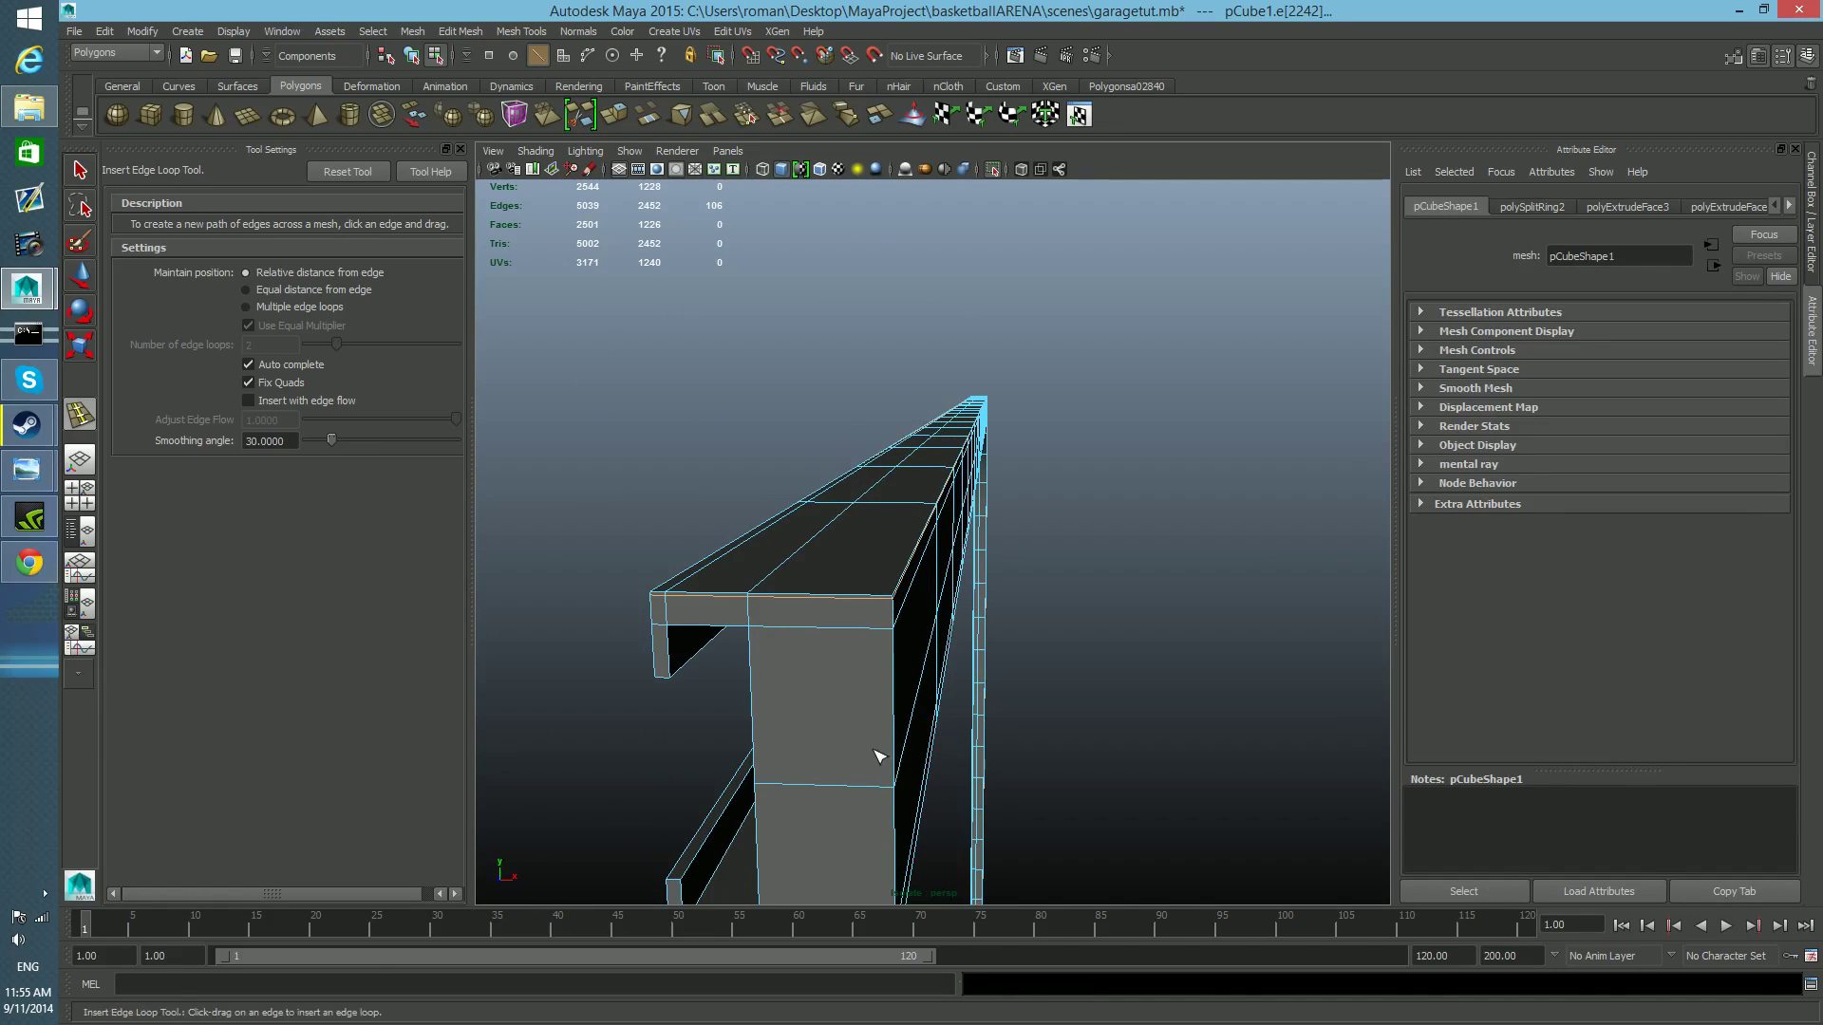
scroll(790, 627, up, 3)
alt+middle_drag(801, 679, 809, 684)
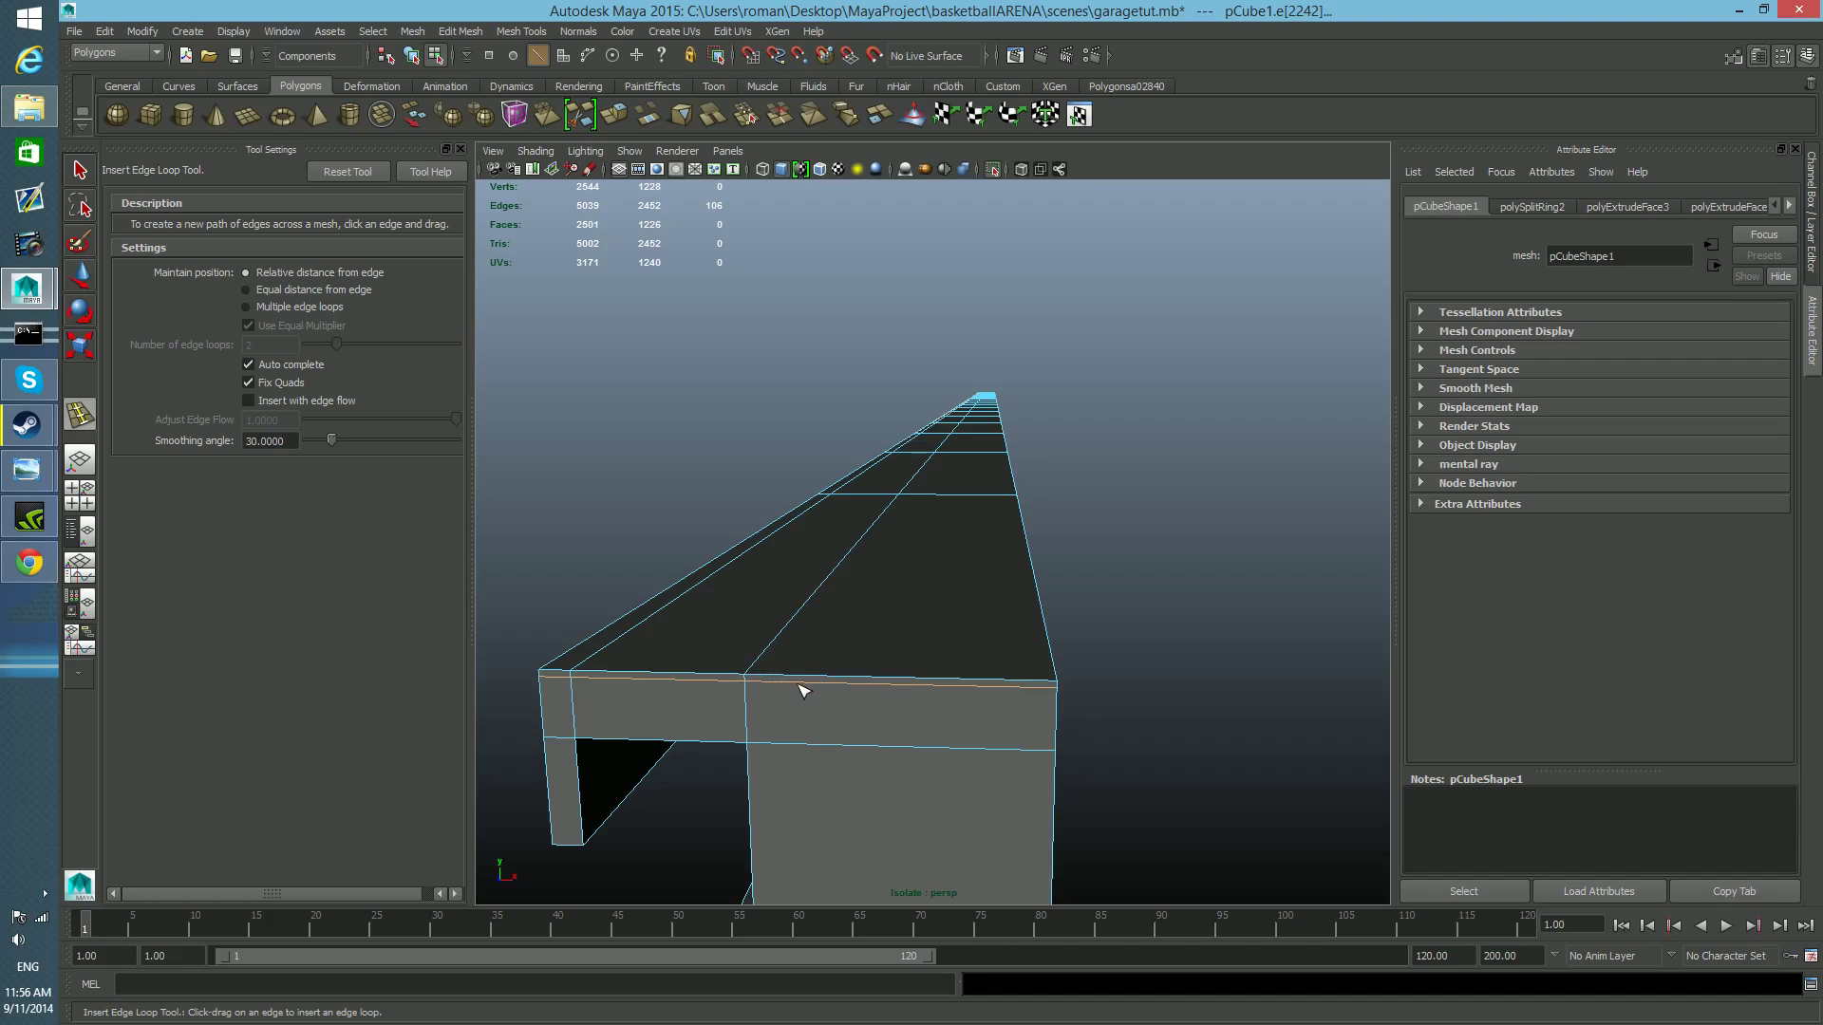
alt+drag(892, 726, 807, 737)
alt+middle_drag(621, 735, 757, 709)
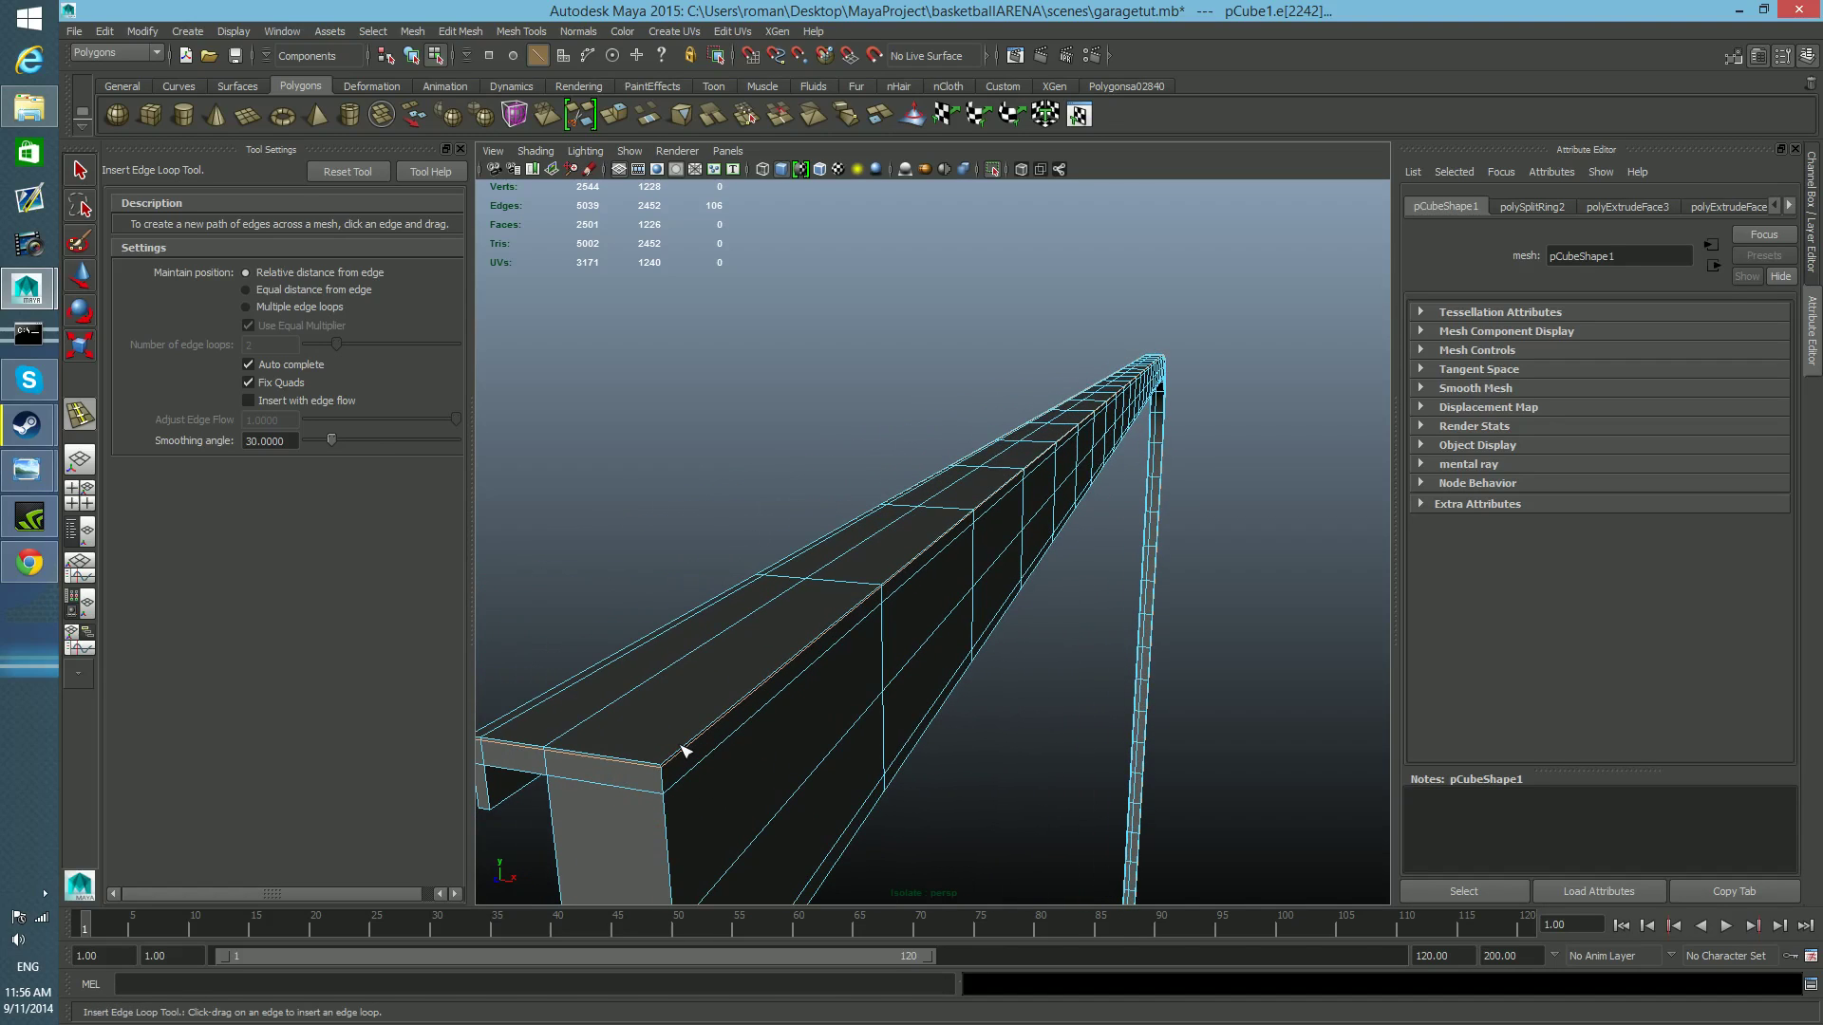
drag(680, 754, 669, 777)
alt+right_drag(669, 776, 692, 791)
alt+middle_drag(692, 790, 715, 786)
alt+right_drag(715, 785, 716, 773)
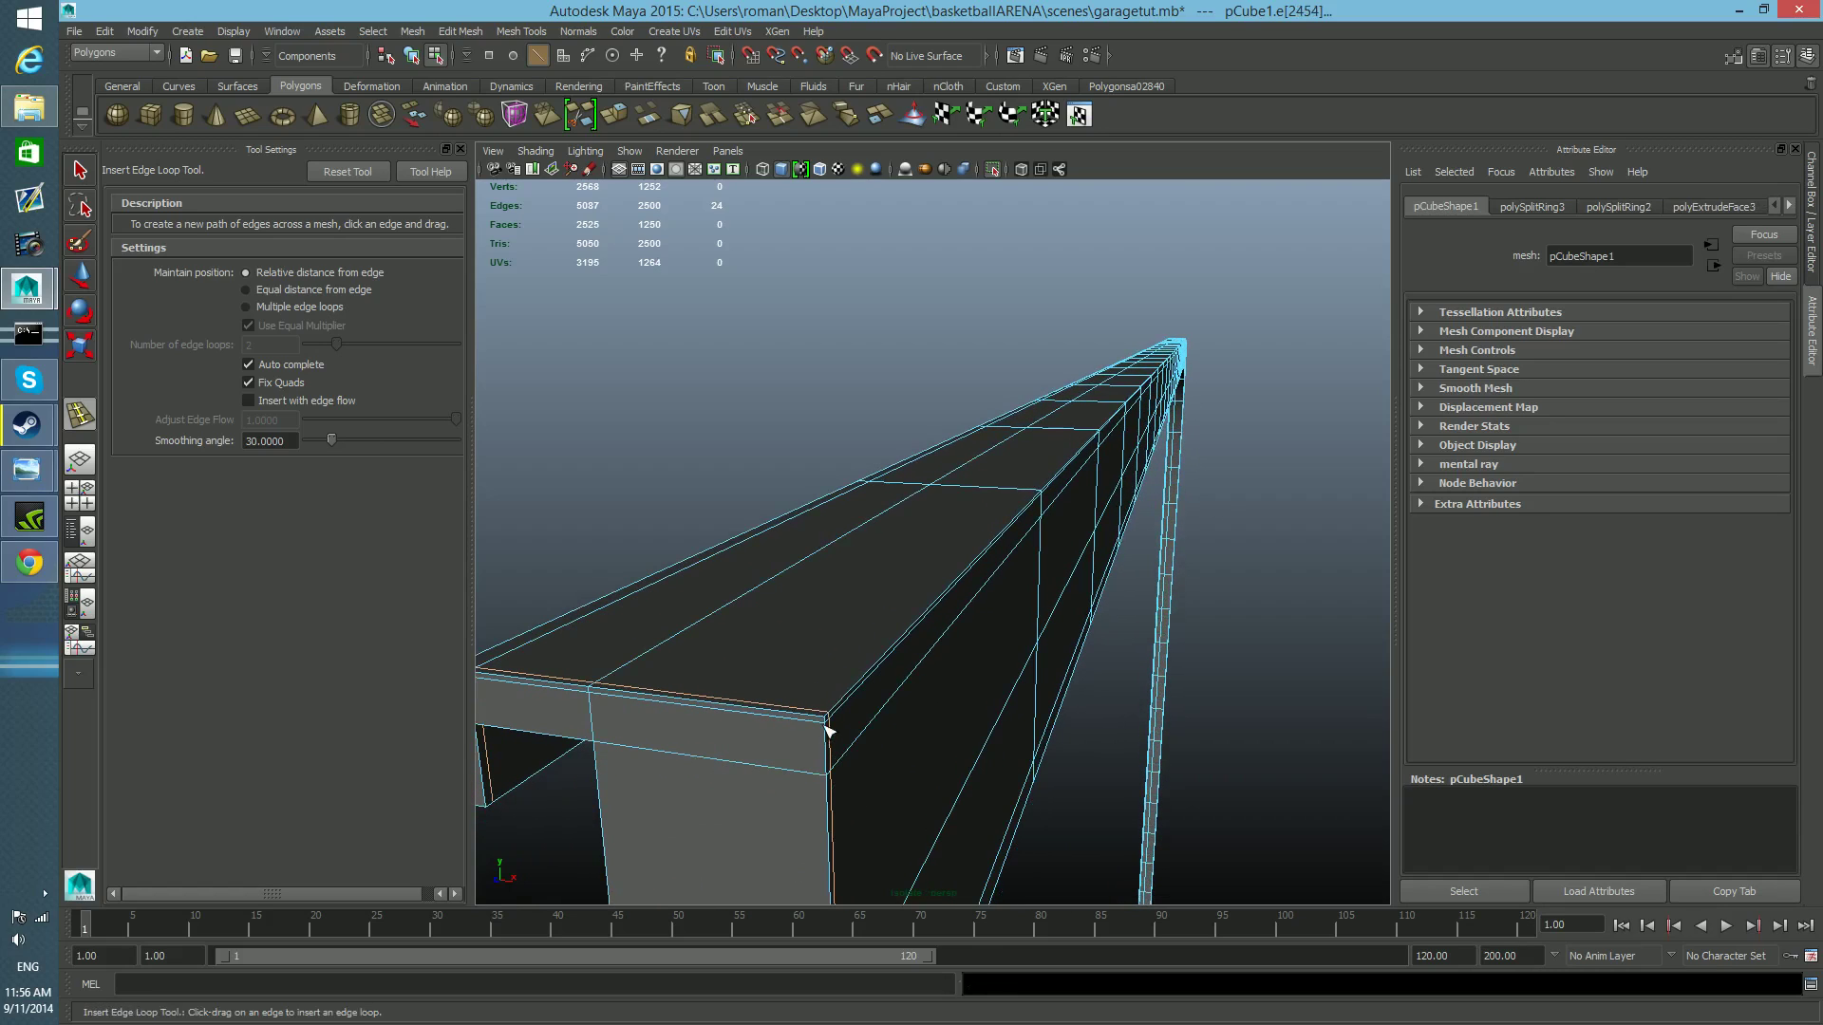
Insert a lengthwise edge loop on the rail's end face, very close to the outer side wall's corner.
alt+right_drag(813, 740, 810, 740)
alt+middle_drag(808, 740, 811, 739)
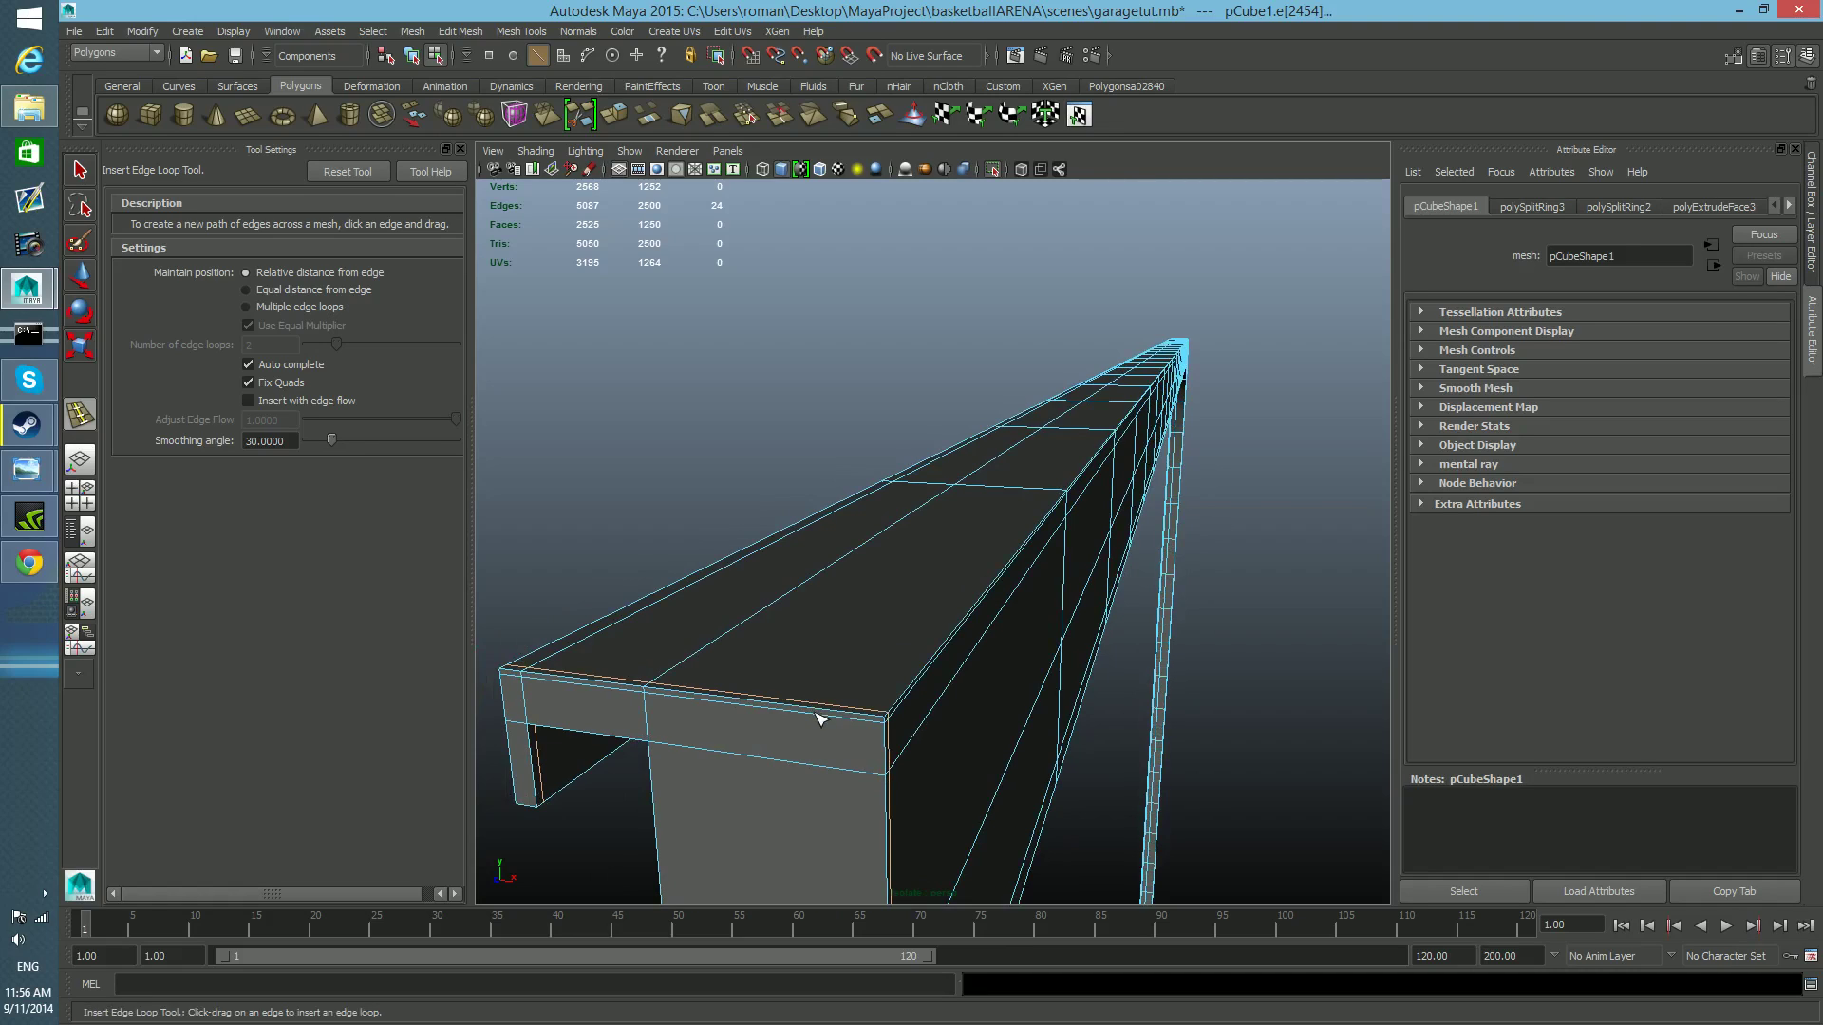
scroll(827, 765, up, 2)
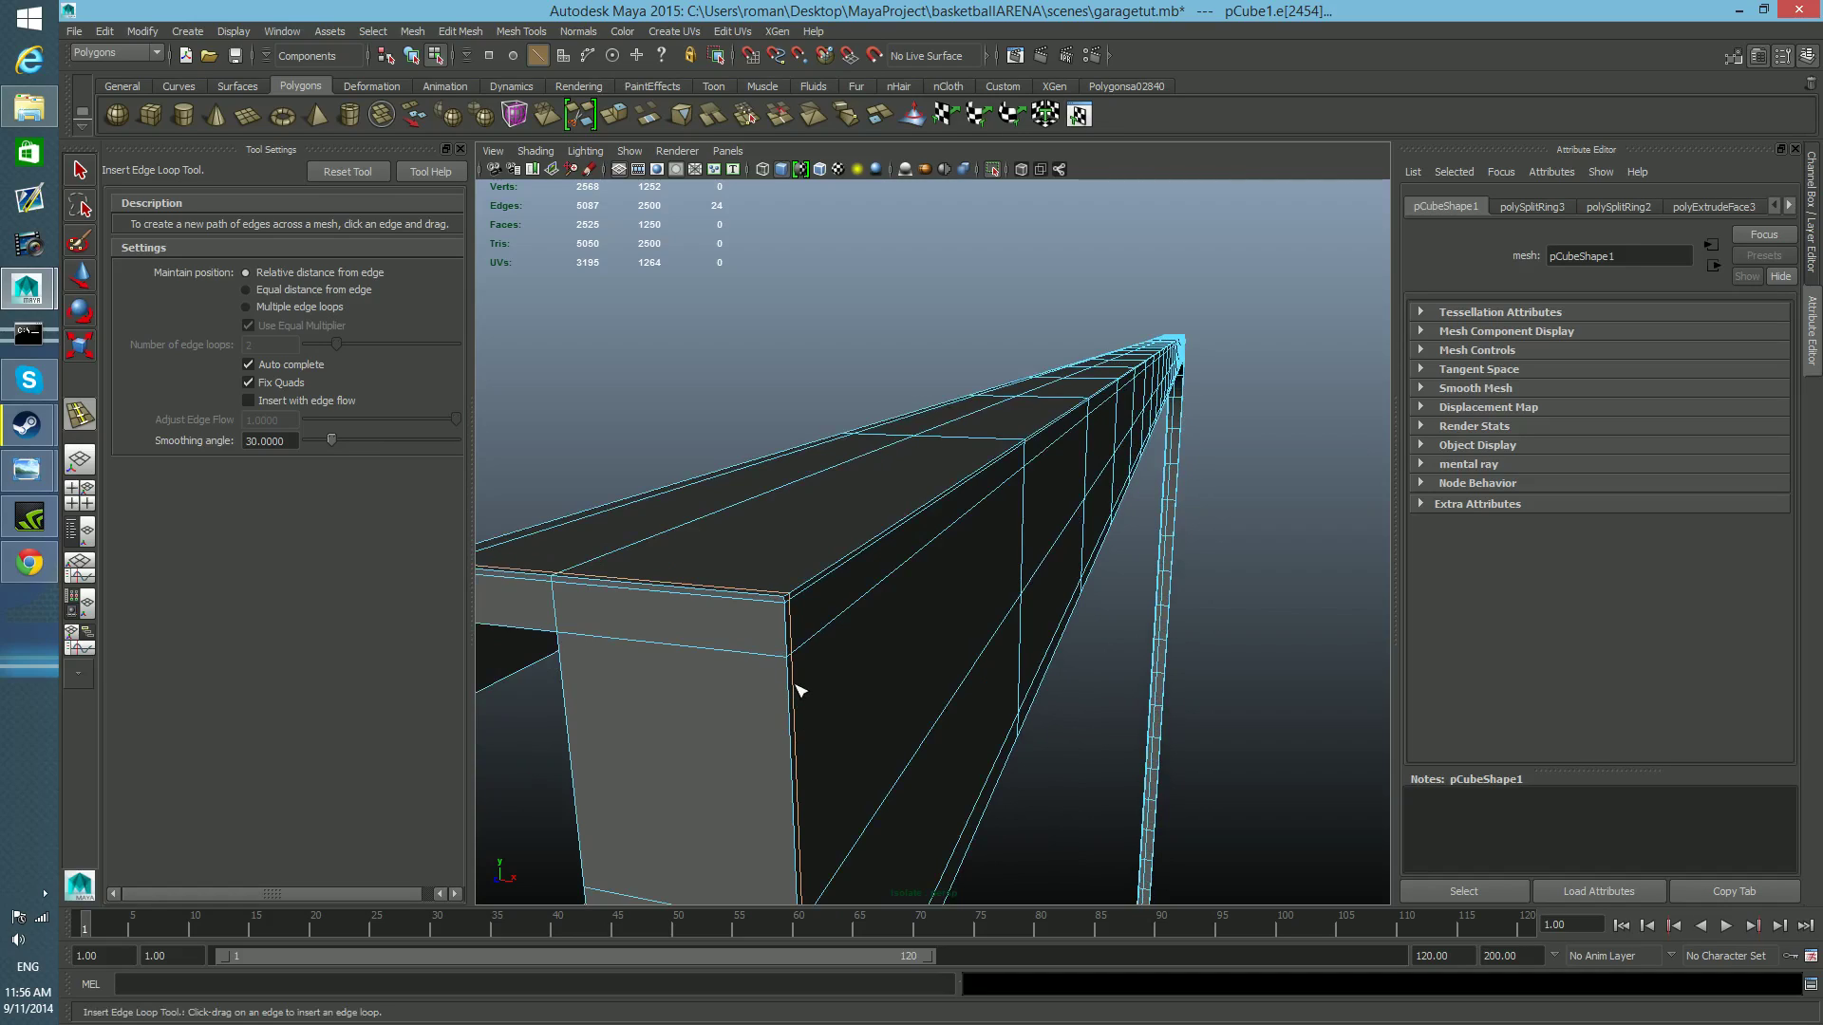
drag(778, 657, 782, 657)
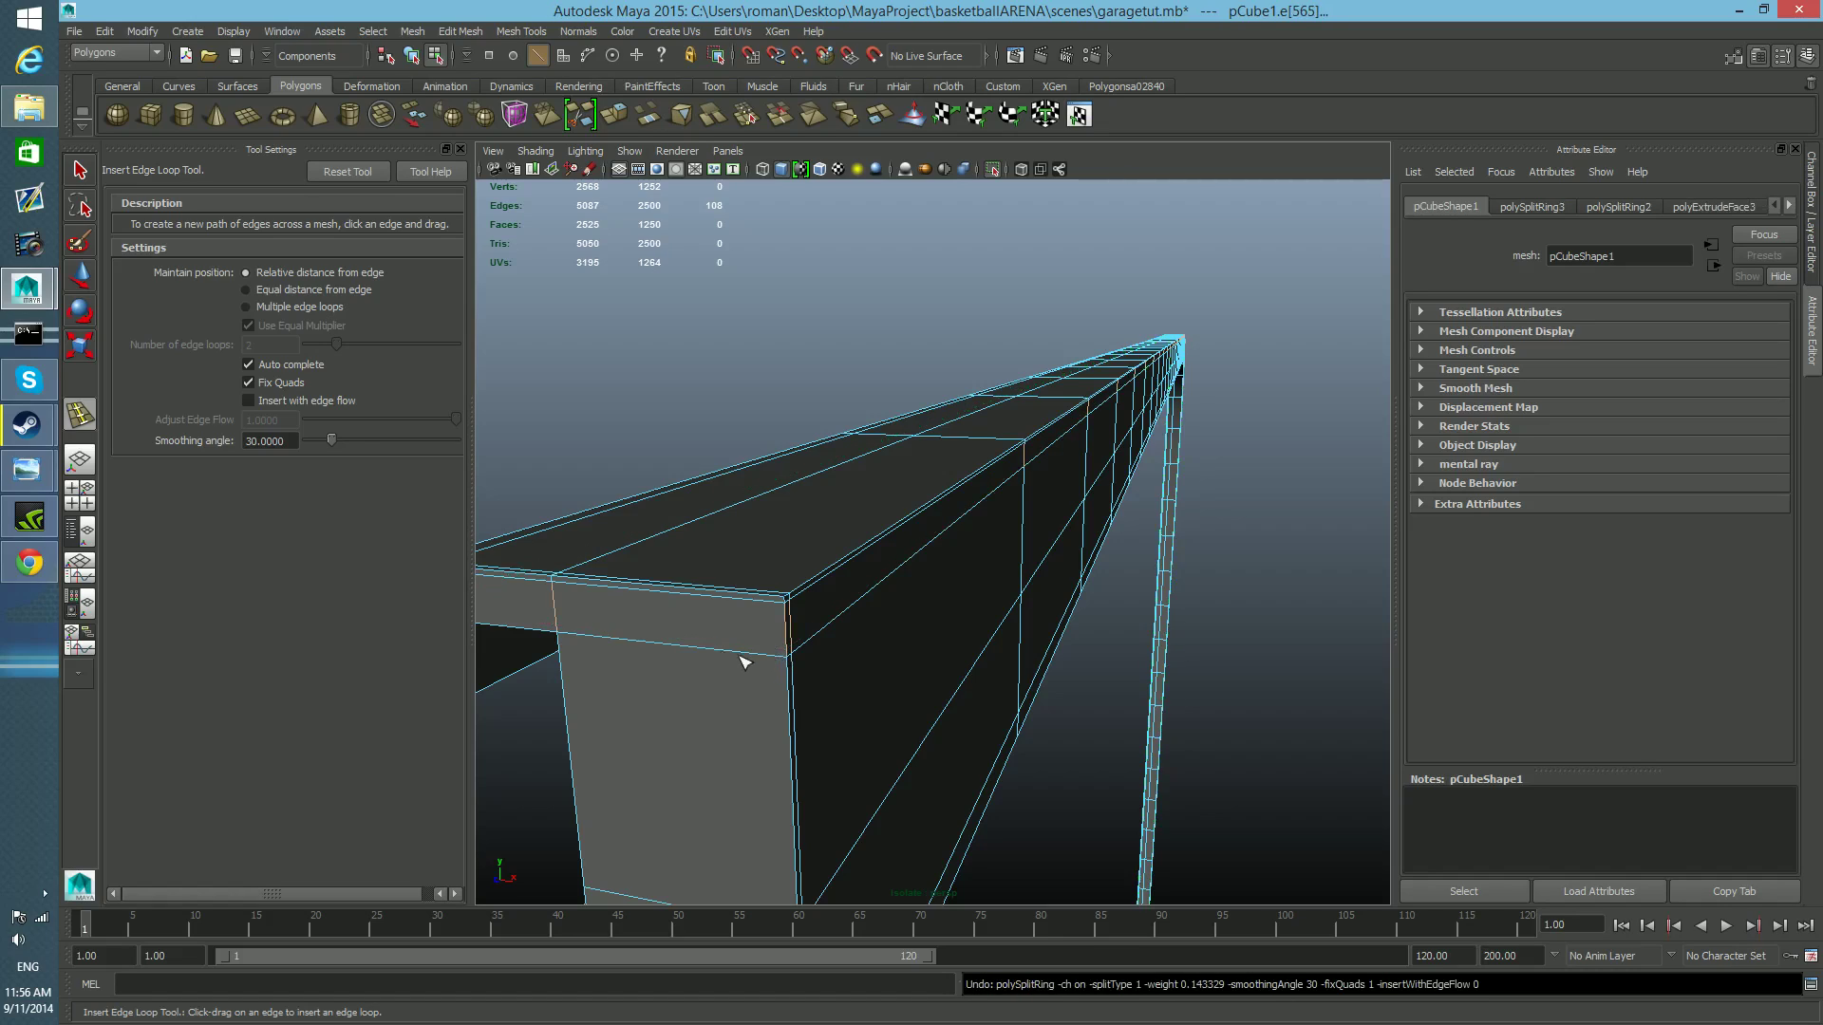
drag(782, 671, 786, 678)
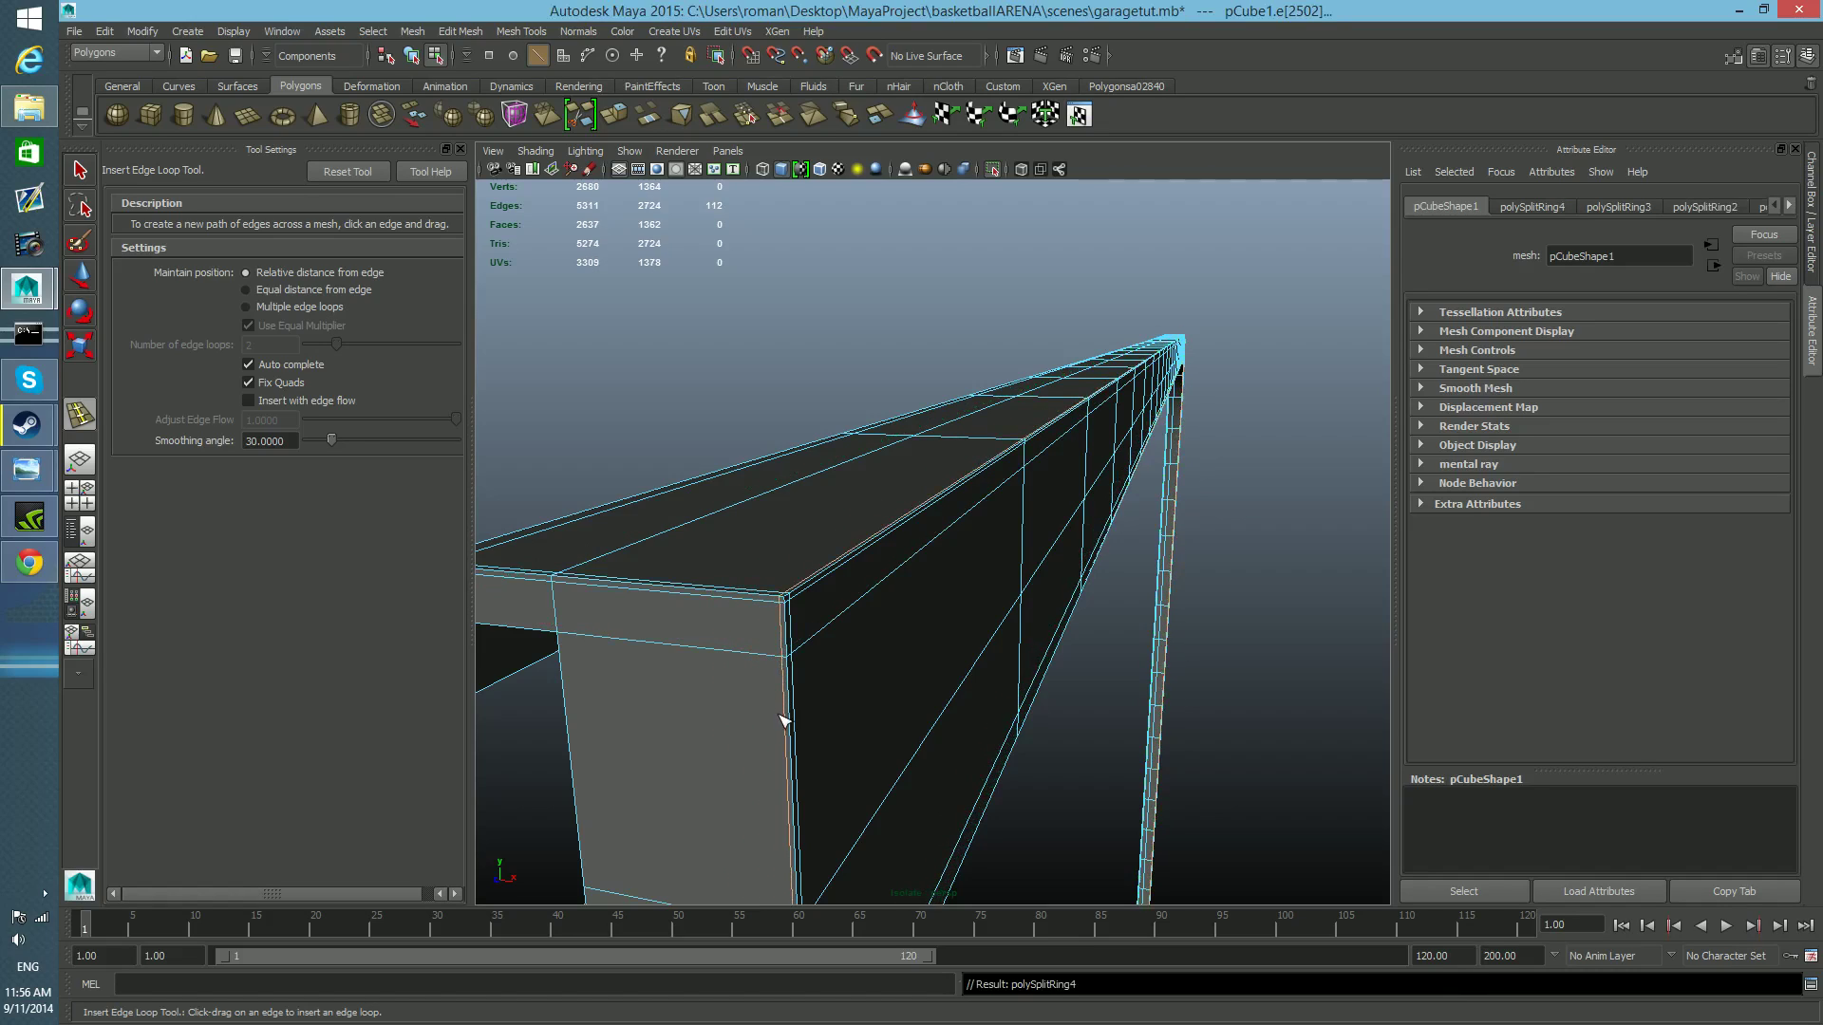
Insert a lengthwise edge loop along the rail just above its bottom outer edge.
scroll(765, 731, up, 10)
alt+right_drag(774, 720, 762, 720)
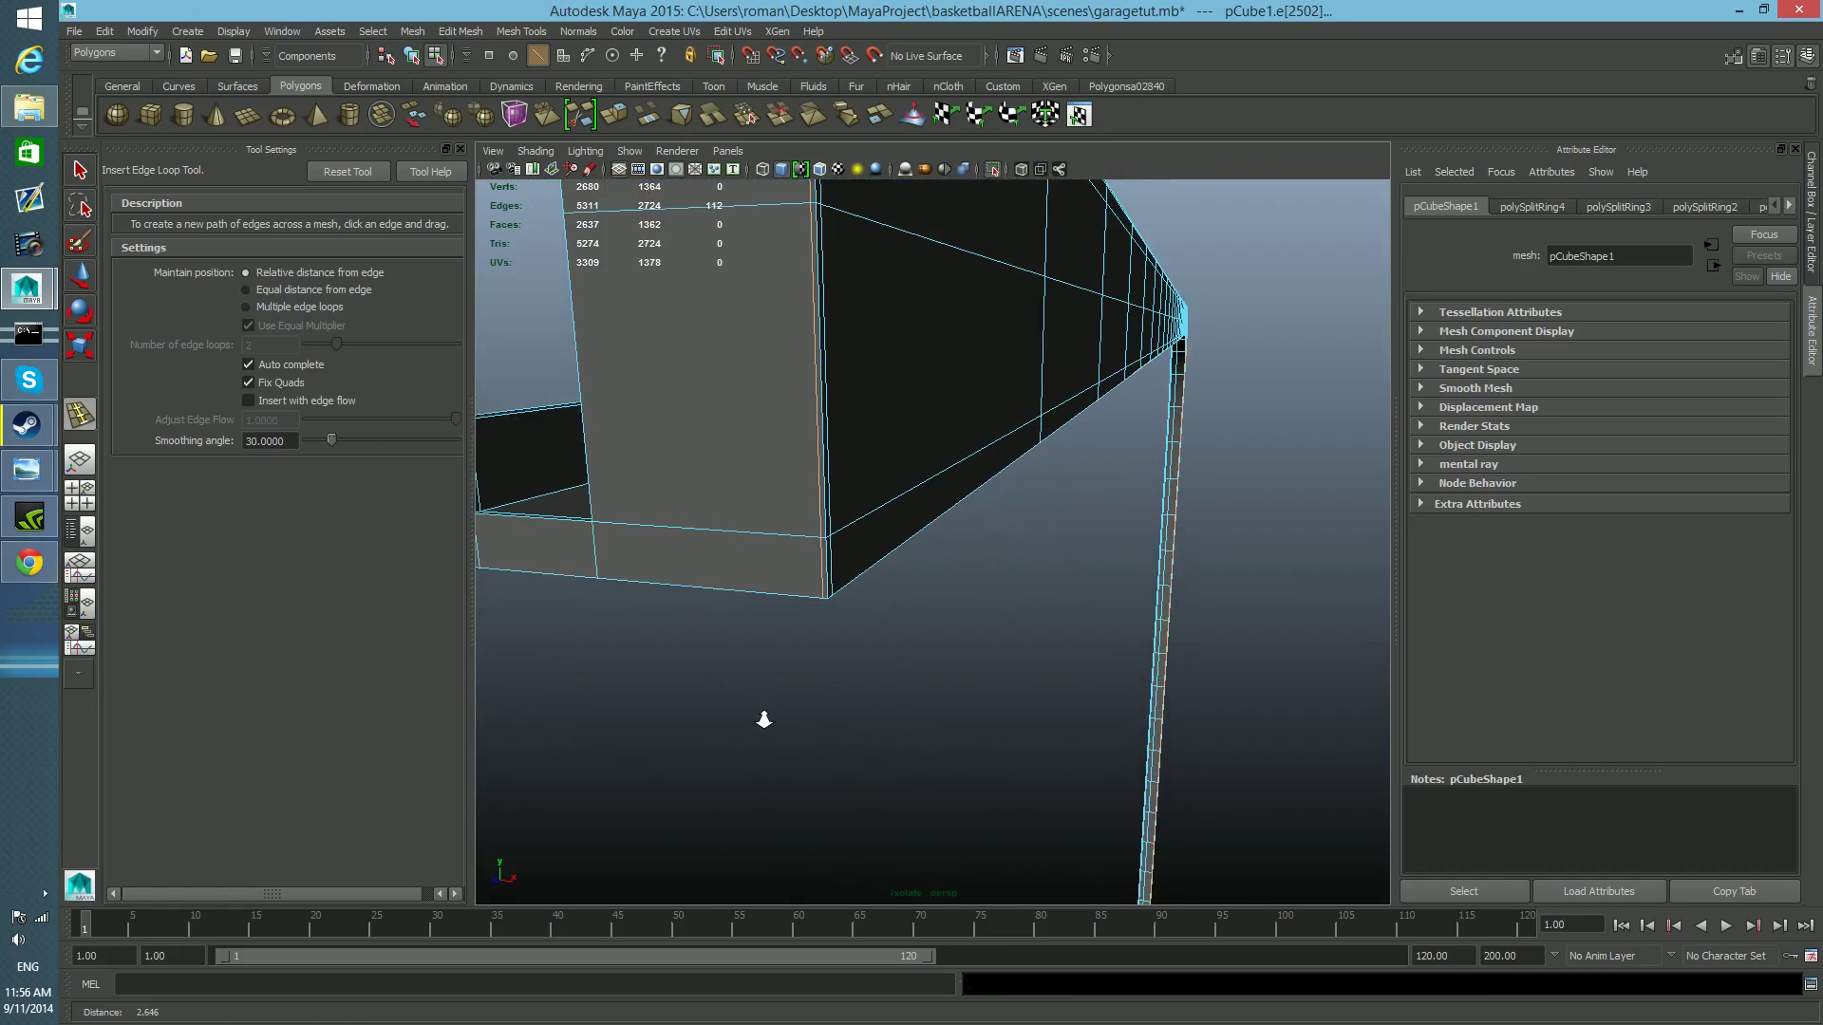
alt+drag(765, 721, 784, 682)
alt+middle_drag(1091, 559, 1035, 799)
scroll(1006, 724, up, 4)
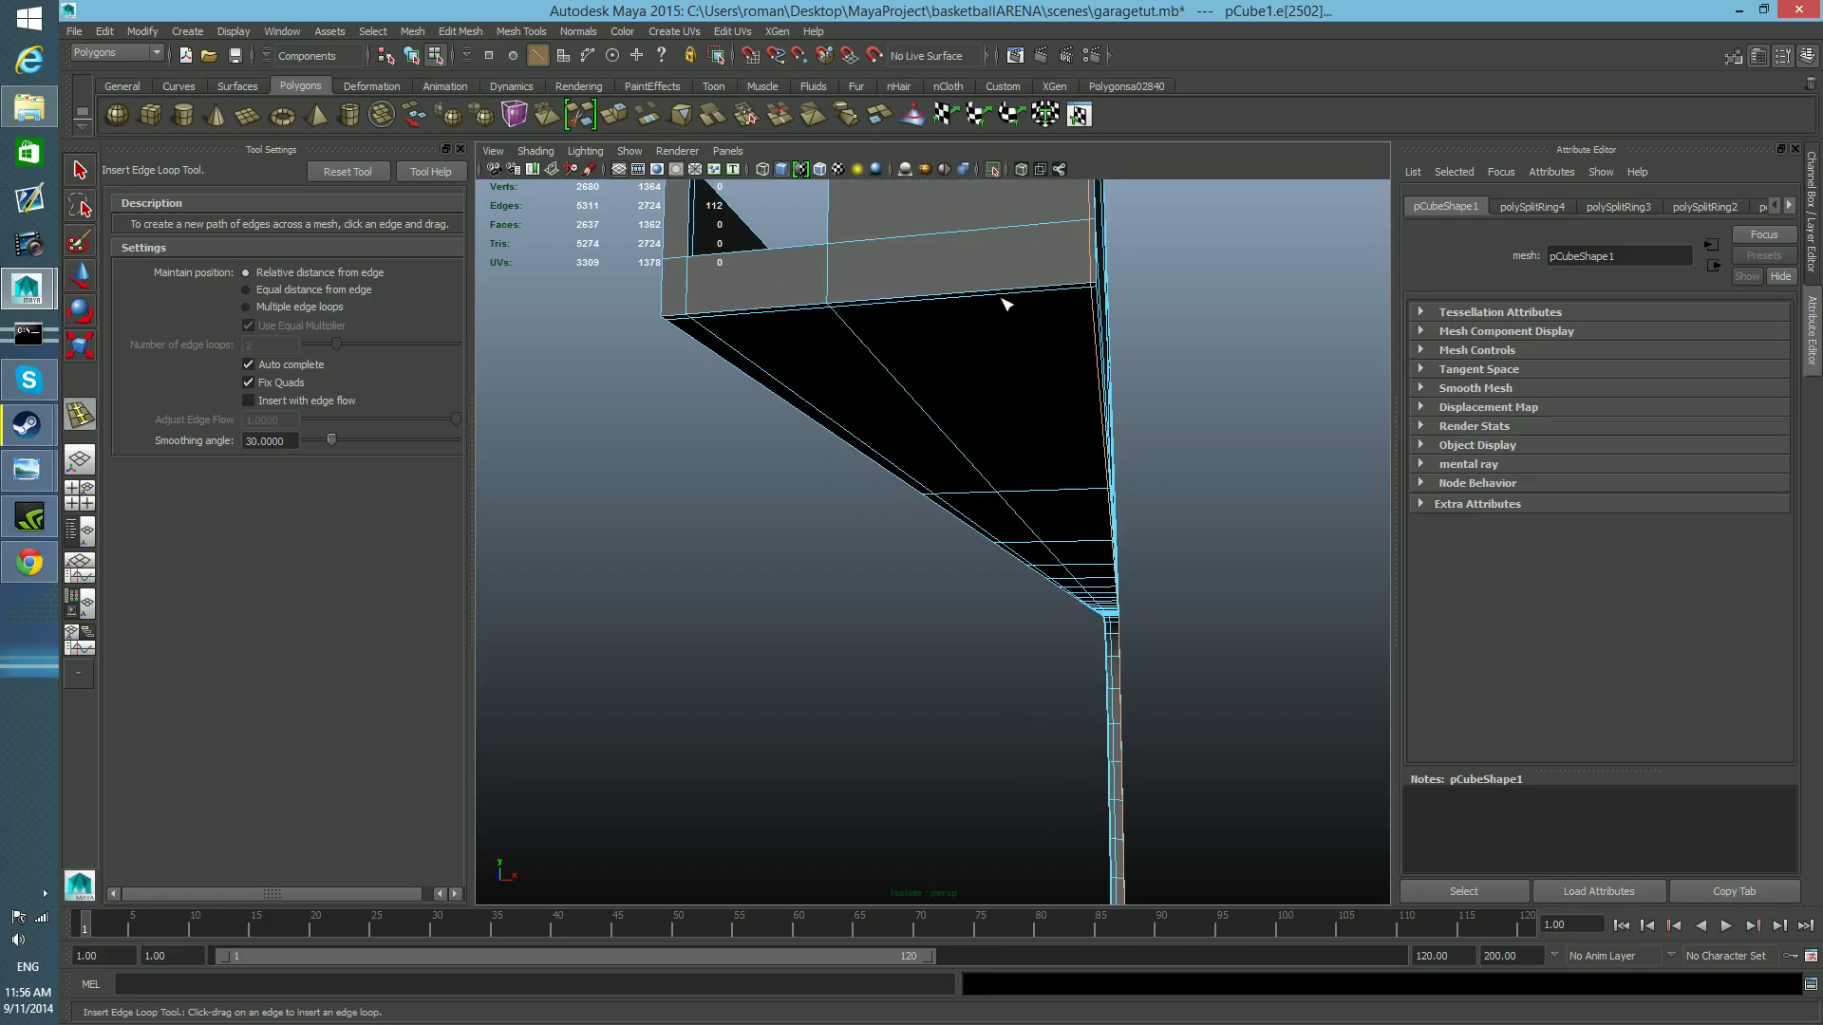
drag(1099, 262, 1096, 285)
drag(1096, 282, 1097, 282)
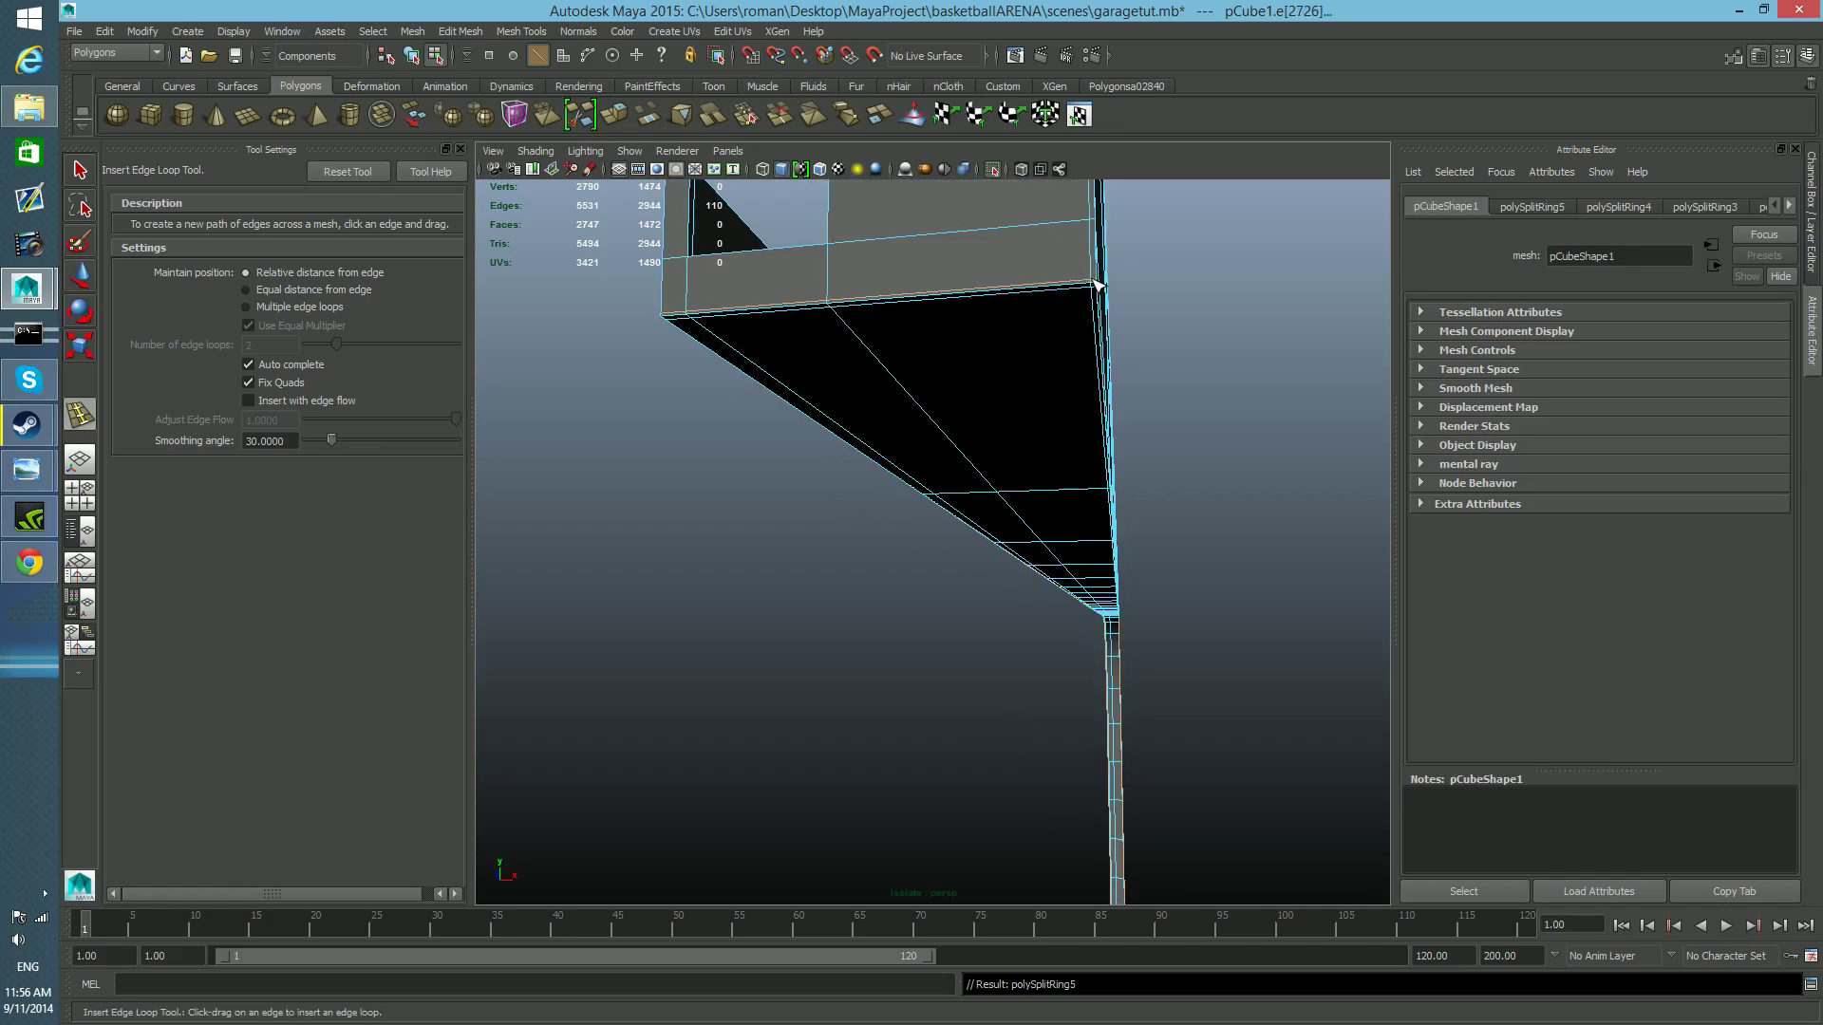
Check how the rail's open end displays up close, and open the perspective camera's attributes.
alt+drag(928, 465, 943, 482)
alt+drag(1081, 519, 1080, 595)
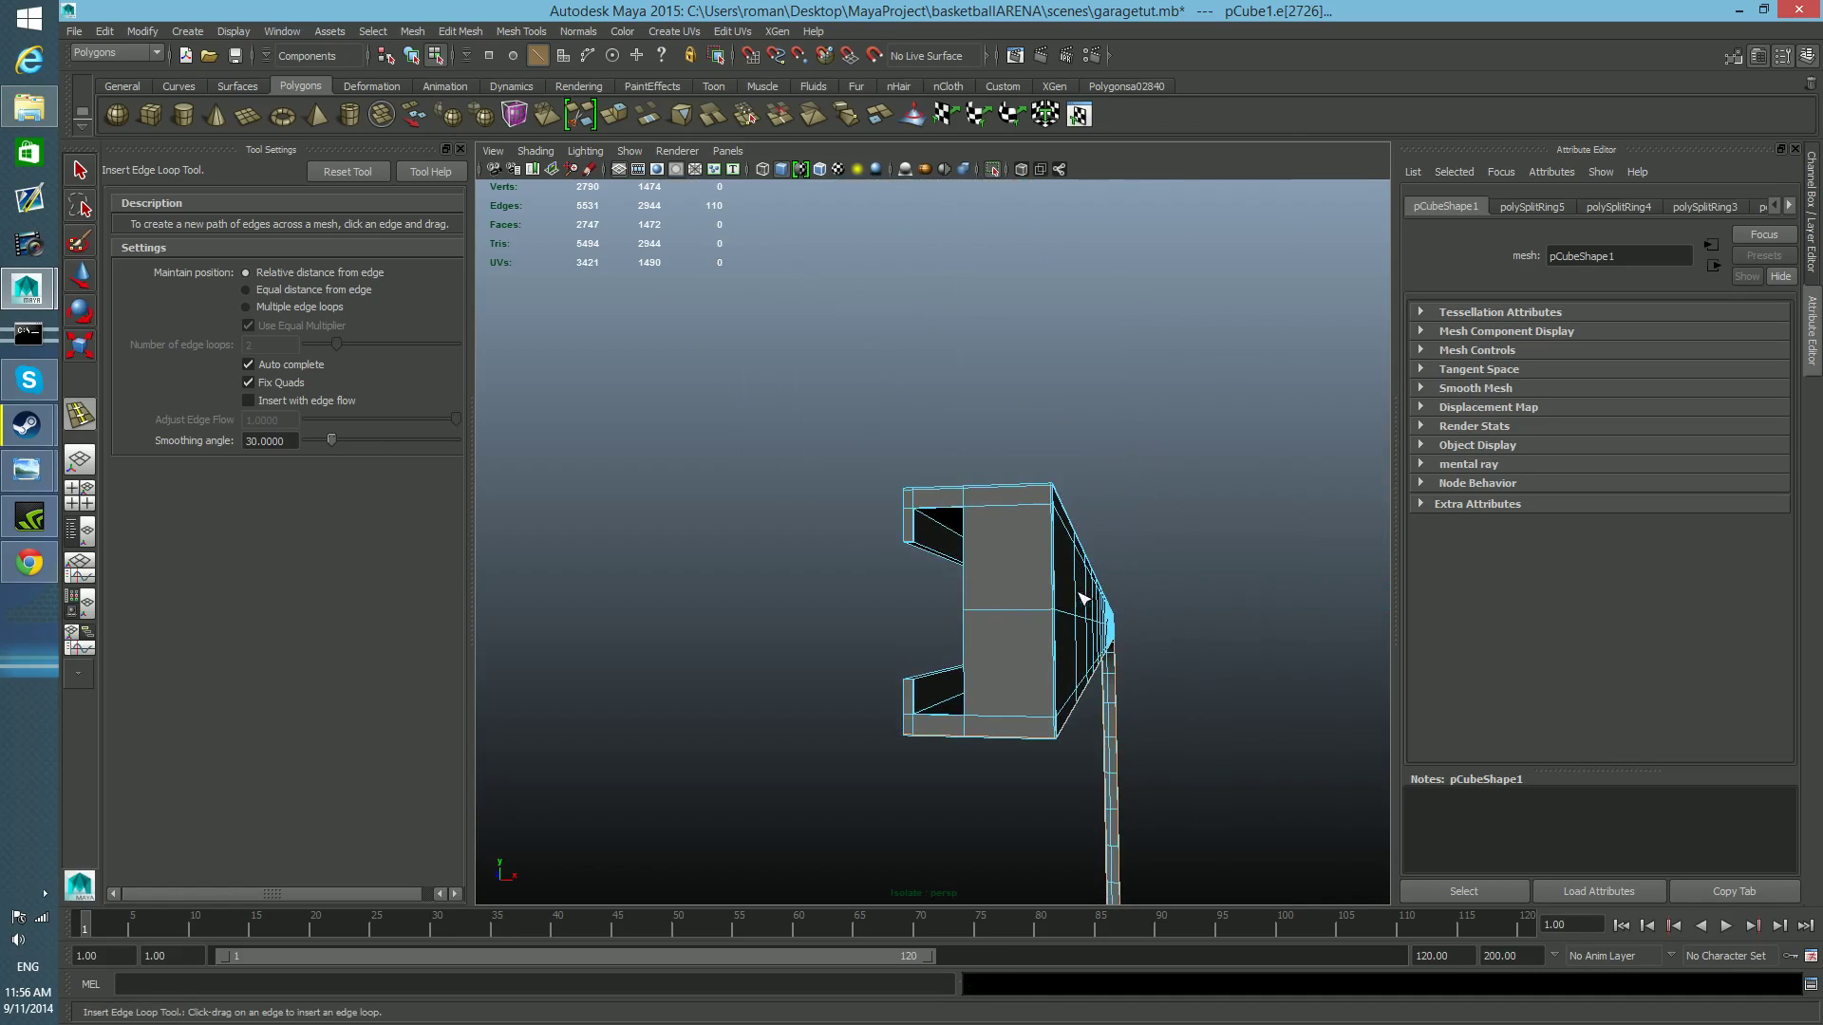
alt+right_drag(1025, 725, 1084, 700)
alt+middle_drag(1164, 570, 1164, 573)
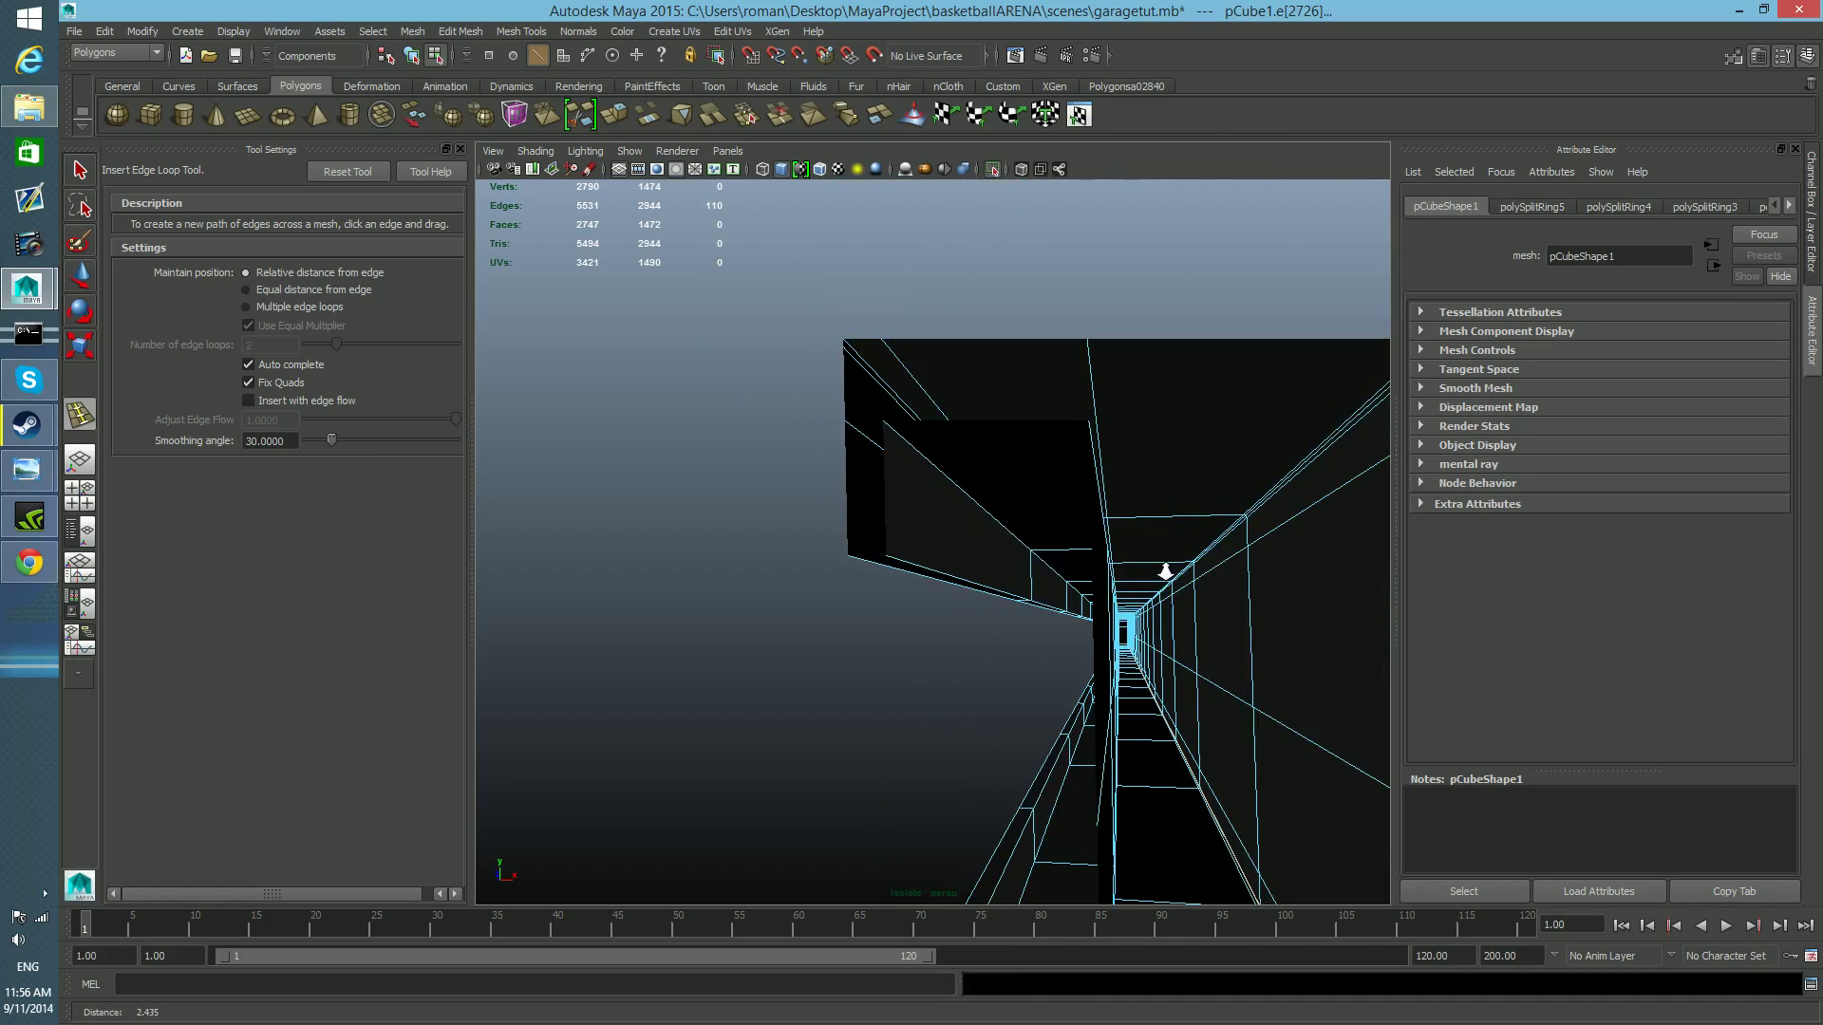
alt+right_drag(1163, 570, 1001, 576)
alt+middle_drag(982, 531, 1009, 546)
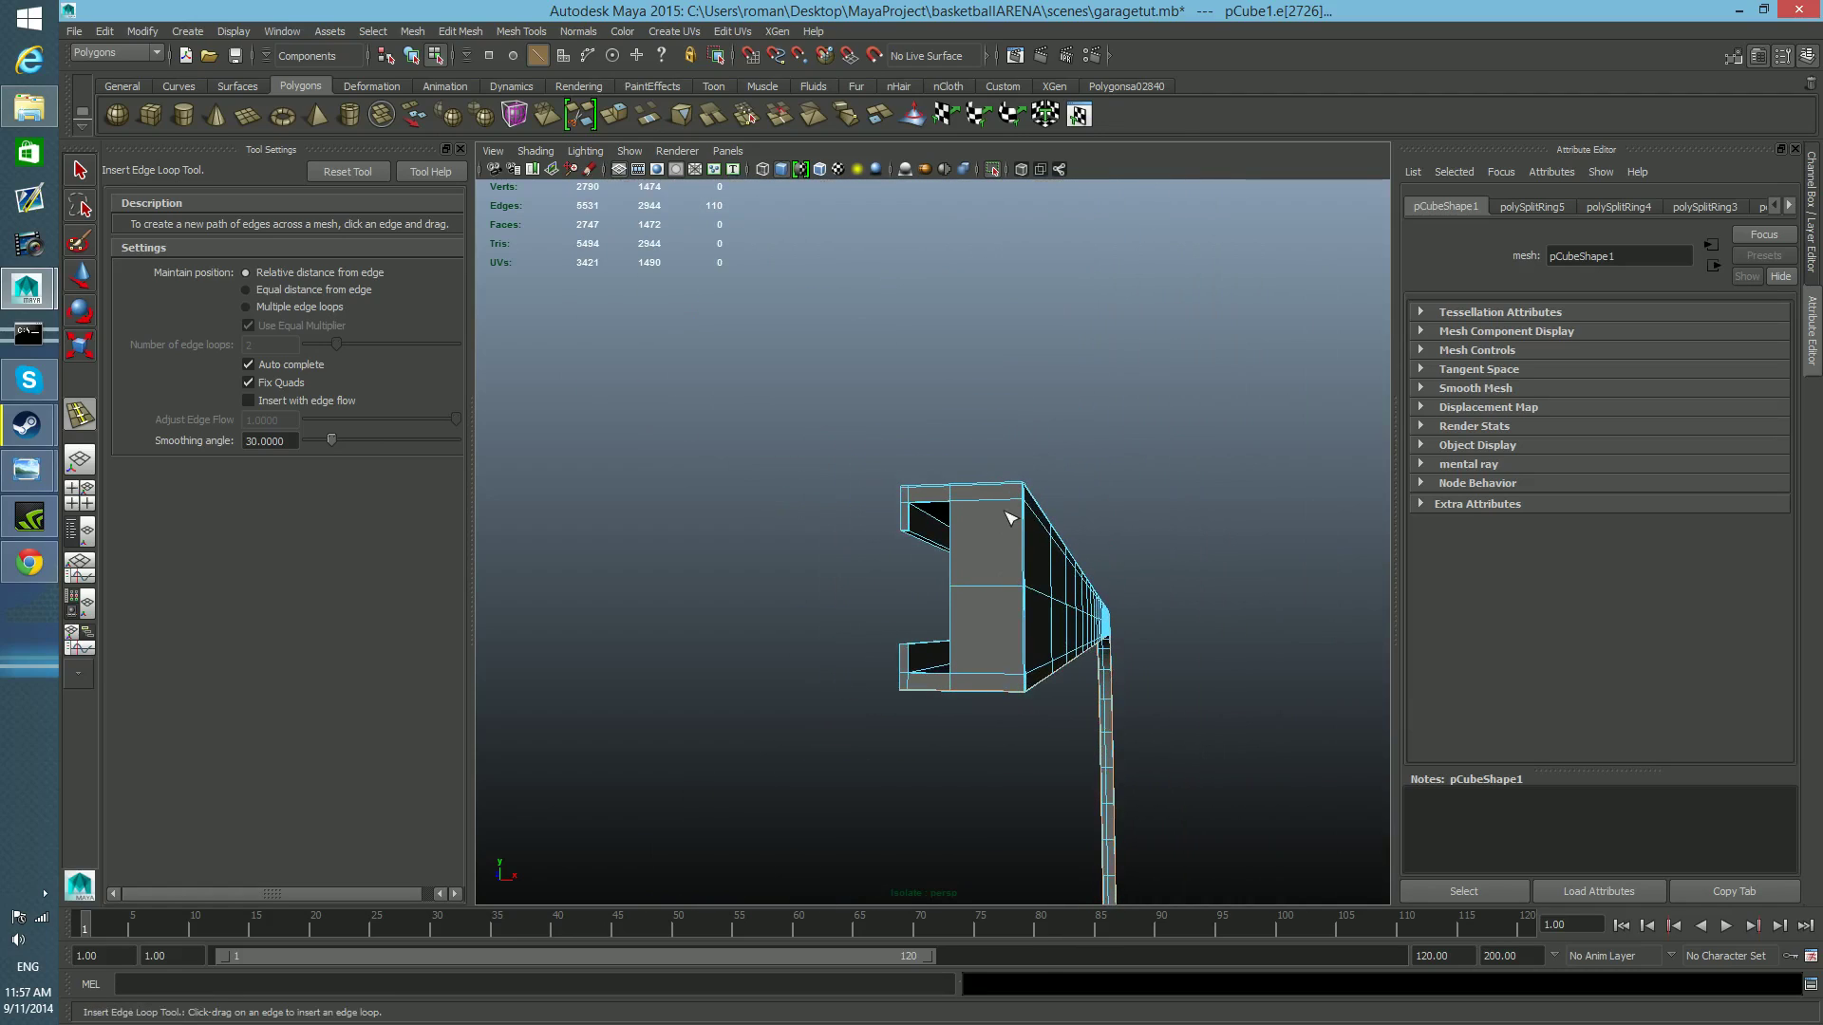
click(498, 169)
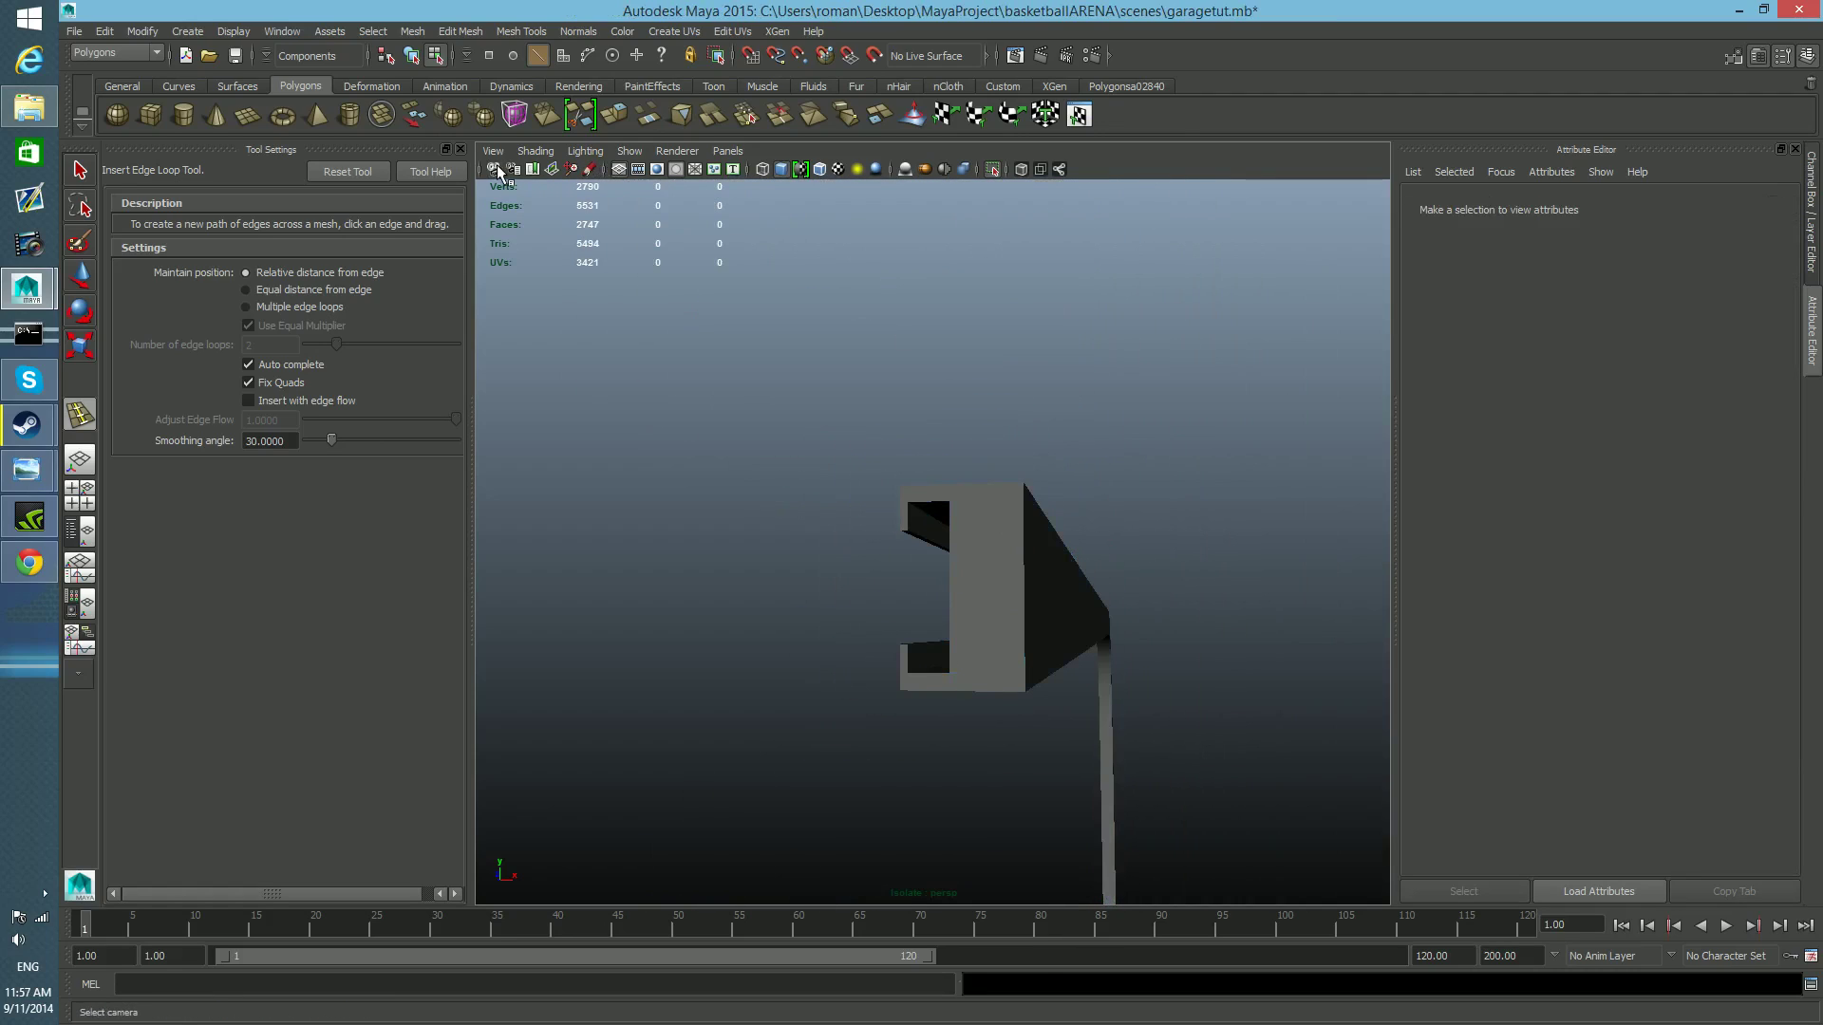
click(494, 151)
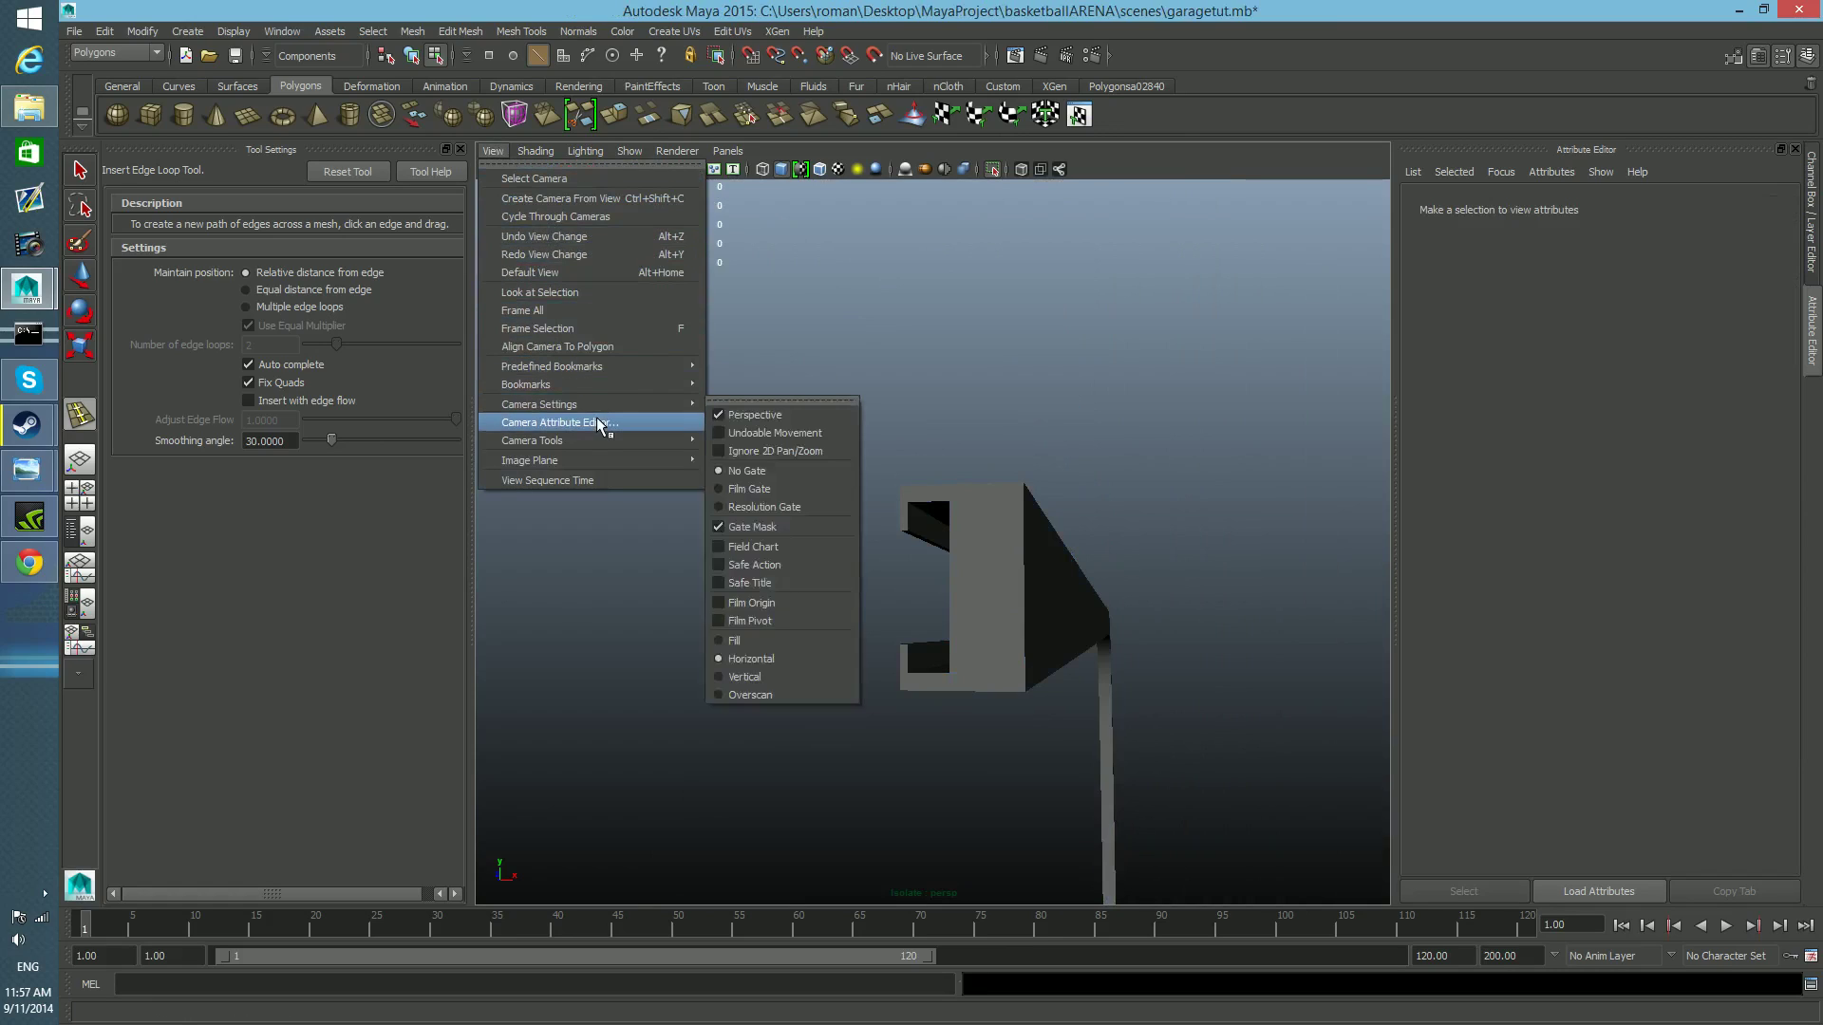
click(584, 424)
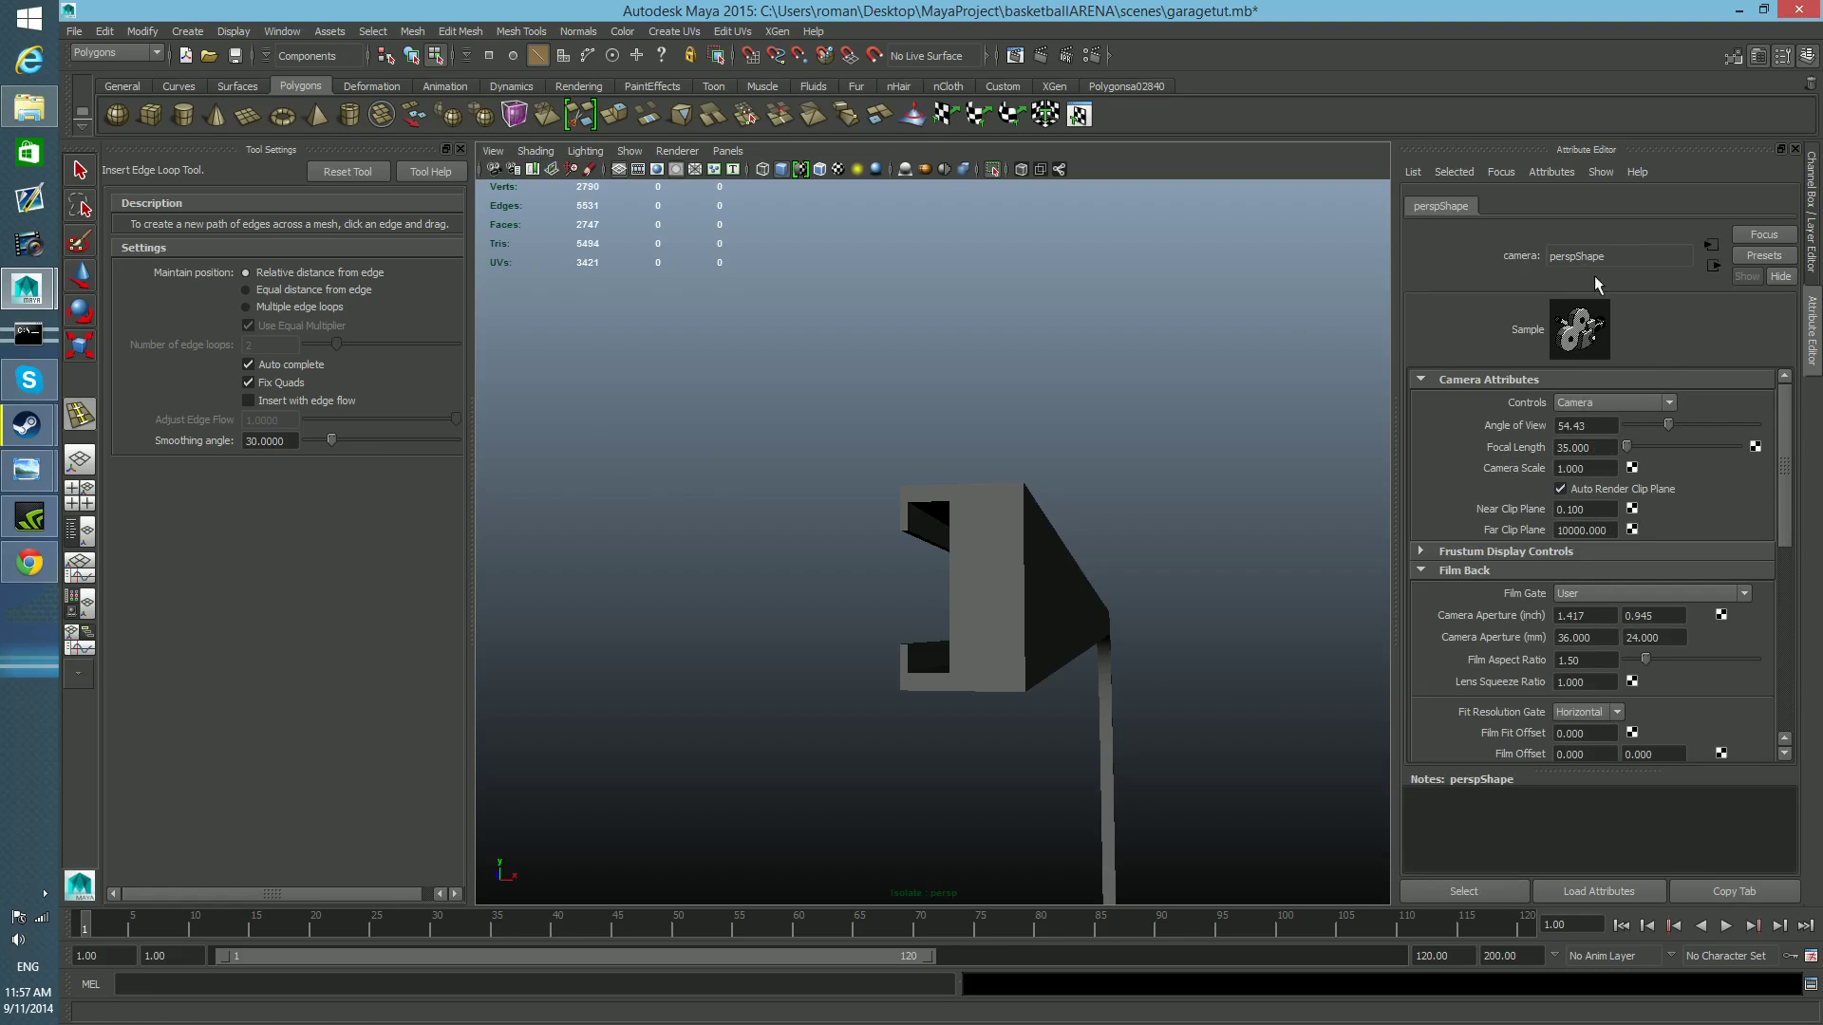
Set the perspective camera's near clip plane to 0.001 so the rail's end is not cut off up close.
scroll(1558, 621, down, 2)
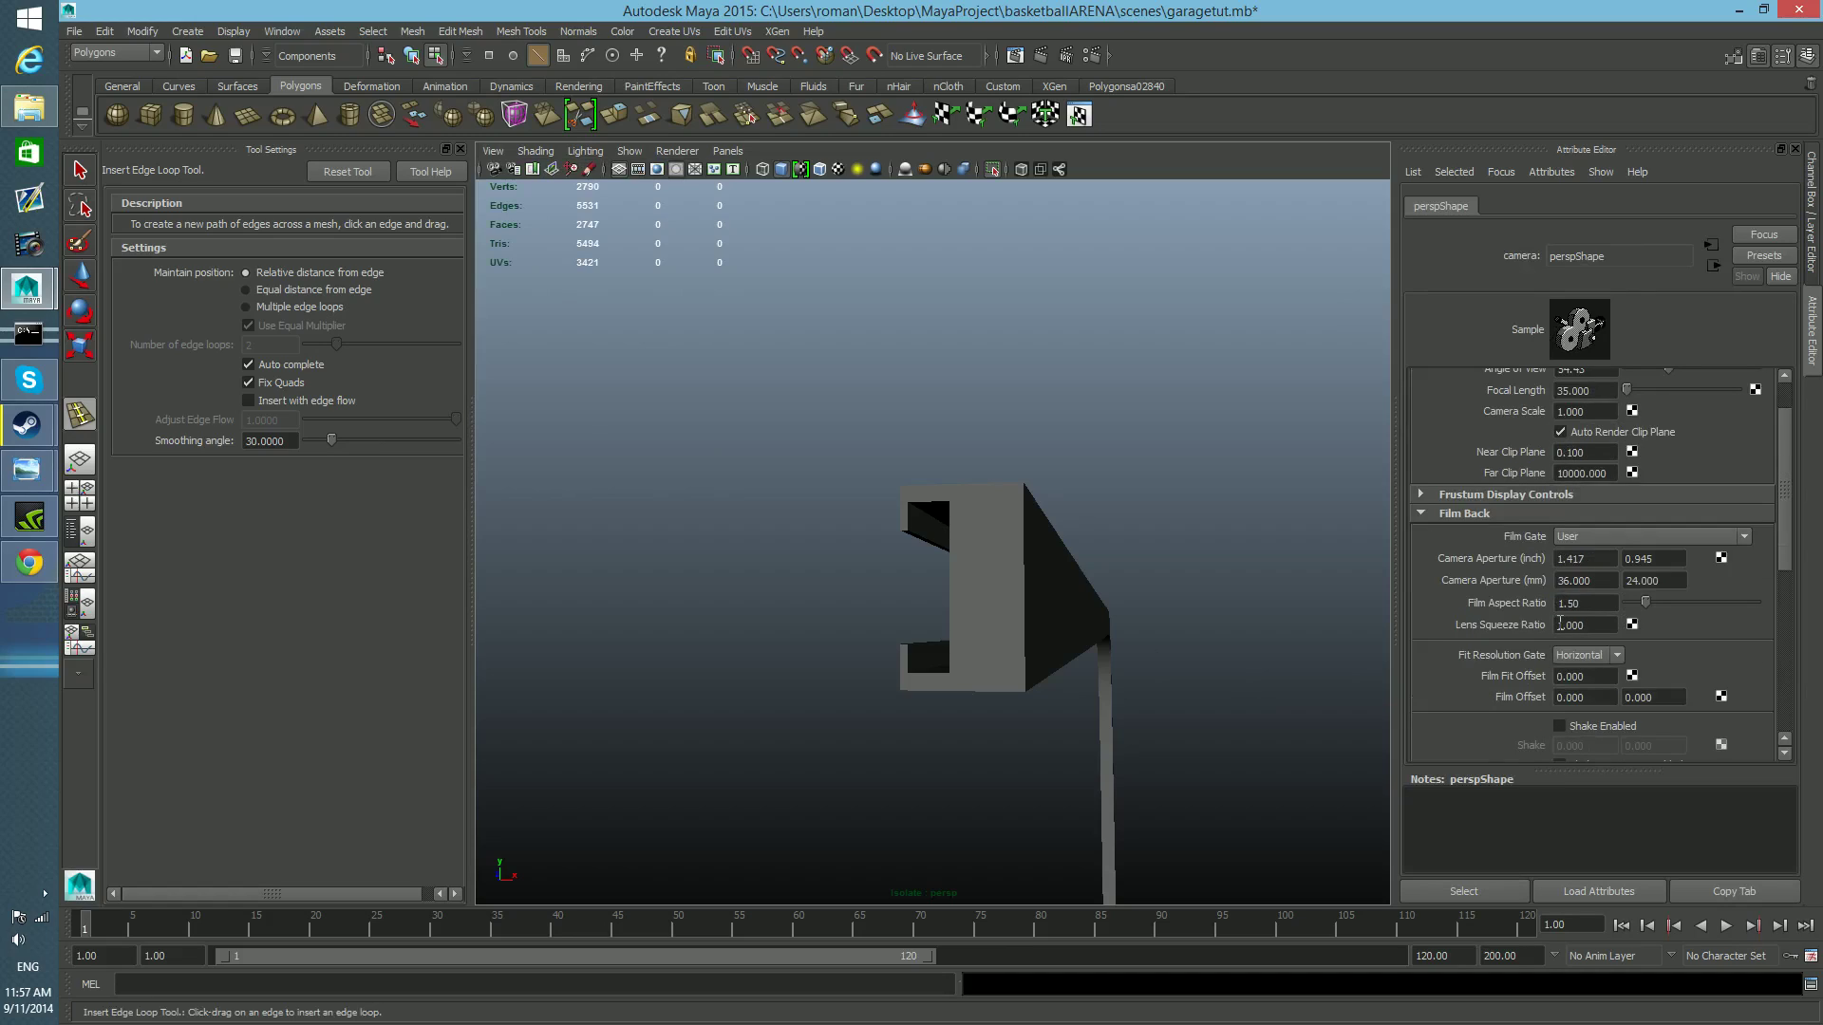
scroll(1583, 605, up, 2)
drag(1596, 513, 1527, 516)
alt+right_drag(1201, 570, 1243, 602)
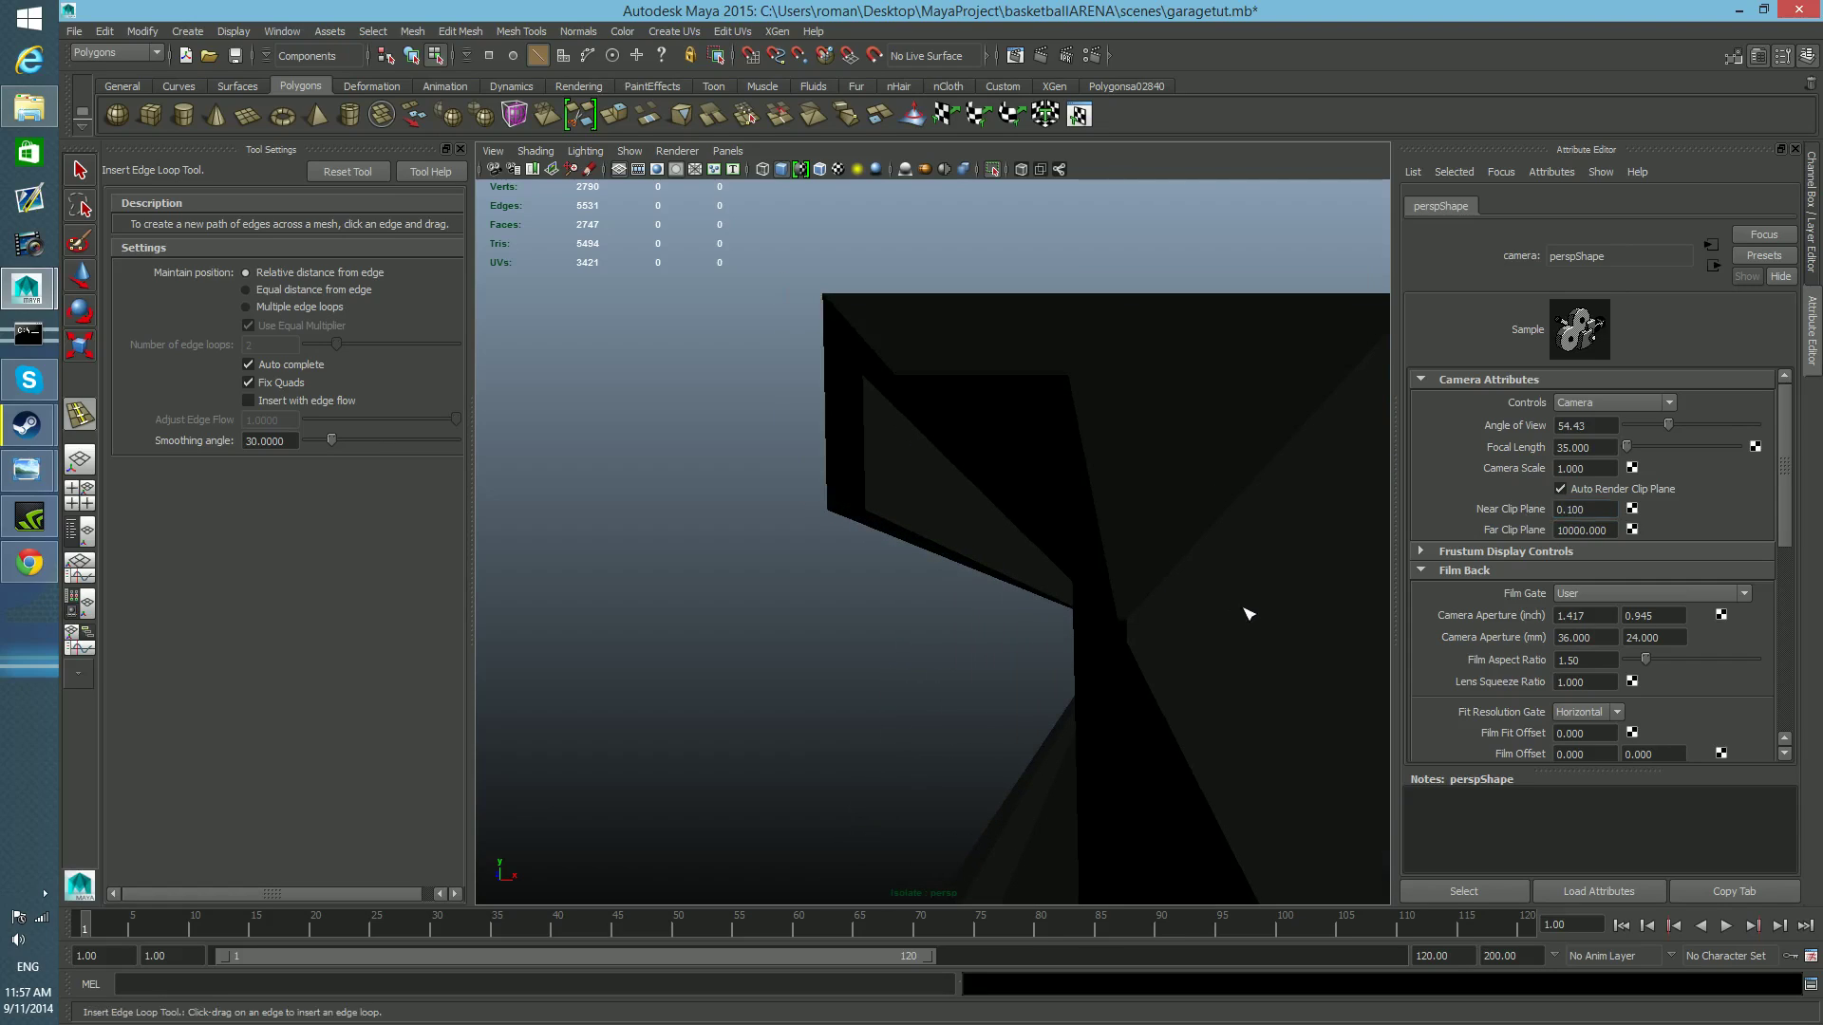
alt+middle_drag(1244, 607, 1237, 606)
alt+right_drag(1237, 606, 1230, 607)
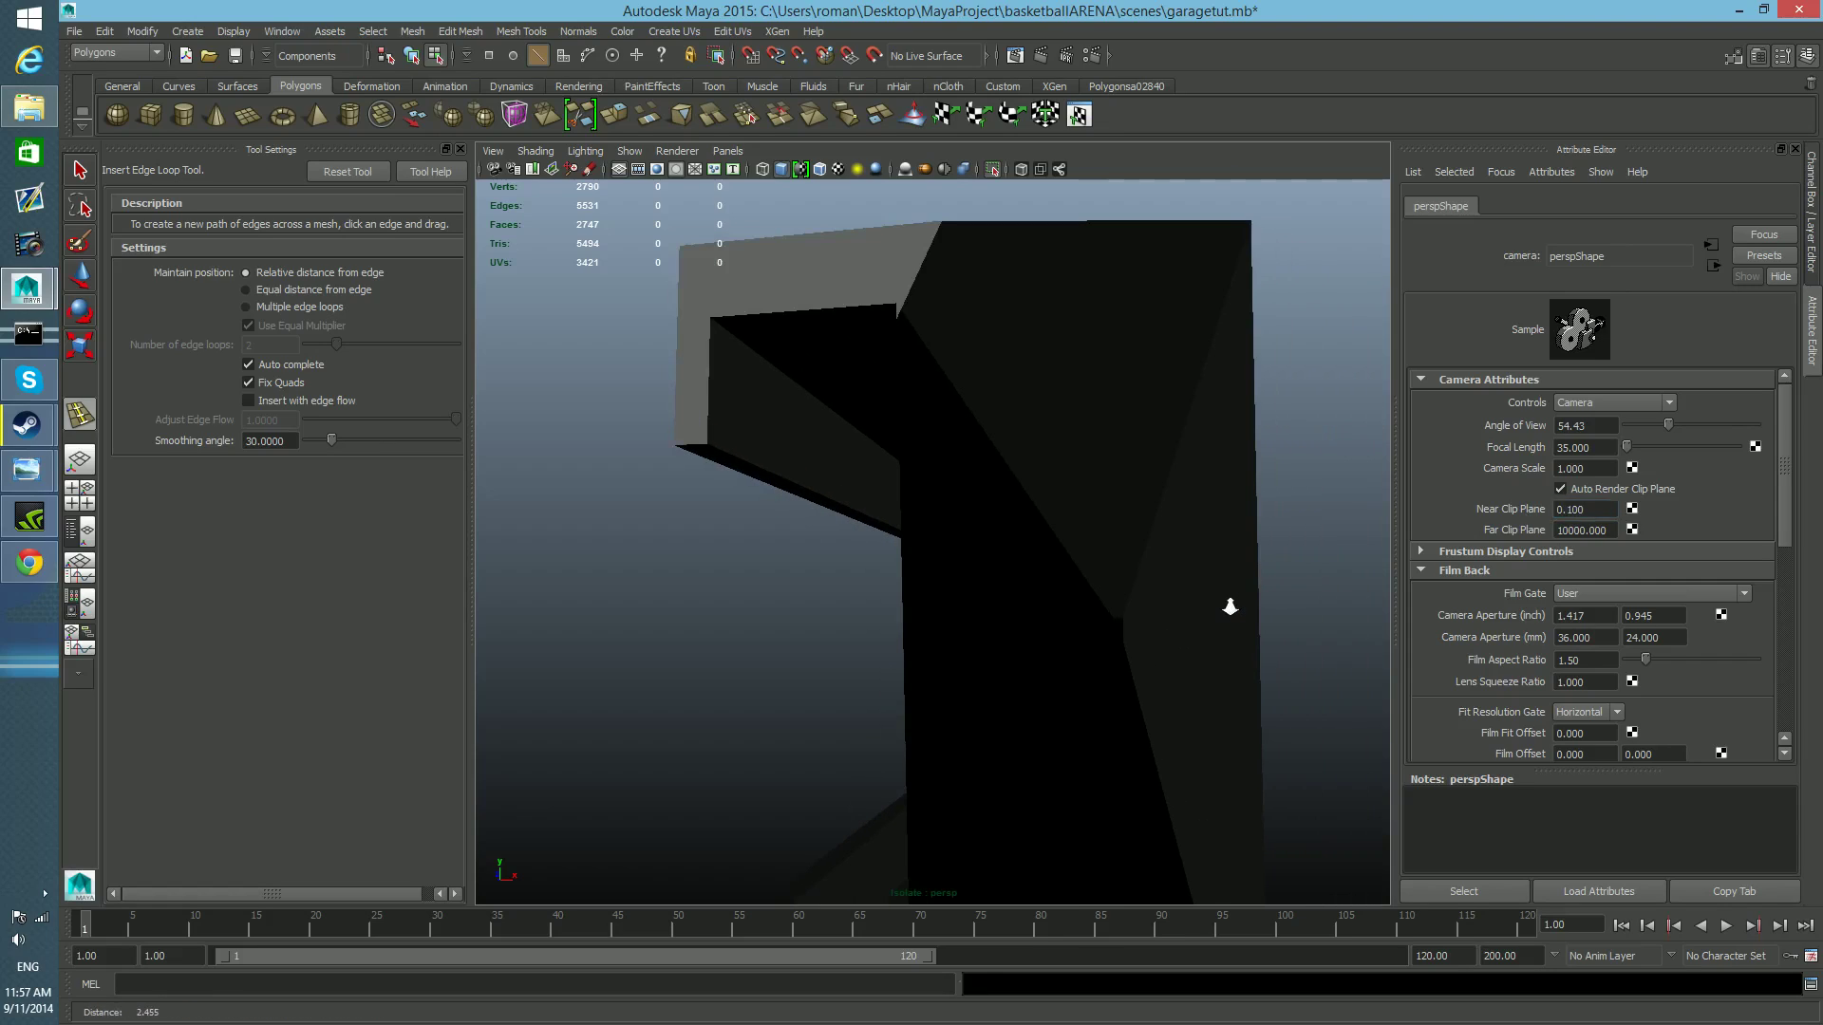
click(1581, 509)
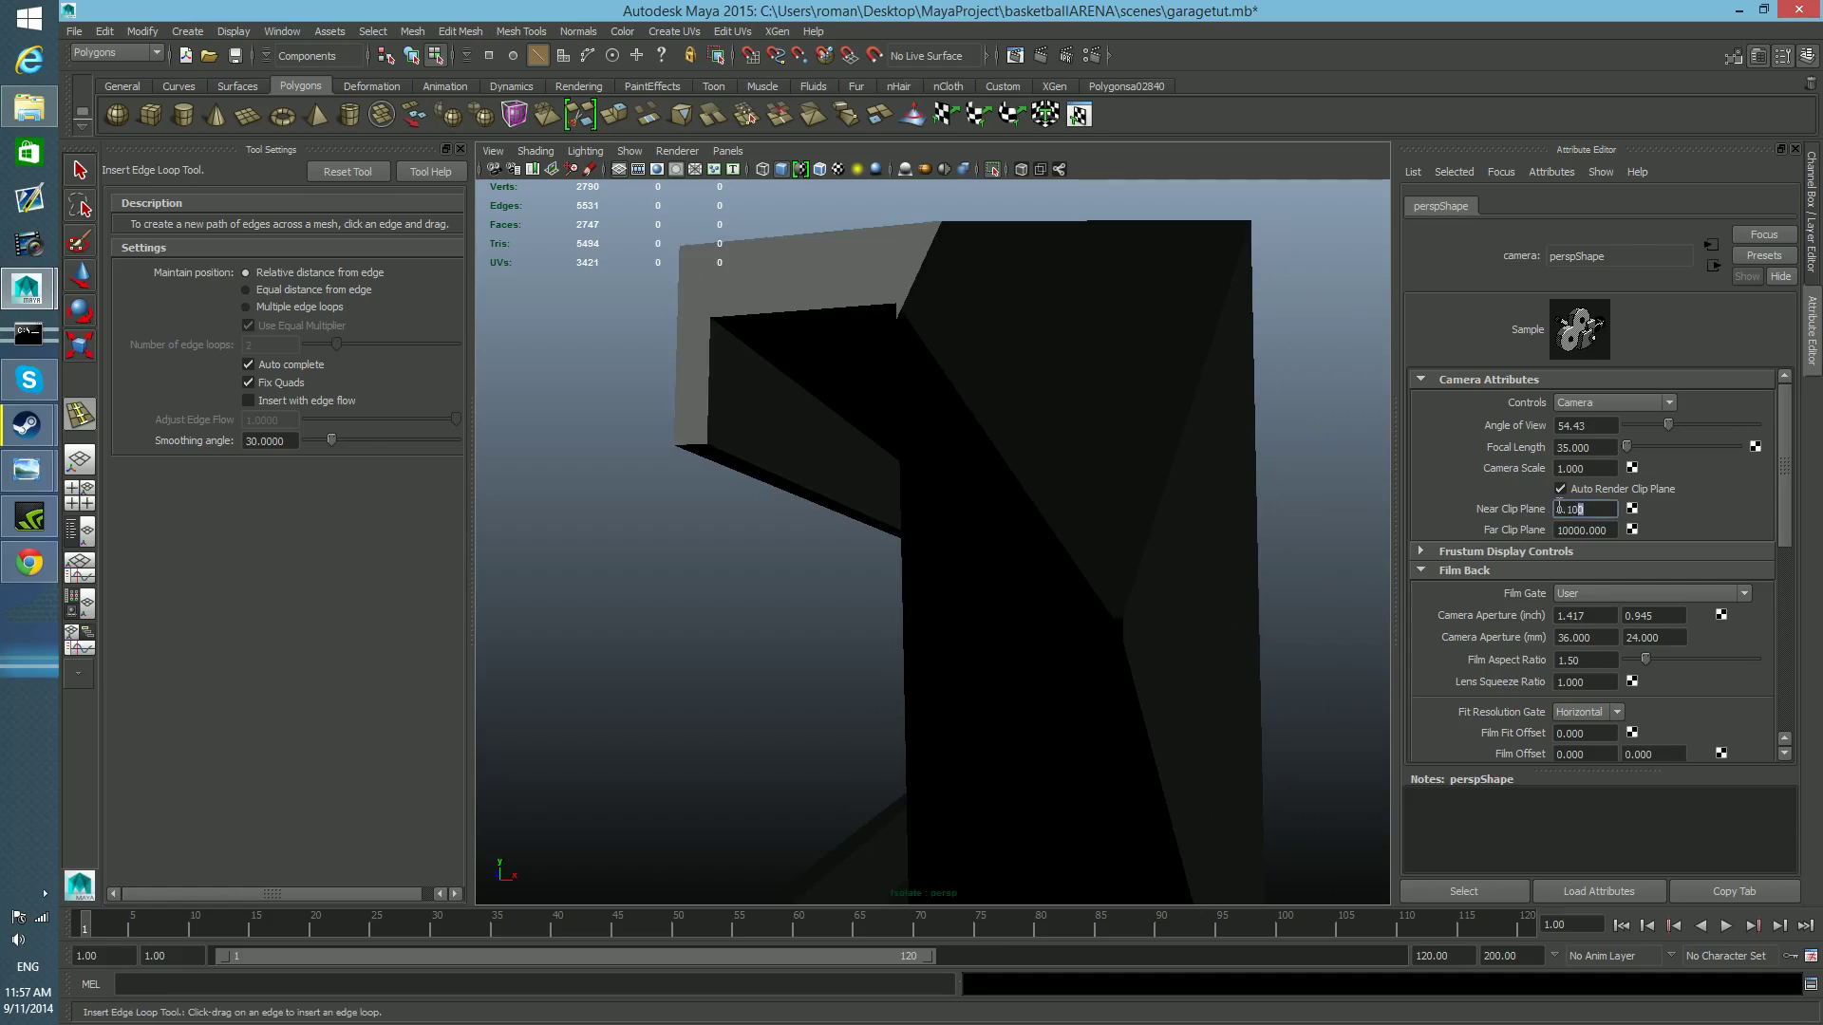
text(0)
key(Return)
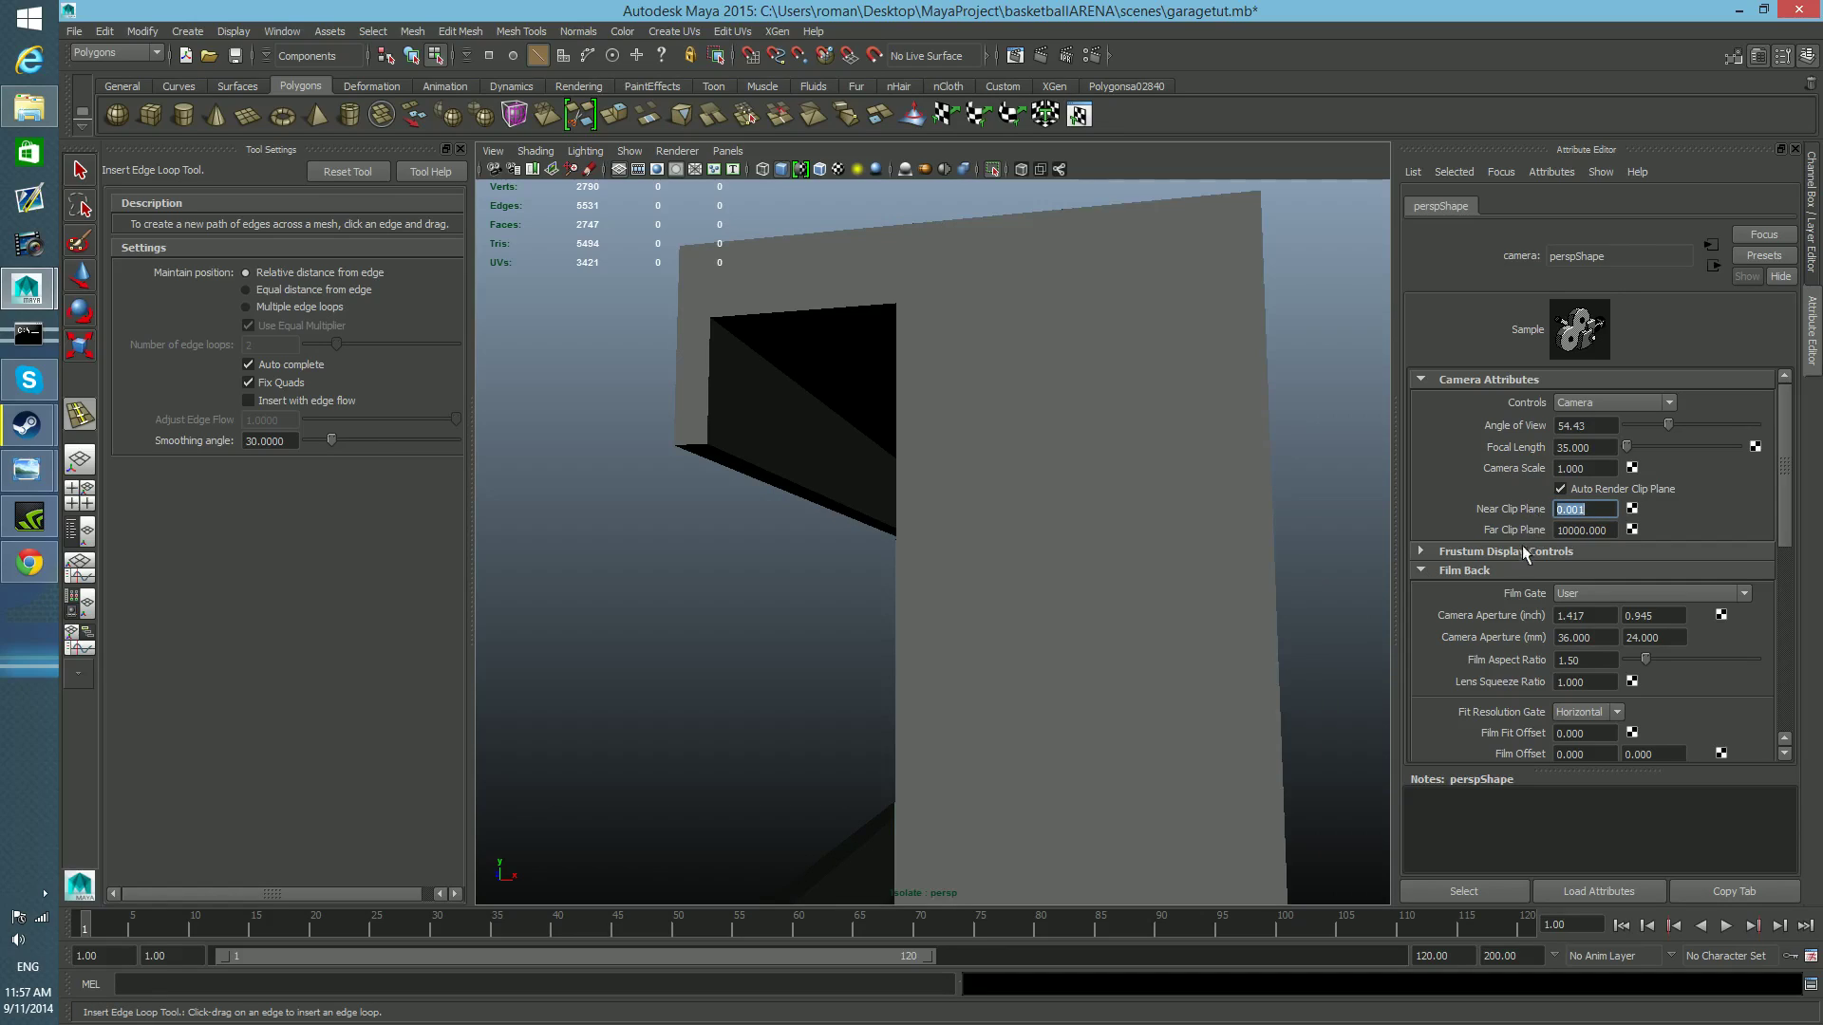
Reselect the rail and insert lengthwise edge loops just below and just above the line where the lower flange meets the web.
click(79, 170)
click(1156, 558)
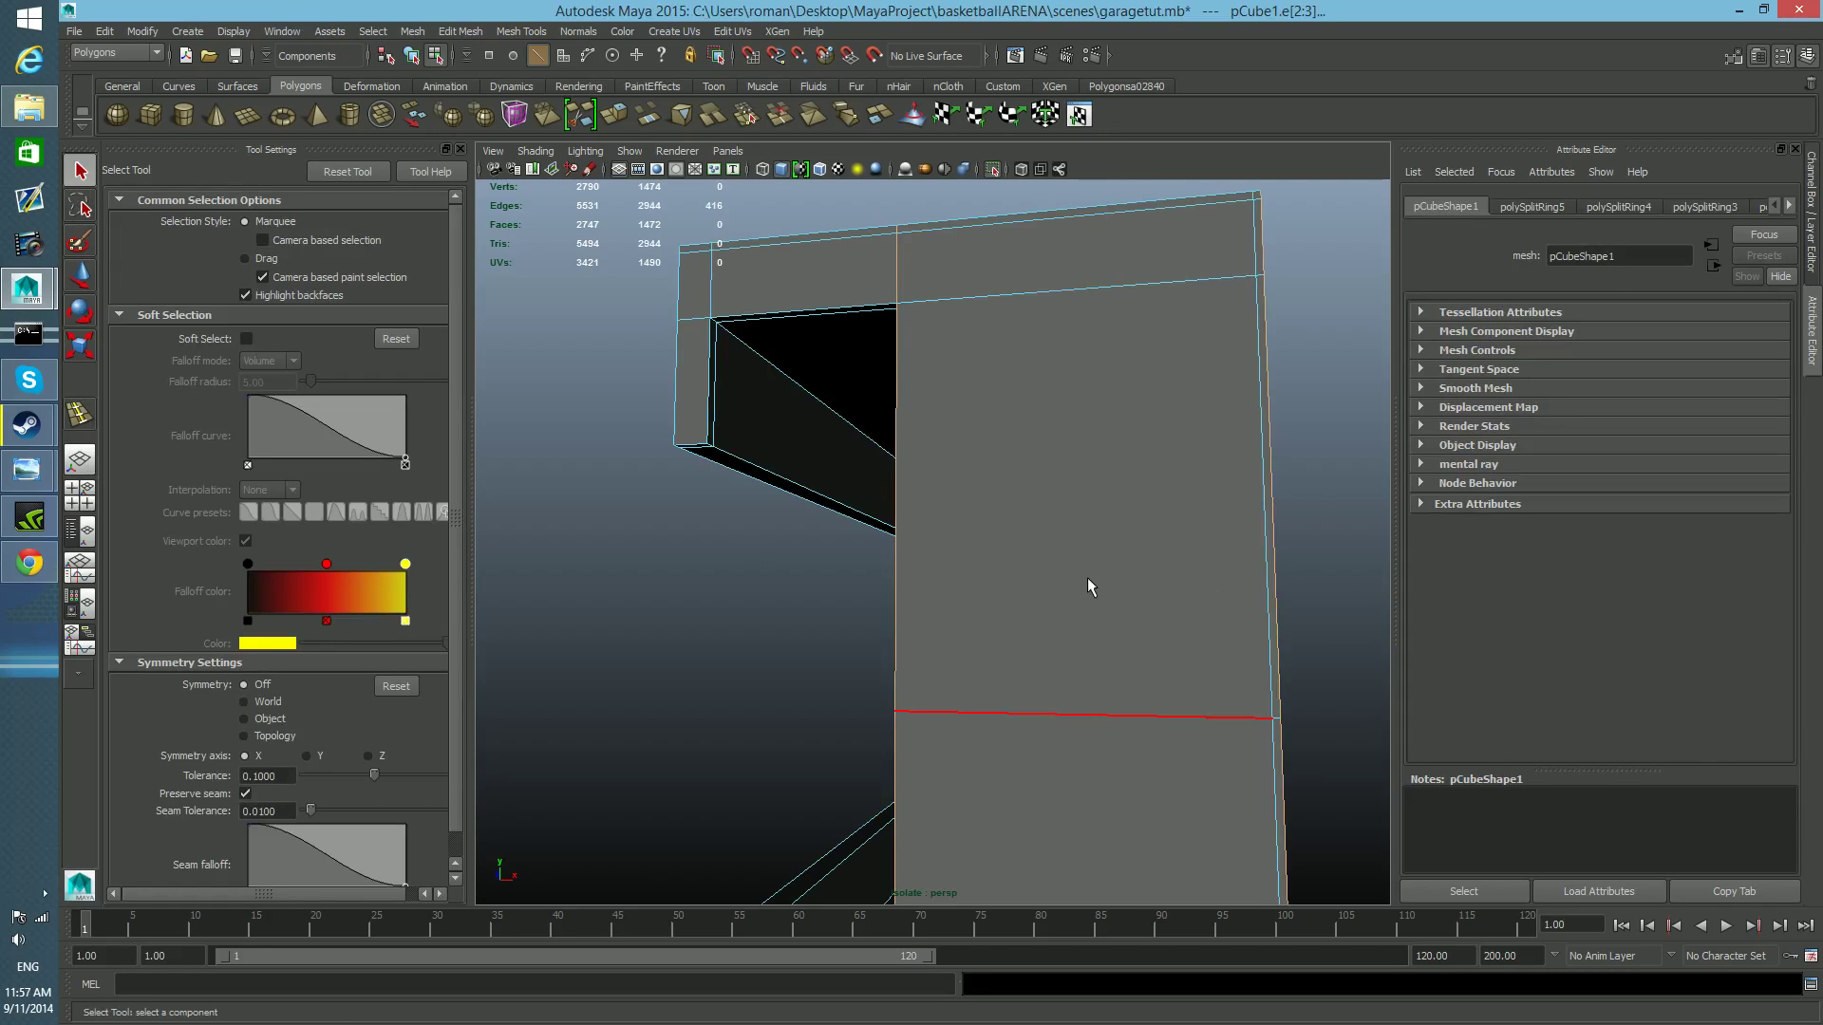
alt+middle_drag(1124, 664, 1119, 639)
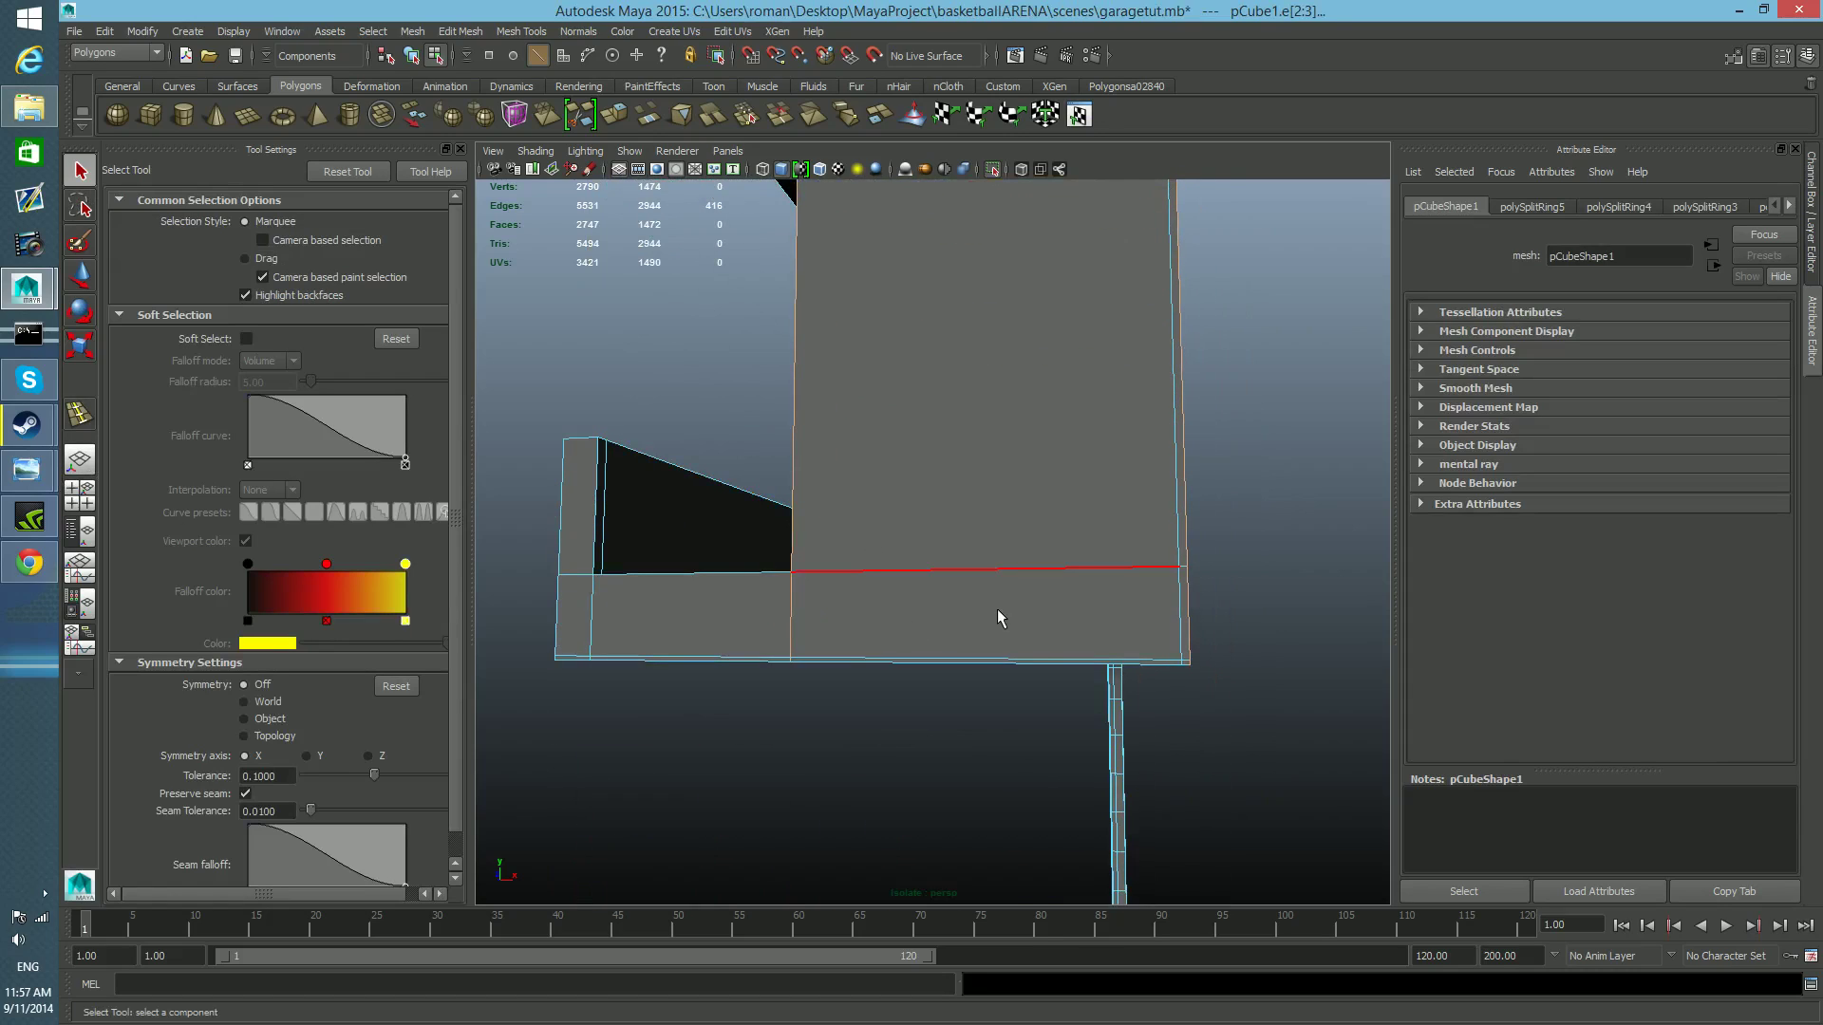
key(F8)
shift+right_drag(1067, 597, 997, 610)
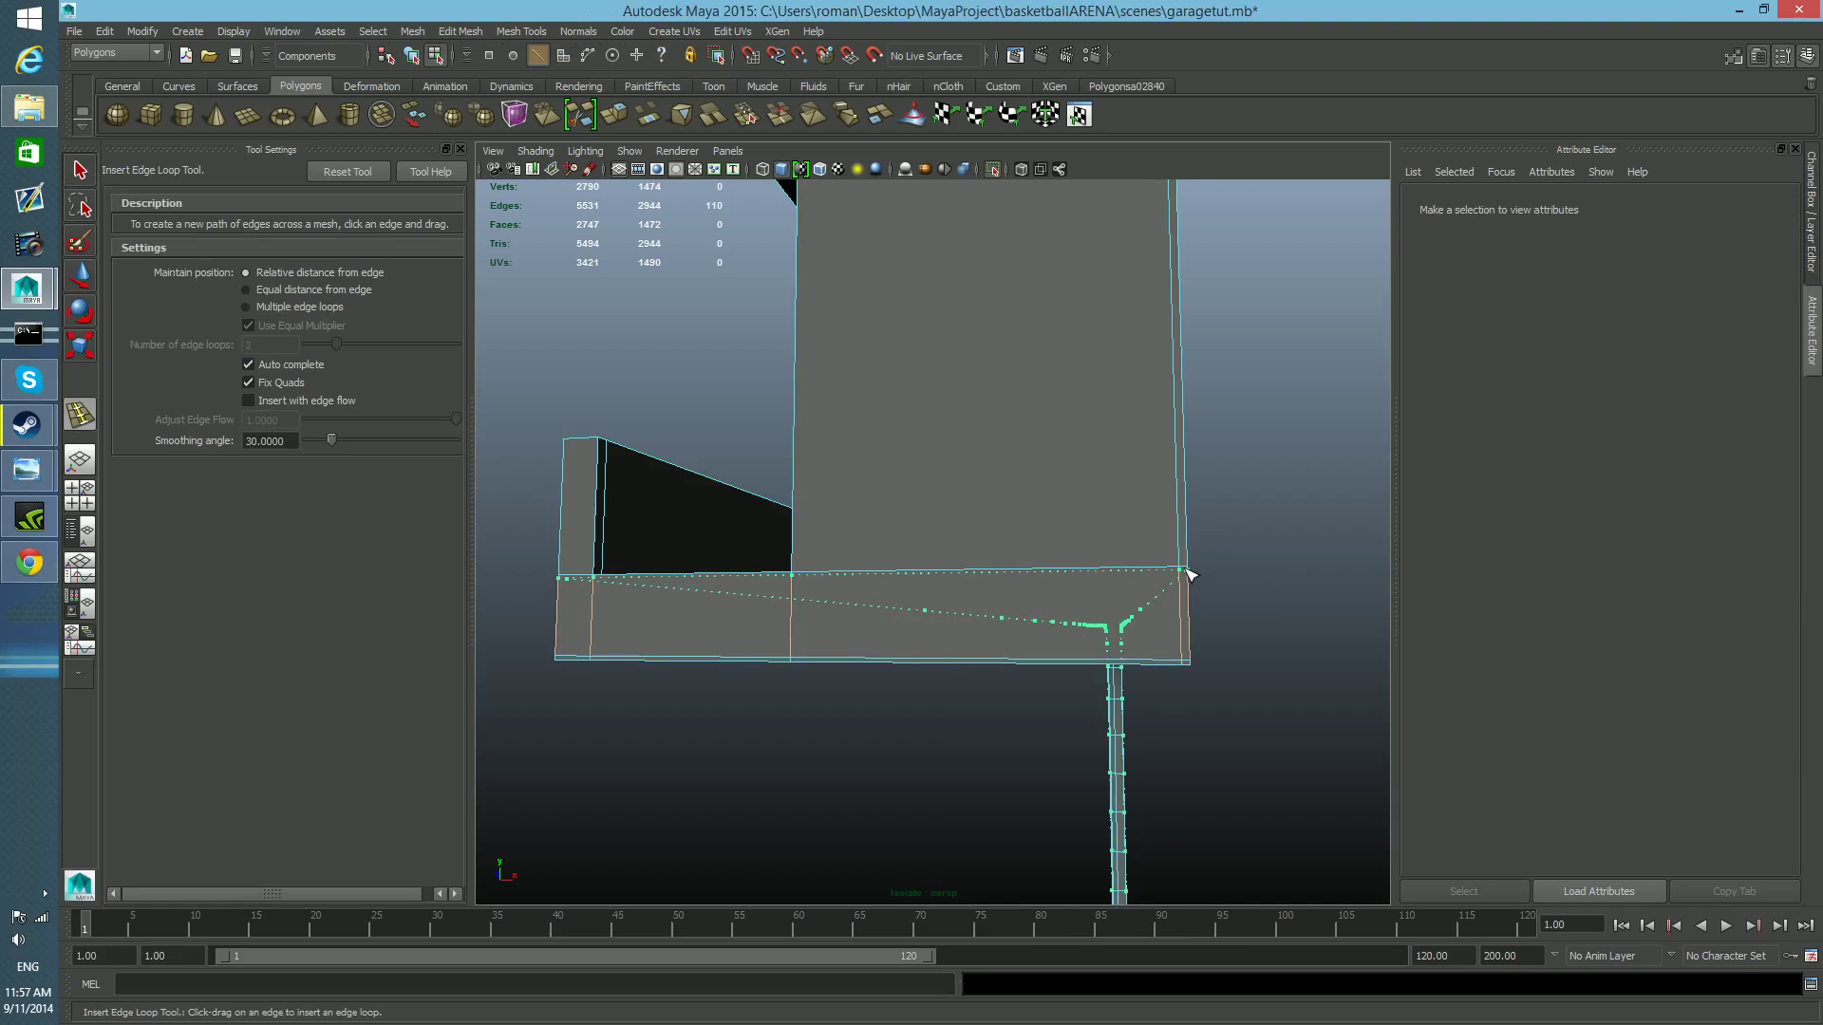
drag(1189, 573, 1183, 572)
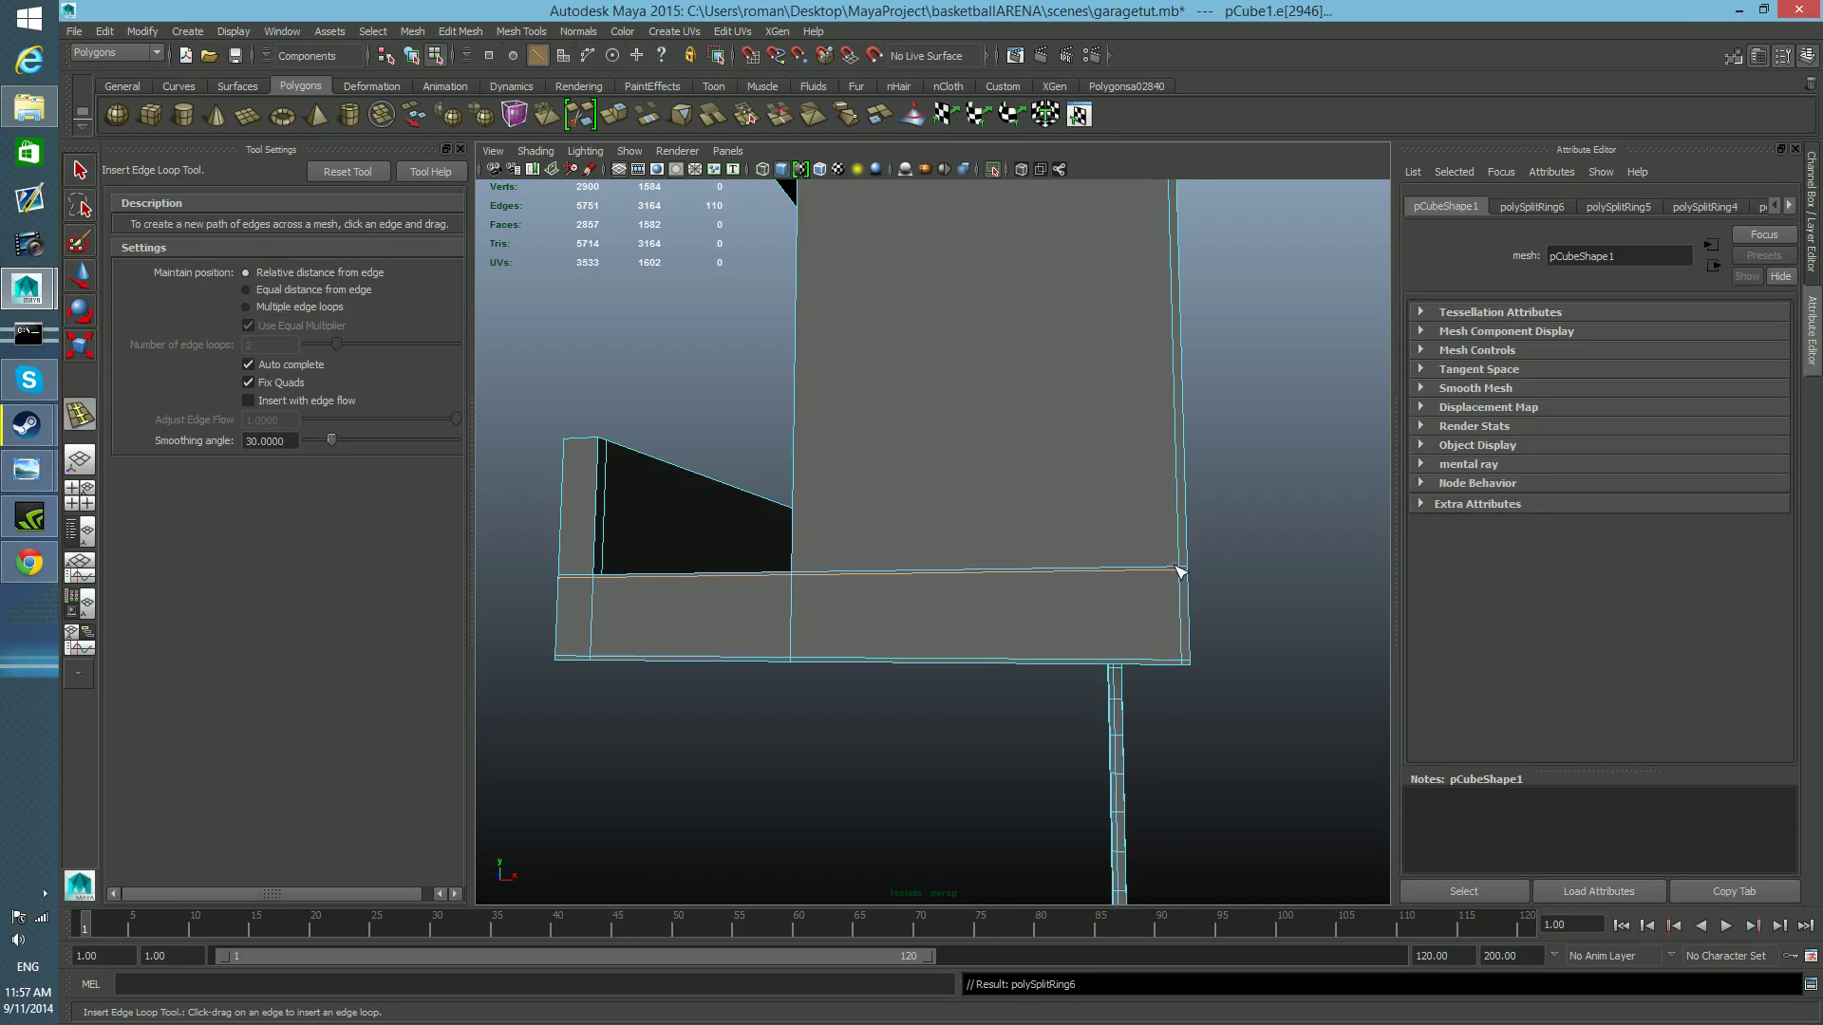
key(ctrl+z)
drag(1191, 536, 1189, 563)
alt+drag(983, 646, 1005, 649)
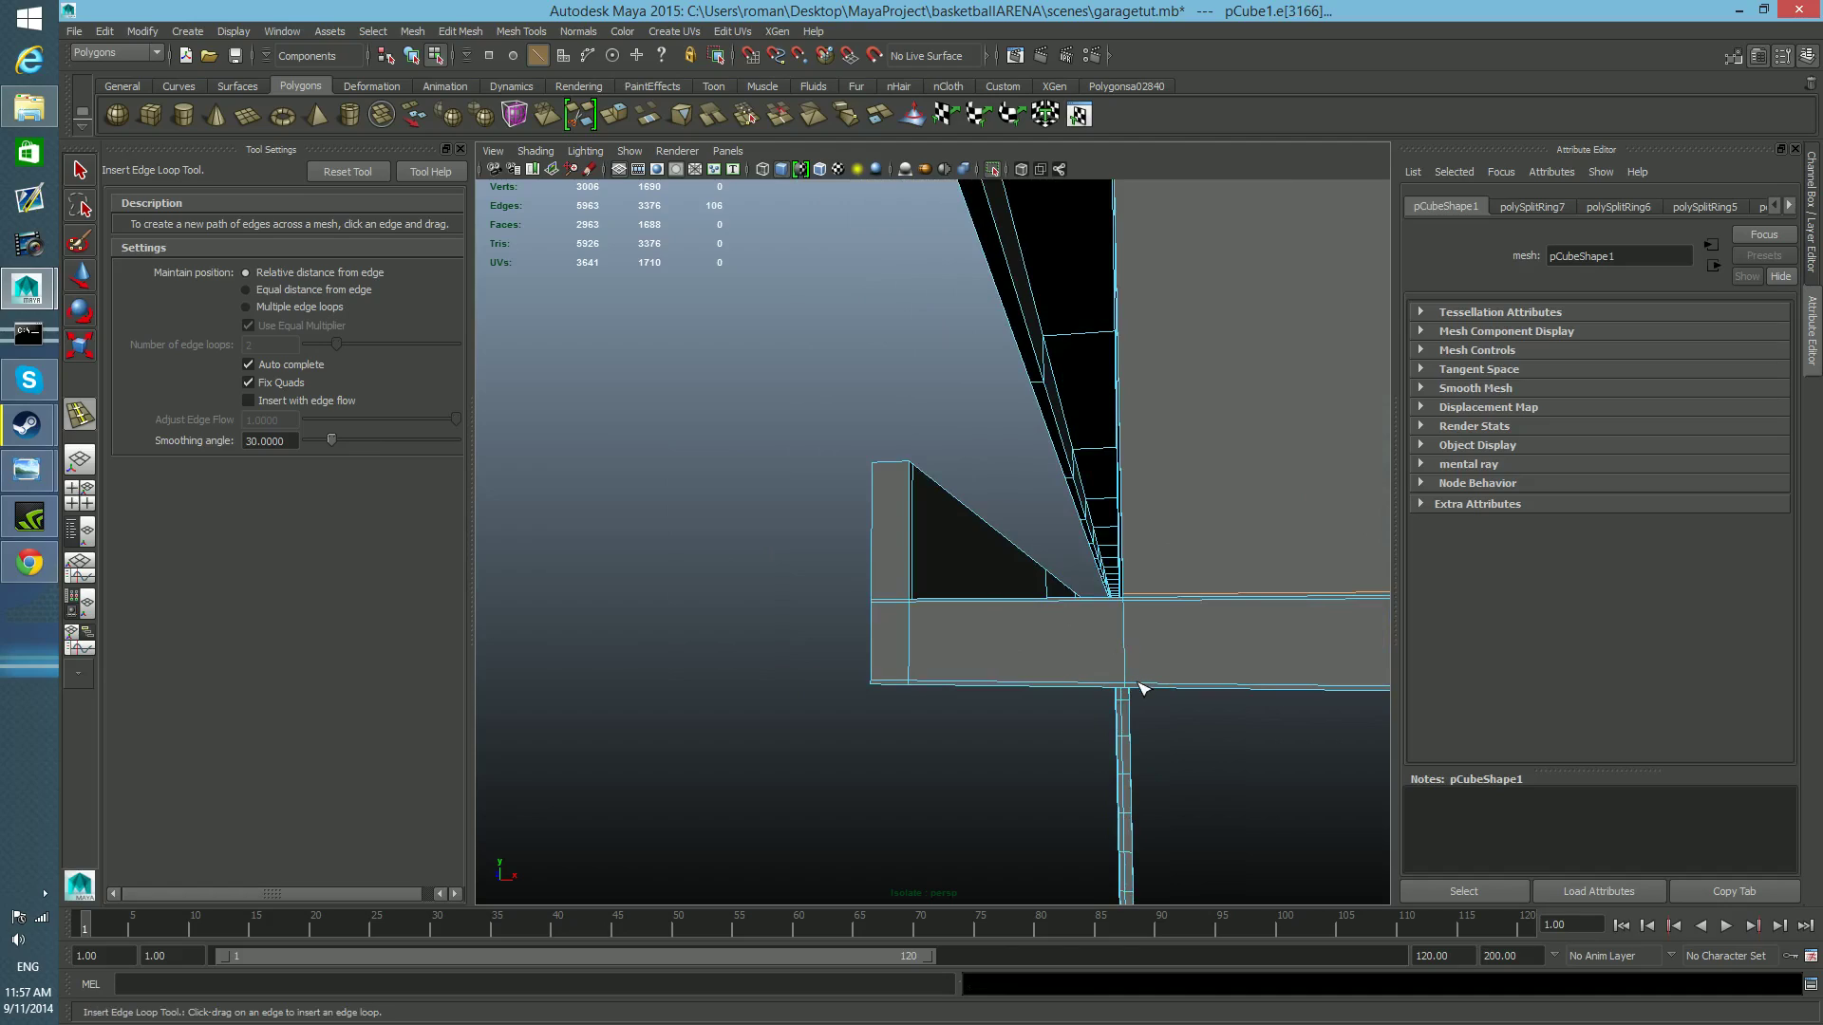
Insert lengthwise edge loops close to both sides of the web's inner edge line across the lower flange.
mouse_move(1140, 686)
mouse_down()
mouse_move(1103, 686)
mouse_move(1125, 691)
mouse_up()
key(ctrl+z)
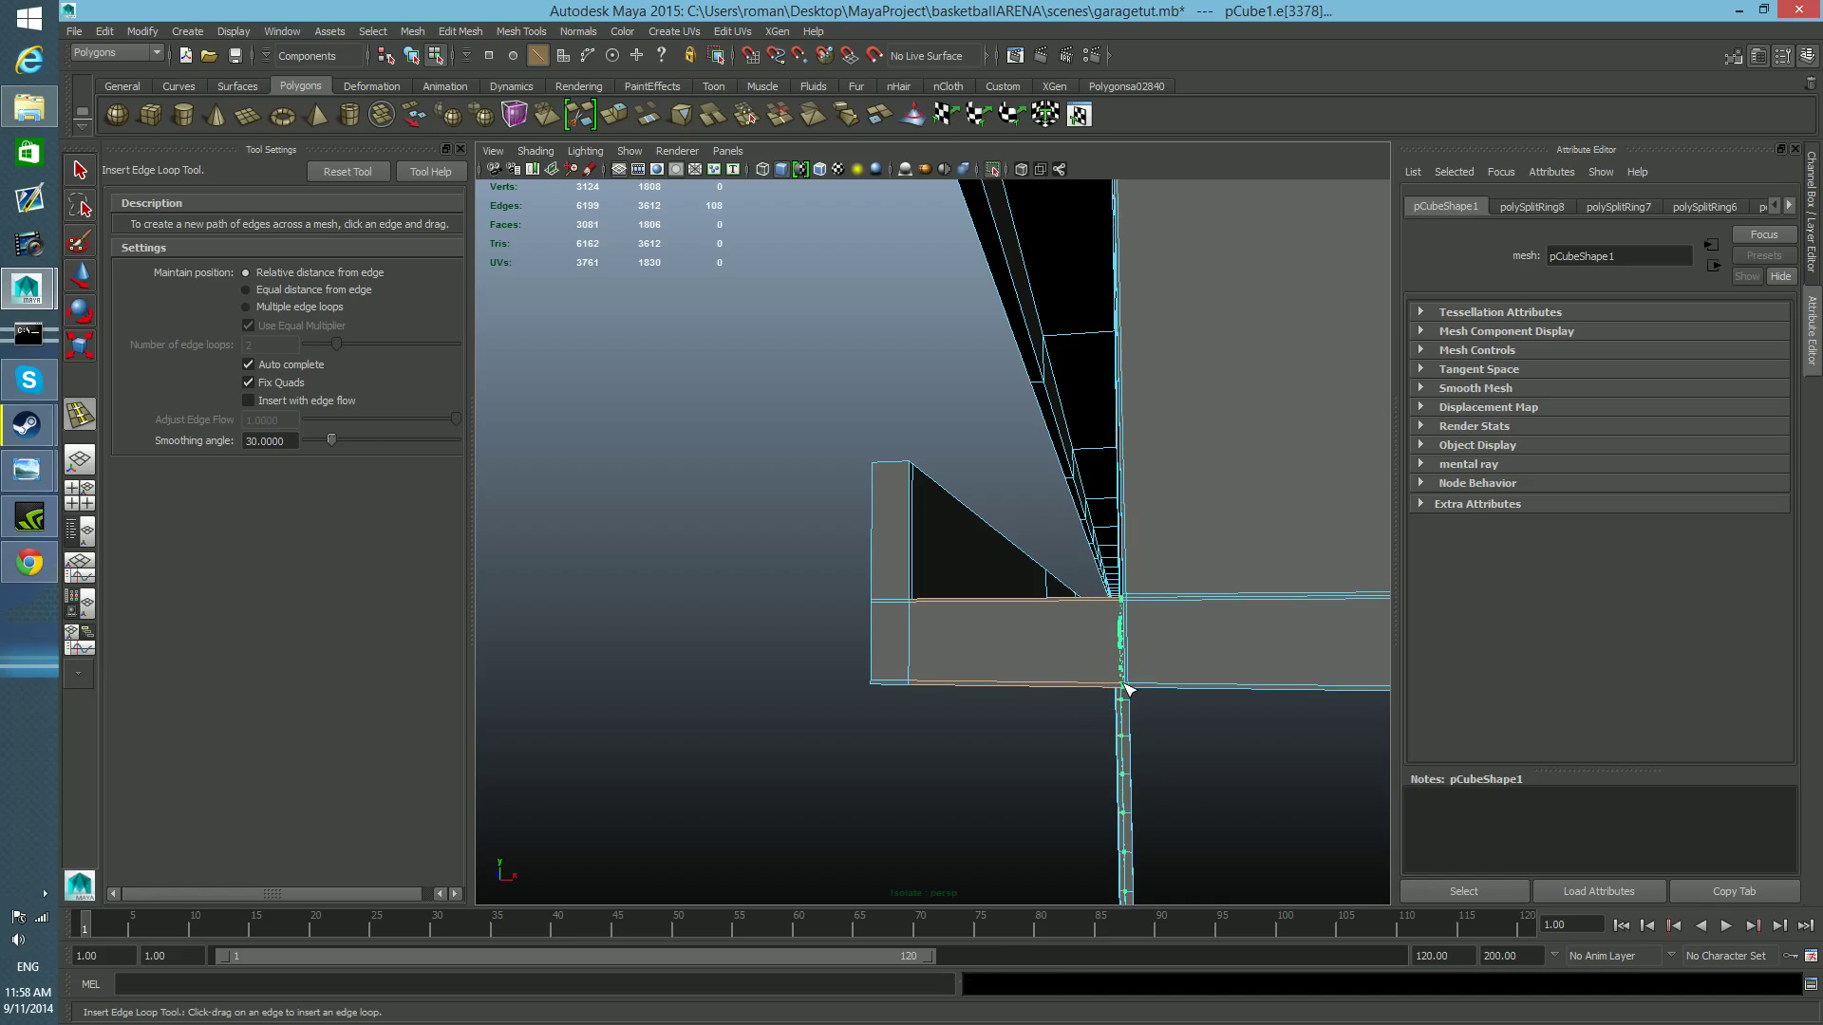
drag(1123, 690, 1118, 698)
scroll(1107, 680, up, 2)
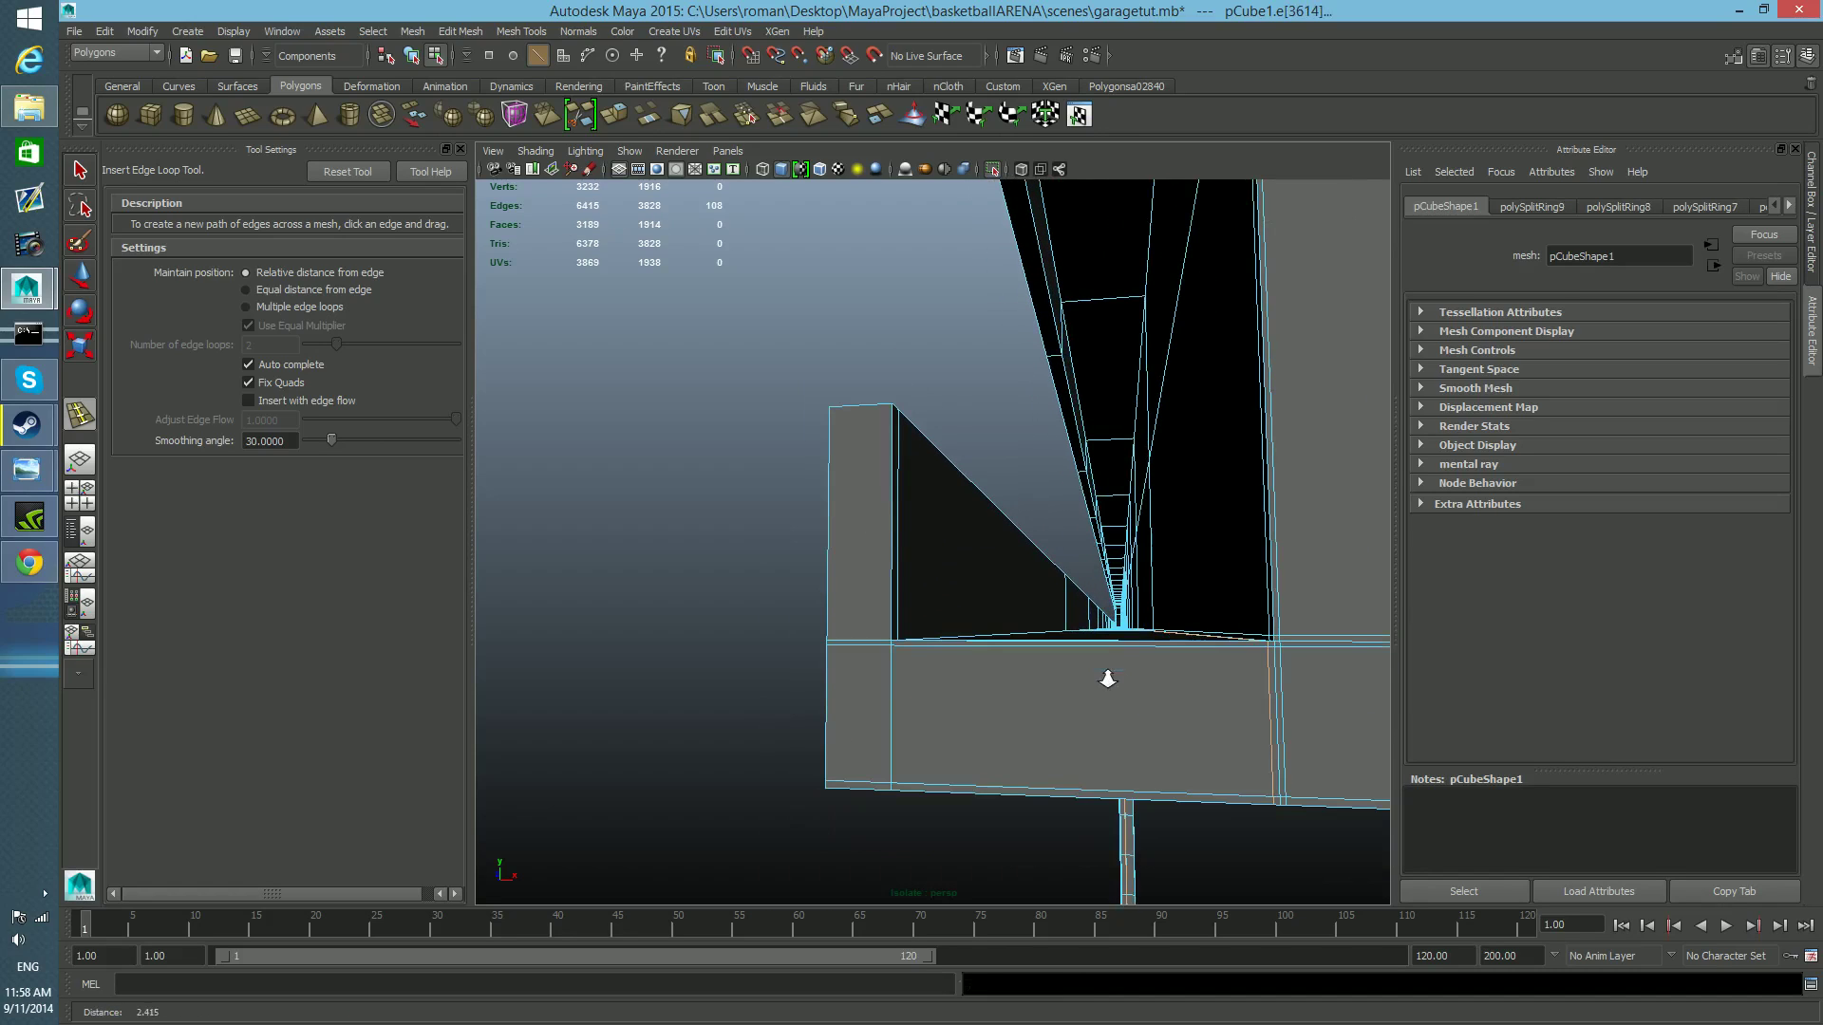
Insert supporting edge loops along the lower lip's inner and outer sides, near its tip, and just above its base.
alt+middle_drag(1106, 680, 1112, 680)
drag(1087, 648, 996, 648)
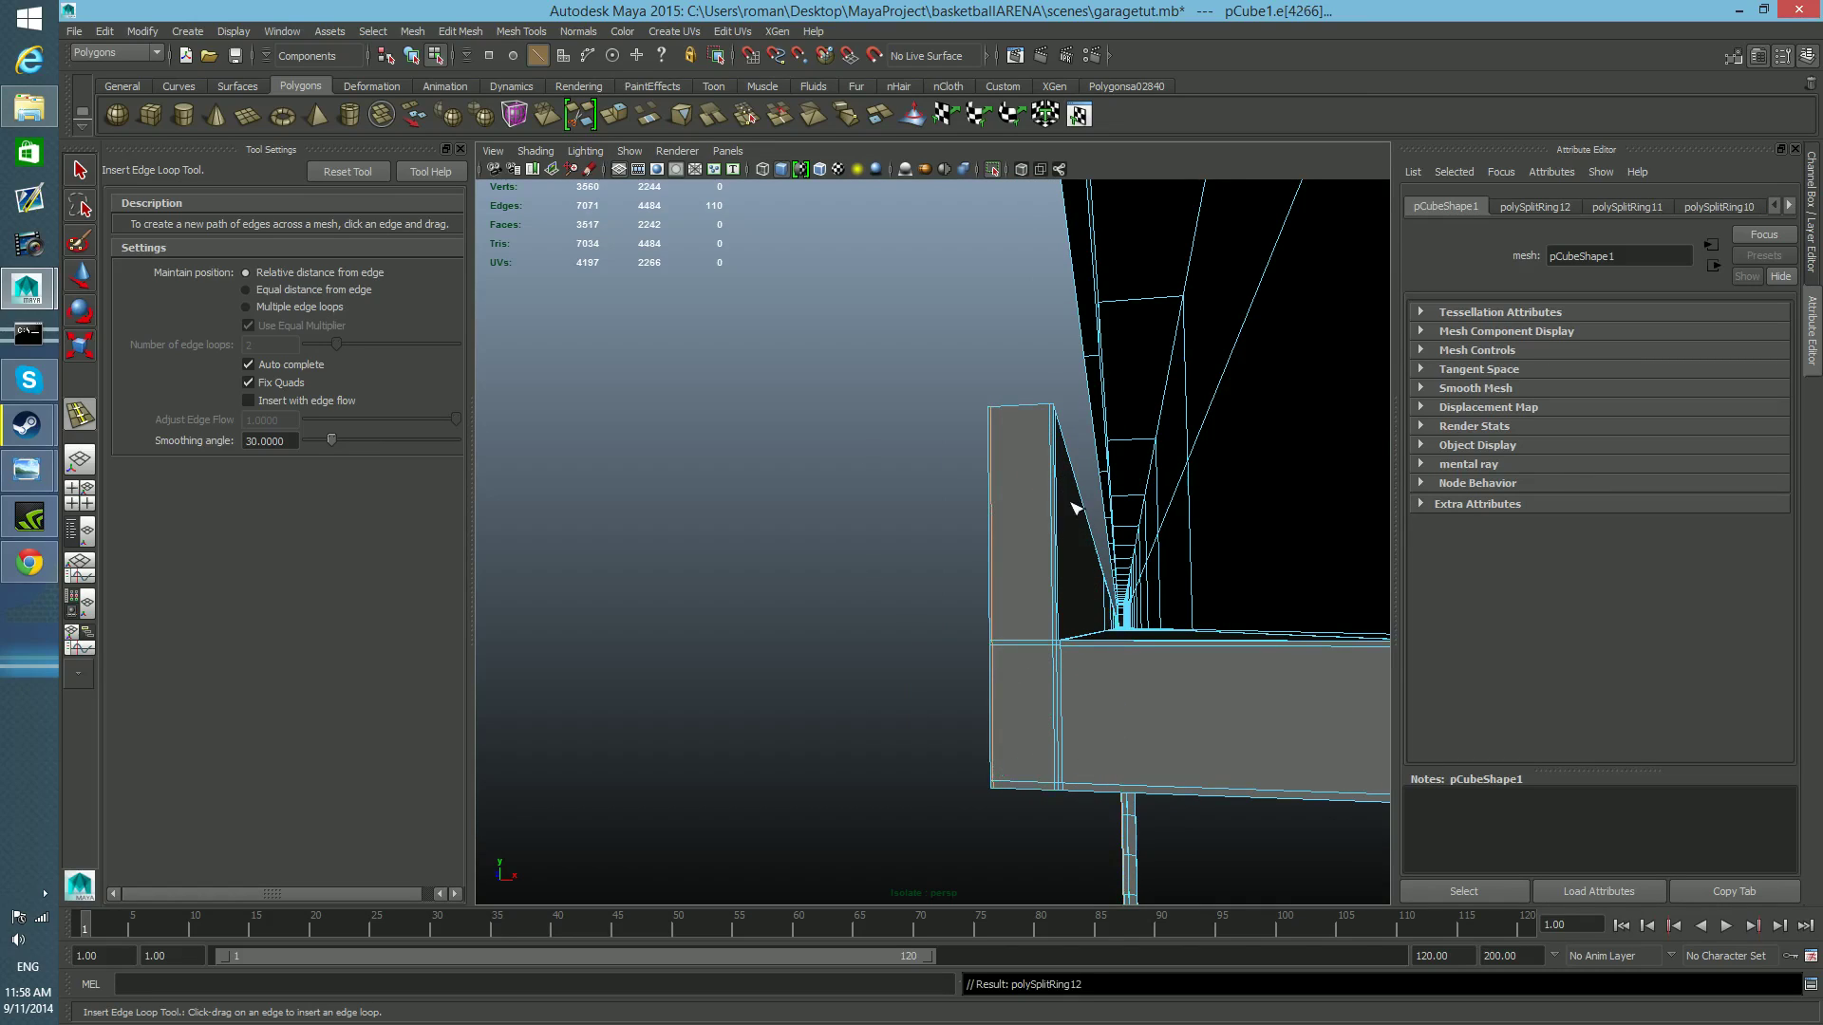
drag(1056, 434, 1056, 418)
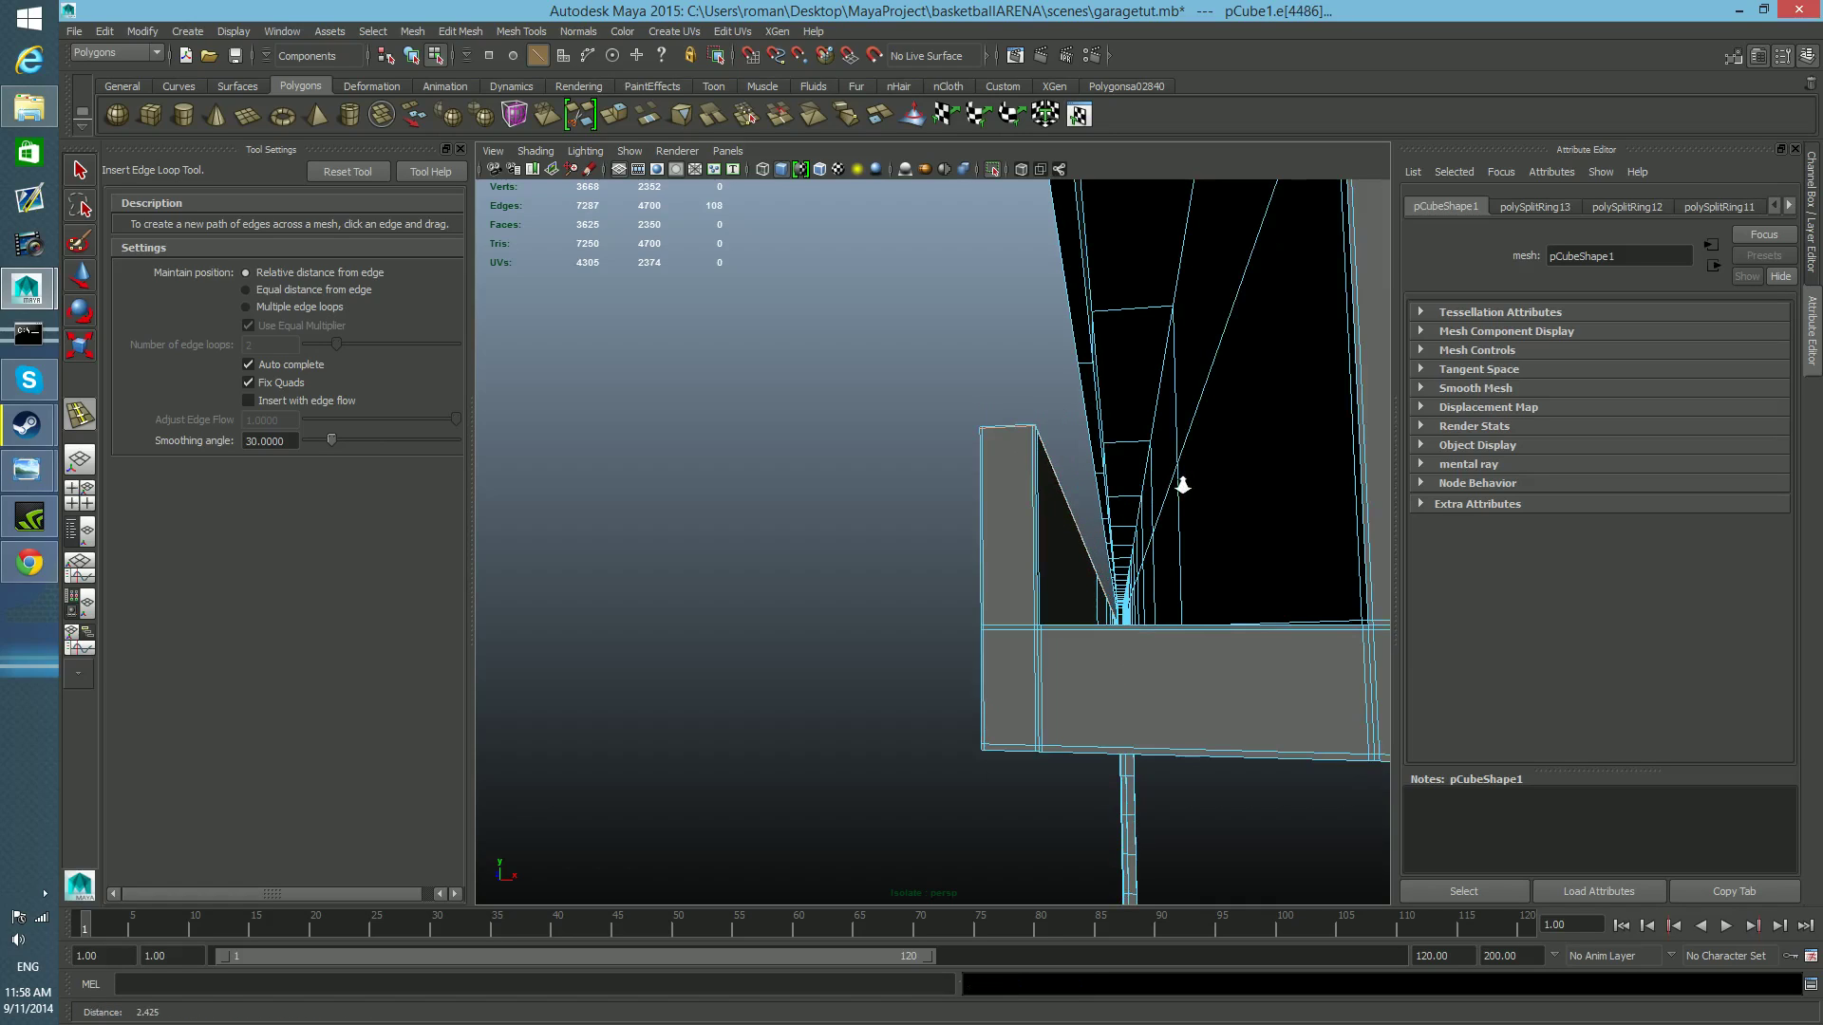
alt+drag(1159, 566, 1093, 559)
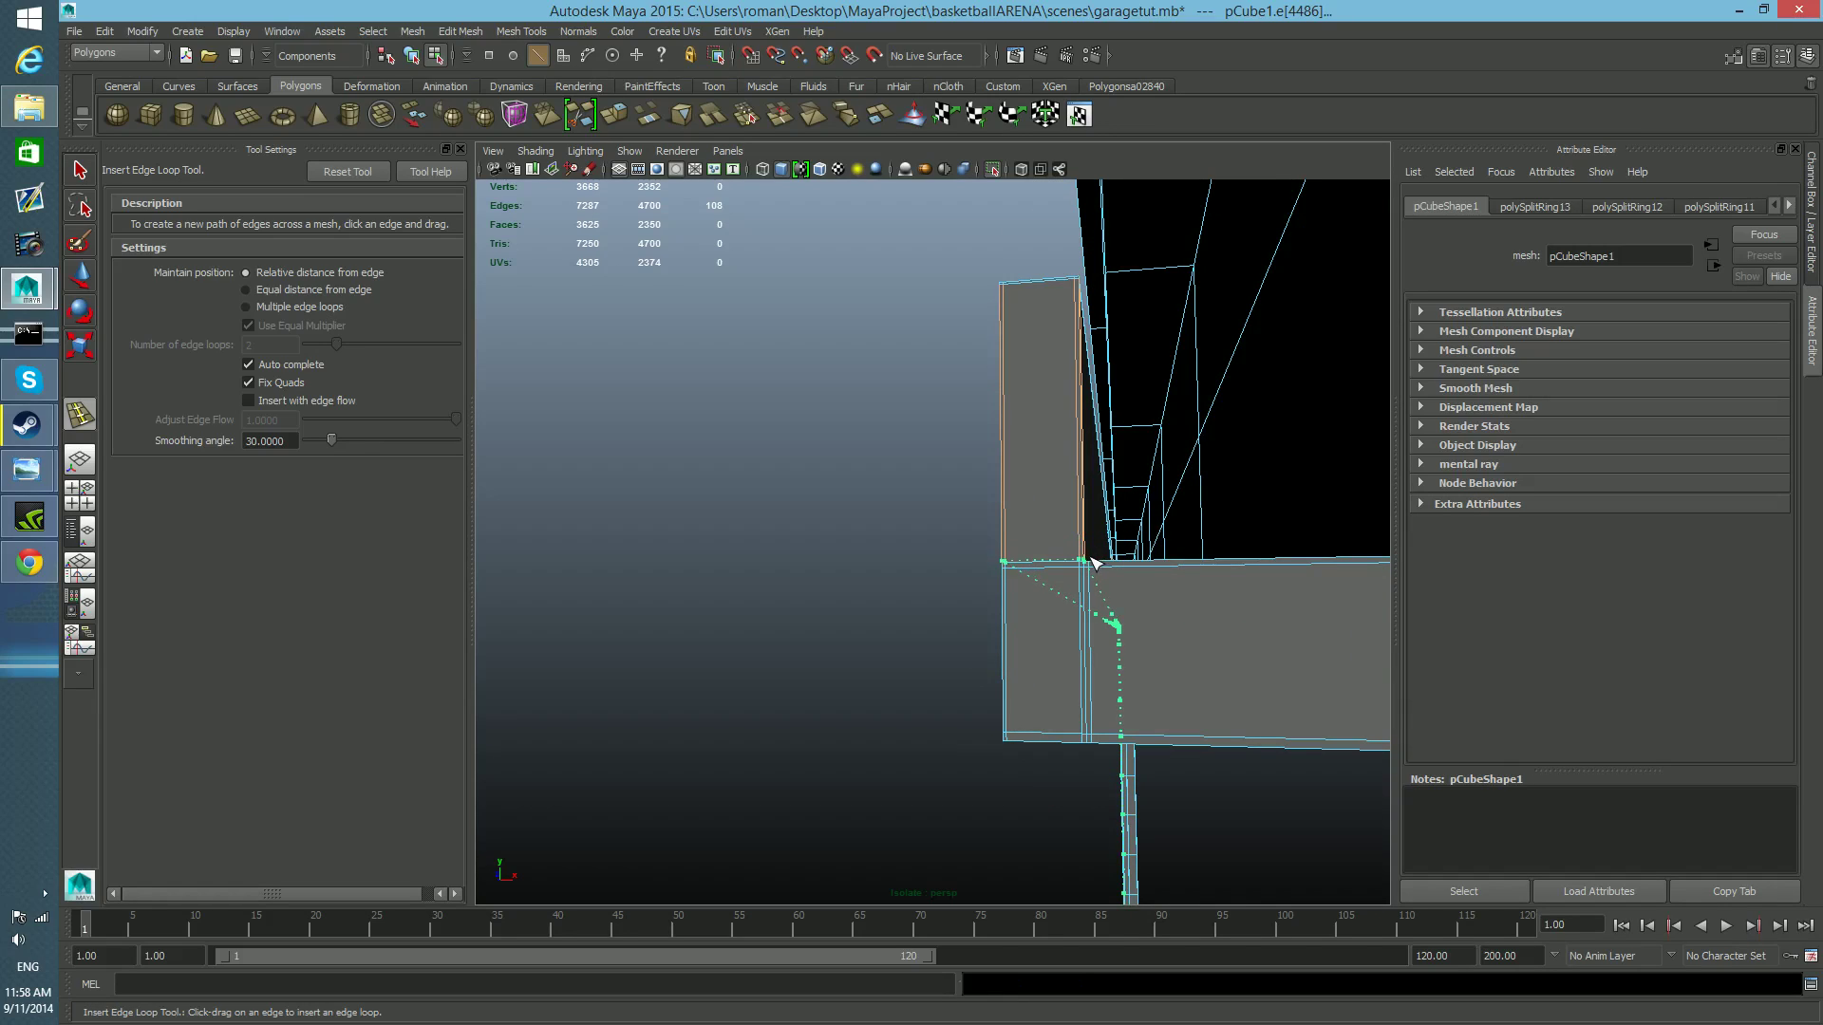
drag(1091, 557, 1091, 556)
Insert supporting edge loops along the upper flange's inner edge and along the upper lip's inner and outer sides.
mouse_move(1101, 732)
alt+middle_down()
mouse_move(1072, 726)
mouse_move(1092, 726)
alt+middle_up()
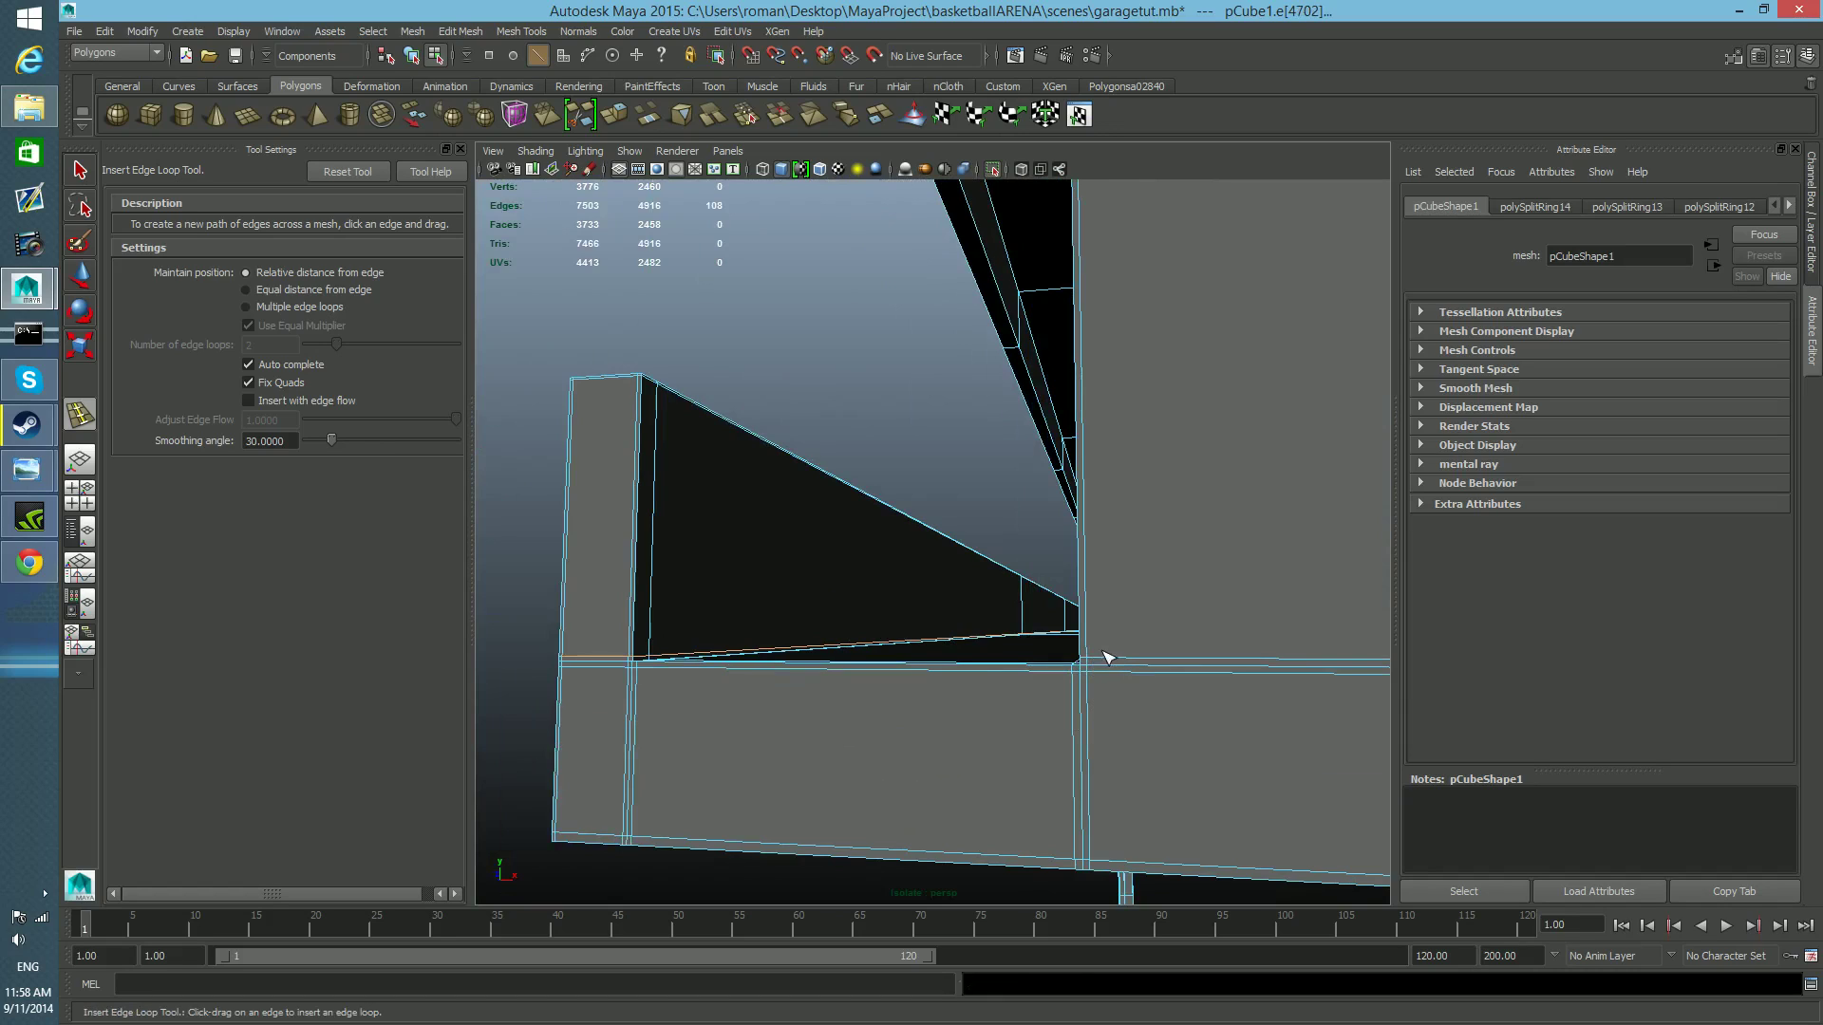
alt+middle_drag(1109, 659, 1112, 694)
drag(1107, 702, 1104, 728)
alt+middle_drag(1017, 753, 1019, 755)
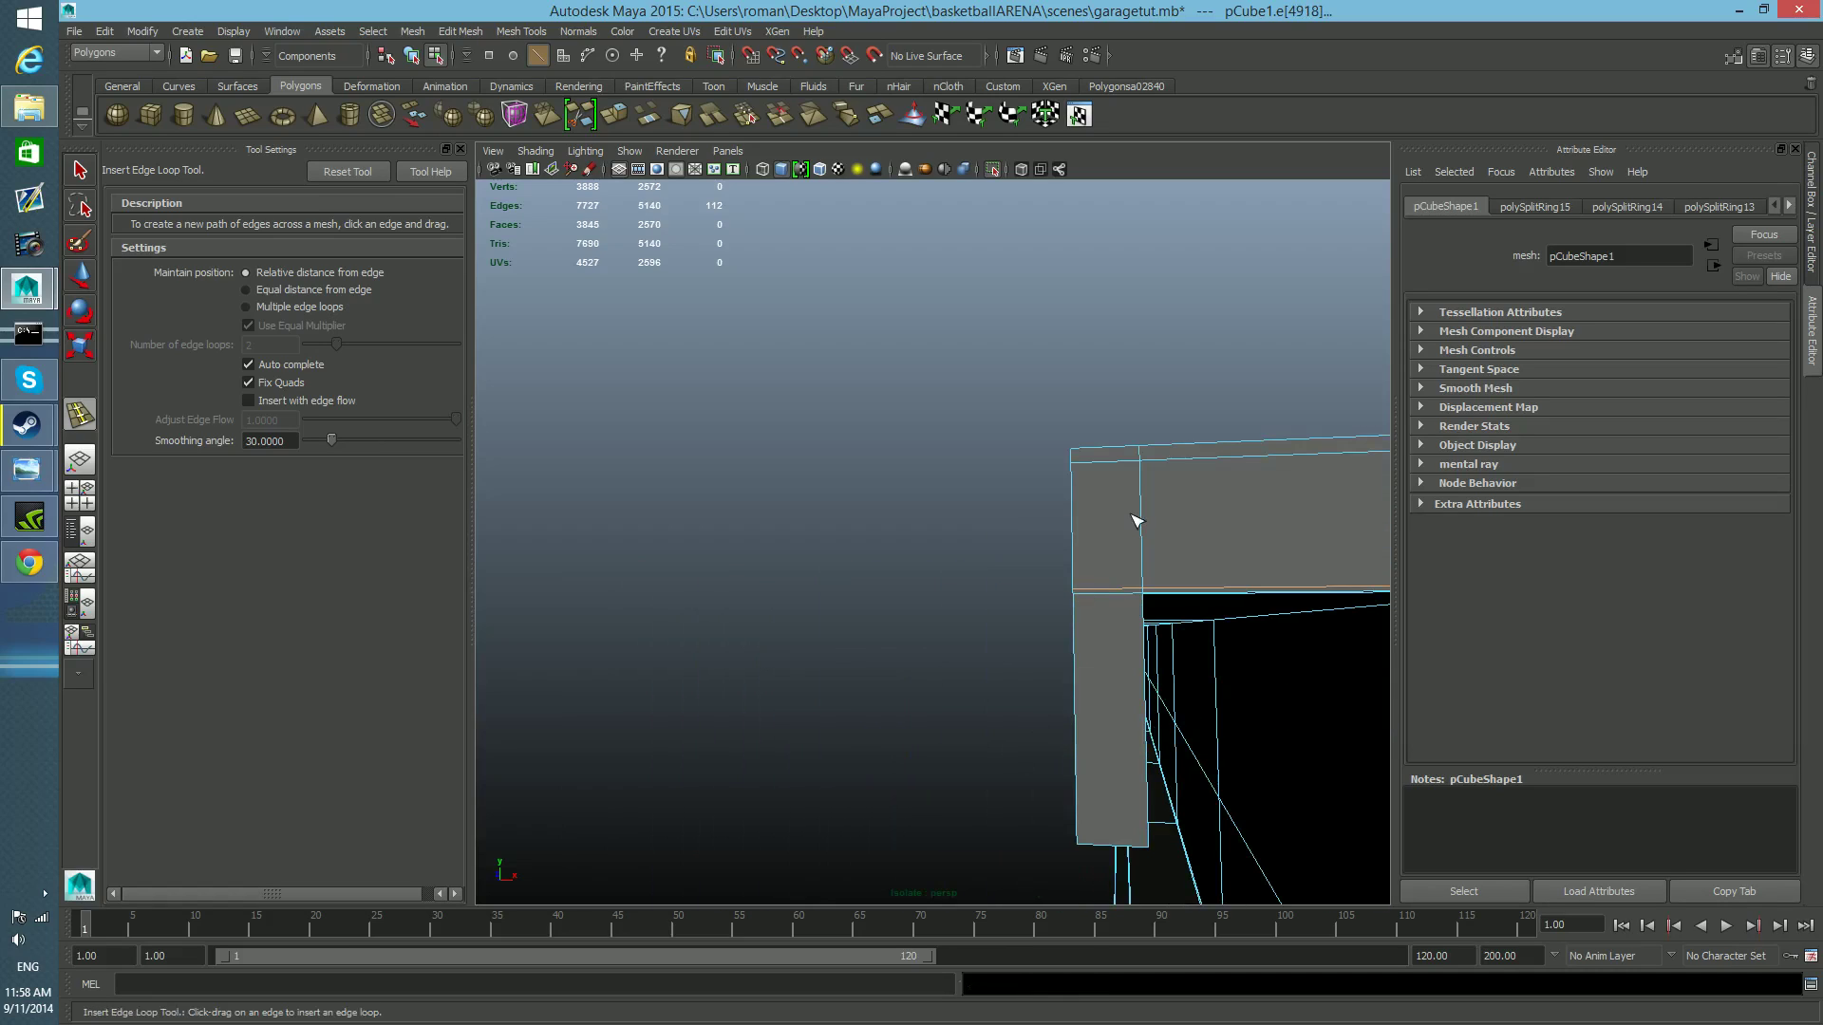
drag(1163, 594, 1150, 595)
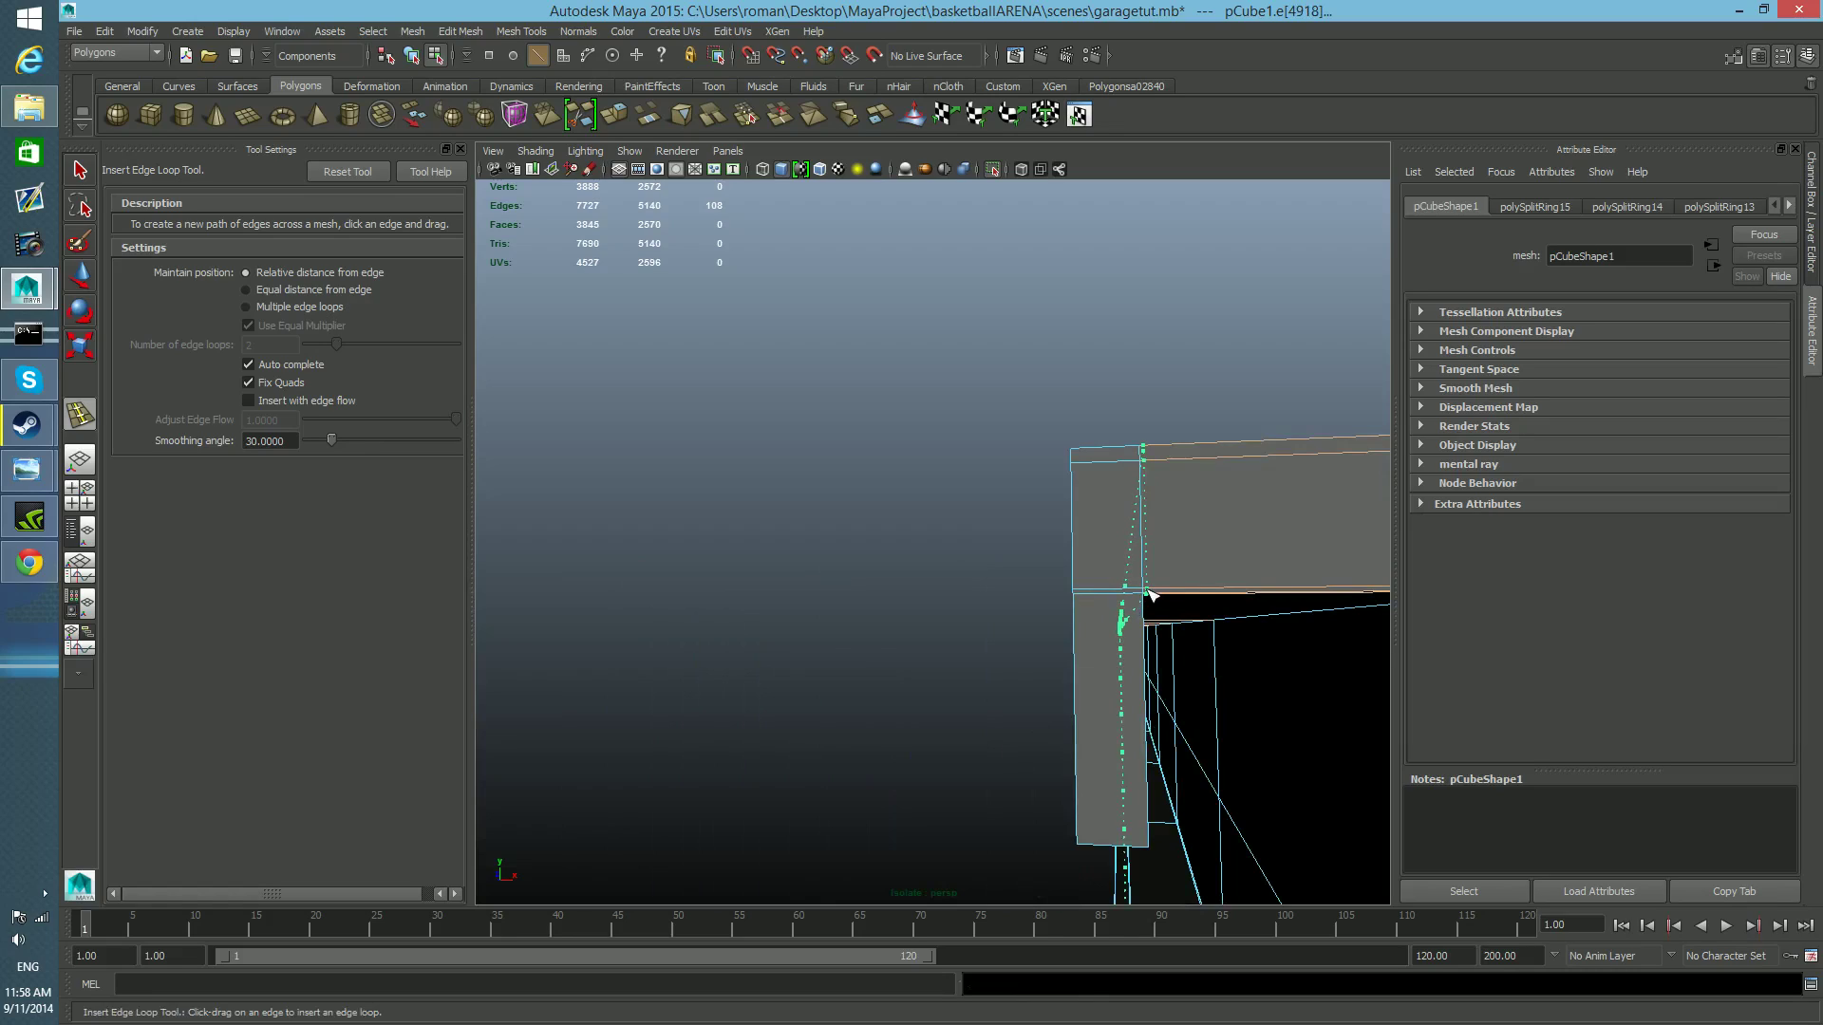
drag(1145, 590, 1097, 631)
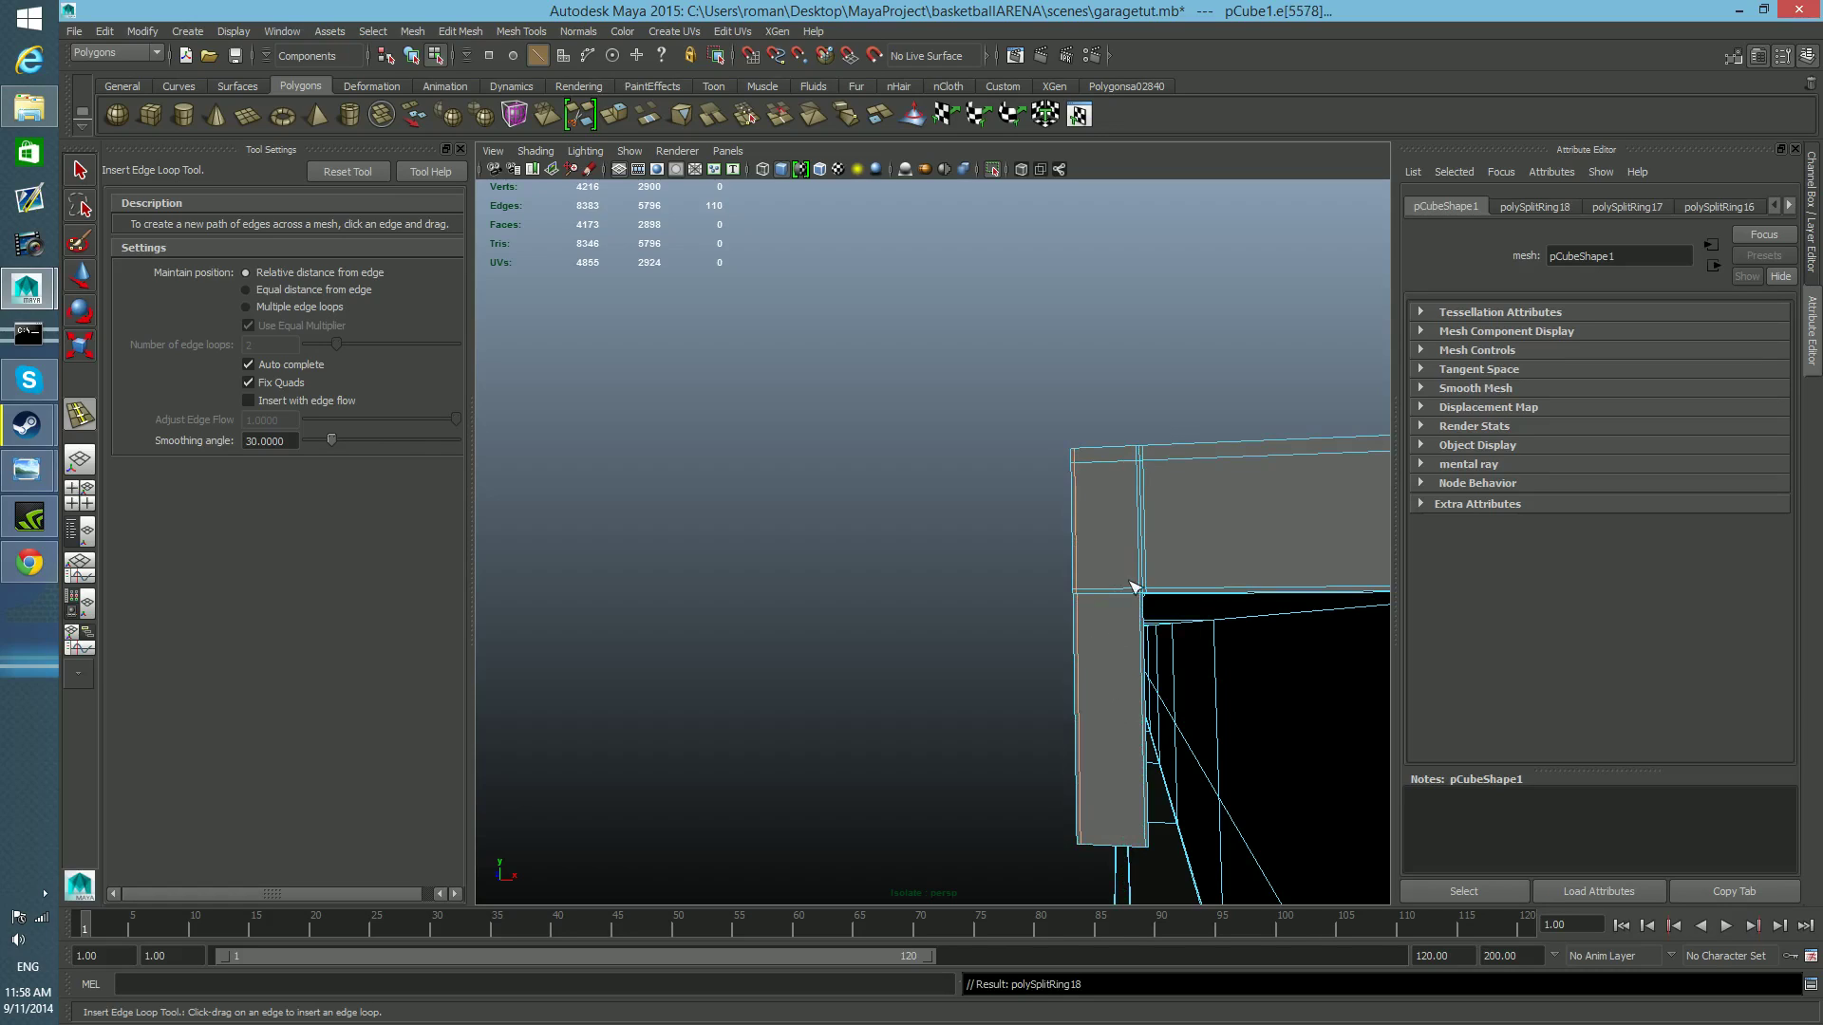
Insert a lengthwise edge loop very close to the tip of the upper lip.
alt+middle_drag(1208, 594, 1171, 582)
alt+right_drag(1171, 582, 944, 470)
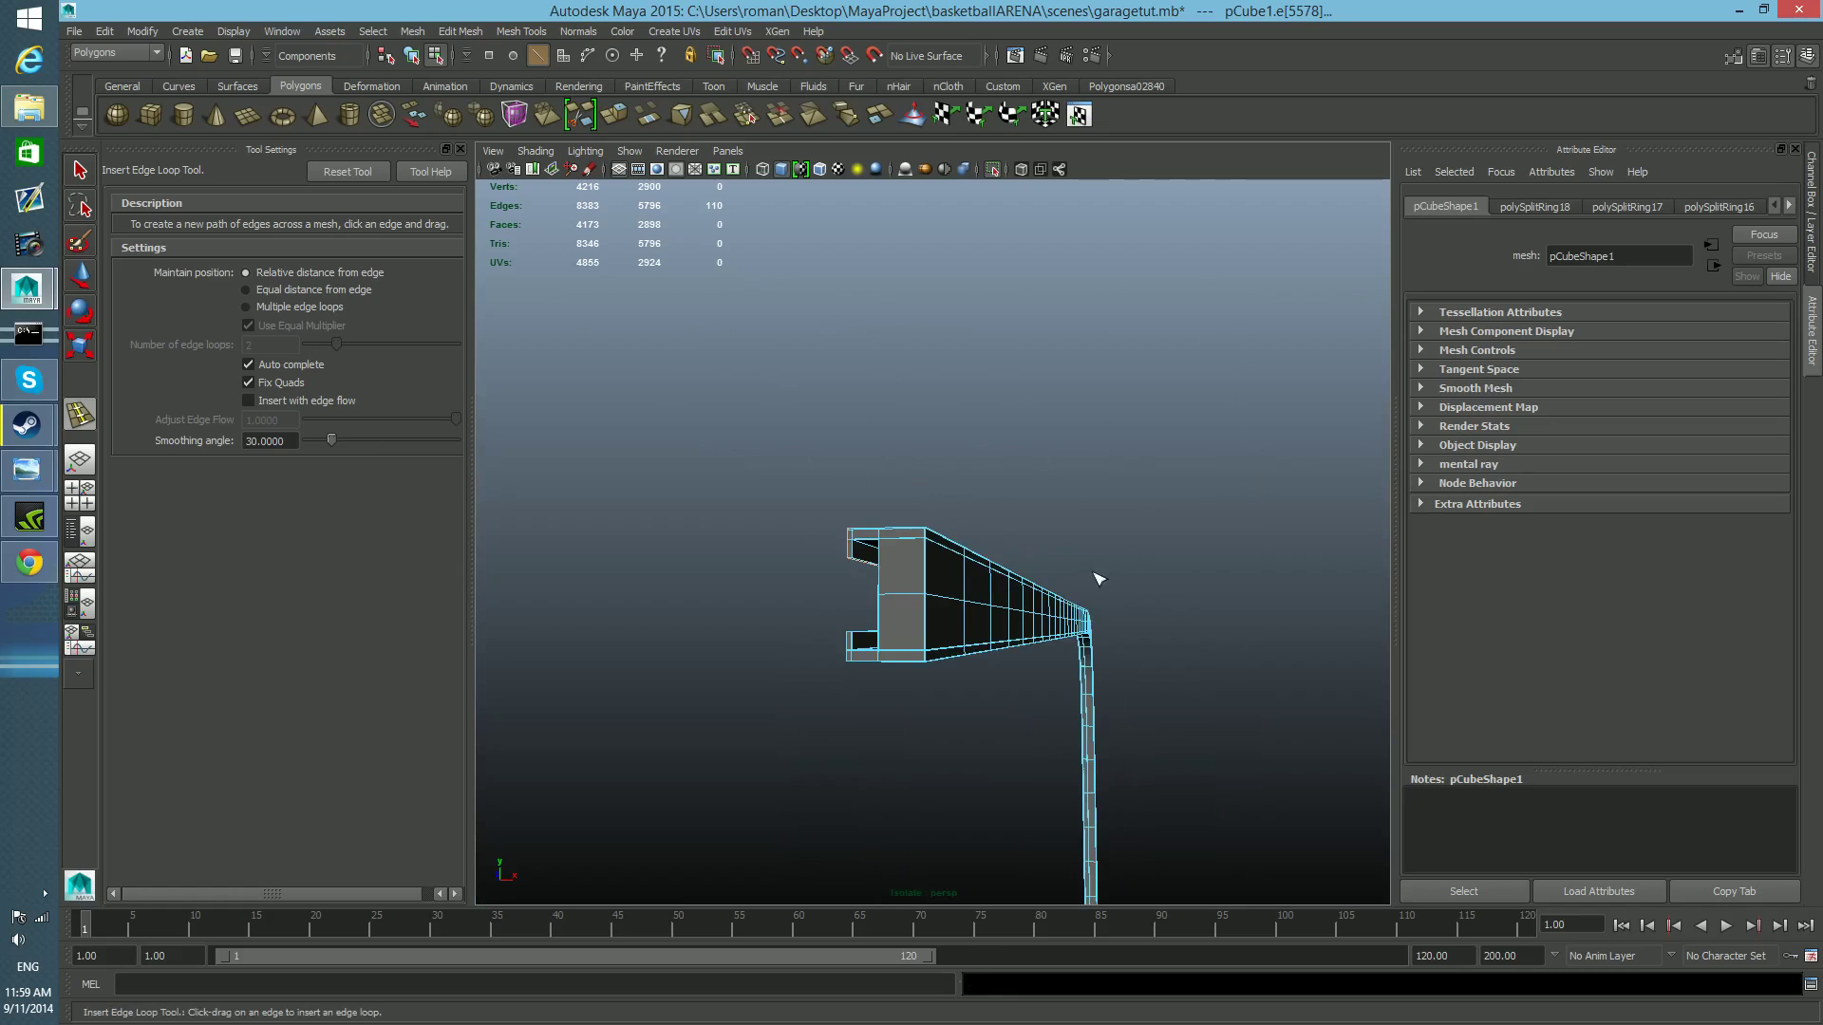
alt+drag(1119, 801, 1054, 798)
alt+drag(962, 550, 1079, 609)
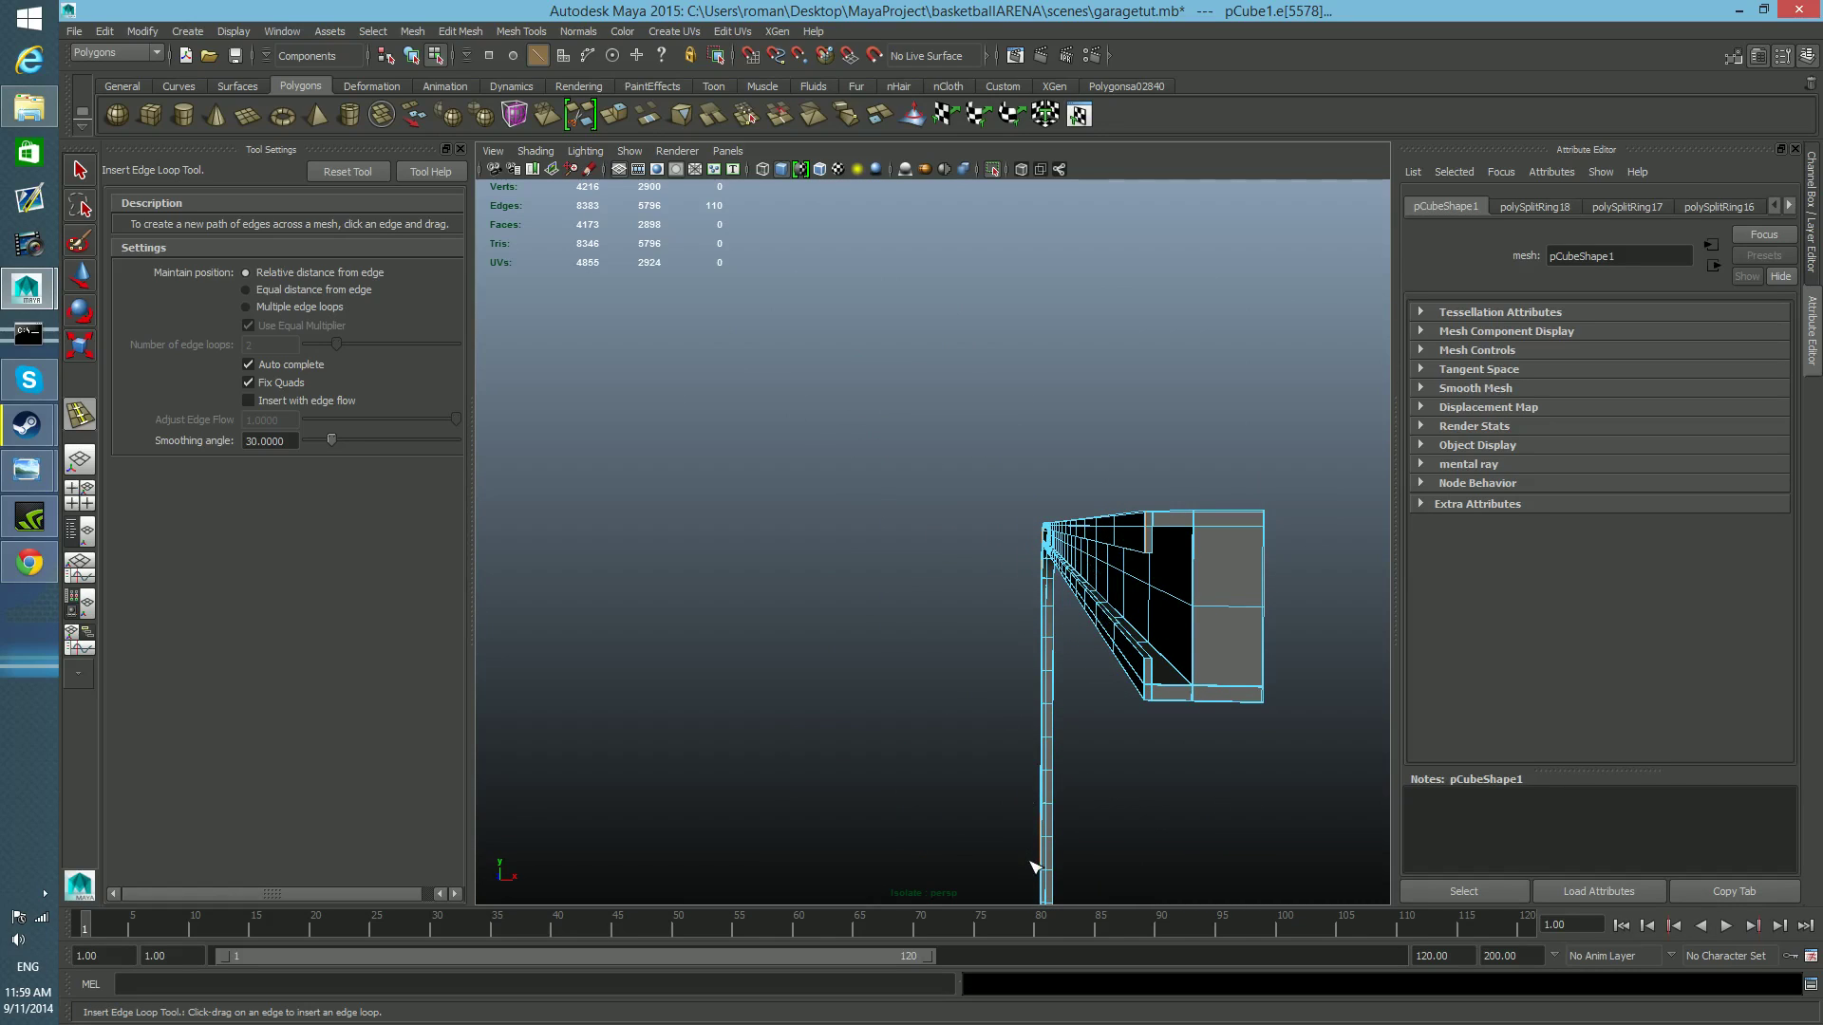
alt+right_drag(1023, 784, 1050, 789)
alt+middle_drag(1065, 762, 1026, 754)
alt+right_drag(1026, 753, 1043, 753)
alt+middle_drag(1044, 755, 1038, 747)
scroll(1035, 749, up, 5)
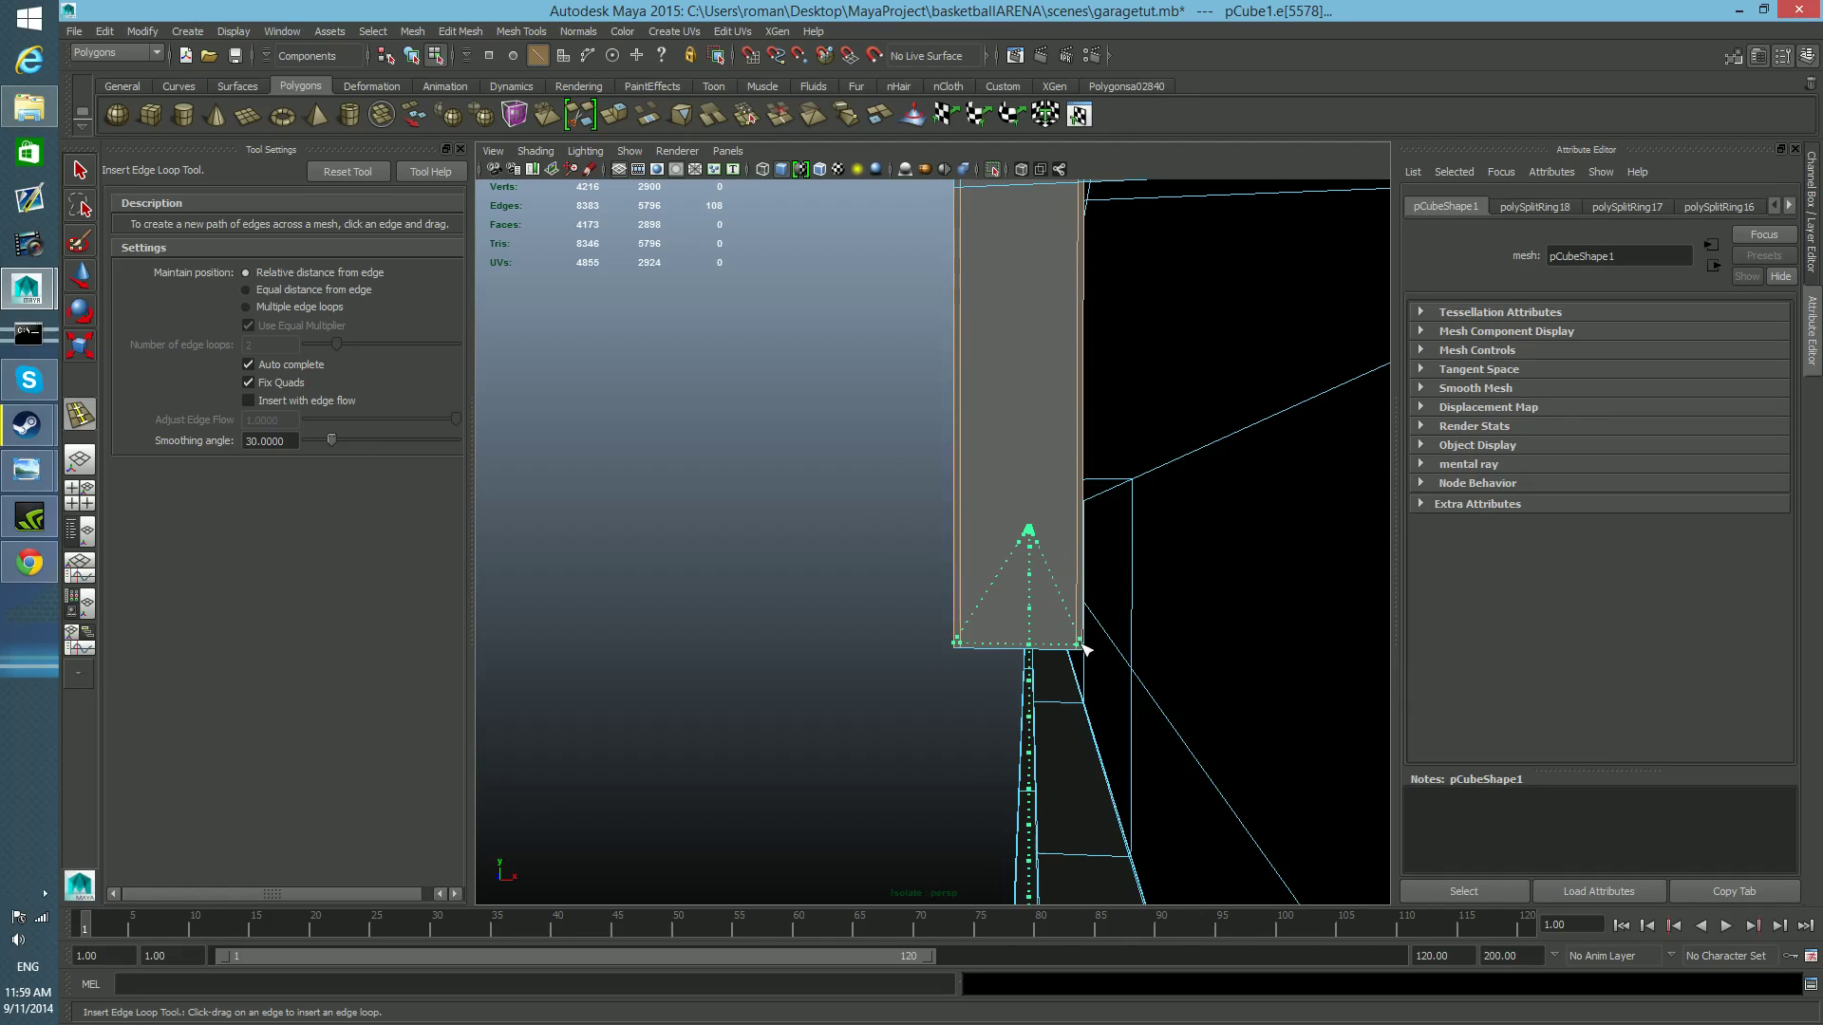
drag(1083, 647, 1083, 648)
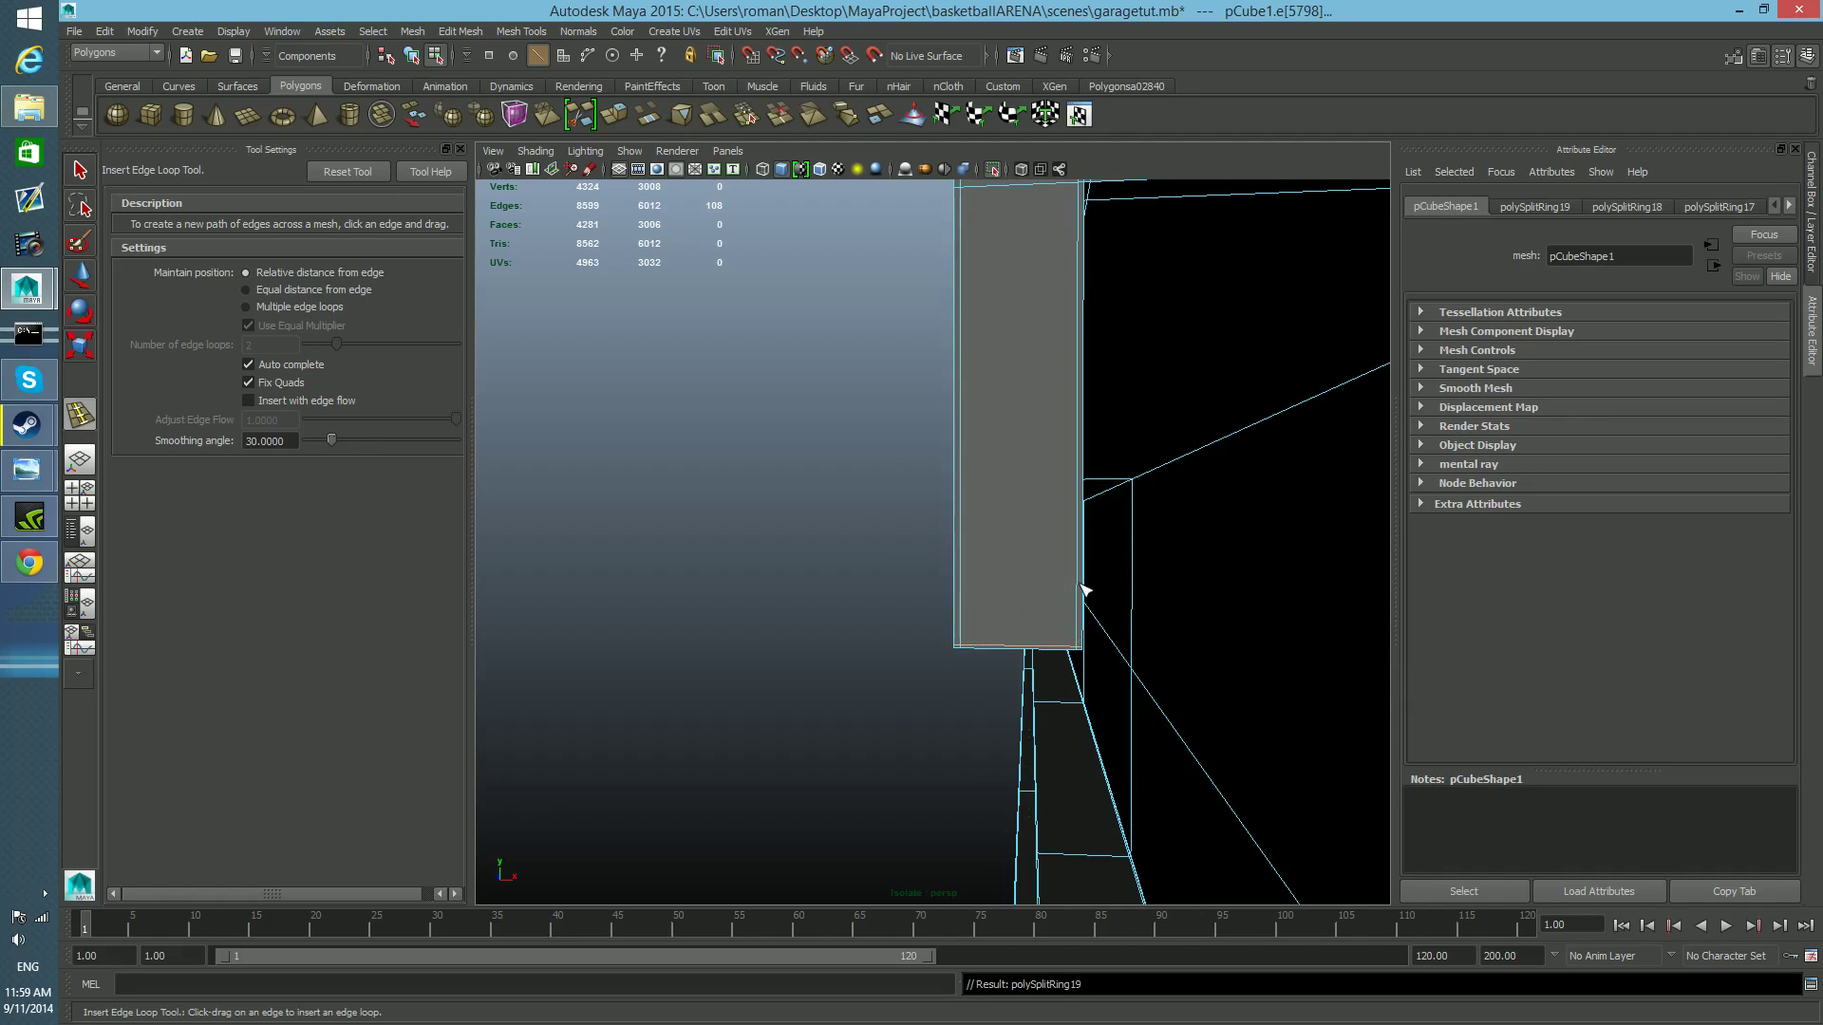
Insert supporting edge loops through the upper flange beside the web's inner edge and across the web just below the flange.
mouse_move(1080, 577)
alt+middle_down()
mouse_move(1078, 610)
mouse_move(1061, 610)
mouse_move(1102, 554)
mouse_move(1127, 558)
mouse_move(1104, 560)
alt+middle_up()
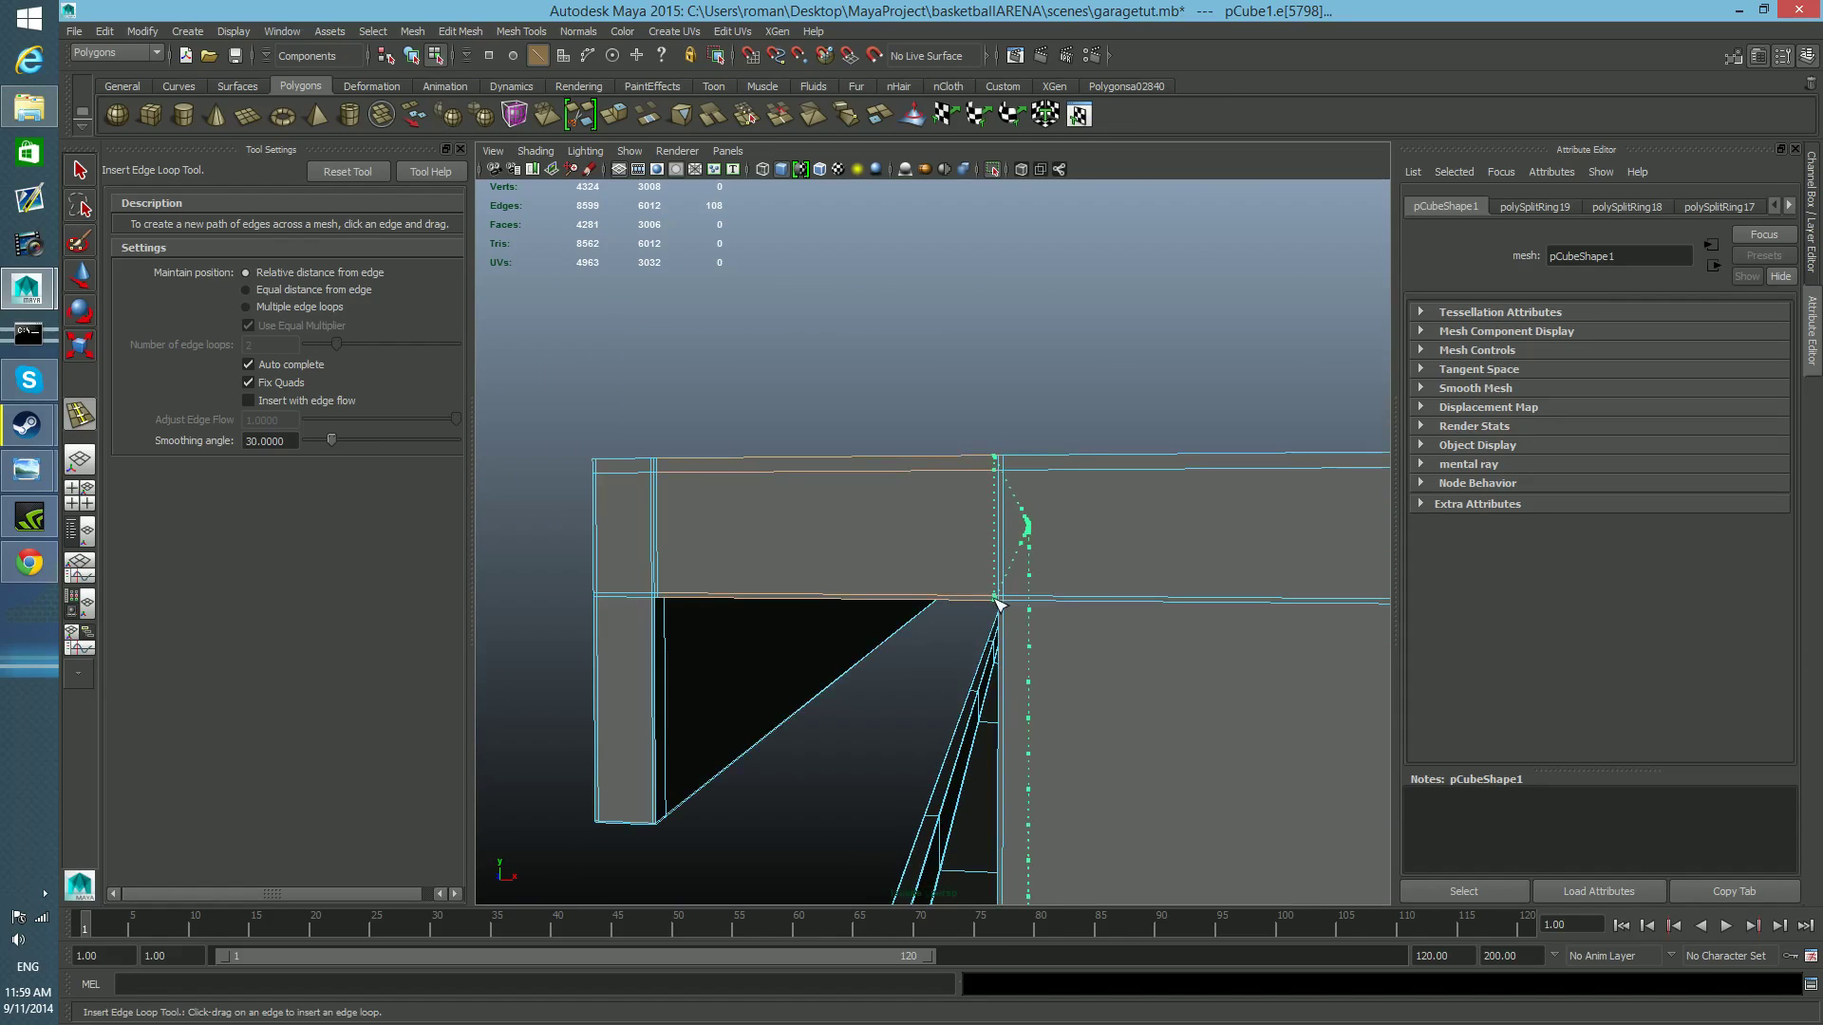
drag(998, 601, 998, 602)
alt+middle_drag(1161, 680, 1152, 679)
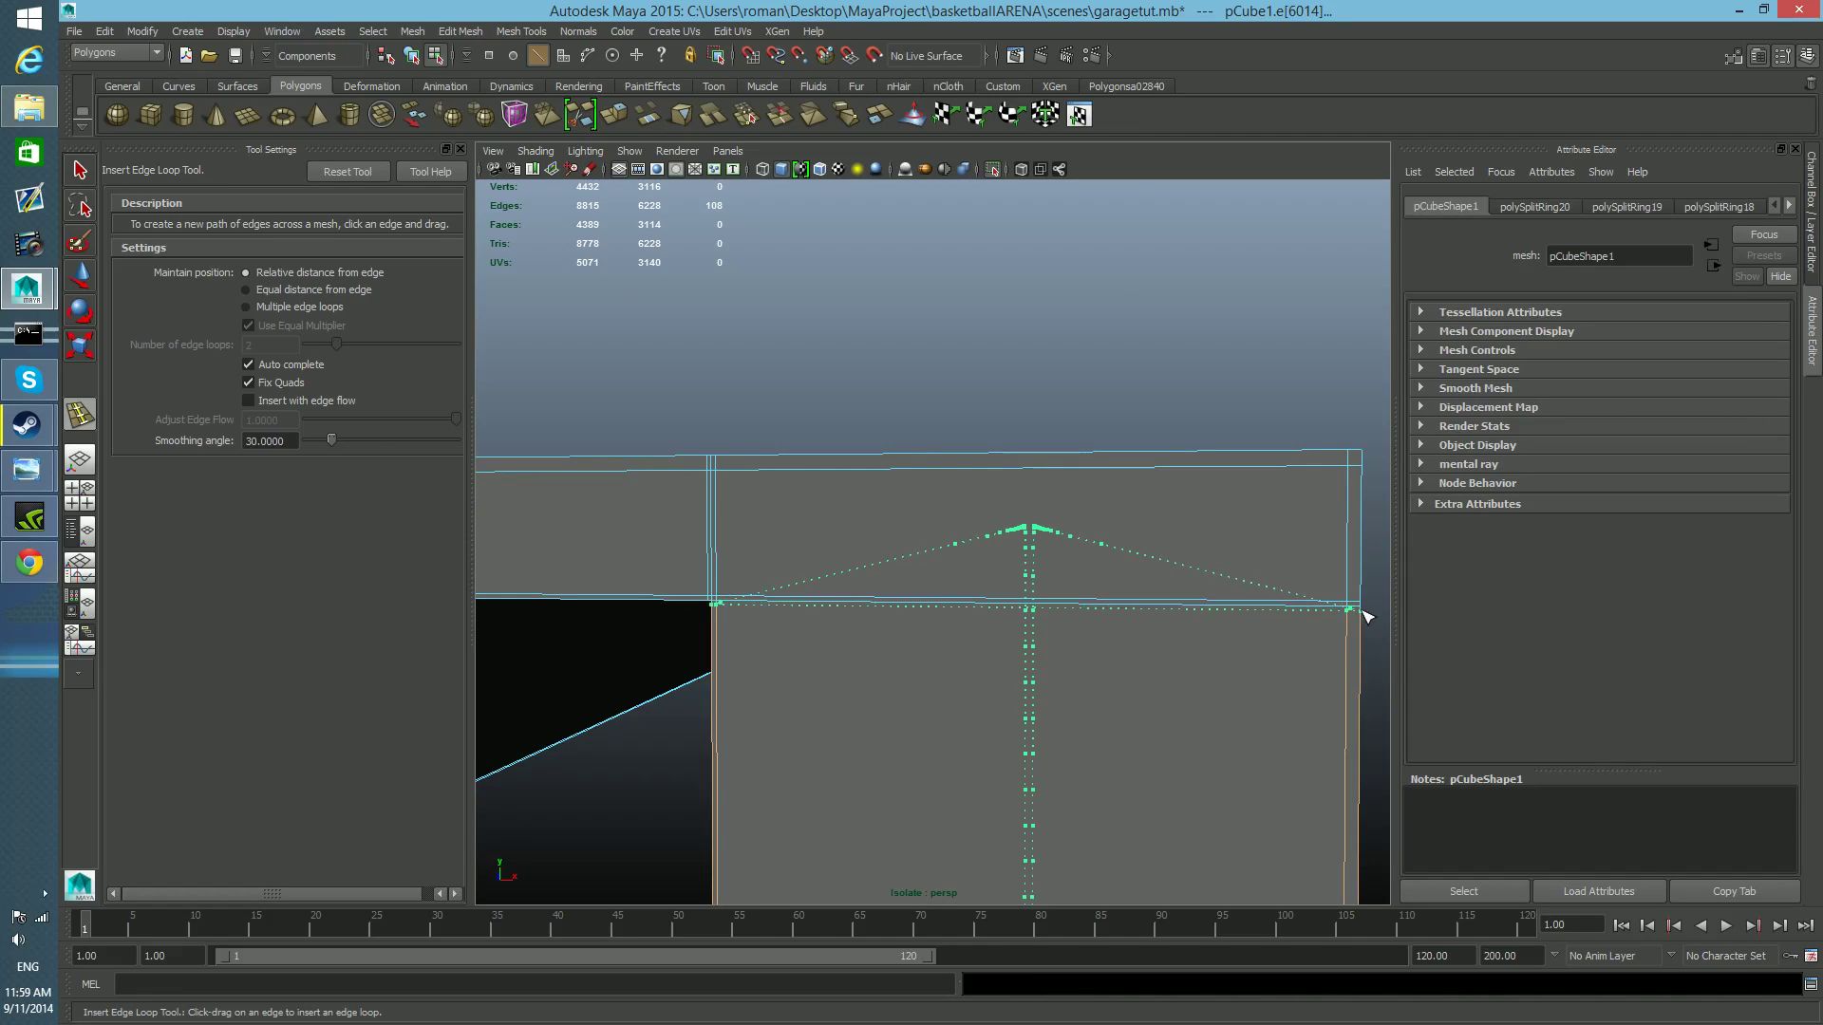
drag(1362, 610, 1362, 610)
Examine the rail's end profile, flanges and lips from several angles to check the supporting edge loops.
scroll(1346, 665, down, 8)
alt+middle_drag(1278, 677, 1305, 640)
mouse_move(1030, 619)
alt+middle_down()
mouse_move(1052, 613)
mouse_move(1027, 626)
alt+middle_up()
scroll(1052, 613, up, 7)
alt+right_drag(1027, 626, 912, 610)
mouse_move(911, 611)
alt+mouse_down()
mouse_move(826, 632)
mouse_move(1098, 607)
mouse_move(931, 607)
alt+mouse_up()
alt+right_drag(932, 607, 1103, 627)
alt+drag(1103, 627, 1117, 676)
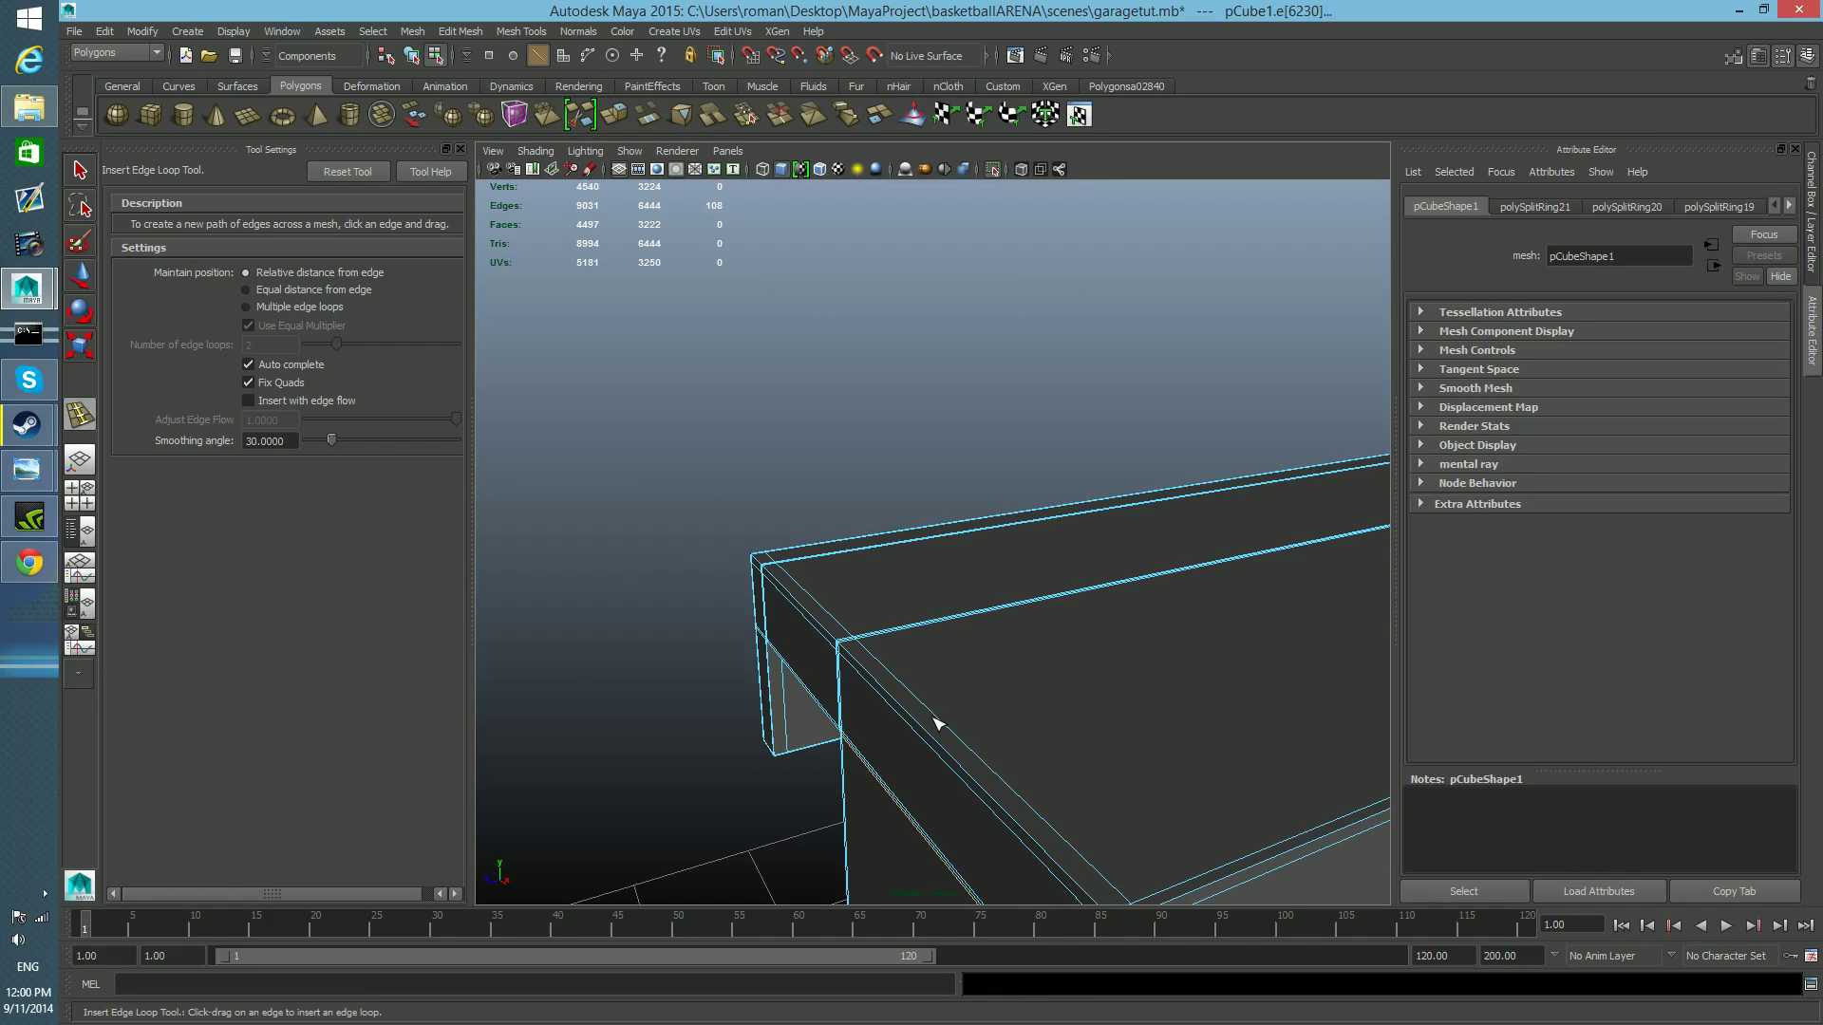
scroll(938, 725, down, 4)
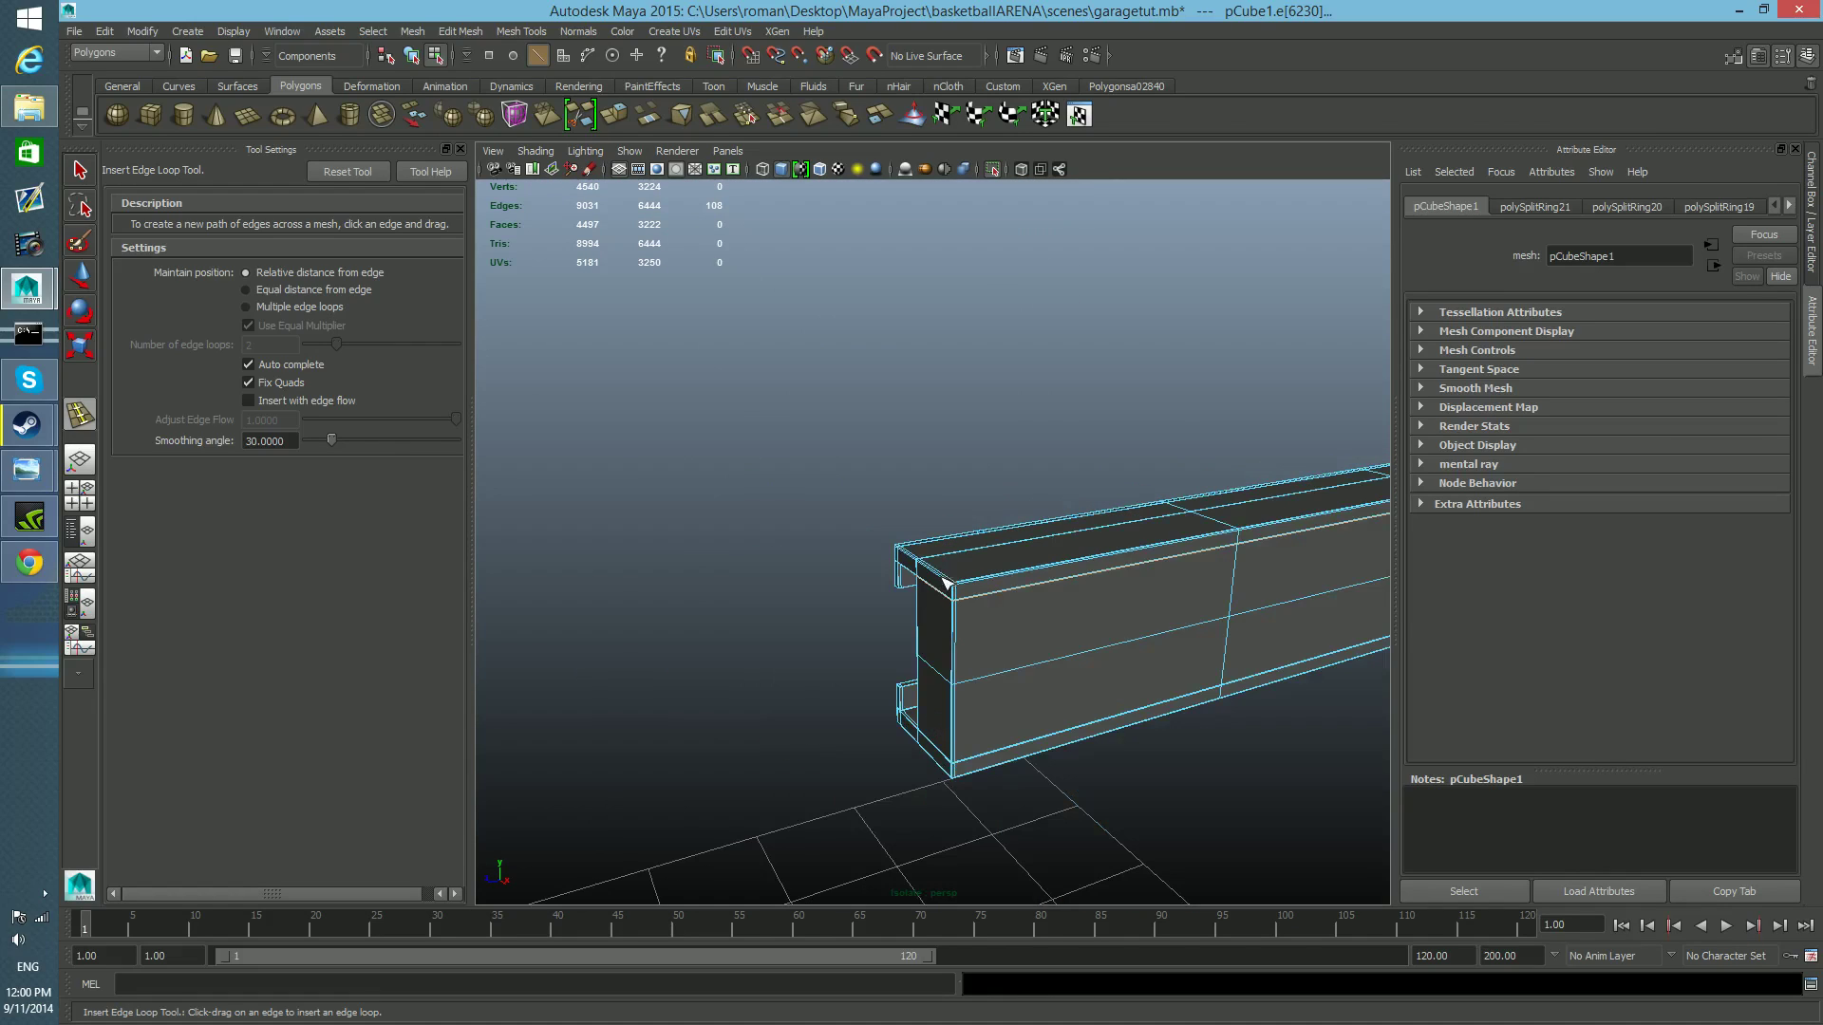
alt+drag(1104, 708, 1140, 756)
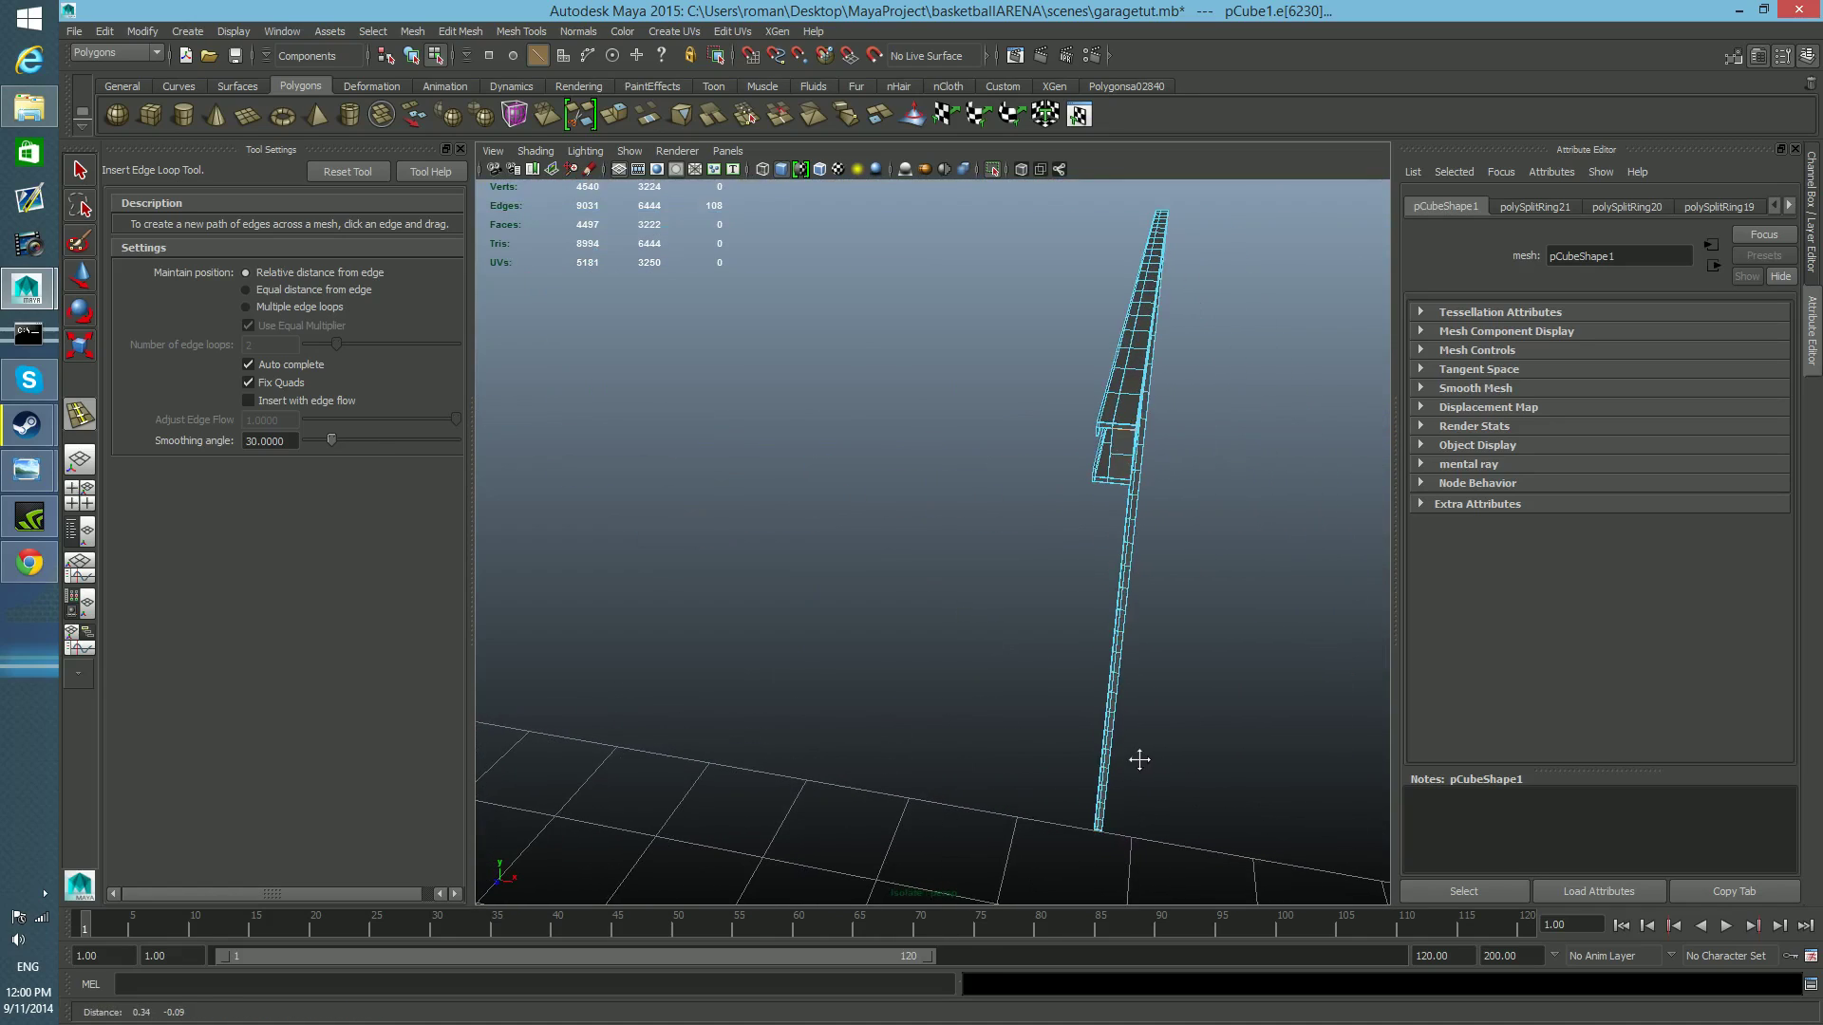
alt+drag(1024, 627, 944, 684)
alt+right_drag(944, 683, 1131, 760)
alt+middle_drag(1131, 761, 1104, 759)
alt+right_drag(1104, 759, 1127, 775)
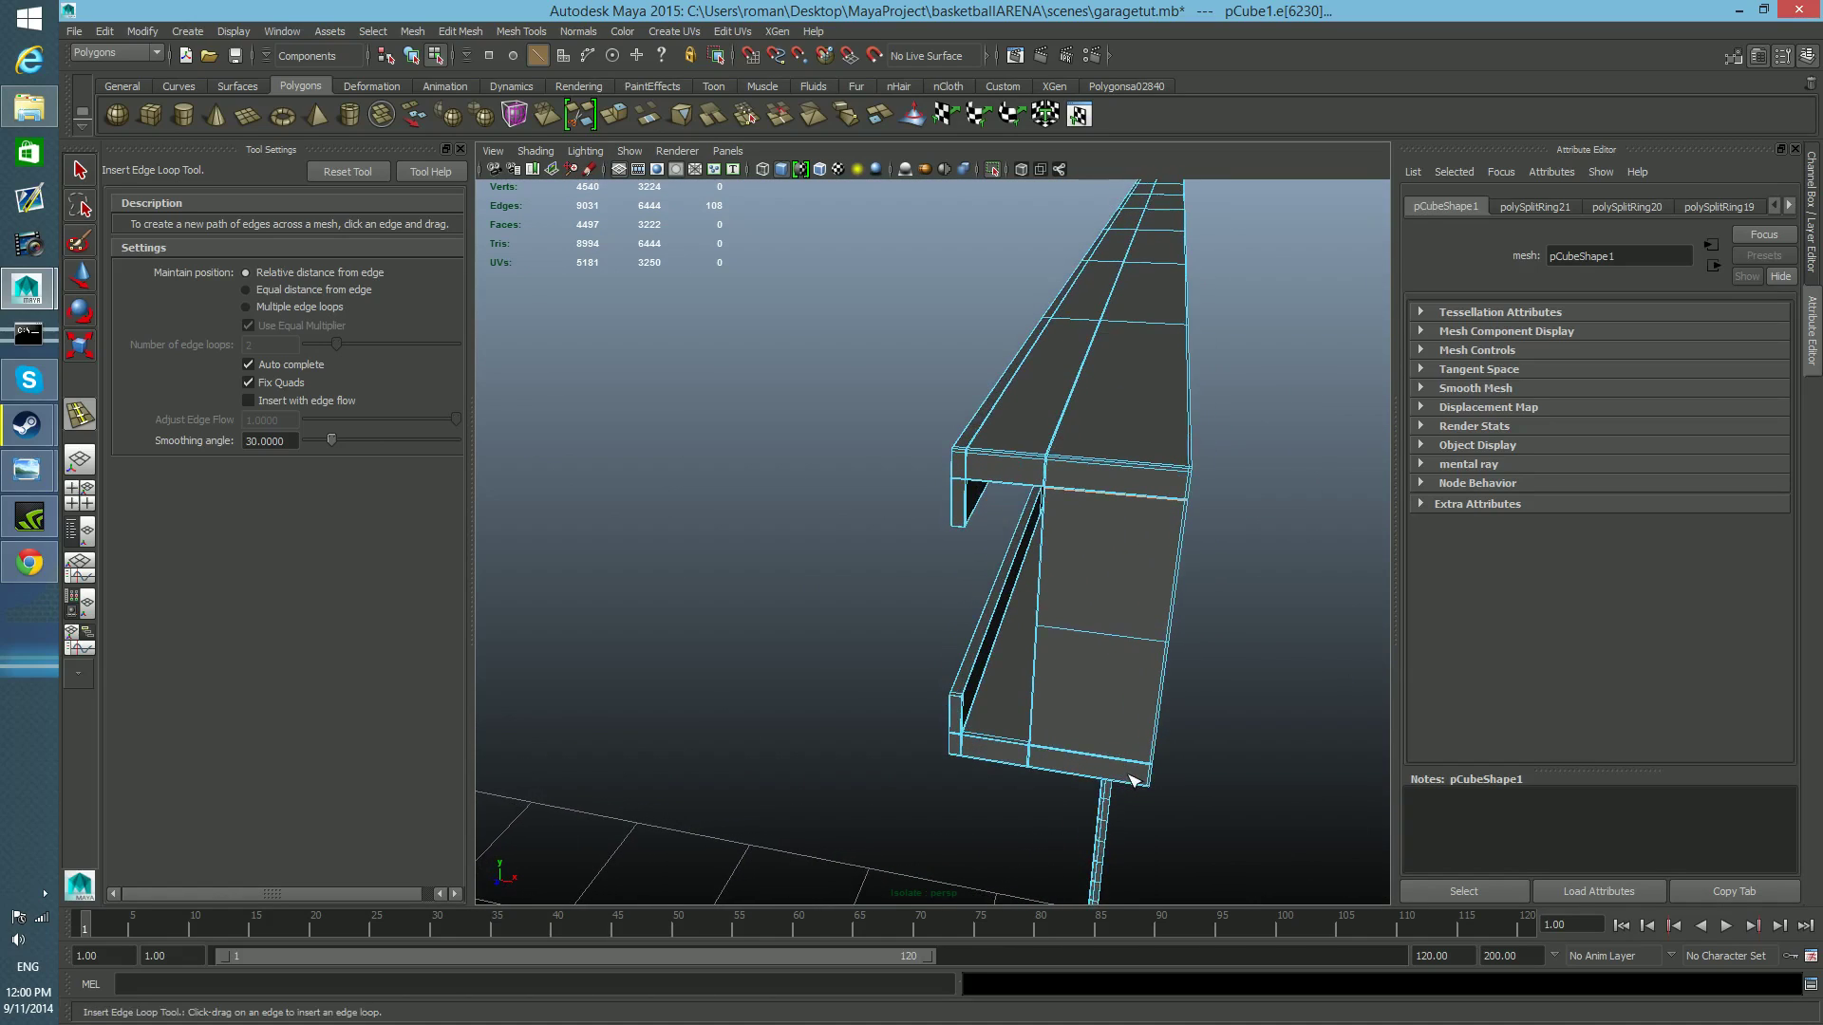
Select the whole rail as an object and inspect its end and corners in smooth mesh preview.
key(F8)
key(F8)
click(80, 171)
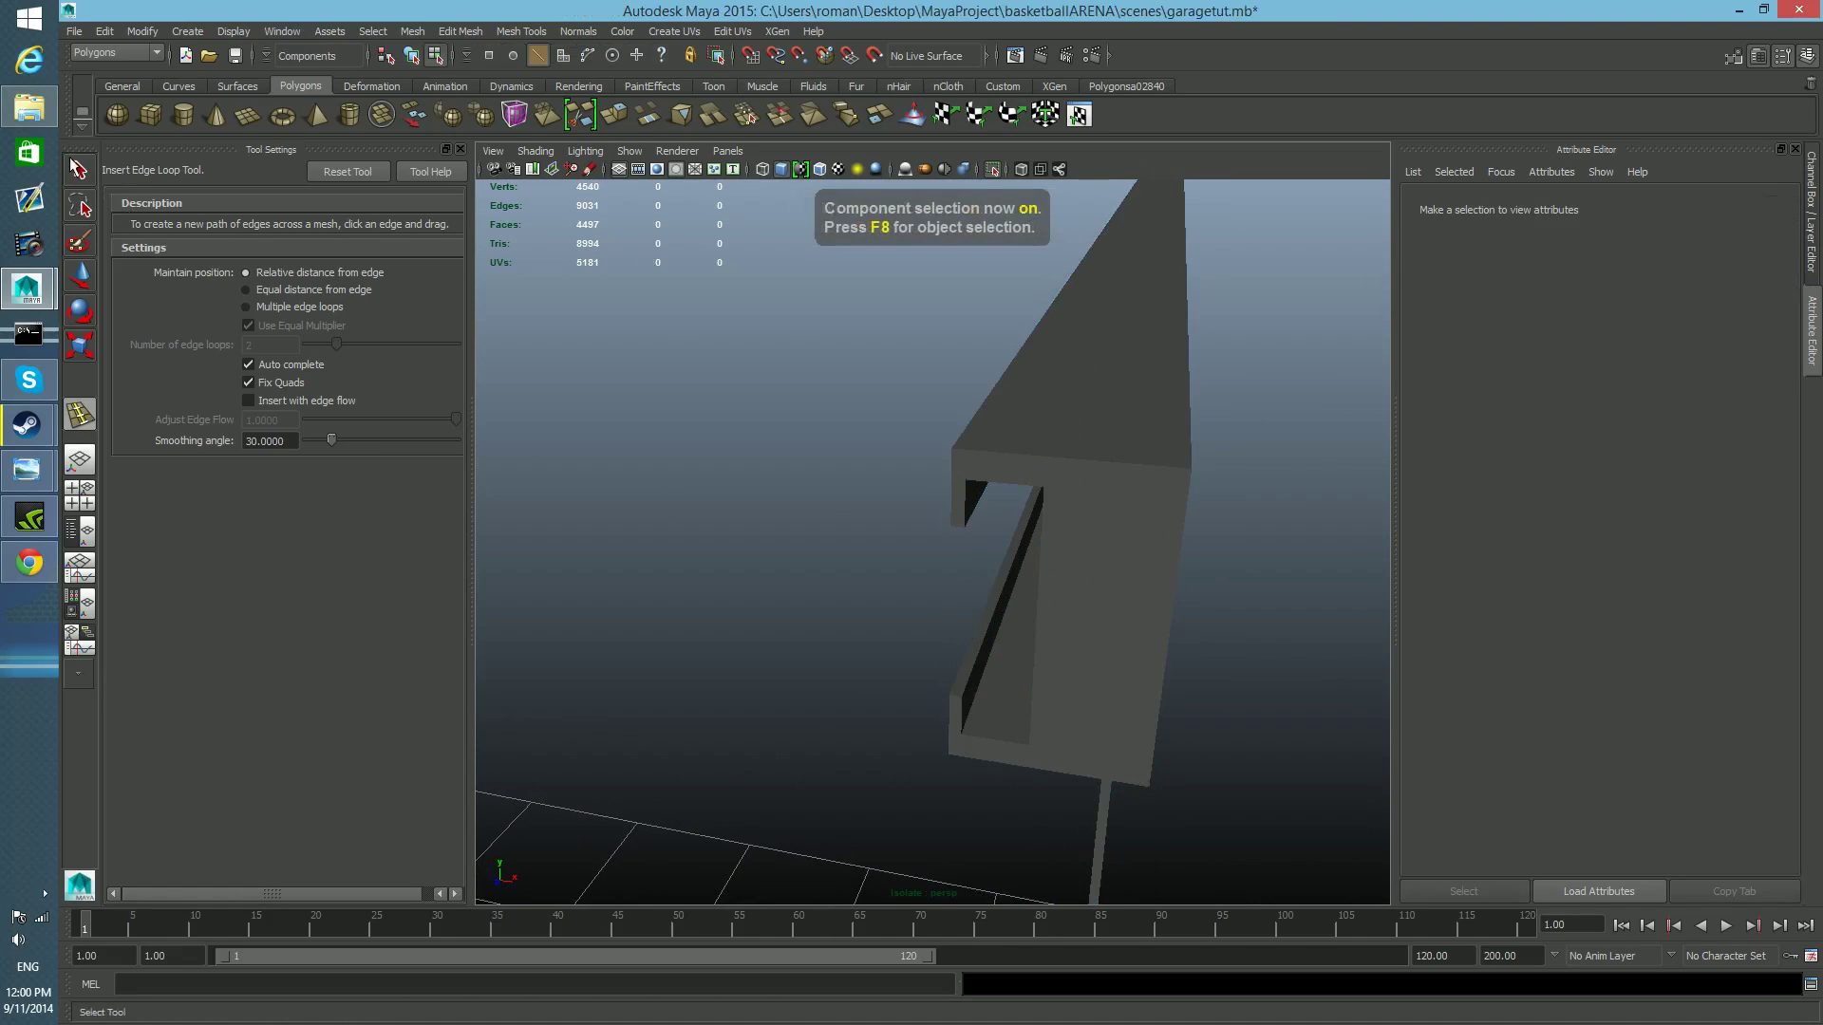
click(1146, 503)
key(F8)
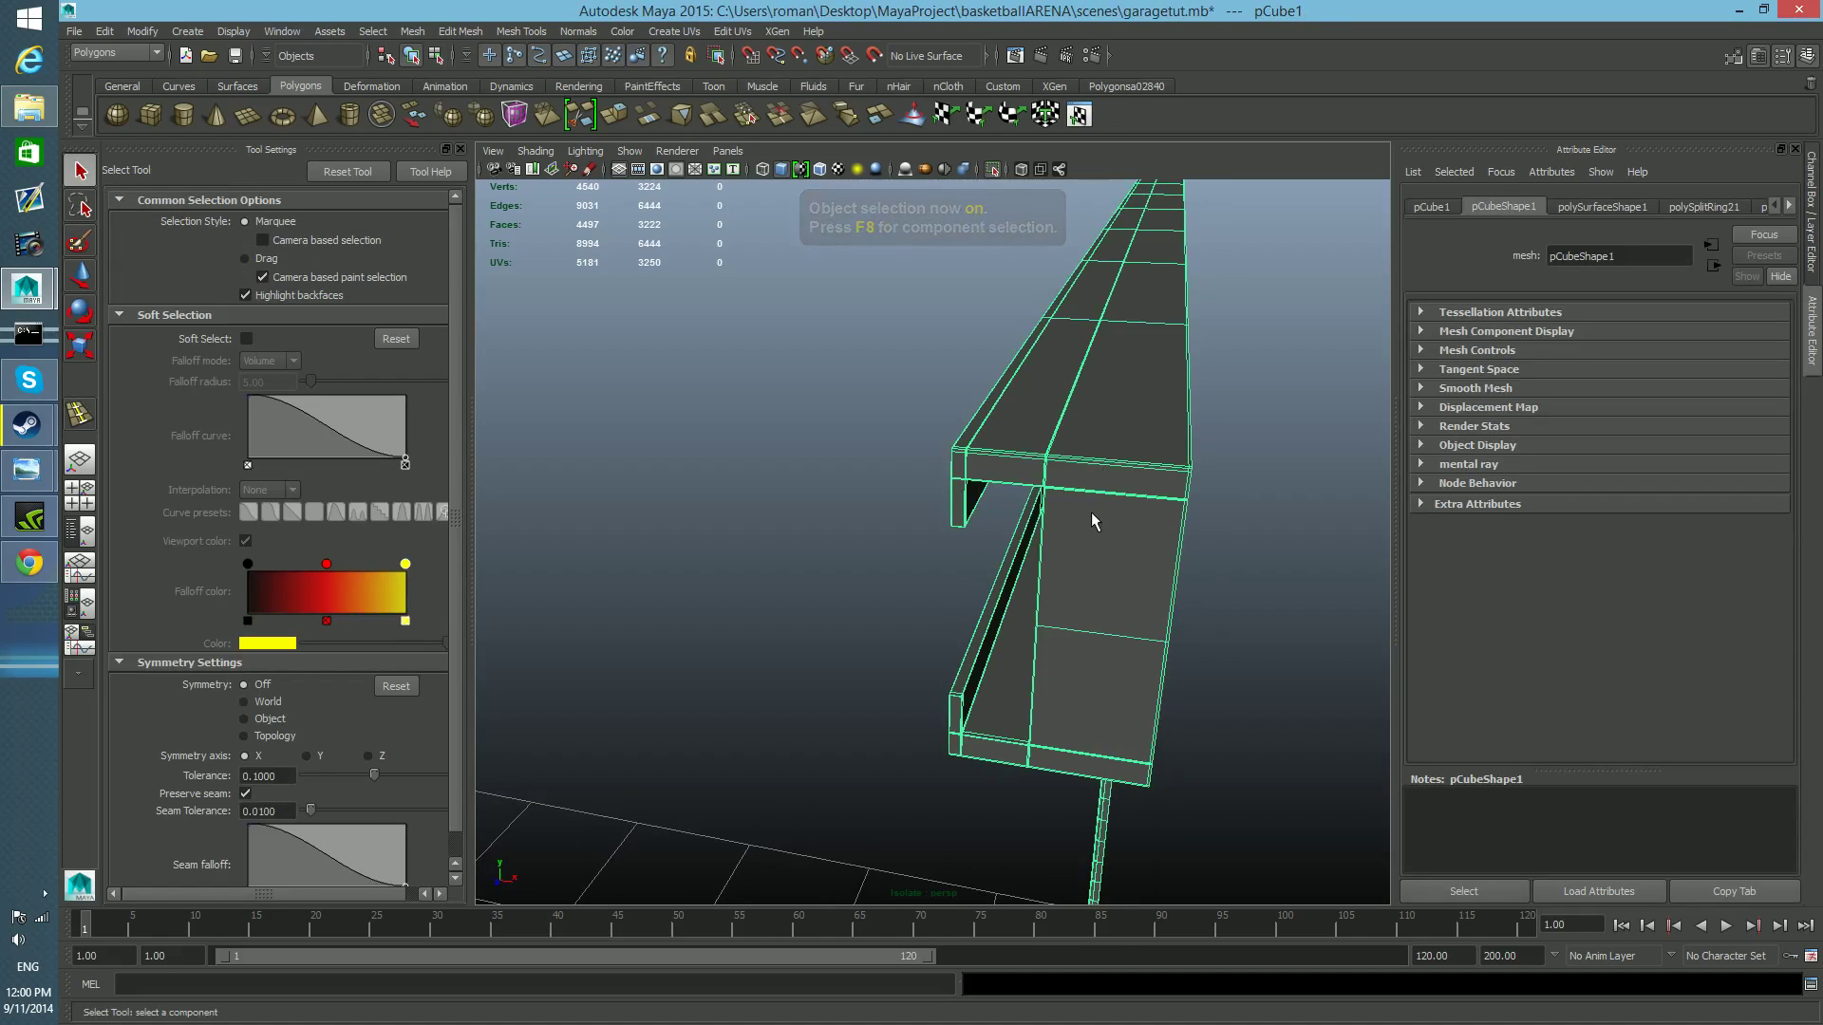
key(3)
alt+drag(1079, 573, 1006, 558)
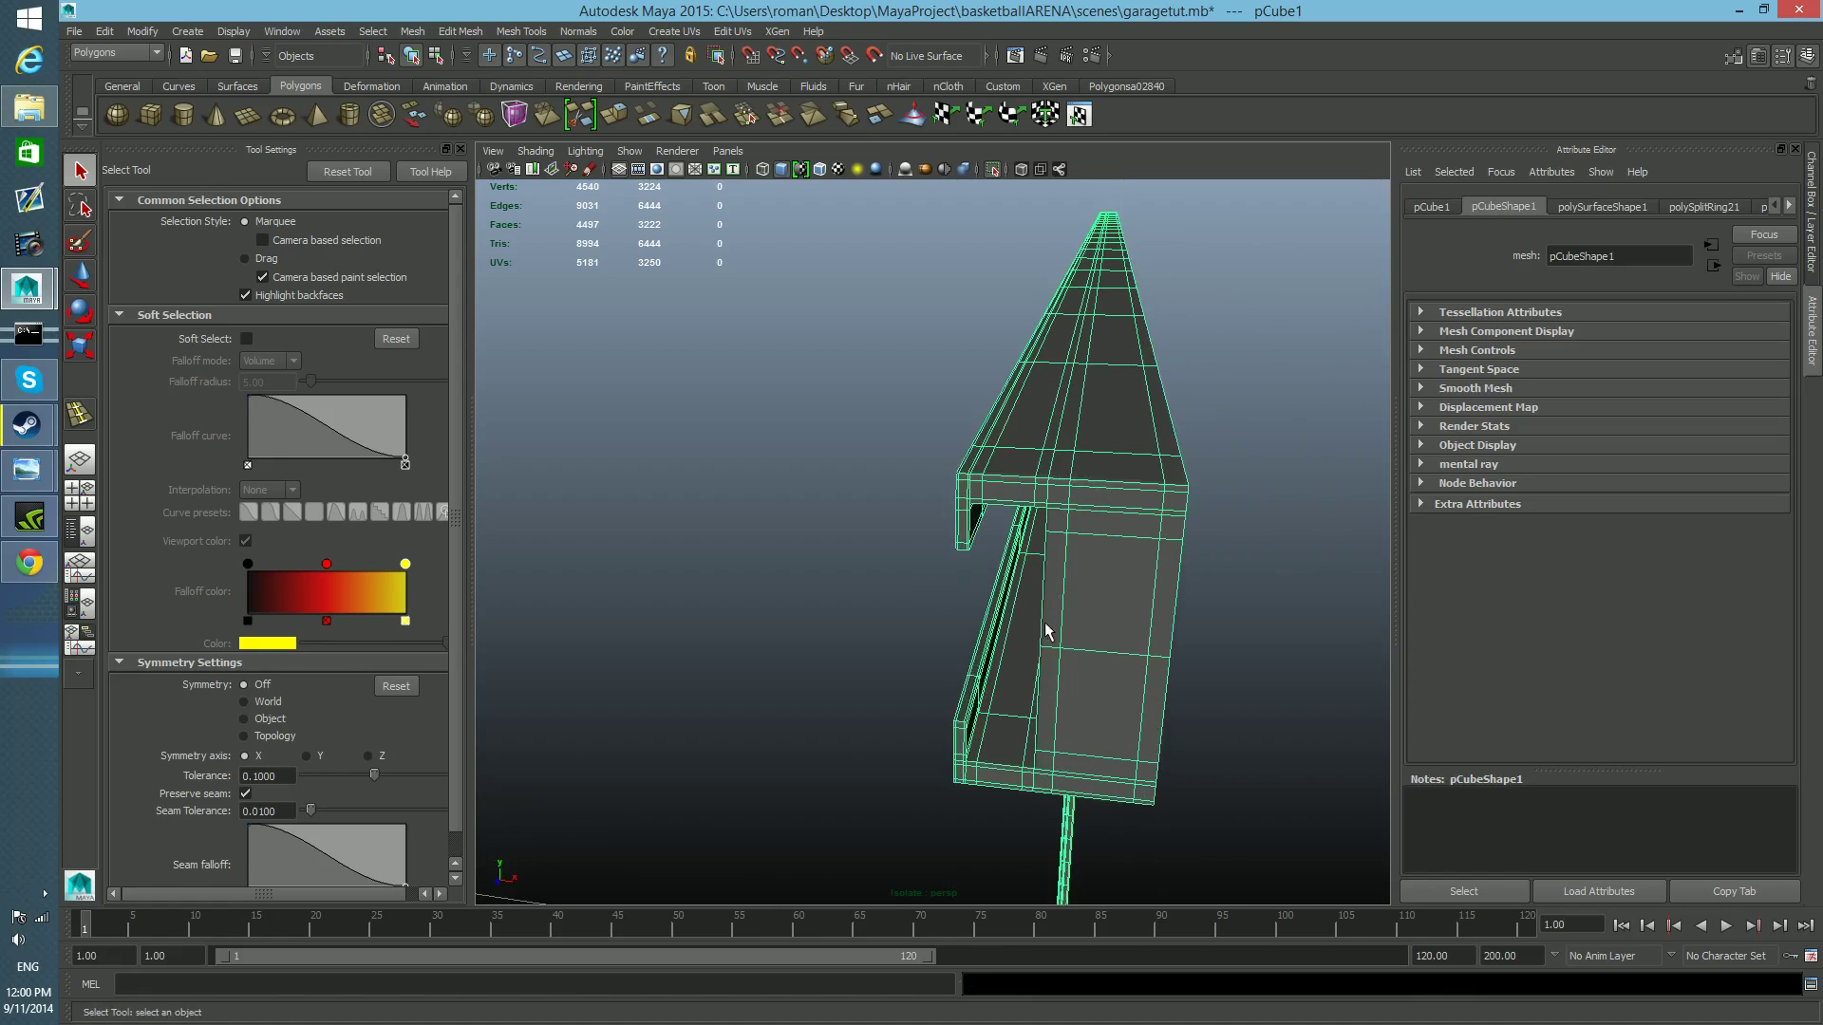
alt+drag(1114, 503, 928, 649)
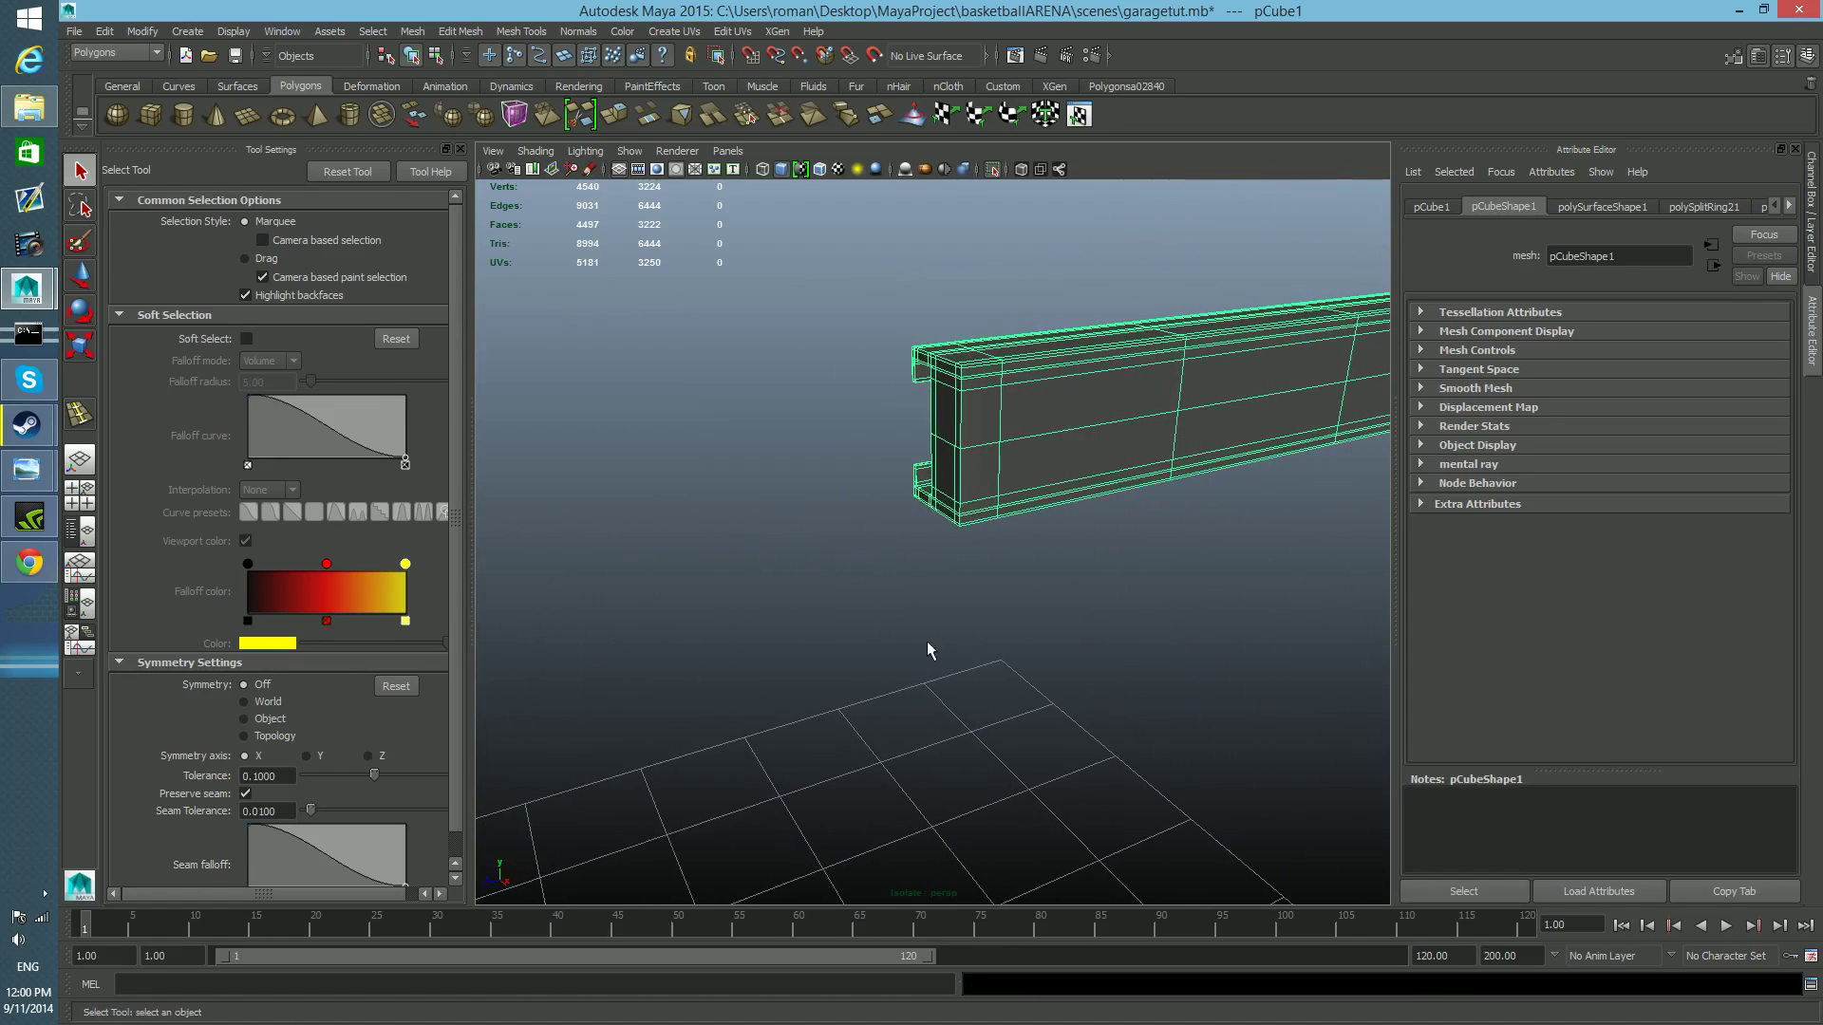
alt+right_drag(937, 523, 1099, 573)
mouse_move(1099, 528)
alt+middle_down()
mouse_move(1114, 545)
mouse_move(1100, 586)
mouse_move(1090, 549)
alt+middle_up()
alt+right_drag(1089, 549, 1240, 575)
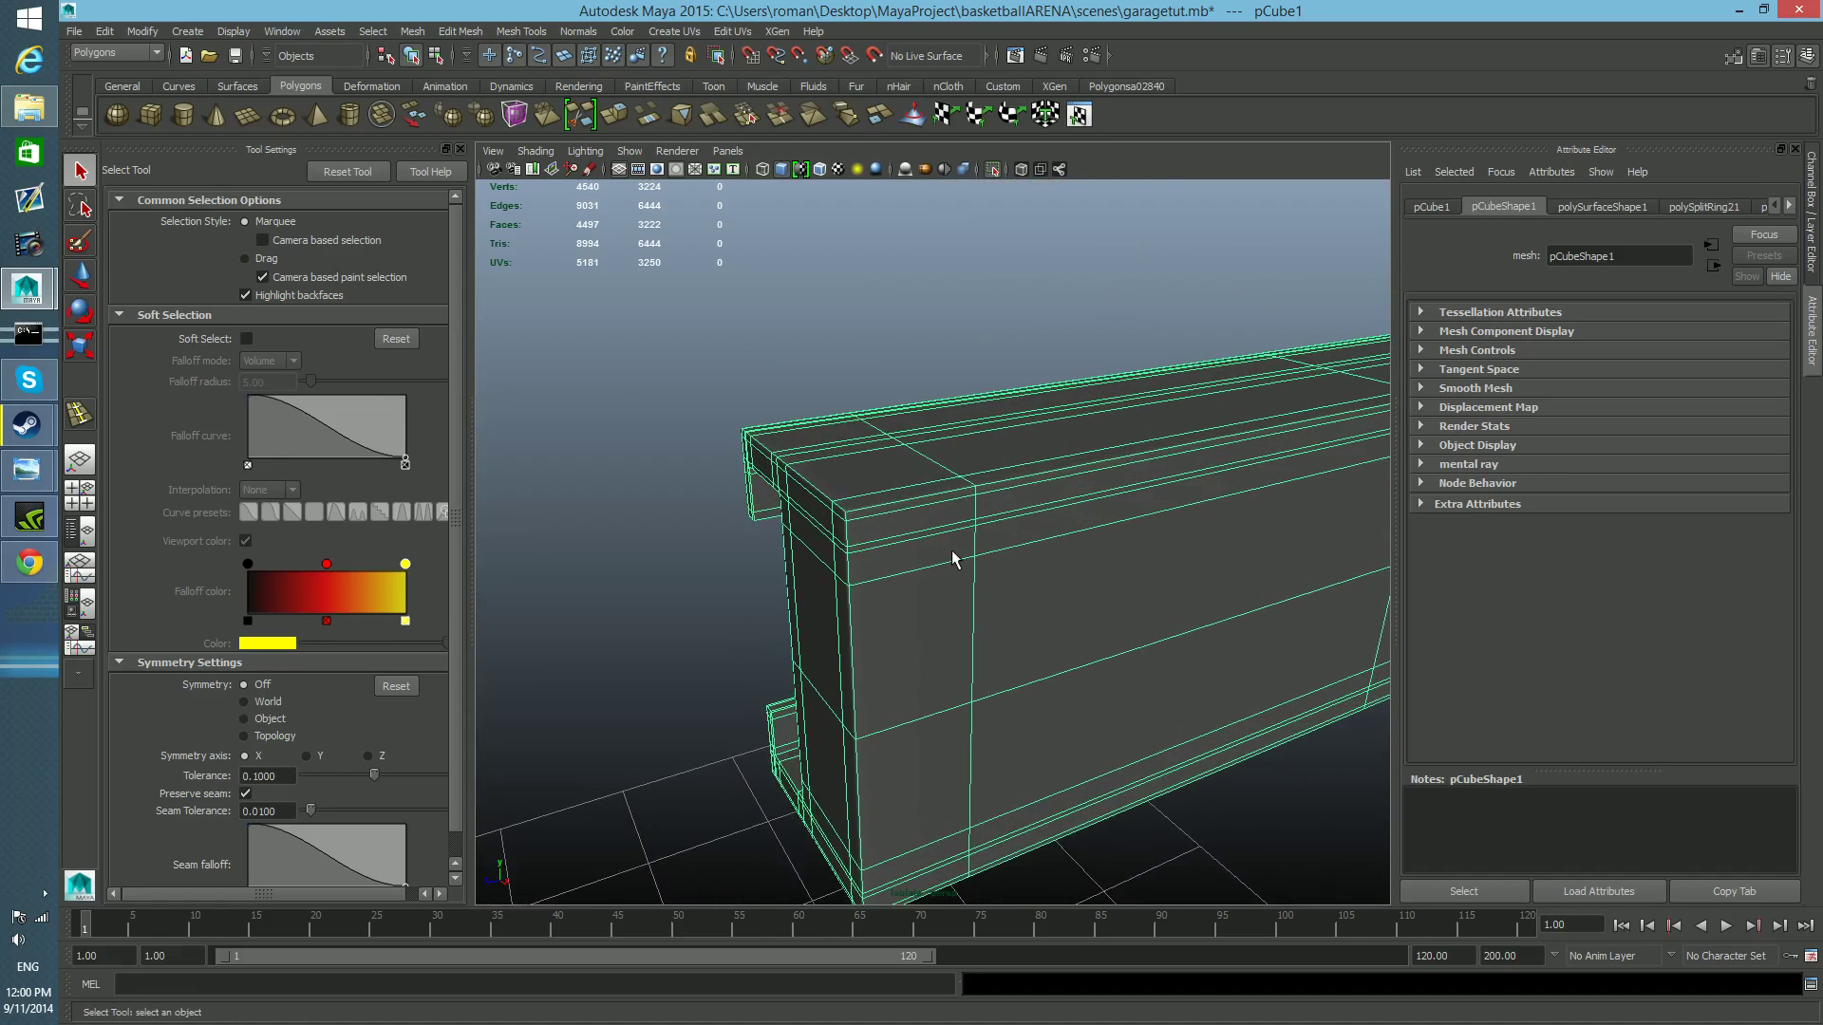
Select the lengthwise edge loop at the rail's upper outer corner and compare the cage-overlay and full smooth previews.
right_drag(897, 546, 897, 503)
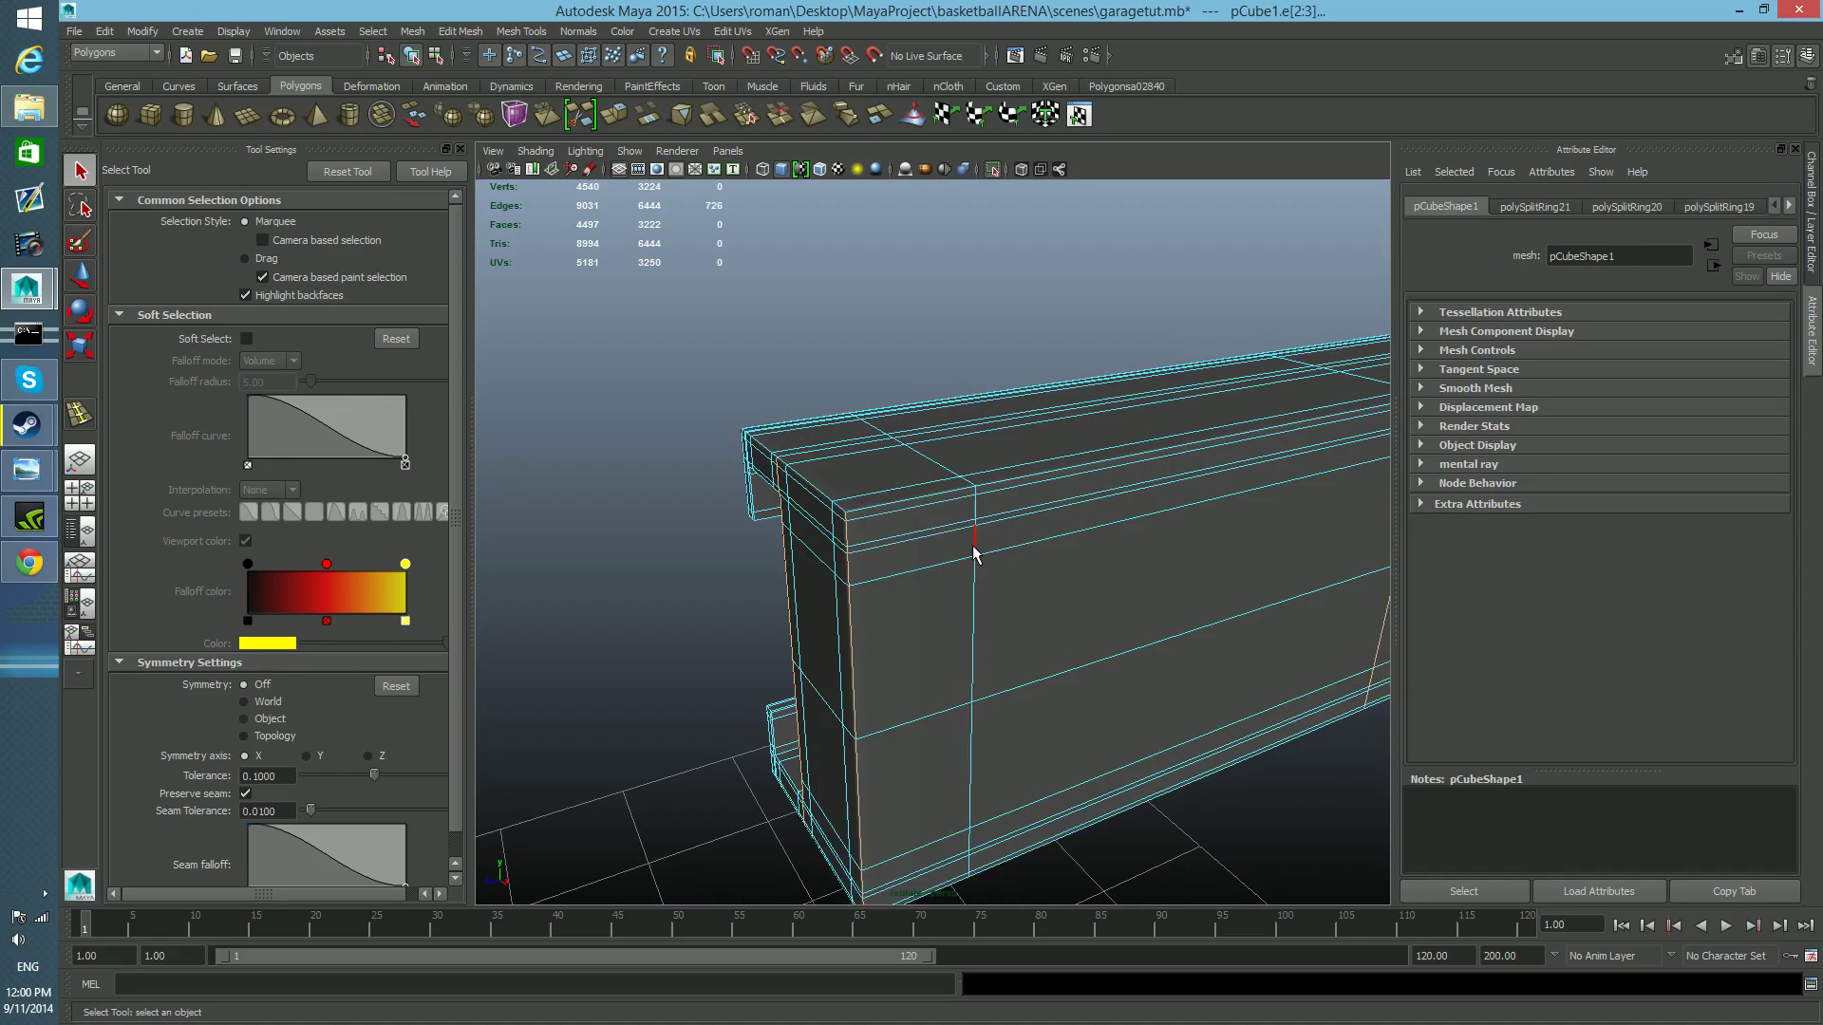
double_click(900, 516)
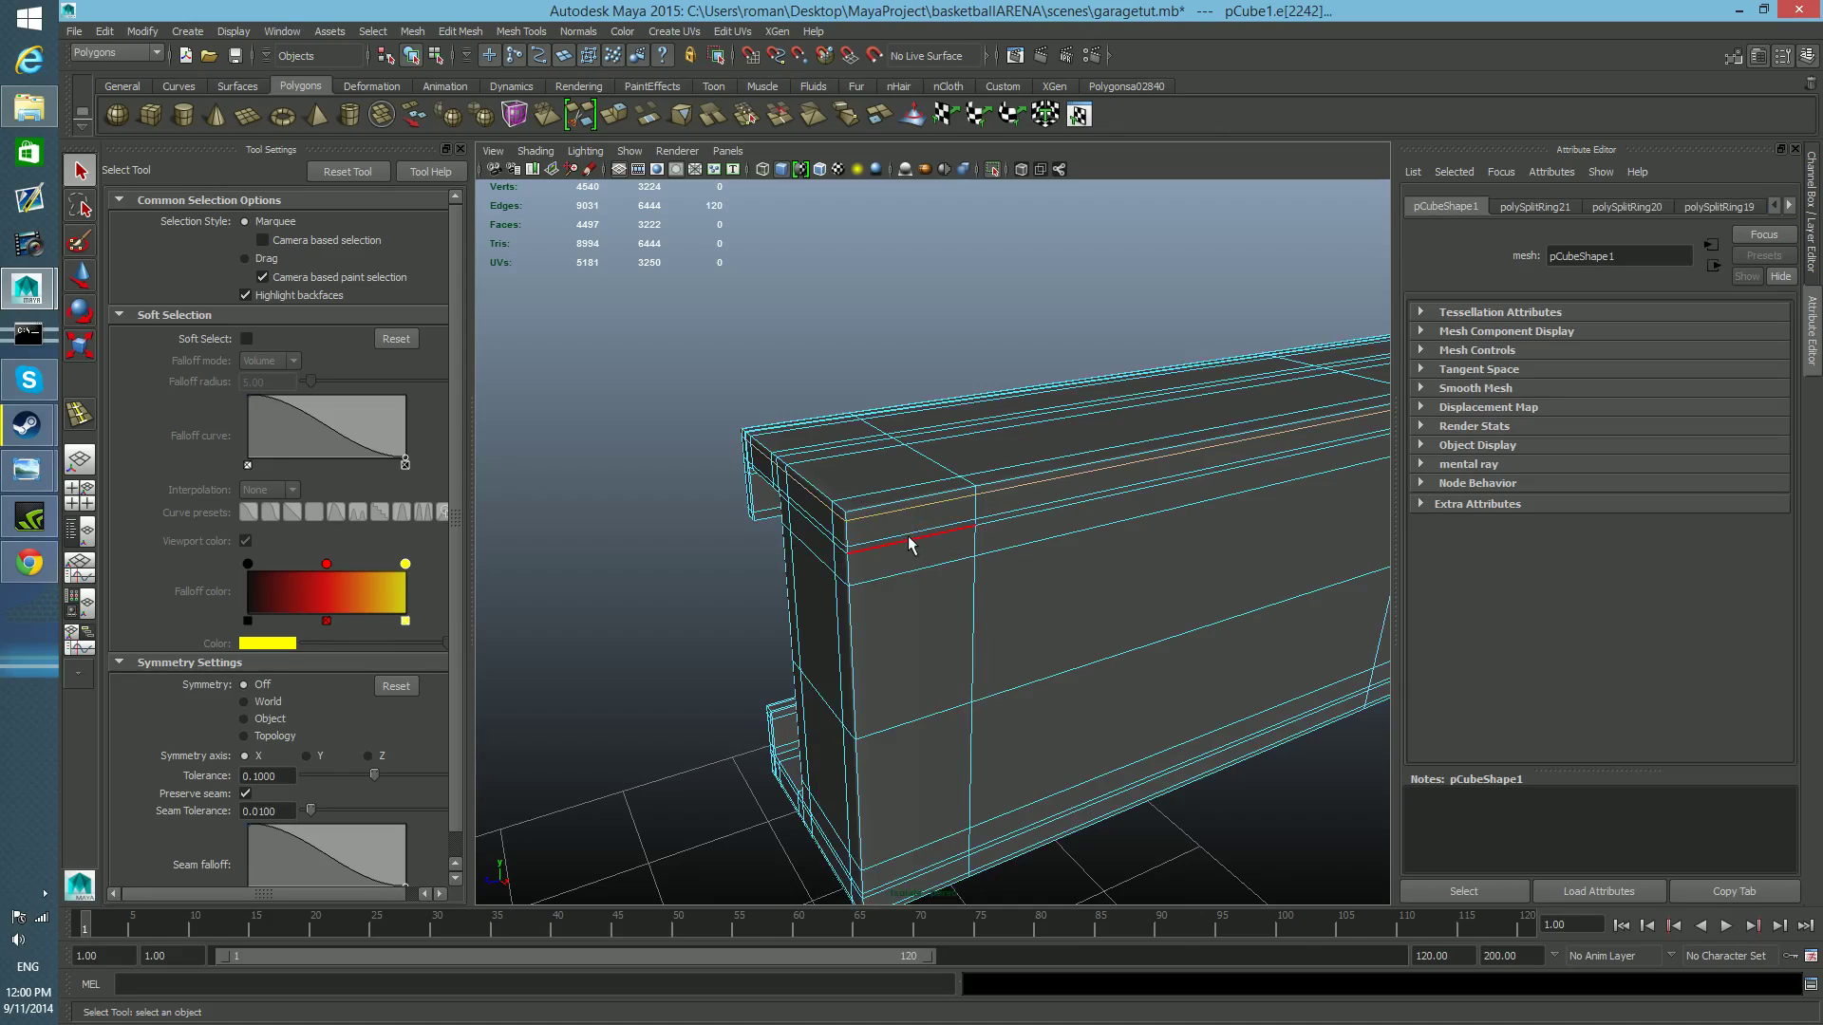
key(2)
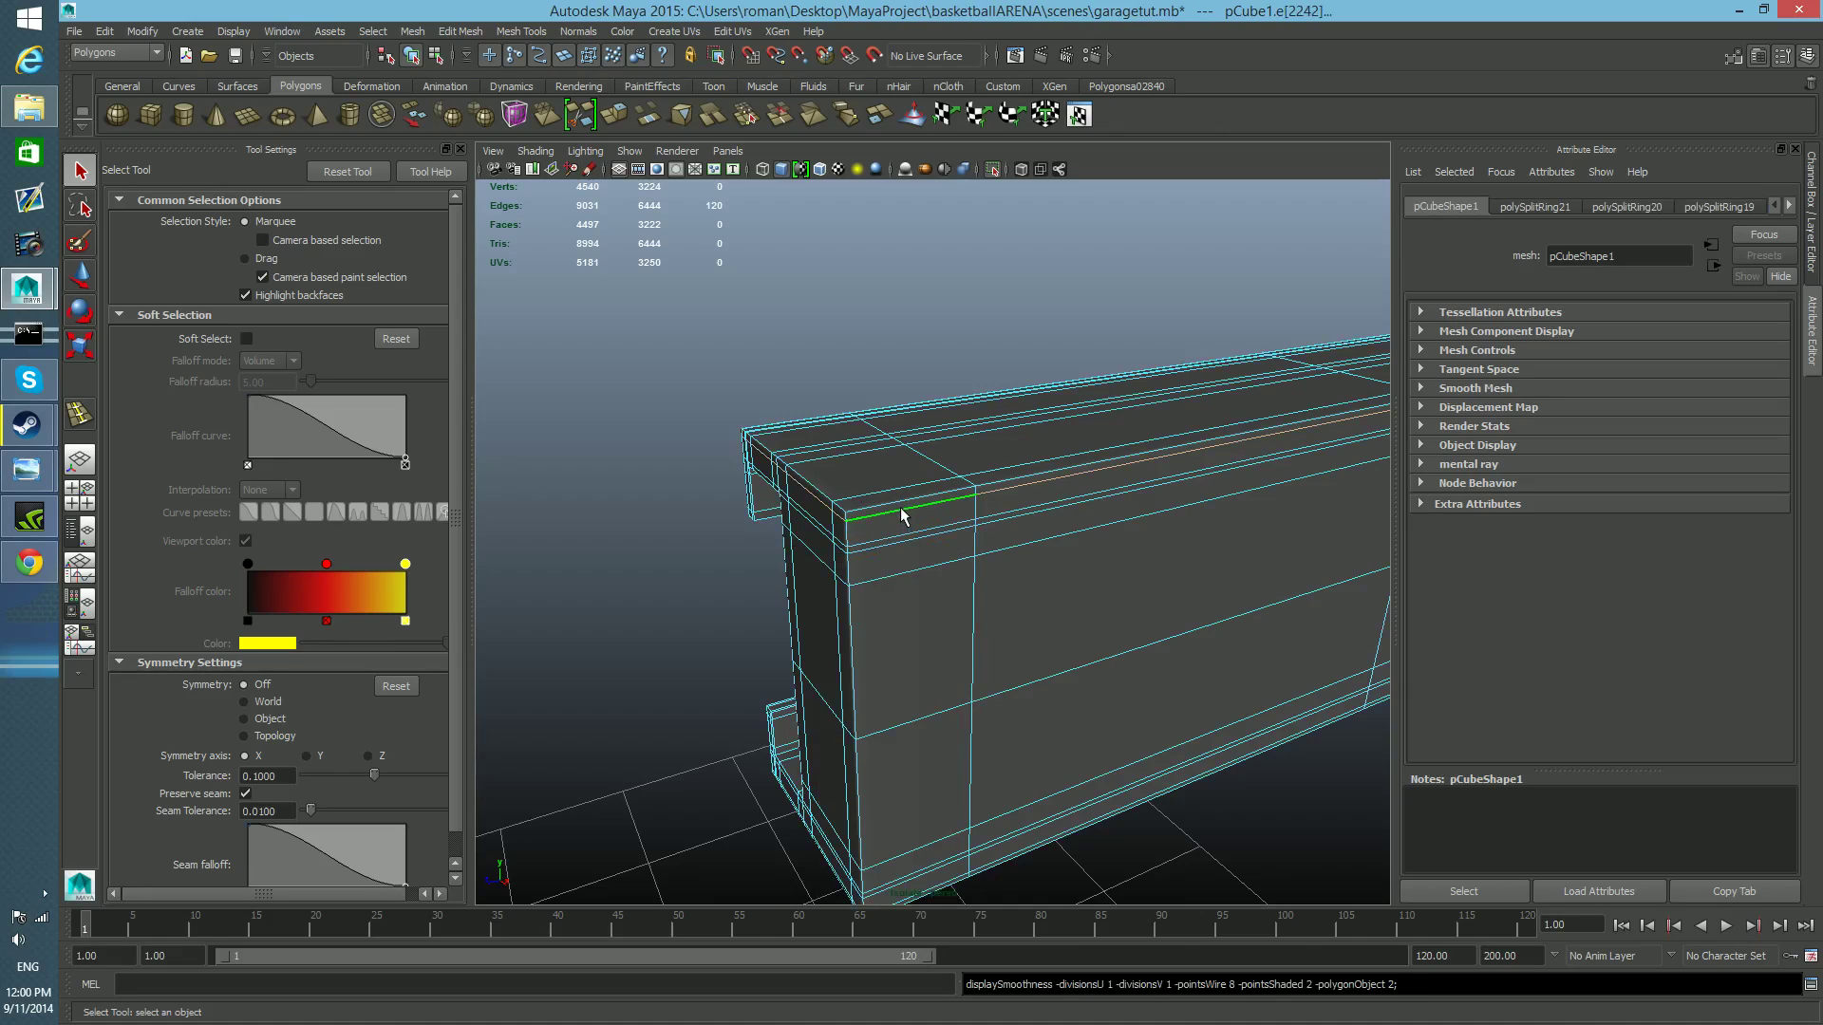
key(3)
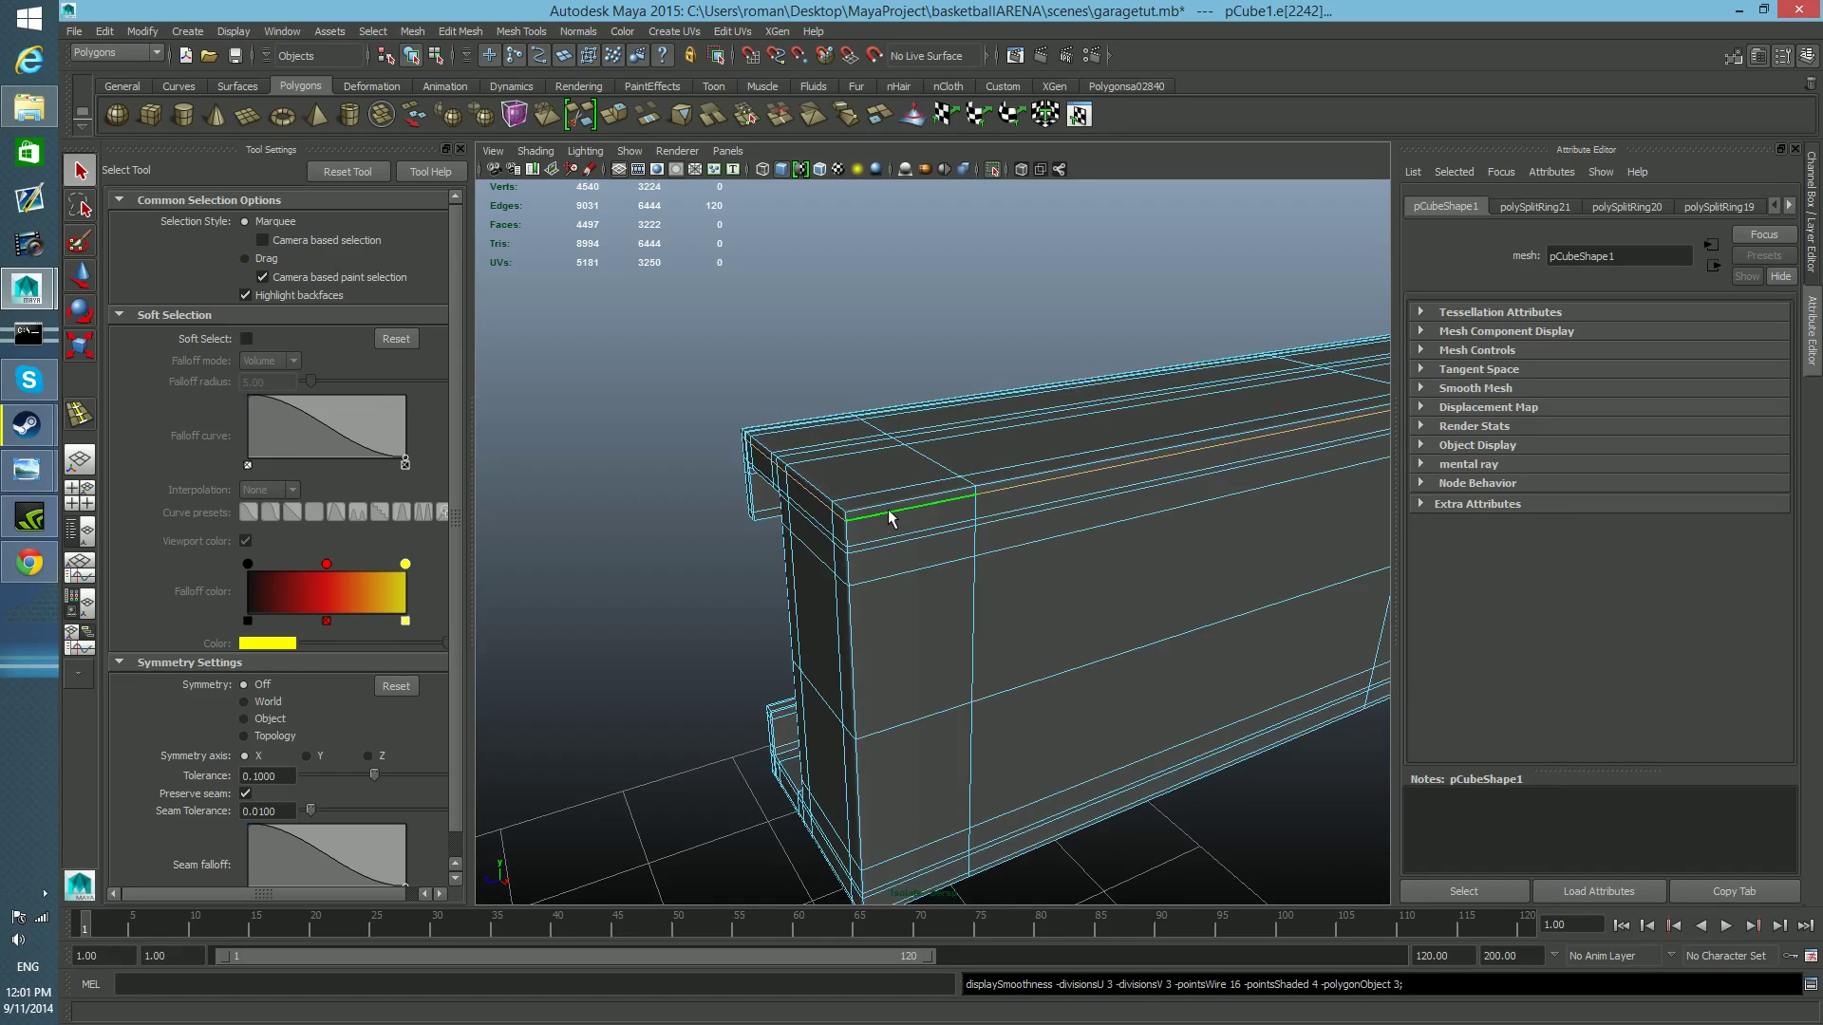
scroll(843, 565, up, 3)
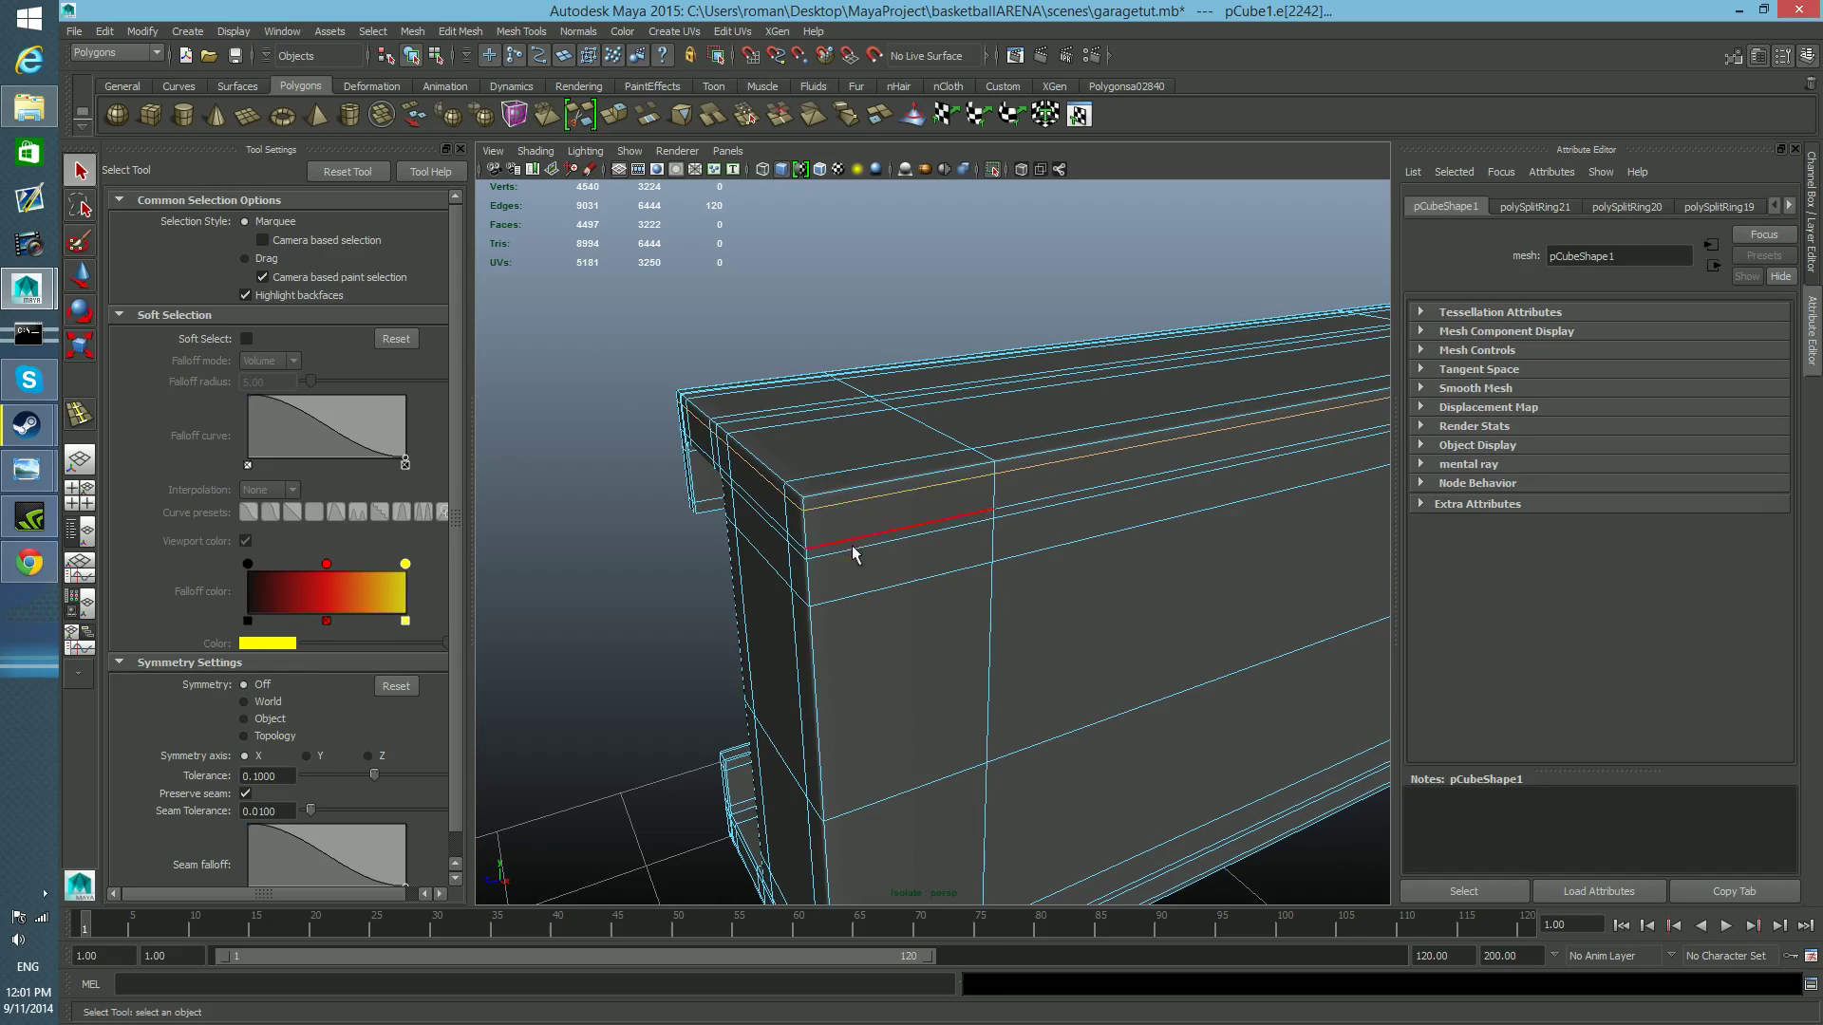
Select the cross-section edge loop nearest the rail's end and move it lengthwise to sit just inside the end, with smooth preview off.
key(w)
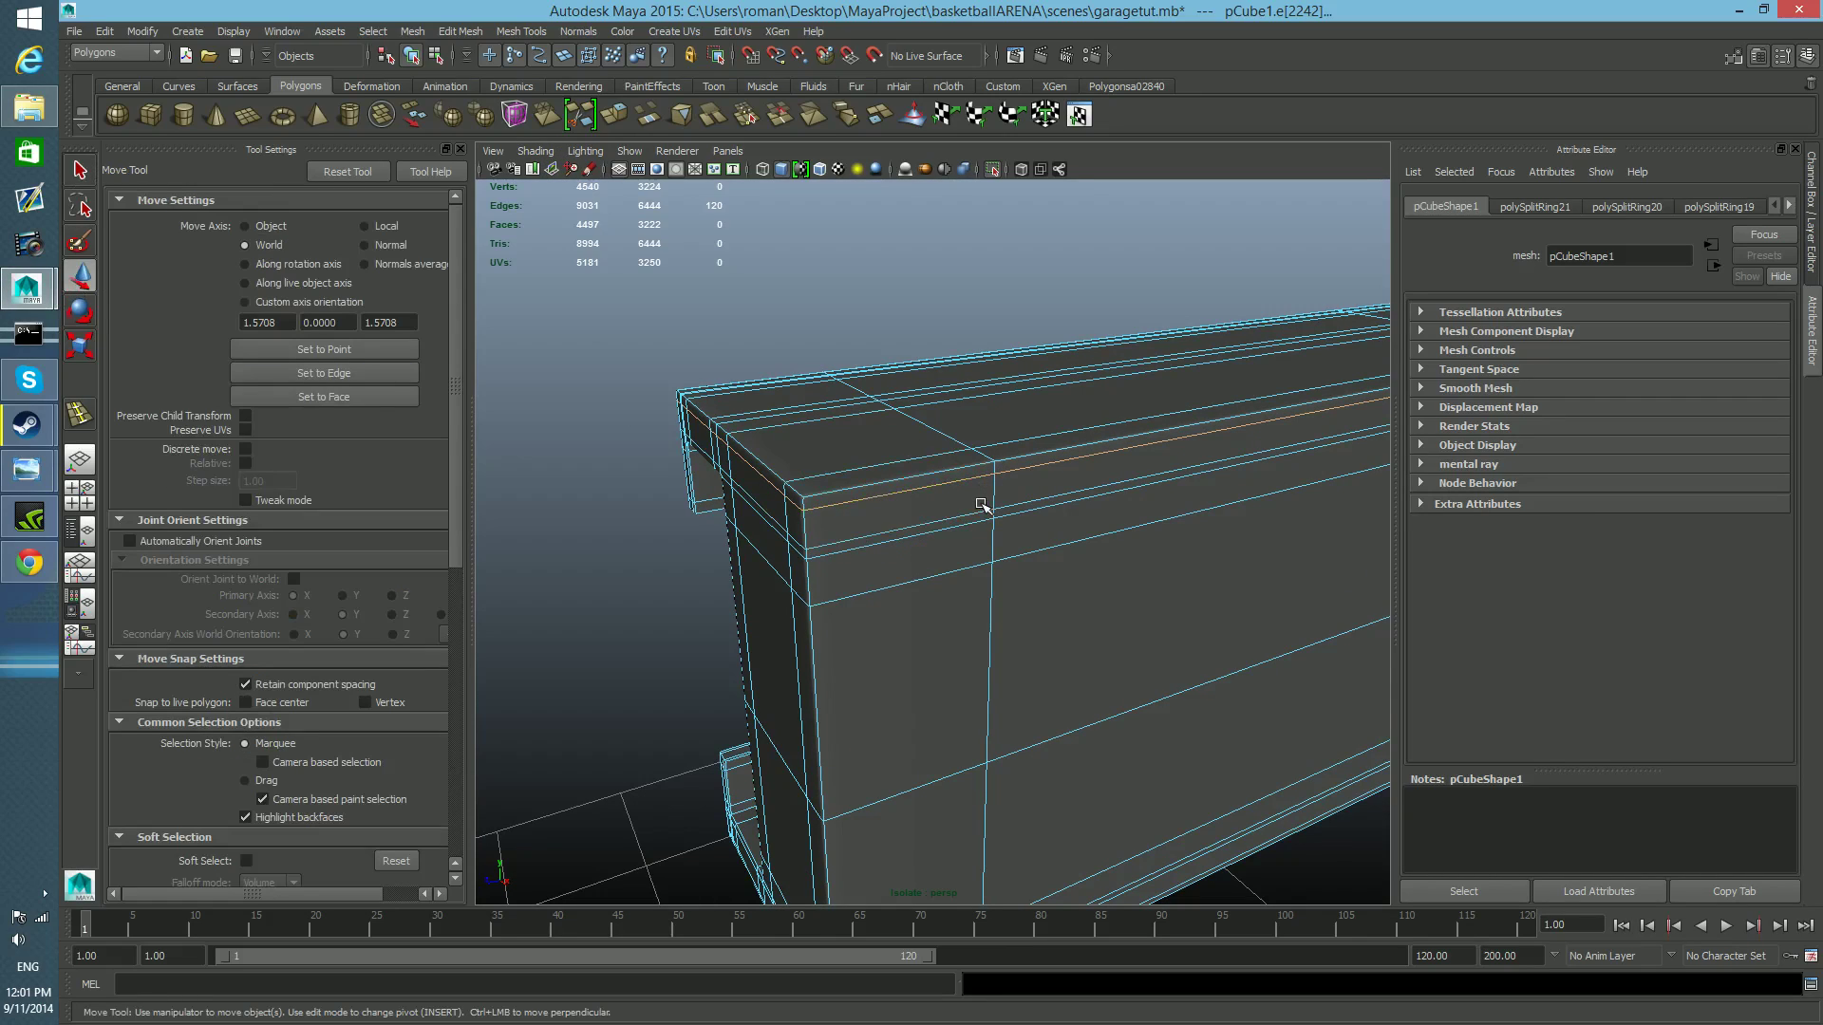
scroll(1109, 537, down, 5)
alt+drag(1214, 590, 977, 591)
scroll(679, 625, up, 2)
alt+right_drag(680, 625, 828, 628)
alt+middle_drag(828, 628, 1143, 611)
alt+right_drag(859, 612, 1024, 613)
double_click(838, 518)
alt+right_drag(860, 622, 924, 647)
alt+middle_drag(924, 646, 936, 653)
alt+right_drag(903, 561, 964, 598)
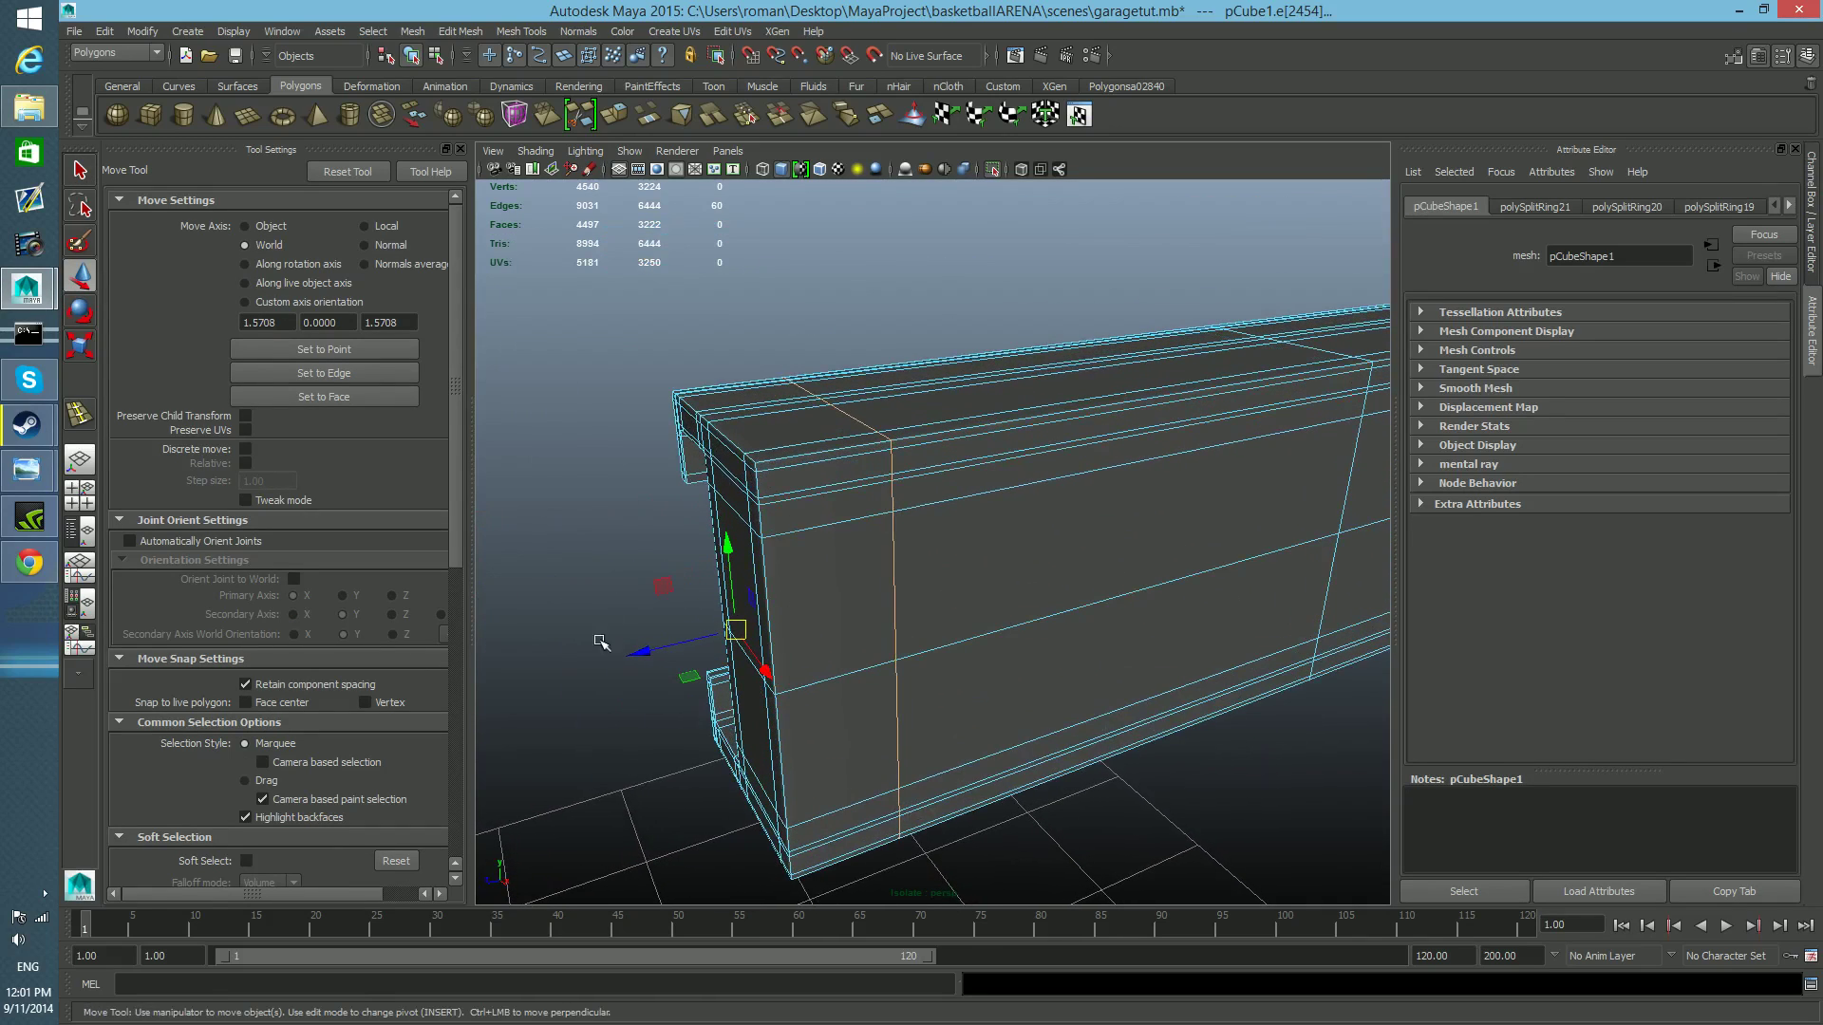
drag(642, 650, 495, 689)
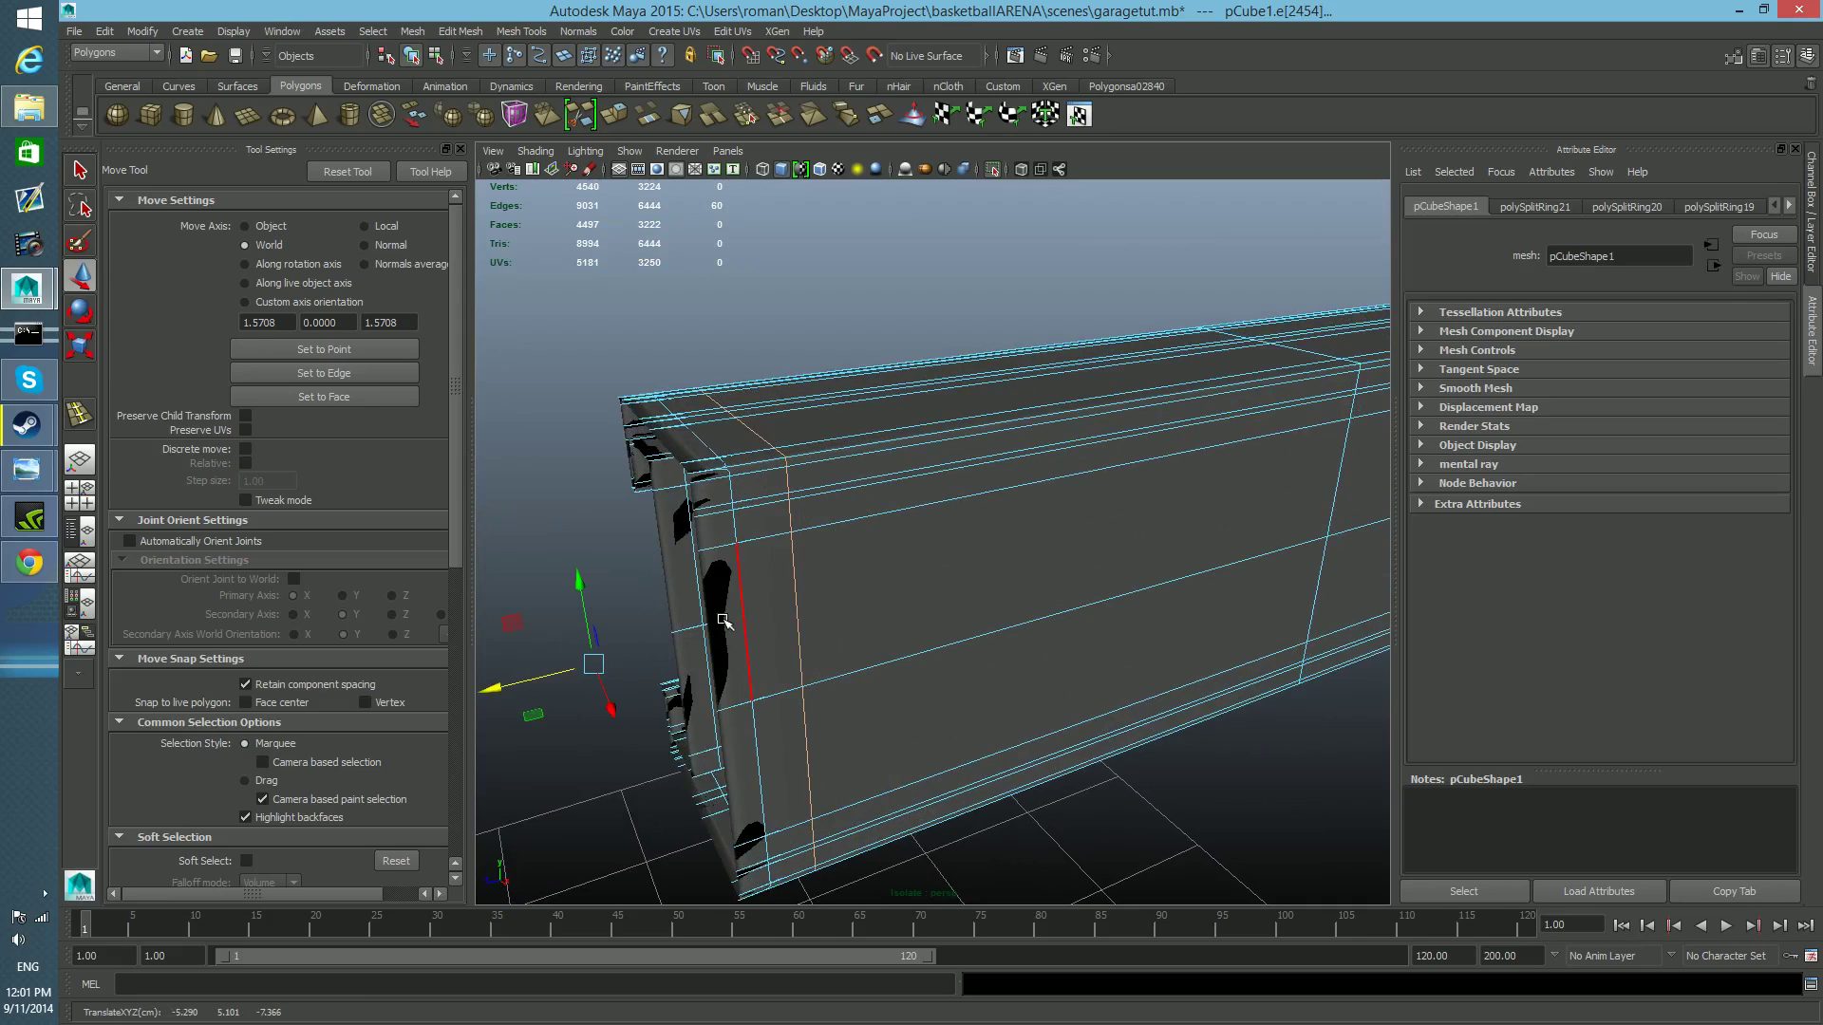
key(1)
alt+middle_drag(669, 643, 802, 602)
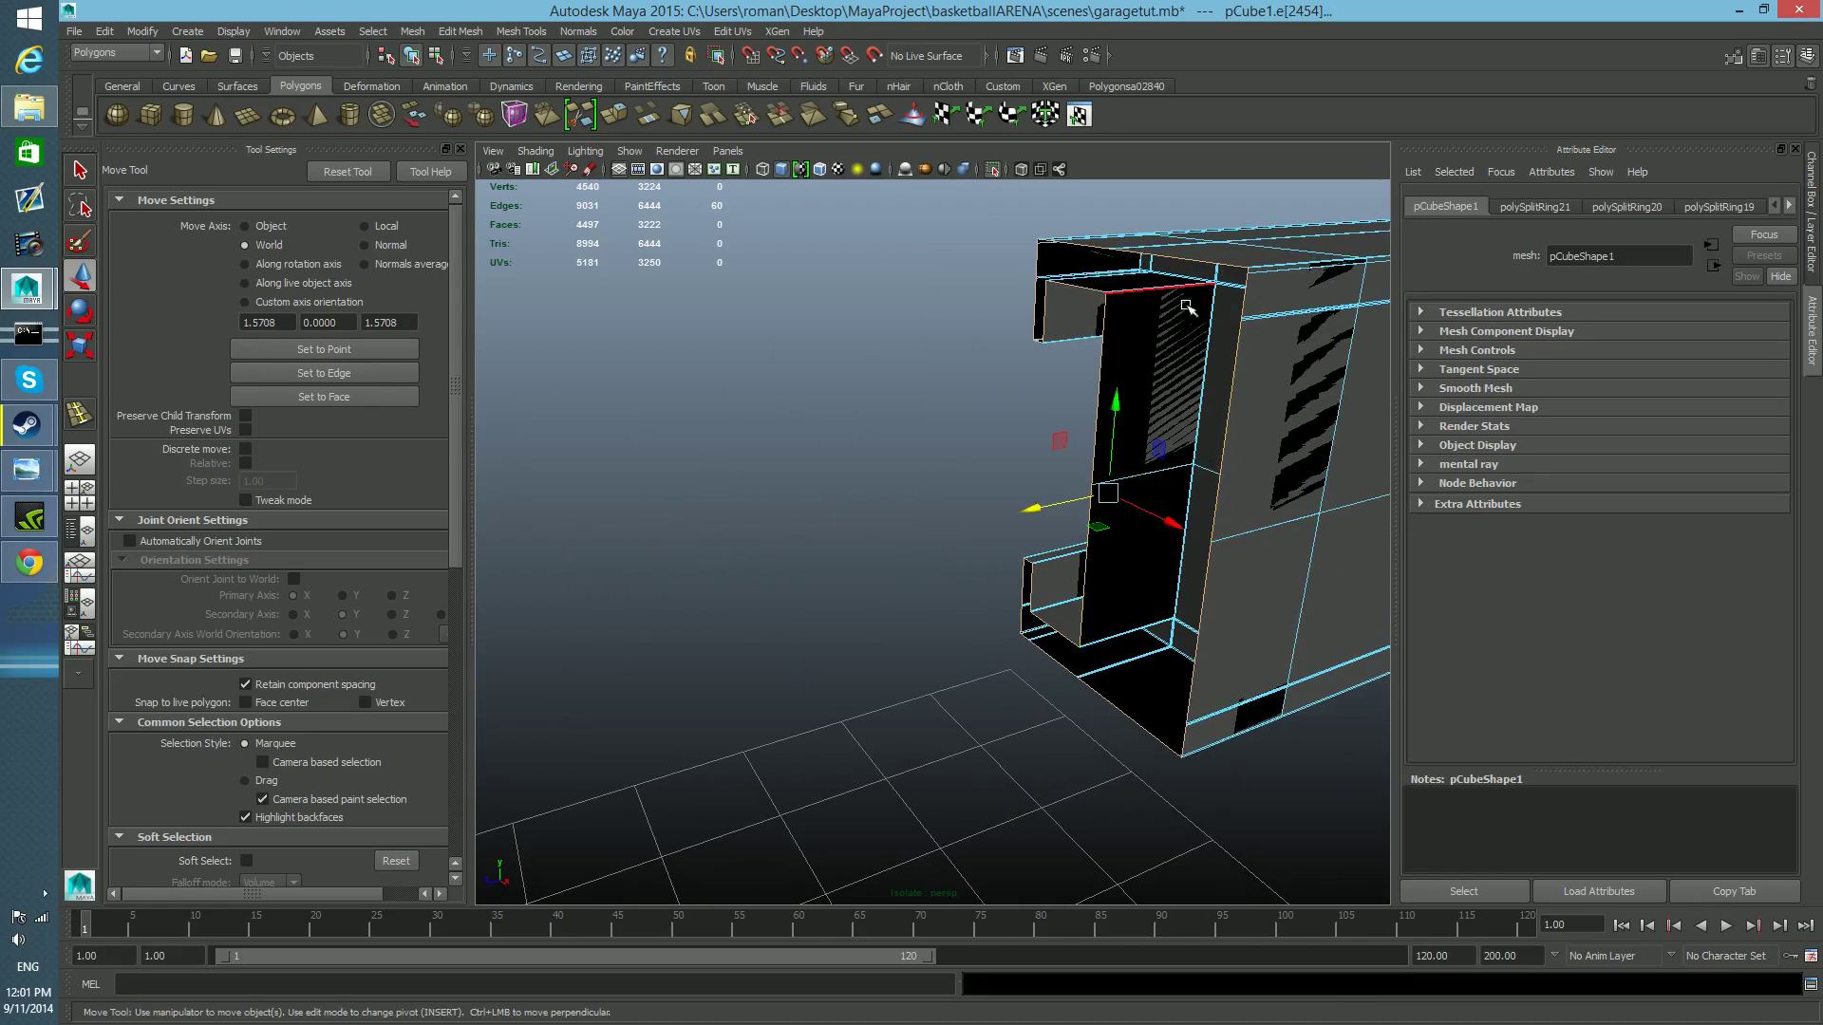
alt+drag(1114, 523, 955, 608)
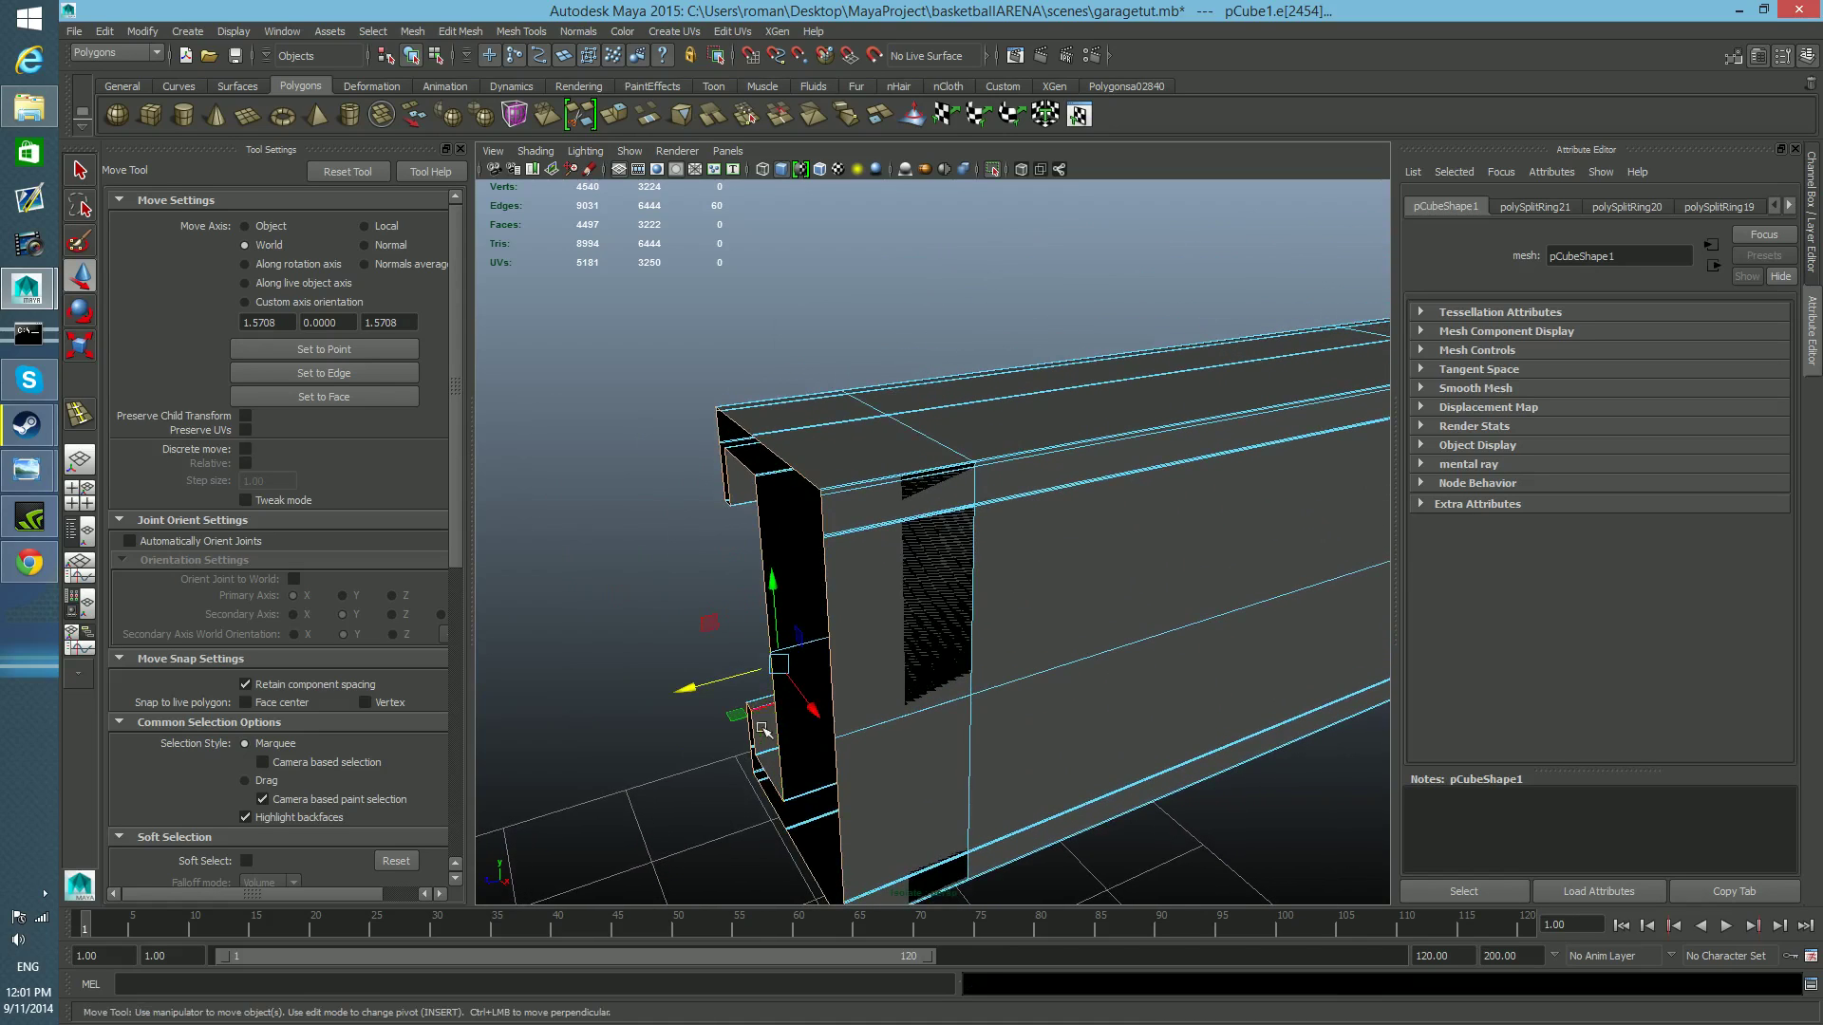
drag(700, 689, 858, 667)
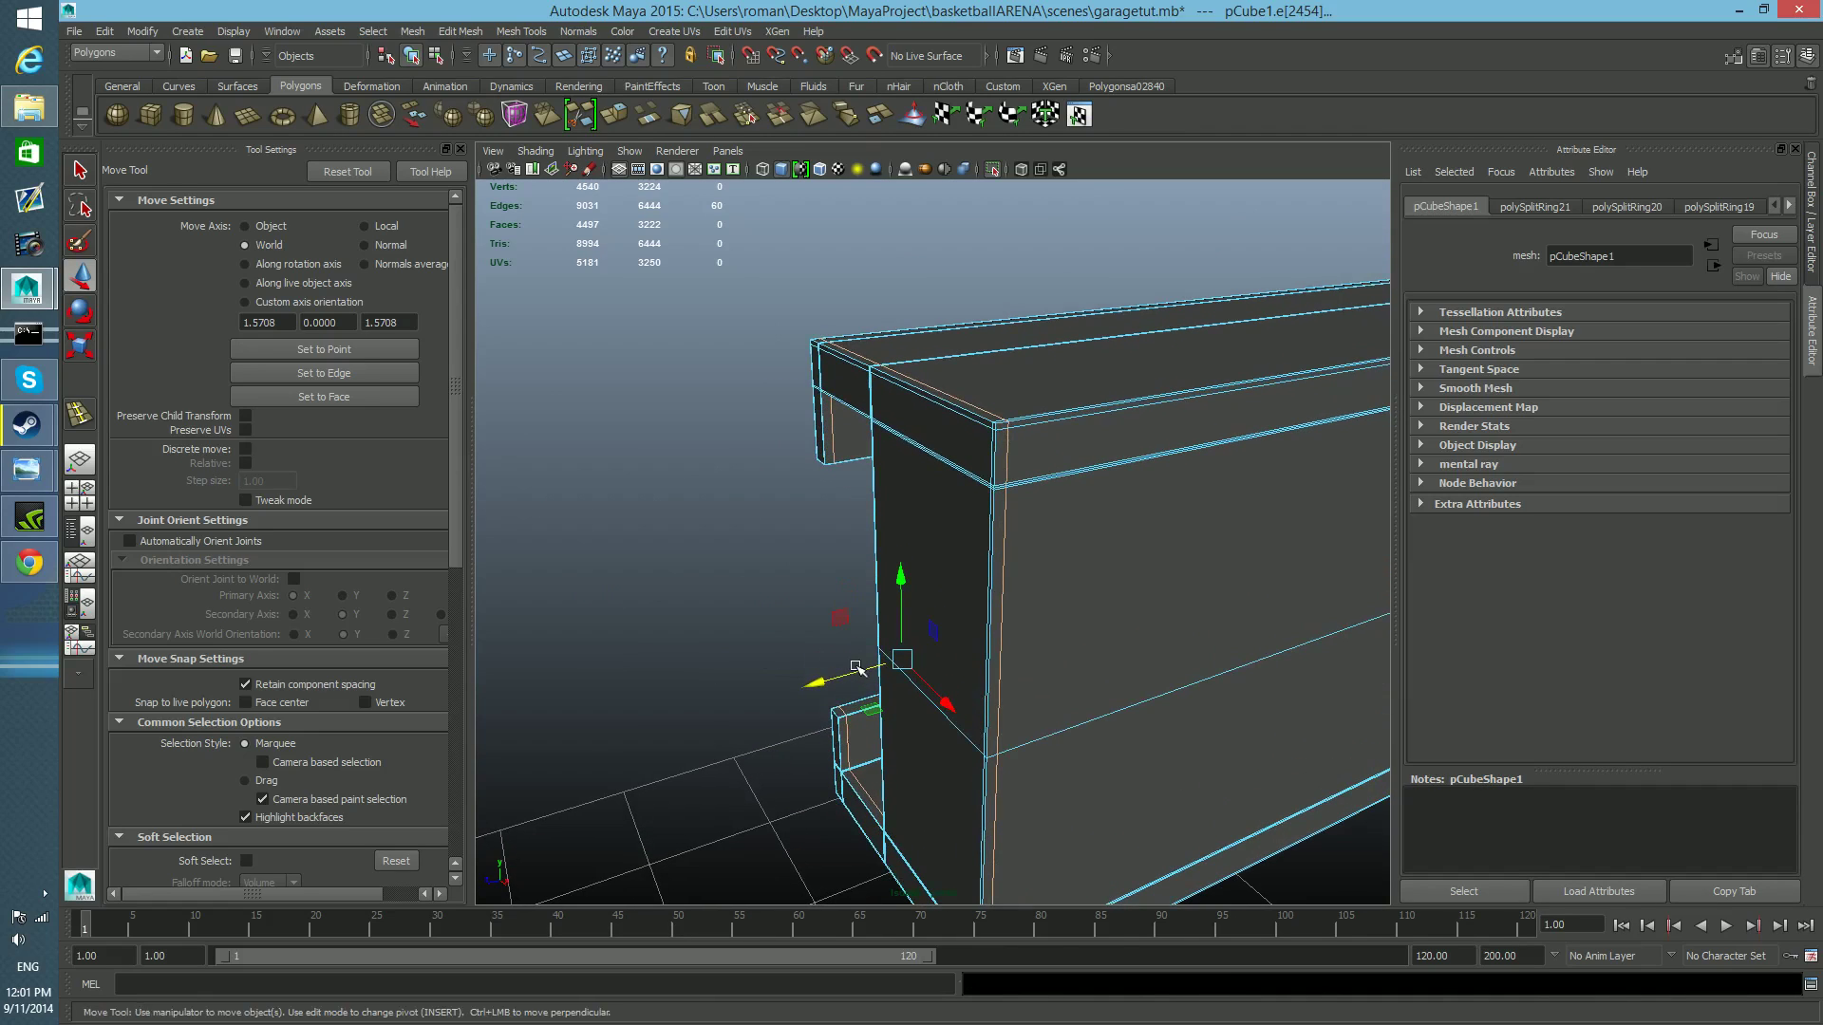
Inspect the repositioned end loop from several angles and compare the rail's end in unsmoothed and smooth preview display.
alt+middle_drag(1036, 484, 959, 510)
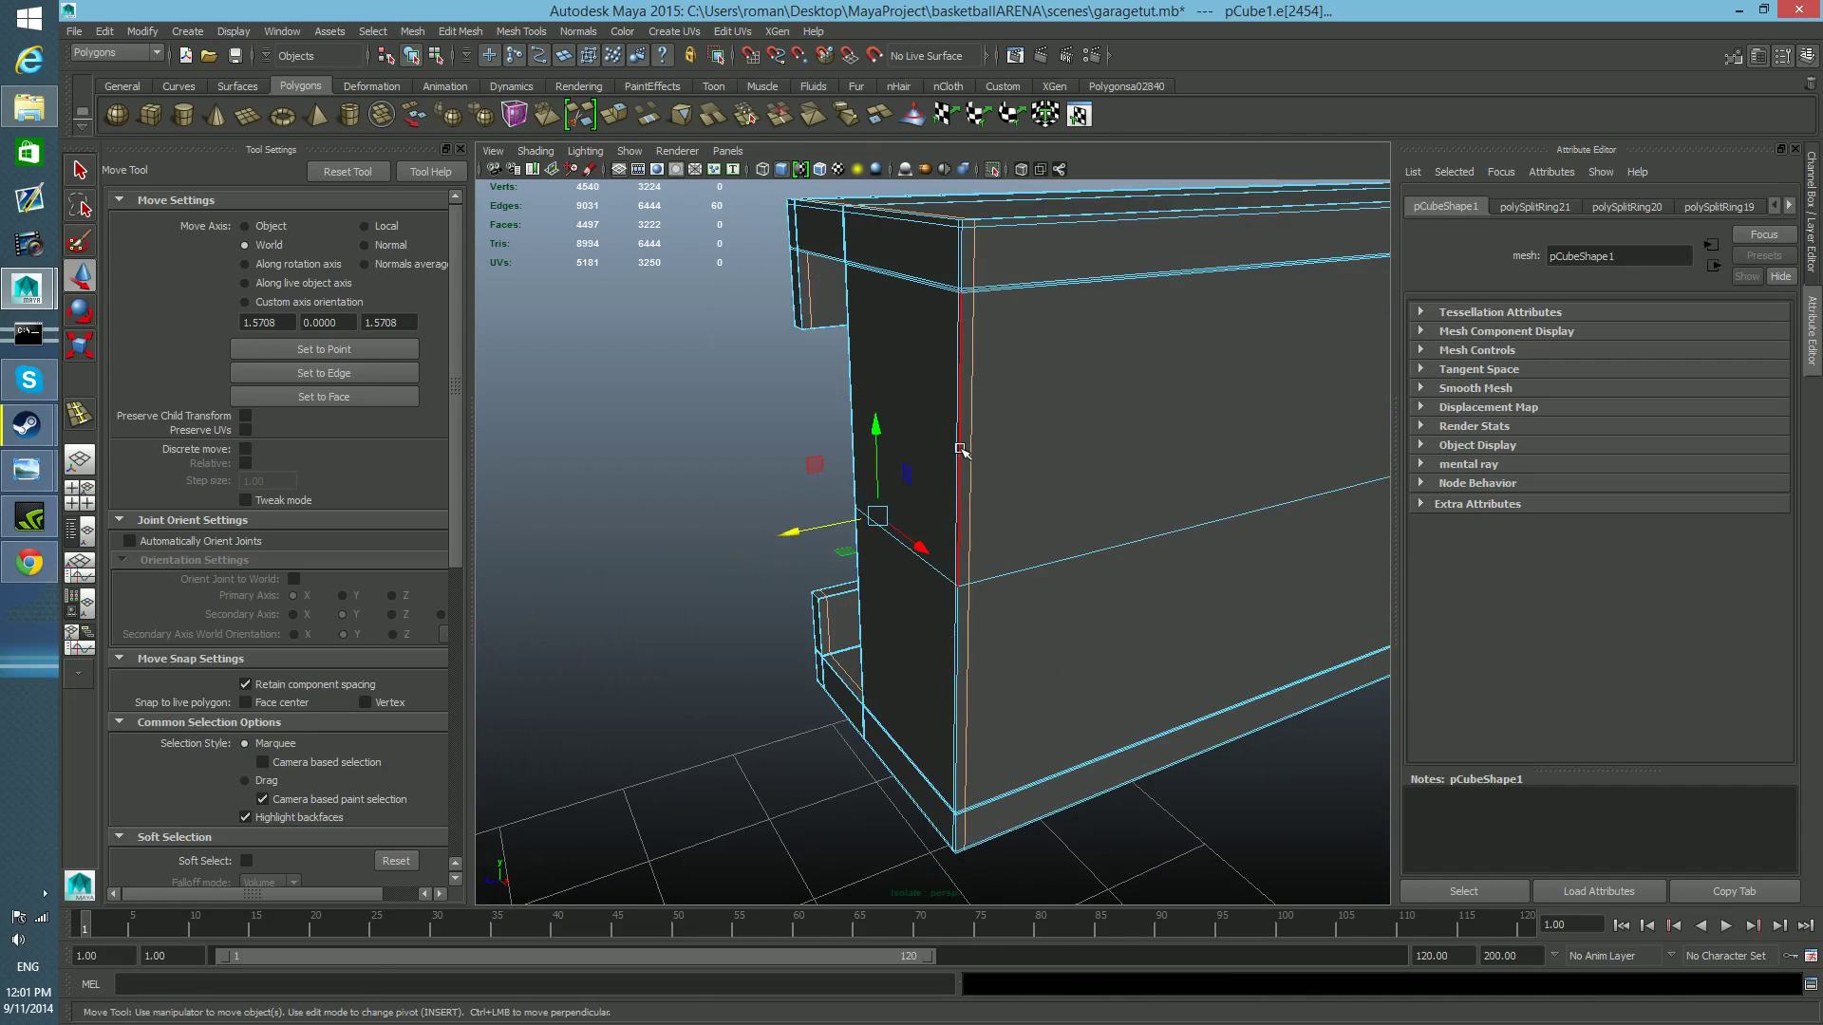
alt+drag(1159, 517, 1032, 561)
alt+middle_drag(688, 703, 741, 694)
alt+right_drag(741, 694, 694, 686)
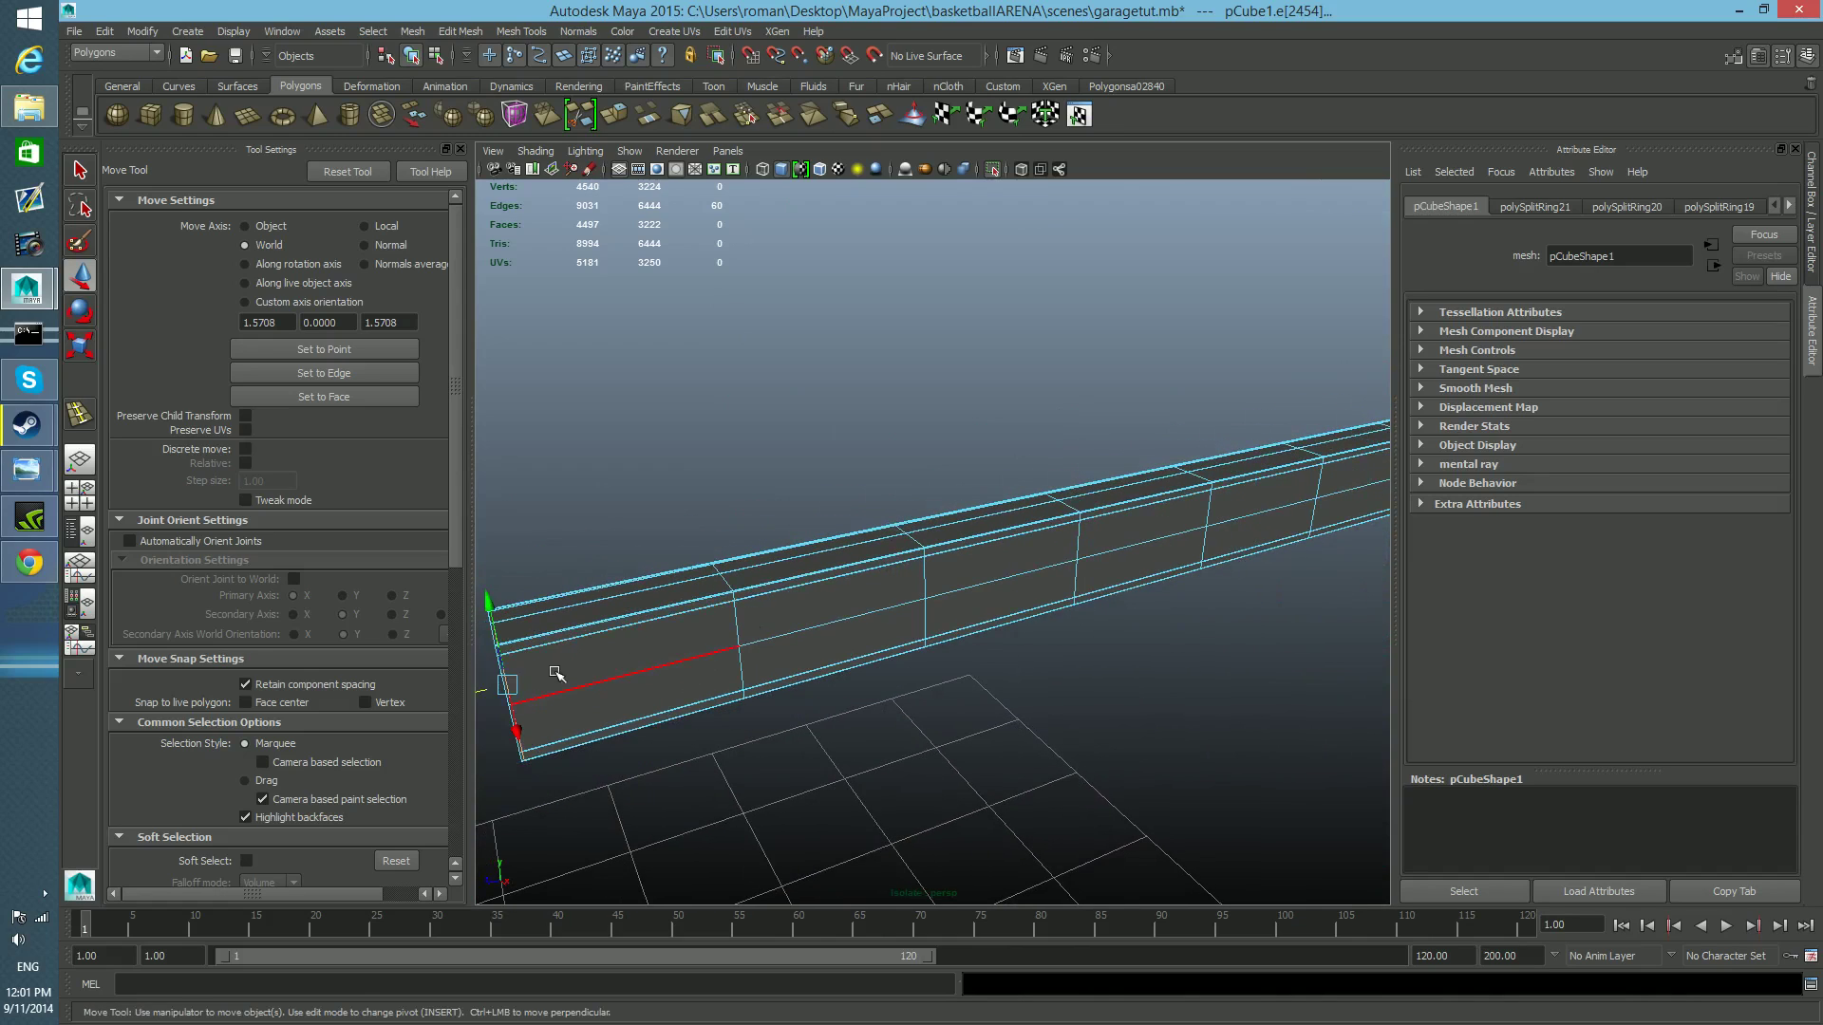
alt+drag(704, 712, 835, 696)
alt+right_drag(836, 696, 988, 721)
alt+right_drag(724, 712, 839, 683)
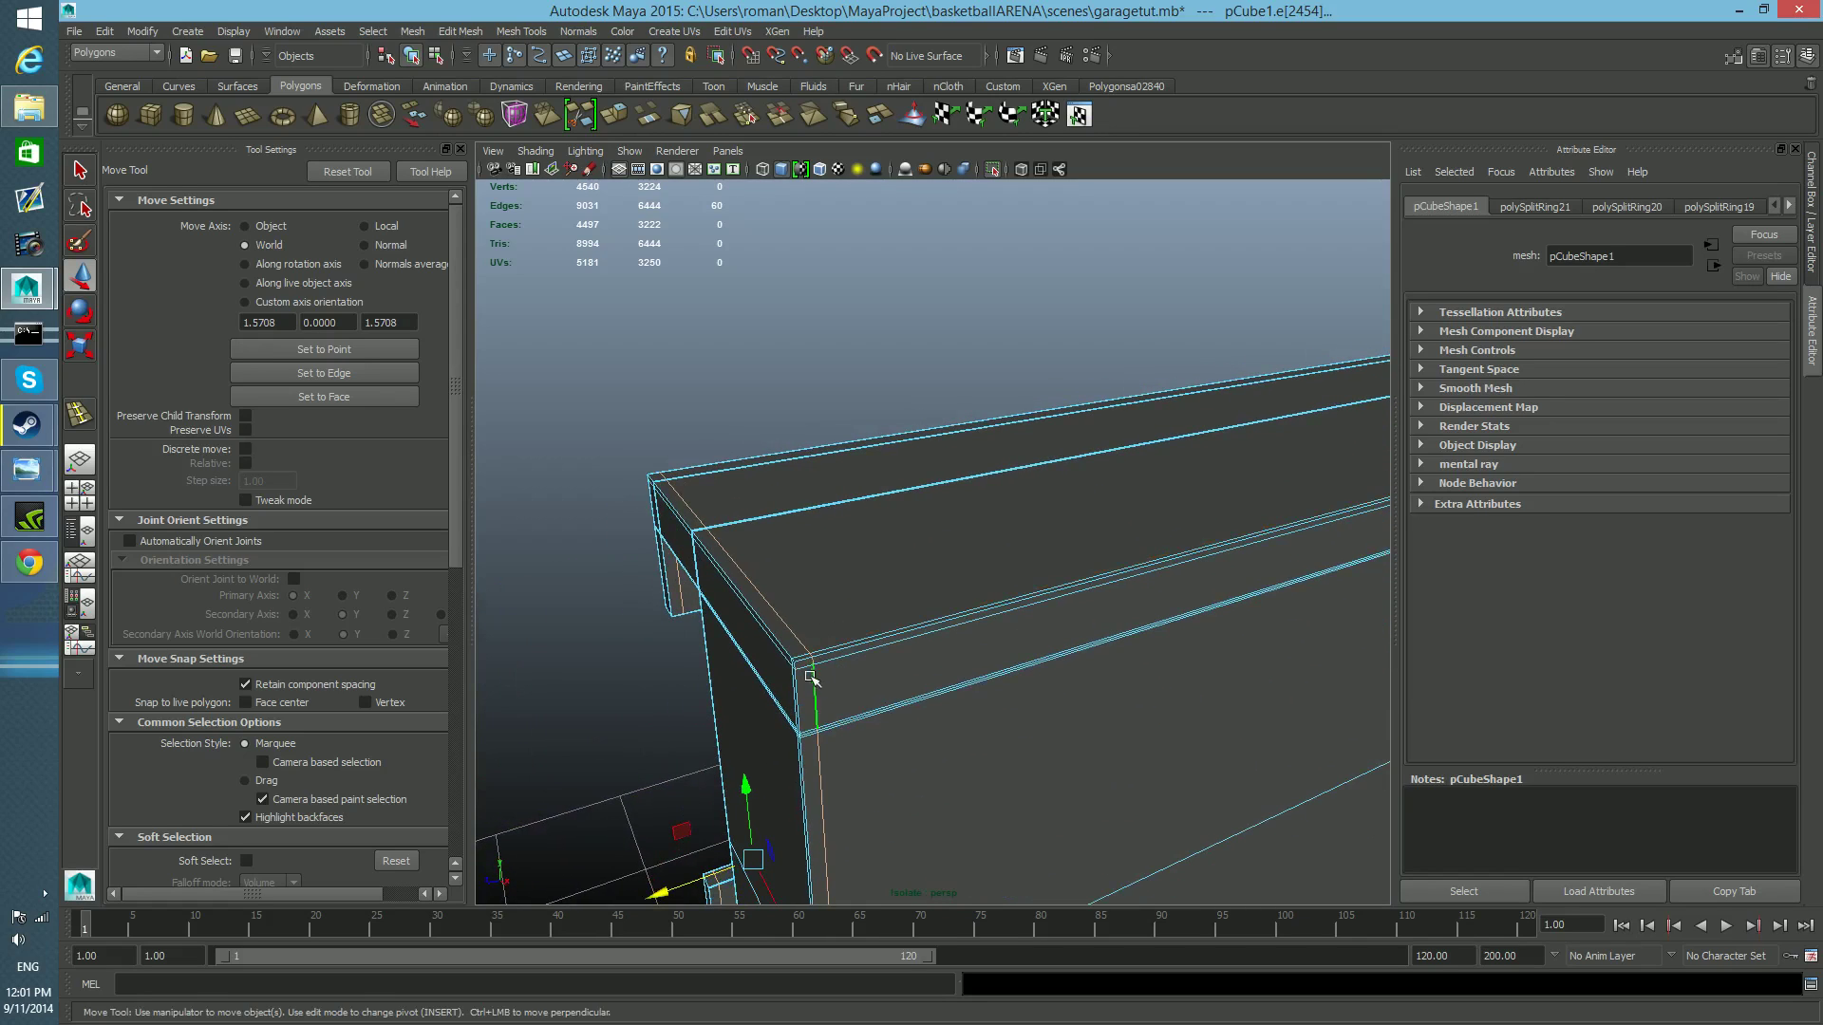
key(1)
key(3)
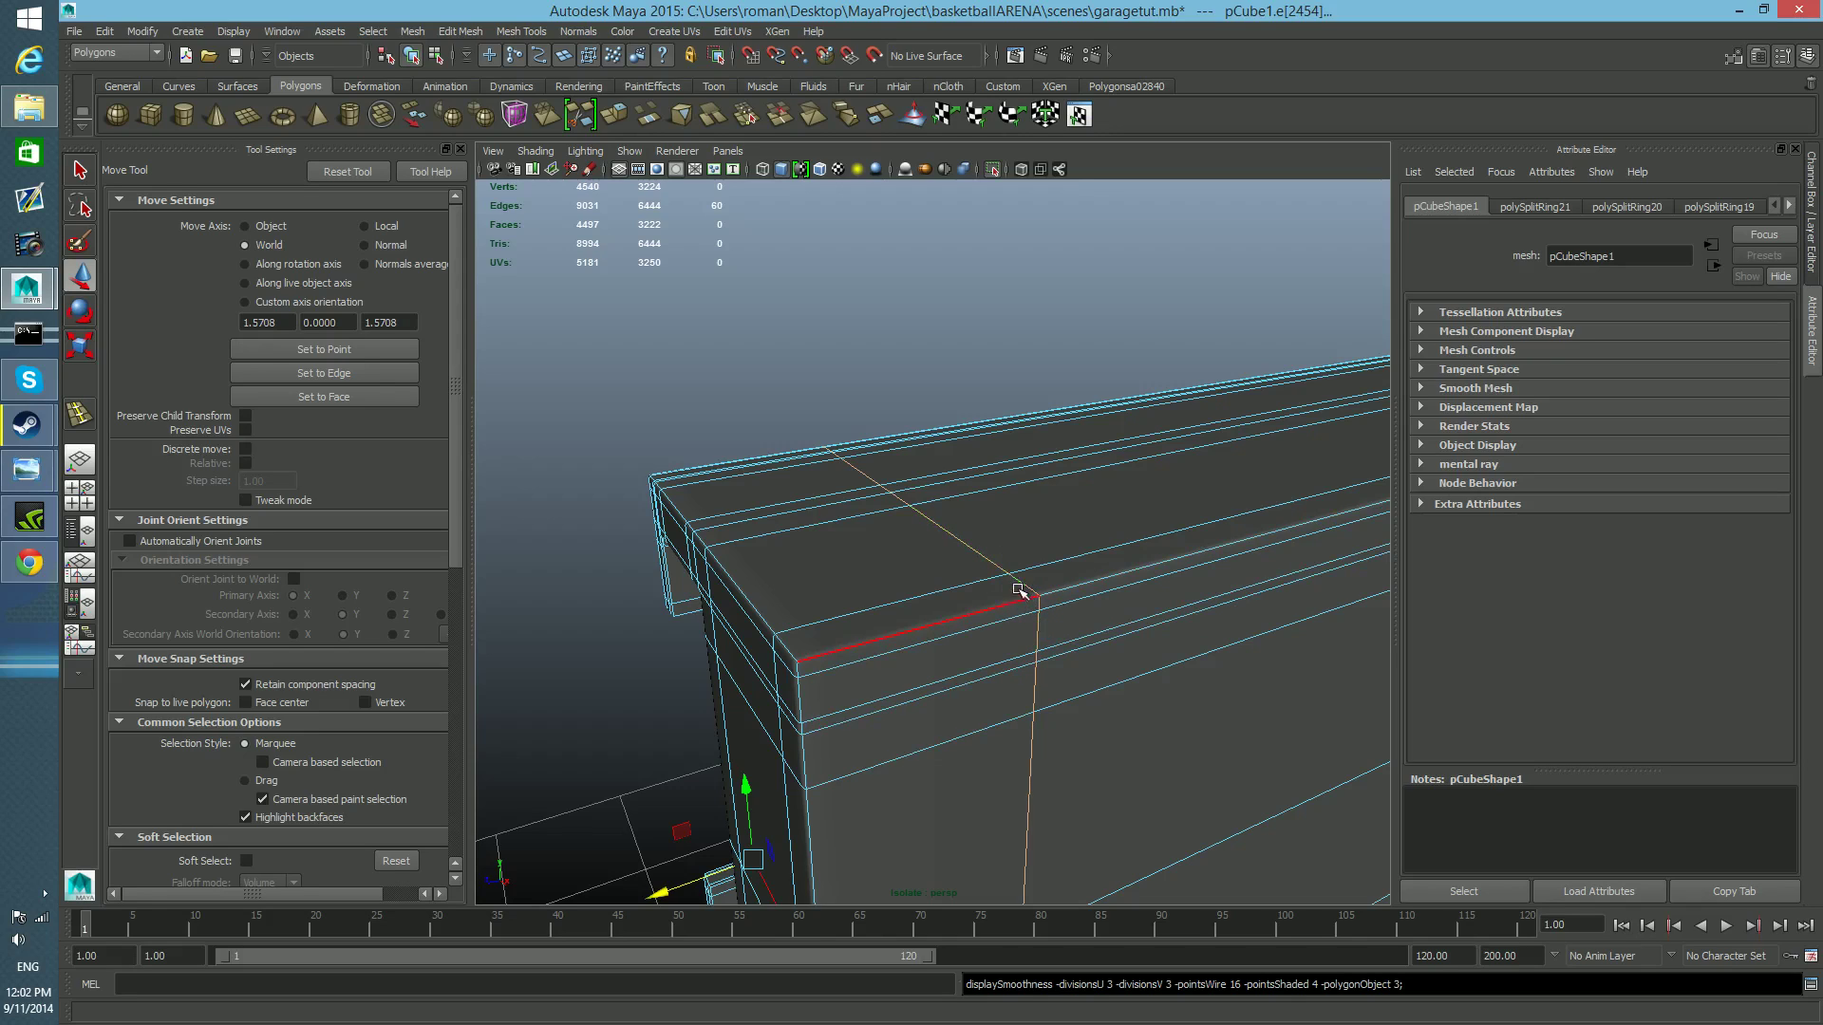
alt+right_drag(978, 719, 959, 696)
alt+middle_drag(960, 696, 948, 683)
alt+right_drag(948, 684, 1041, 724)
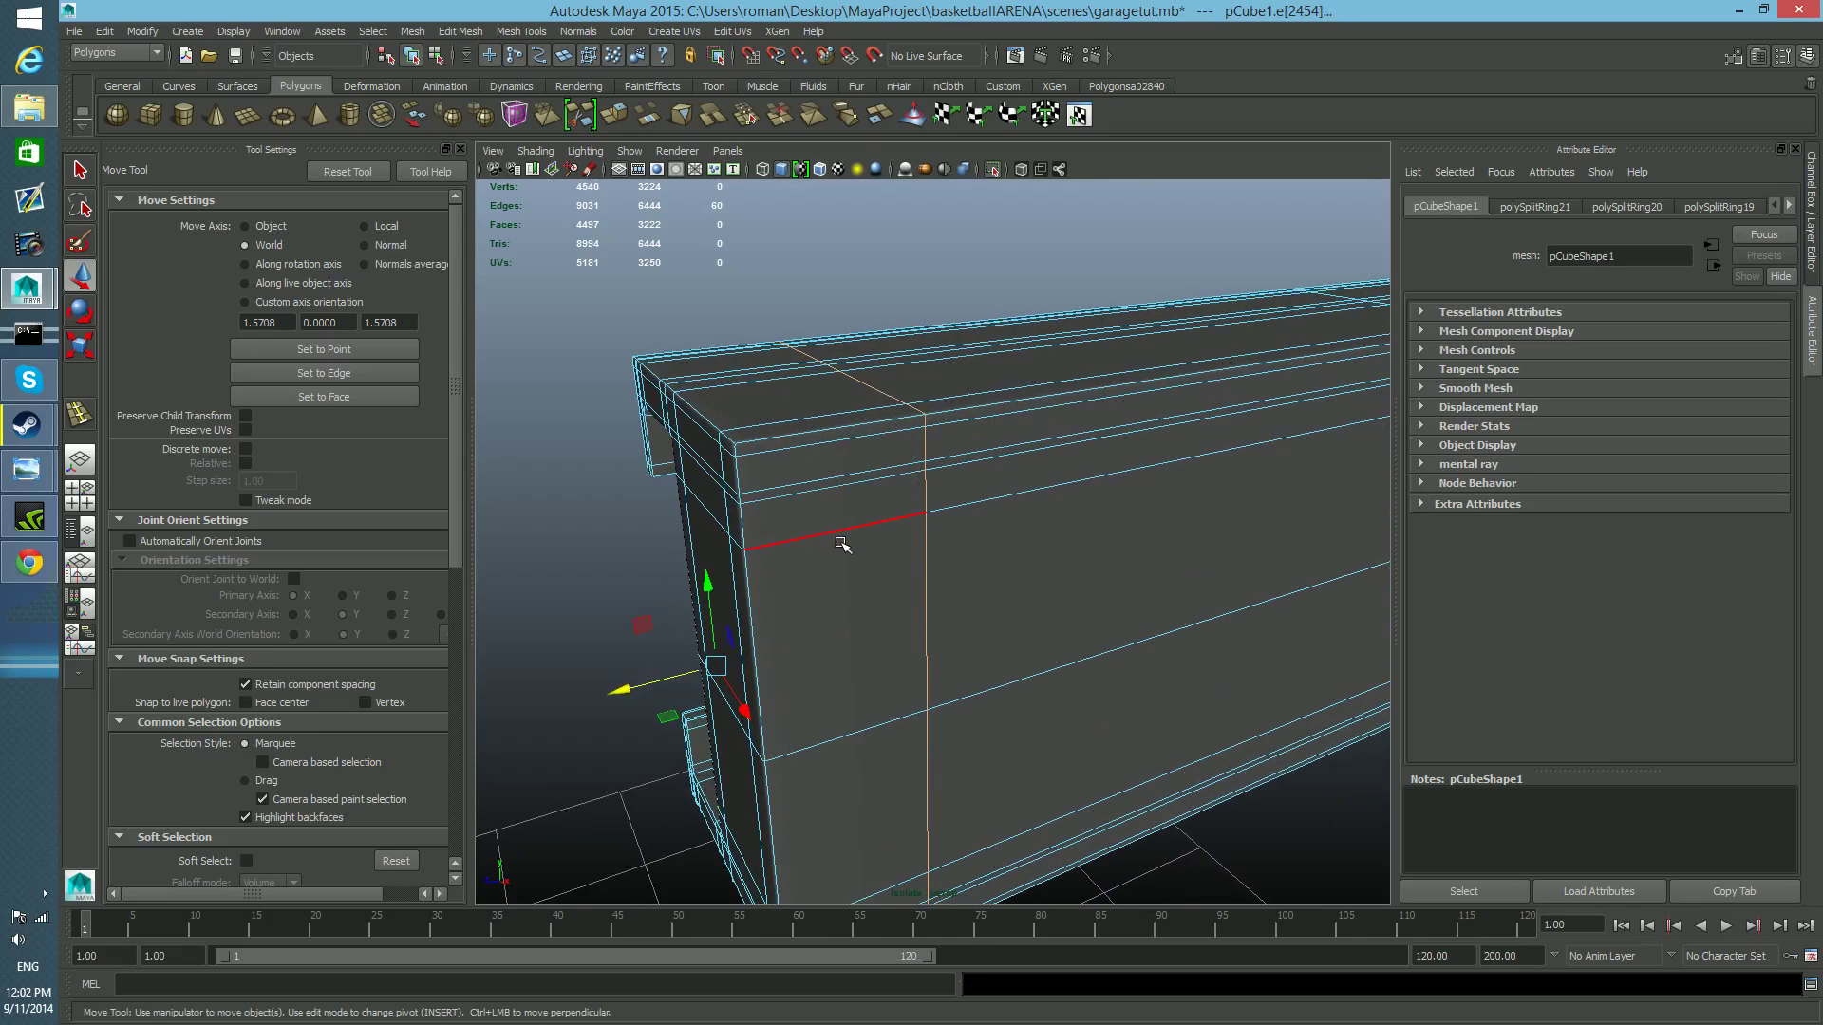
Turn off smooth preview, undo the last few changes, and nudge the selected end loop closer to the rail's end.
key(1)
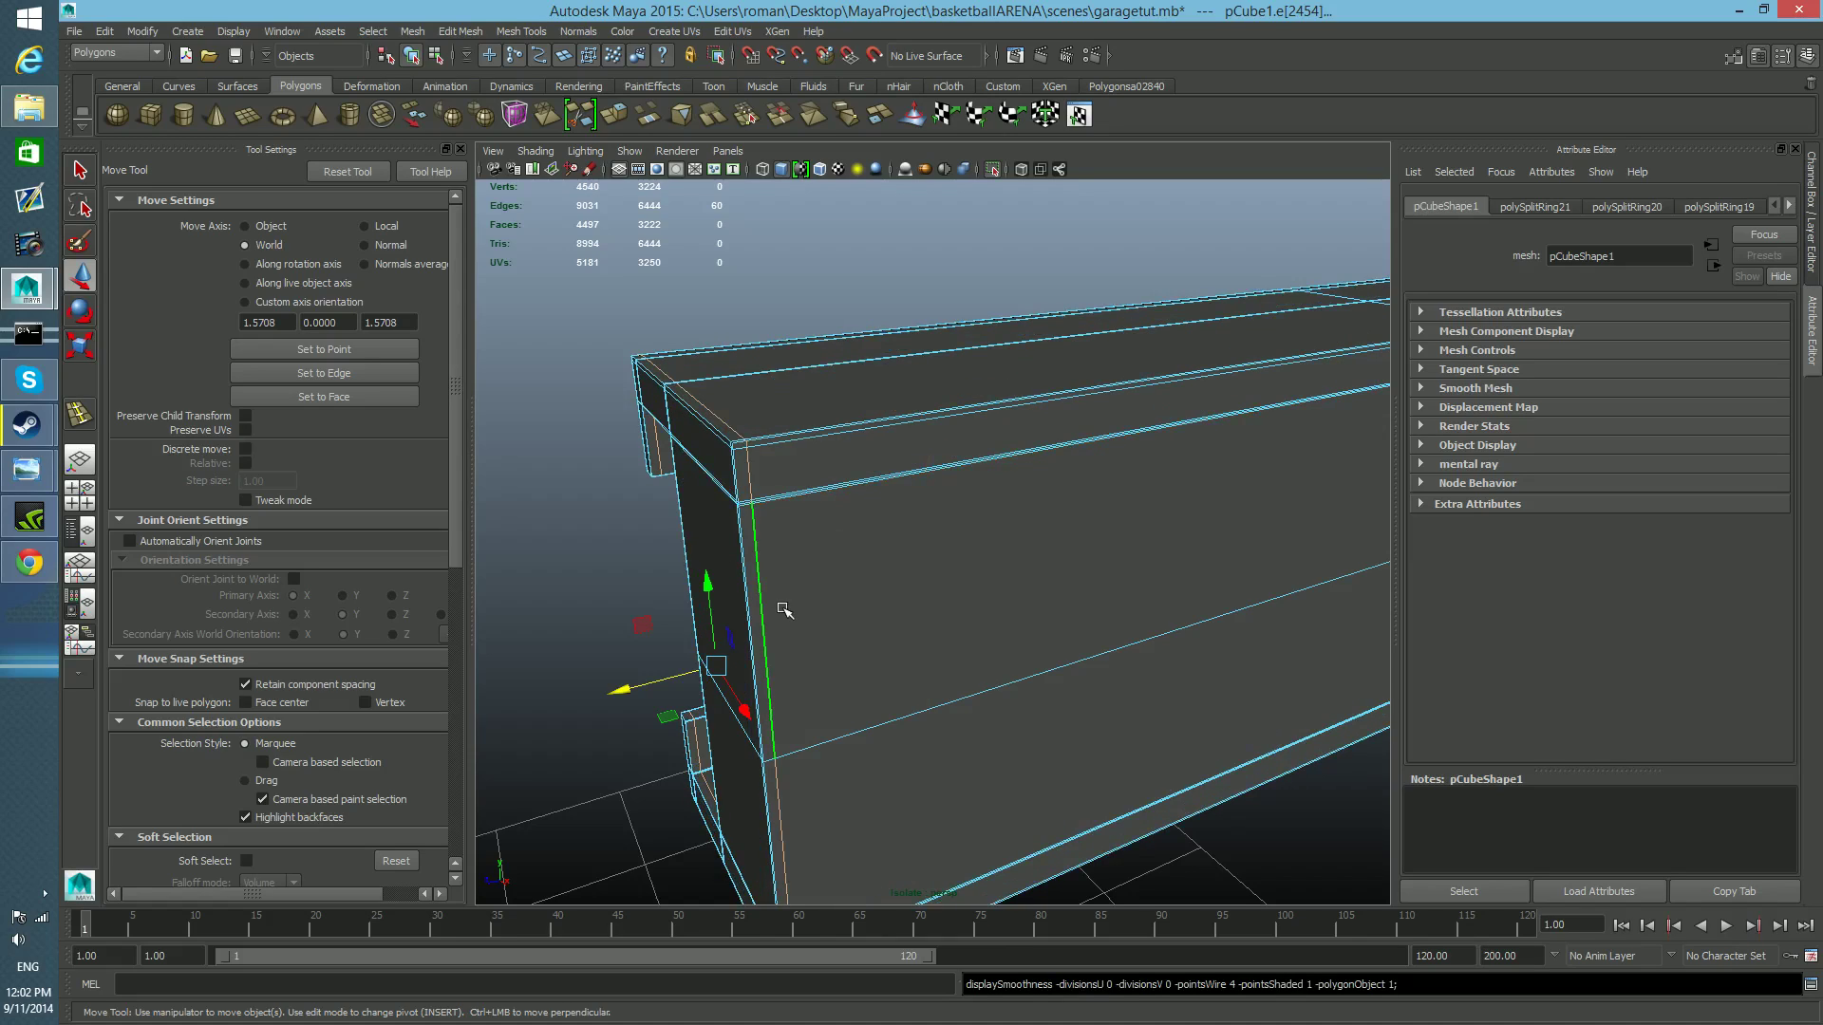
key(ctrl+z)
key(ctrl+z)
key(ctrl+z)
drag(699, 670, 696, 668)
scroll(696, 670, up, 3)
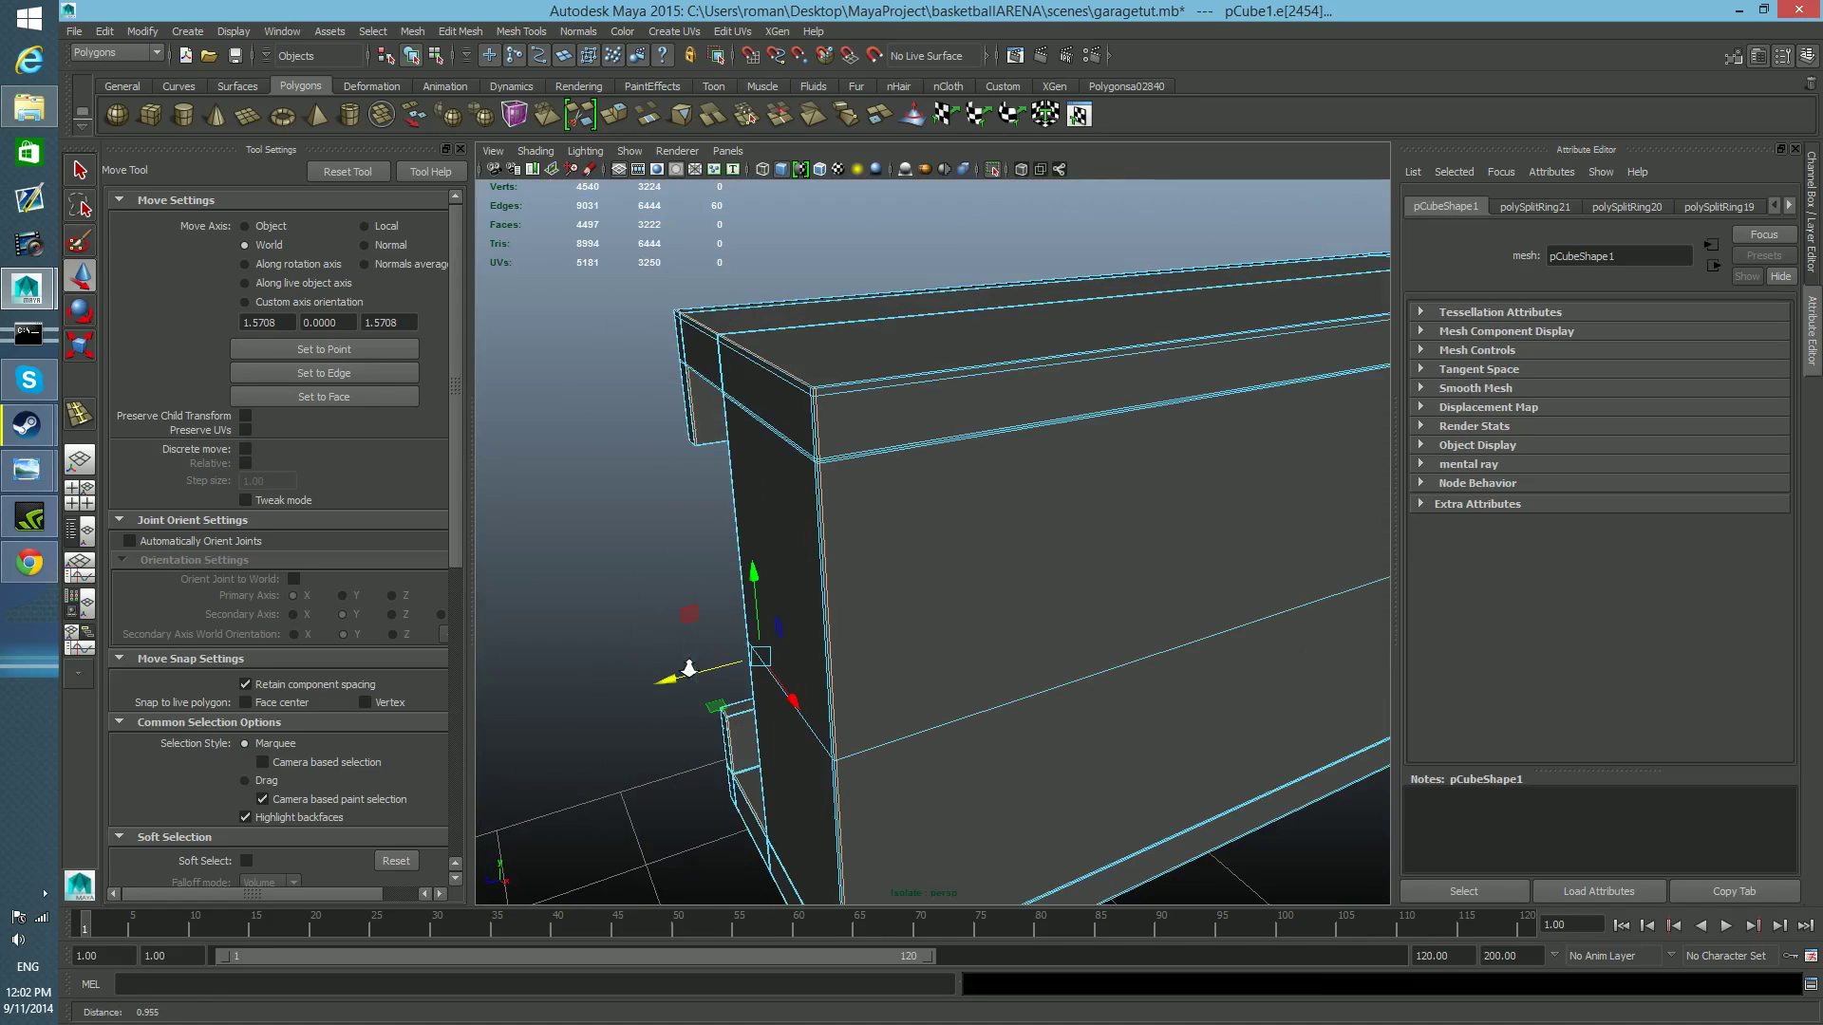
scroll(694, 673, up, 2)
alt+middle_drag(694, 673, 698, 673)
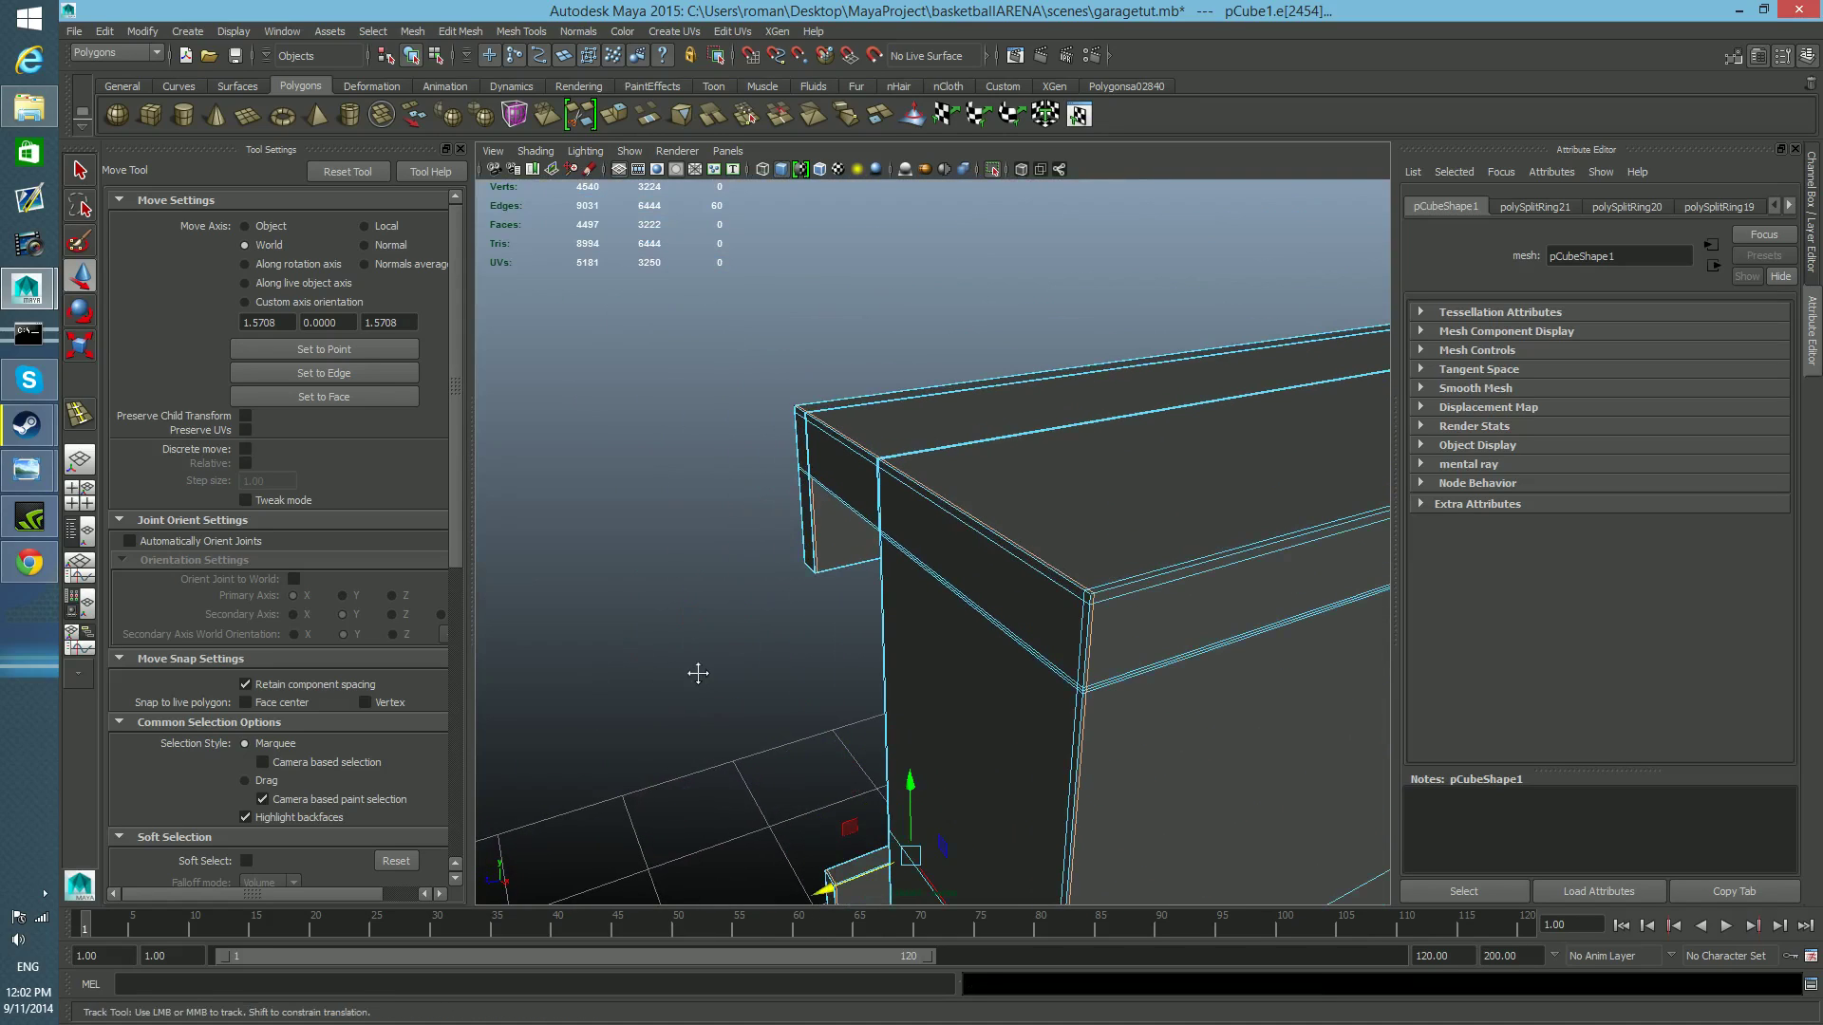
Examine the opposite, vertical end of the rail up close in smooth mesh preview.
key(f)
alt+drag(936, 657, 1047, 773)
scroll(1047, 773, down, 5)
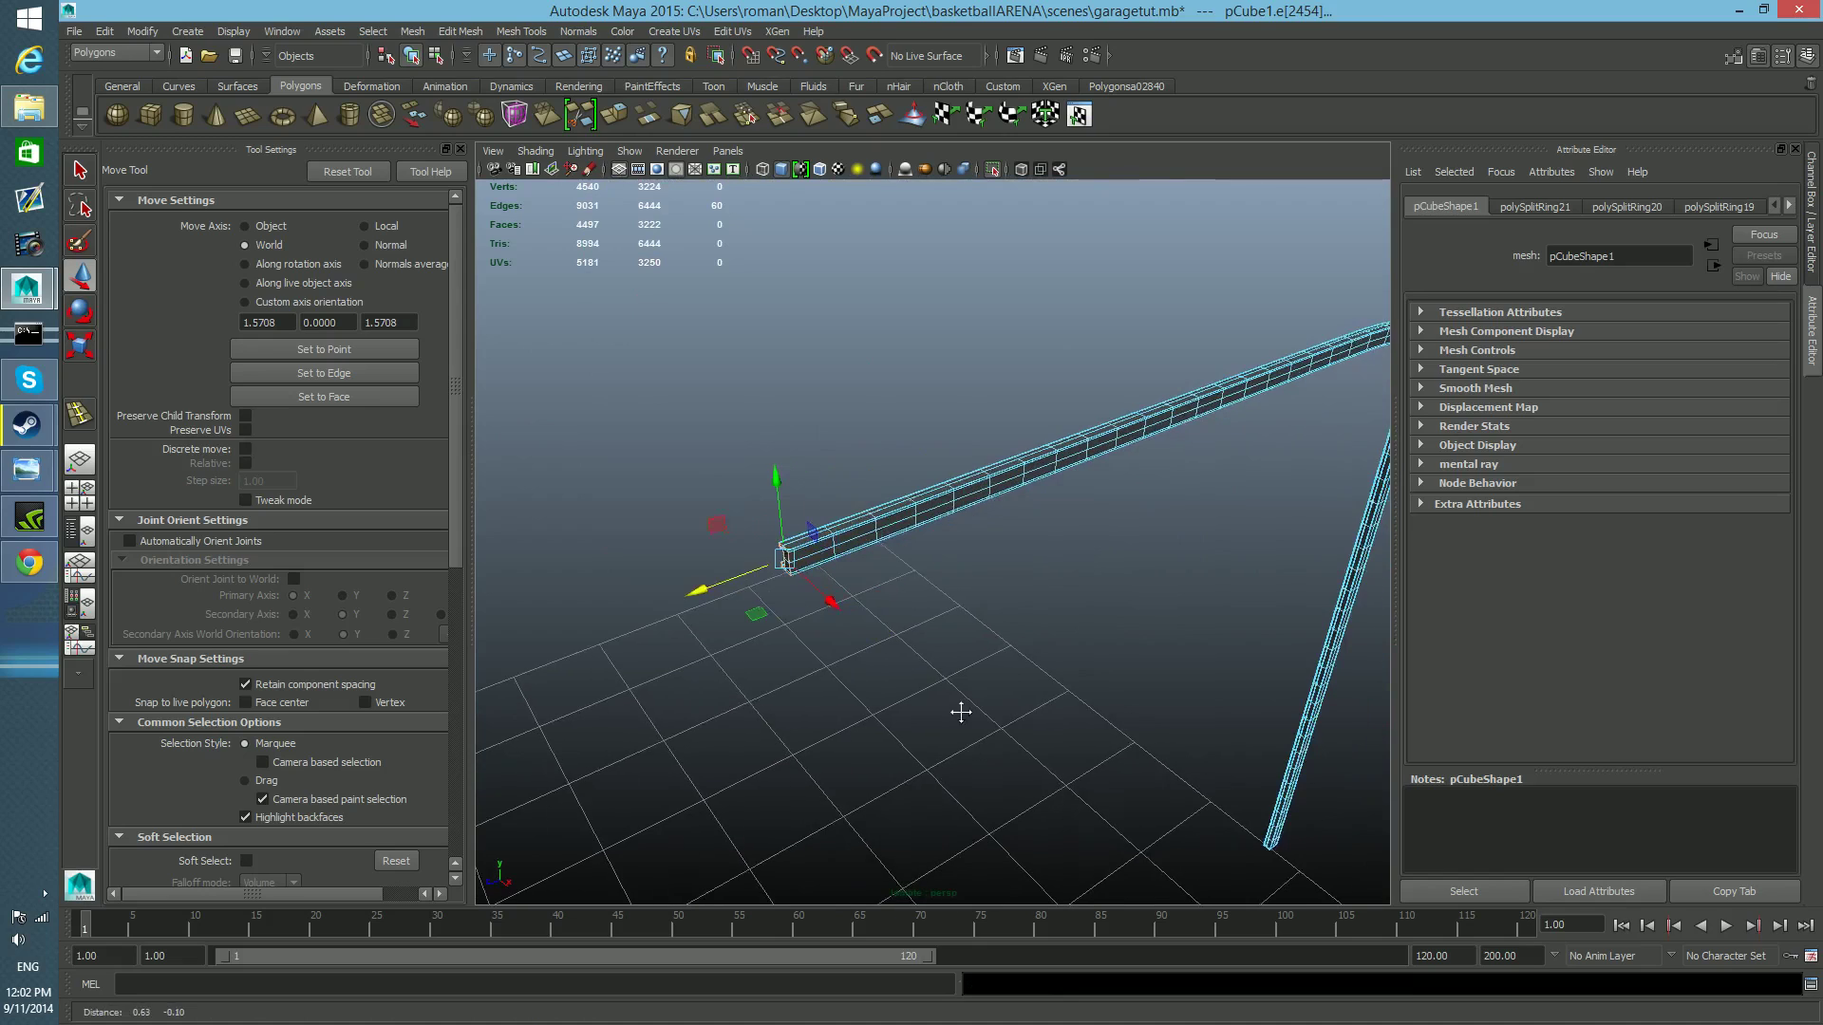
alt+middle_drag(997, 615, 570, 276)
scroll(842, 618, up, 9)
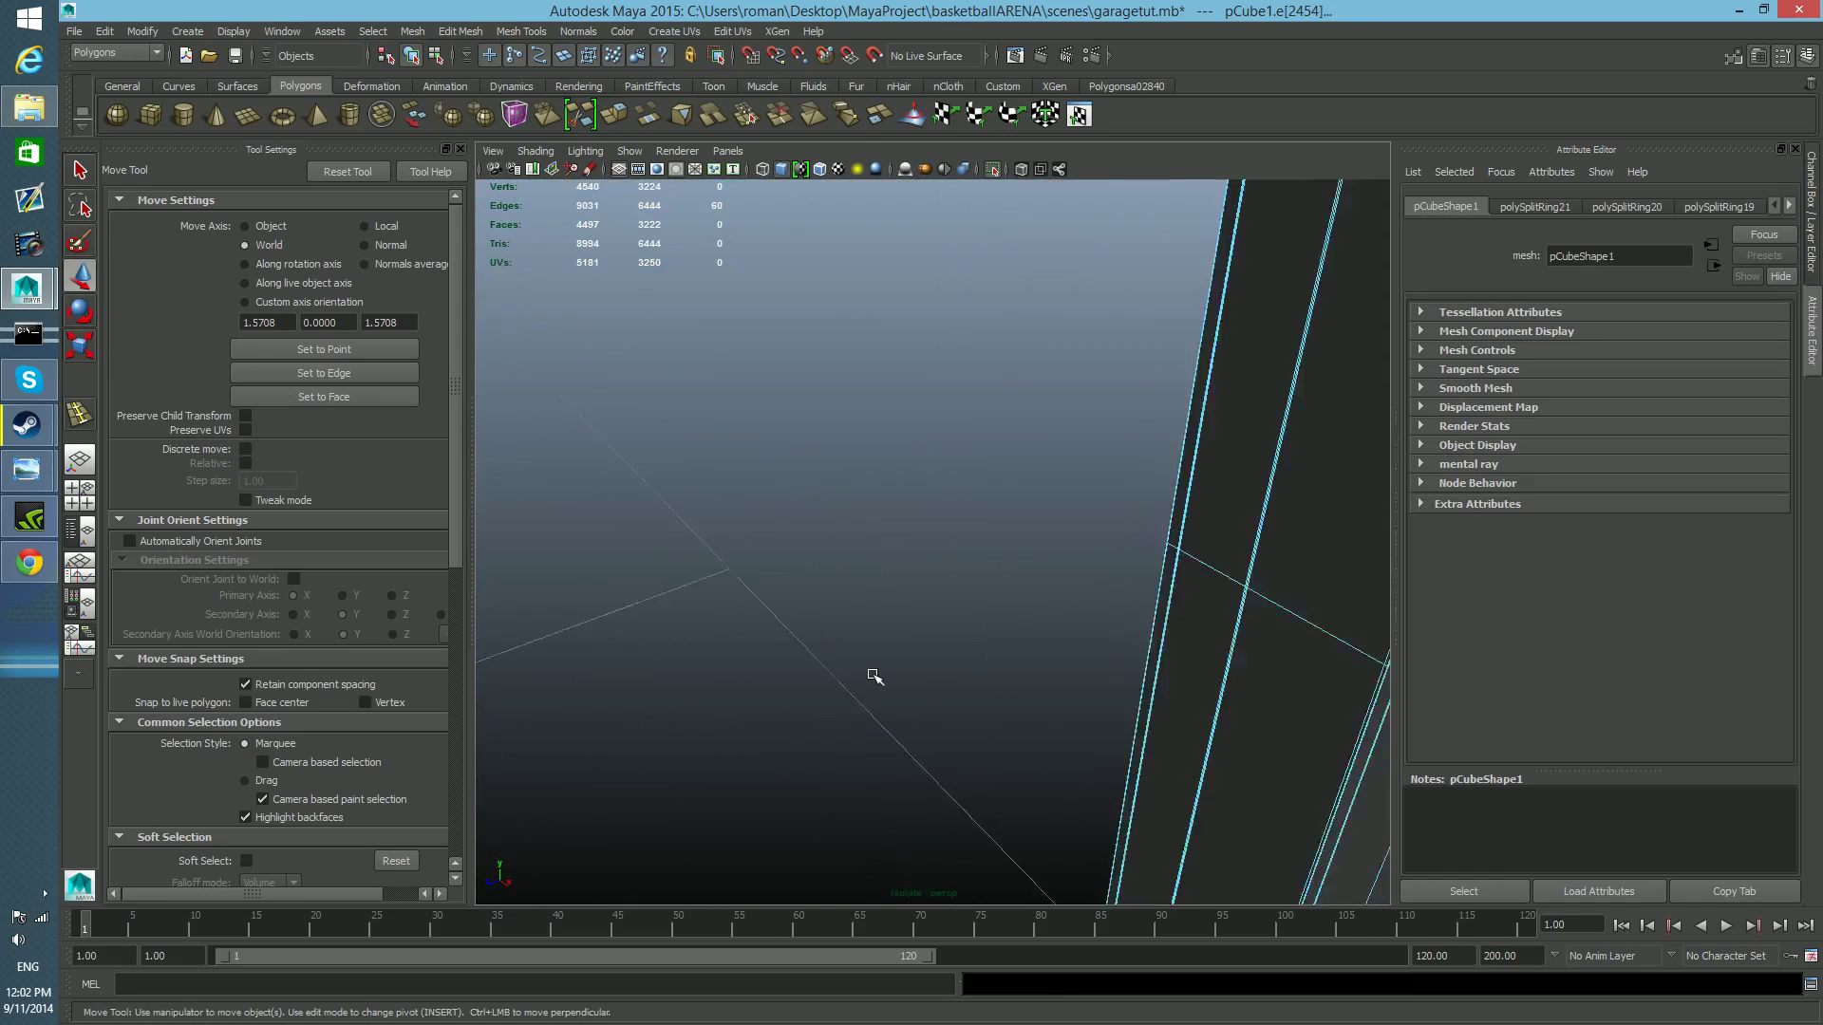
scroll(873, 676, down, 6)
alt+drag(930, 724, 843, 600)
scroll(843, 600, up, 5)
alt+middle_drag(1140, 683, 1037, 573)
key(3)
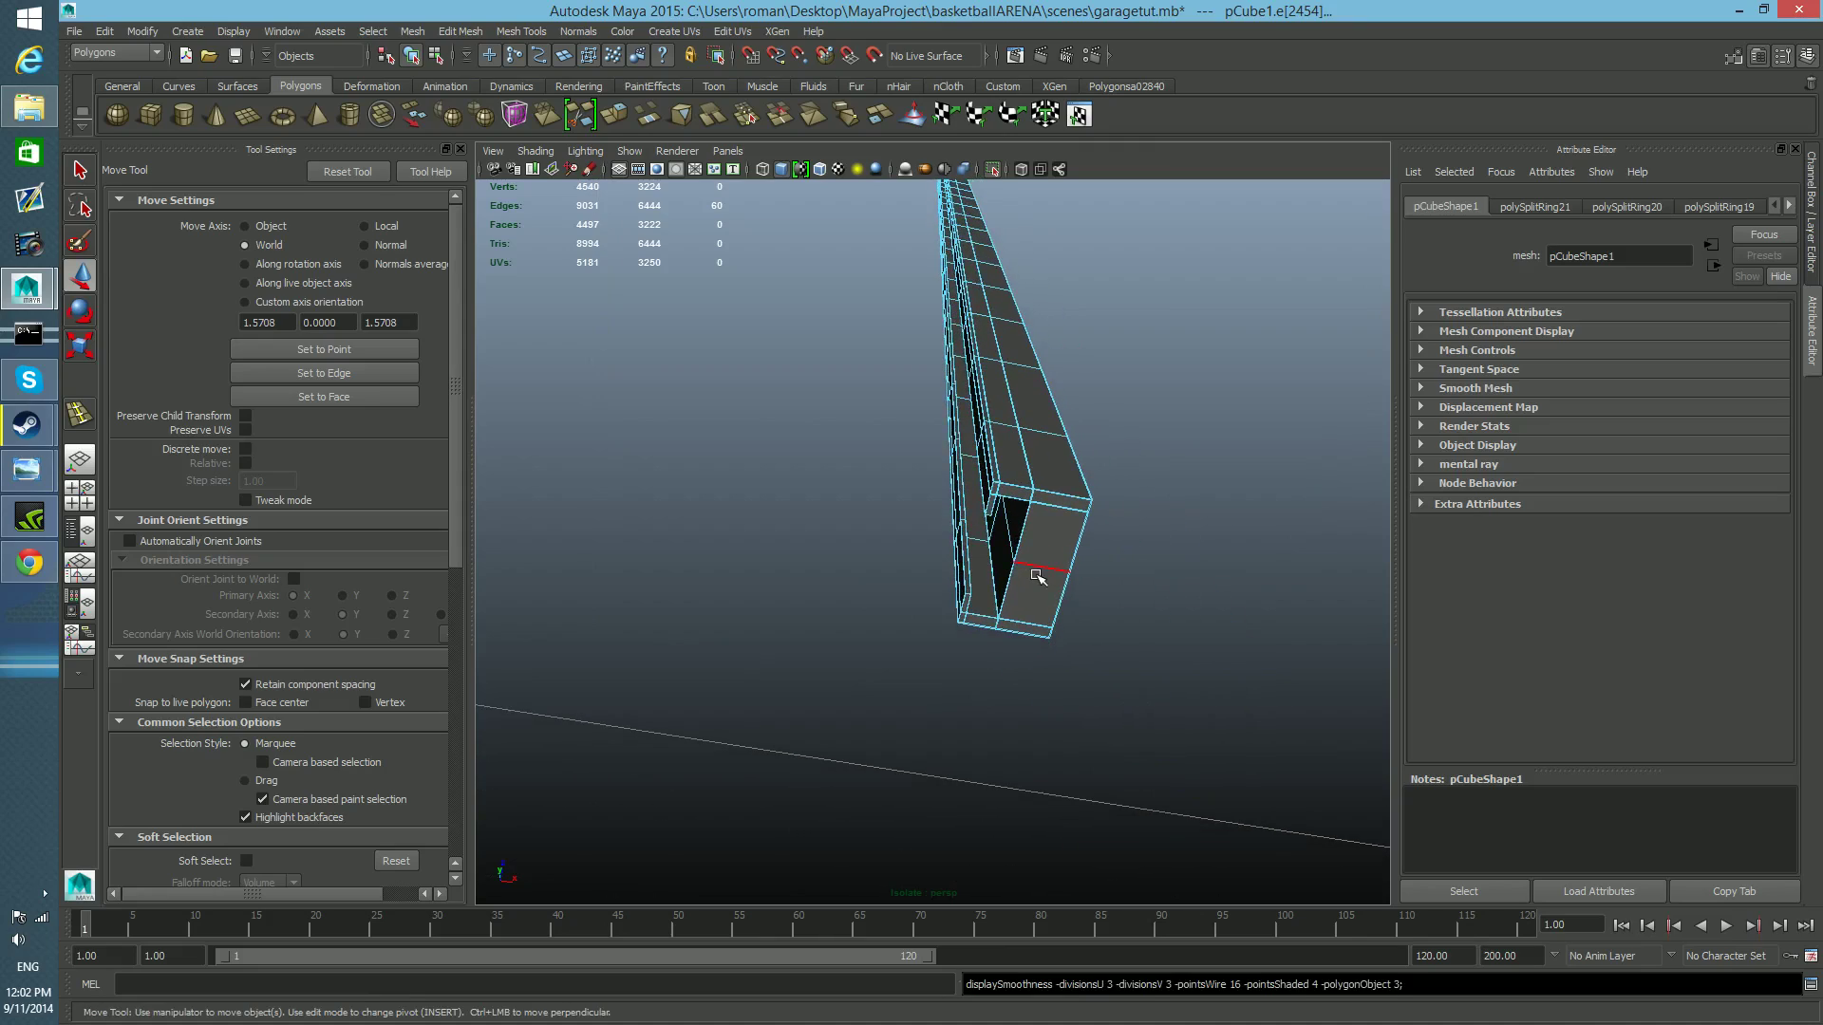
scroll(1066, 611, up, 5)
alt+drag(1140, 619, 1106, 597)
alt+drag(1019, 630, 1213, 671)
Return the rail to unsmoothed display and switch from component to object selection.
key(1)
mouse_move(1229, 683)
alt+right_down()
mouse_move(1221, 709)
mouse_move(1187, 699)
mouse_move(1205, 699)
alt+right_up()
alt+middle_drag(1205, 700, 1200, 697)
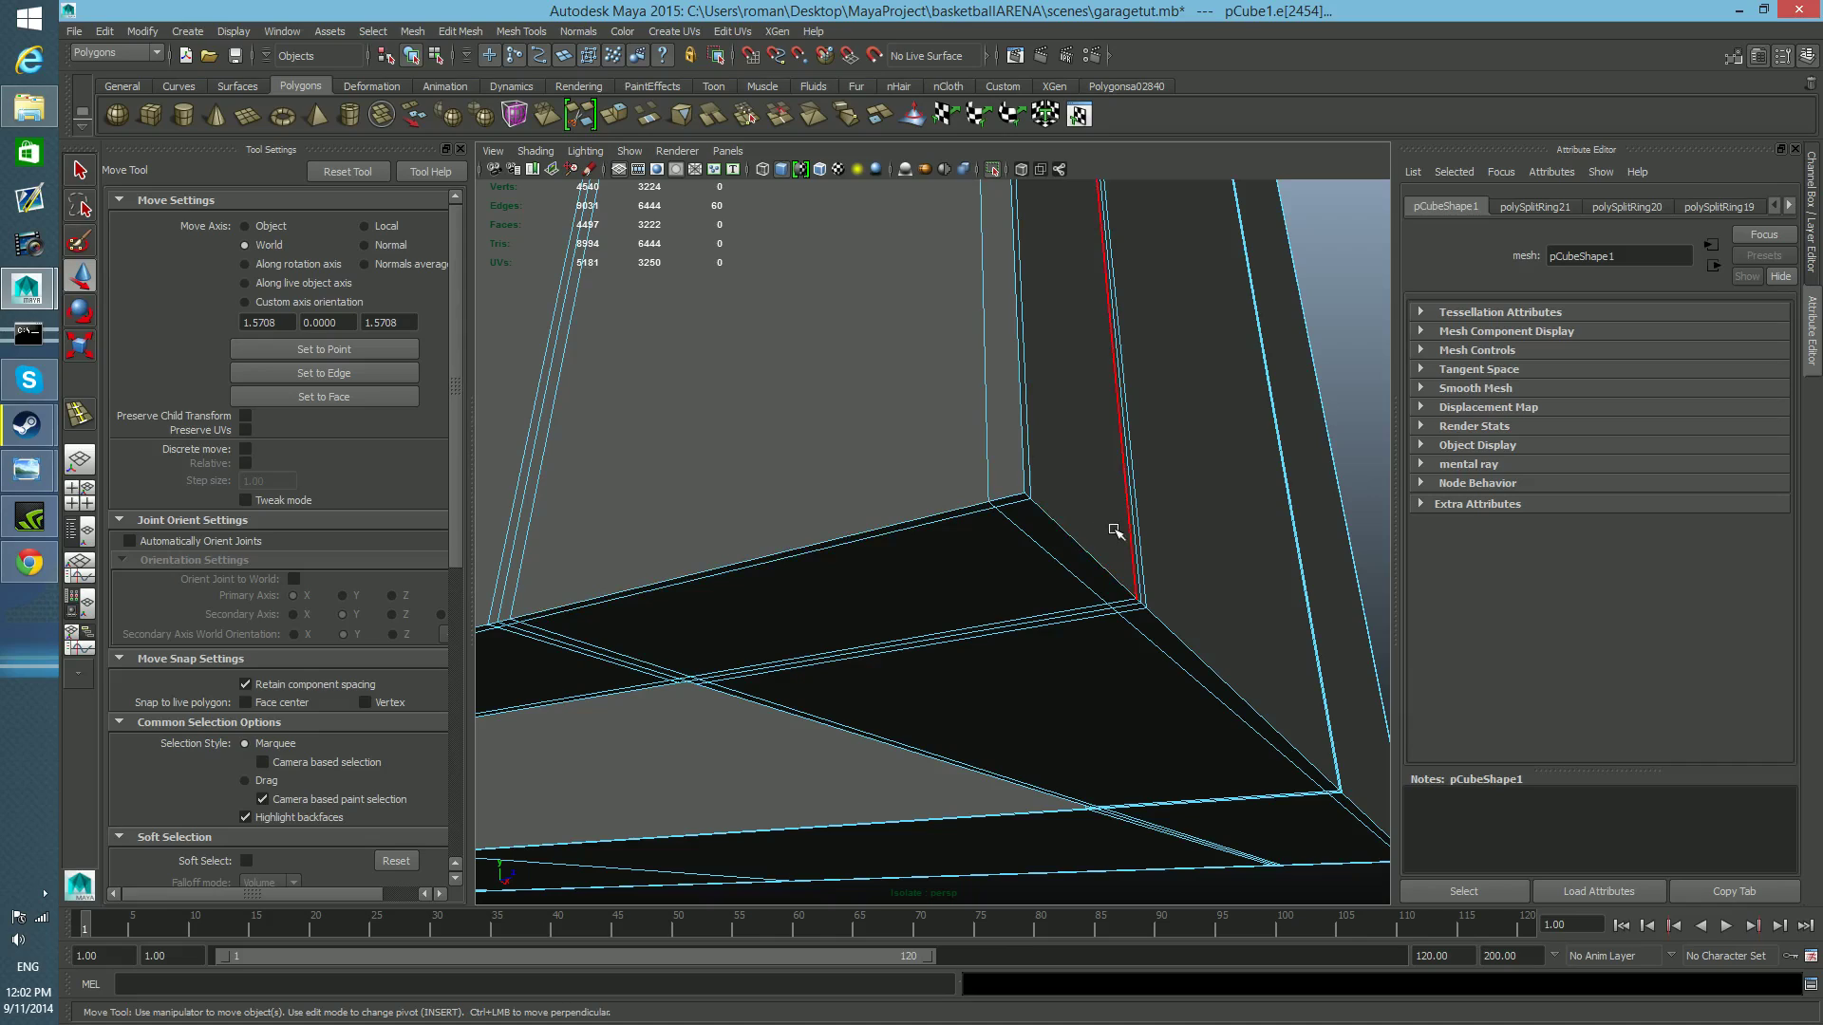
key(F8)
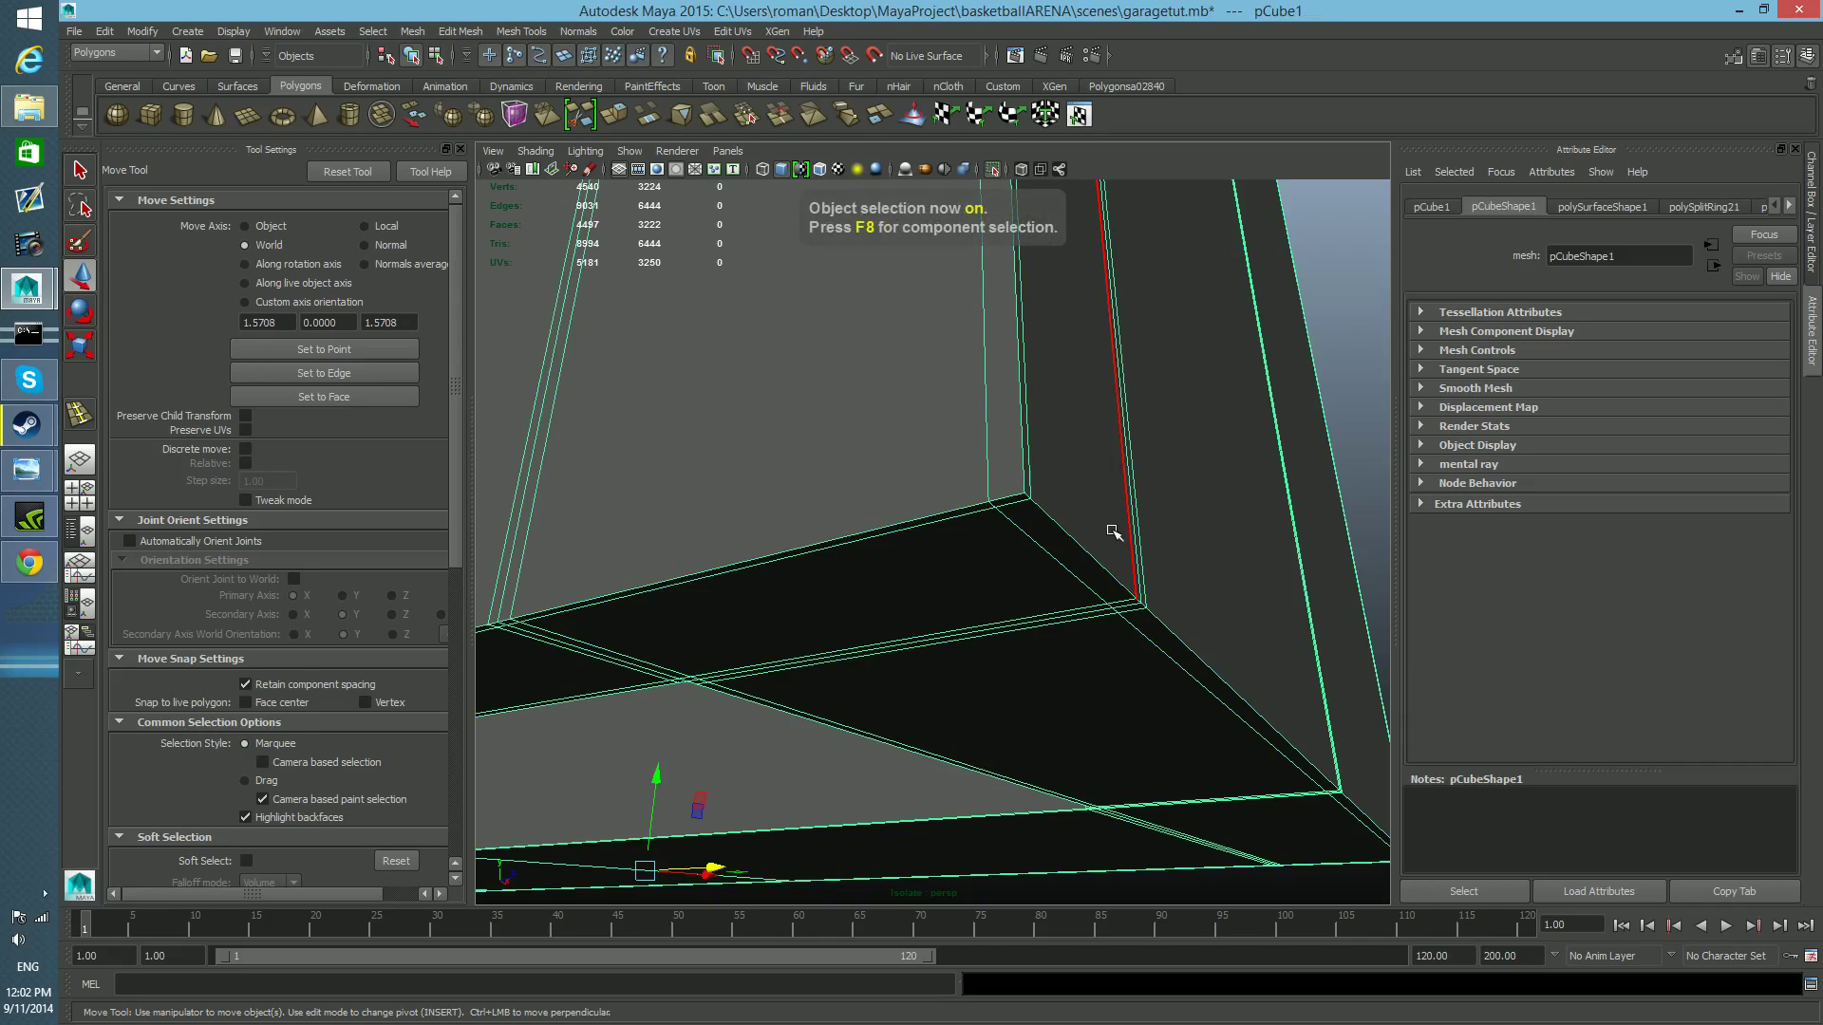
Insert a supporting edge loop right beside the rail's vertical end and view the whole rail unsmoothed.
shift+right_click(1113, 531)
shift+right_drag(1045, 543, 1045, 546)
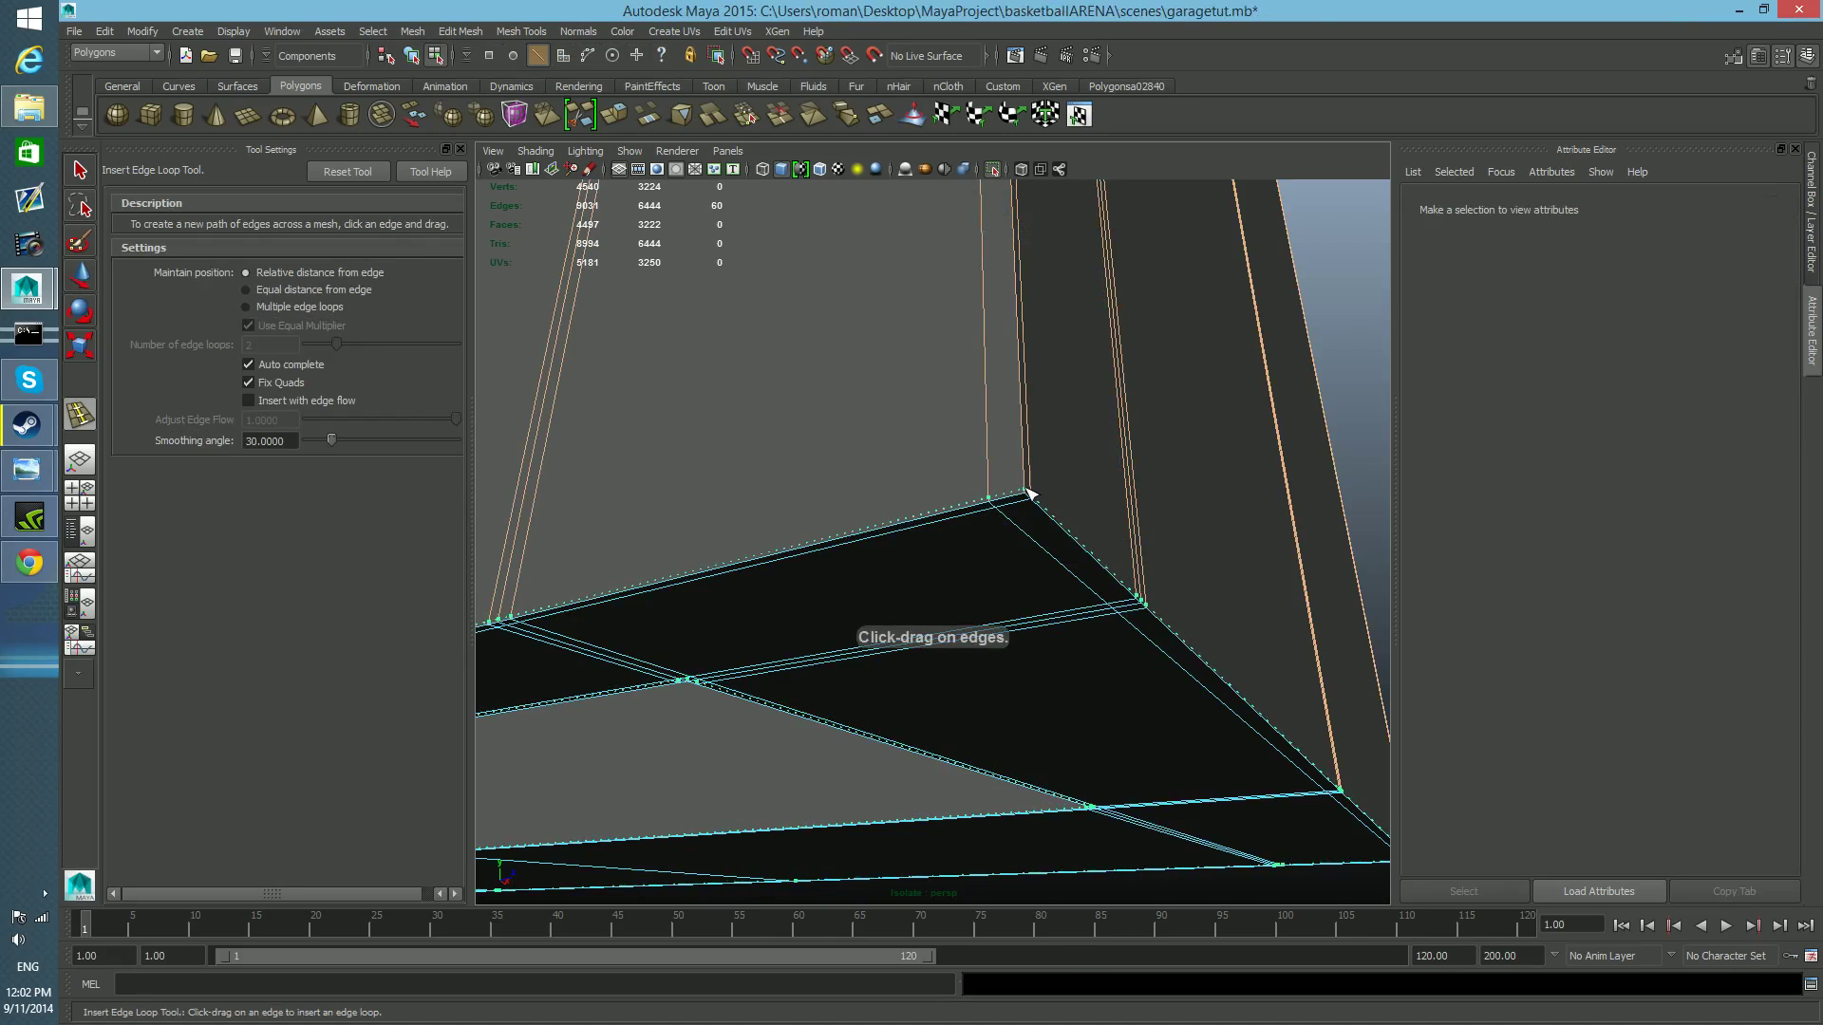
click(1030, 494)
scroll(1057, 591, down, 10)
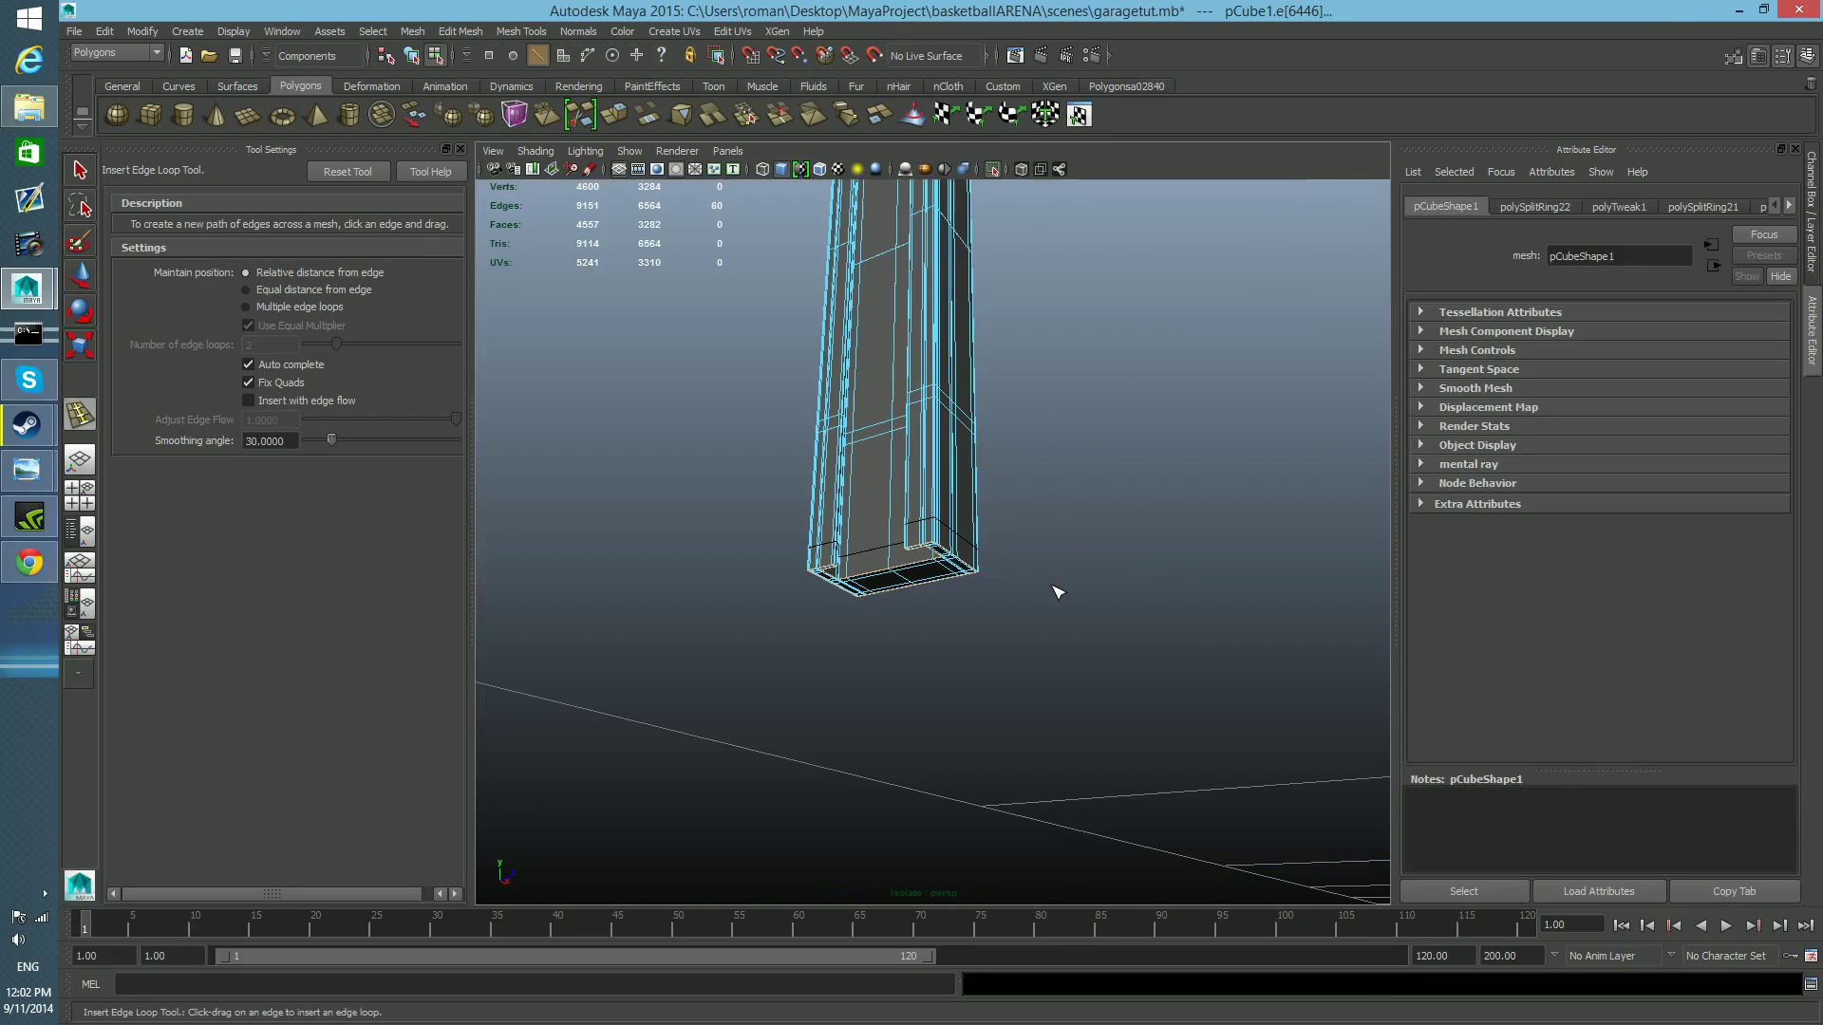
alt+drag(1003, 621, 940, 513)
key(1)
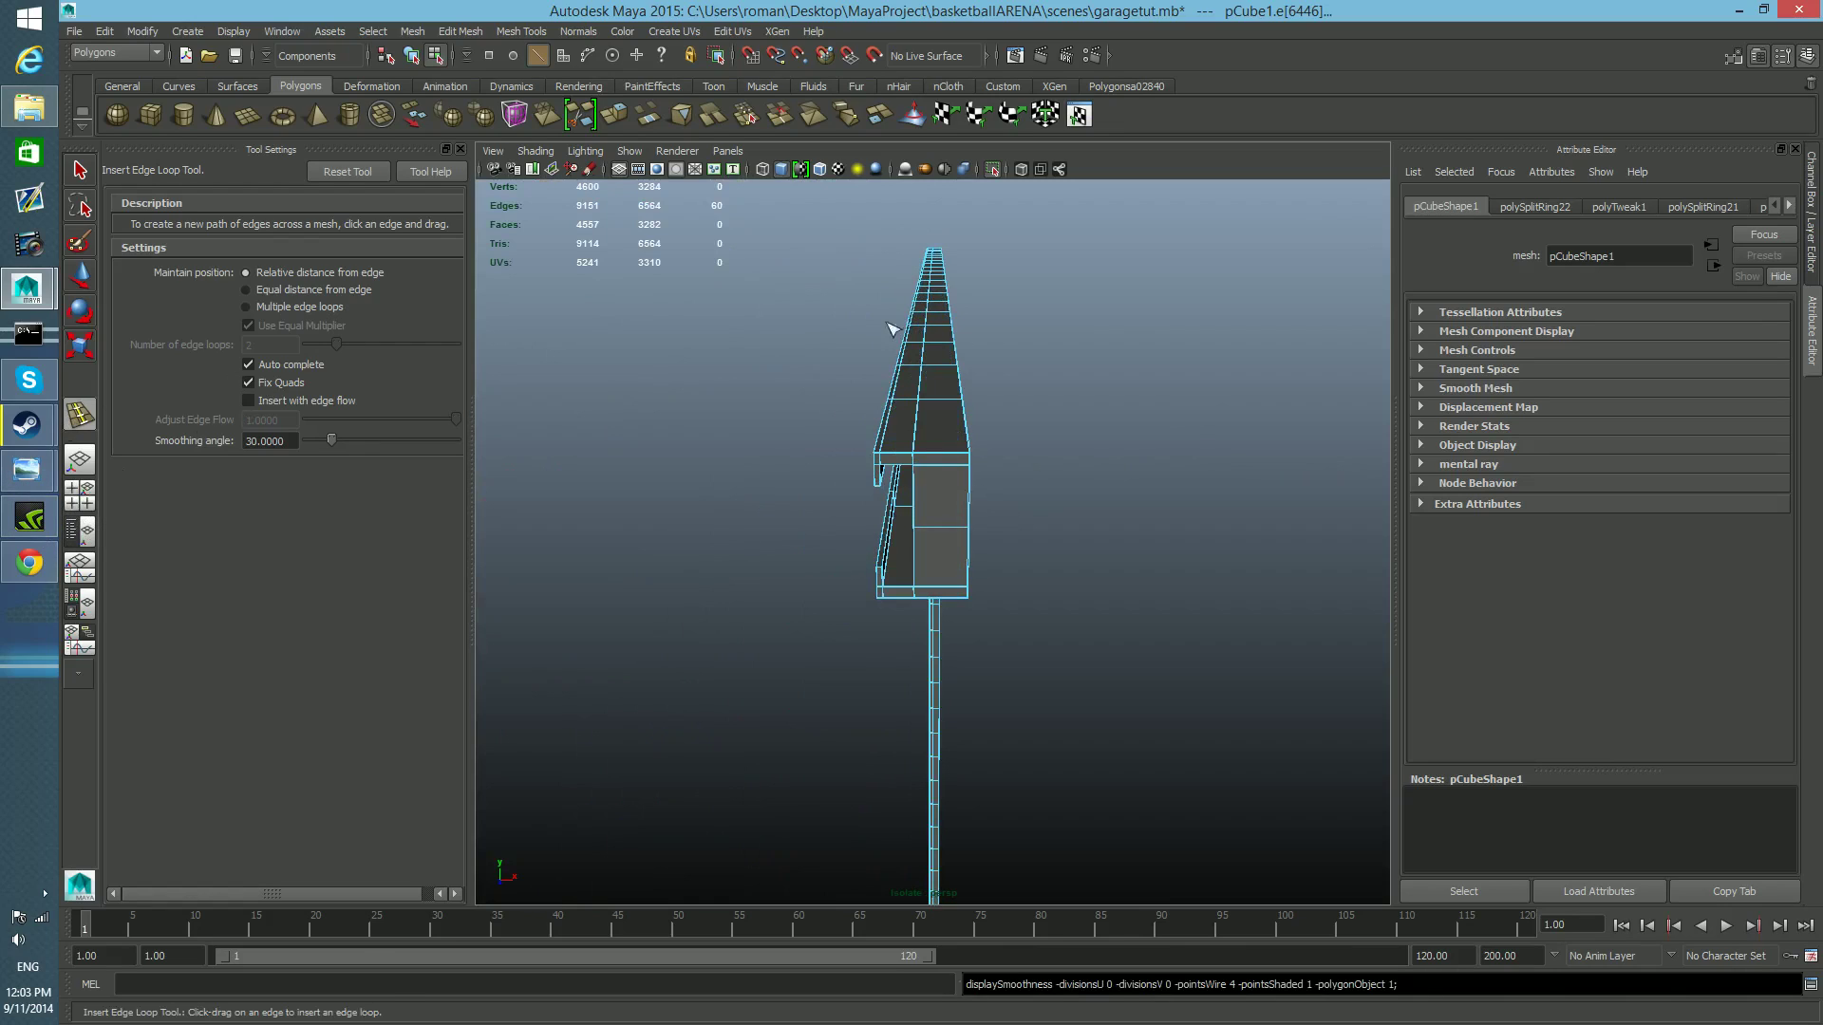
Examine the rail in the side and front views, framing it beside the garage door in the front view.
click(87, 498)
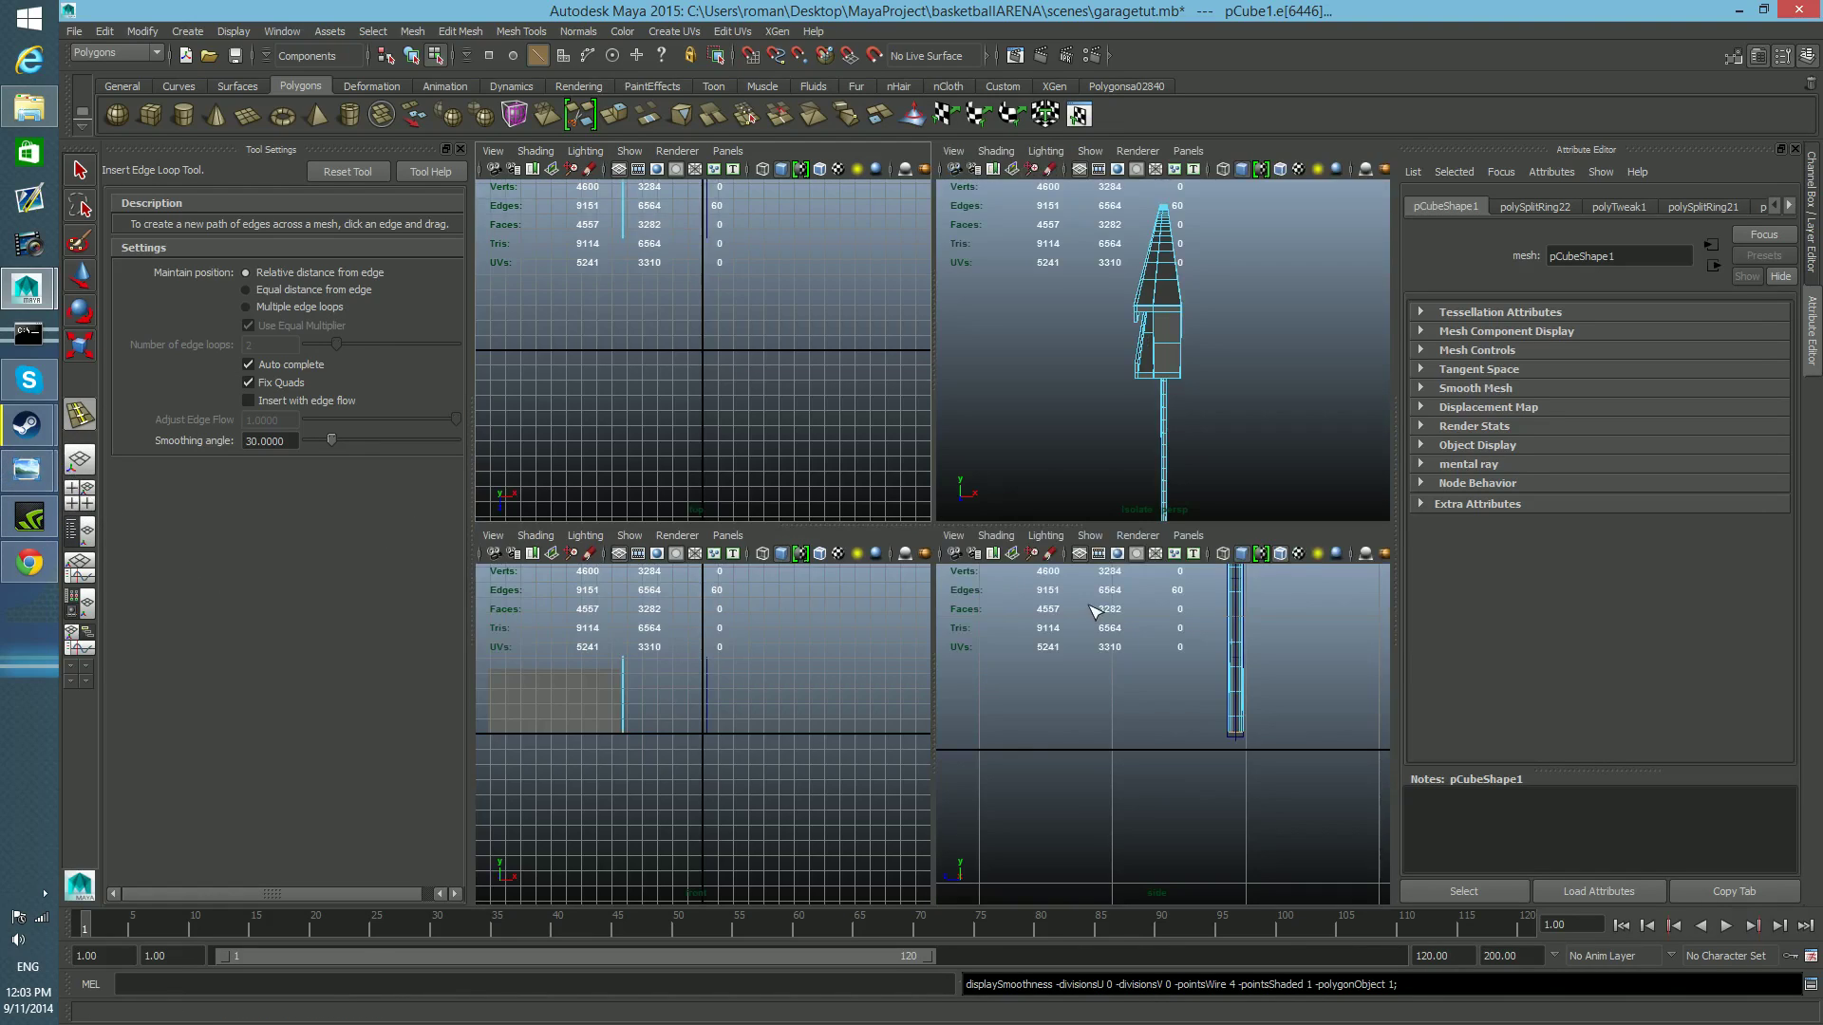
key(space)
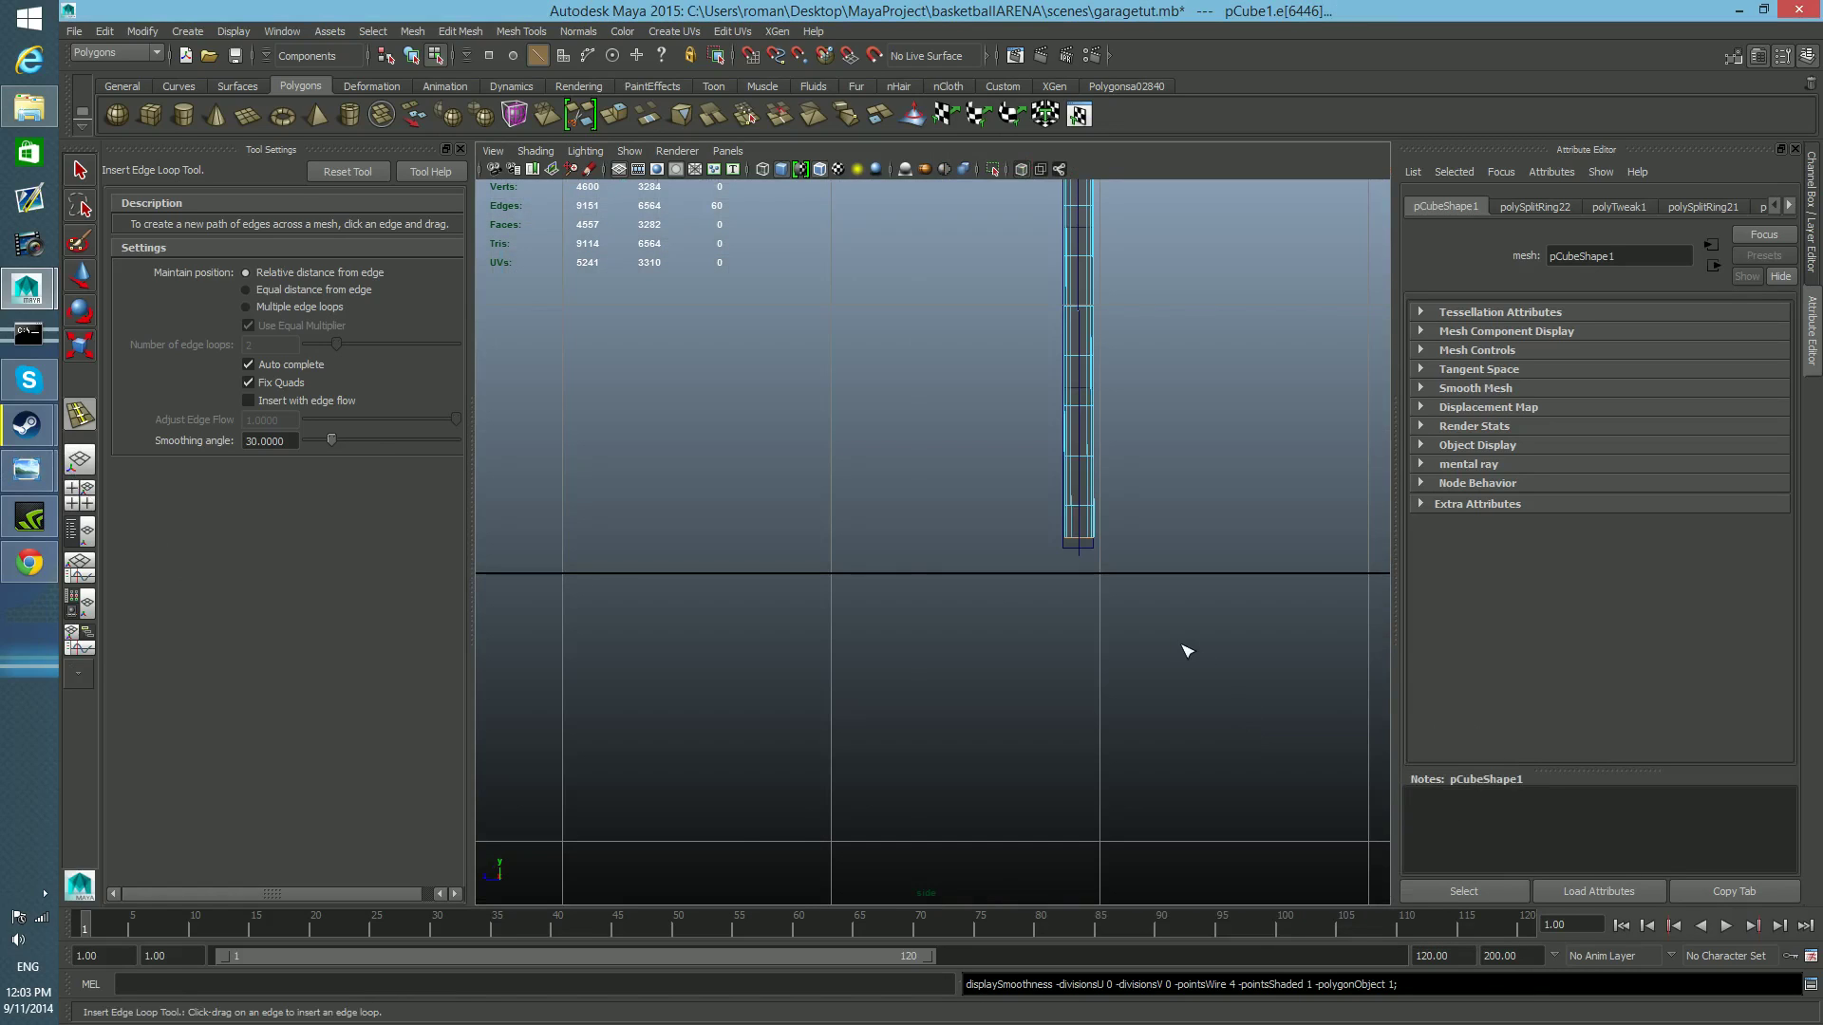
scroll(1187, 651, down, 5)
key(space)
alt+middle_drag(893, 608, 1032, 621)
key(space)
alt+middle_drag(1092, 521, 991, 577)
scroll(991, 580, up, 4)
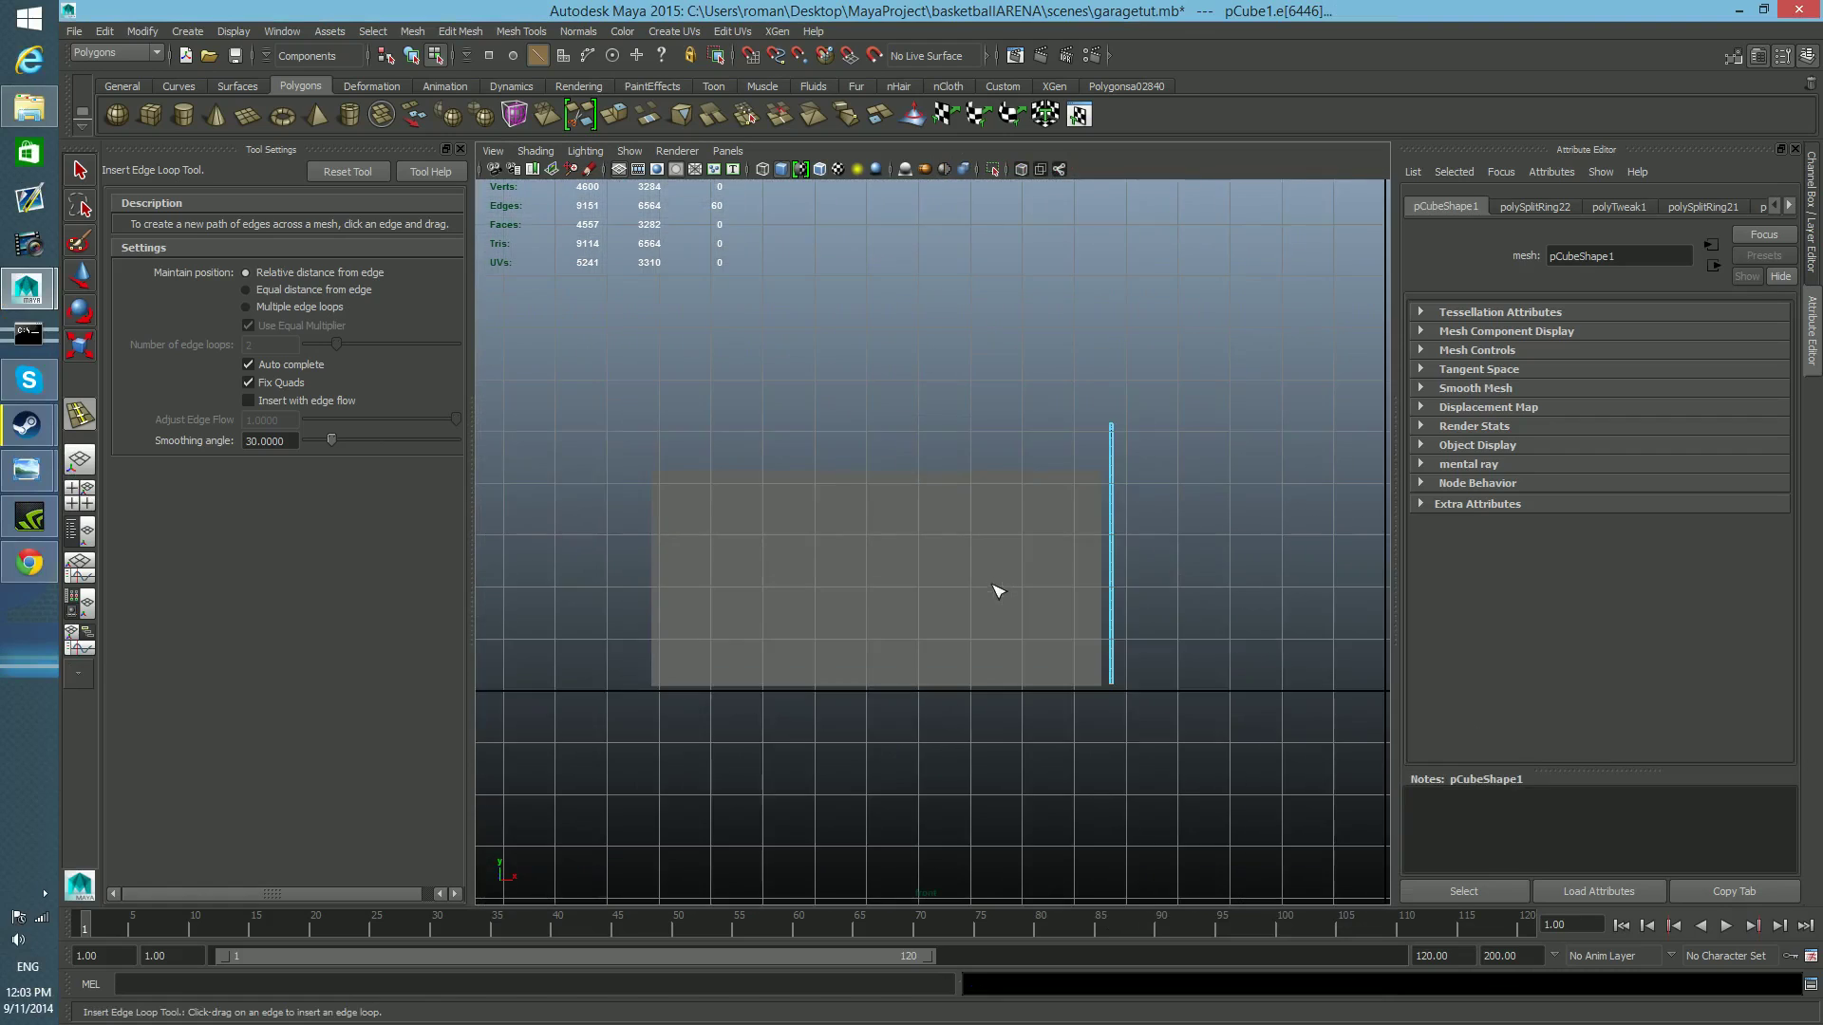
scroll(991, 580, up, 5)
scroll(973, 604, down, 4)
alt+middle_drag(1153, 586, 1083, 624)
scroll(1027, 588, up, 8)
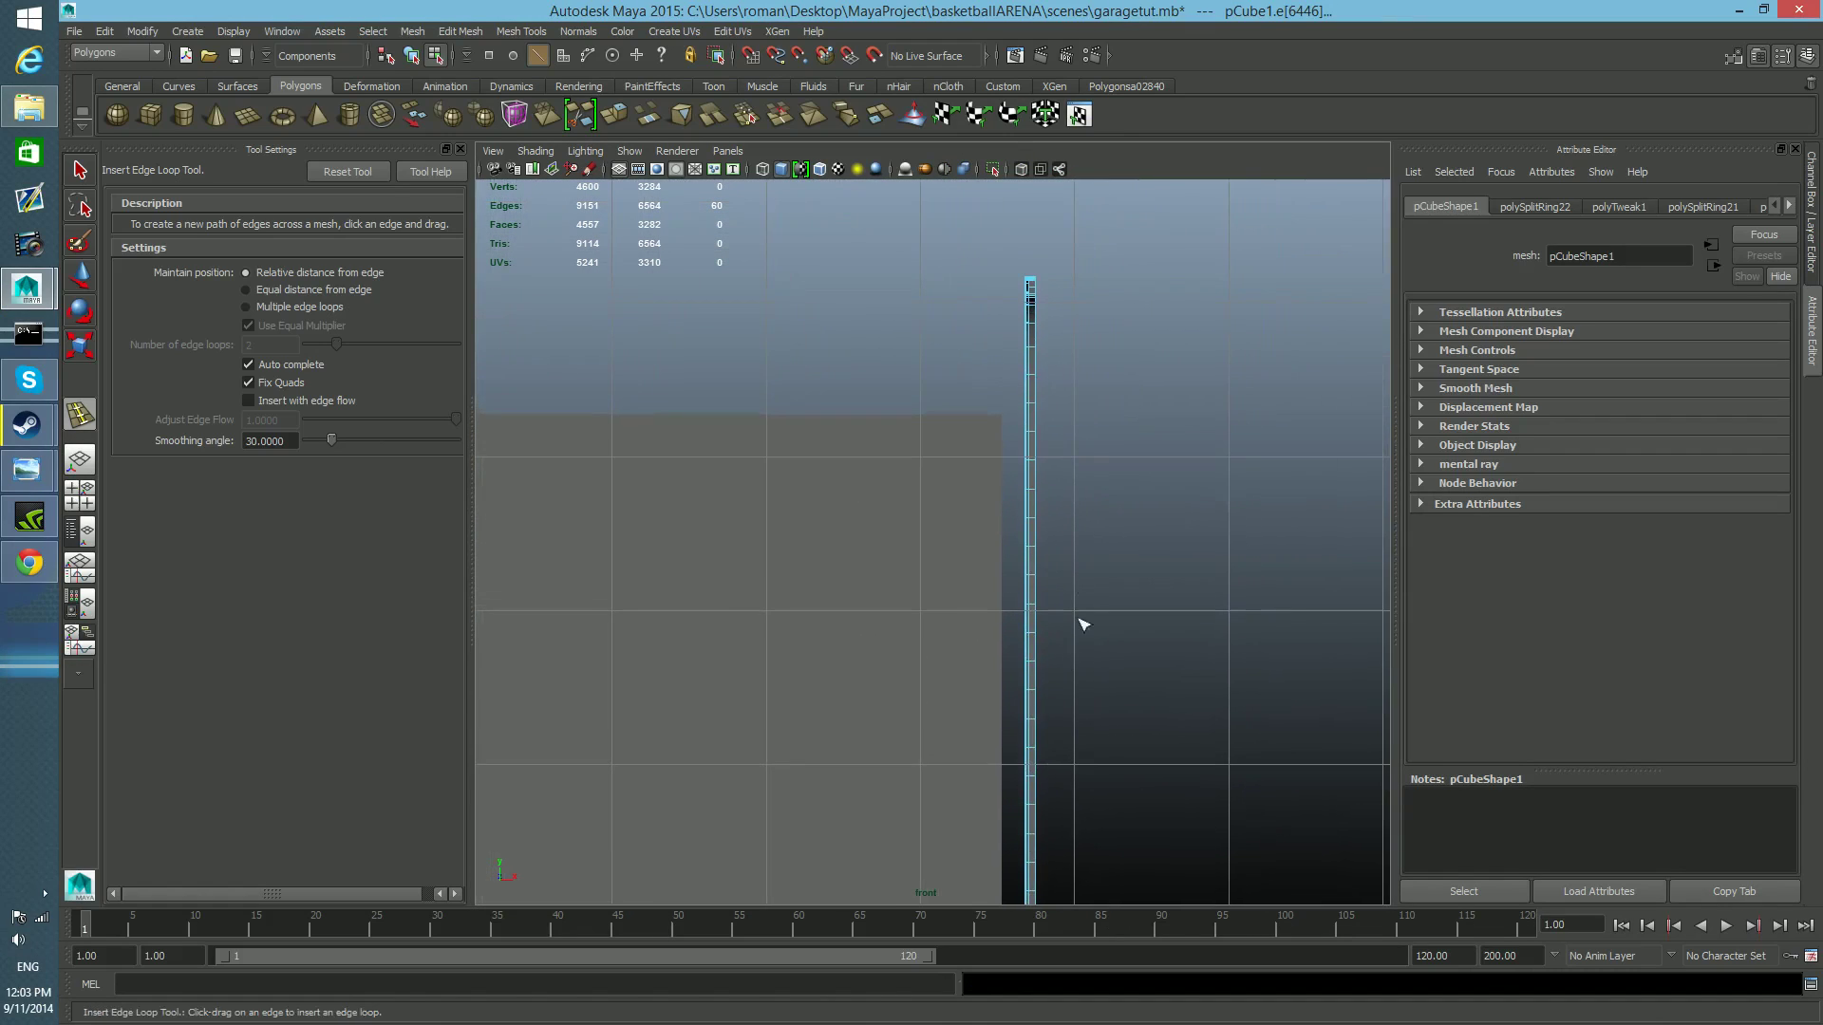
alt+middle_drag(1069, 502, 1064, 504)
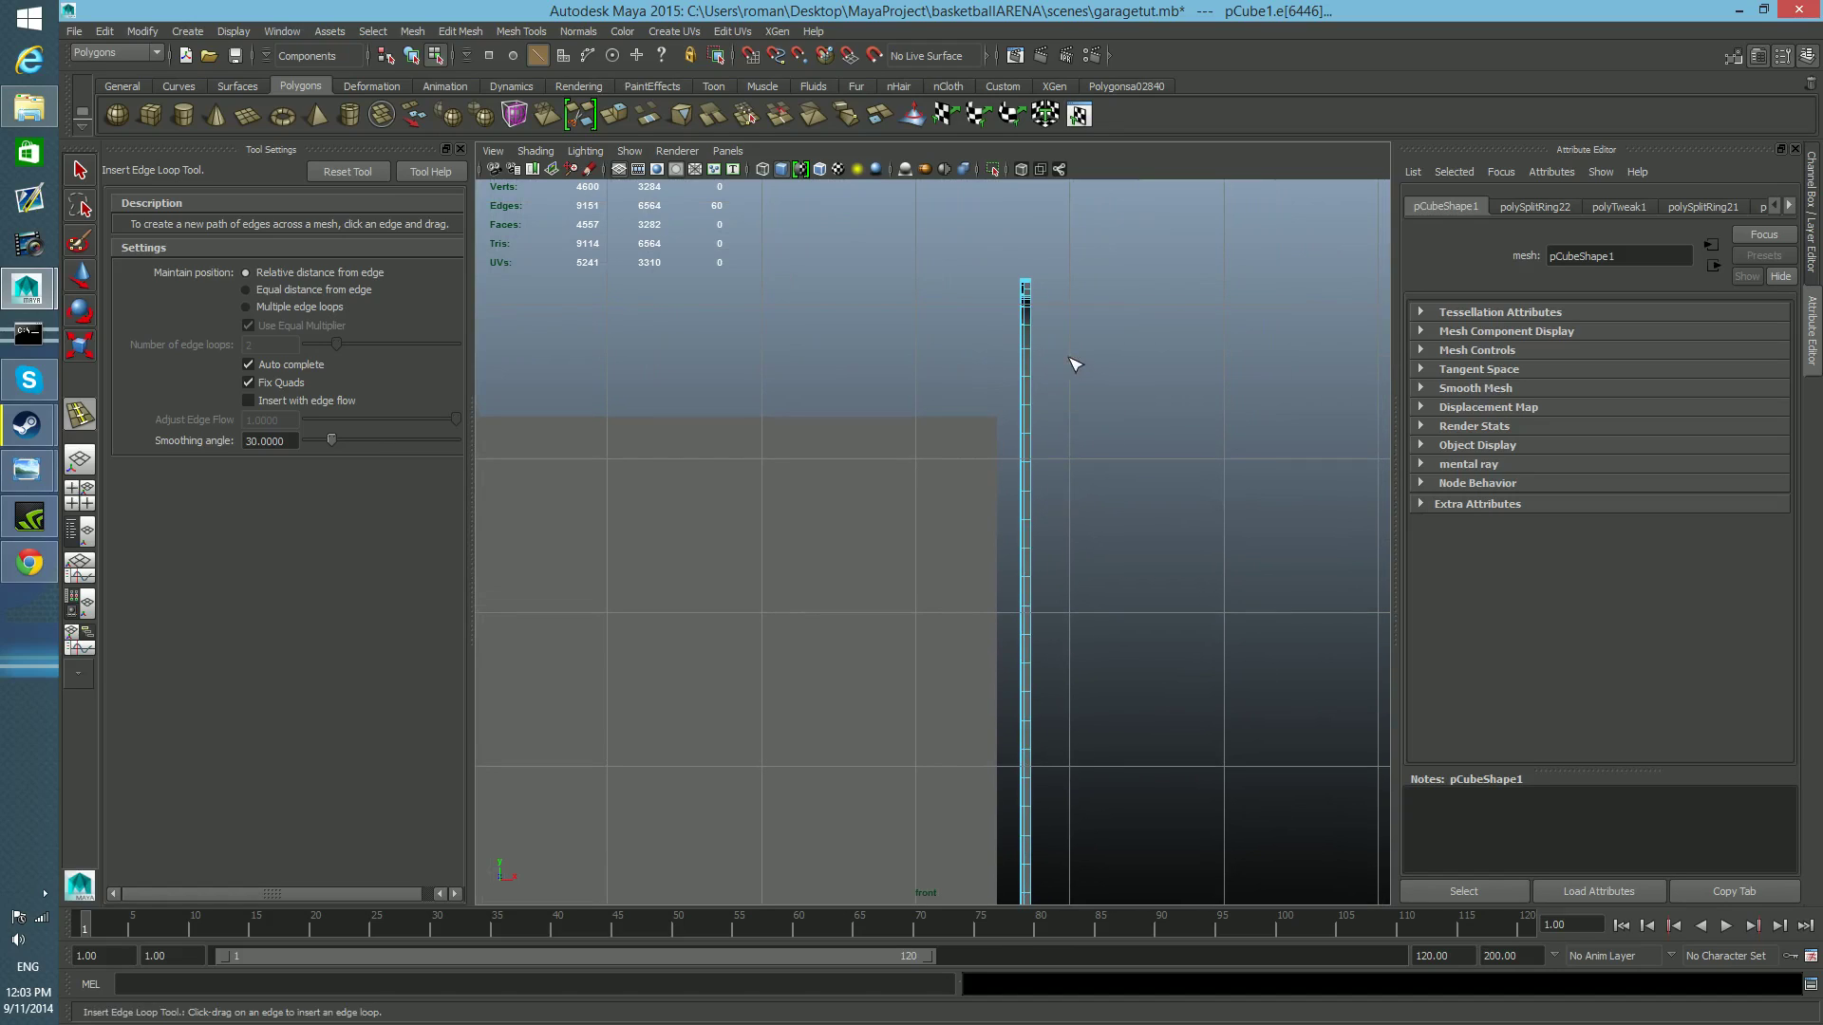
Select all vertices along the full length of the rail's outer side, facing away from the door, in the front view.
key(F8)
key(q)
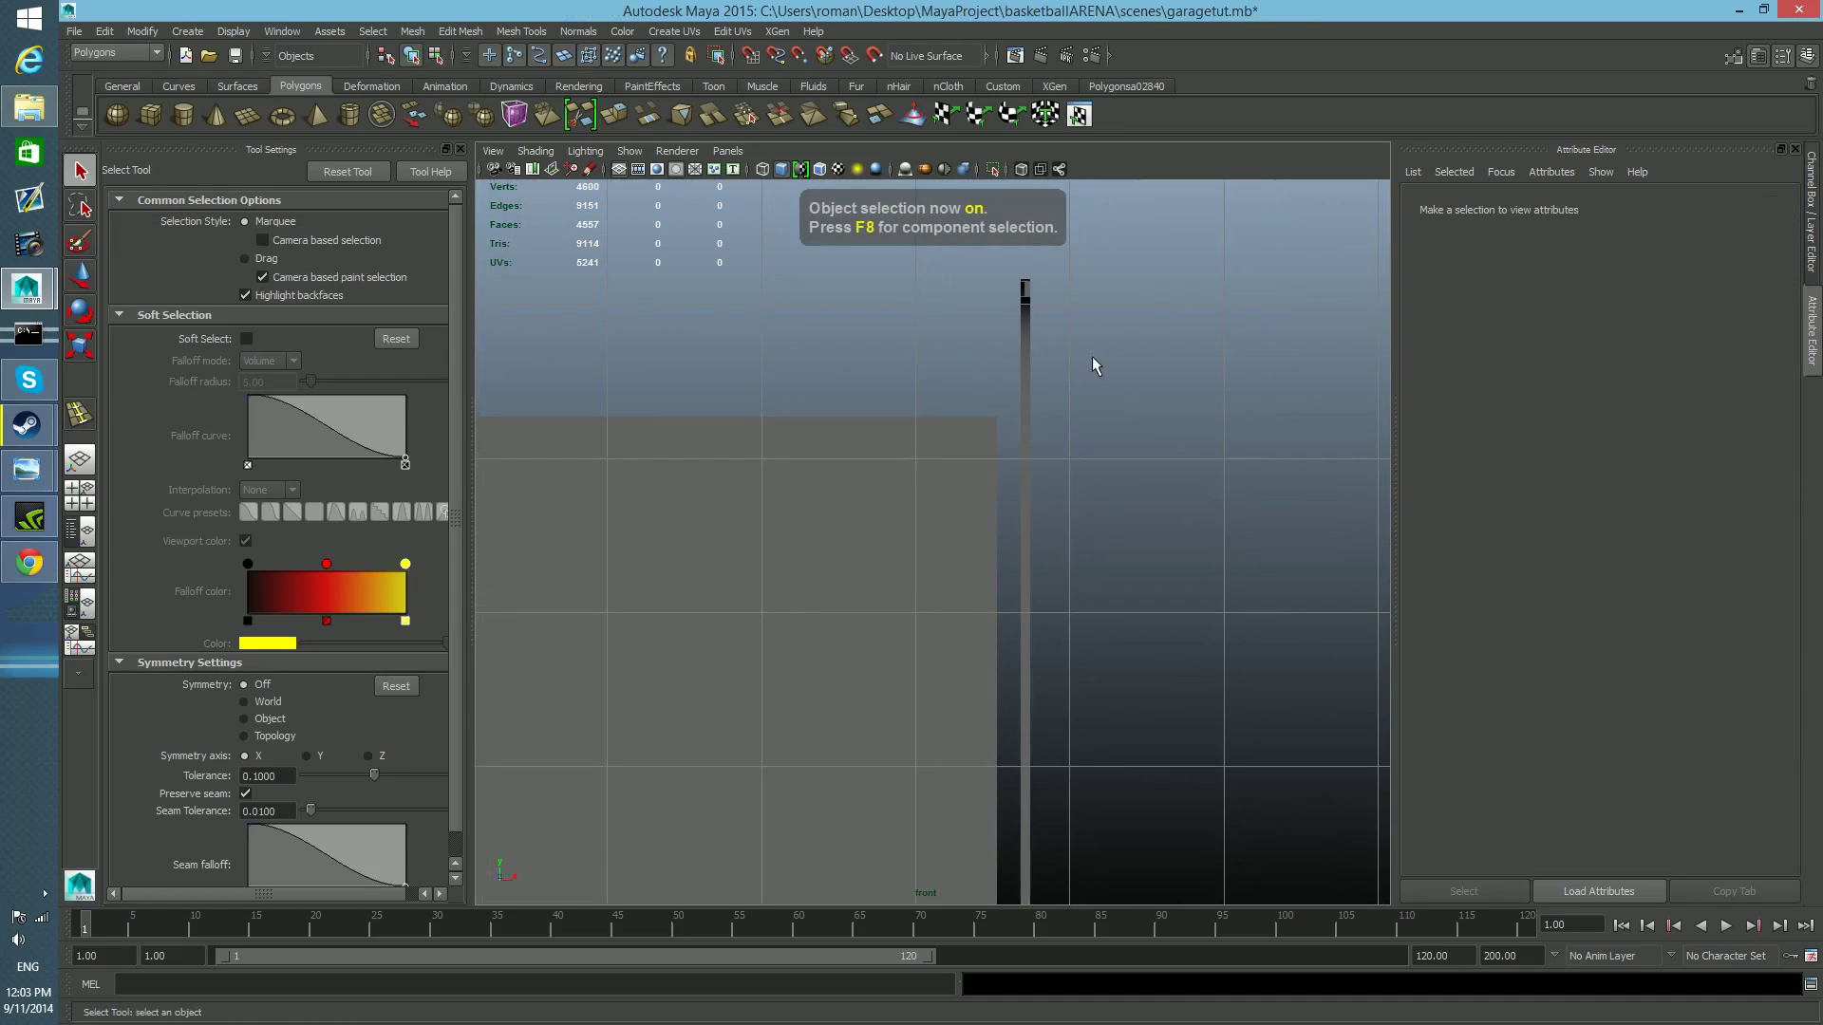
click(1025, 363)
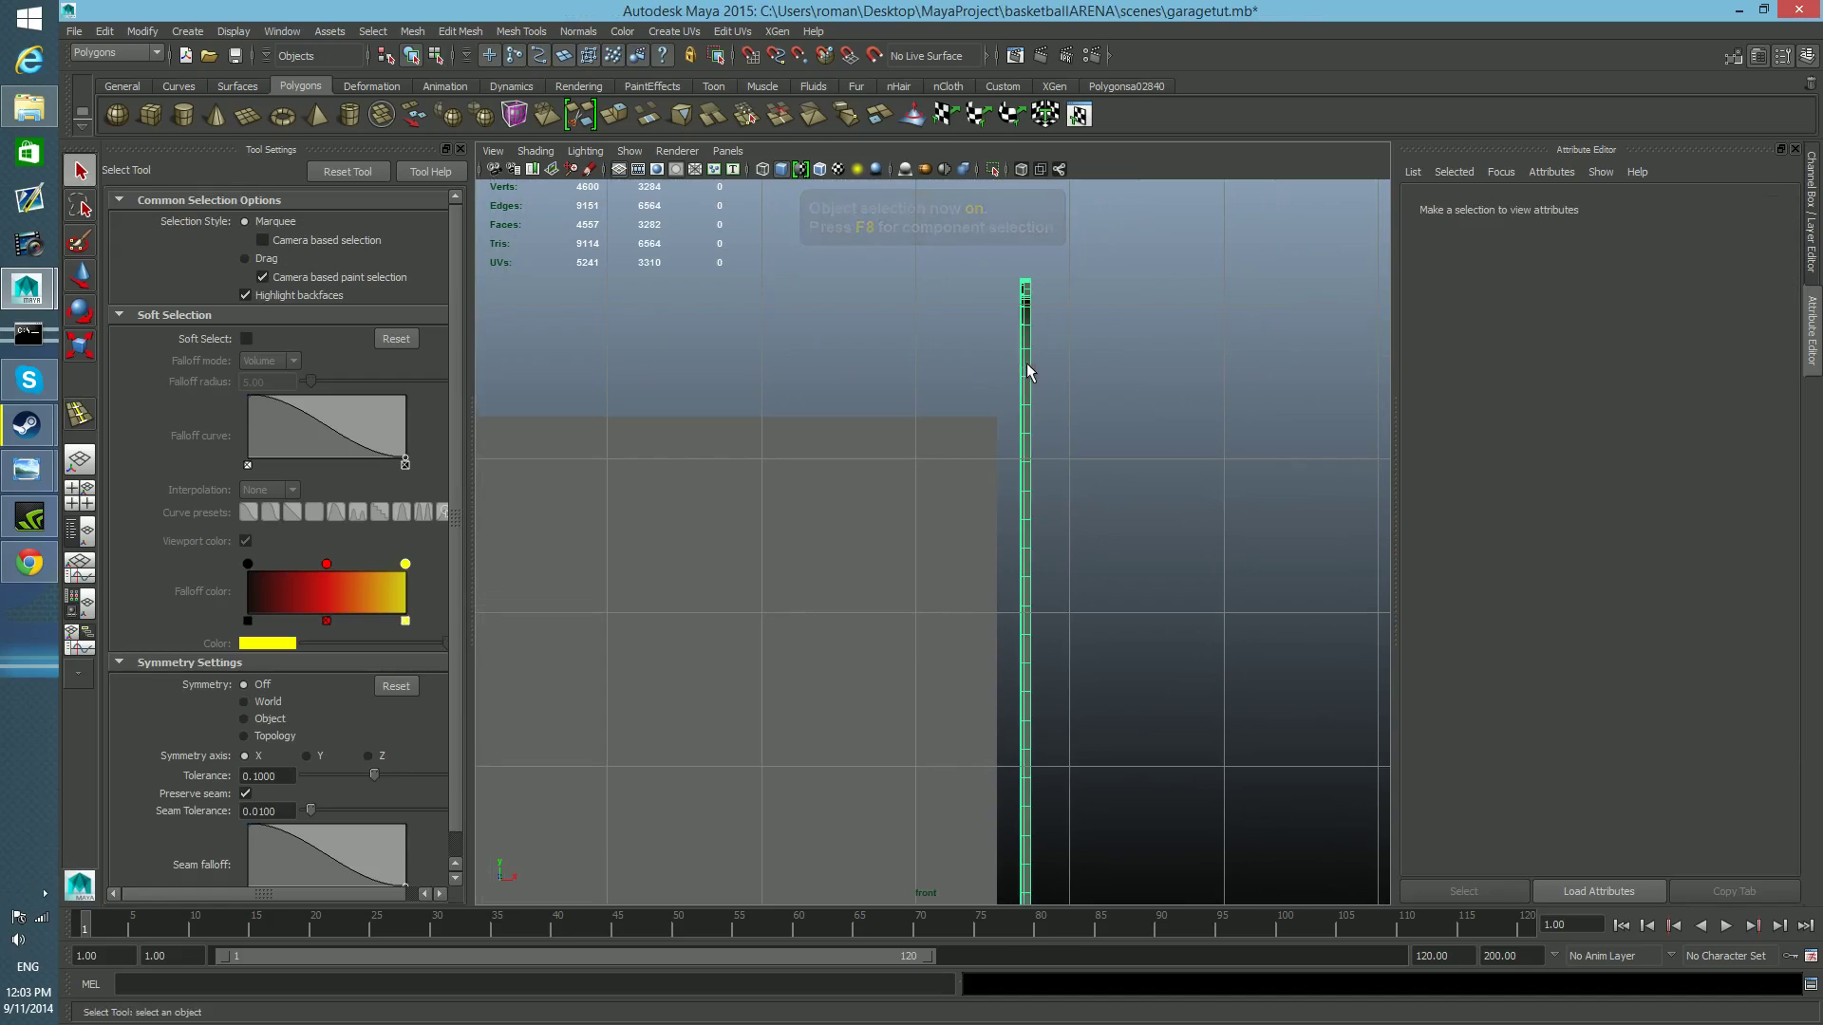
right_drag(1182, 376, 1087, 370)
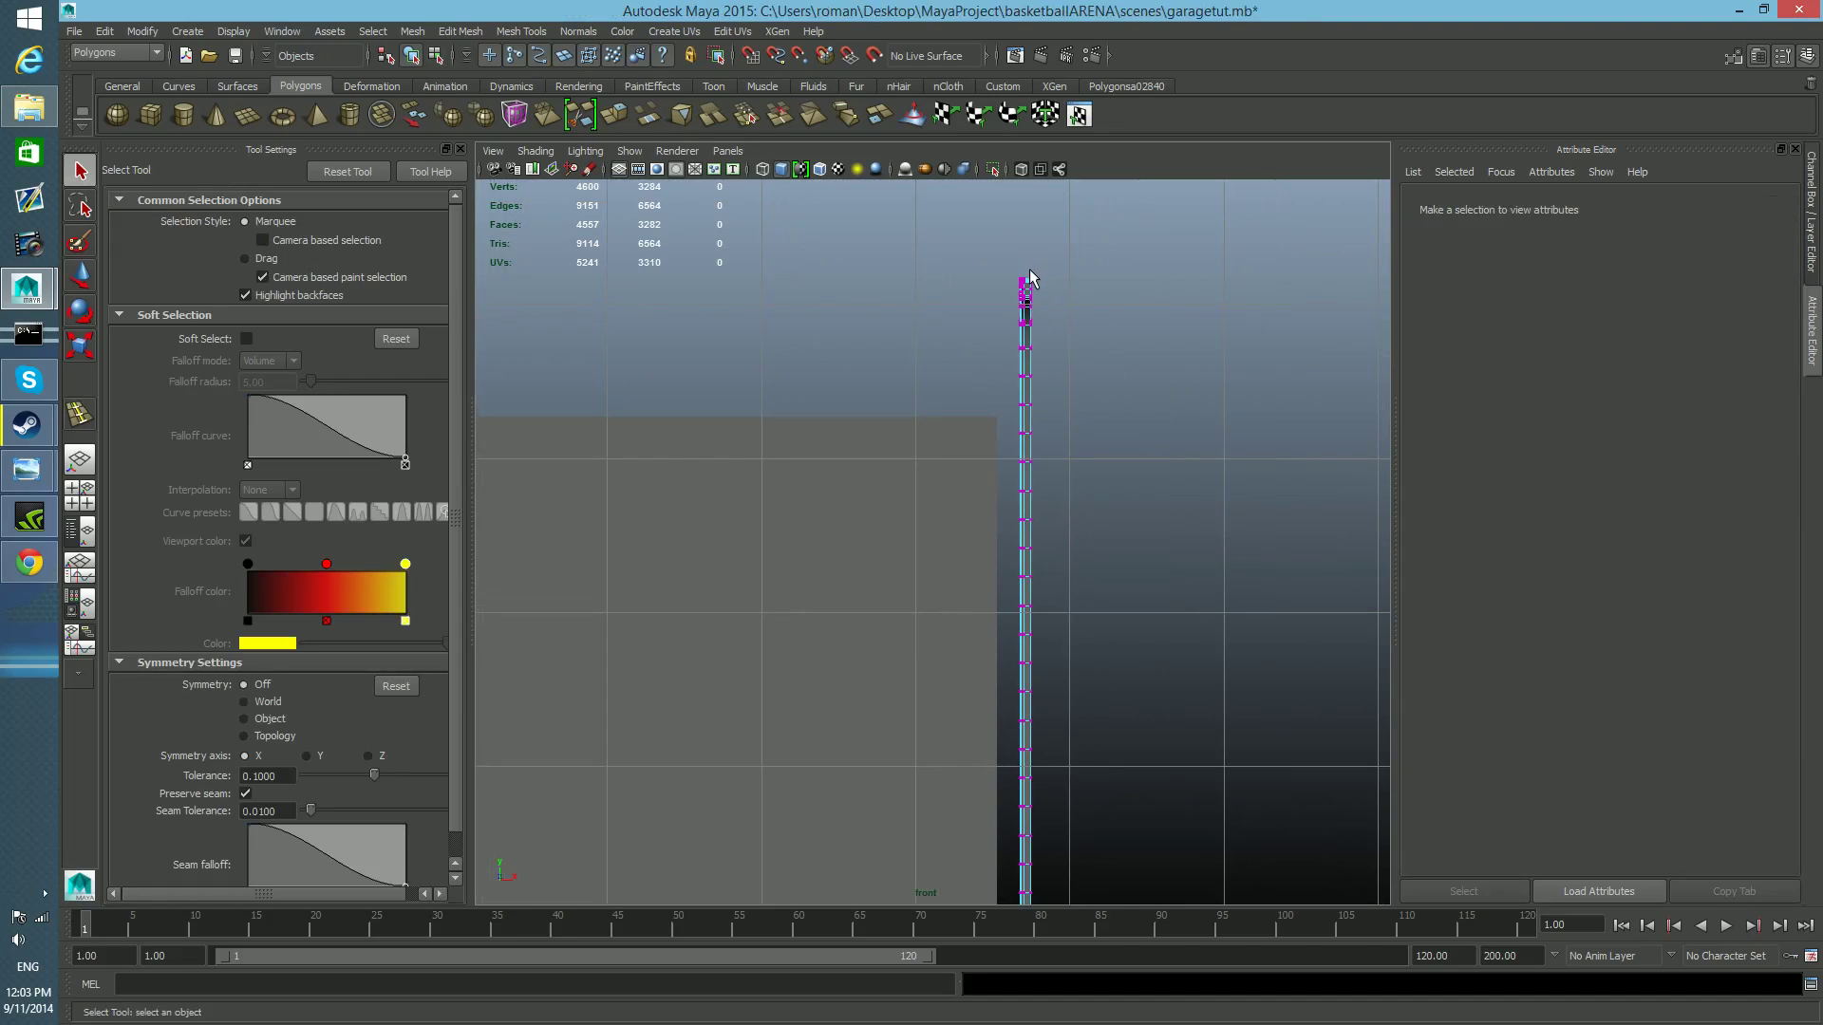
drag(1067, 796, 1096, 937)
alt+middle_drag(1098, 857, 1101, 537)
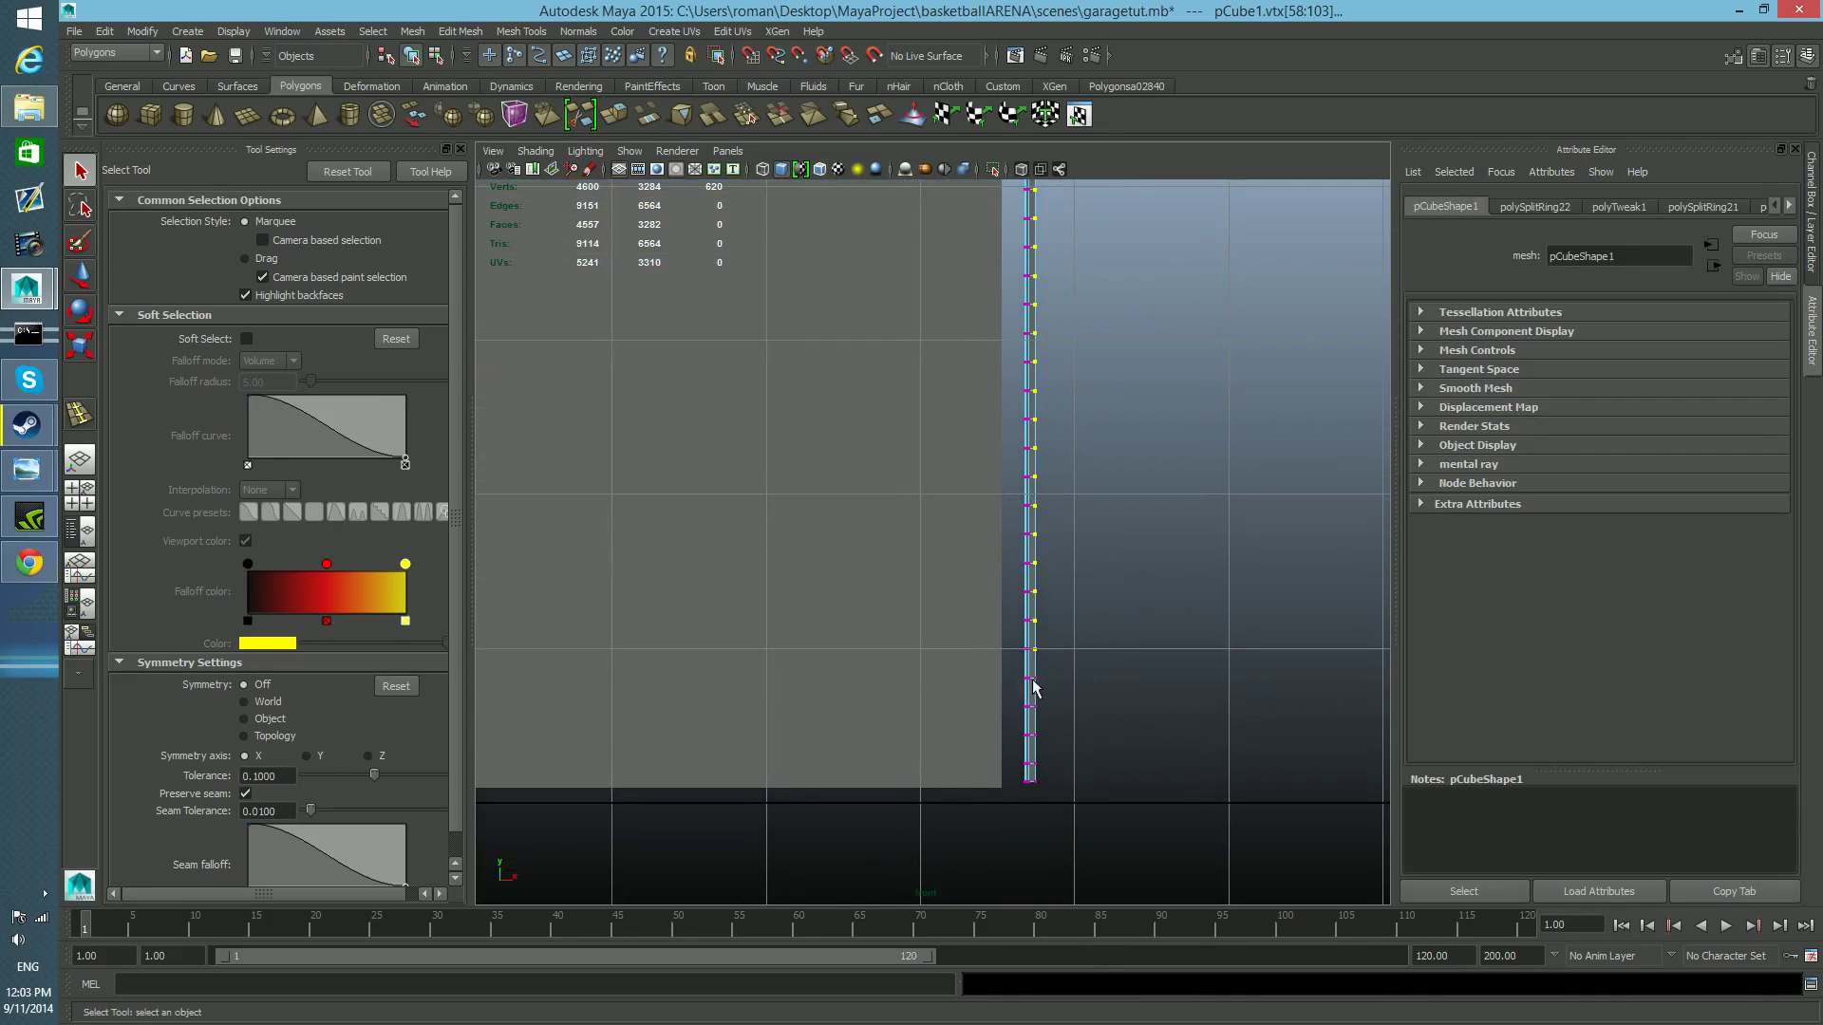
shift+drag(1069, 823, 1069, 822)
scroll(1099, 591, down, 4)
alt+middle_drag(1060, 508, 1068, 601)
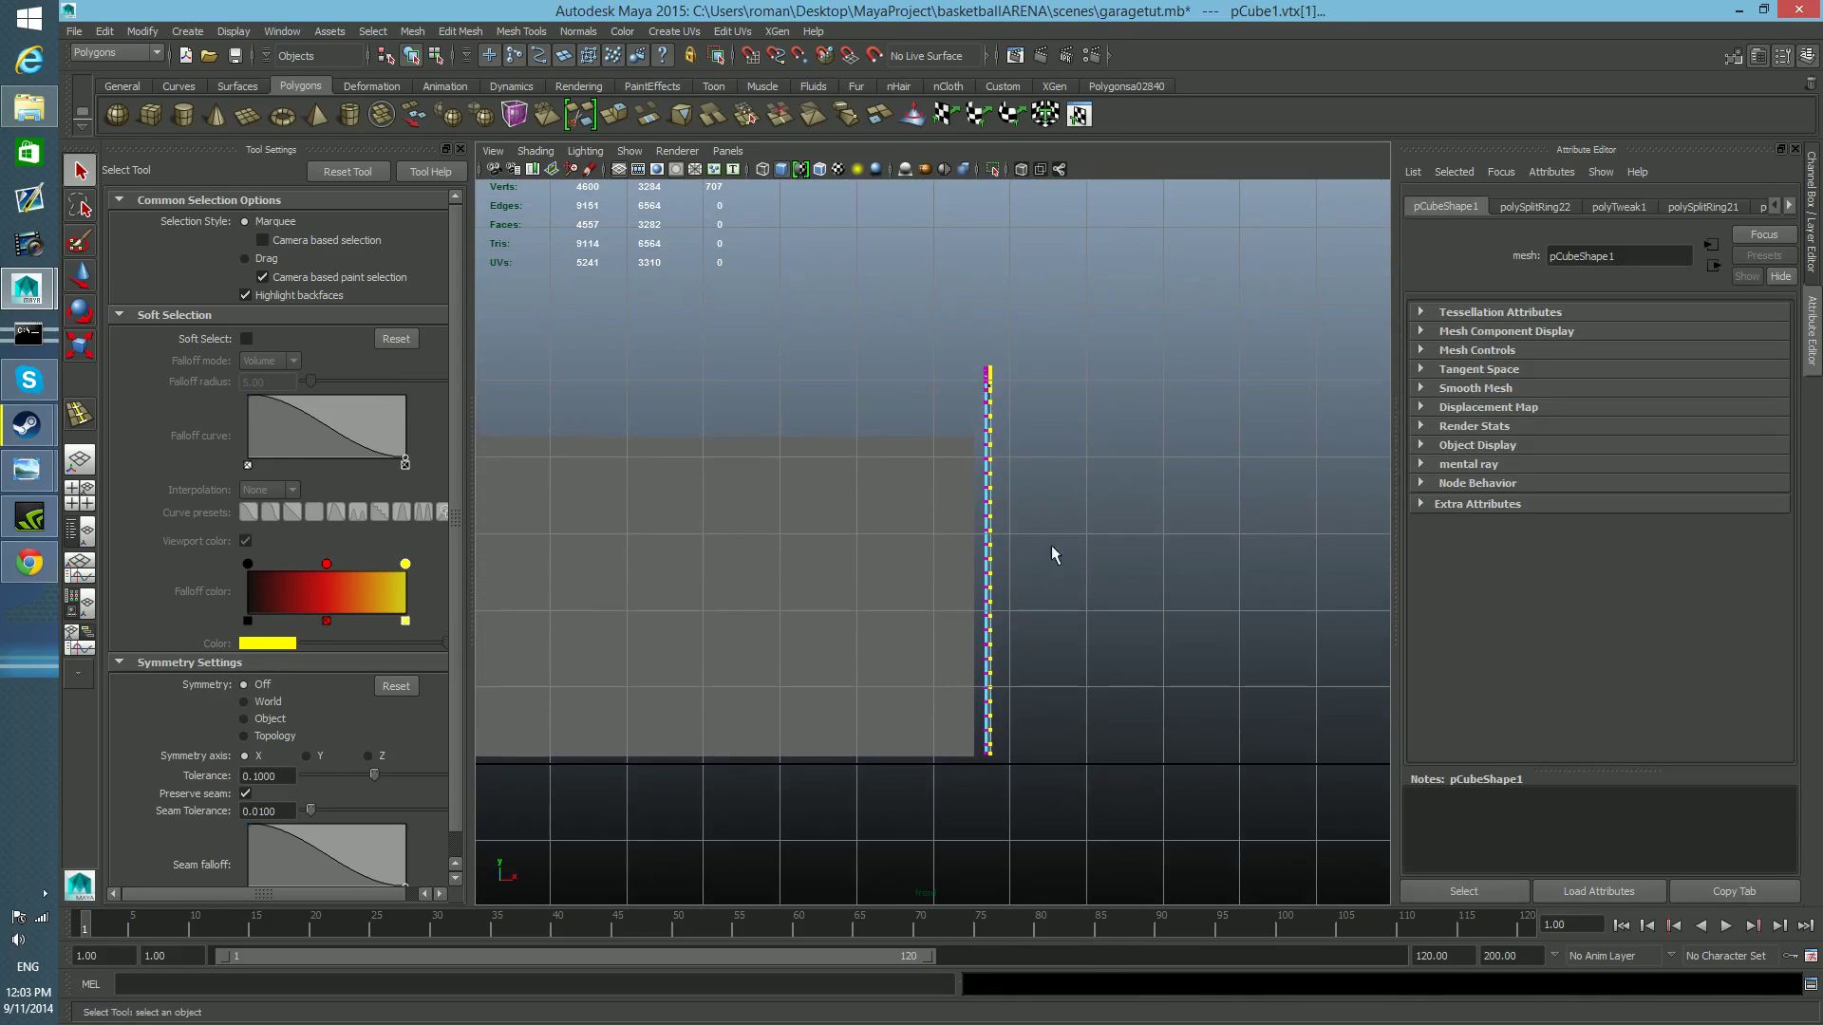
Move the selected outer vertices slightly inward along X to narrow the rail's profile, then return to object selection.
alt+right_drag(1052, 548, 1192, 649)
alt+middle_drag(1088, 534, 1060, 756)
alt+right_drag(977, 607, 1388, 777)
scroll(1262, 726, down, 7)
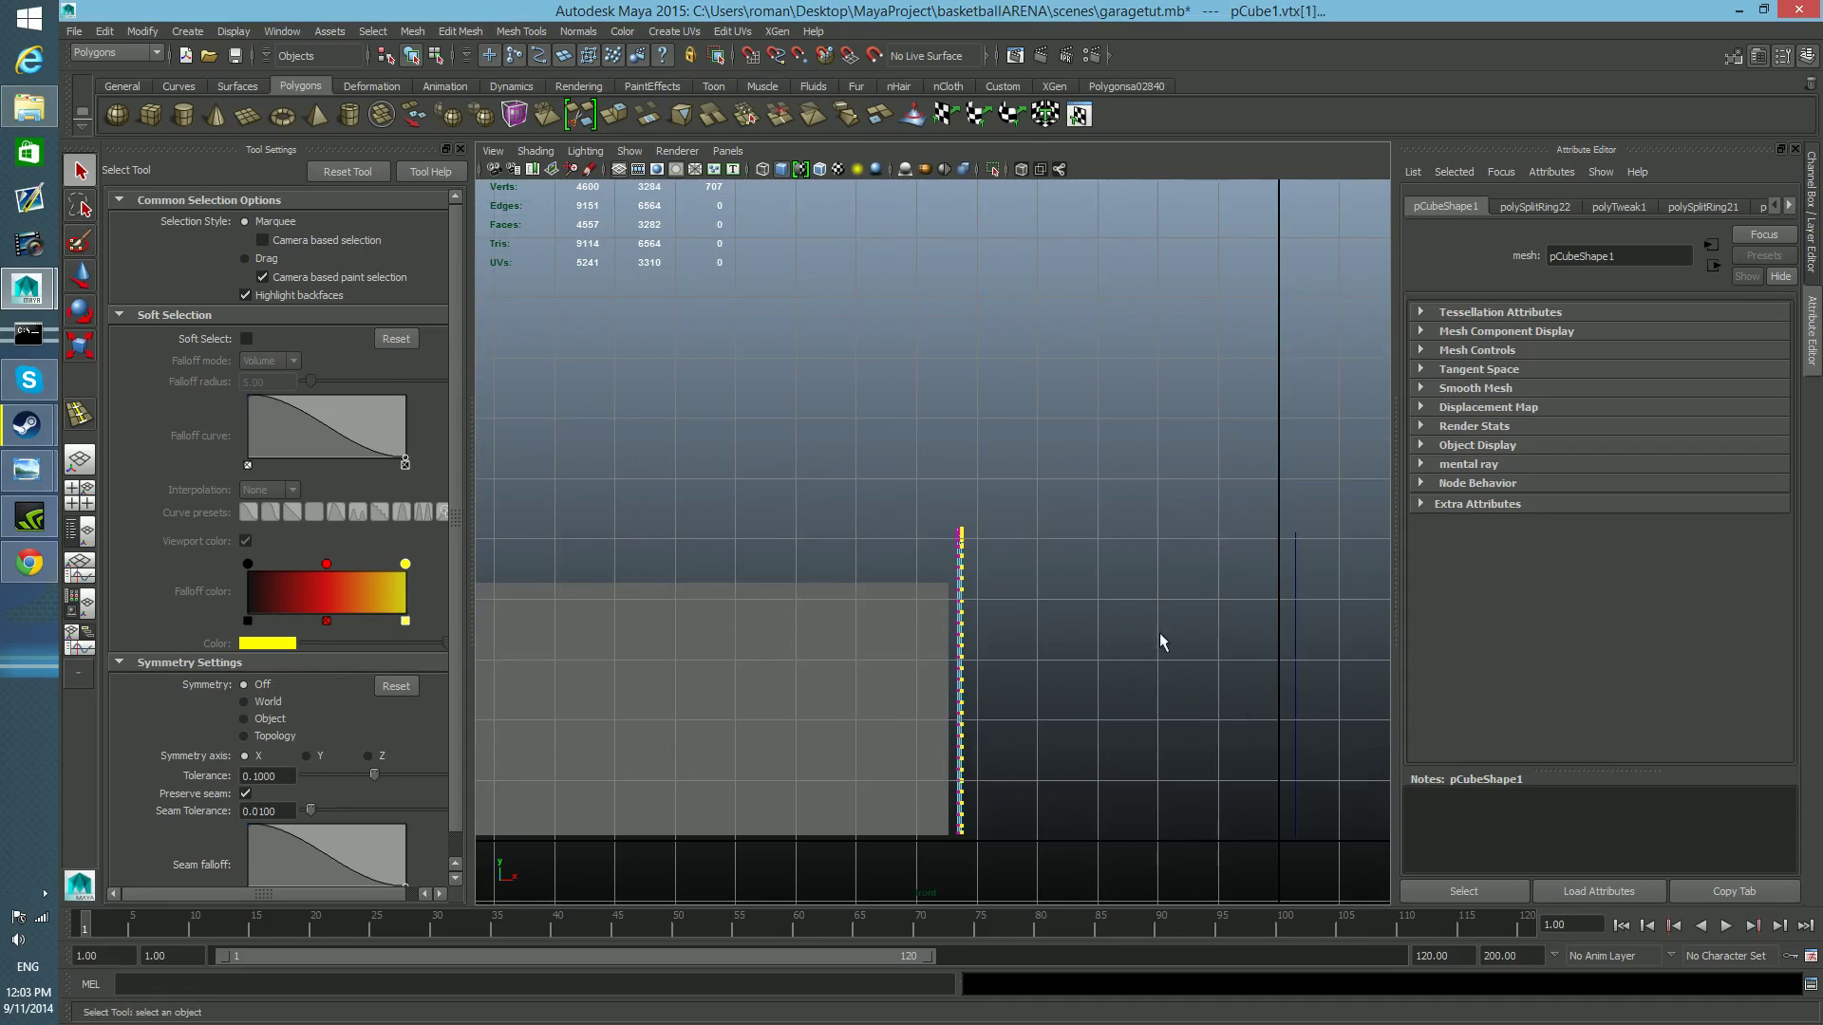
key(space)
key(space)
alt+right_drag(1142, 445, 980, 533)
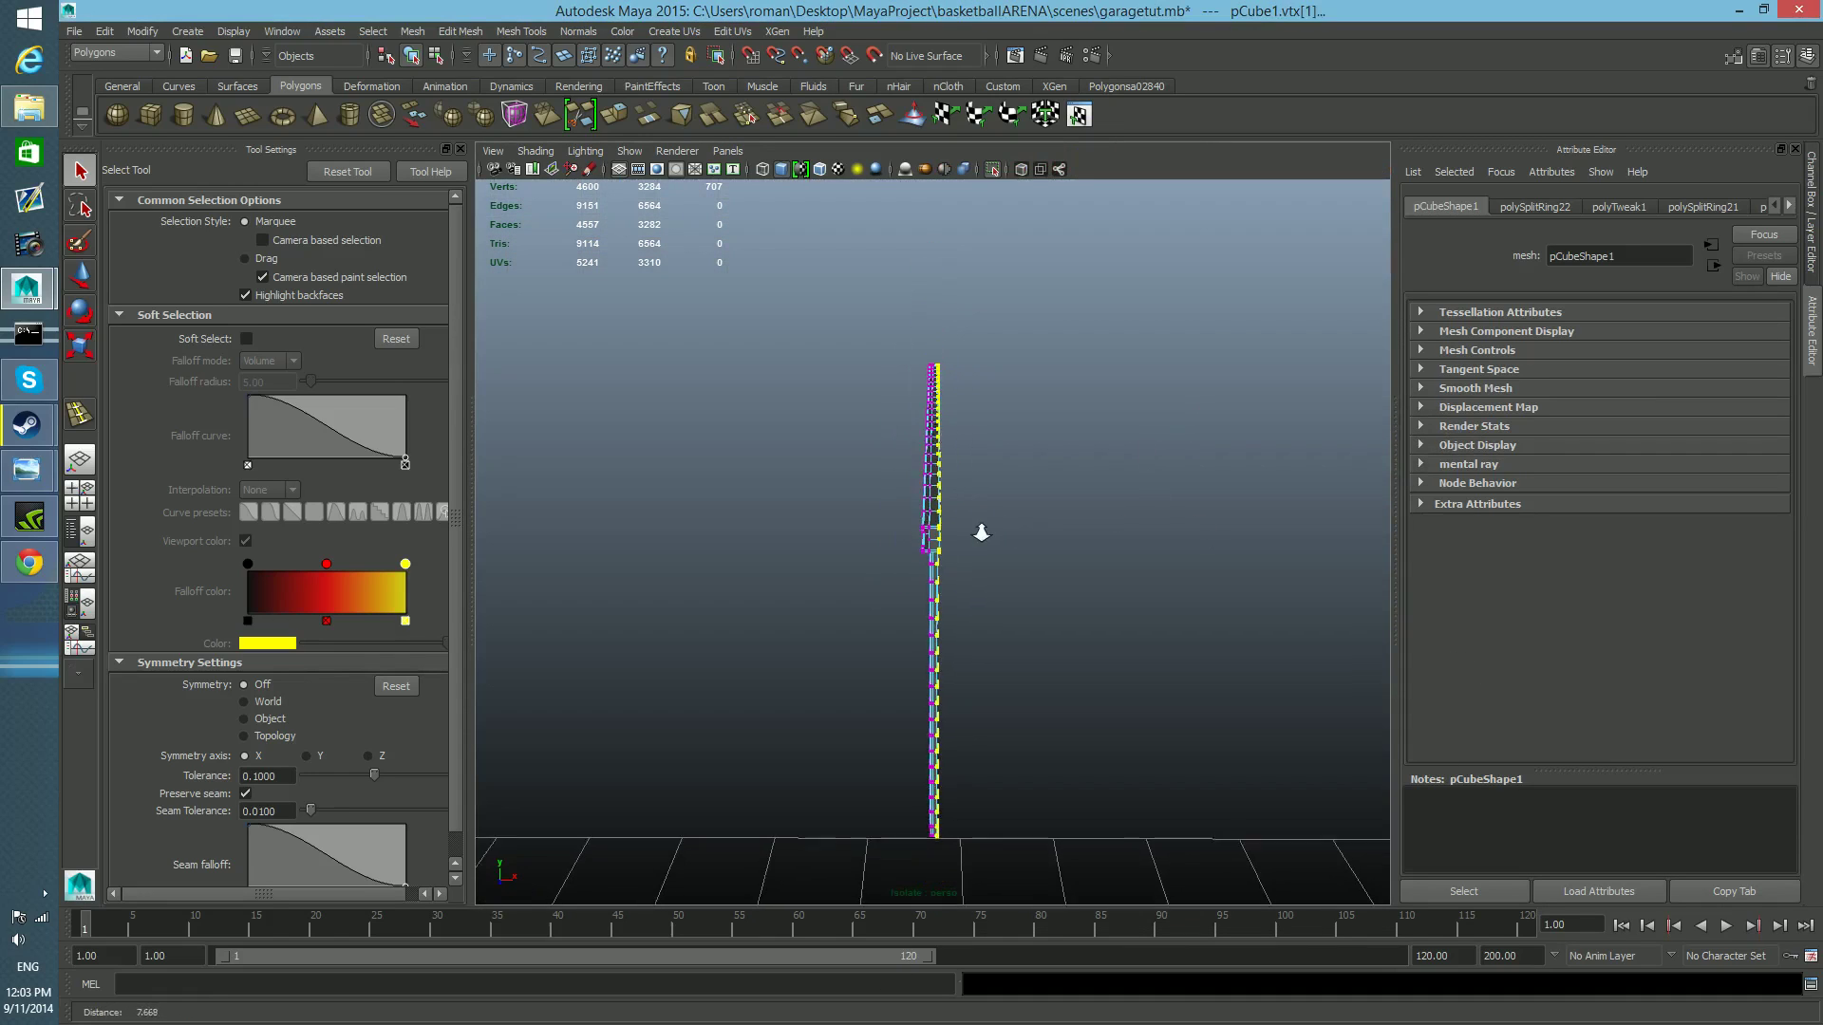
key(w)
alt+middle_drag(1050, 773, 1010, 717)
alt+drag(1009, 717, 1067, 756)
scroll(1054, 721, up, 12)
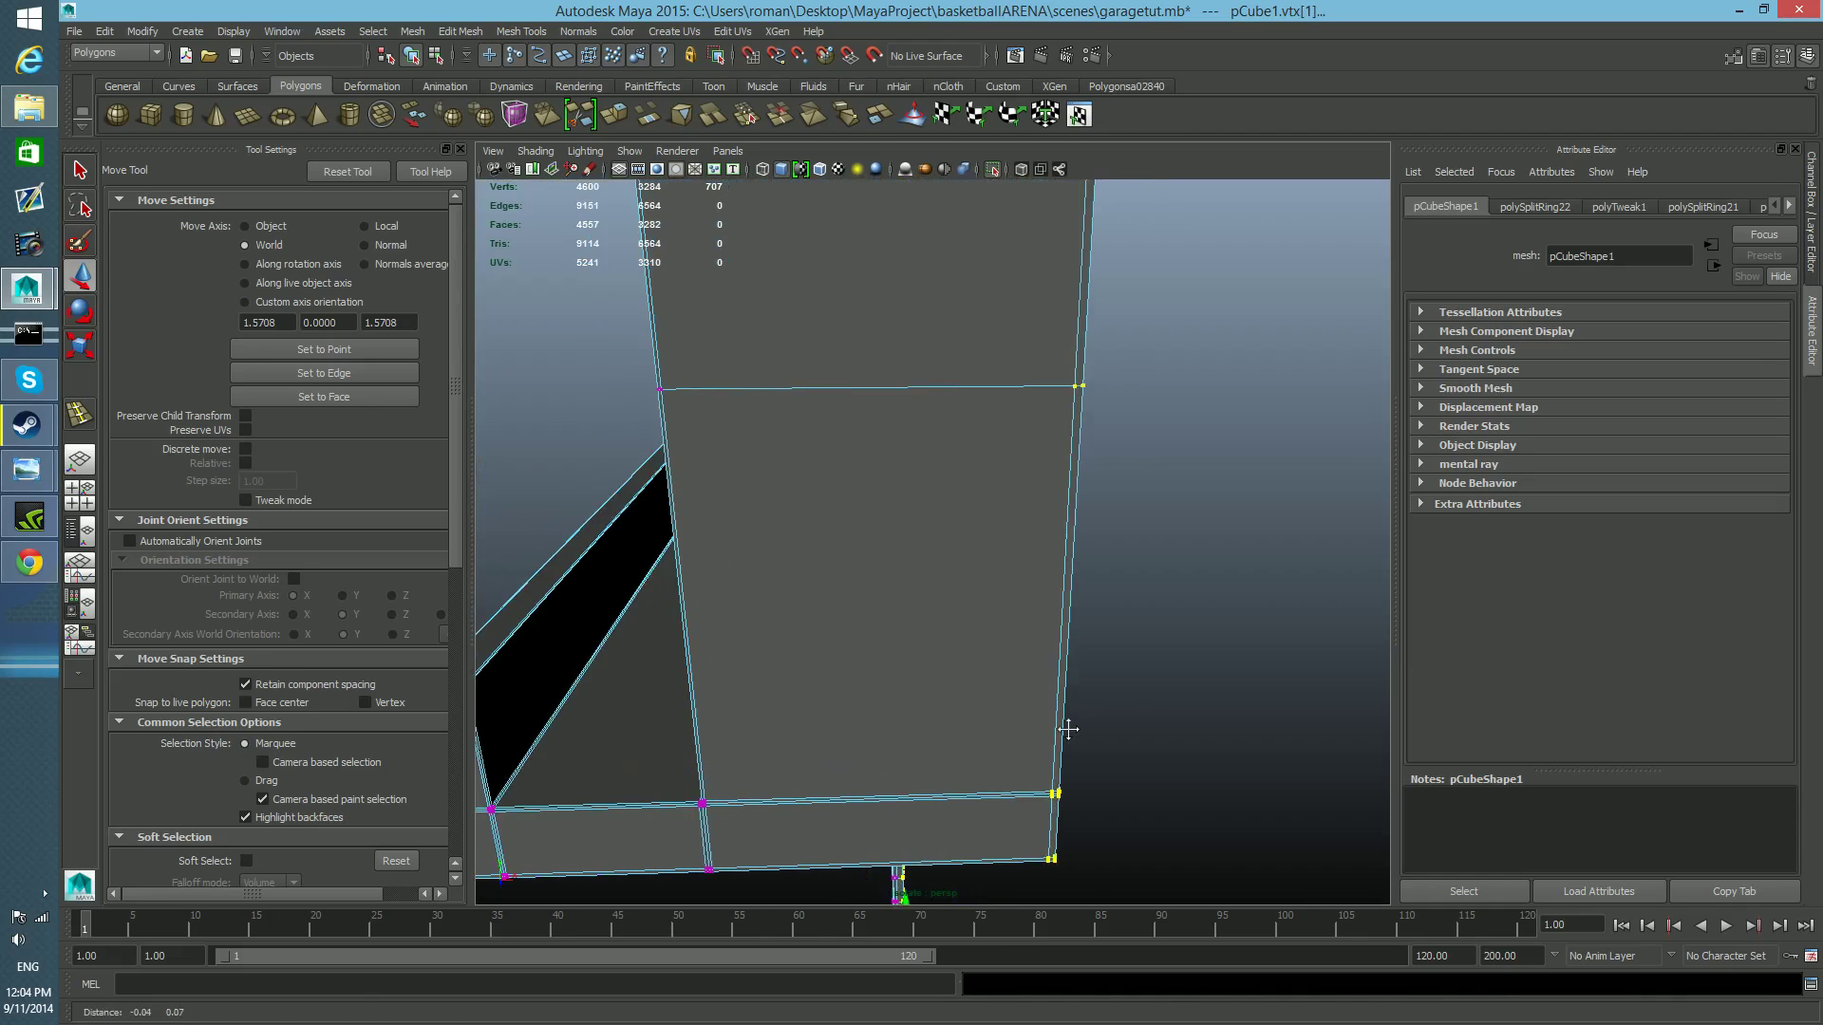
alt+middle_drag(1068, 729, 969, 729)
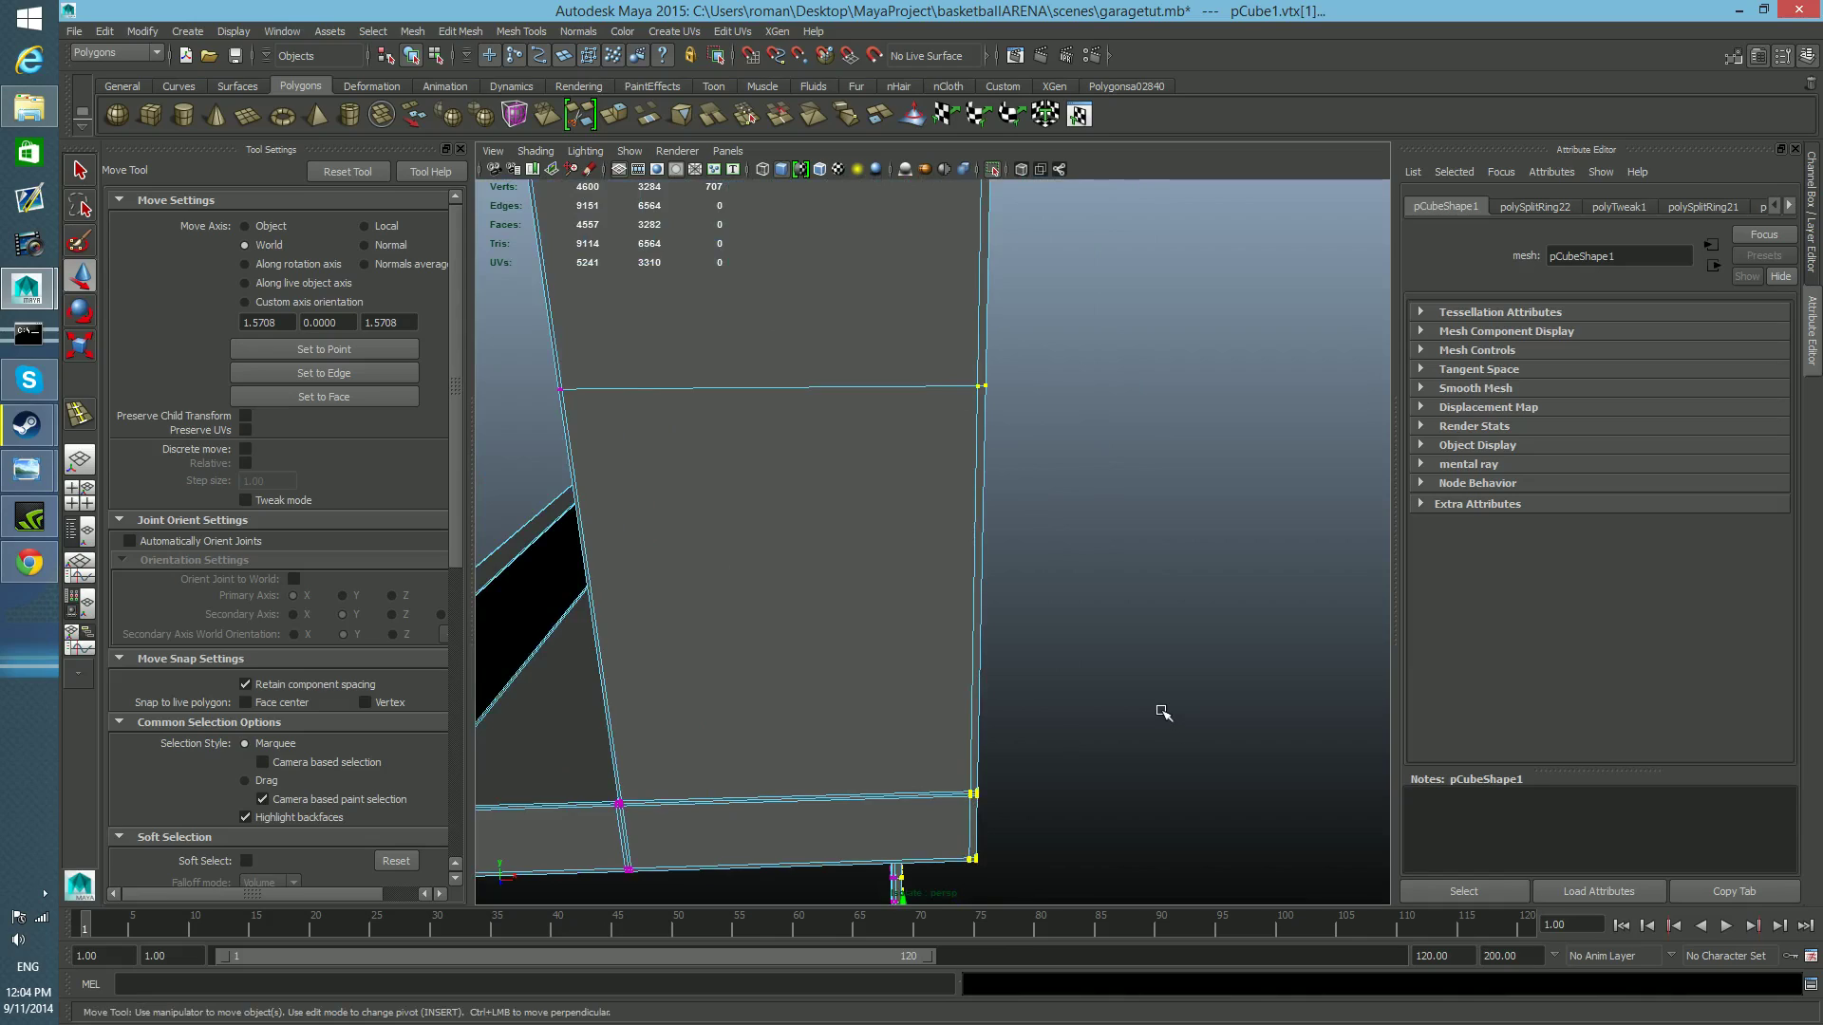
scroll(1160, 712, down, 15)
drag(1011, 826, 994, 827)
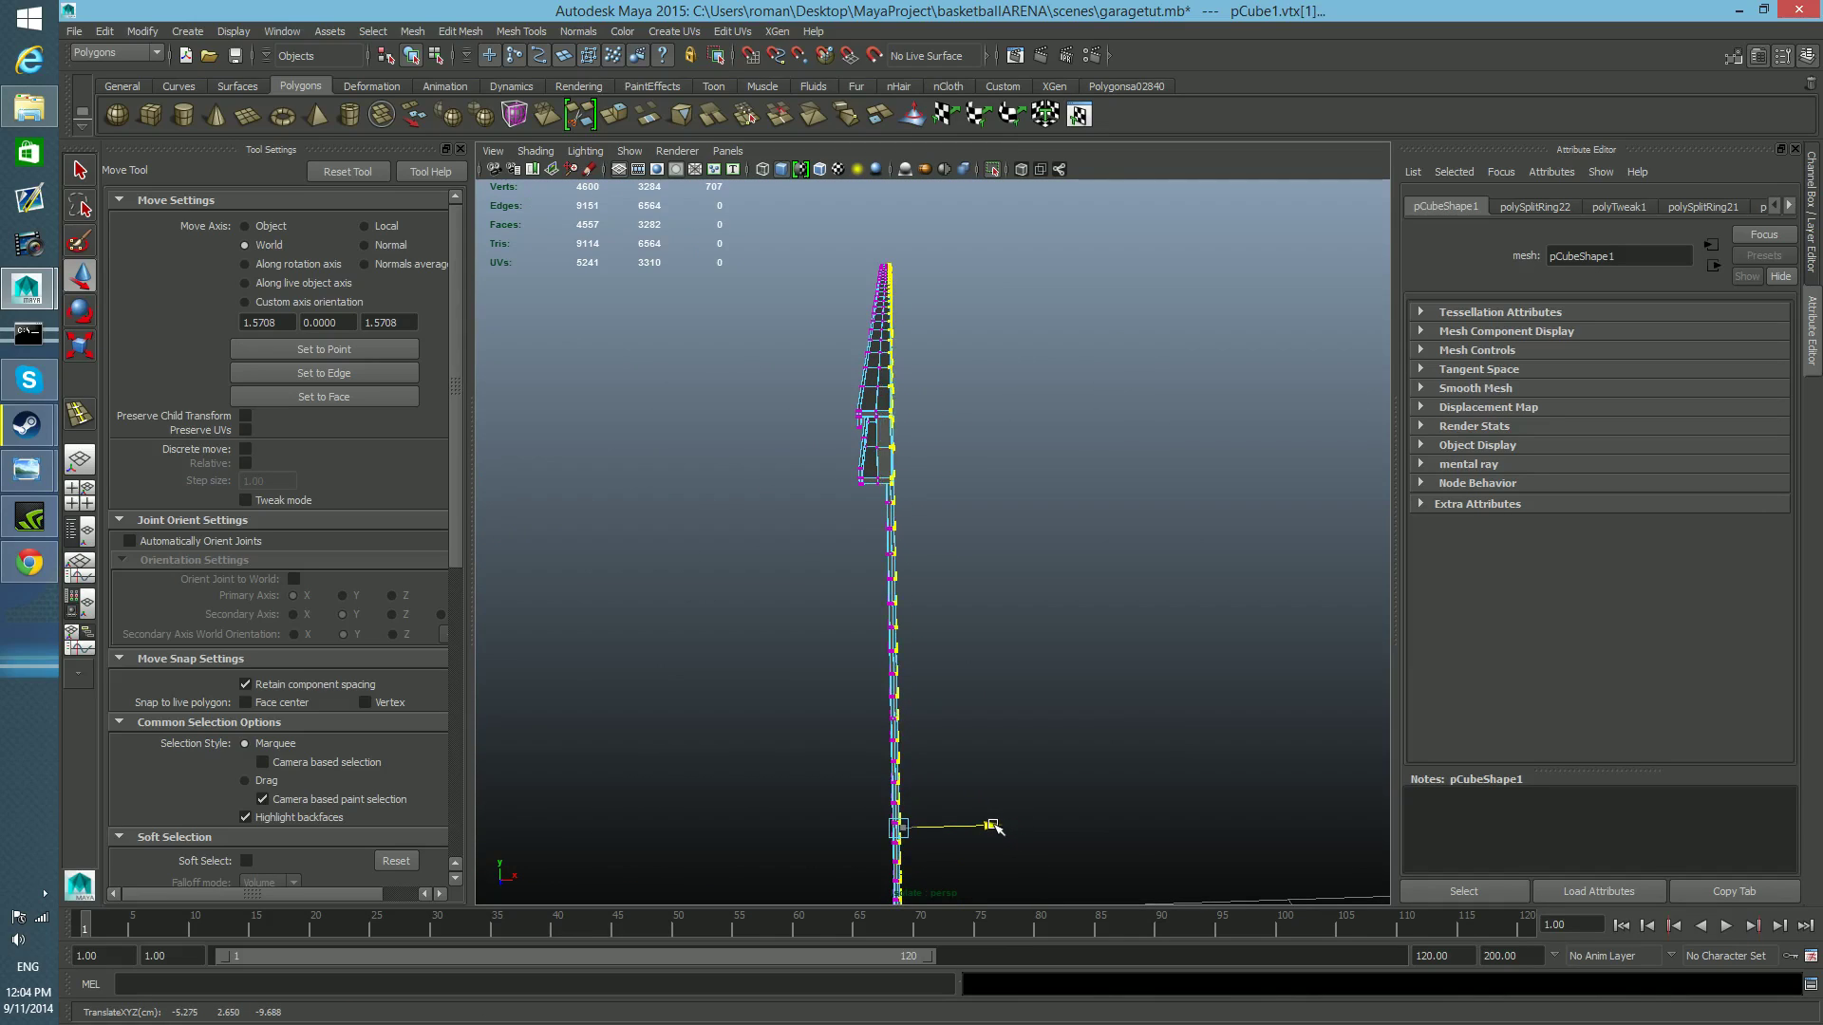
key(F8)
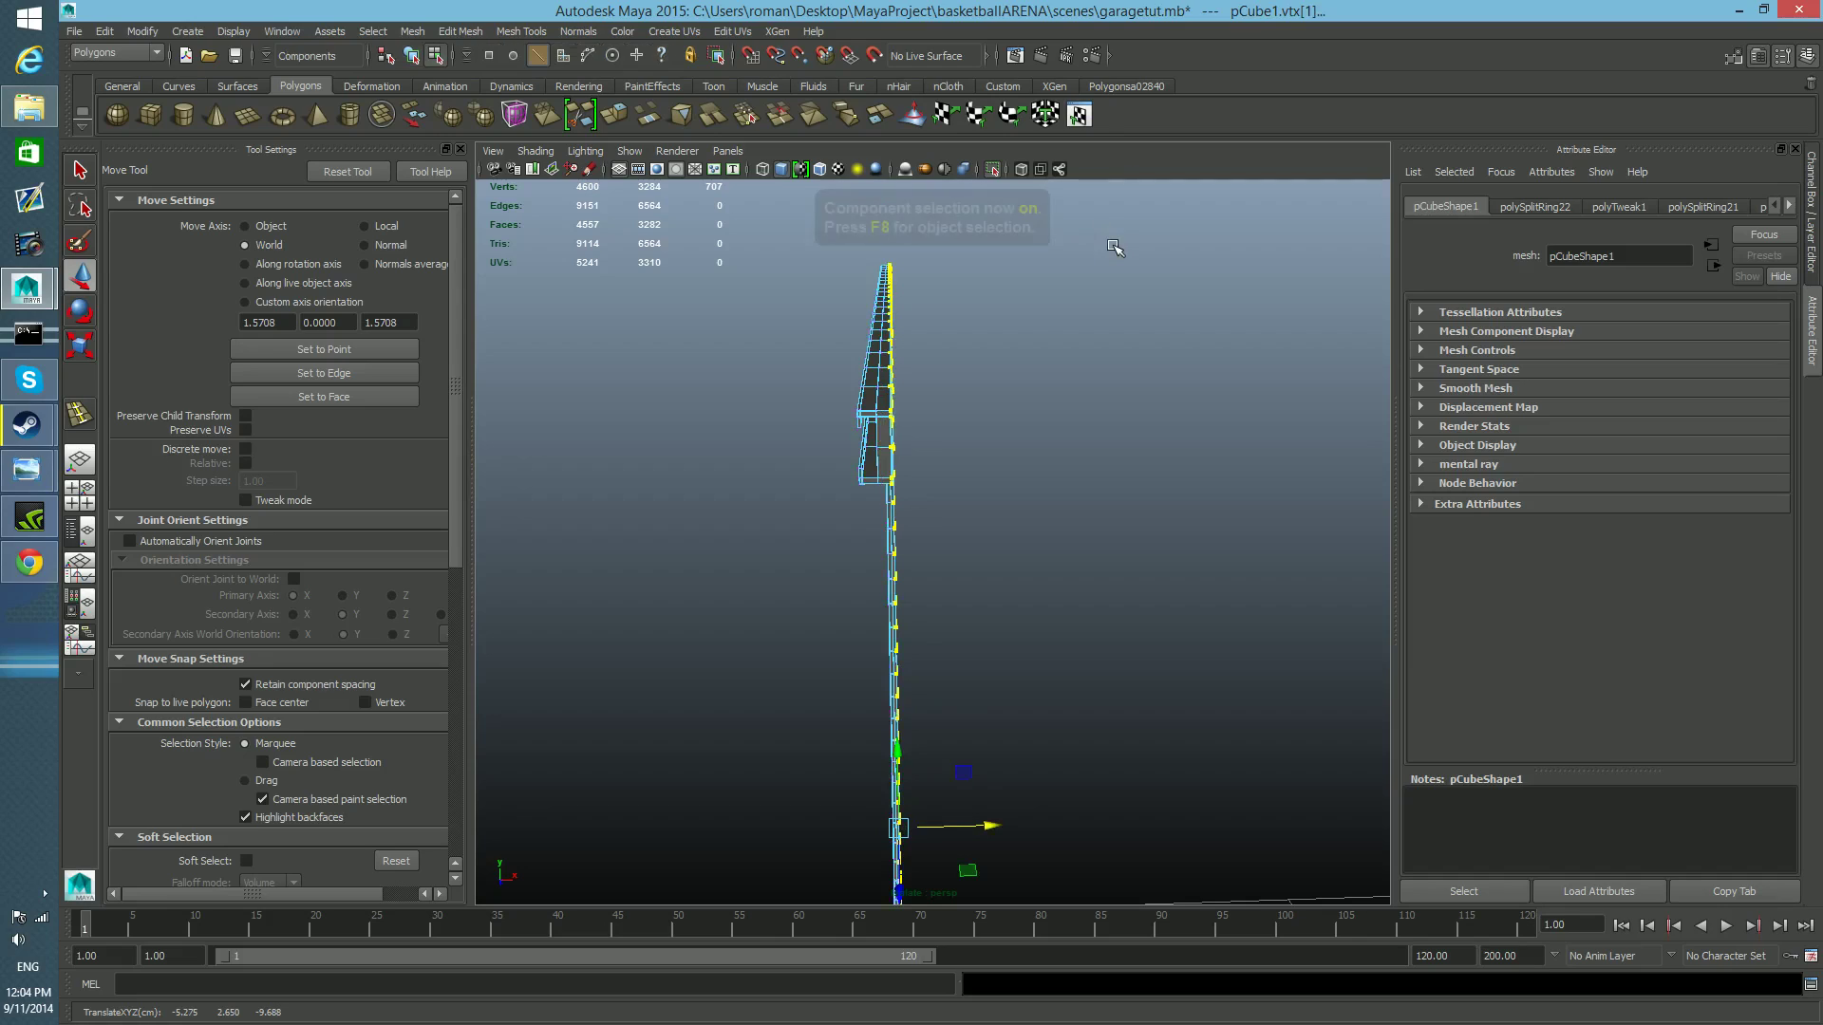
key(F8)
Inspect the narrowed rail and turn off isolate select to show the garage door alongside it.
alt+right_drag(909, 457, 948, 500)
alt+middle_drag(948, 500, 960, 557)
mouse_move(960, 557)
alt+right_down()
mouse_move(976, 558)
mouse_move(927, 568)
alt+right_up()
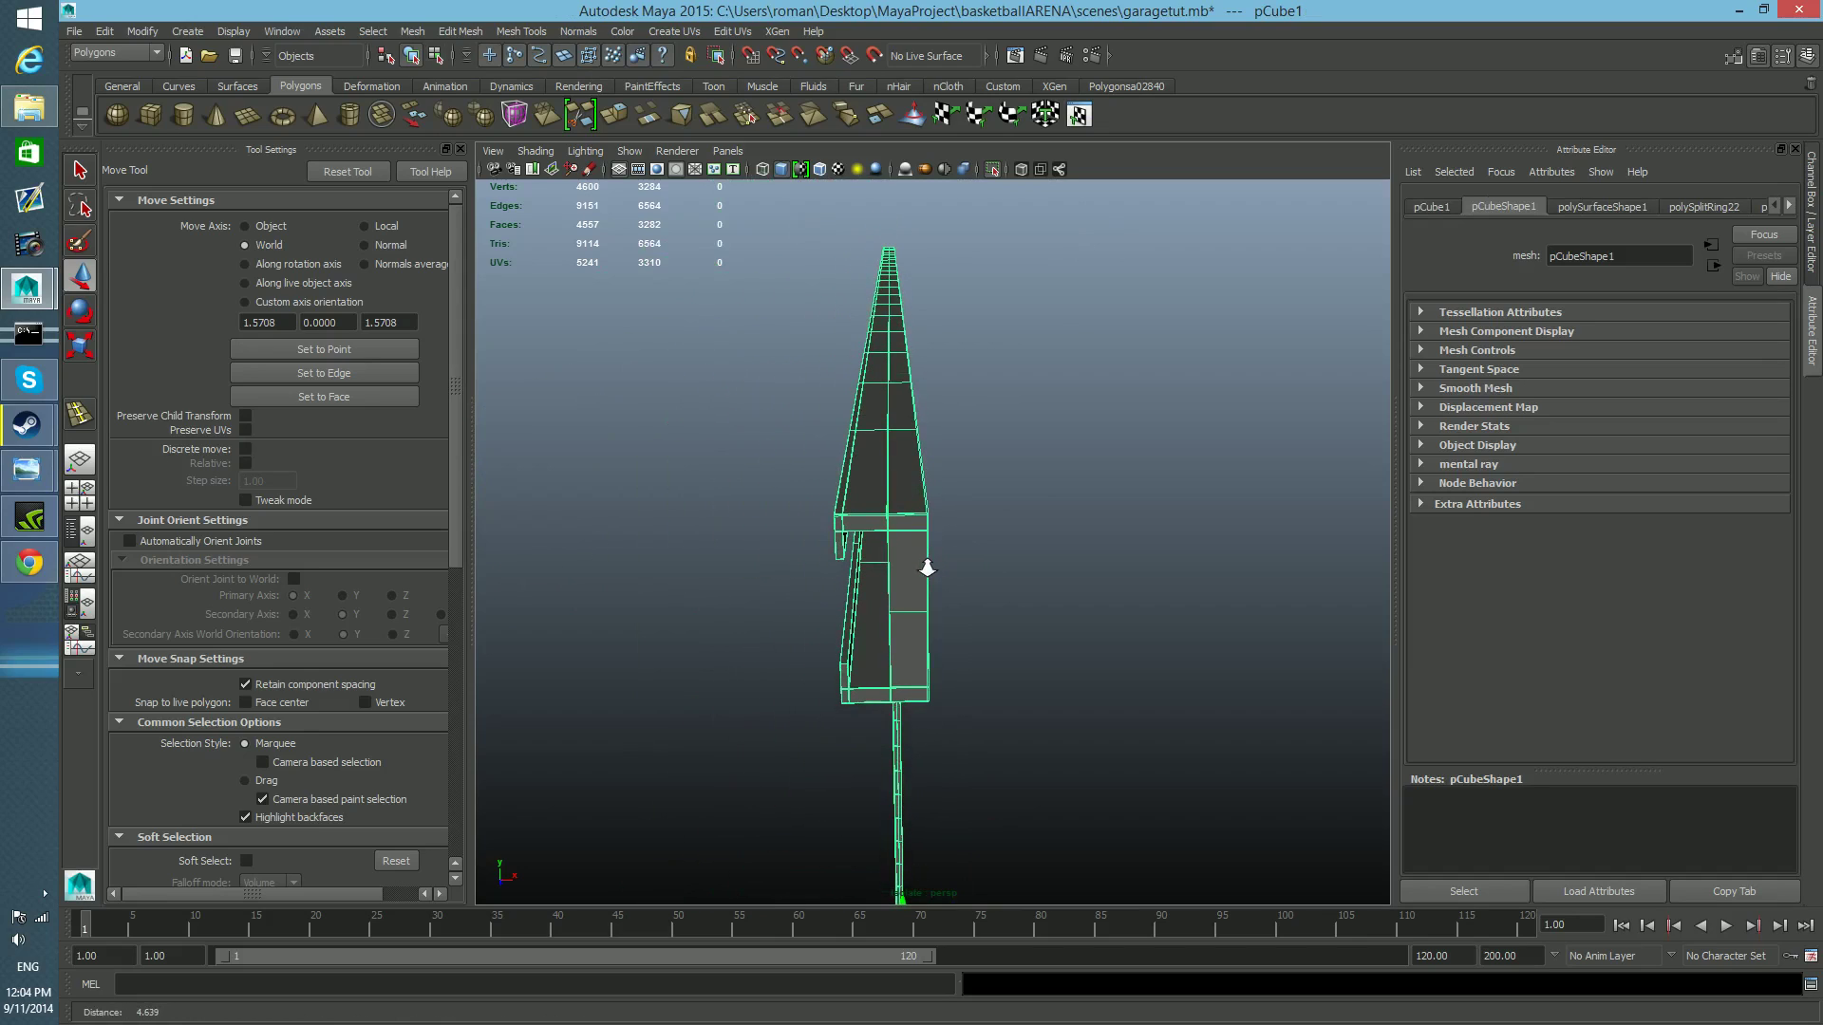
alt+drag(973, 568, 943, 578)
scroll(937, 477, down, 5)
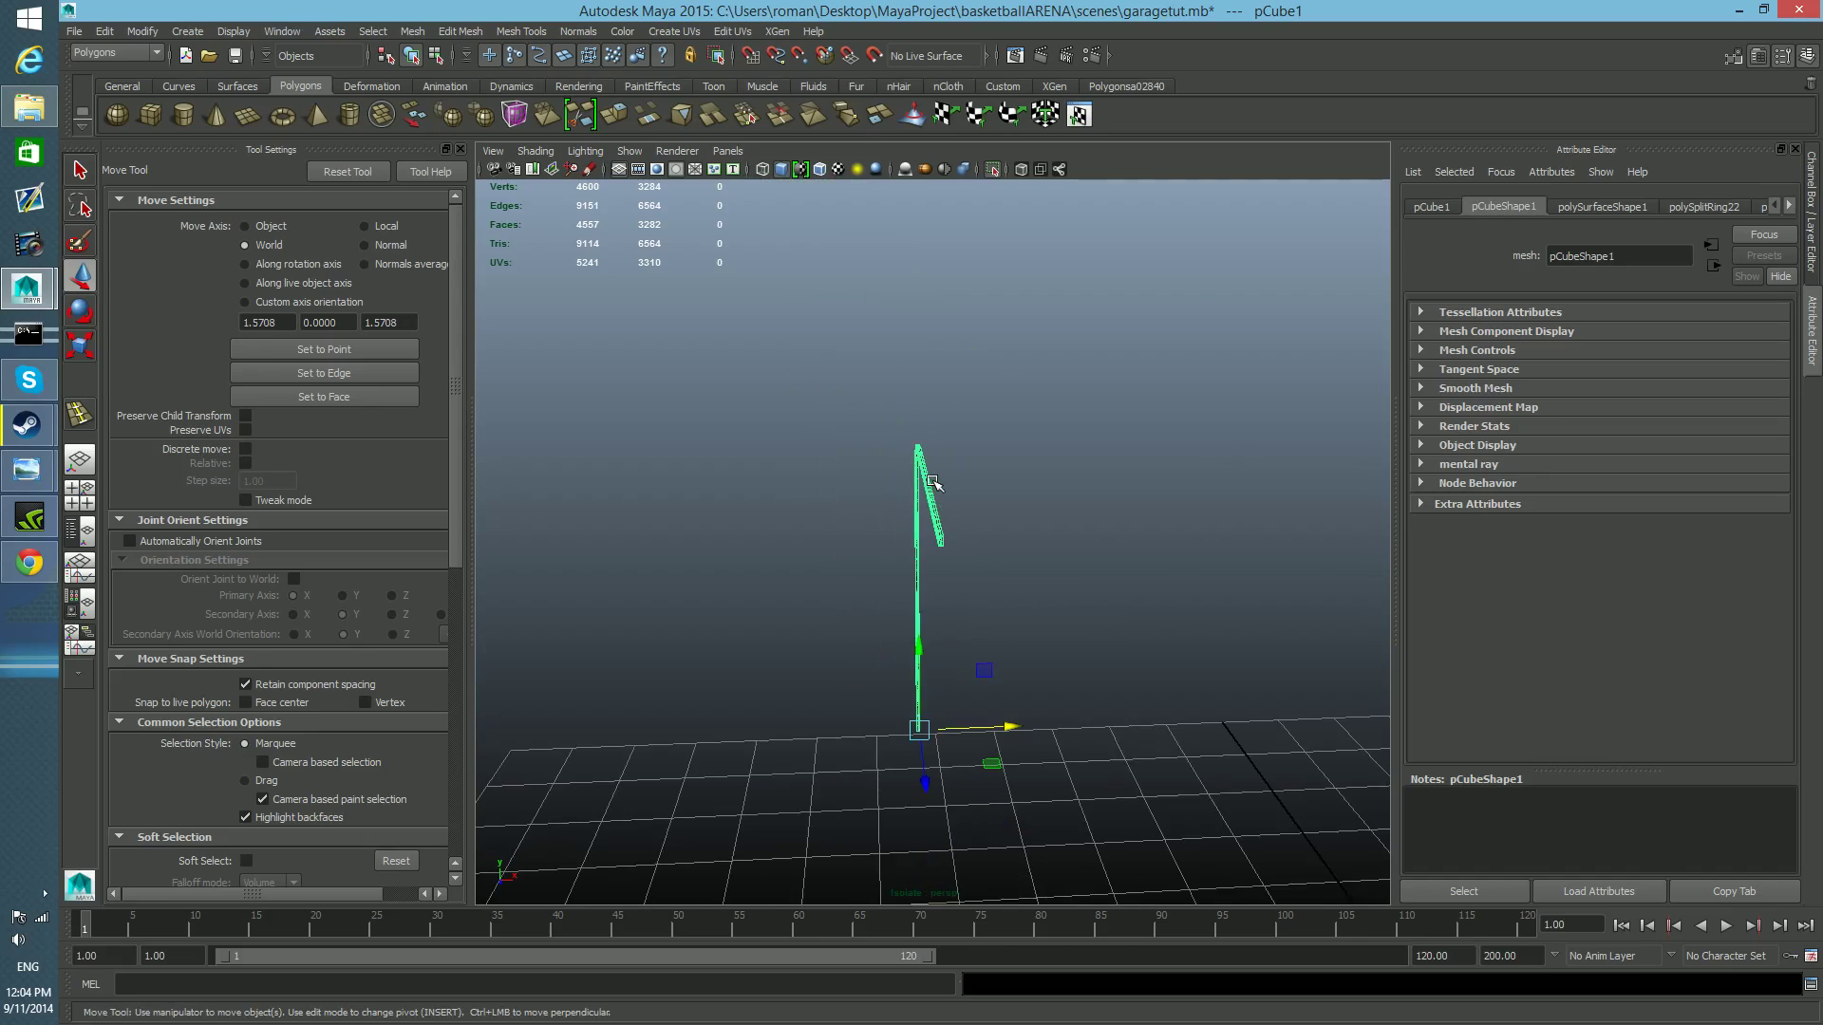
click(994, 170)
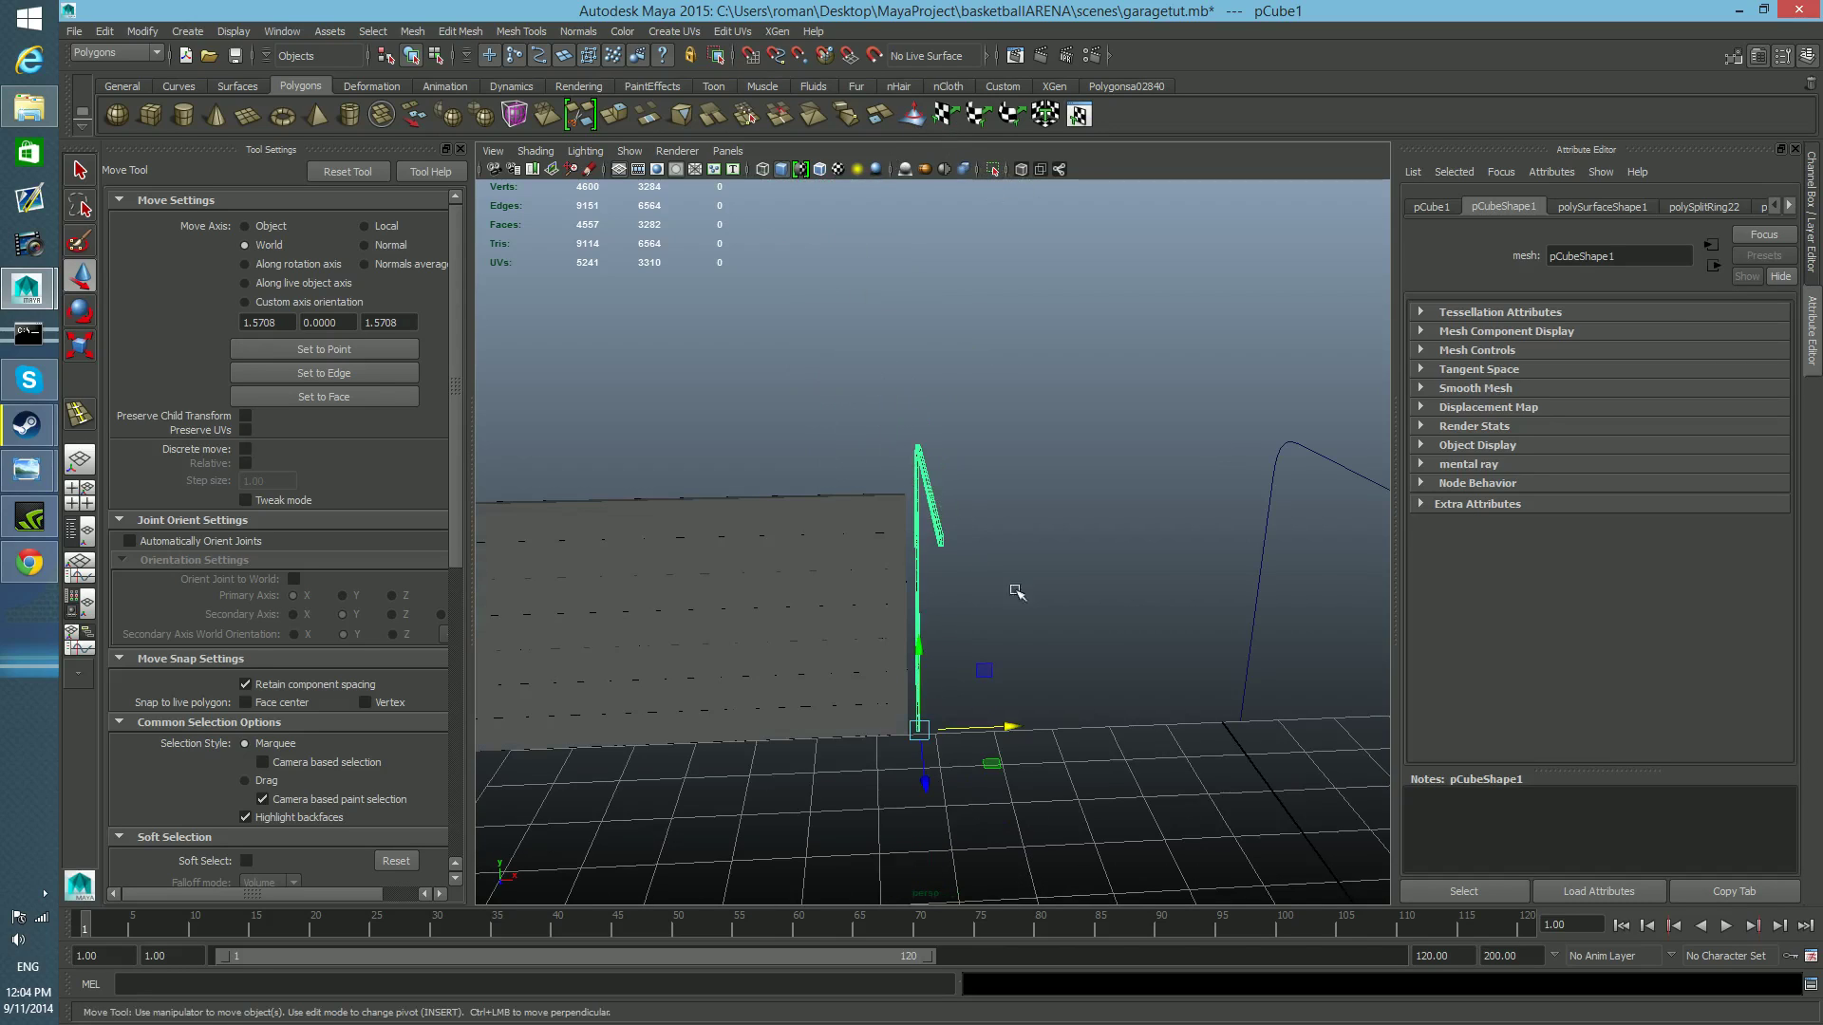
alt+drag(970, 528, 1283, 724)
Move the rail along Z in the side view to about -11.75 cm, leaving a small gap from the door.
click(87, 511)
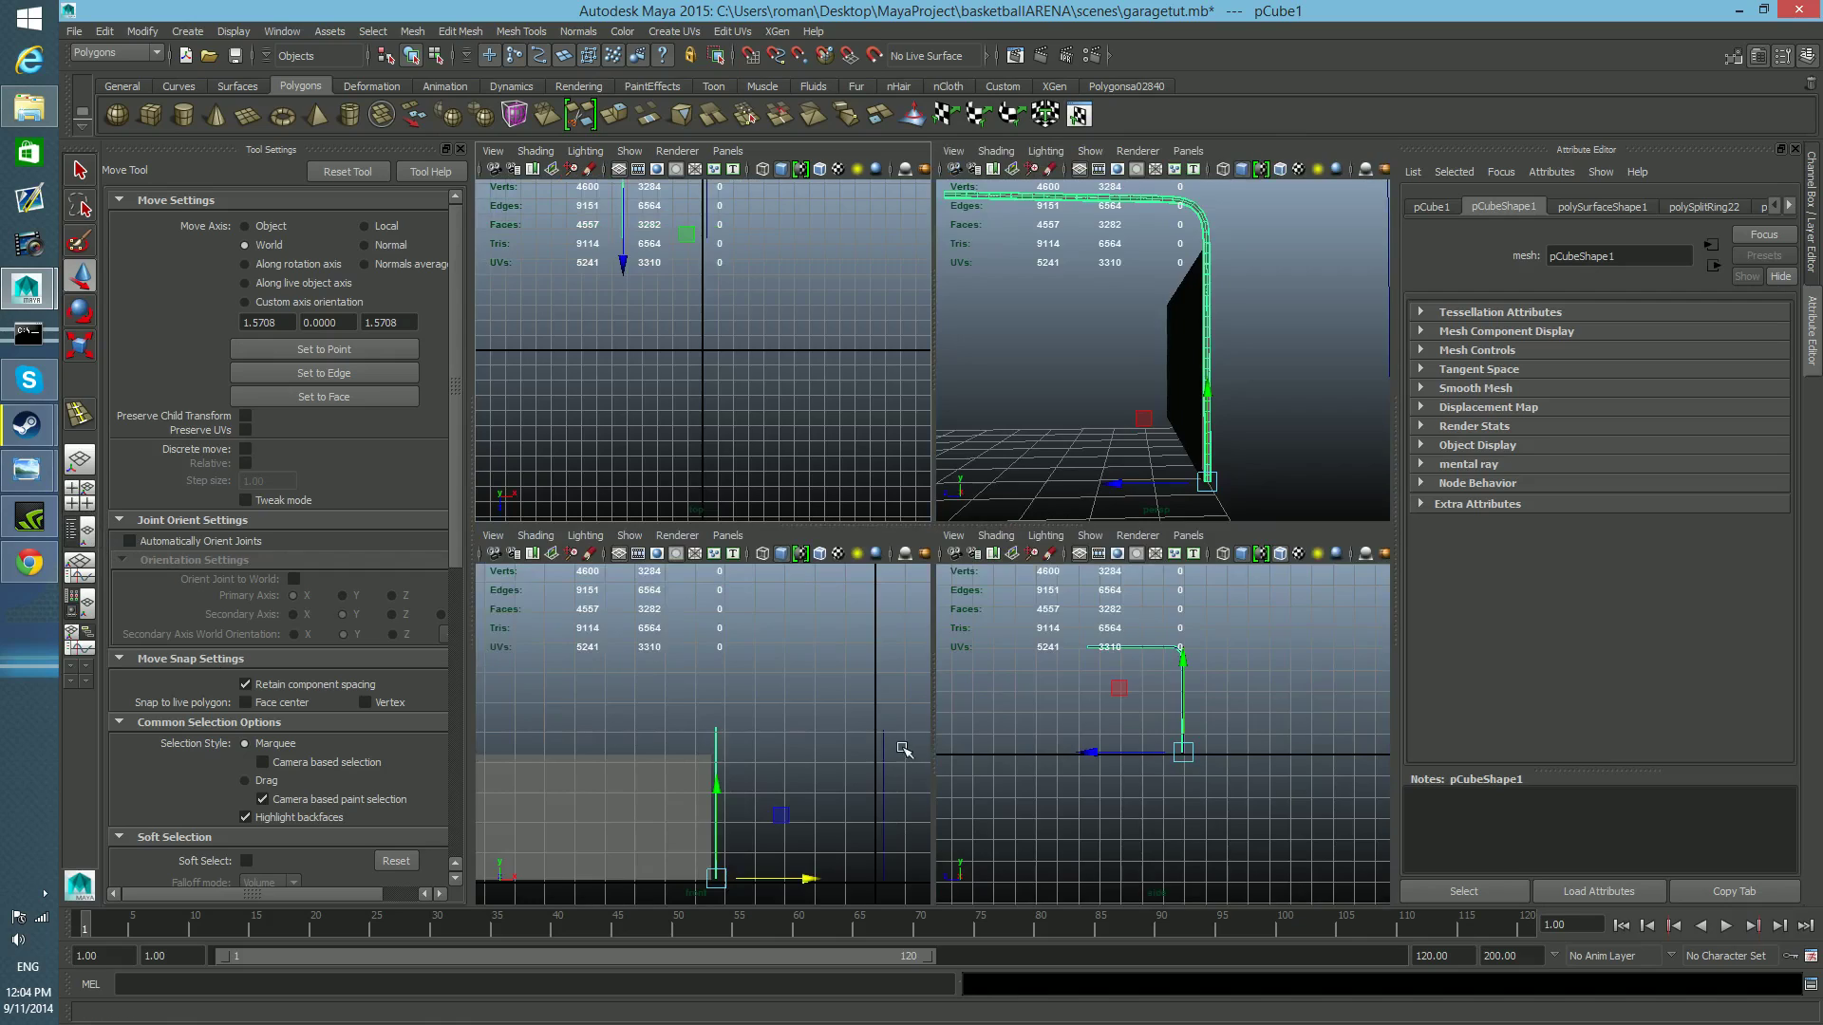
key(space)
alt+middle_drag(1061, 690, 1007, 770)
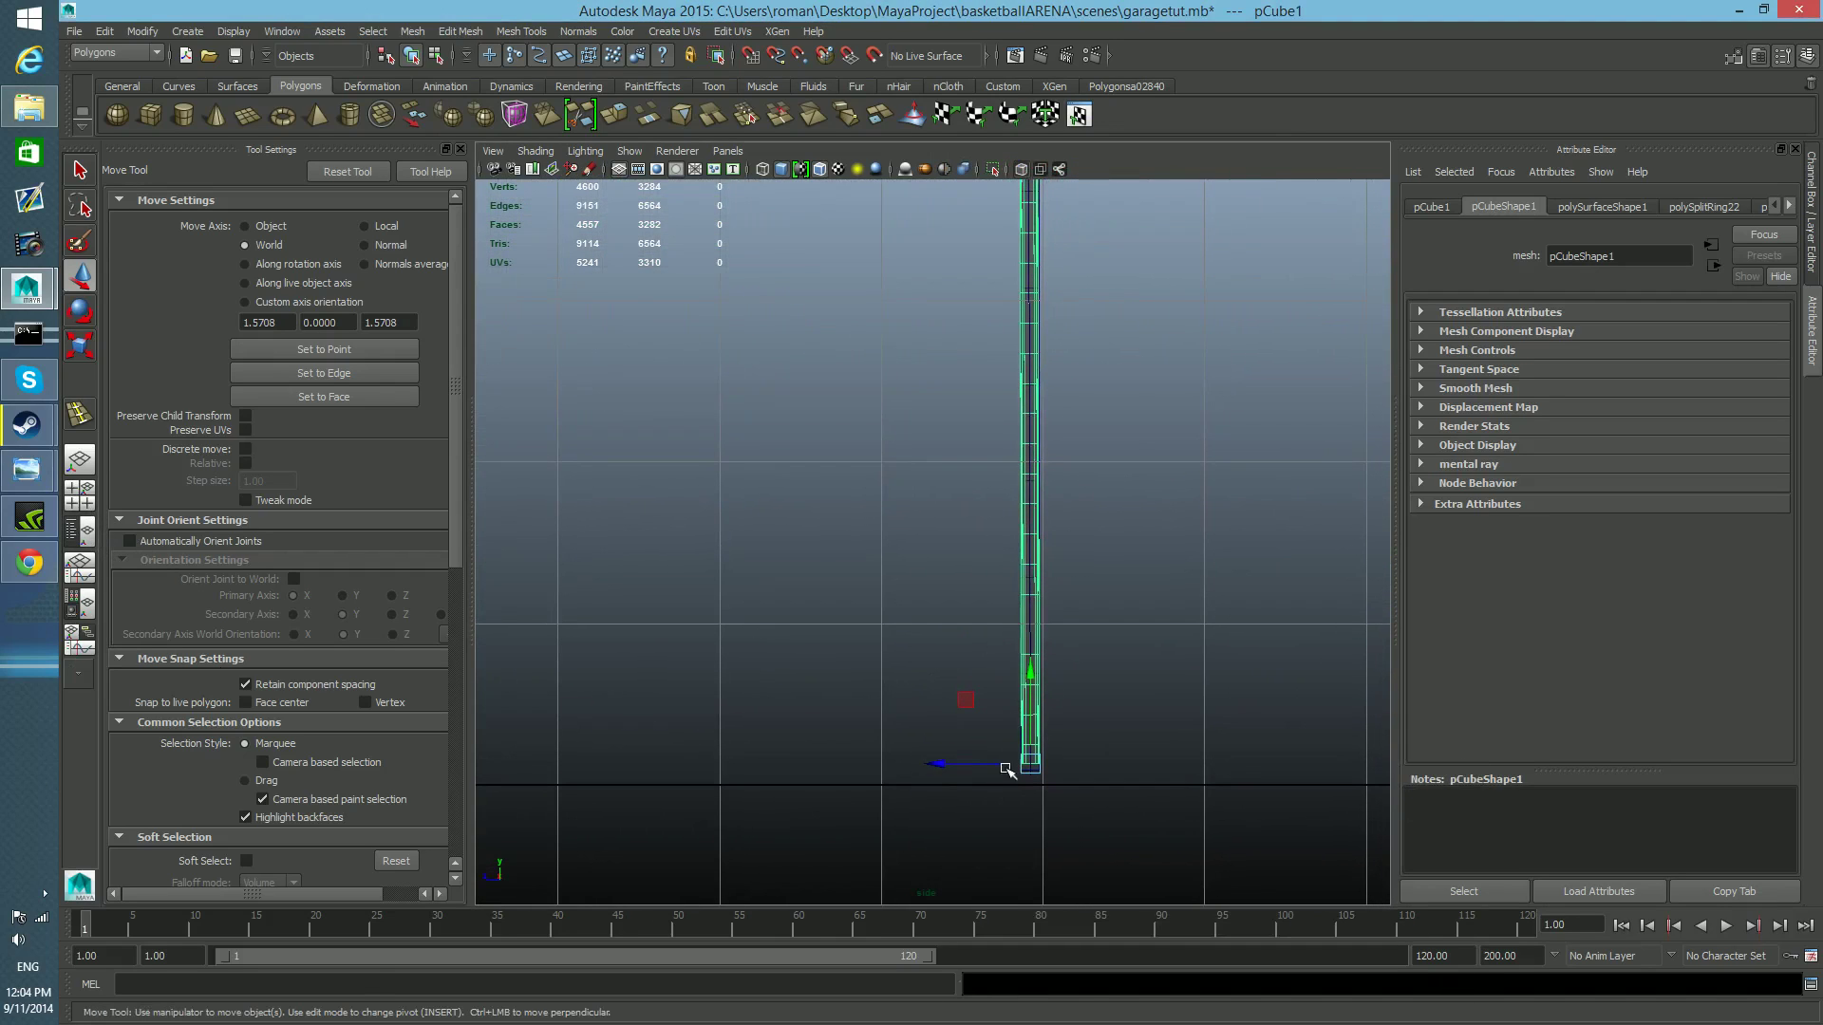
drag(948, 765, 918, 761)
alt+right_drag(917, 761, 982, 776)
alt+middle_drag(982, 775, 952, 768)
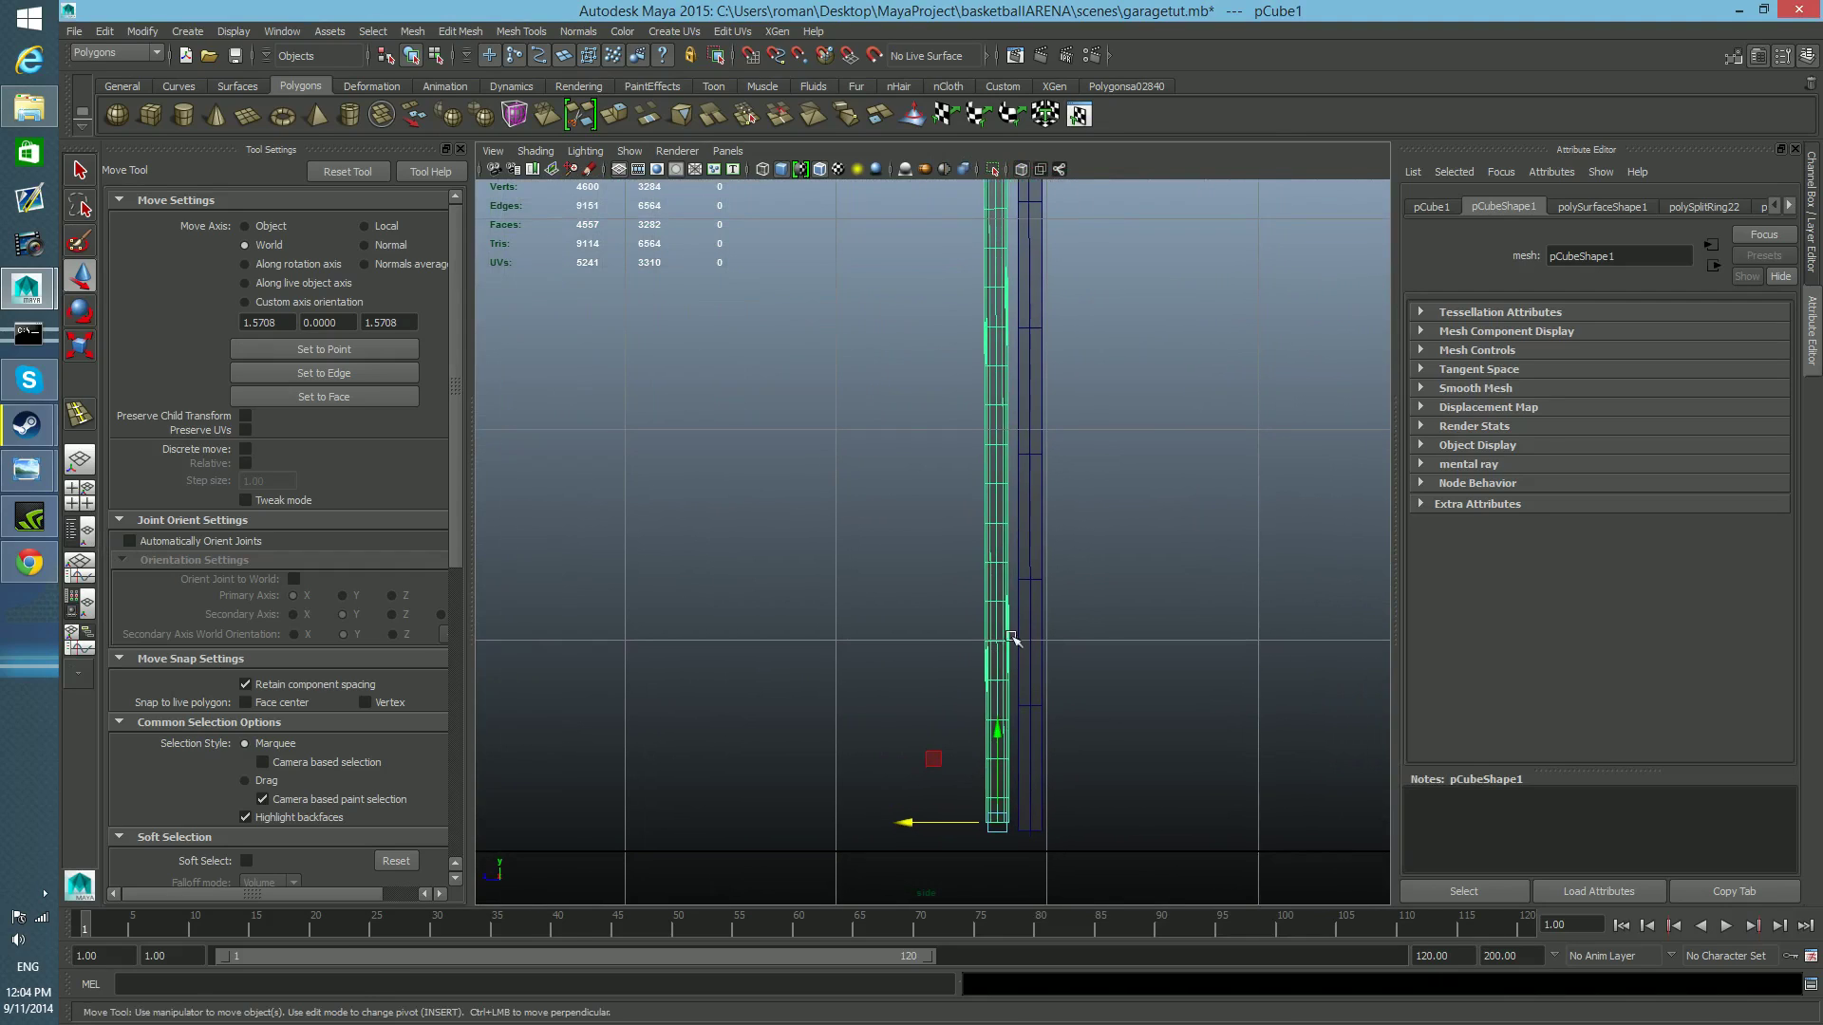
drag(908, 824, 902, 827)
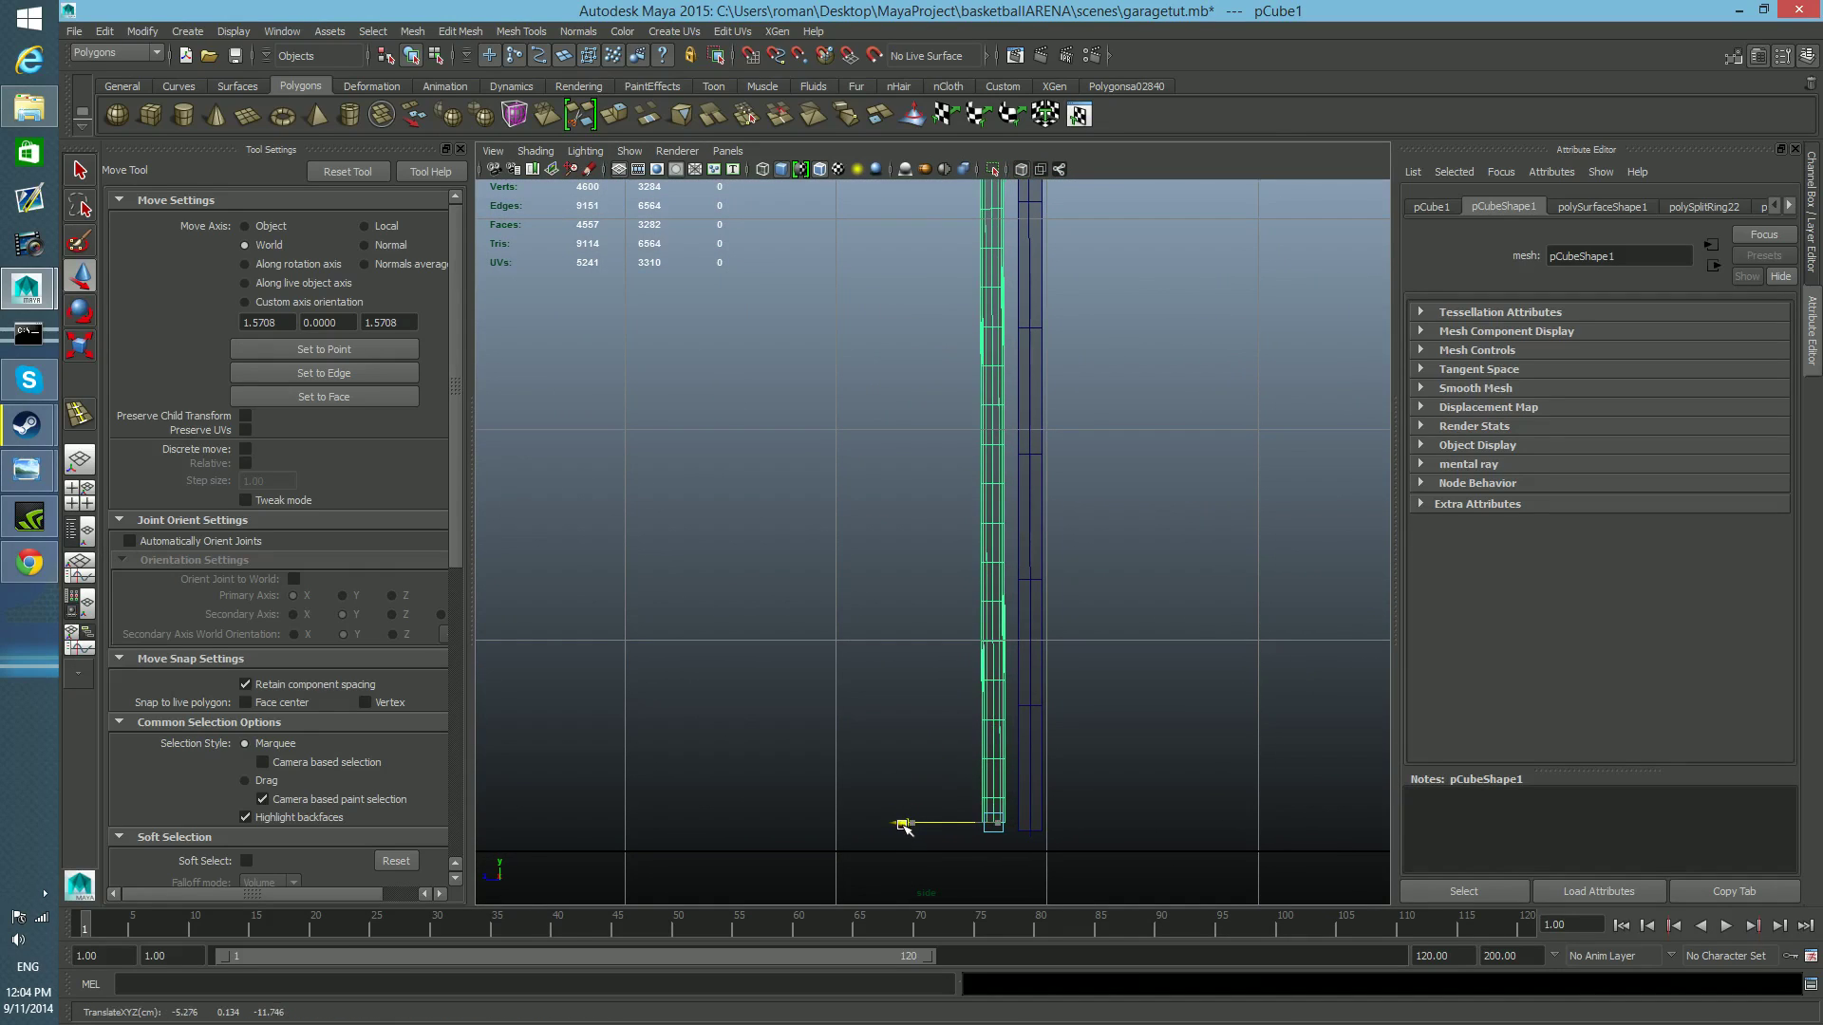
Fine-tune the rail's gap from the door in the side view, placing it at about -11.77 cm along Z.
scroll(959, 834, down, 4)
alt+middle_drag(930, 571, 930, 682)
scroll(918, 628, up, 6)
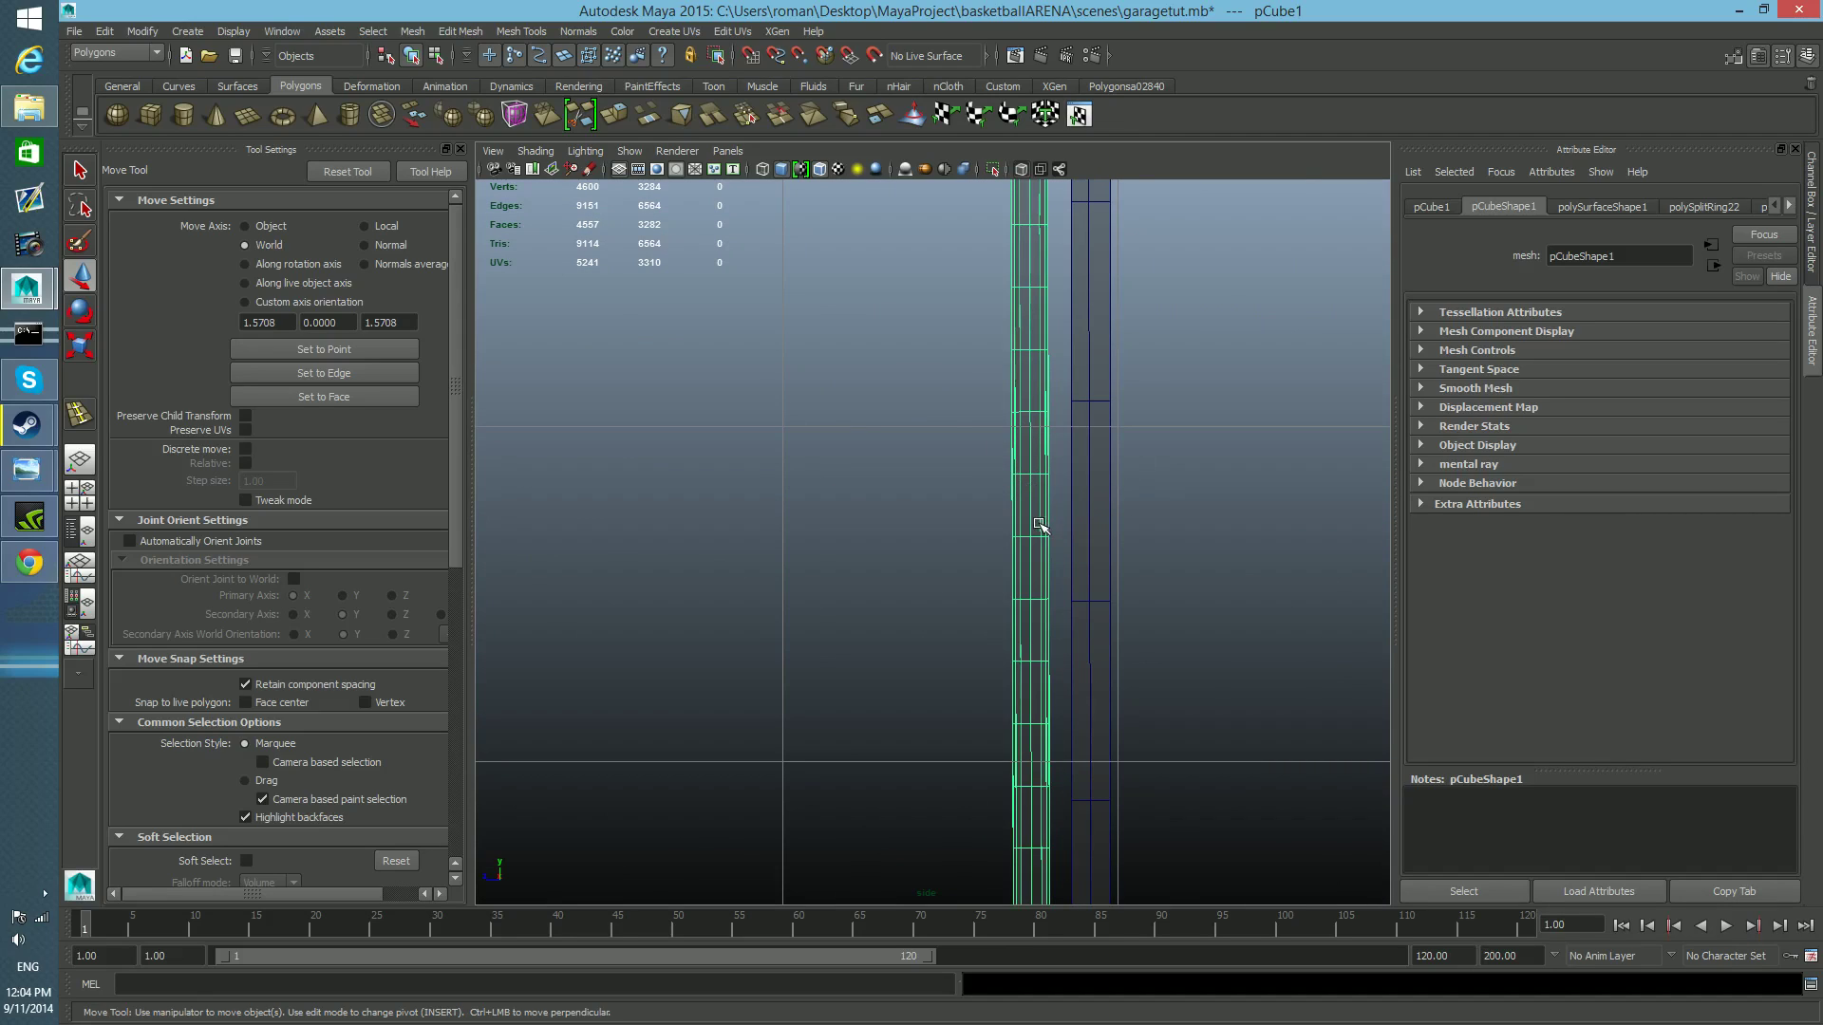
scroll(1040, 525, down, 4)
alt+right_drag(976, 547, 1024, 602)
alt+middle_drag(1024, 602, 1038, 577)
drag(893, 815, 893, 815)
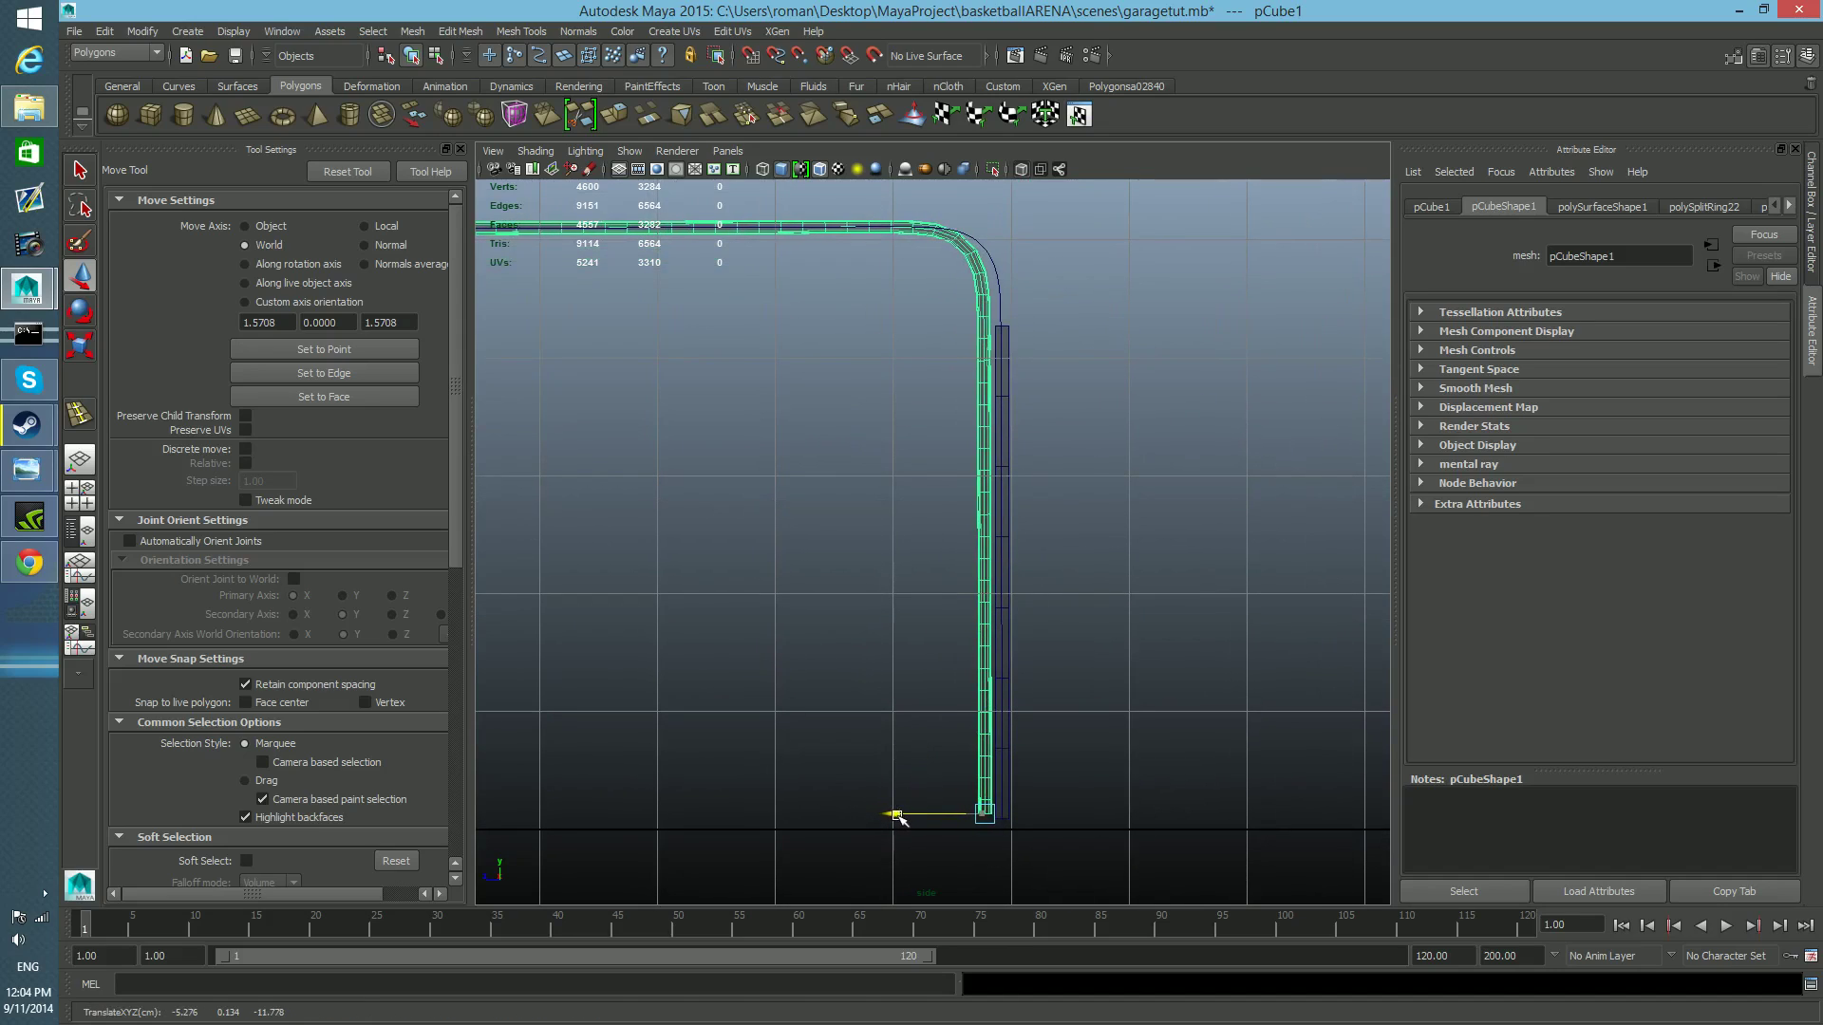
alt+middle_drag(928, 674, 941, 728)
alt+middle_drag(1024, 649, 1012, 637)
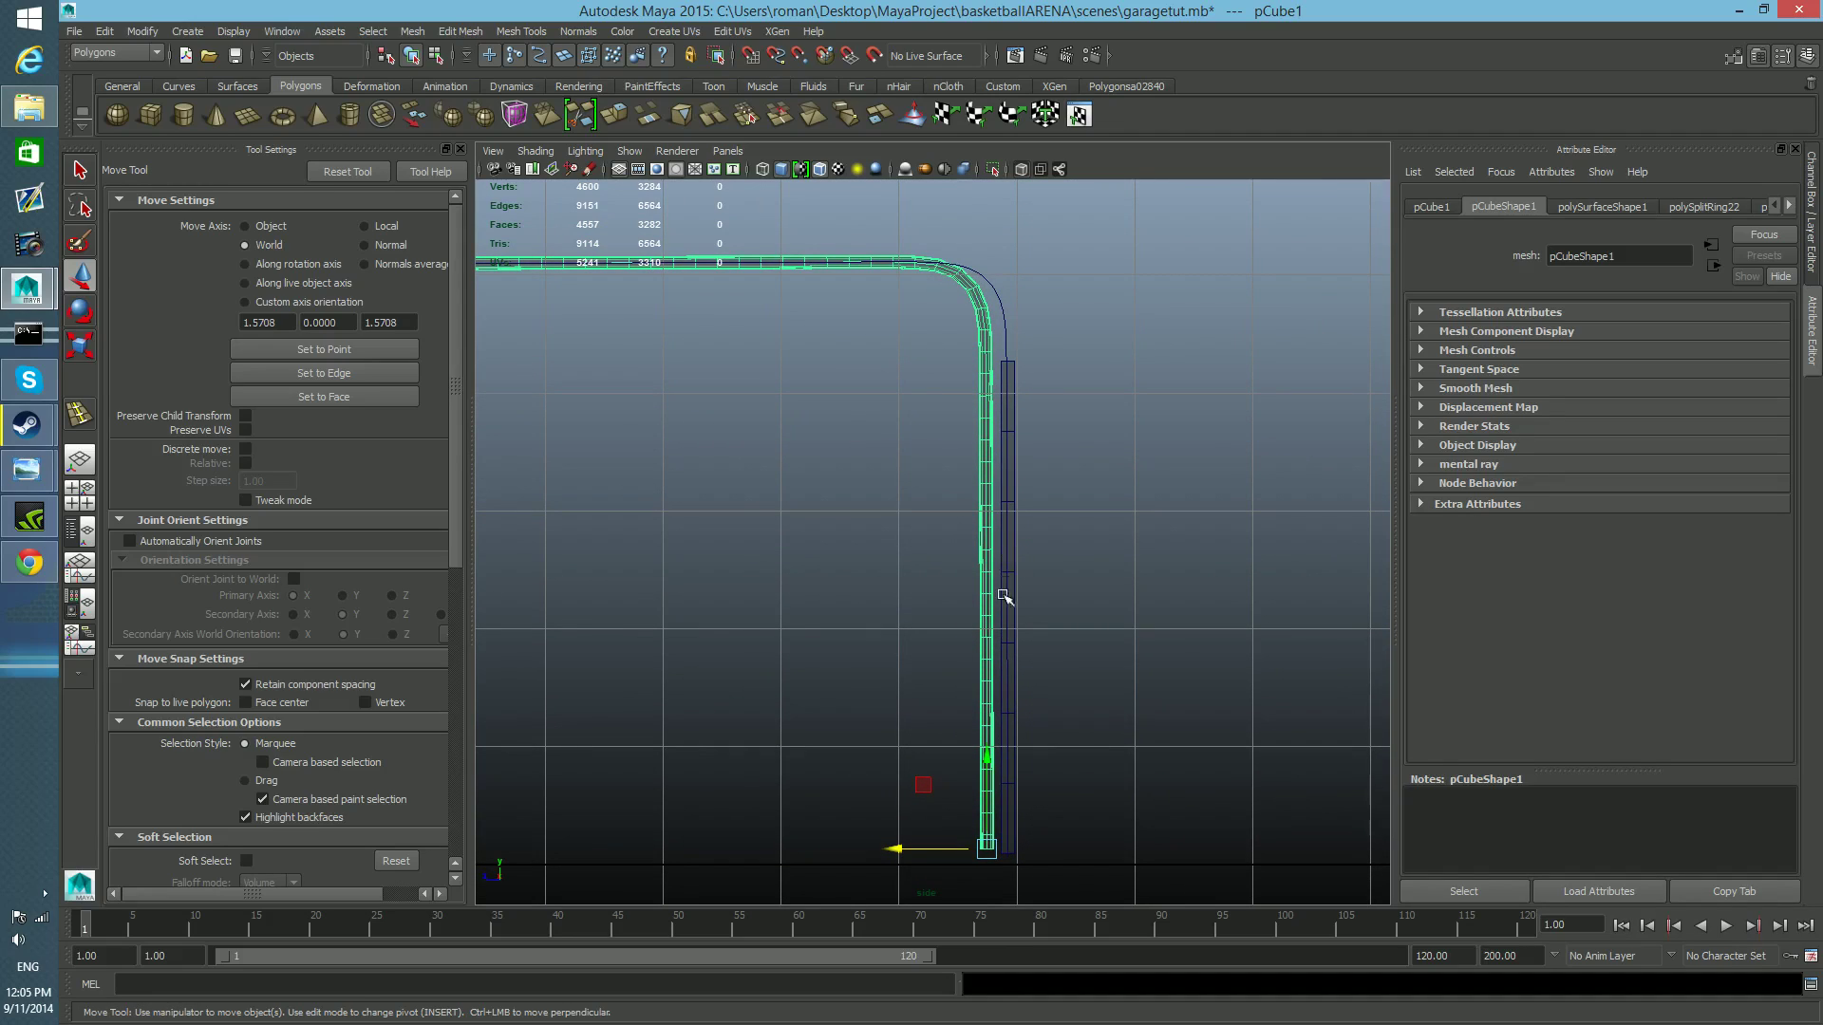
drag(897, 851, 899, 851)
Examine the gap between the door's edge and the rail from several angles in the perspective view.
key(space)
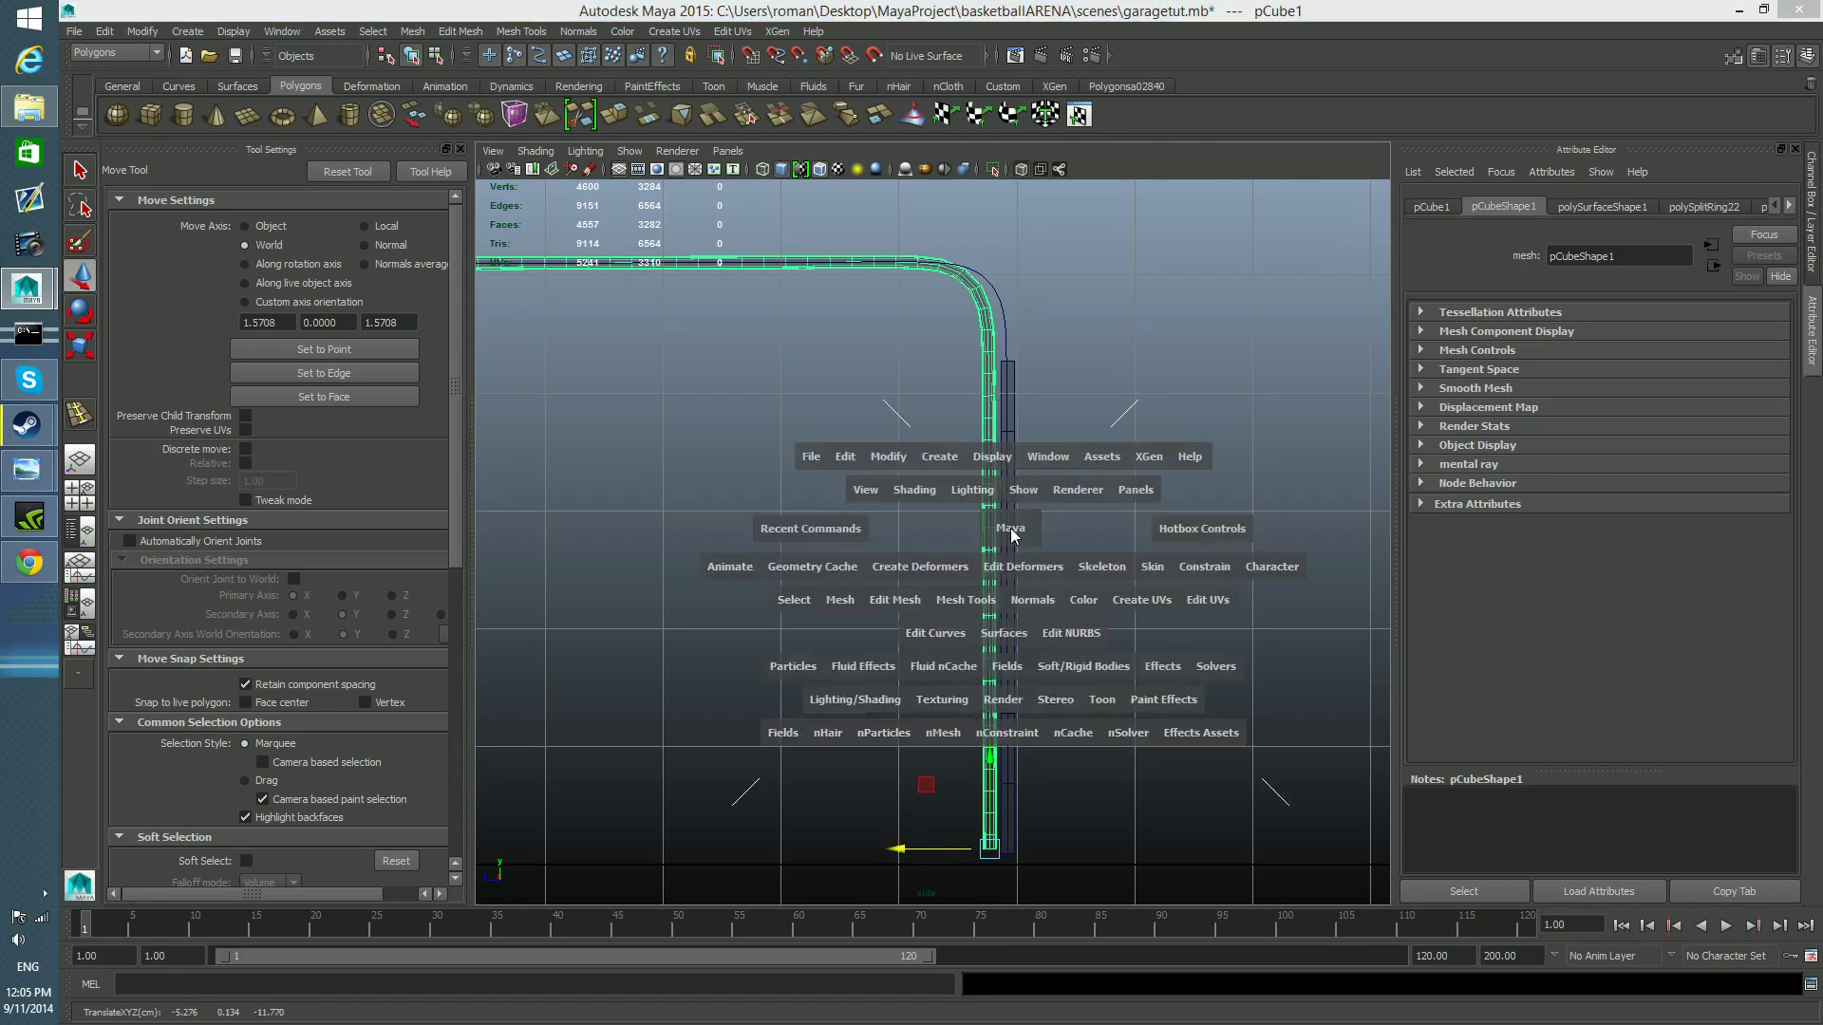
key(space)
alt+drag(1069, 488, 1356, 544)
alt+middle_drag(931, 562, 1036, 591)
alt+right_drag(826, 573, 1042, 590)
alt+drag(1043, 589, 991, 589)
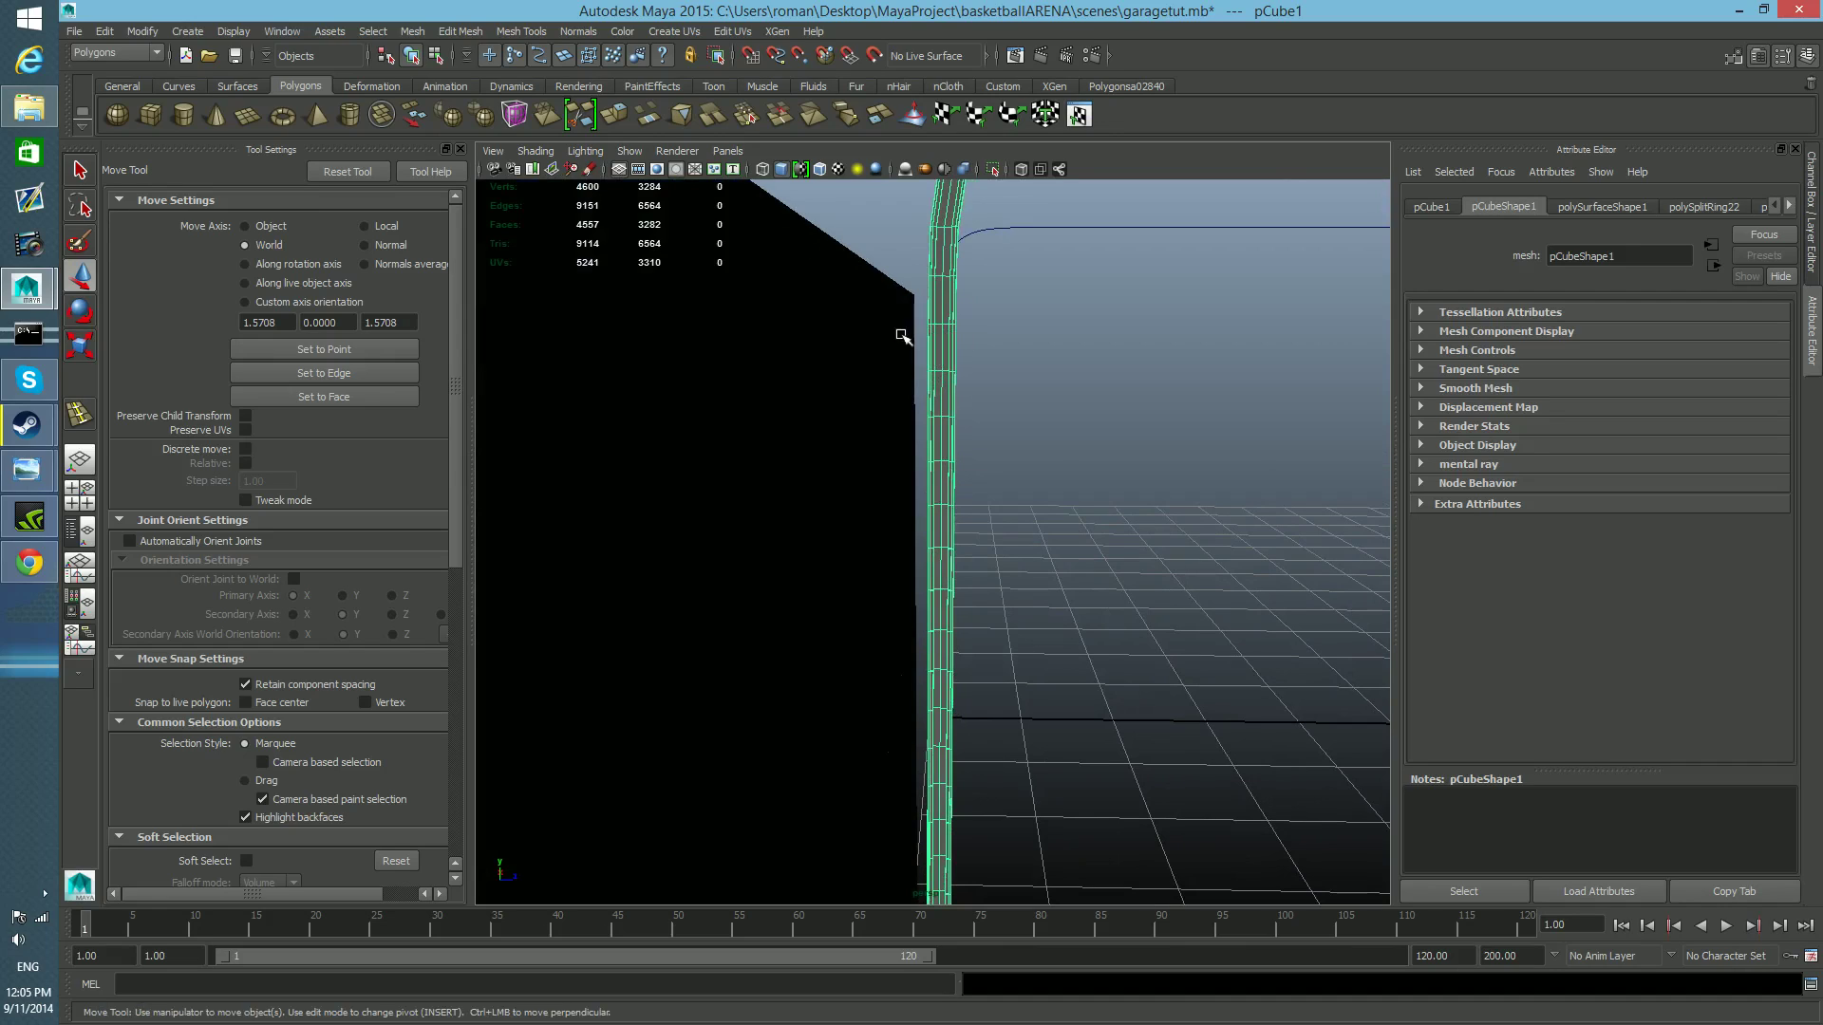
alt+drag(911, 330, 914, 334)
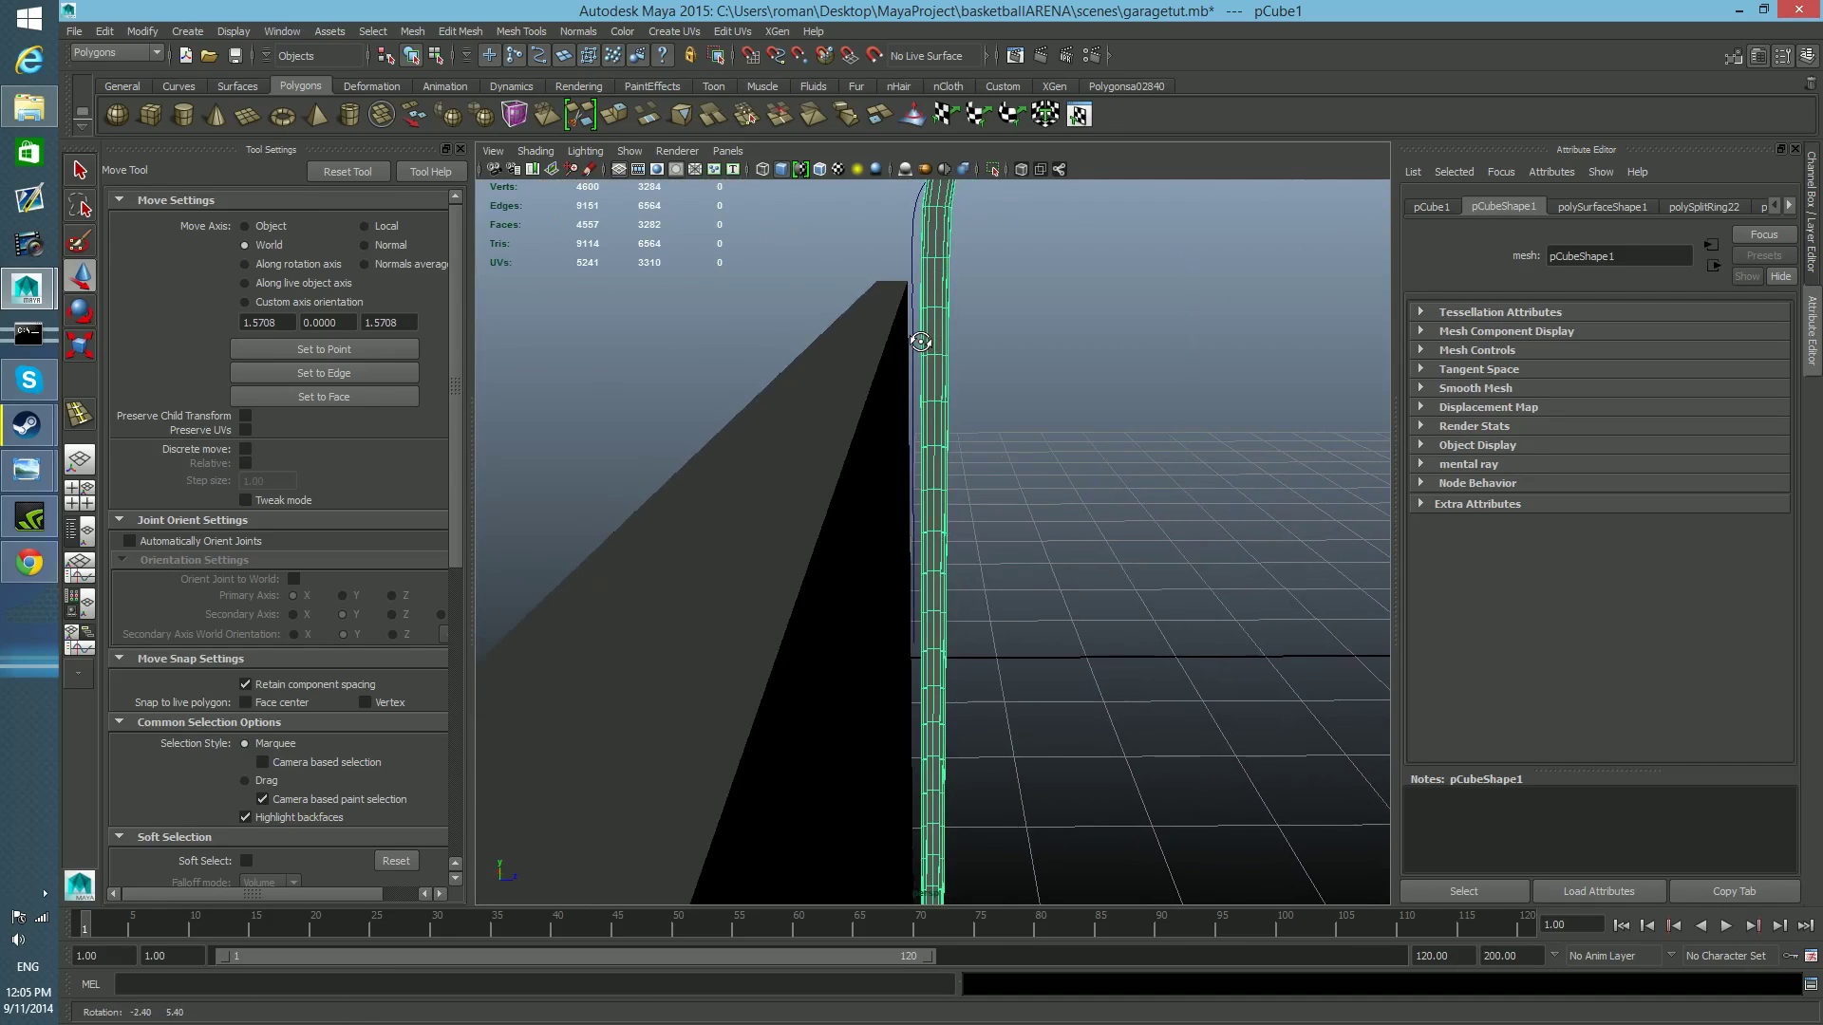
alt+drag(905, 397, 957, 478)
Nudge the rail slightly closer to the door along Z in the side view and return to the four-view layout.
key(space)
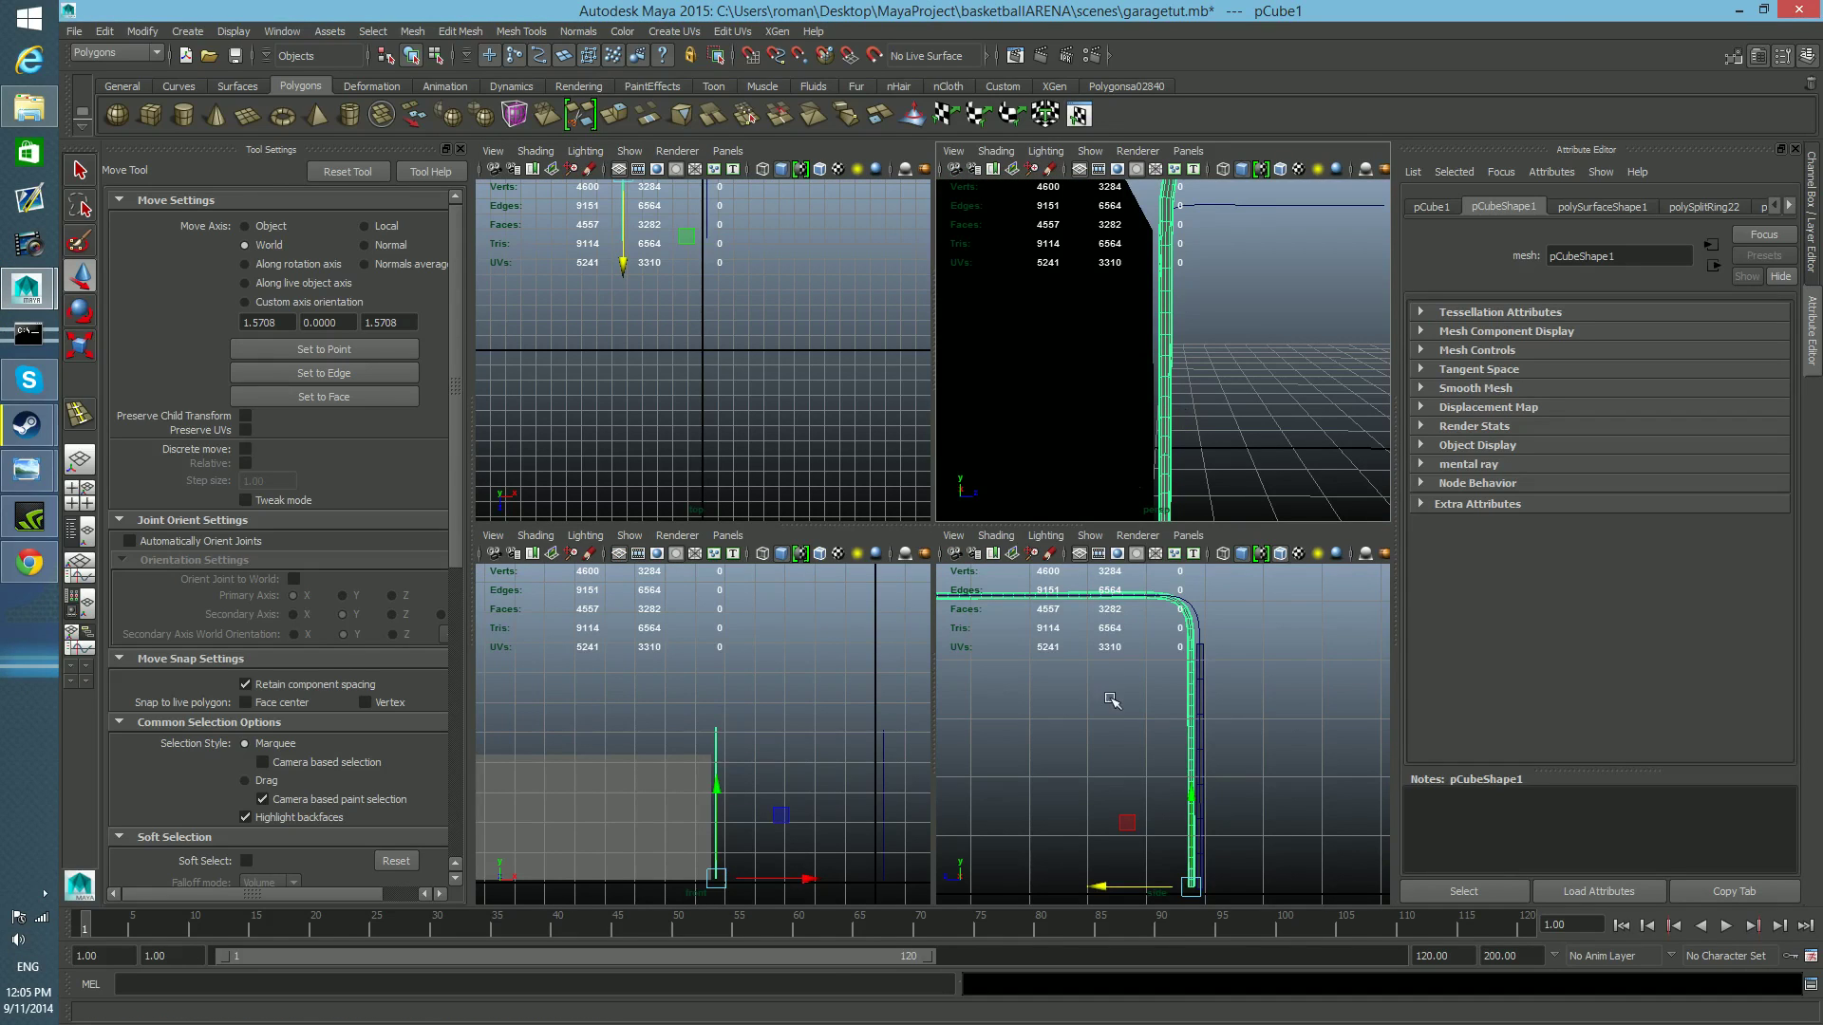
key(space)
alt+middle_drag(1080, 746, 1058, 642)
alt+right_drag(1073, 664, 1229, 807)
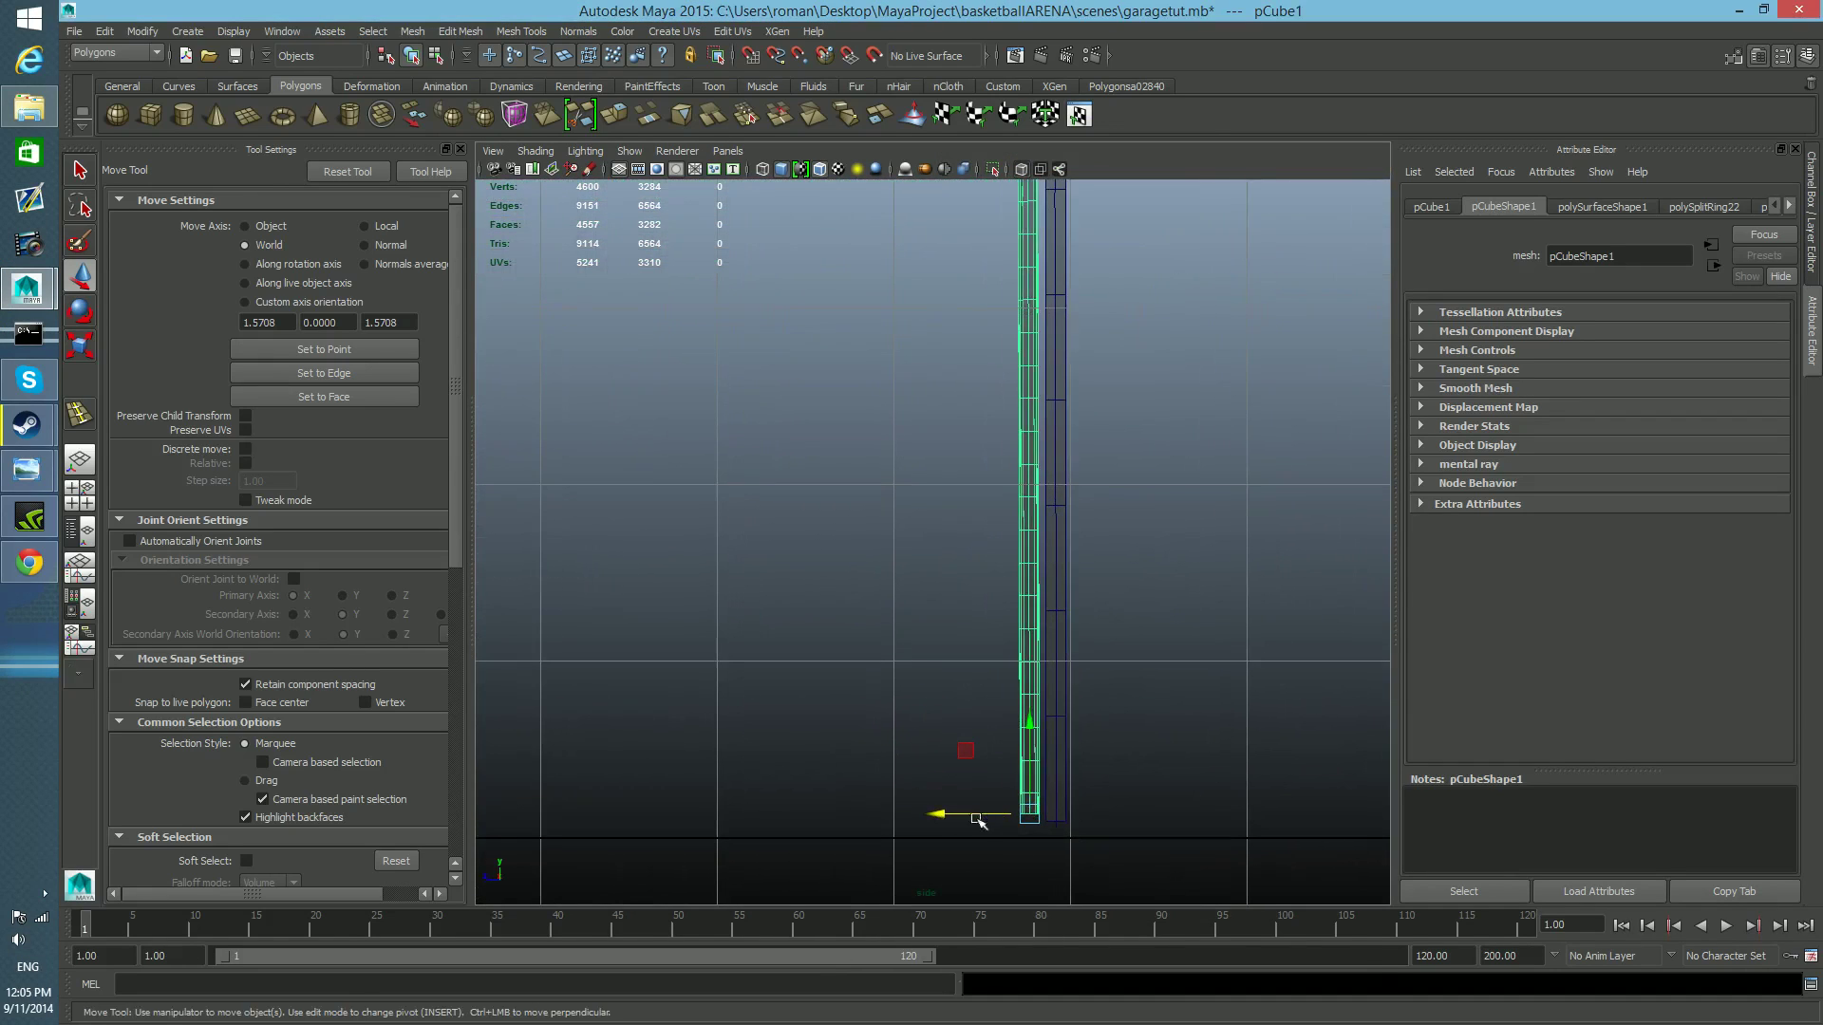
drag(940, 813, 941, 814)
key(space)
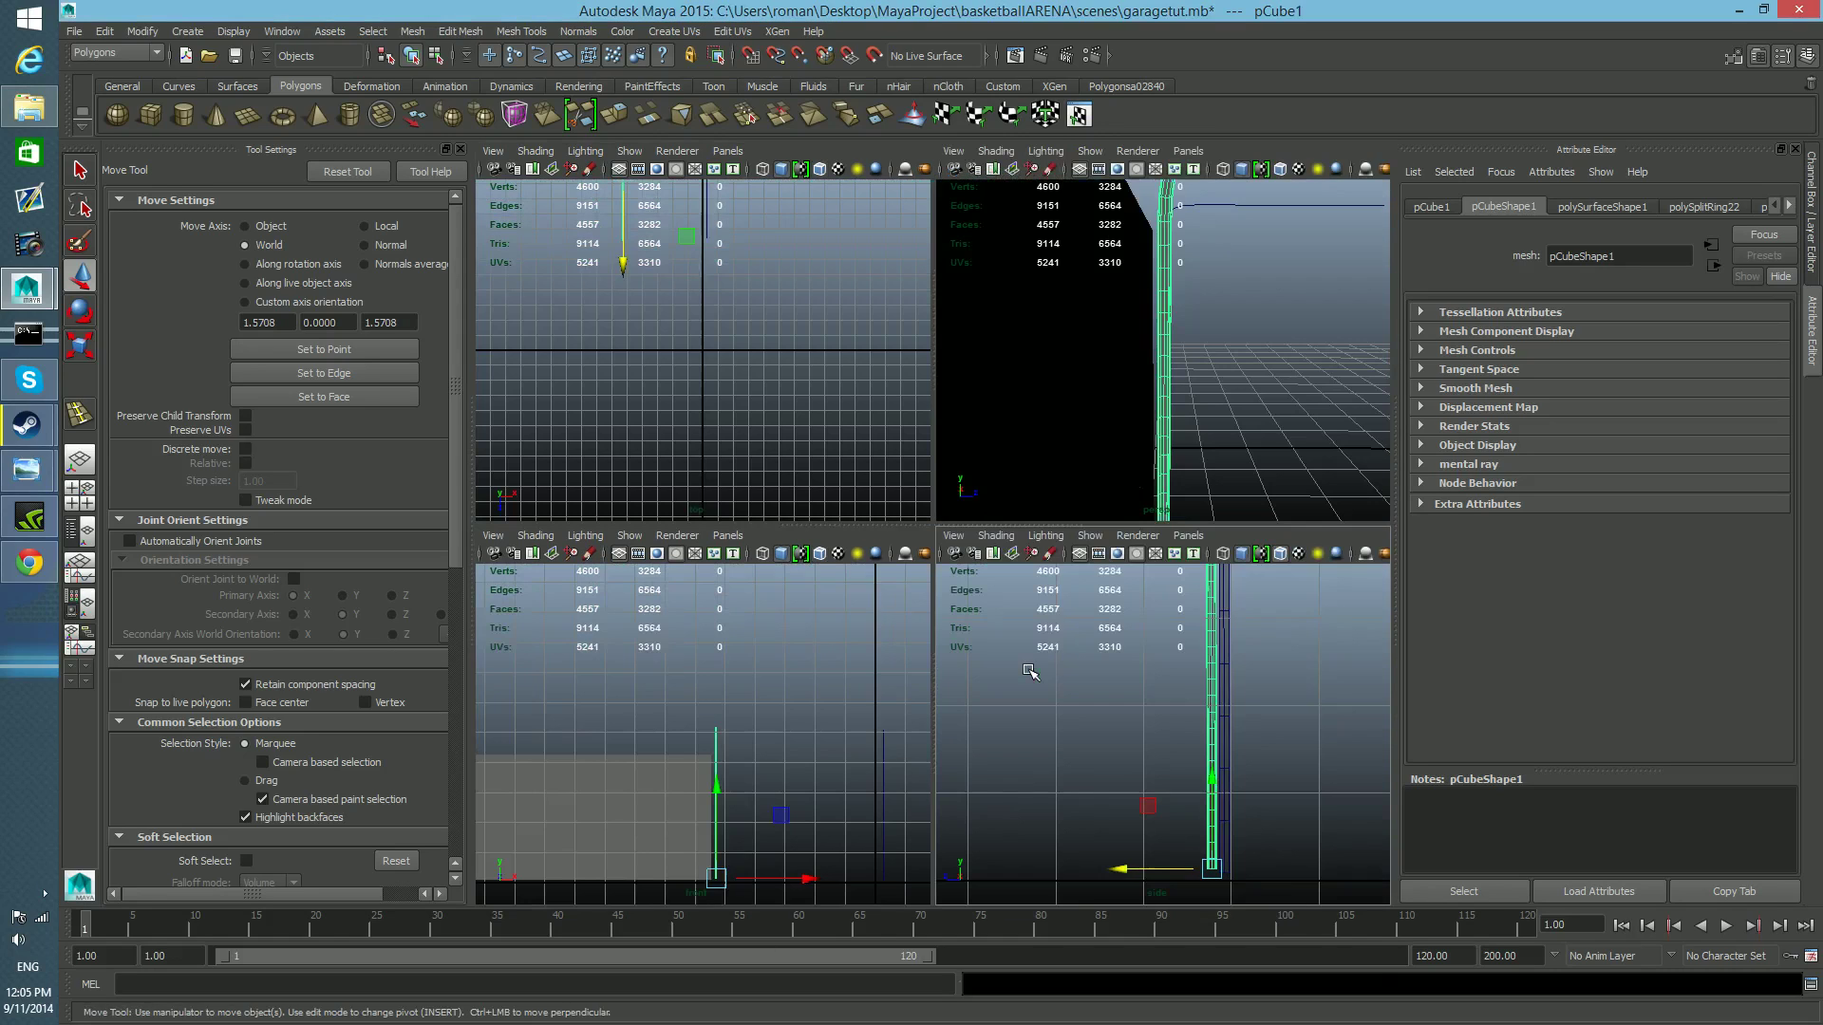
Examine the rail's profile and its gap to the garage door up close from several angles in the perspective view.
key(space)
alt+drag(1090, 436, 949, 607)
alt+middle_drag(950, 608, 764, 398)
alt+drag(1027, 869, 996, 840)
alt+drag(881, 784, 928, 813)
alt+drag(908, 711, 1054, 769)
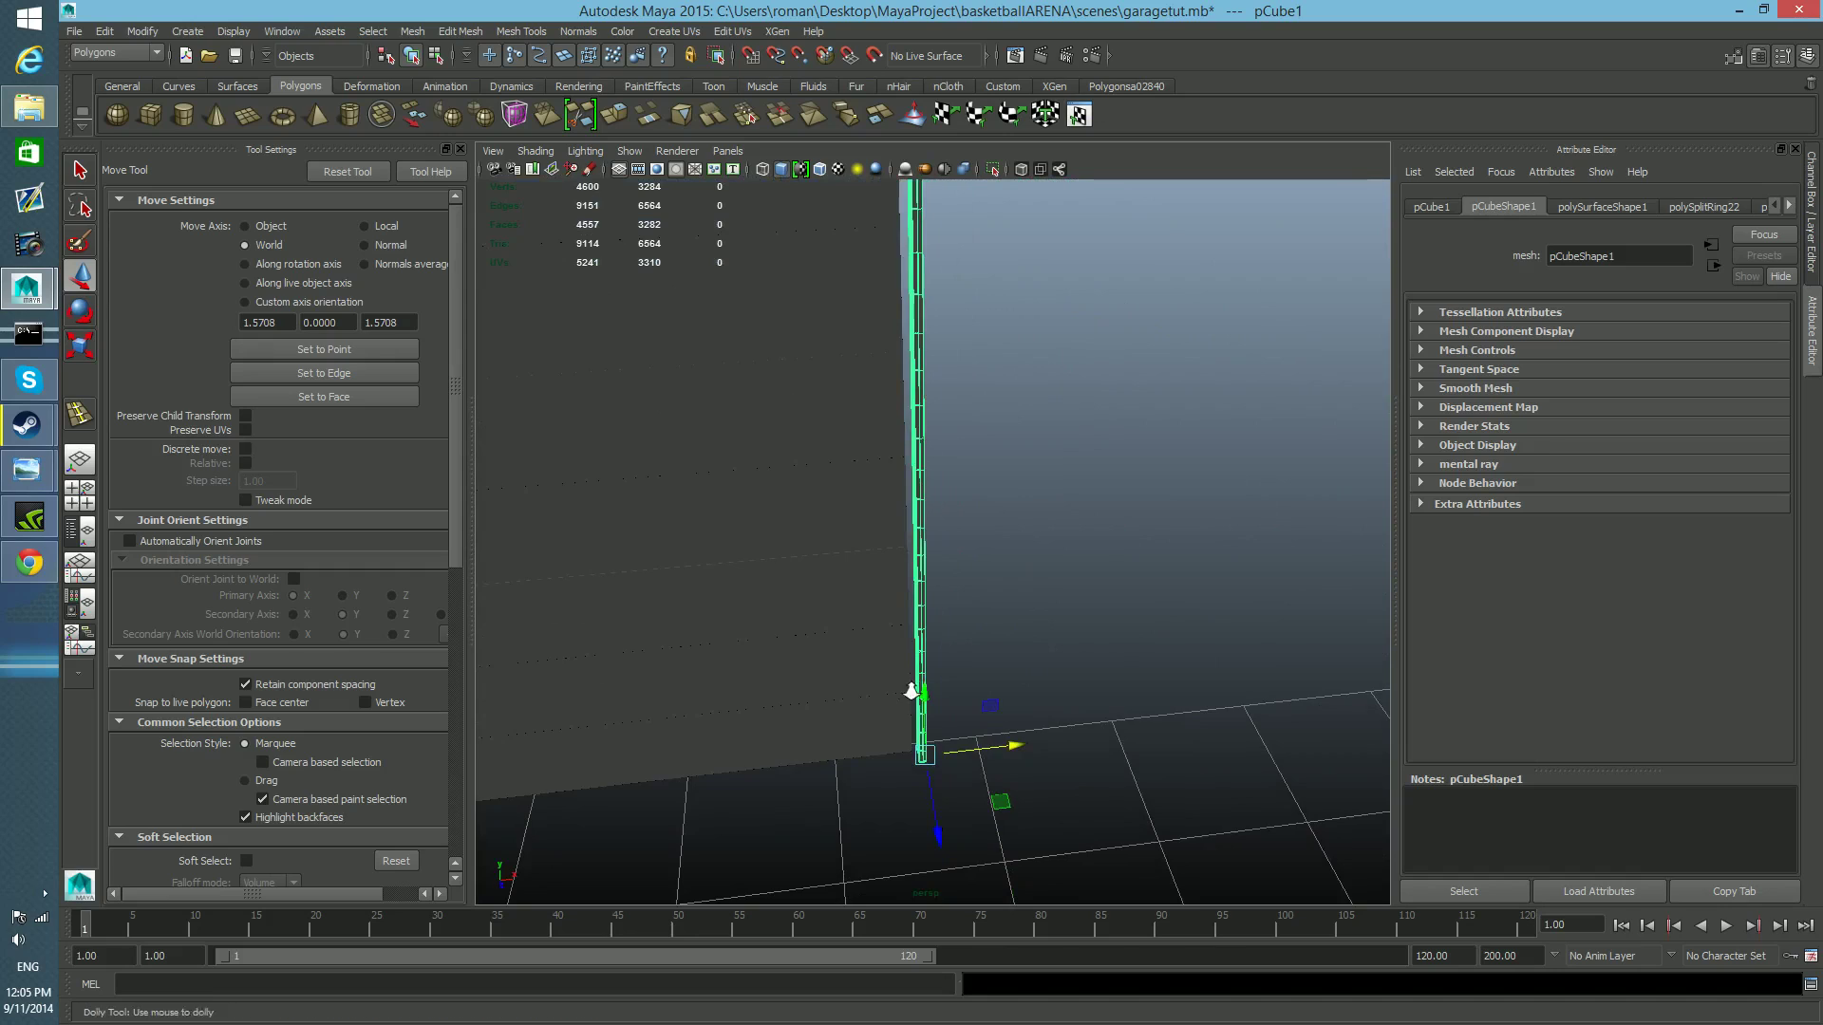
alt+right_drag(892, 657, 1032, 673)
alt+drag(1032, 673, 1211, 610)
alt+right_drag(1180, 745, 794, 687)
alt+drag(794, 687, 651, 692)
alt+right_drag(650, 703, 1078, 727)
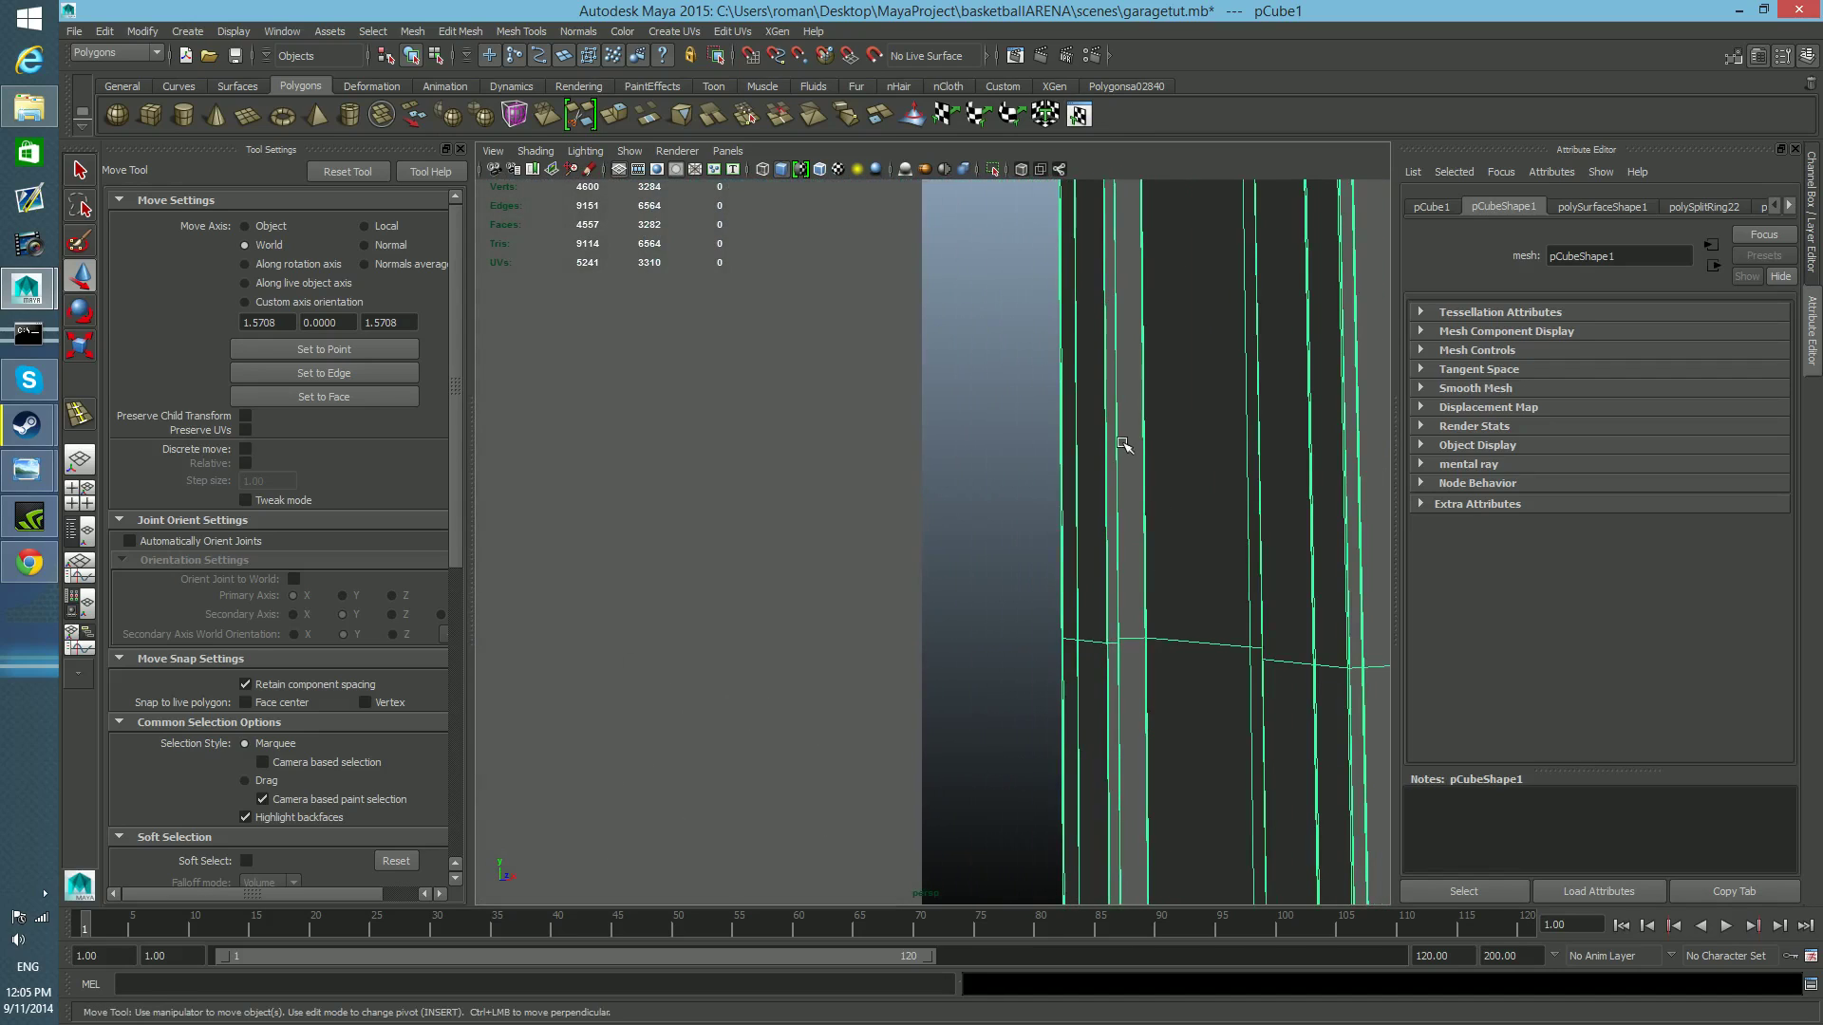
Try to duplicate a single narrow face partway up the rail, and undo the duplication and face selection.
right_drag(1096, 481, 1109, 493)
click(1094, 488)
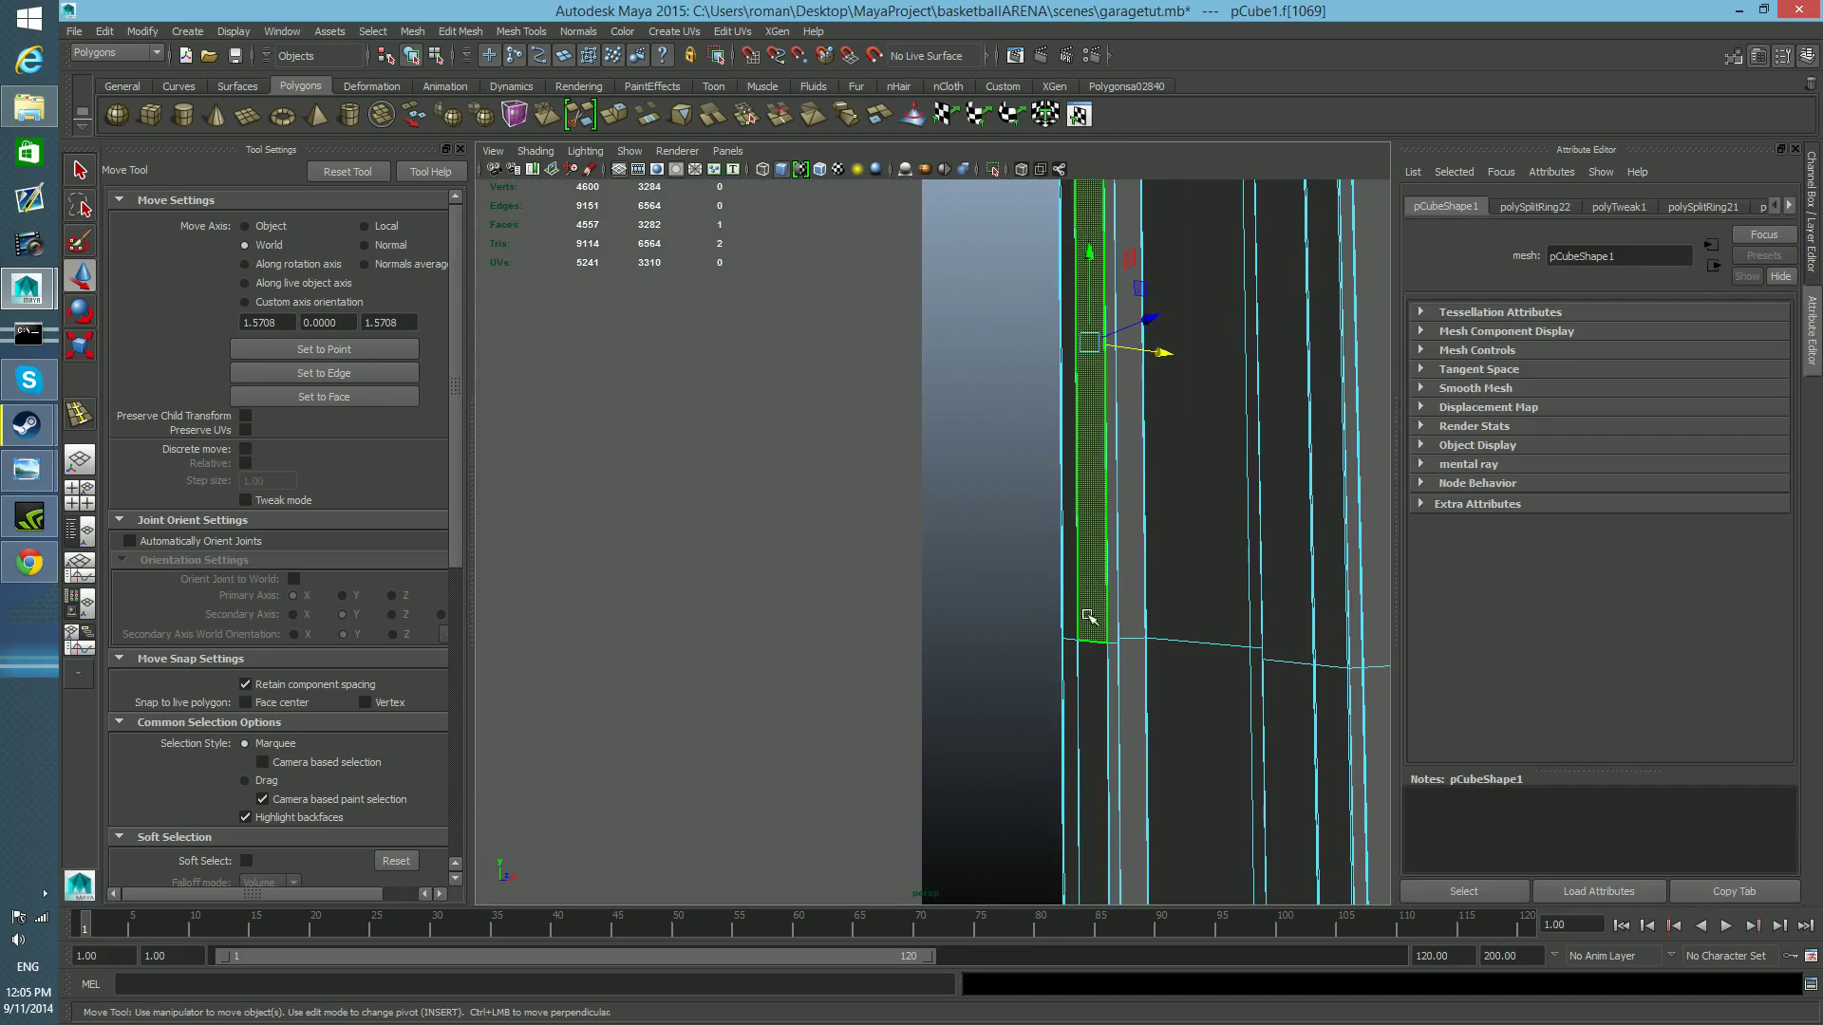
alt+drag(1087, 618, 1131, 643)
alt+right_drag(1130, 643, 859, 570)
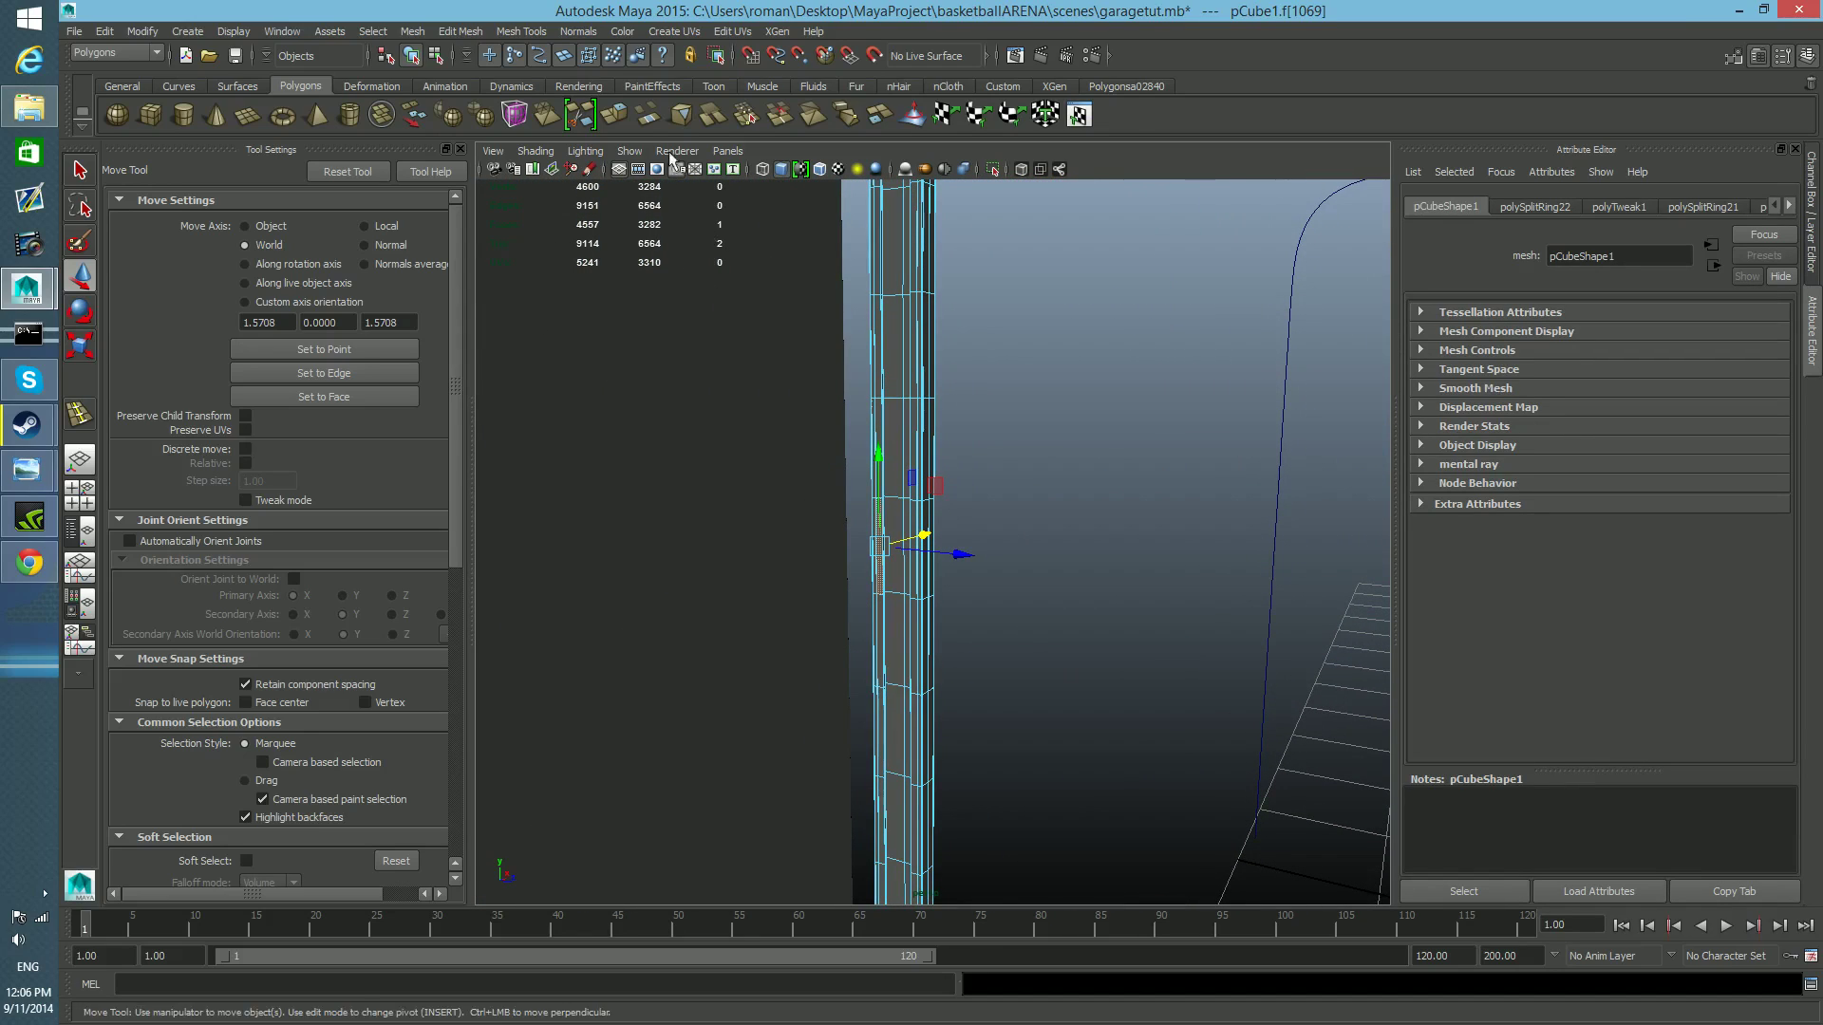
click(462, 31)
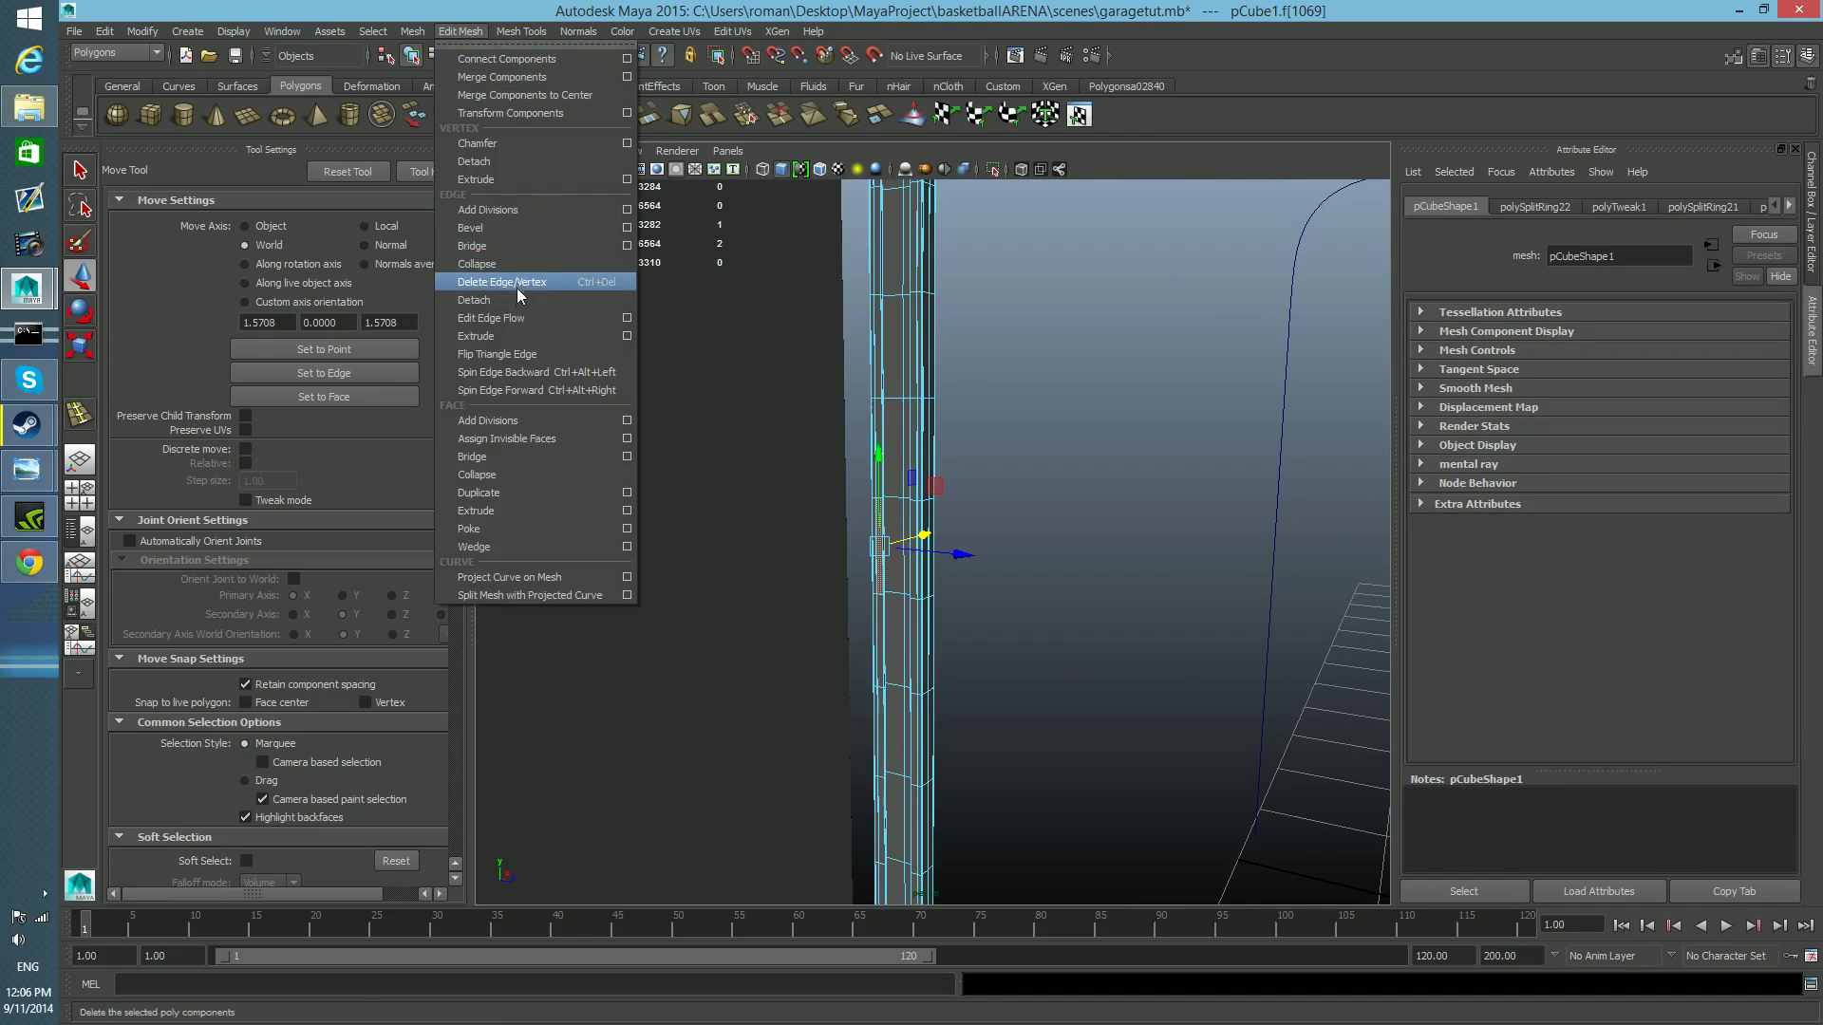
click(527, 492)
alt+drag(994, 655, 875, 668)
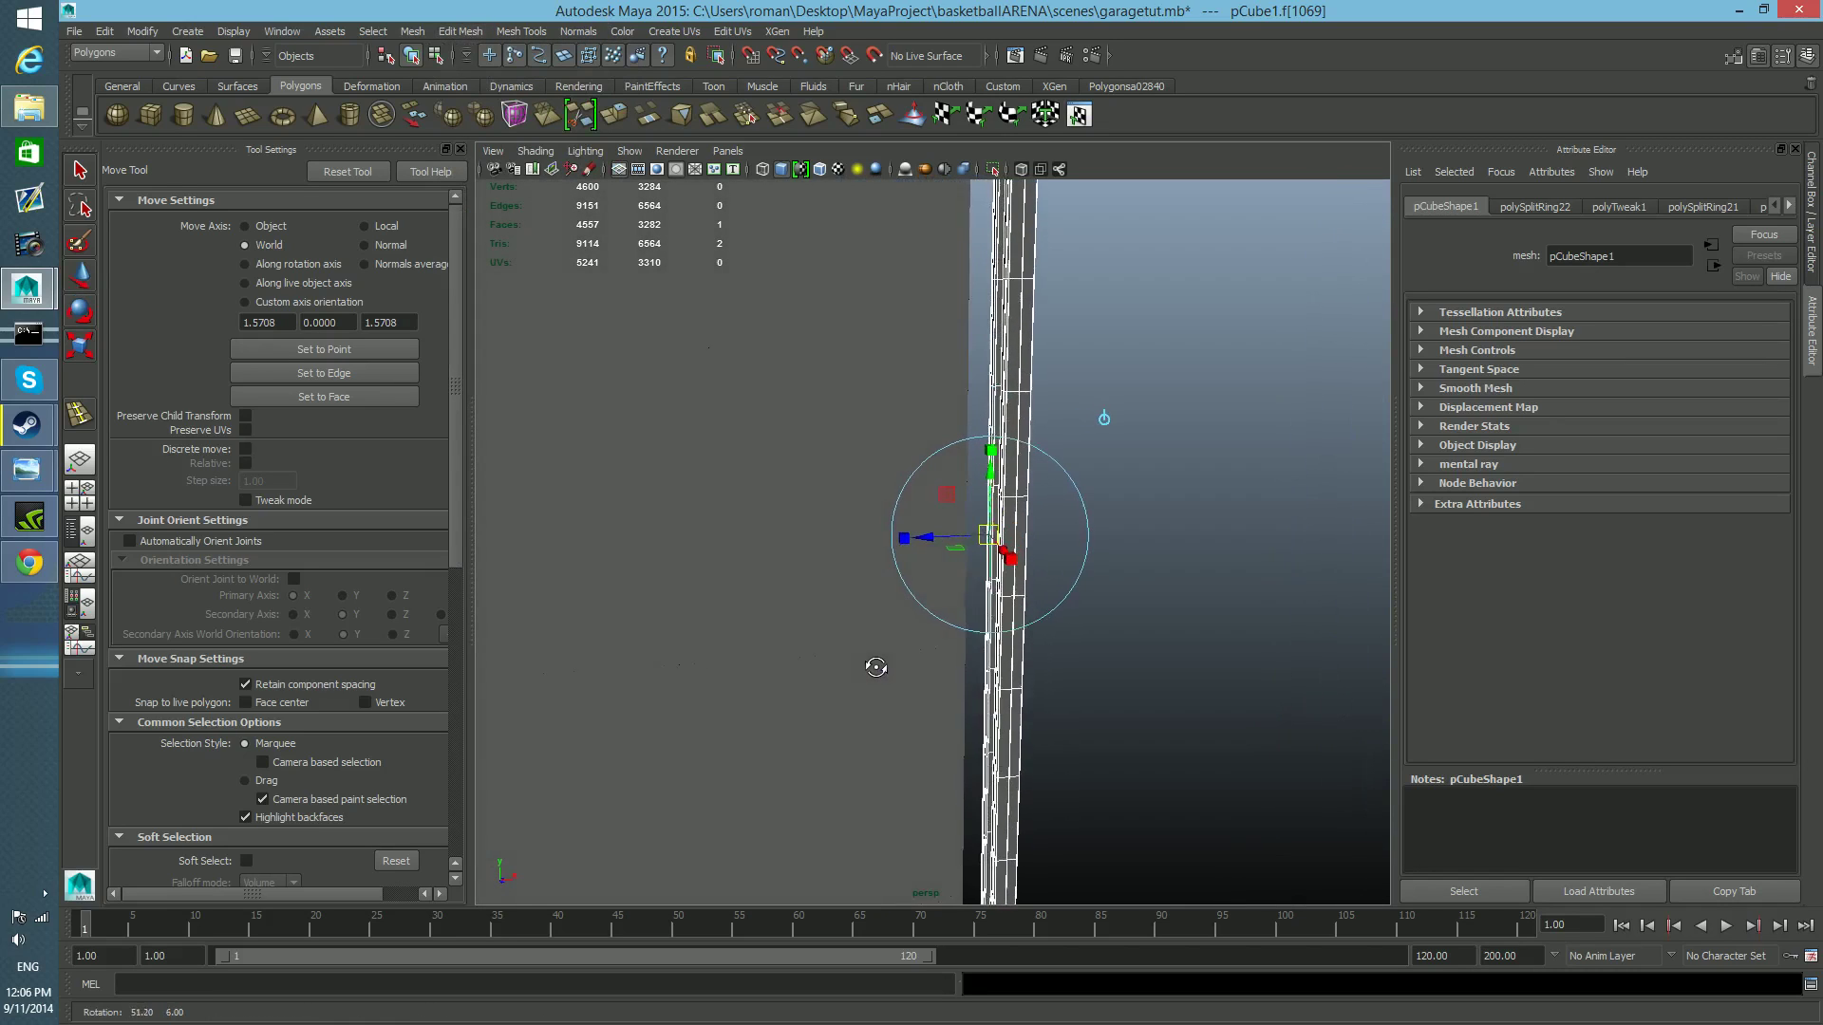
alt+middle_drag(959, 447, 843, 501)
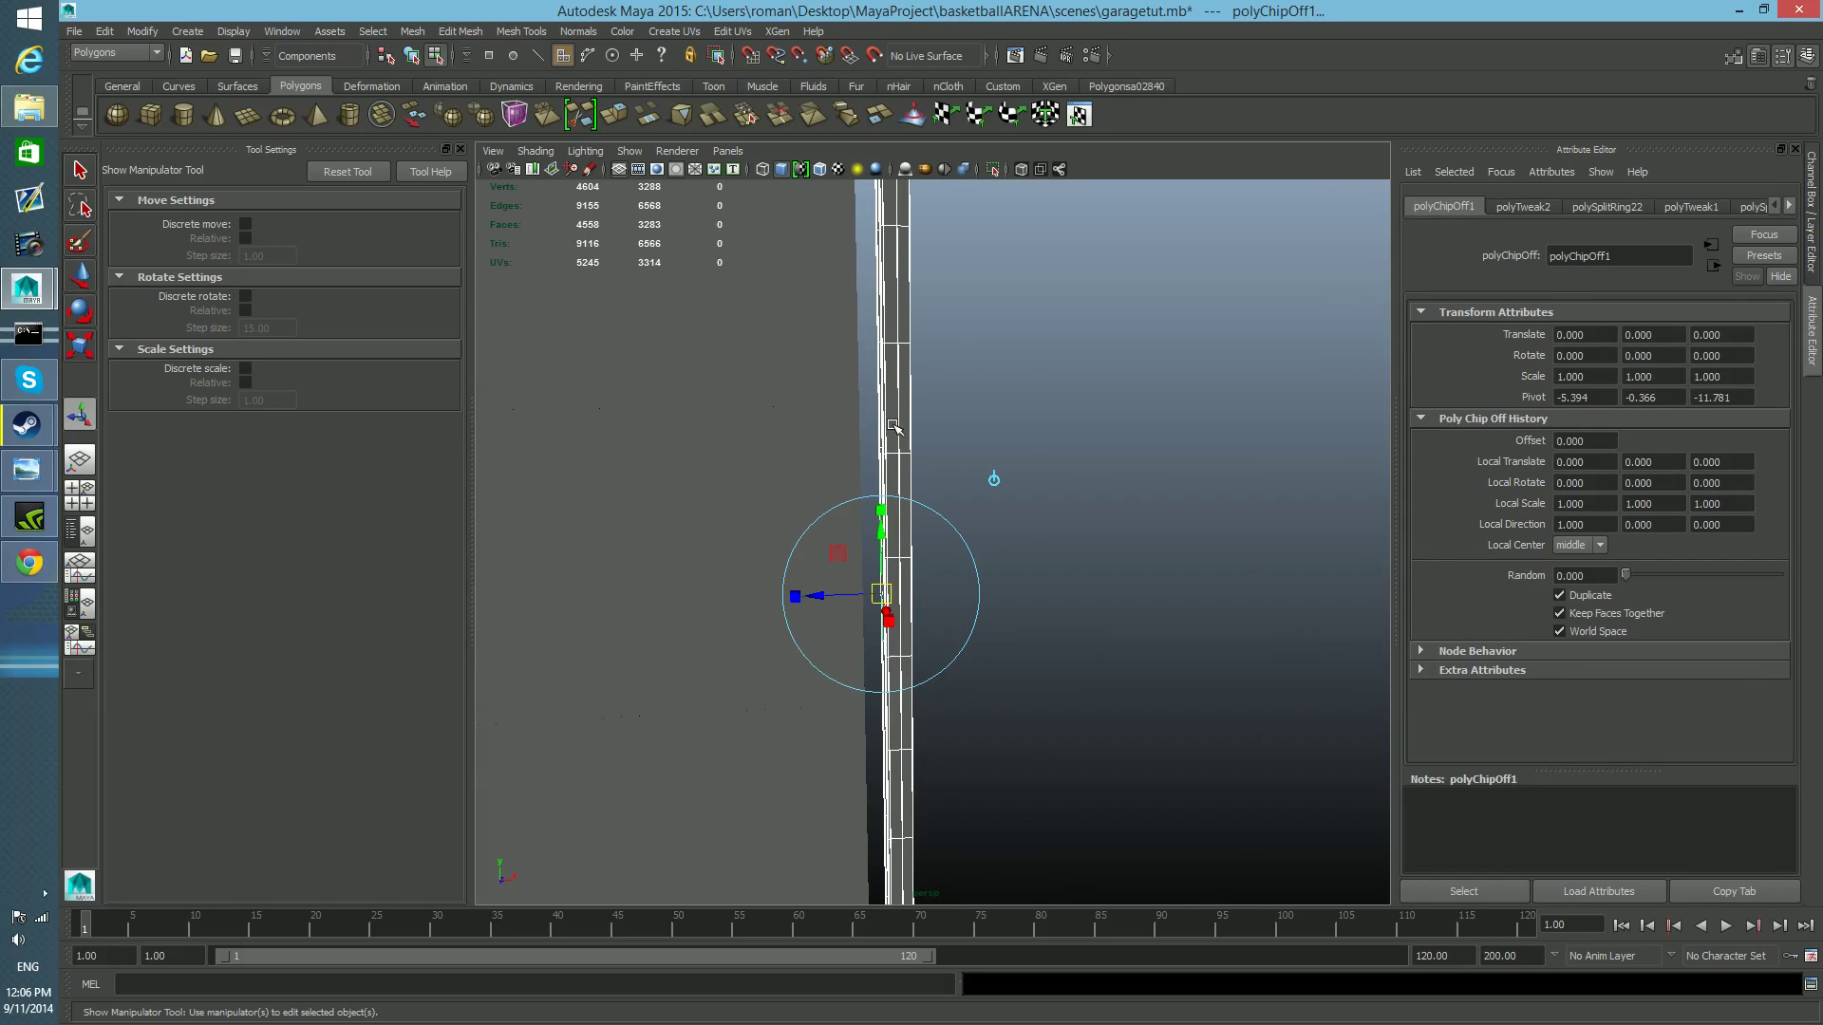
key(ctrl+z)
key(ctrl+z)
key(ctrl+z)
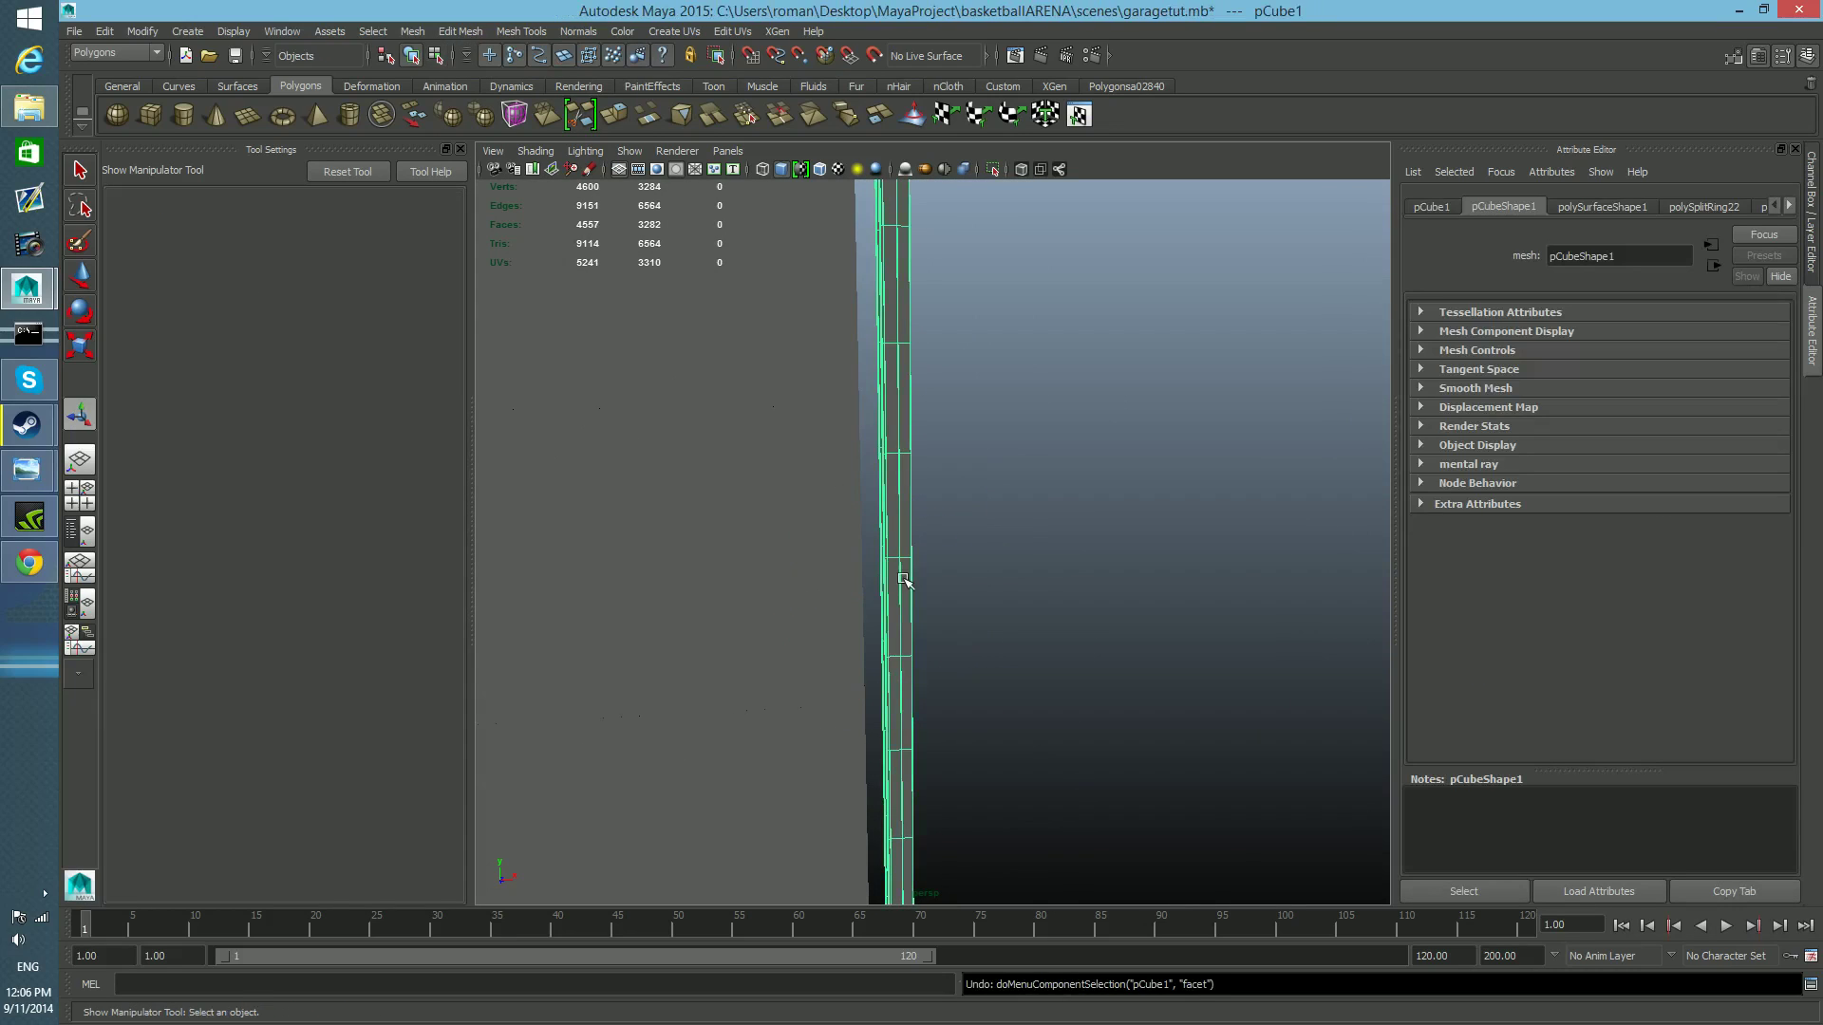
Move the rail along X in the perspective view so it sits just beside the garage door's edge.
scroll(905, 573, down, 3)
alt+middle_drag(931, 642, 897, 473)
alt+drag(913, 662, 802, 449)
key(w)
alt+middle_drag(898, 620, 907, 300)
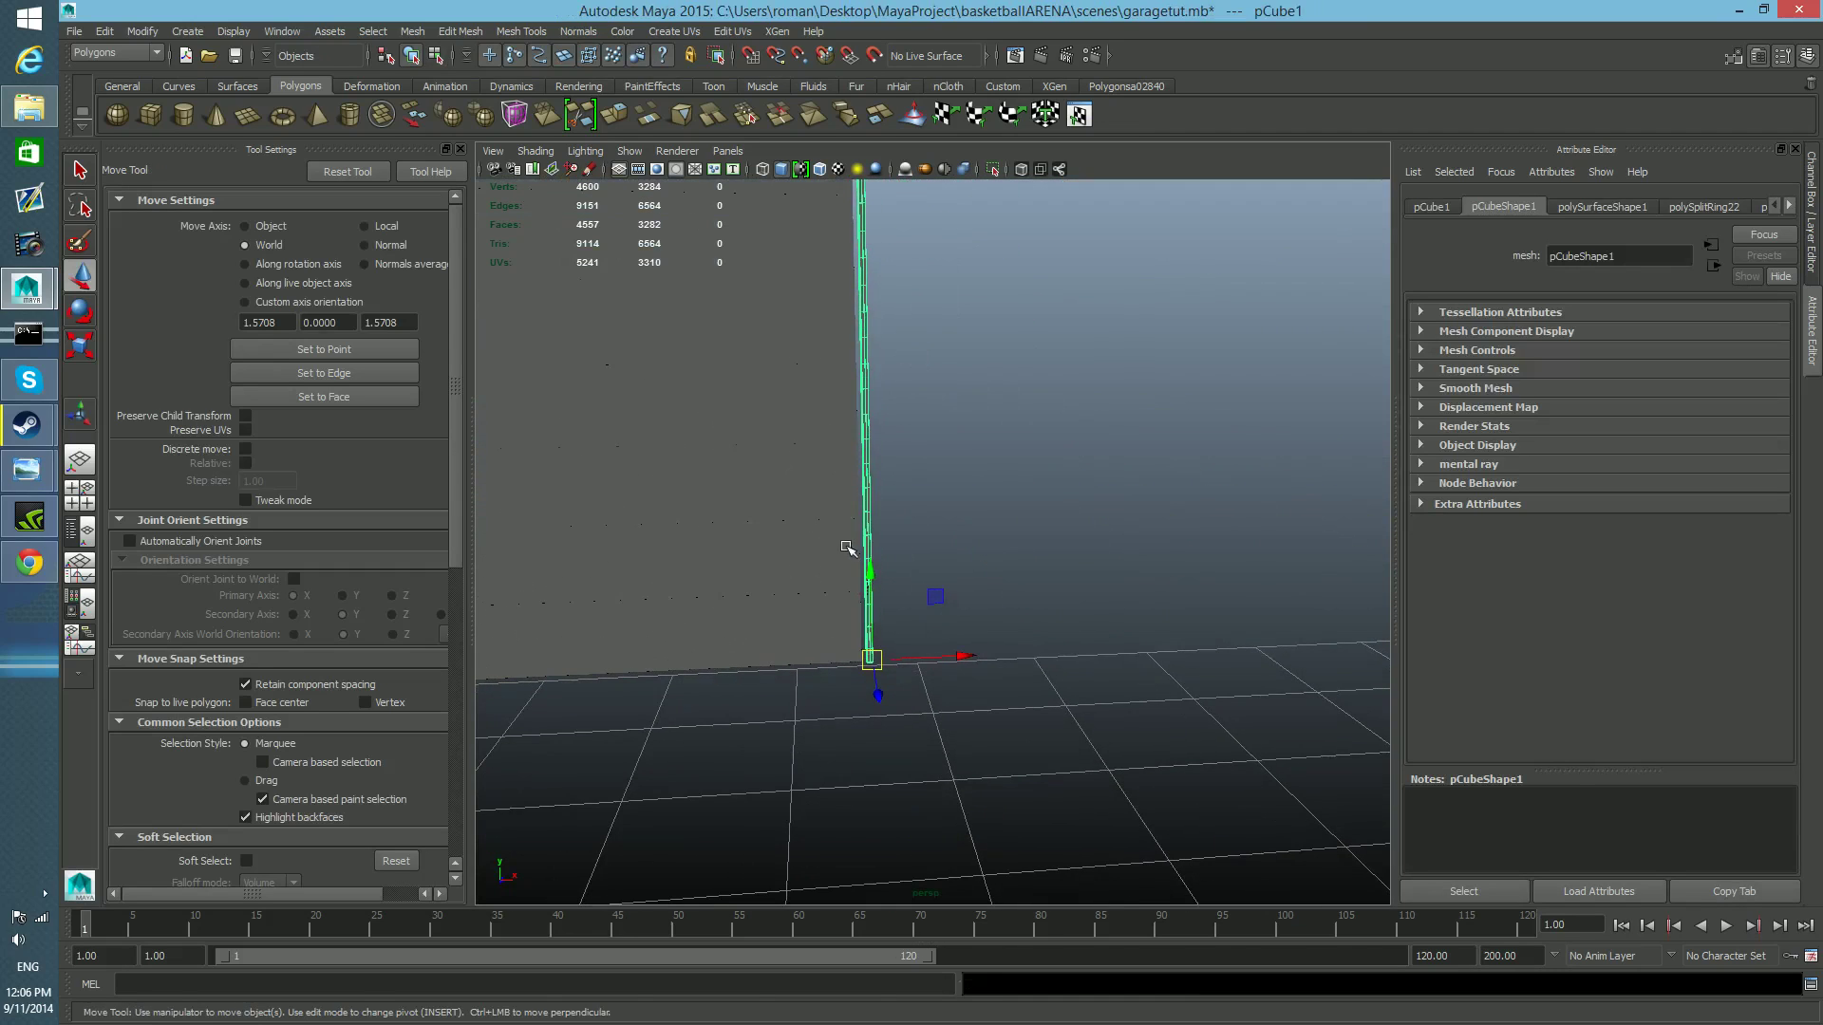
alt+middle_drag(796, 599, 794, 484)
alt+right_drag(794, 484, 1225, 602)
alt+middle_drag(752, 549, 930, 575)
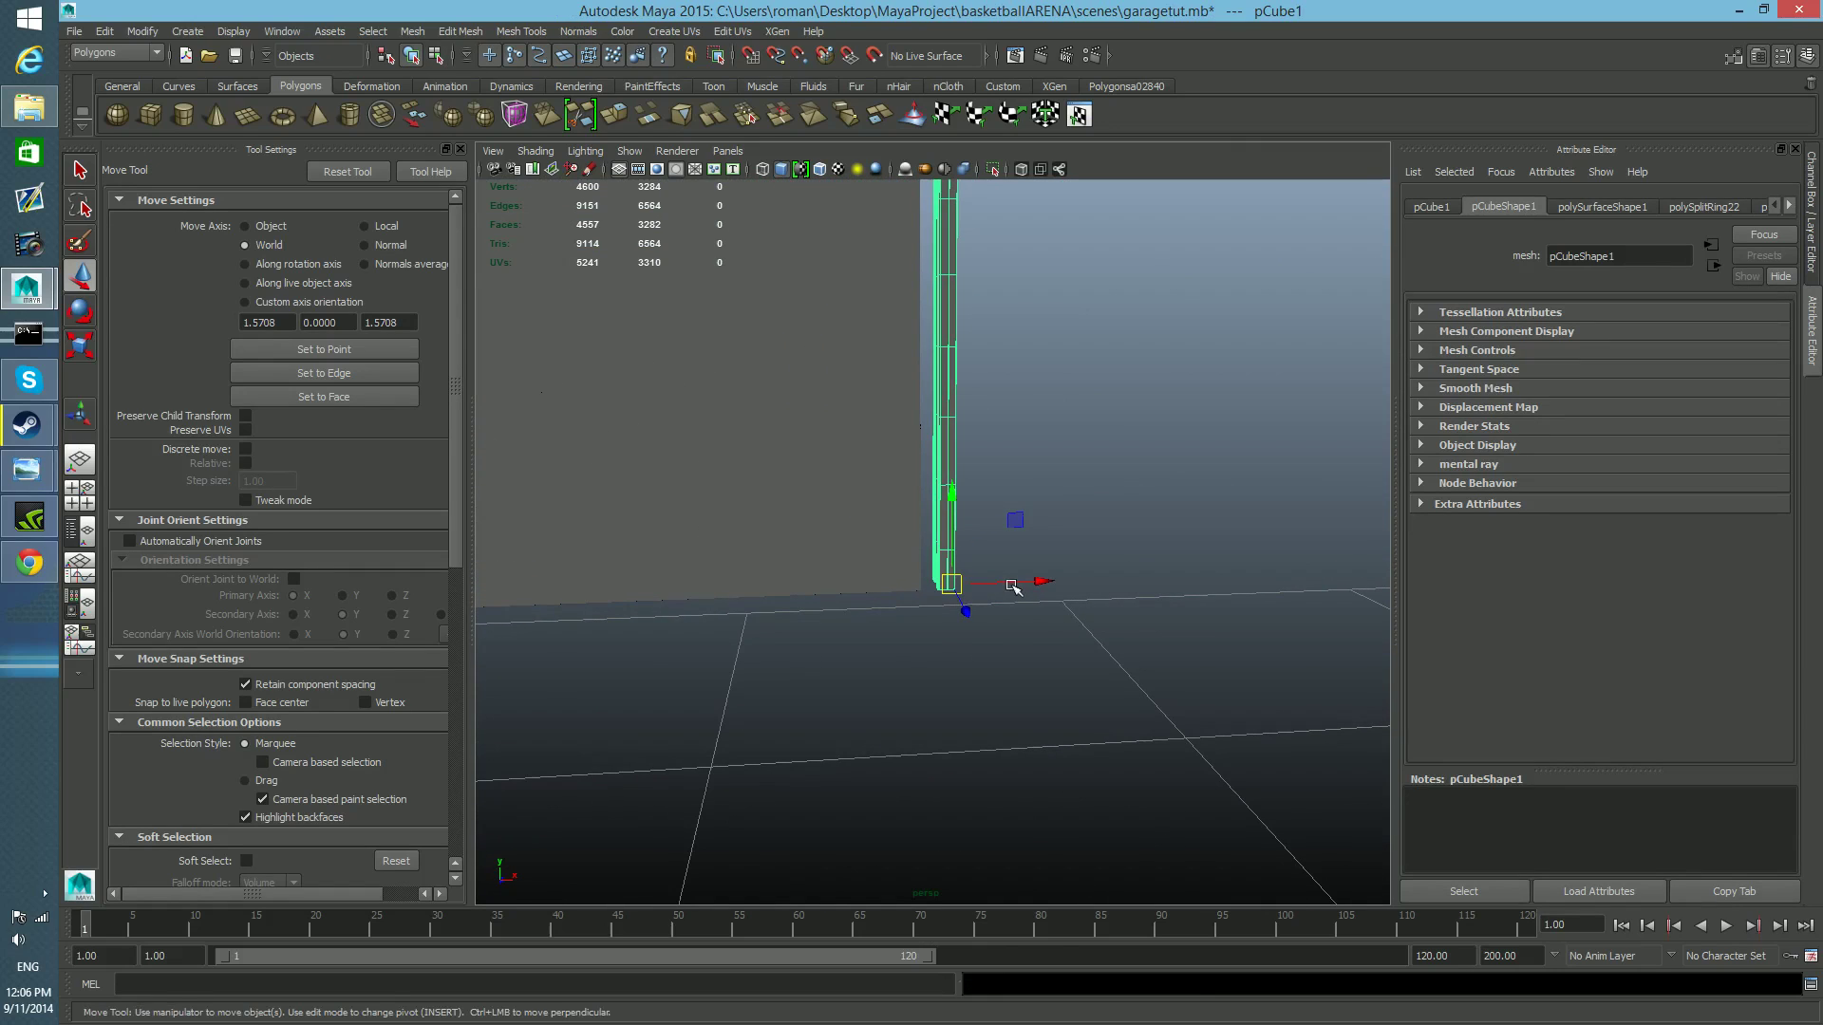
drag(1041, 582, 835, 612)
alt+drag(689, 669, 487, 686)
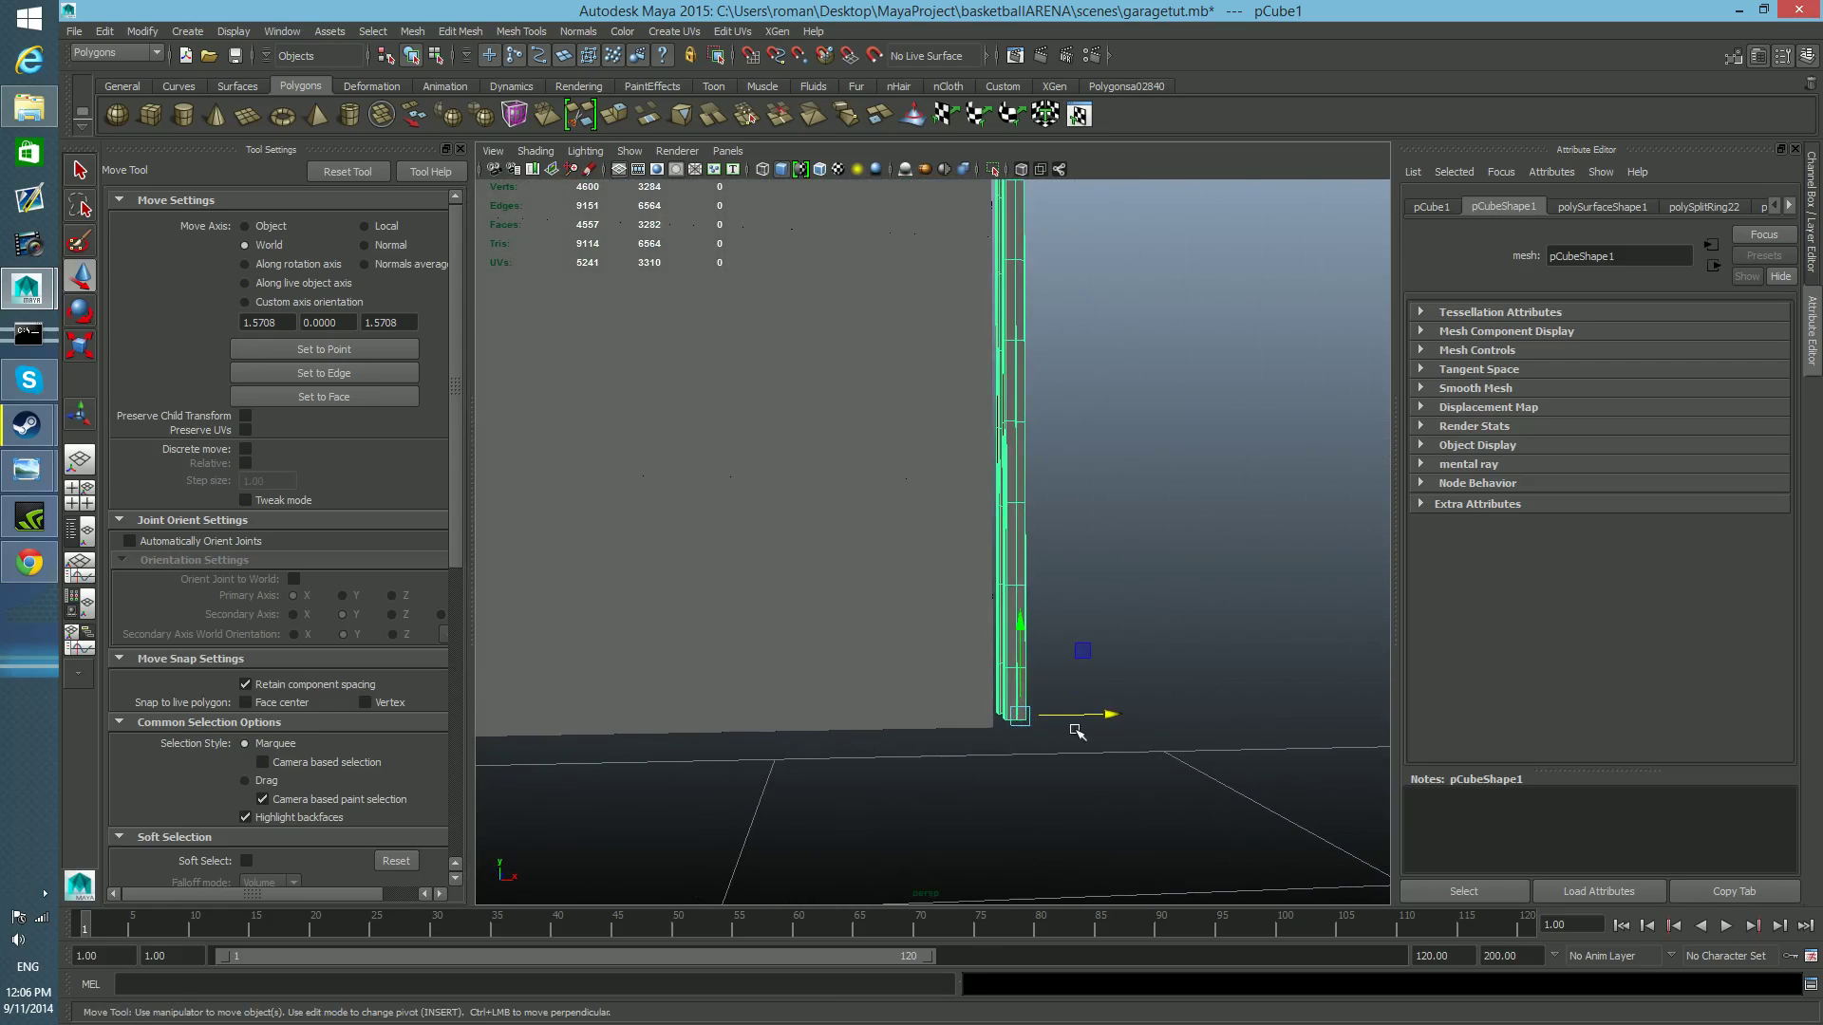
drag(1106, 714, 1142, 664)
Select the rail's bottom vertices, snap them vertically to the door's lower edge, and return to object selection.
alt+middle_drag(956, 615, 949, 699)
alt+middle_drag(870, 756, 800, 424)
right_drag(1054, 399, 978, 403)
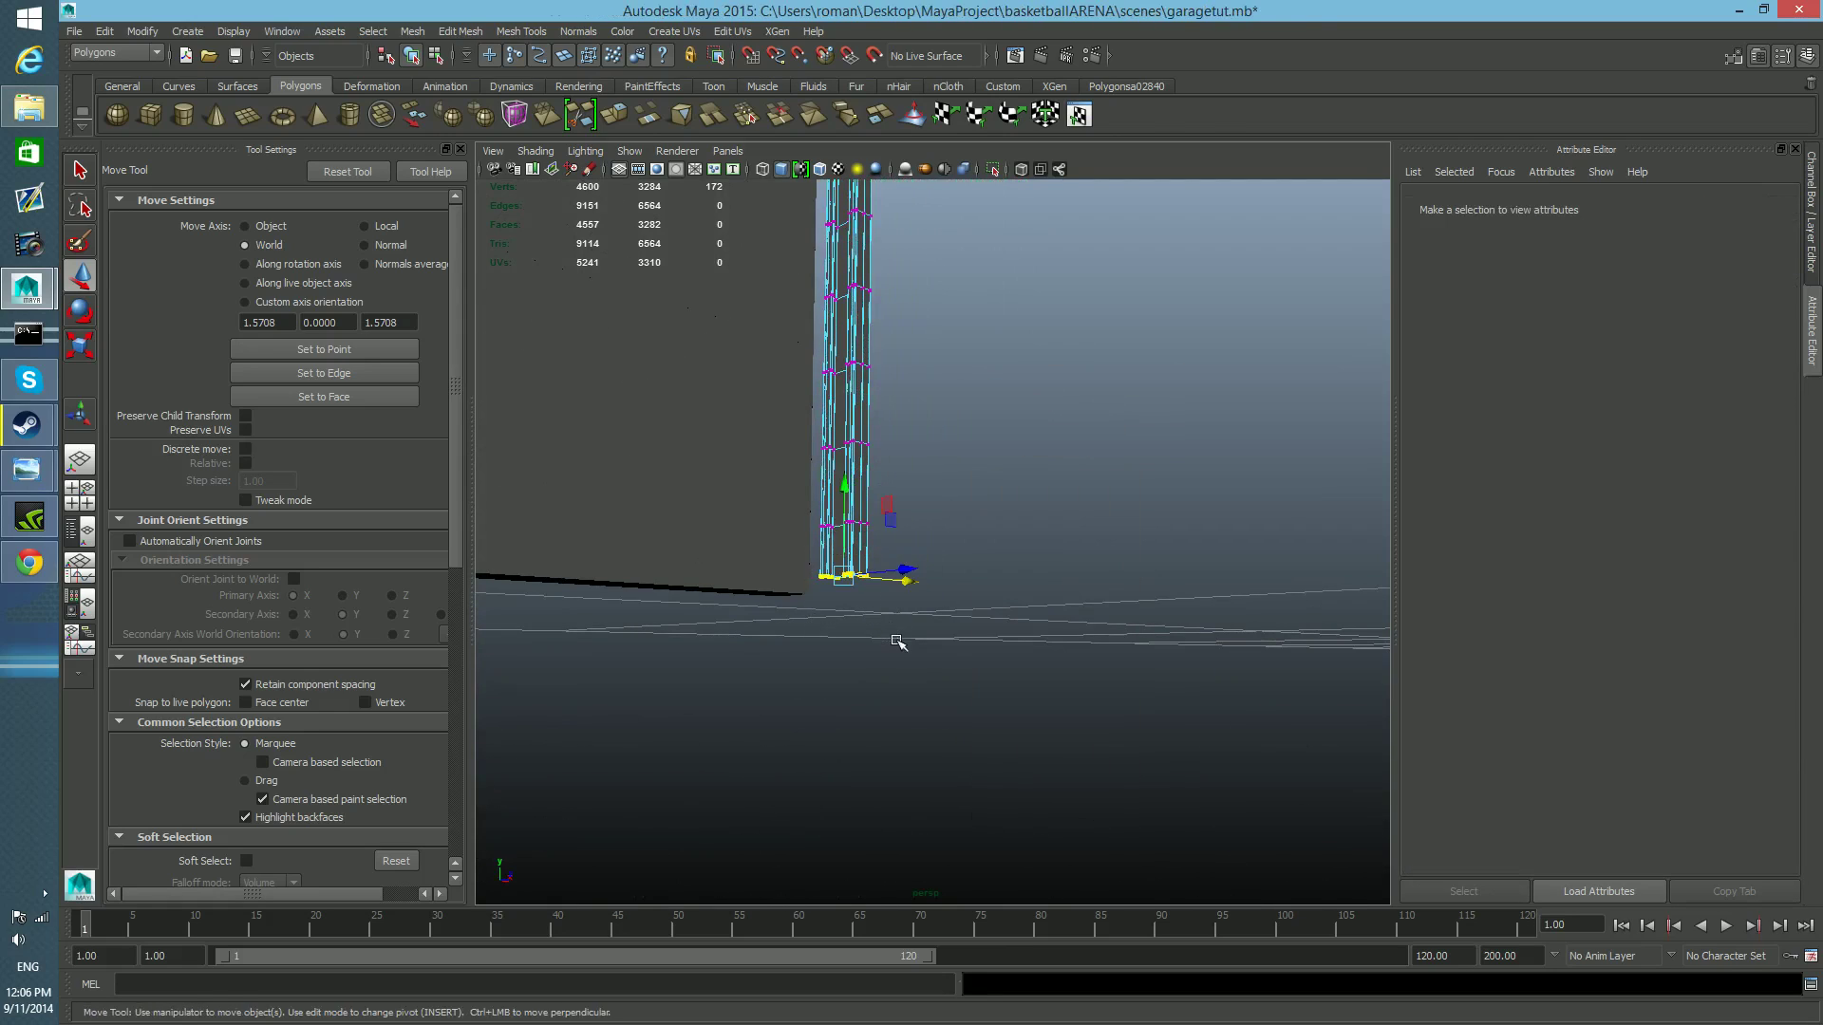
drag(897, 640, 794, 552)
alt+drag(795, 634, 839, 652)
key(v)
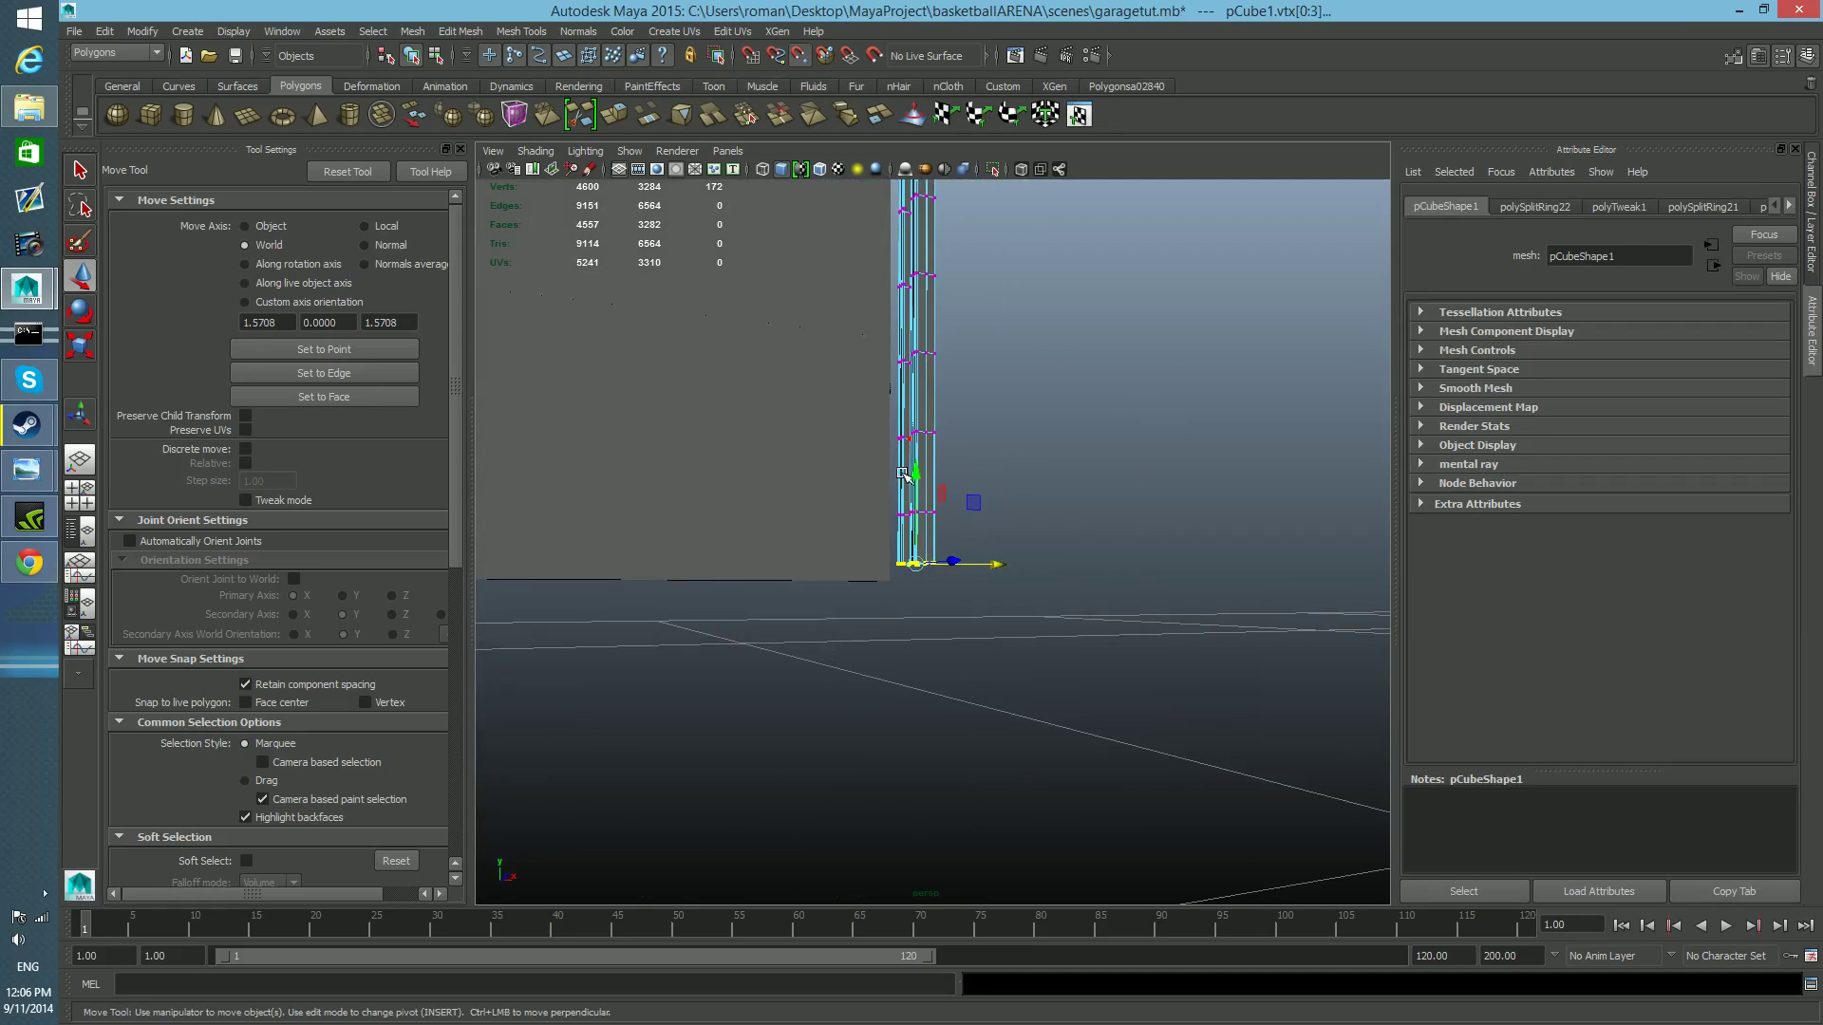
drag(910, 471, 909, 586)
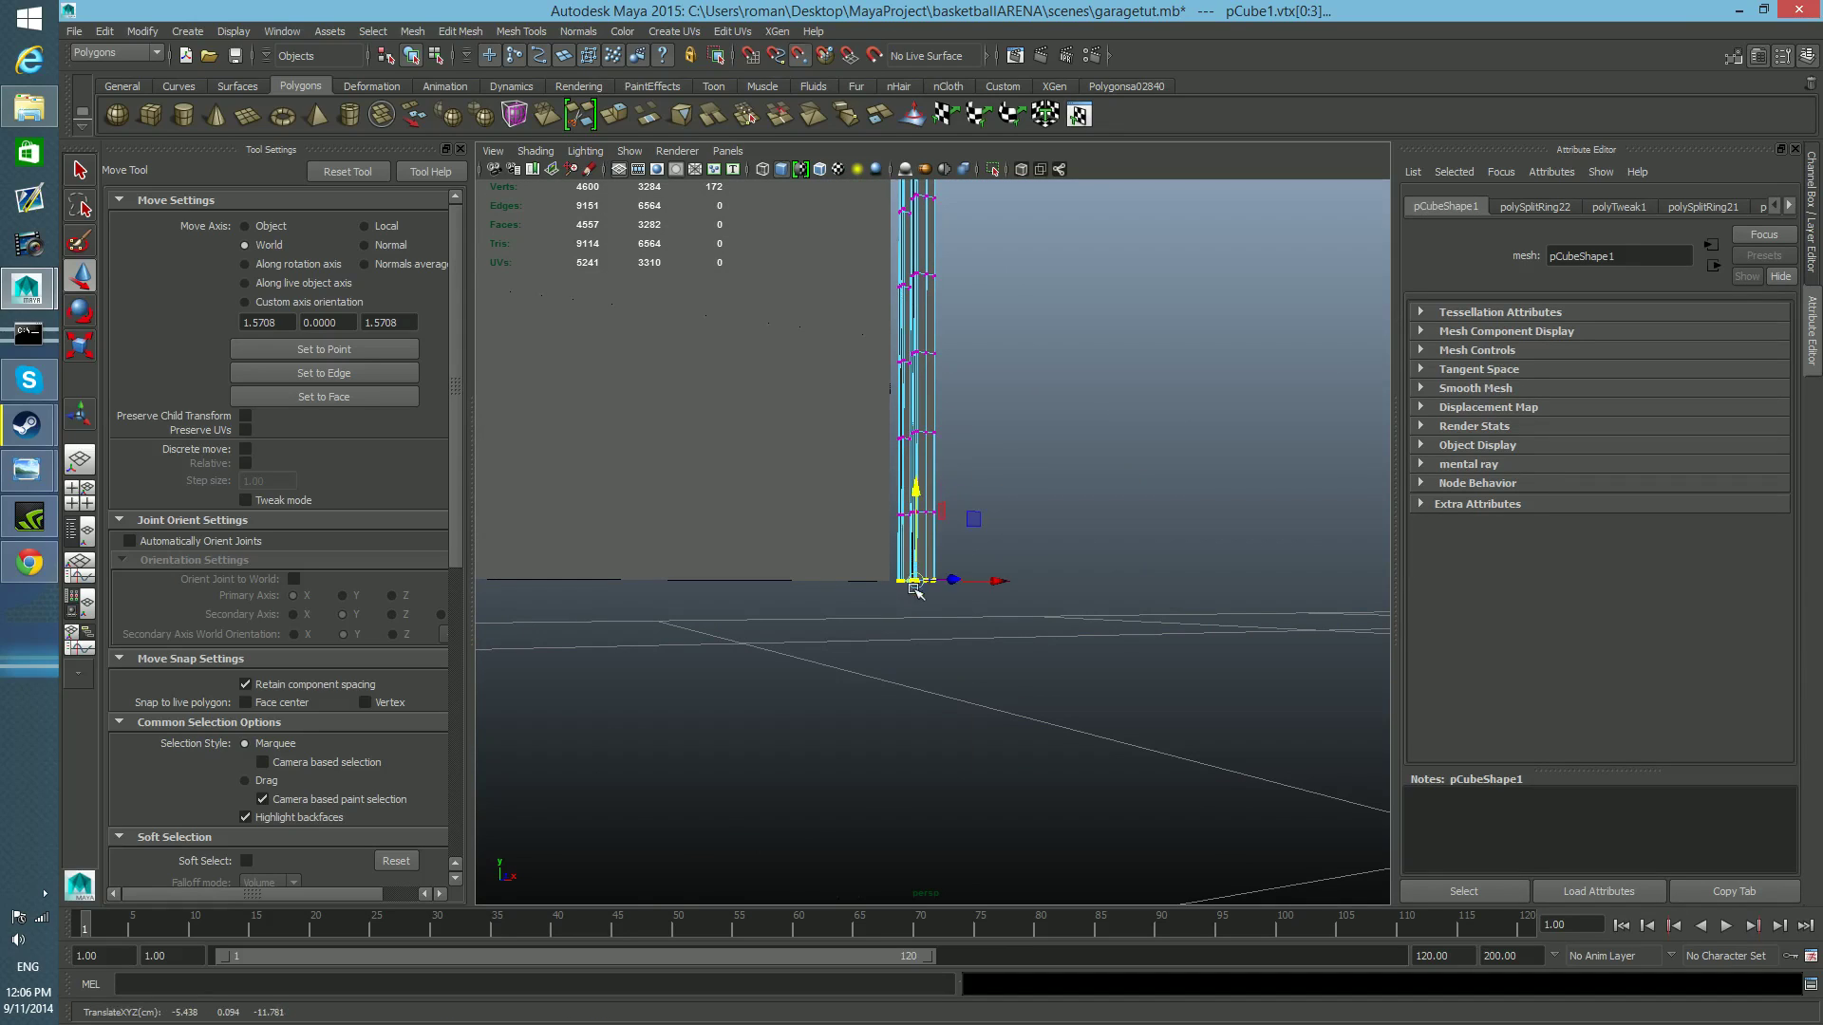
key(F8)
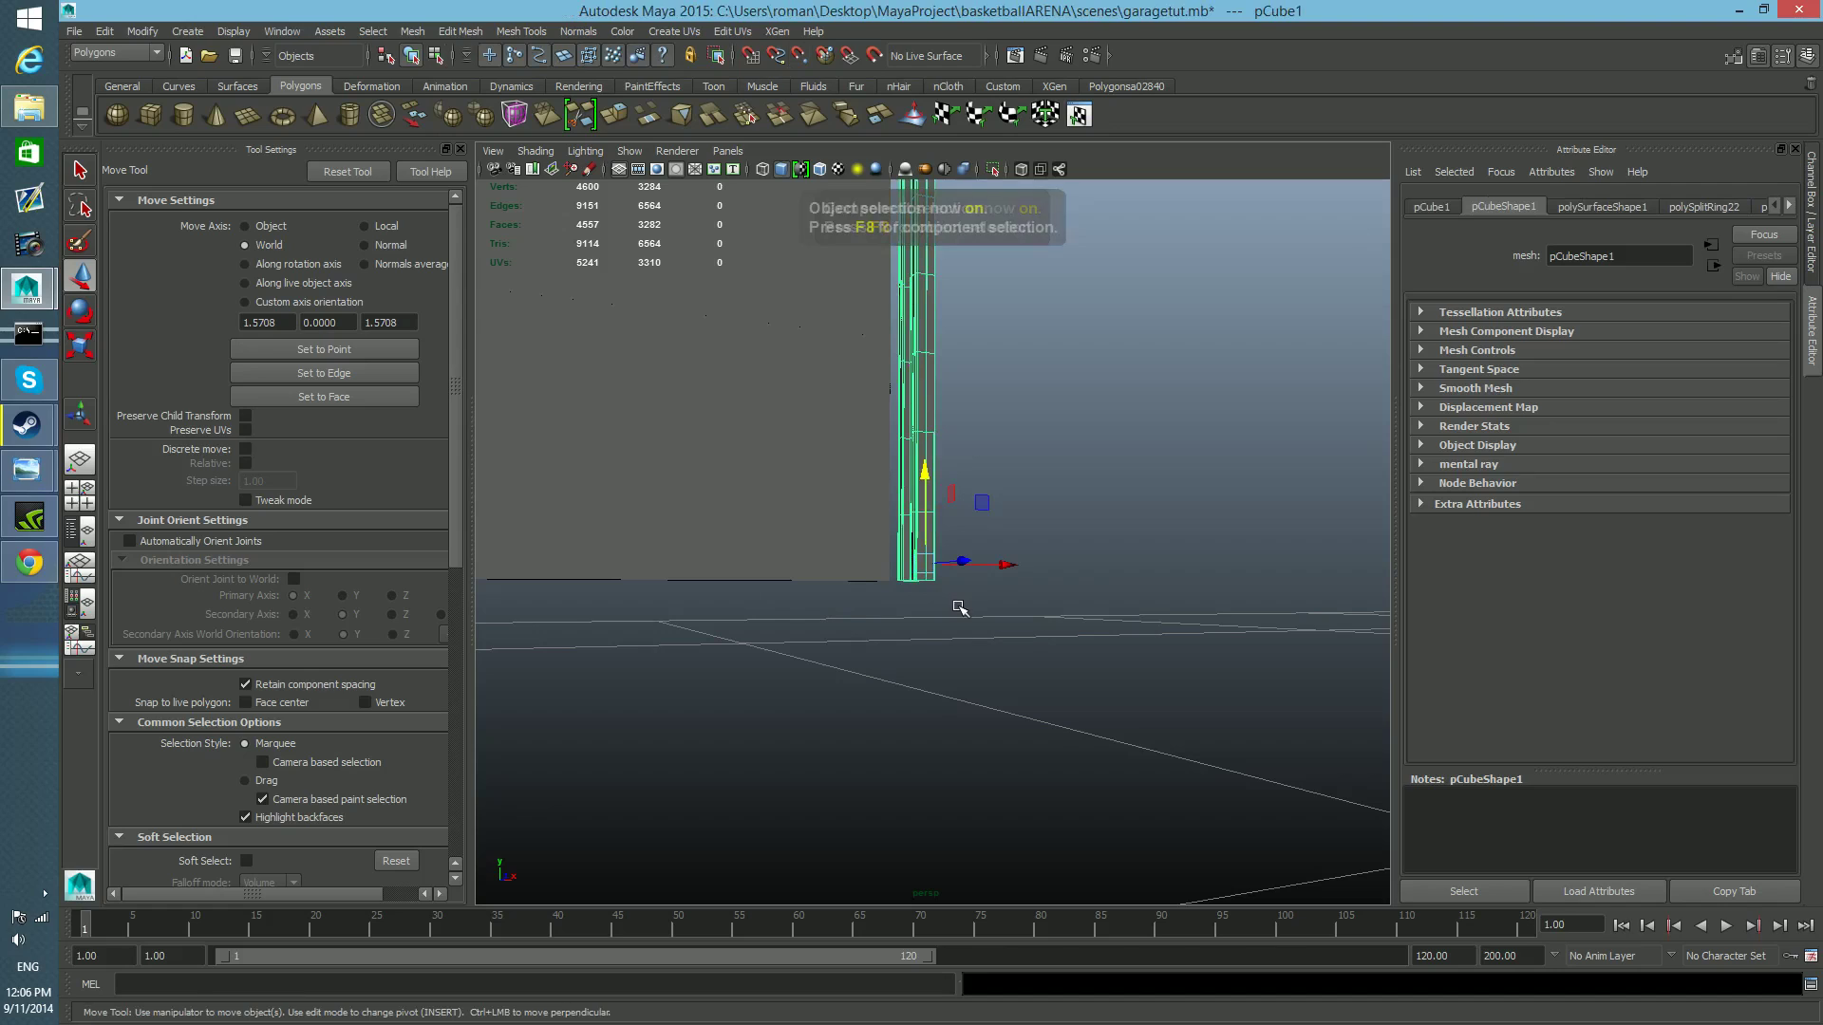
Duplicate the lowest face on the rail's narrow lip as a separate object and select that strip alone.
alt+drag(931, 594, 920, 589)
alt+right_drag(920, 590, 1481, 651)
alt+right_drag(918, 627, 658, 617)
alt+middle_drag(659, 617, 700, 617)
alt+right_drag(700, 617, 725, 623)
right_drag(833, 603, 828, 632)
click(826, 611)
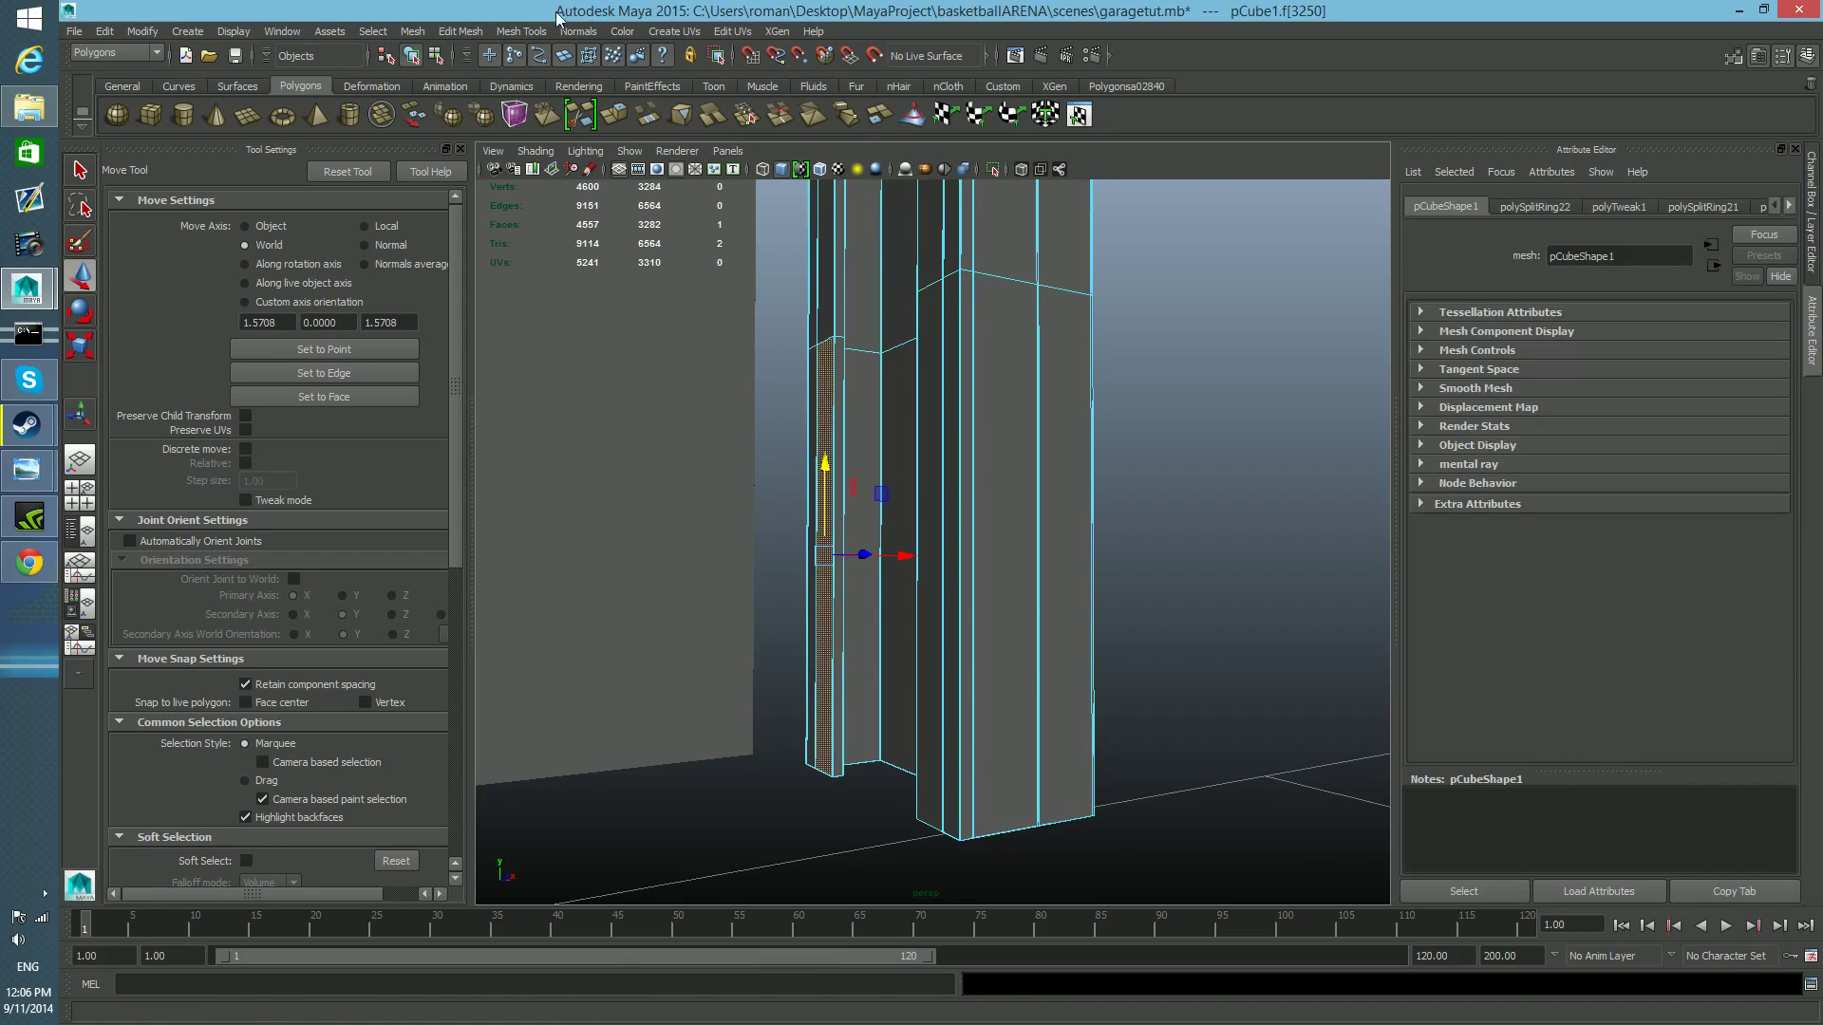
click(454, 32)
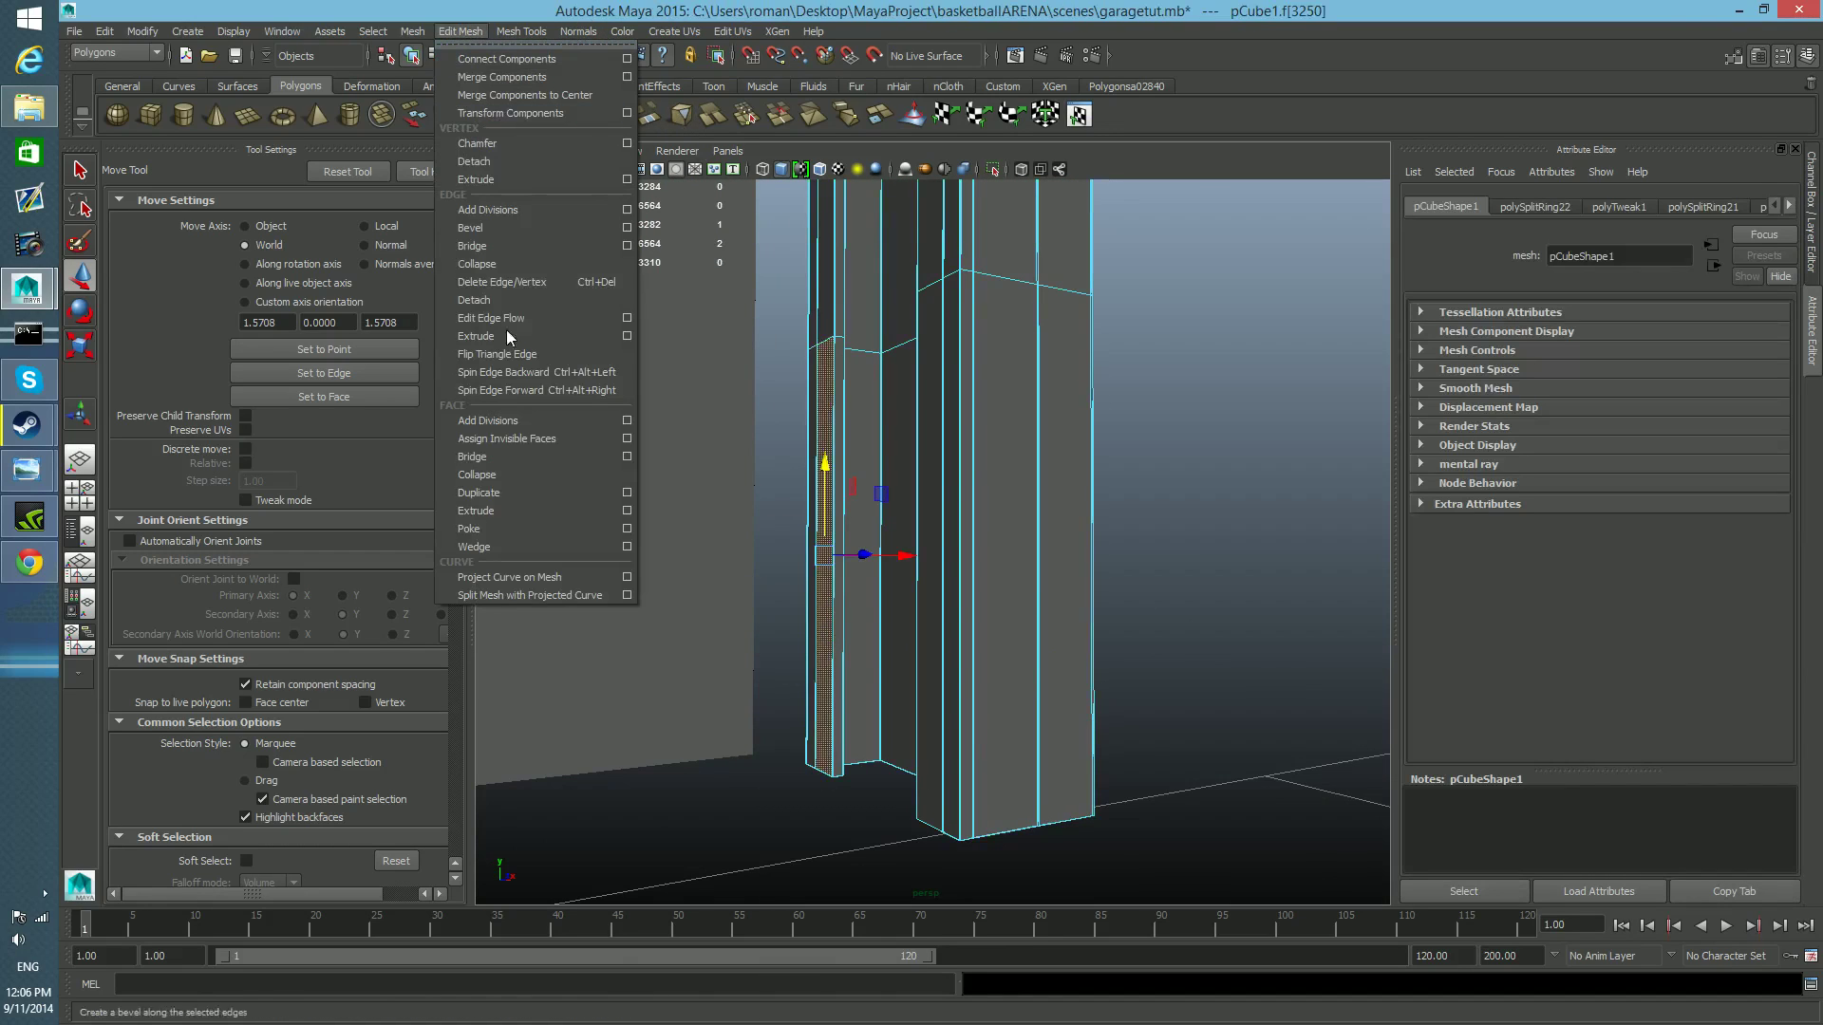
click(517, 489)
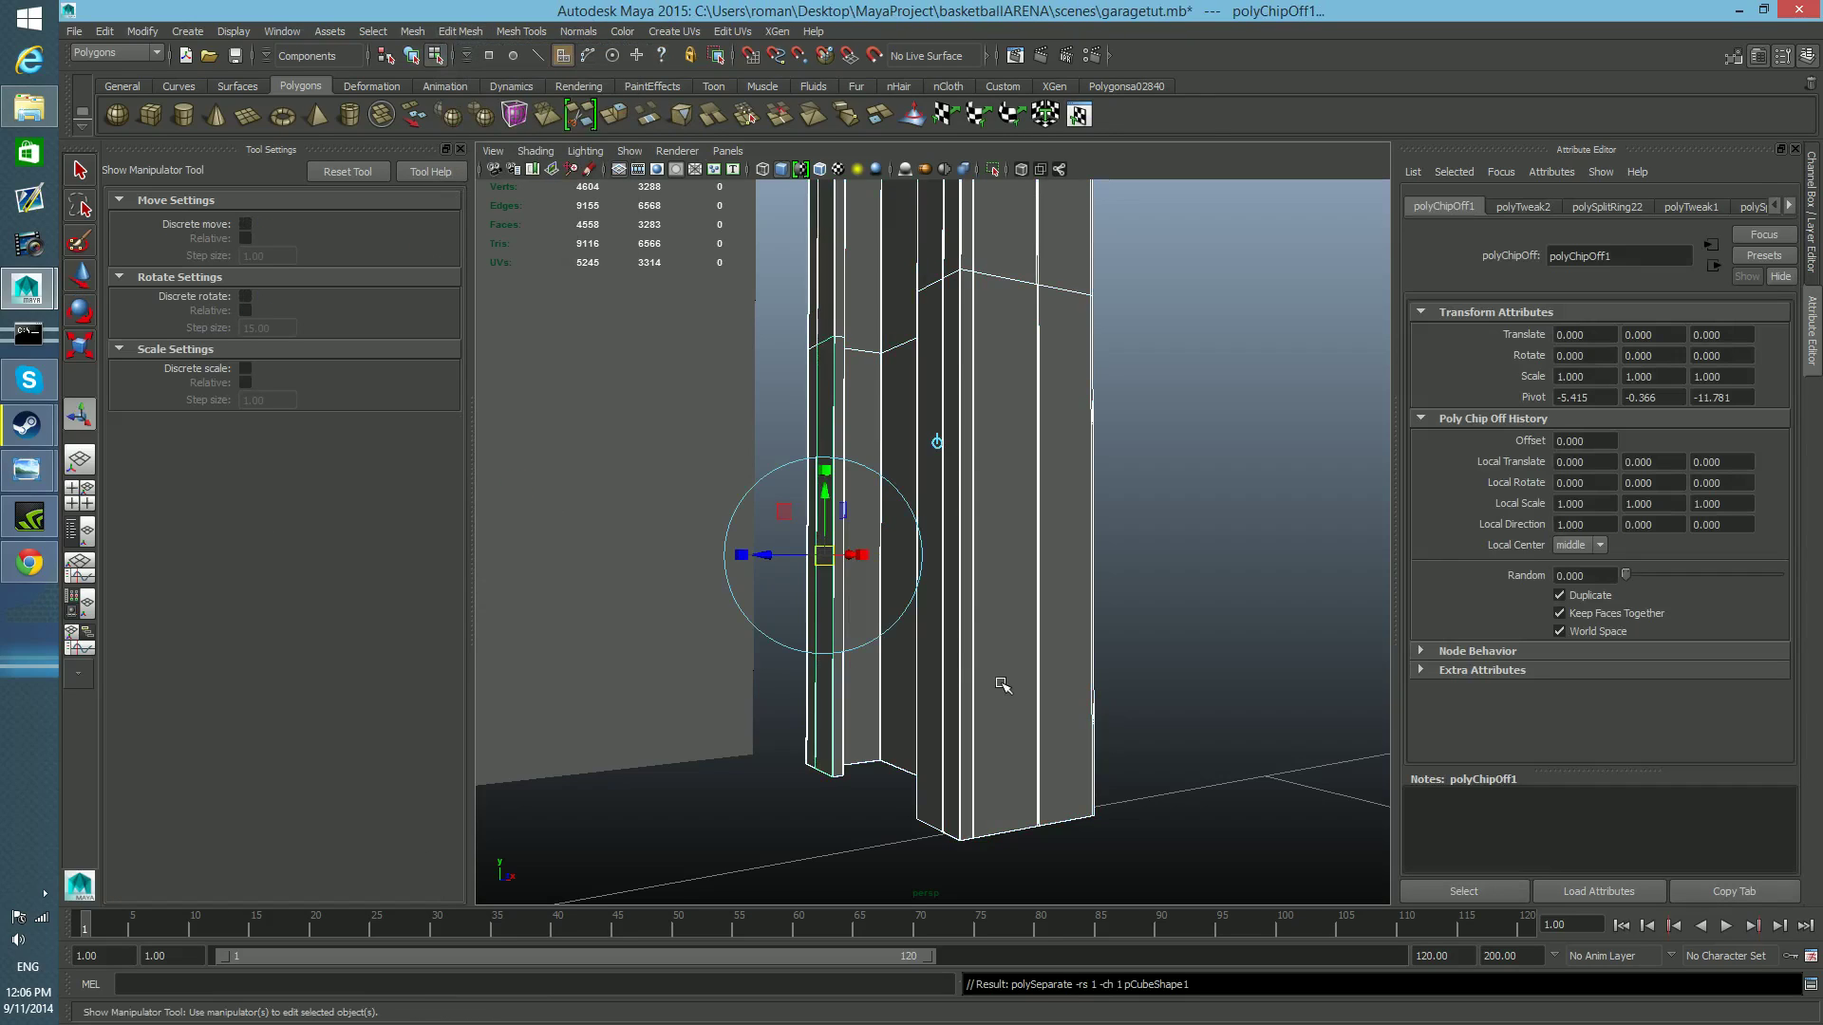
key(F8)
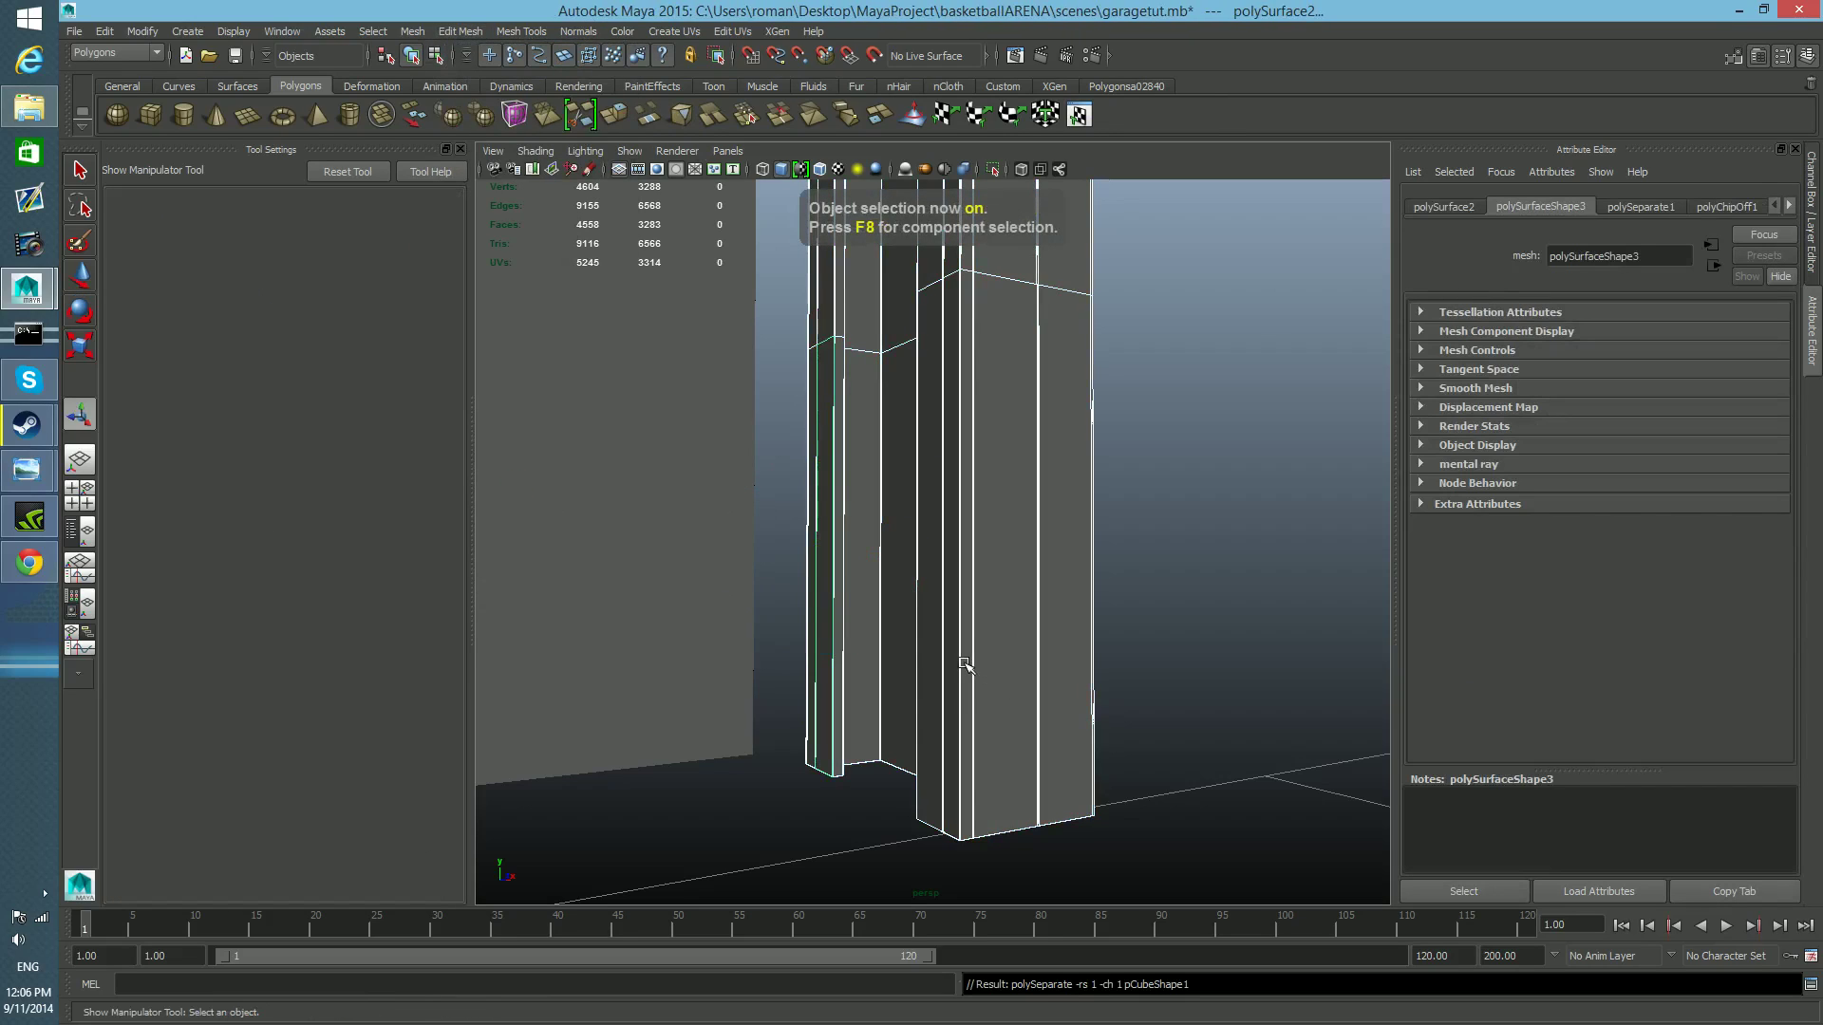
shift+click(928, 590)
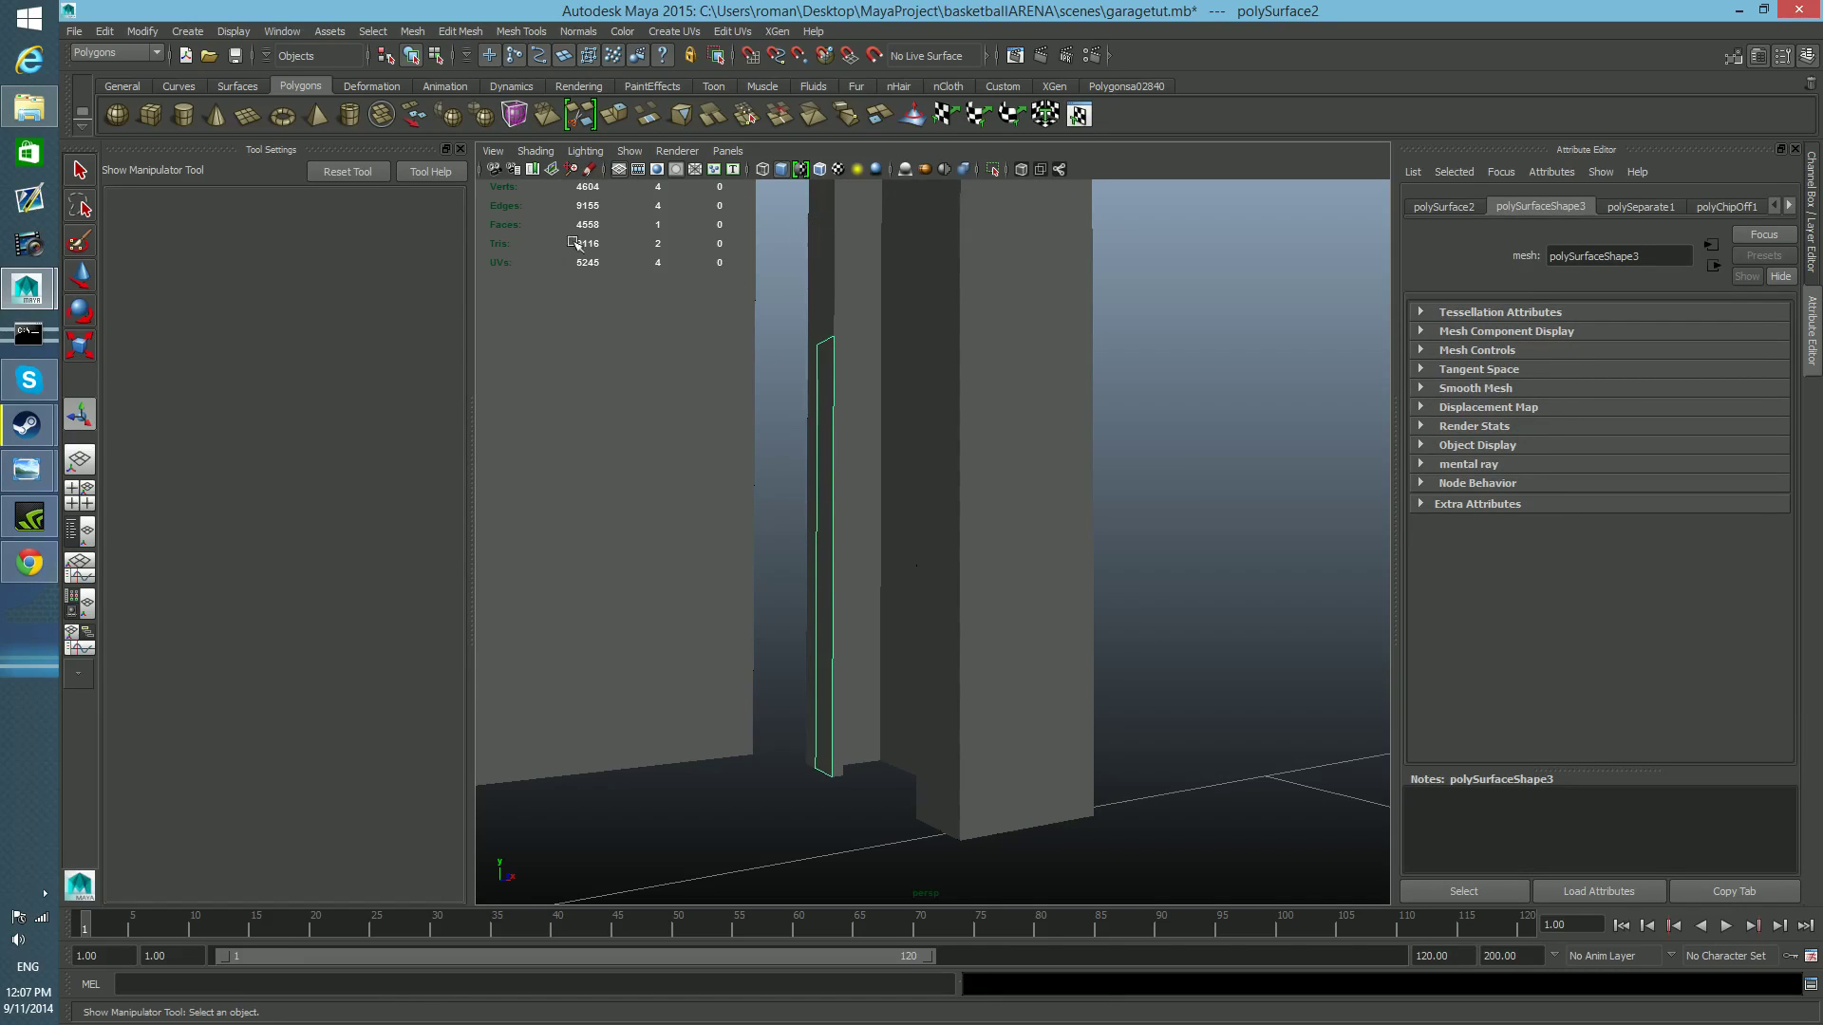
Center the strip's pivot and extrude its face along X toward the door to form a small block.
click(154, 34)
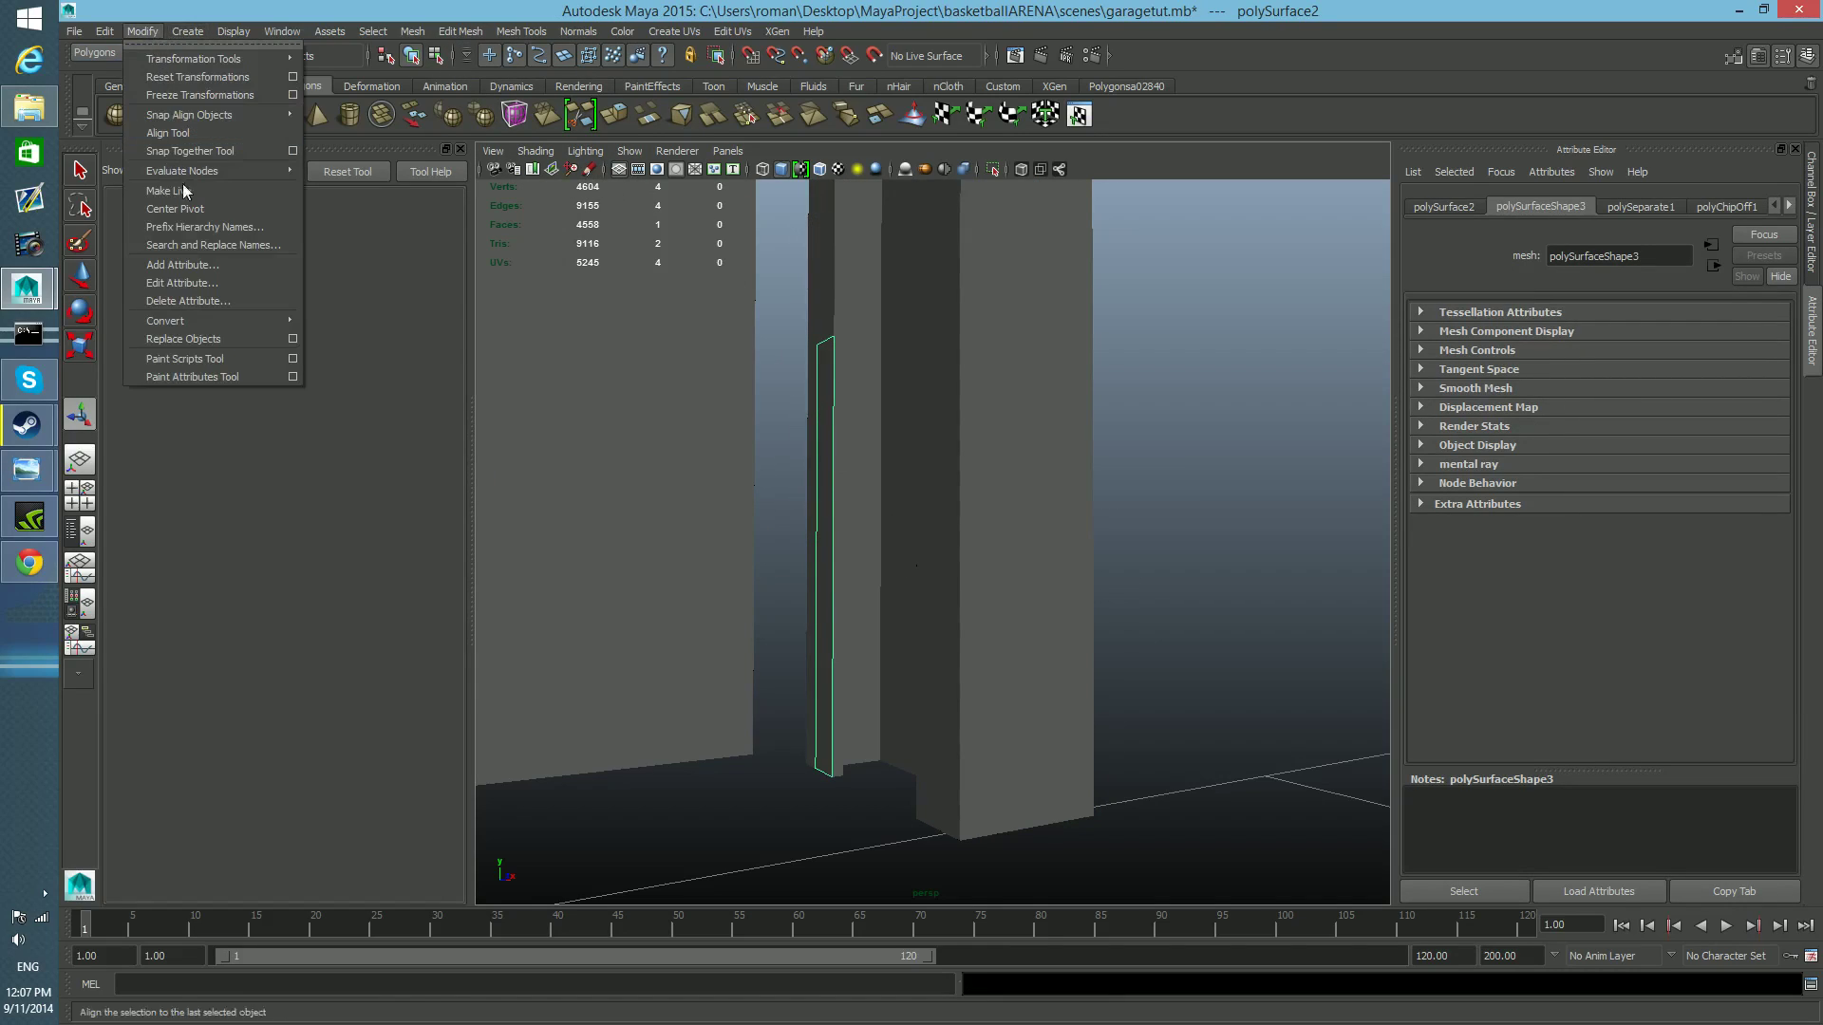
click(192, 206)
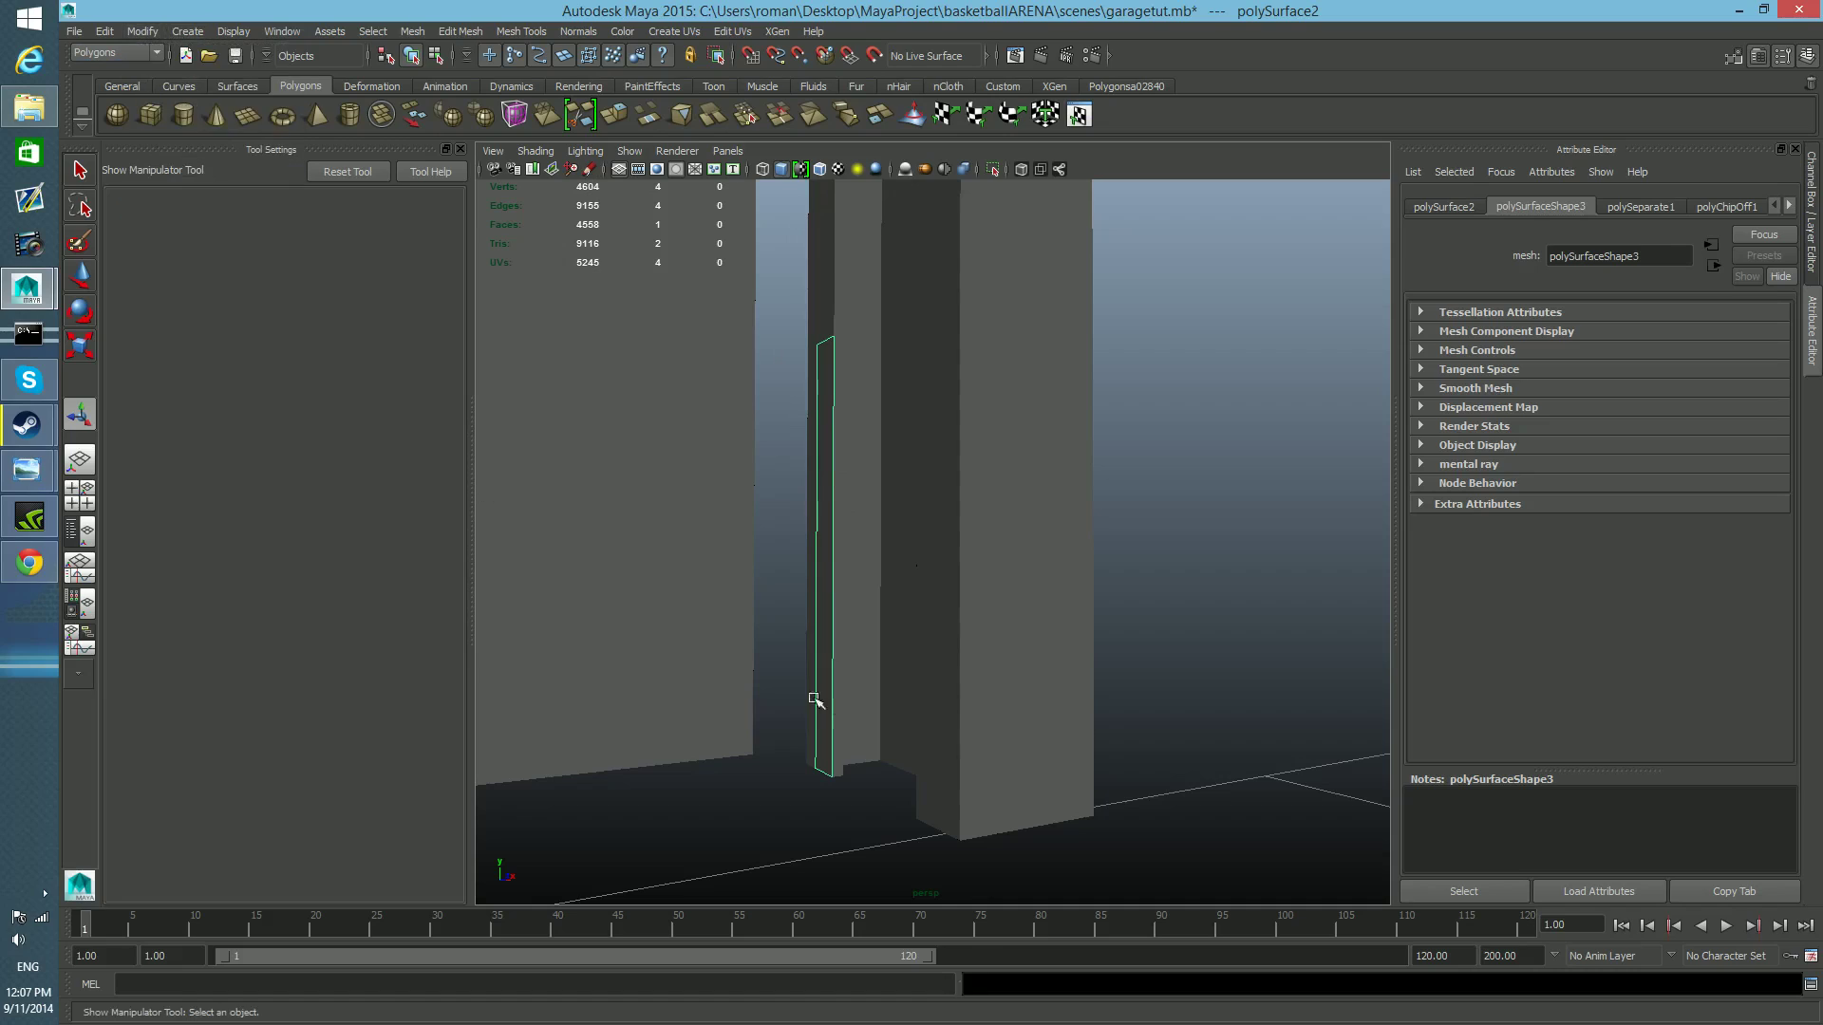
click(612, 116)
alt+drag(817, 635, 805, 633)
alt+middle_drag(805, 633, 849, 659)
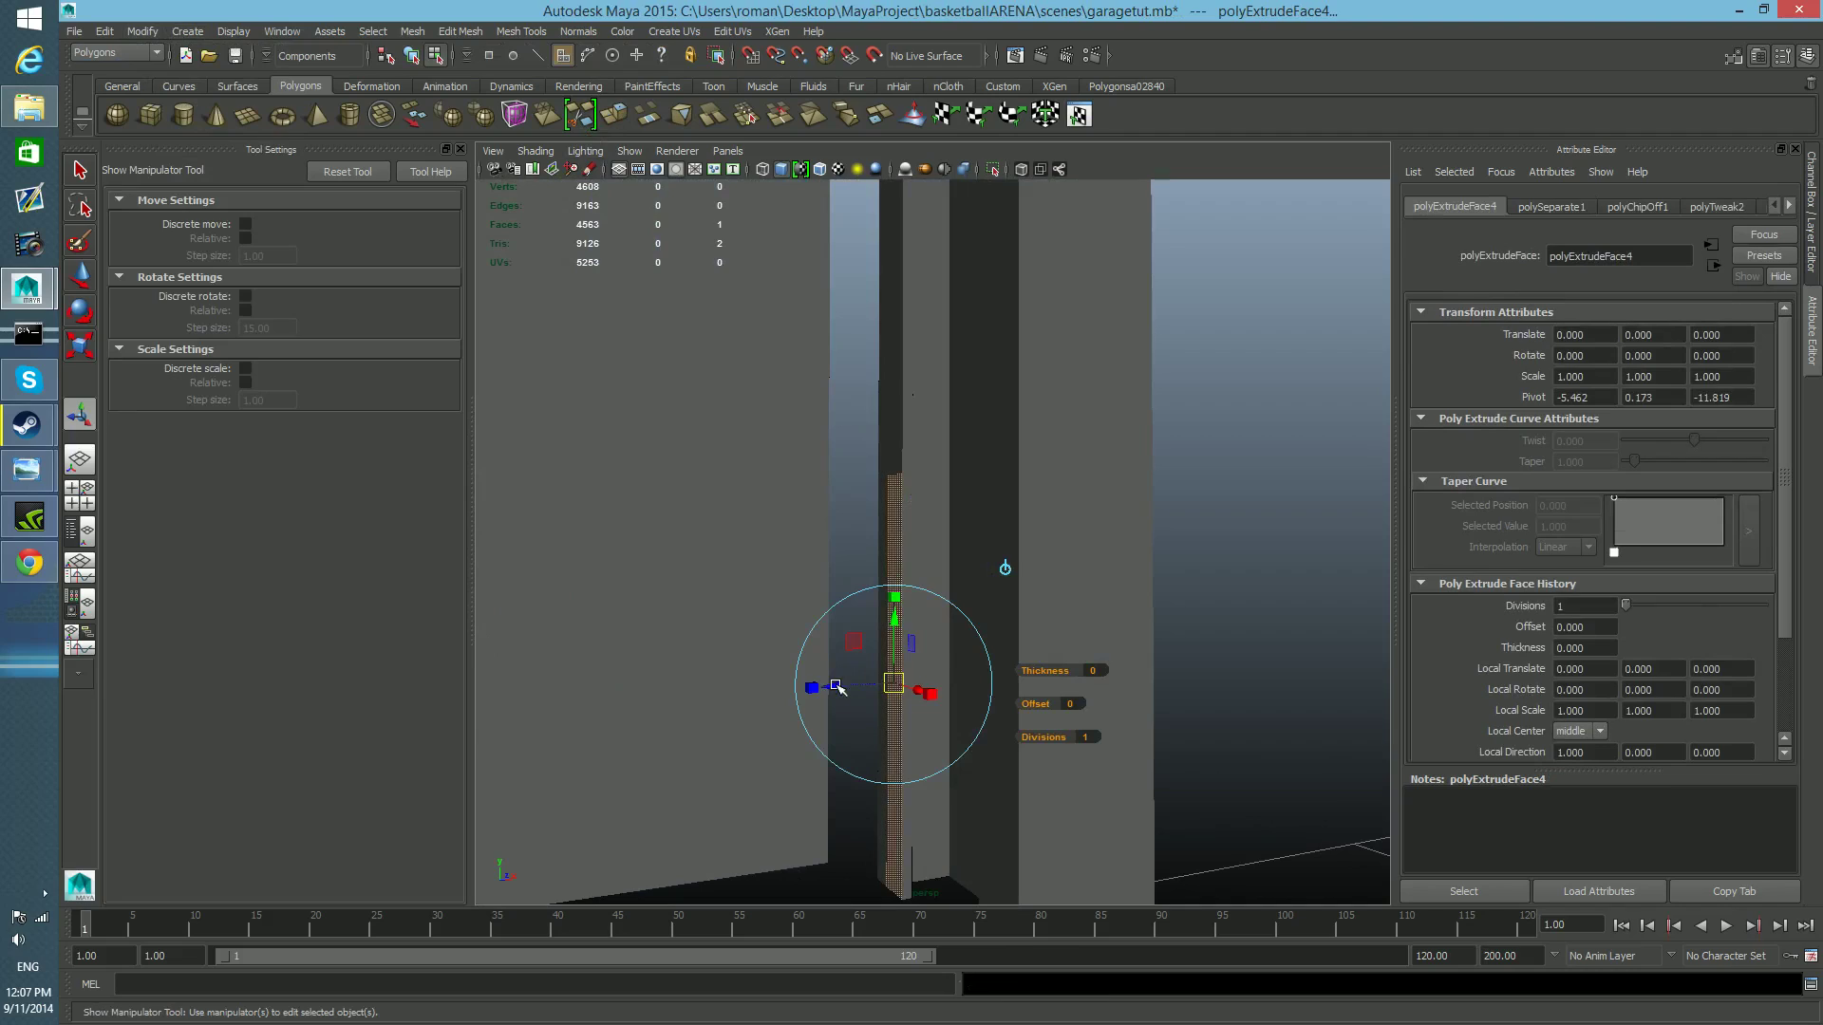
key(w)
drag(937, 680, 826, 712)
alt+middle_drag(826, 712, 878, 739)
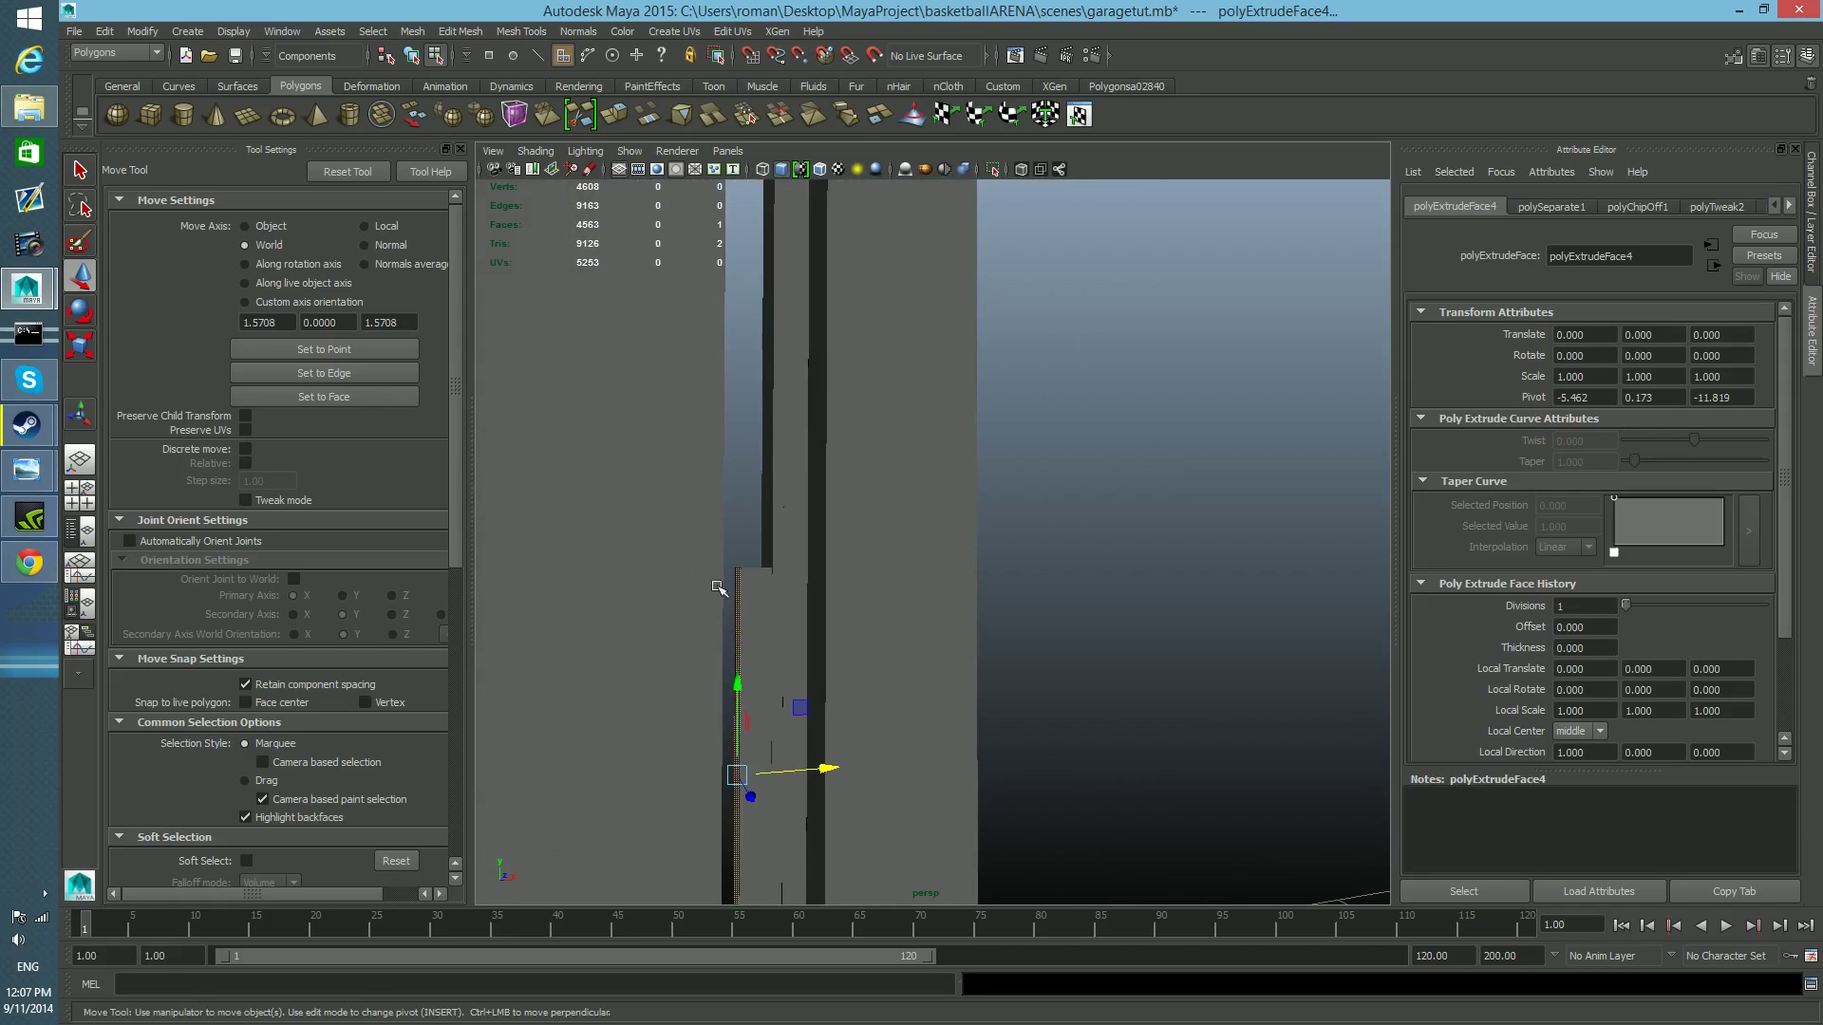
Examine where the small block sits between the rail and the door's edge in the perspective view.
key(space)
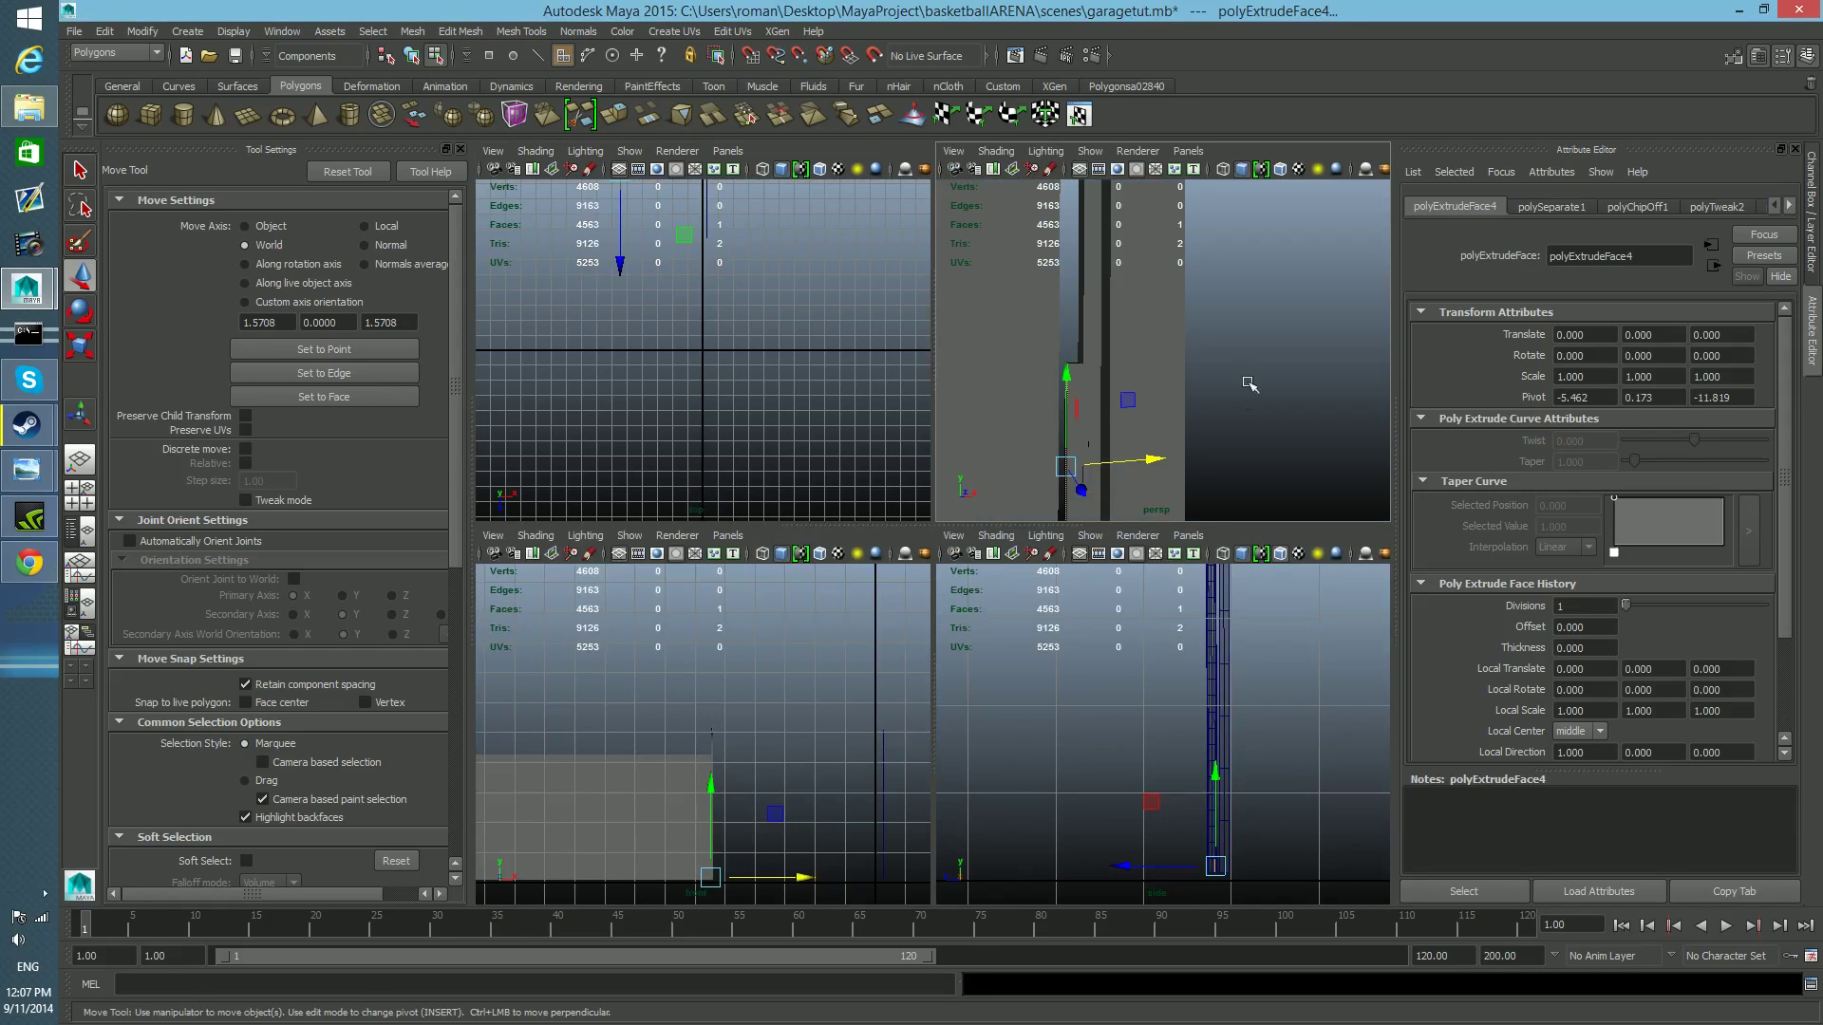
key(space)
alt+right_drag(1095, 516, 987, 570)
alt+drag(988, 570, 941, 576)
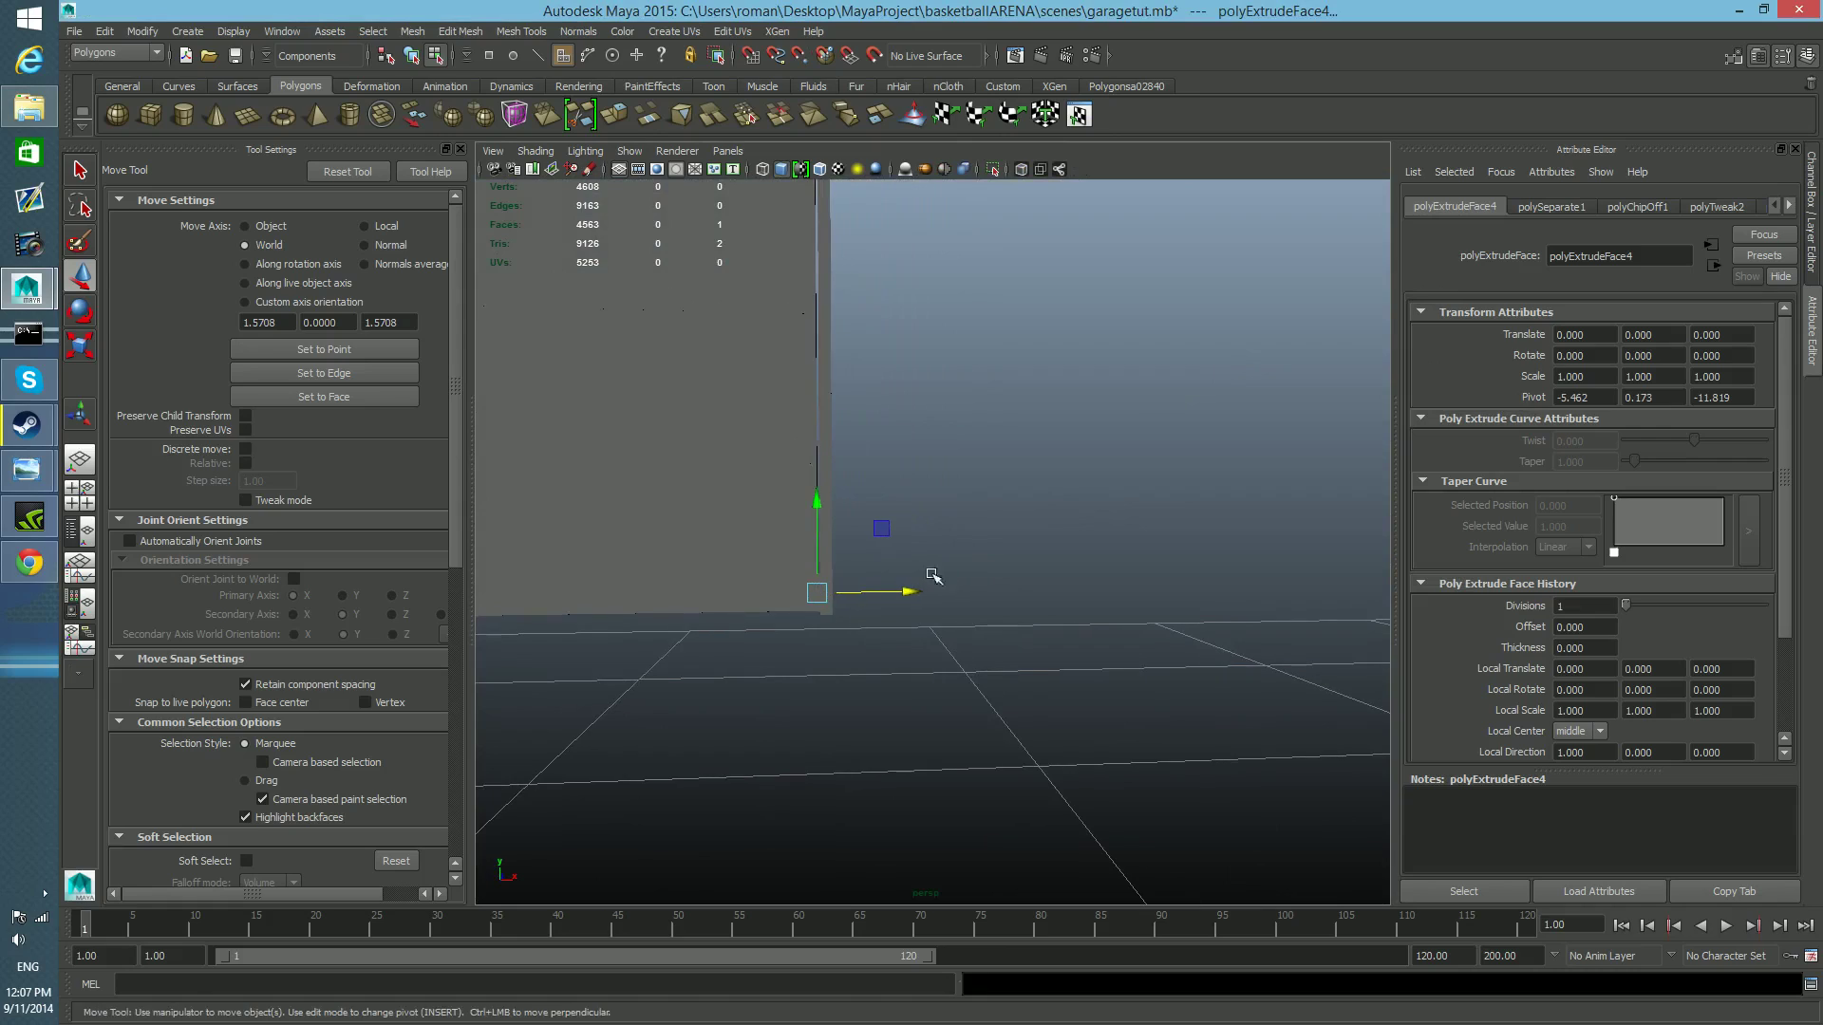
alt+middle_drag(942, 576, 992, 509)
alt+right_drag(993, 510, 1164, 642)
alt+middle_drag(806, 423, 888, 454)
alt+drag(926, 440, 822, 550)
Inspect the block's alignment with the rail and the door's edge up close in the top view.
key(space)
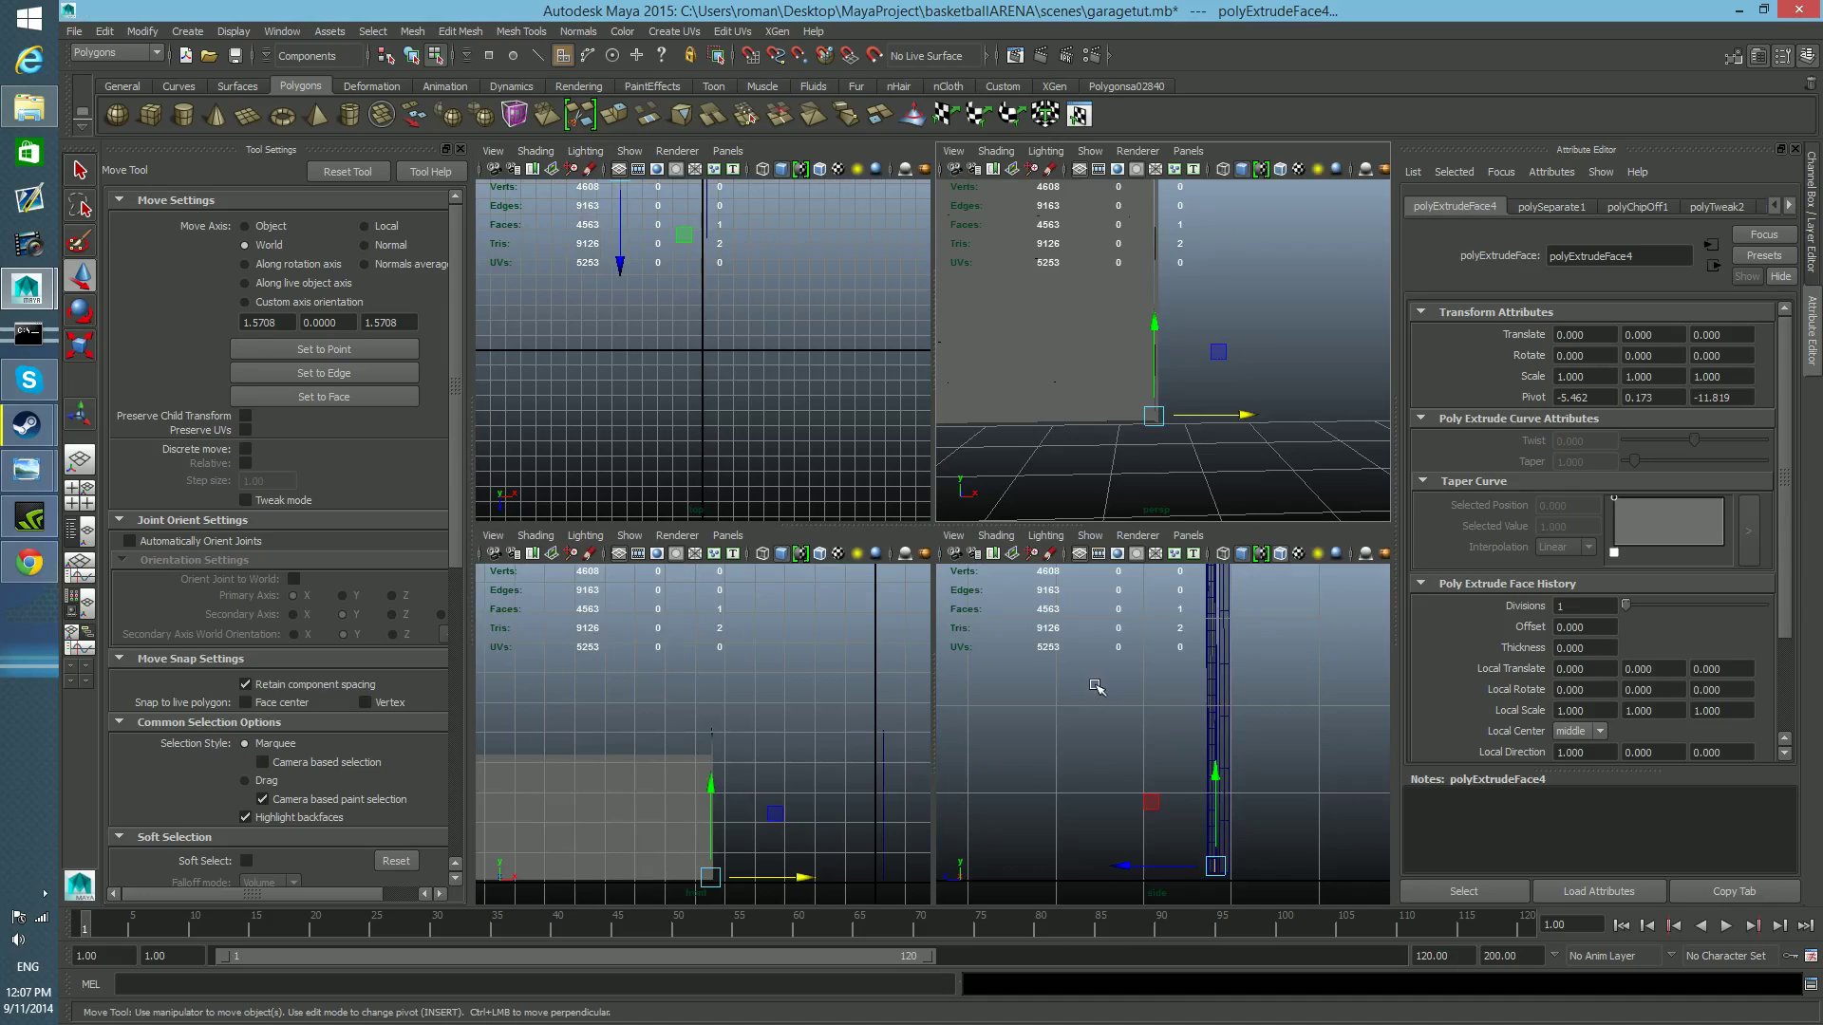
scroll(1164, 805, down, 4)
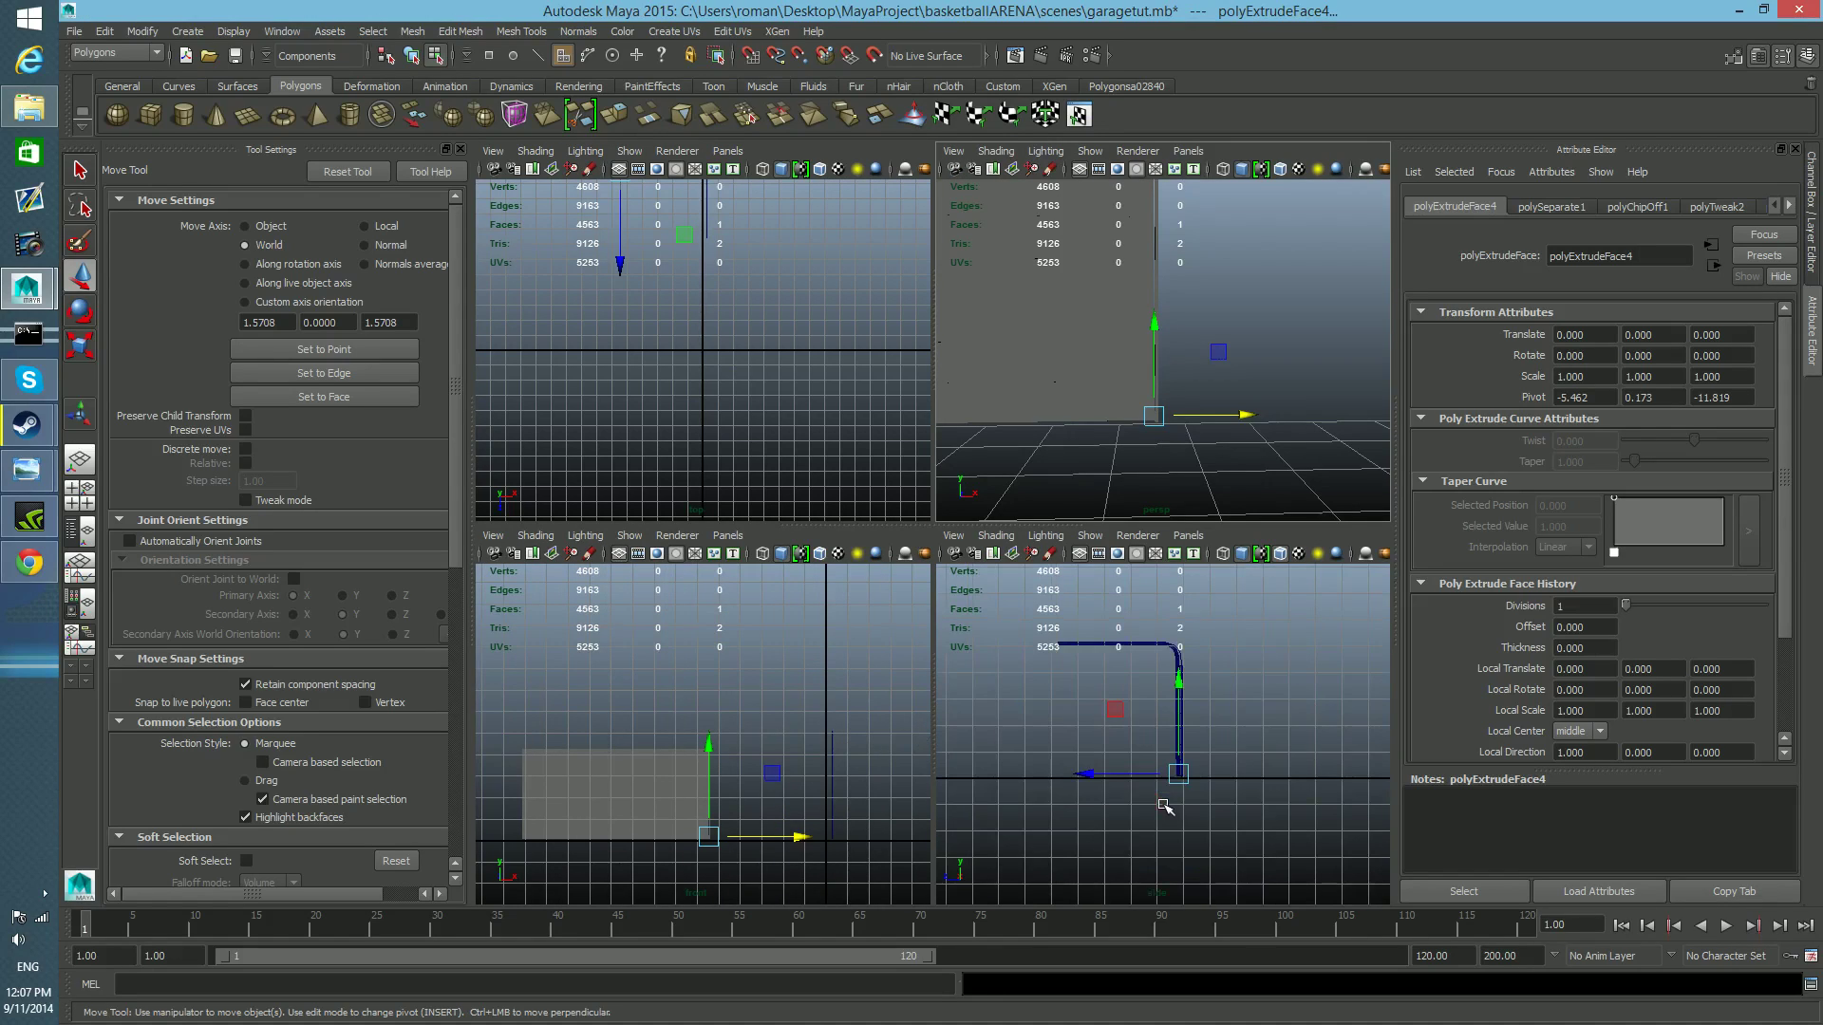
scroll(1164, 805, up, 2)
scroll(699, 392, down, 2)
alt+middle_drag(687, 349, 712, 447)
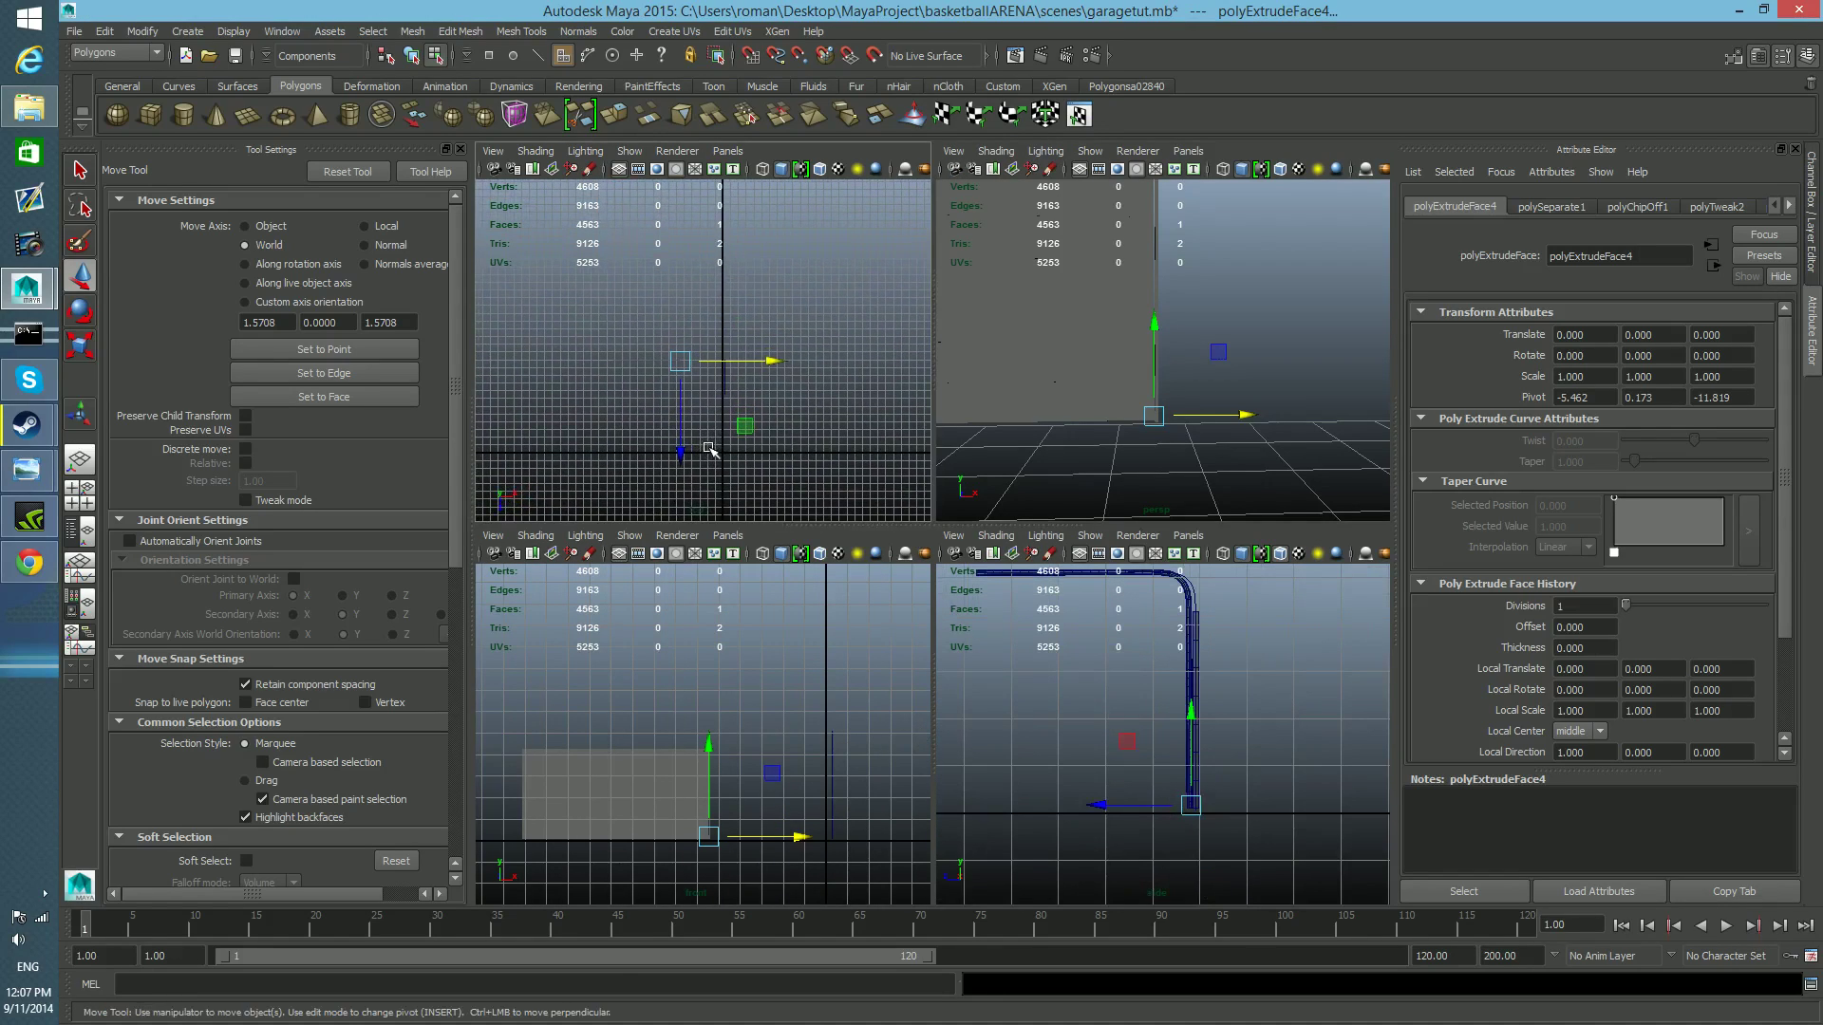
key(space)
scroll(761, 525, up, 6)
scroll(771, 549, up, 2)
alt+middle_drag(772, 541, 989, 354)
scroll(969, 431, up, 3)
alt+middle_drag(742, 414, 912, 403)
scroll(909, 402, up, 5)
alt+middle_drag(835, 313, 904, 567)
scroll(883, 406, up, 5)
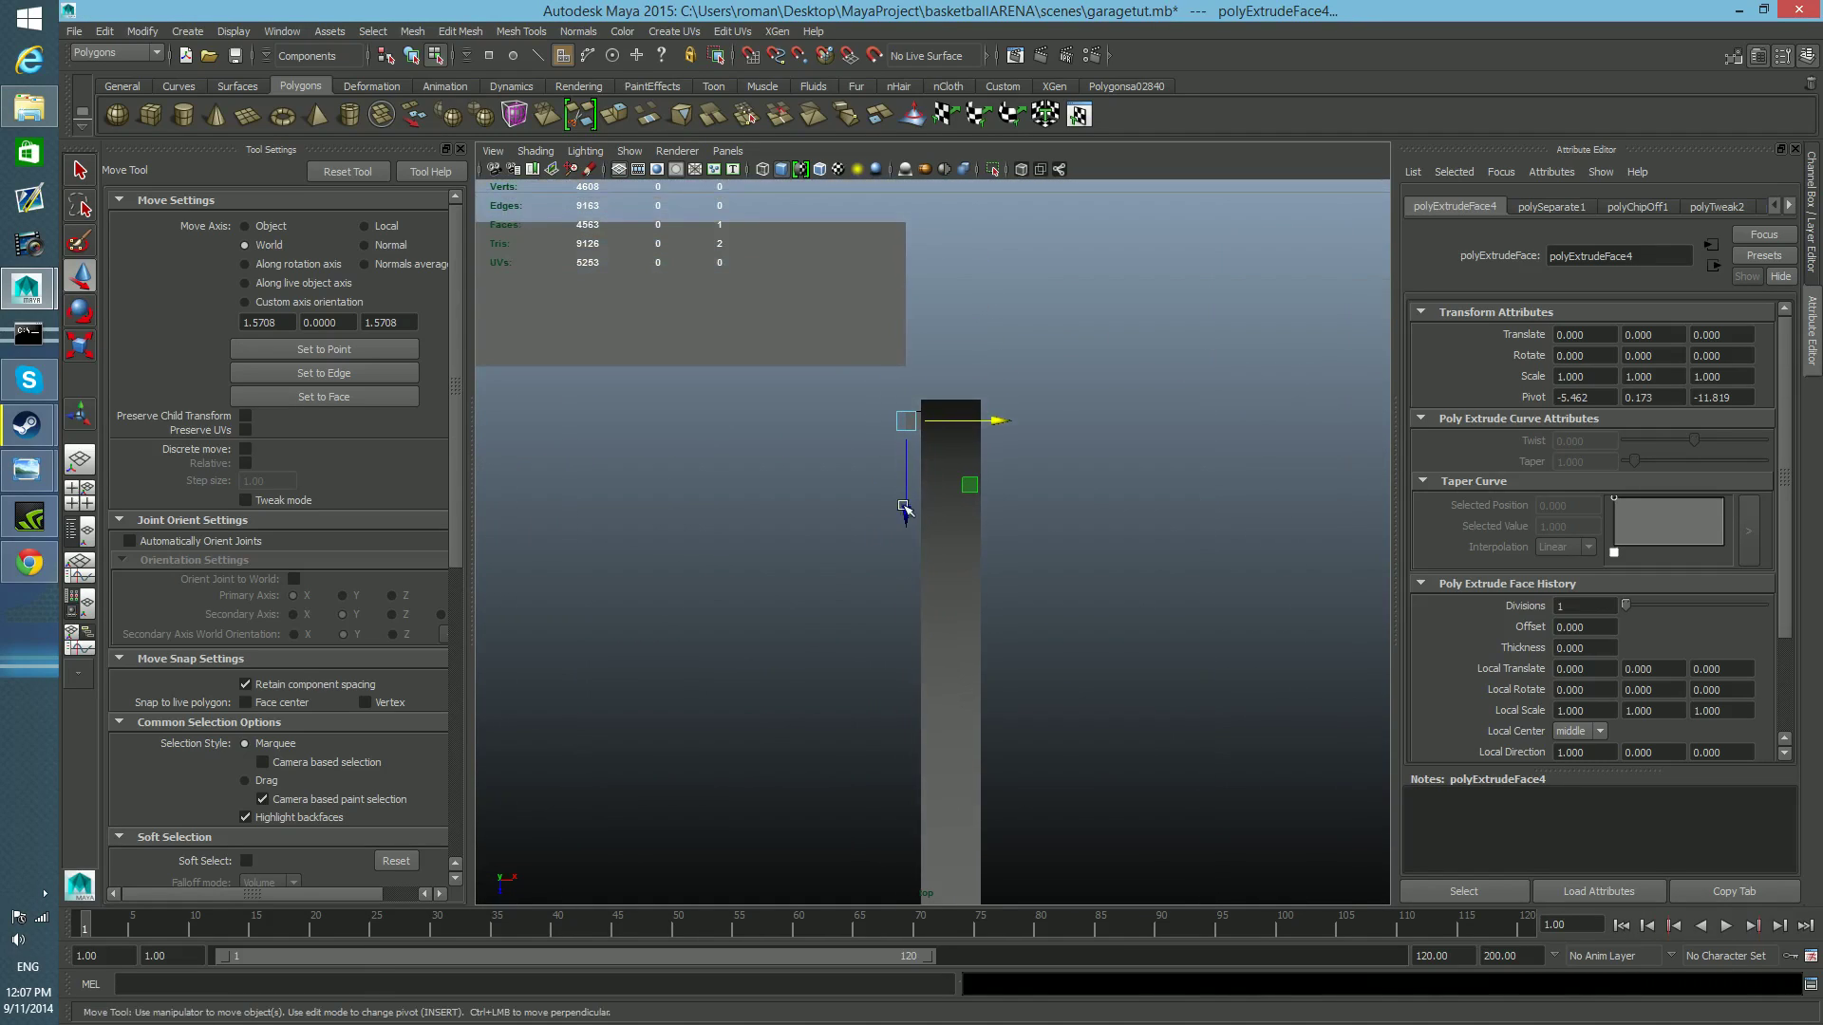
scroll(909, 418, up, 3)
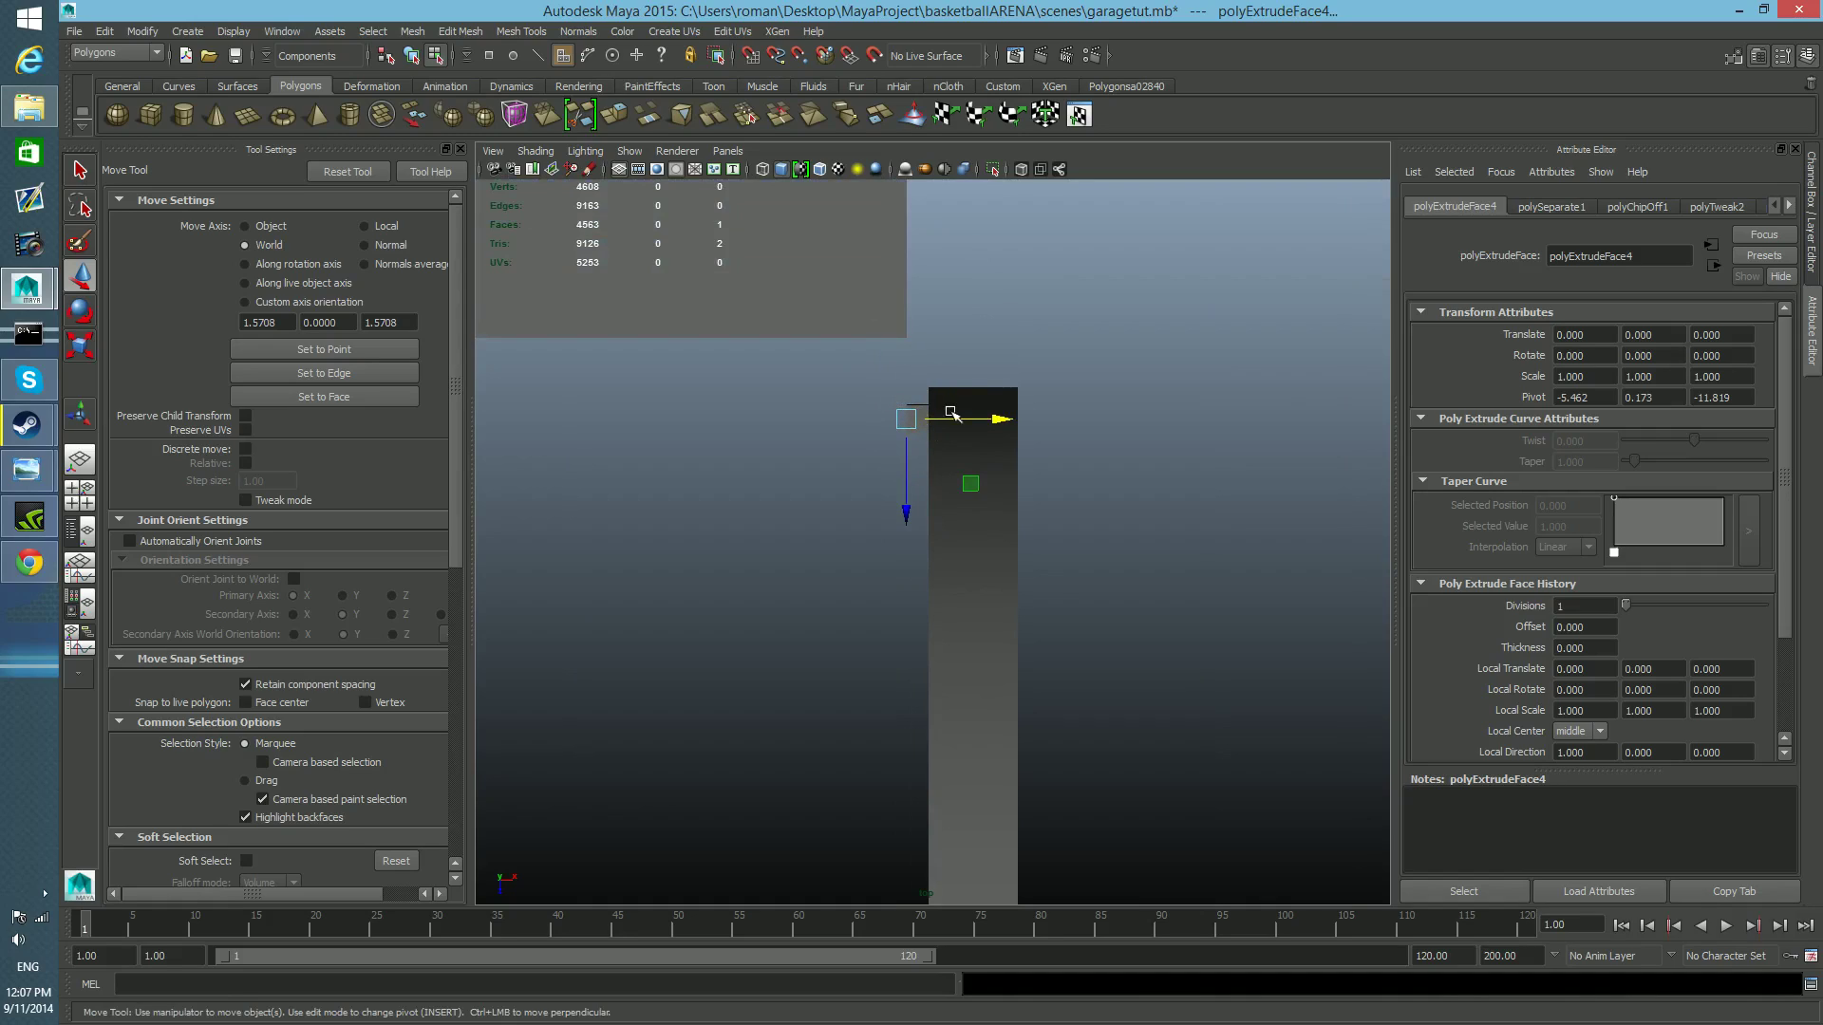
Select the small block as an object and move it along X to the opposite side of the garage door.
key(F8)
click(917, 415)
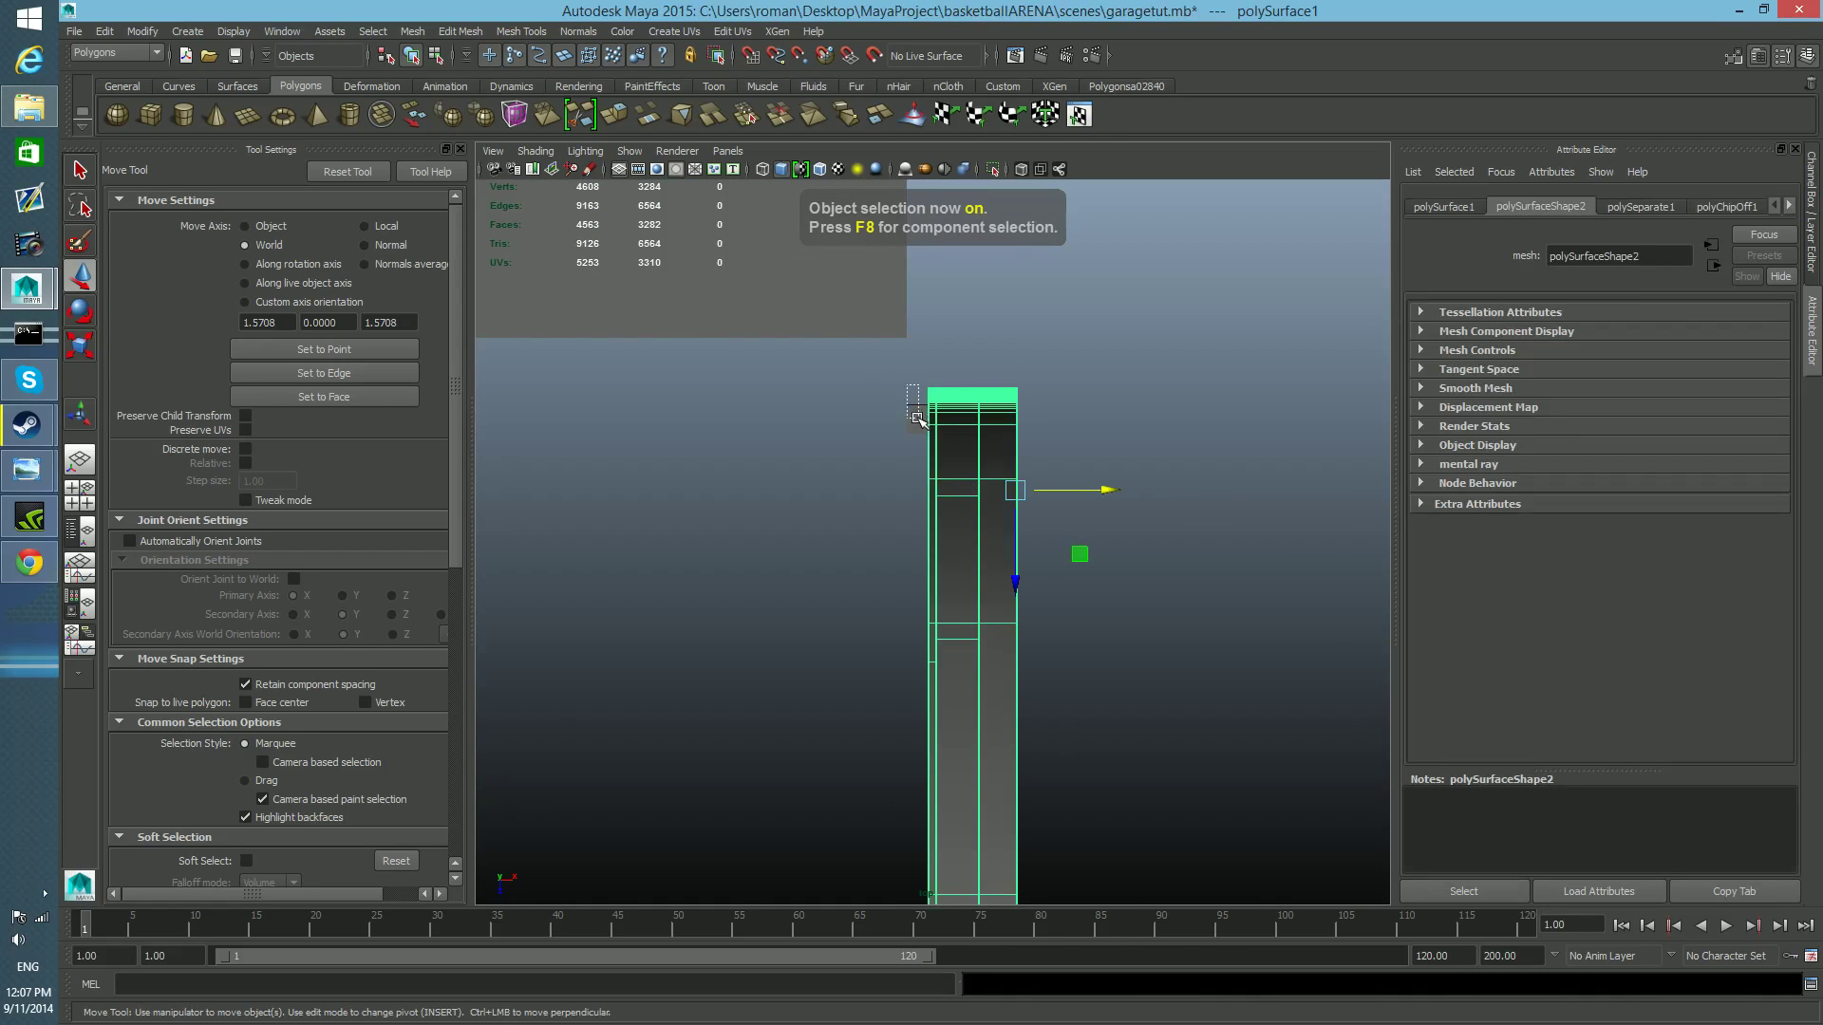
drag(917, 418, 921, 427)
alt+middle_drag(906, 491, 1213, 509)
alt+right_drag(1213, 509, 1035, 527)
alt+middle_drag(1035, 529, 1291, 469)
alt+right_drag(1292, 470, 1118, 508)
alt+middle_drag(1121, 509, 1274, 504)
drag(1277, 504, 724, 529)
alt+middle_drag(724, 528, 1082, 470)
Snap the block along X to the door's far side edge in the top view.
key(space)
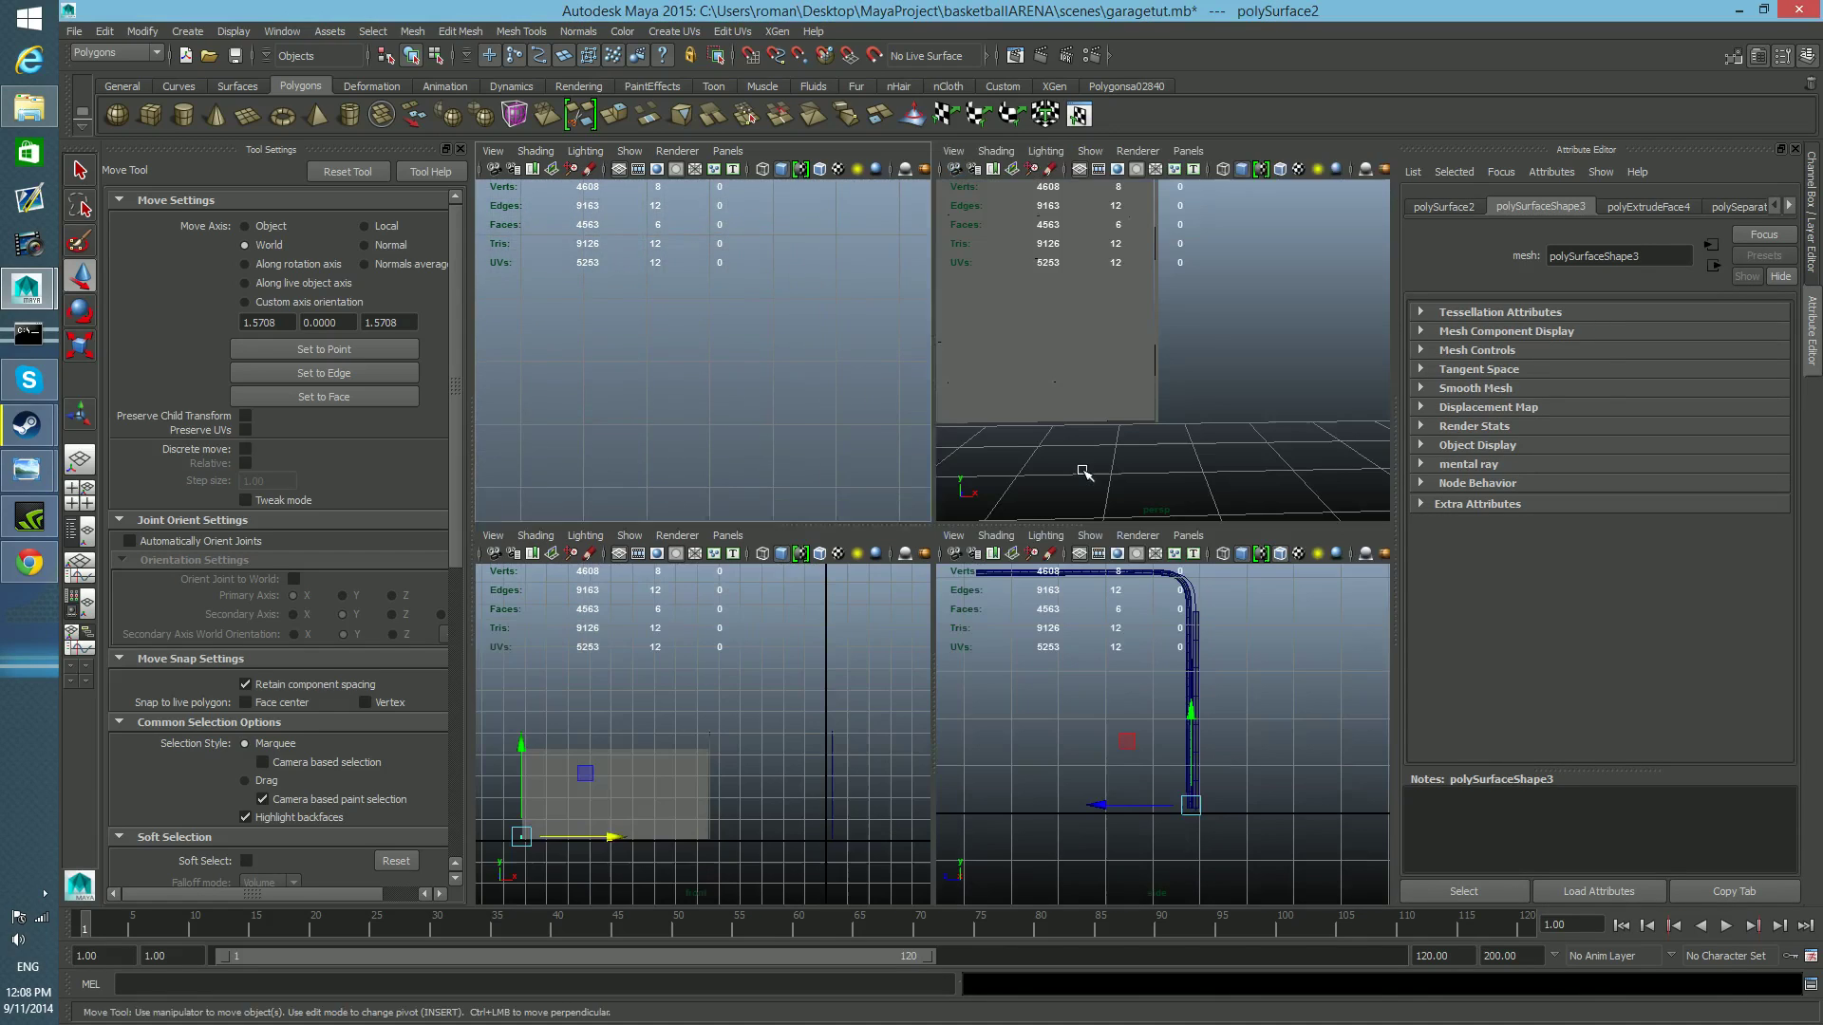
key(space)
scroll(908, 542, up, 3)
alt+middle_drag(965, 427, 922, 623)
scroll(921, 622, up, 9)
alt+middle_drag(904, 371, 943, 627)
scroll(938, 507, up, 5)
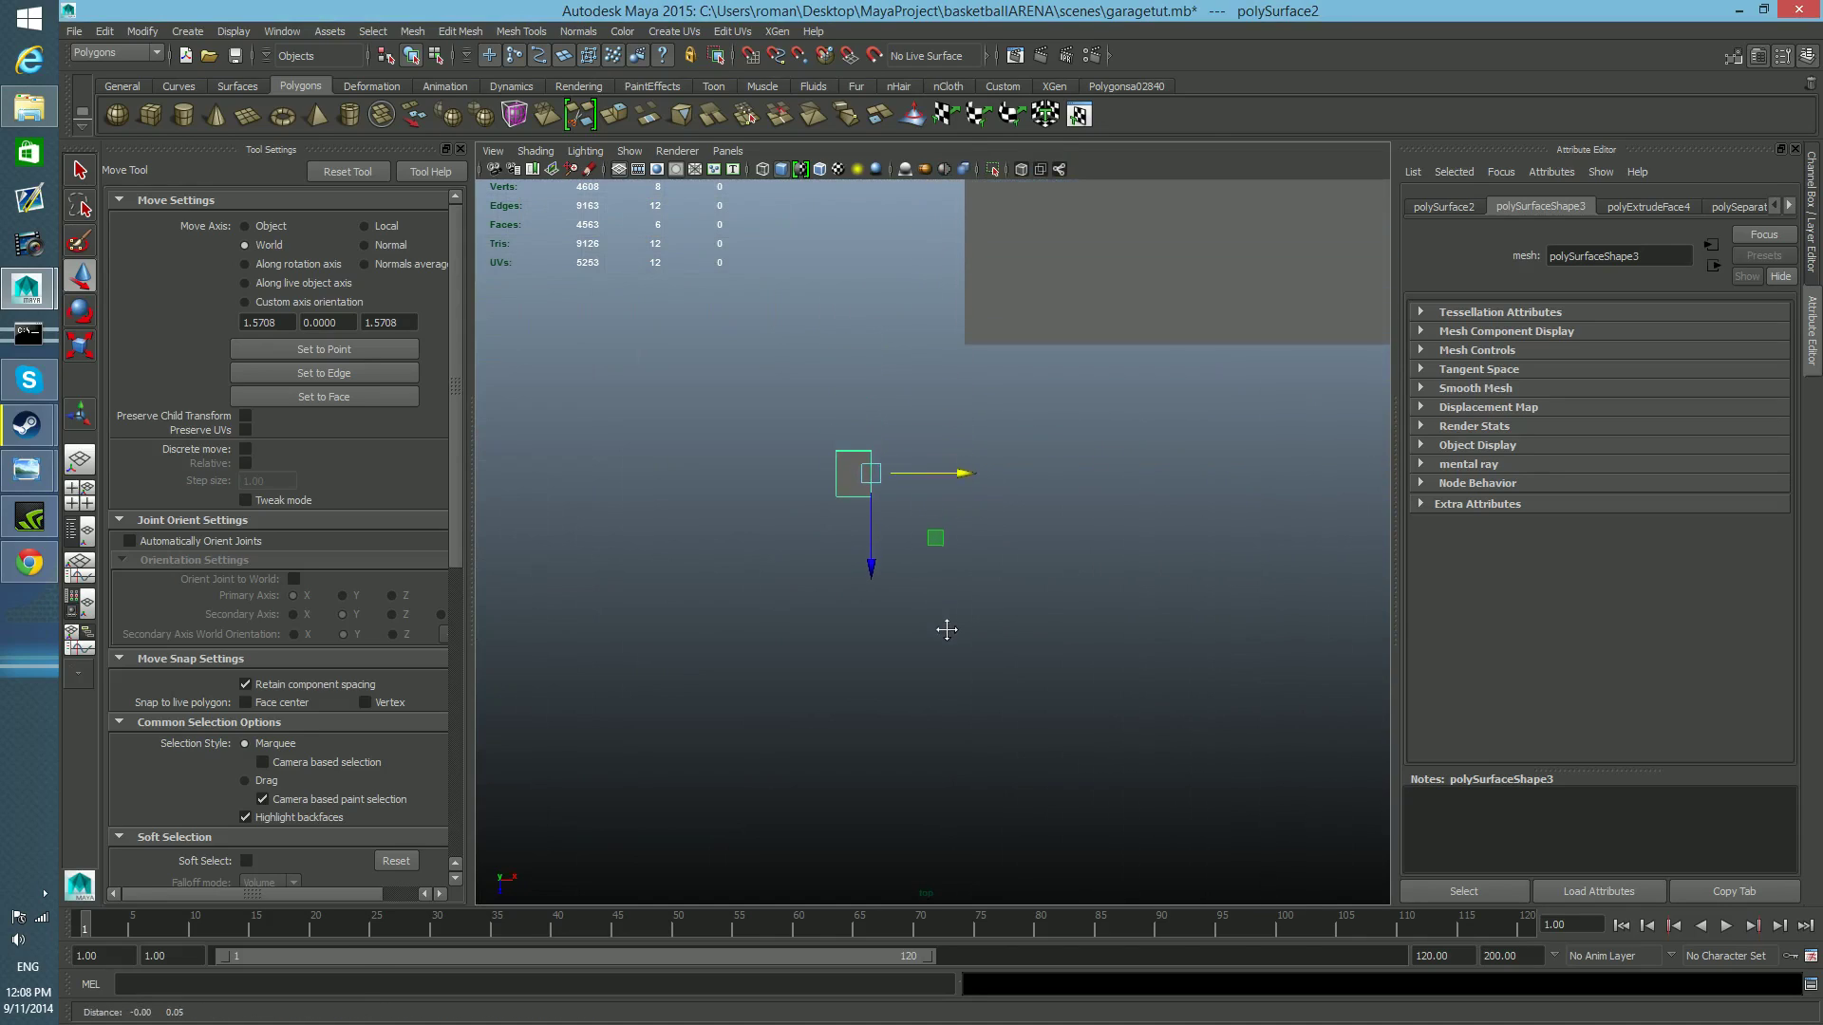
key(v)
drag(965, 478, 978, 470)
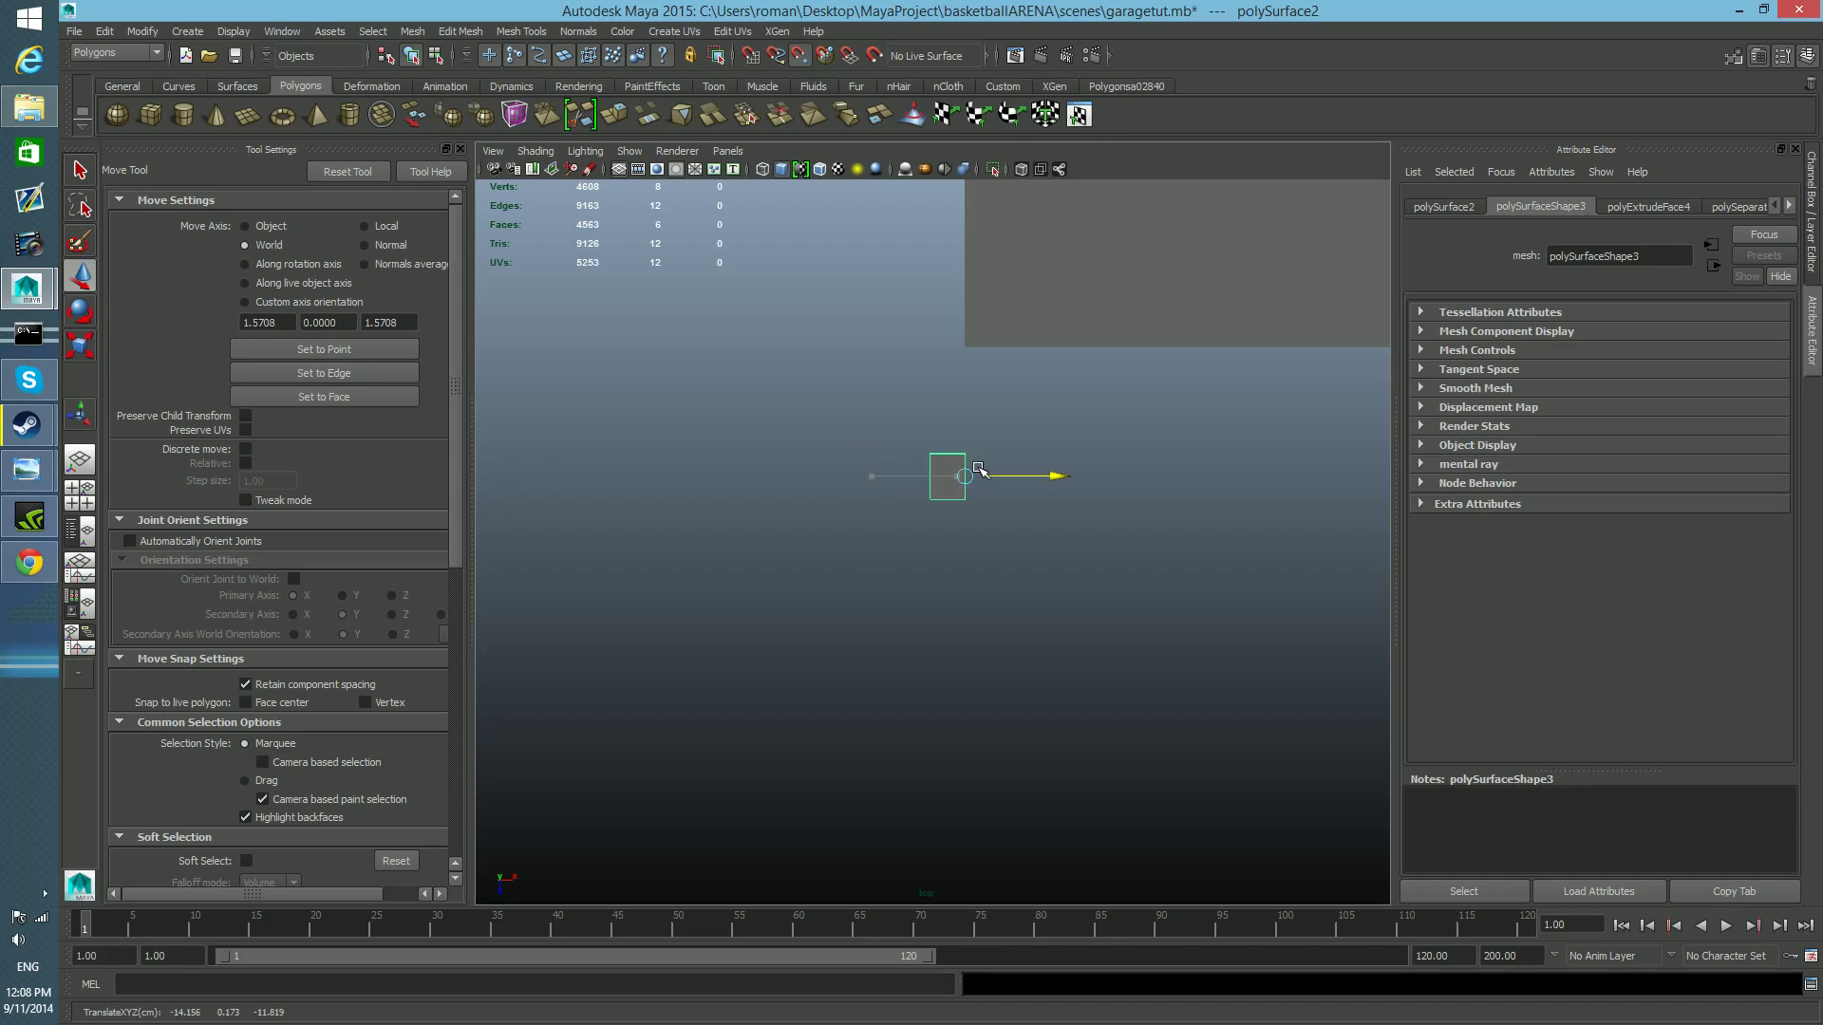
Snap the small block along Z to the door's inner edge in the top view and frame it.
drag(964, 570, 964, 550)
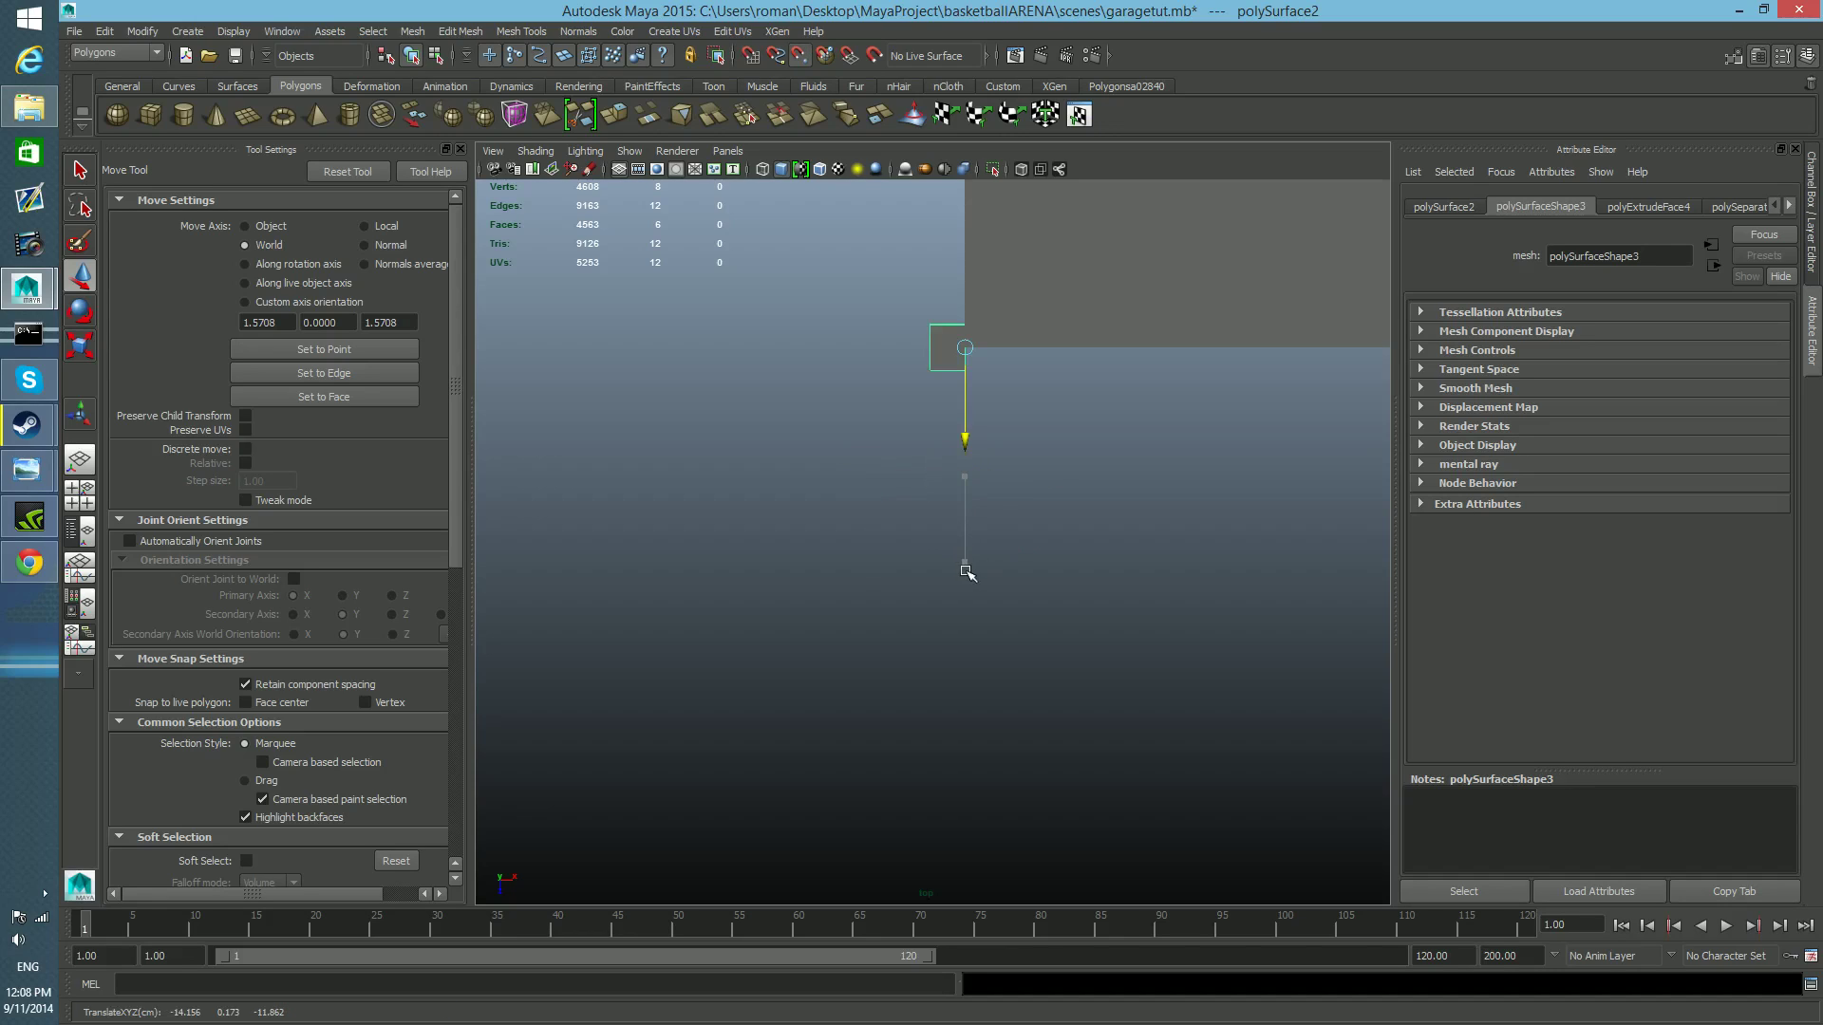
key(f)
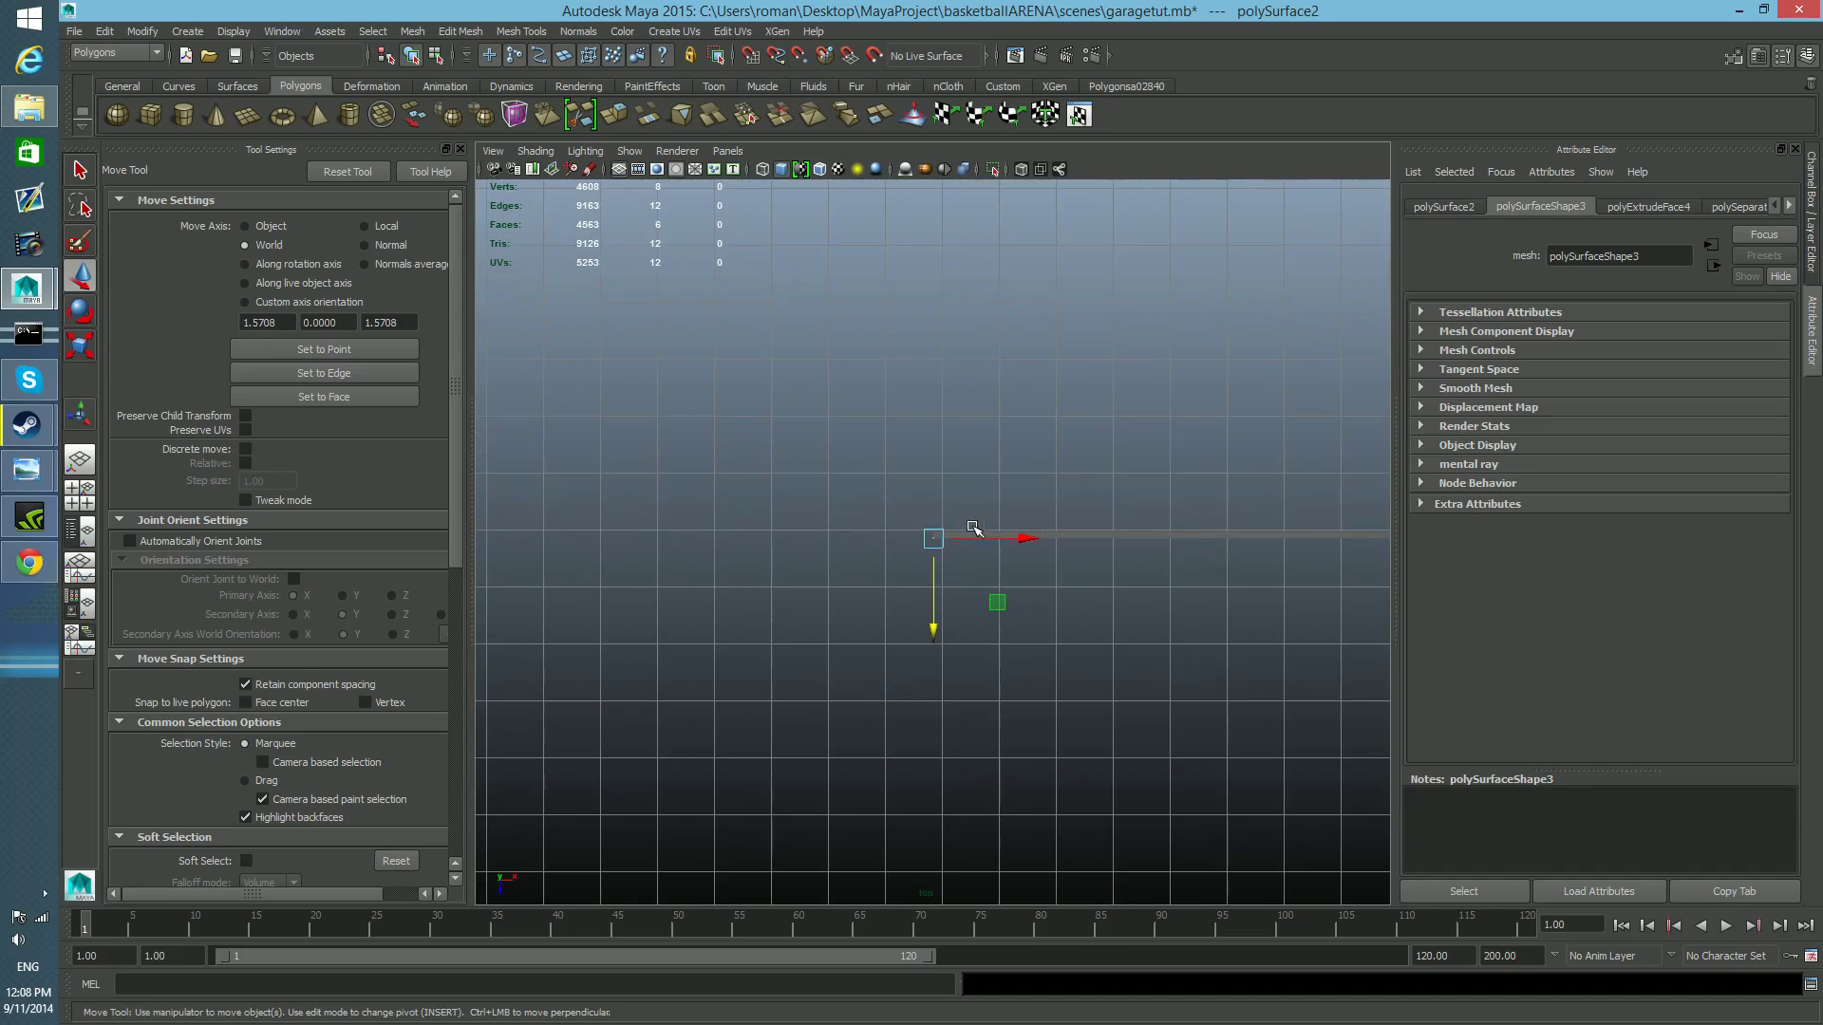
Duplicate the guide rail and move the copy along X to the opposite side of the garage door.
scroll(1143, 561, up, 3)
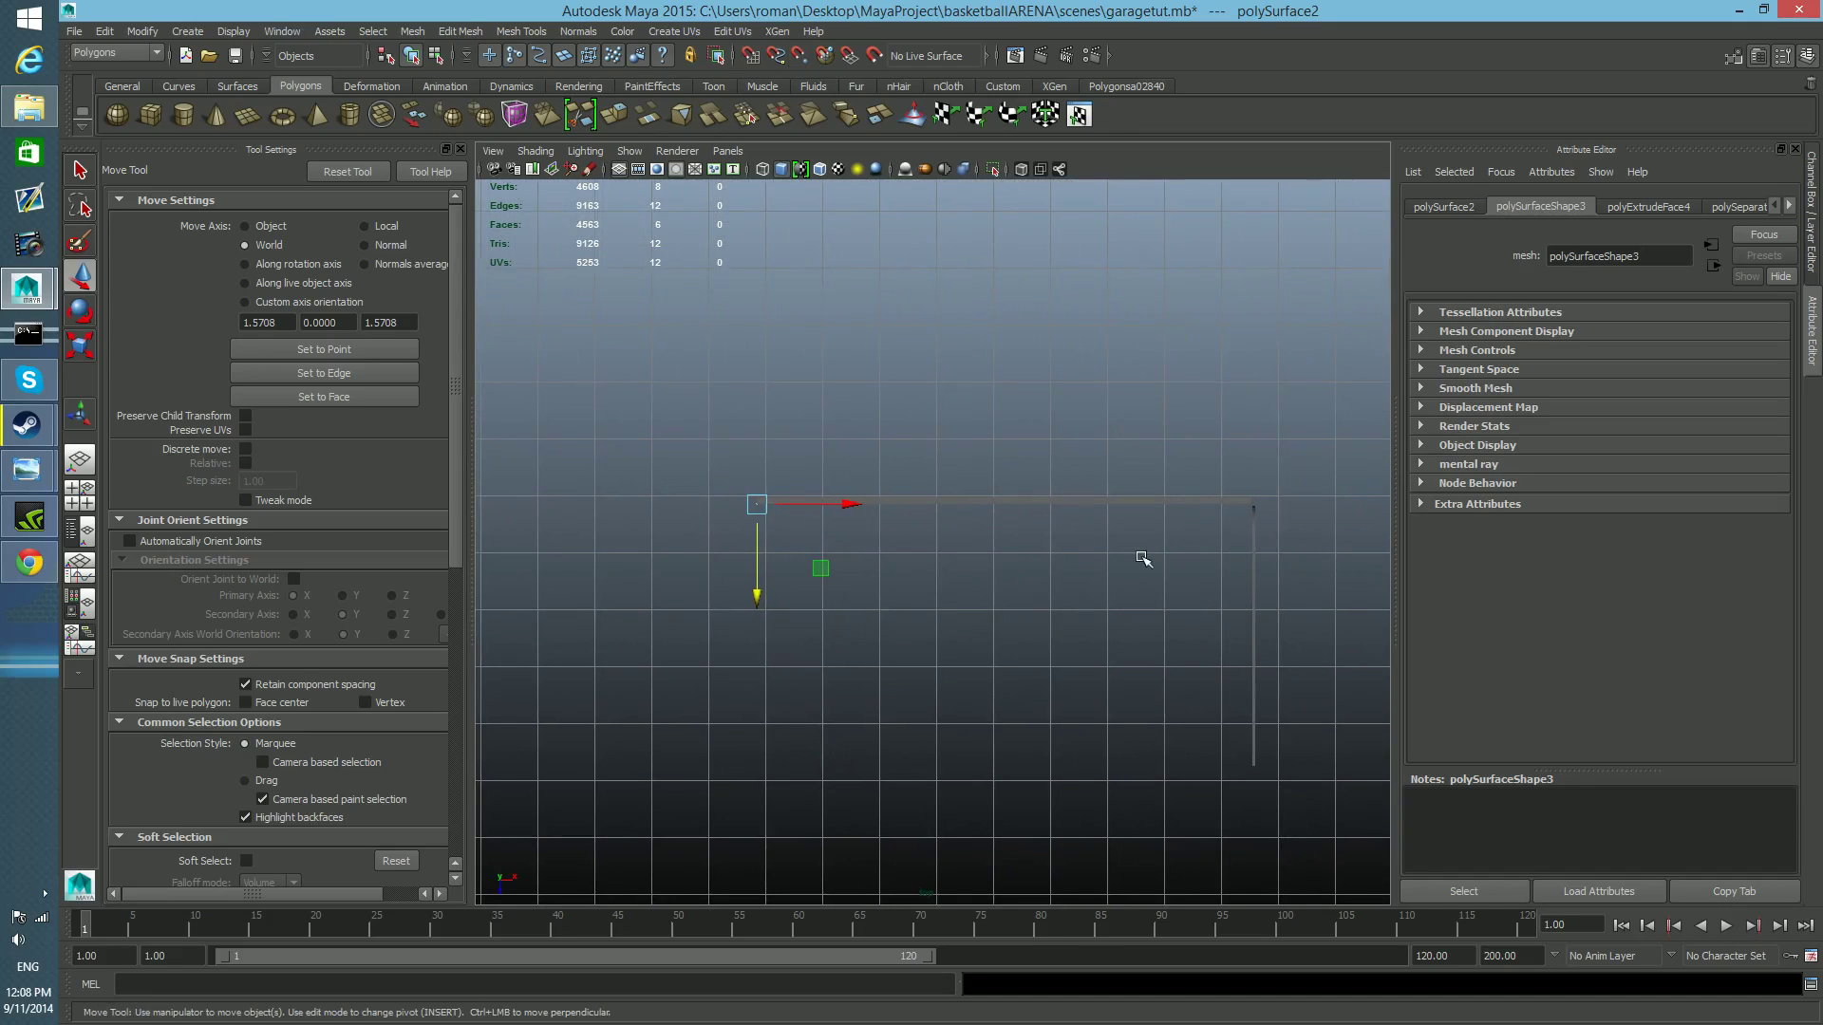
click(1253, 541)
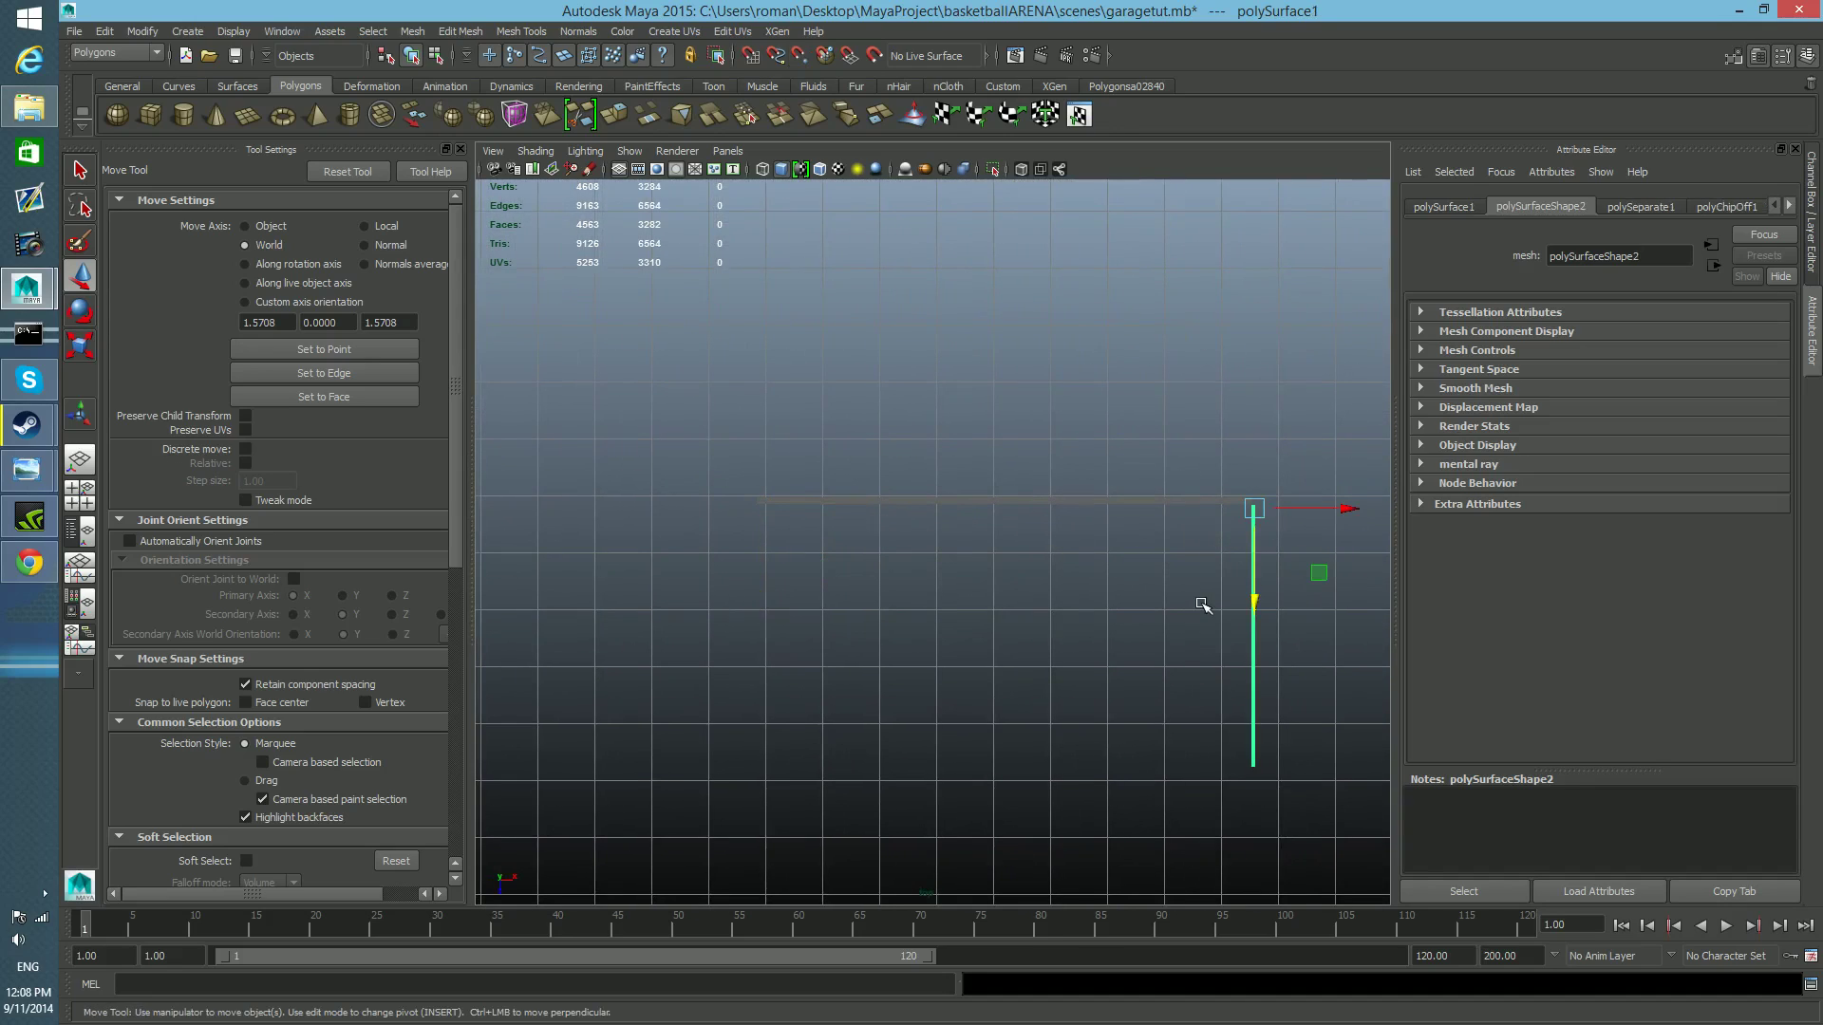
key(ctrl+d)
drag(1349, 498, 826, 501)
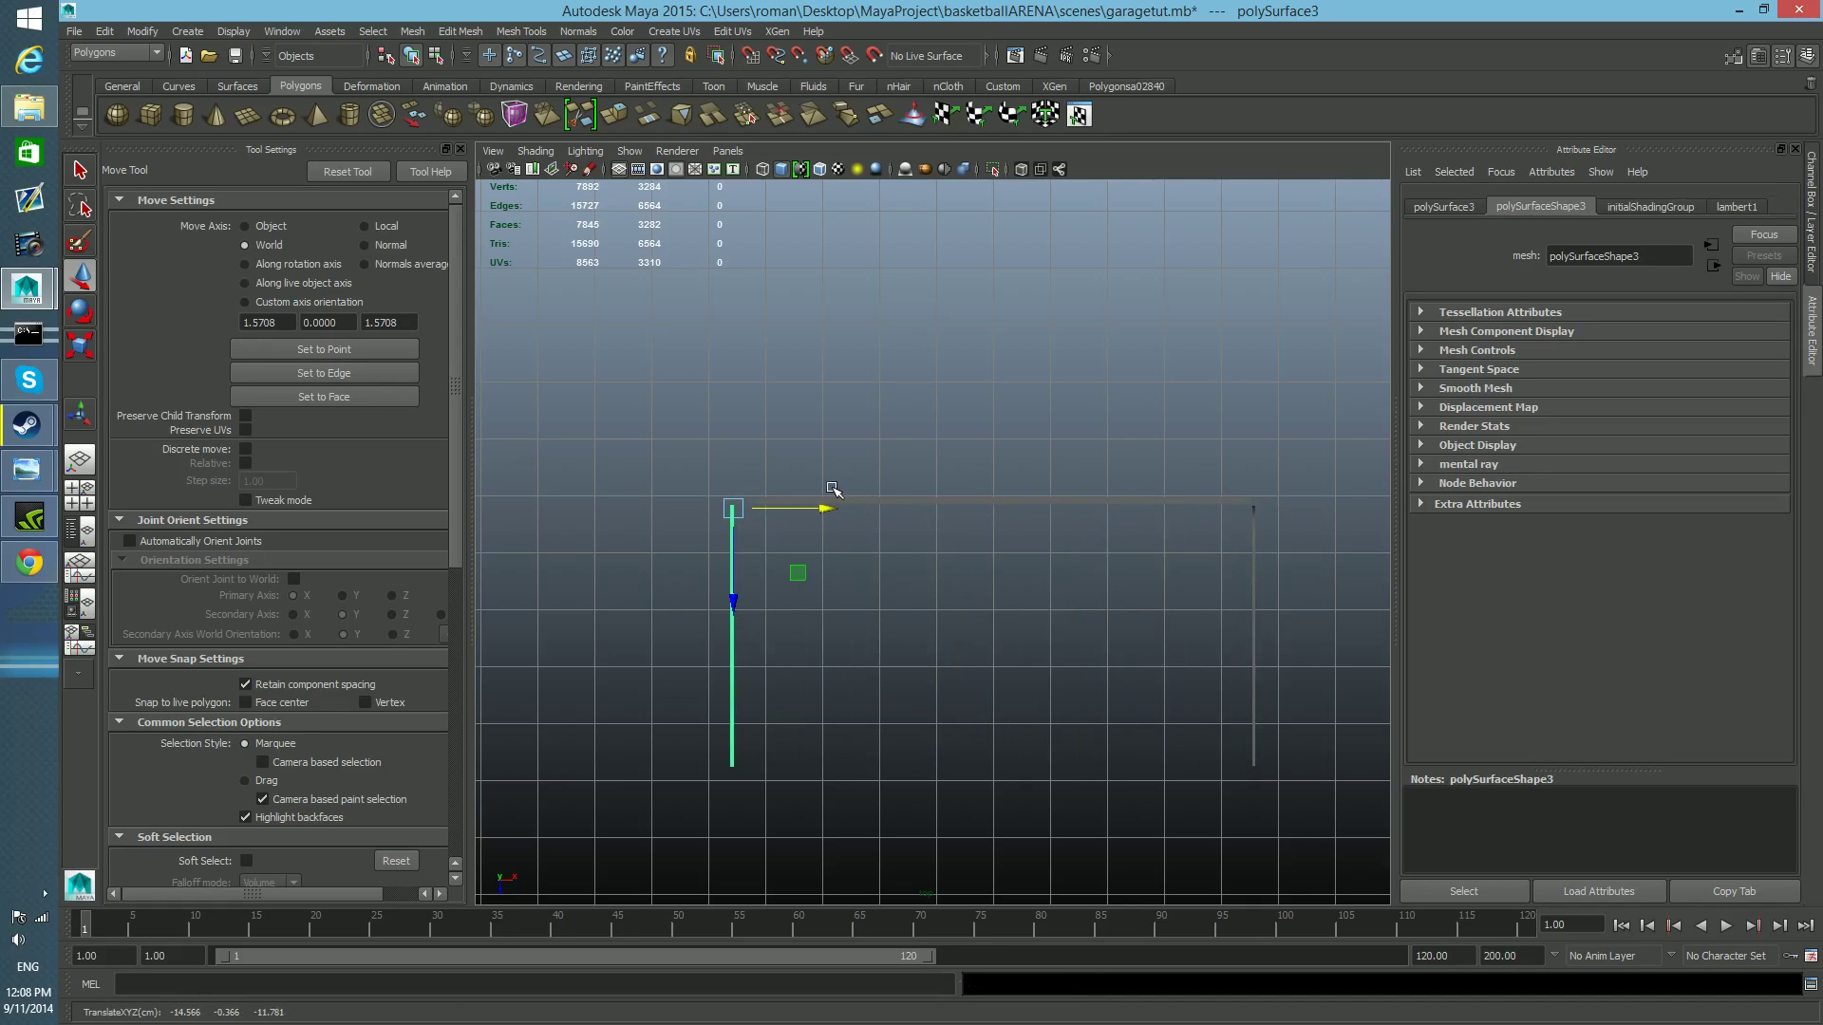
Examine the duplicated rail and its orientation beside the door in the perspective view, and show its transform channels.
key(space)
key(space)
scroll(1134, 474, down, 5)
alt+drag(1009, 497, 848, 557)
alt+right_drag(848, 557, 1099, 562)
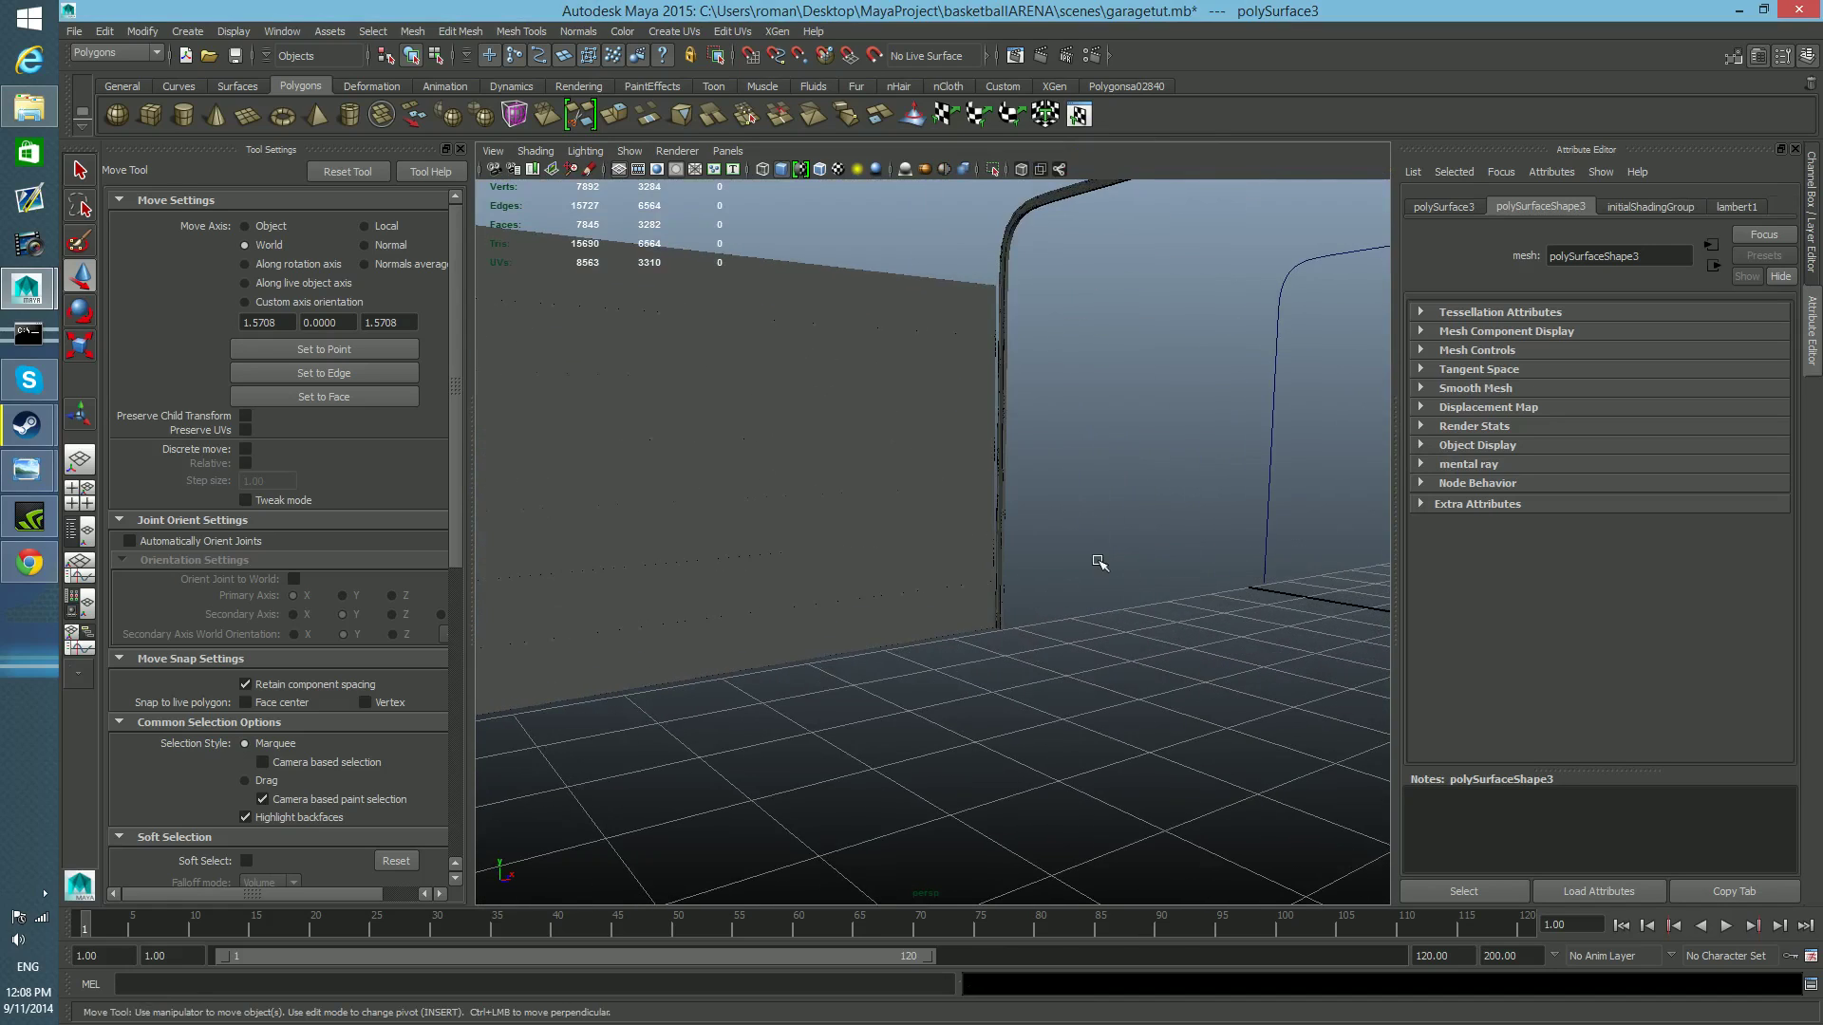
alt+middle_drag(1099, 561, 899, 740)
alt+right_drag(899, 740, 1034, 757)
alt+middle_drag(1034, 757, 1038, 782)
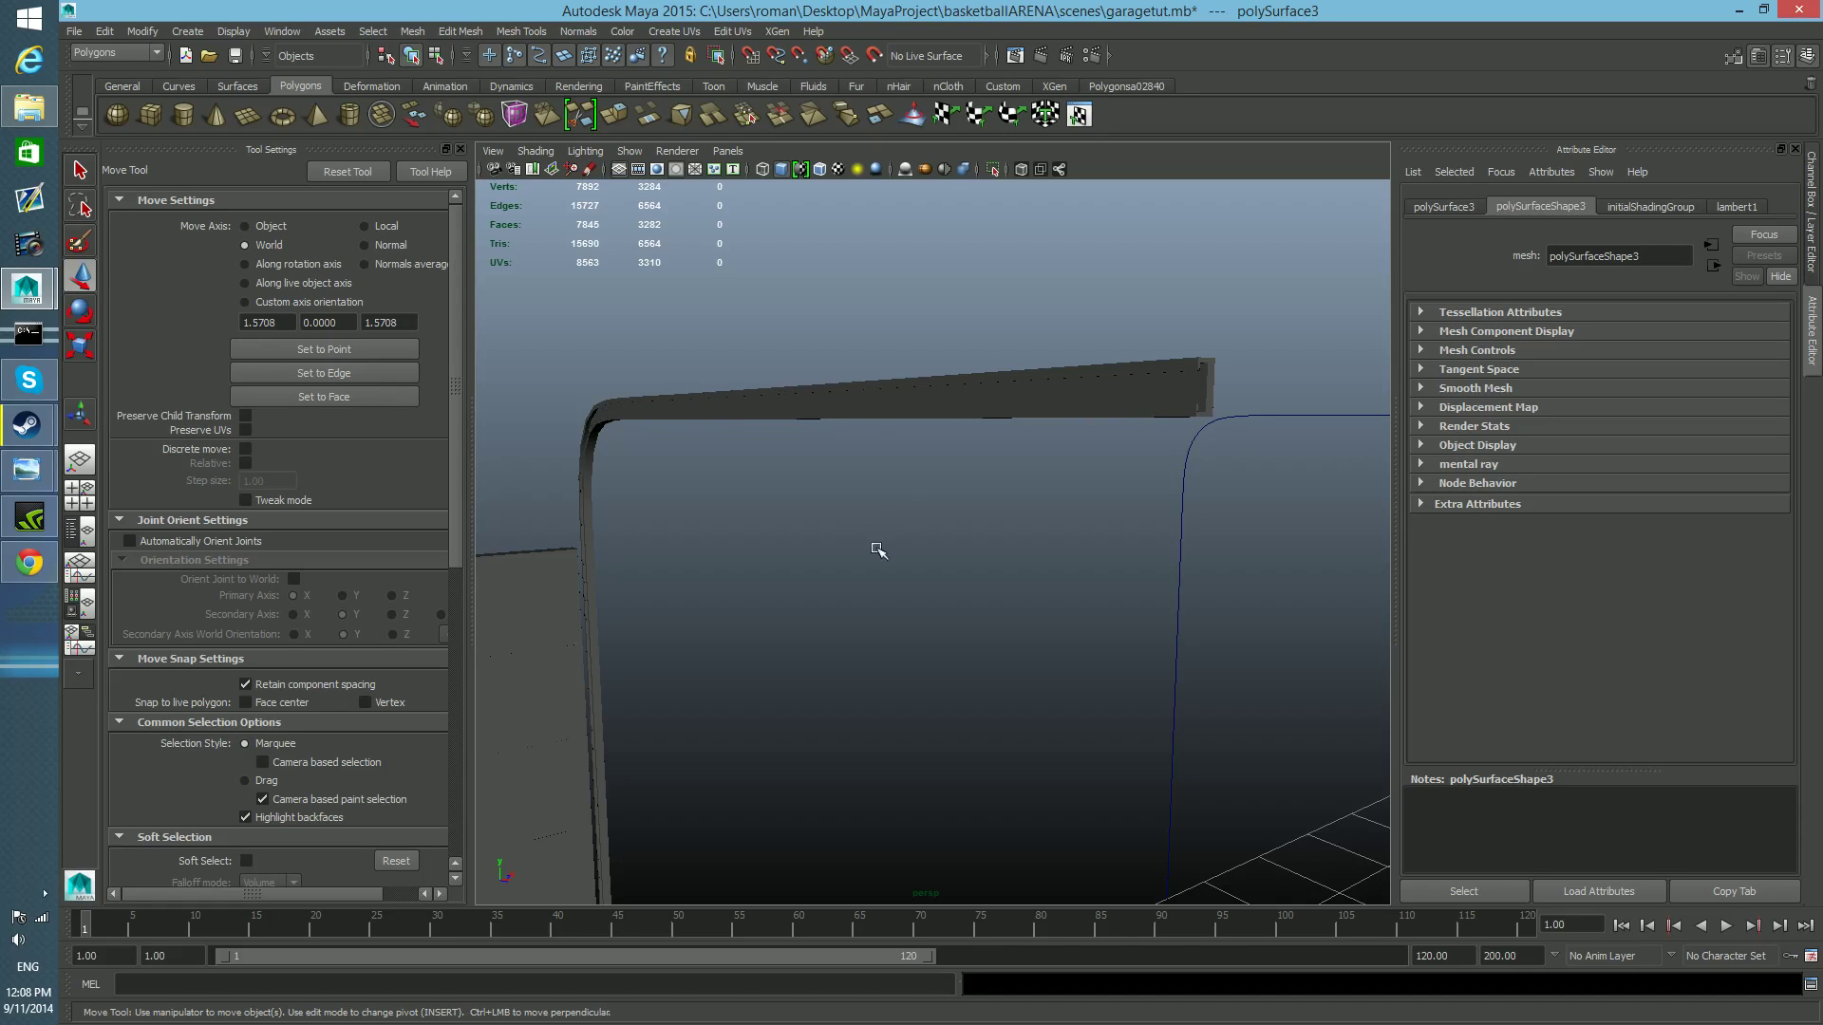
scroll(878, 550, down, 5)
alt+middle_drag(976, 618, 1177, 553)
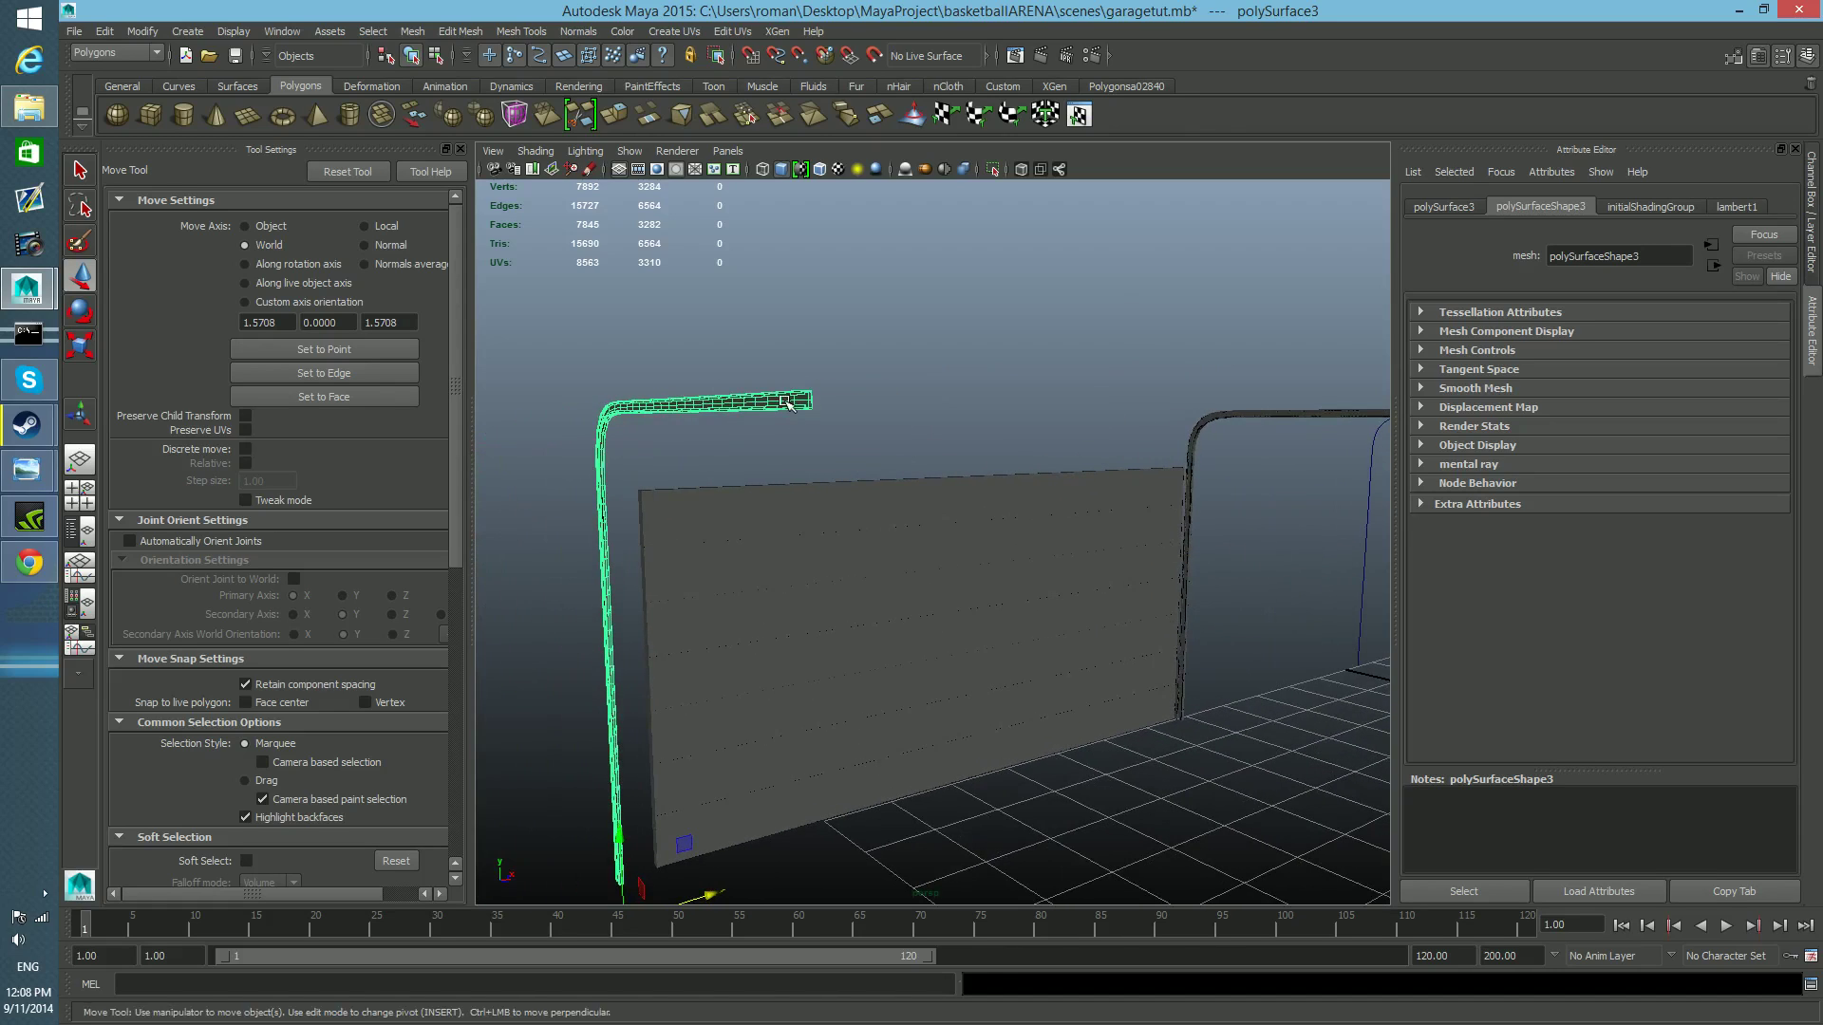
alt+middle_drag(803, 442, 852, 397)
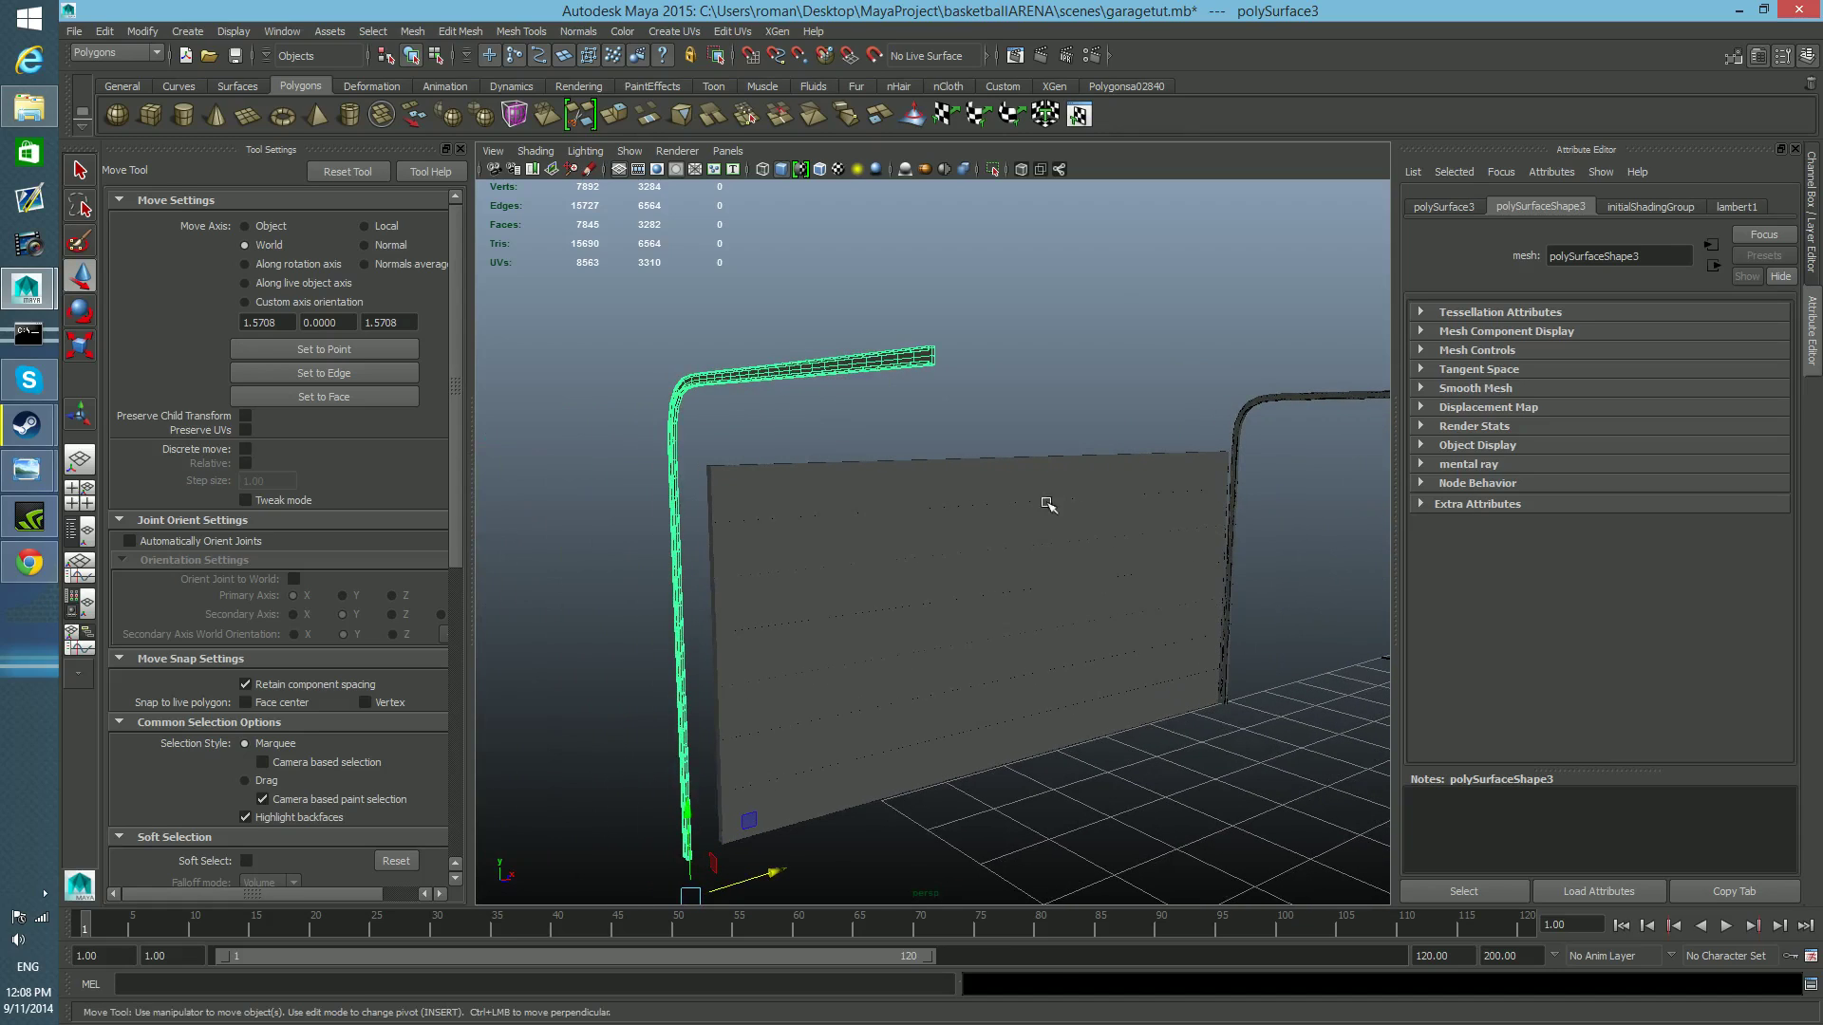
scroll(1030, 504, down, 2)
scroll(1028, 517, down, 2)
alt+drag(1029, 514, 978, 522)
click(1809, 218)
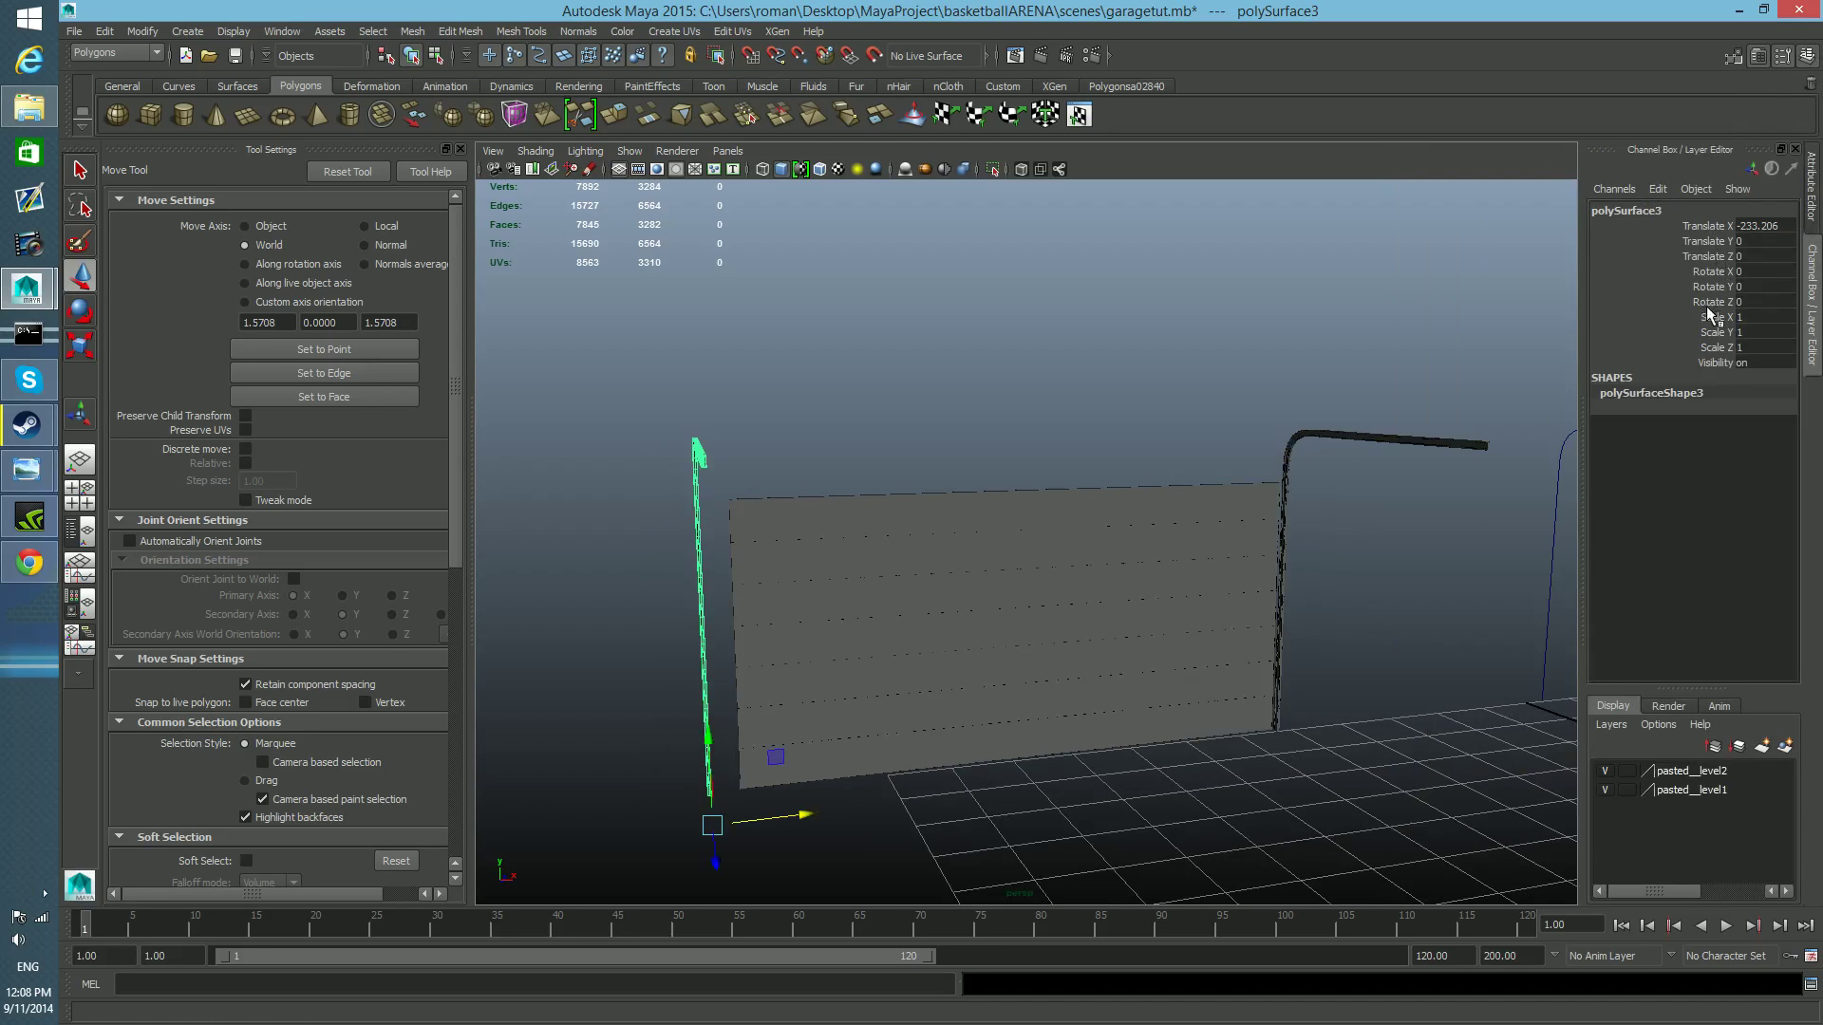
alt+drag(884, 486, 918, 506)
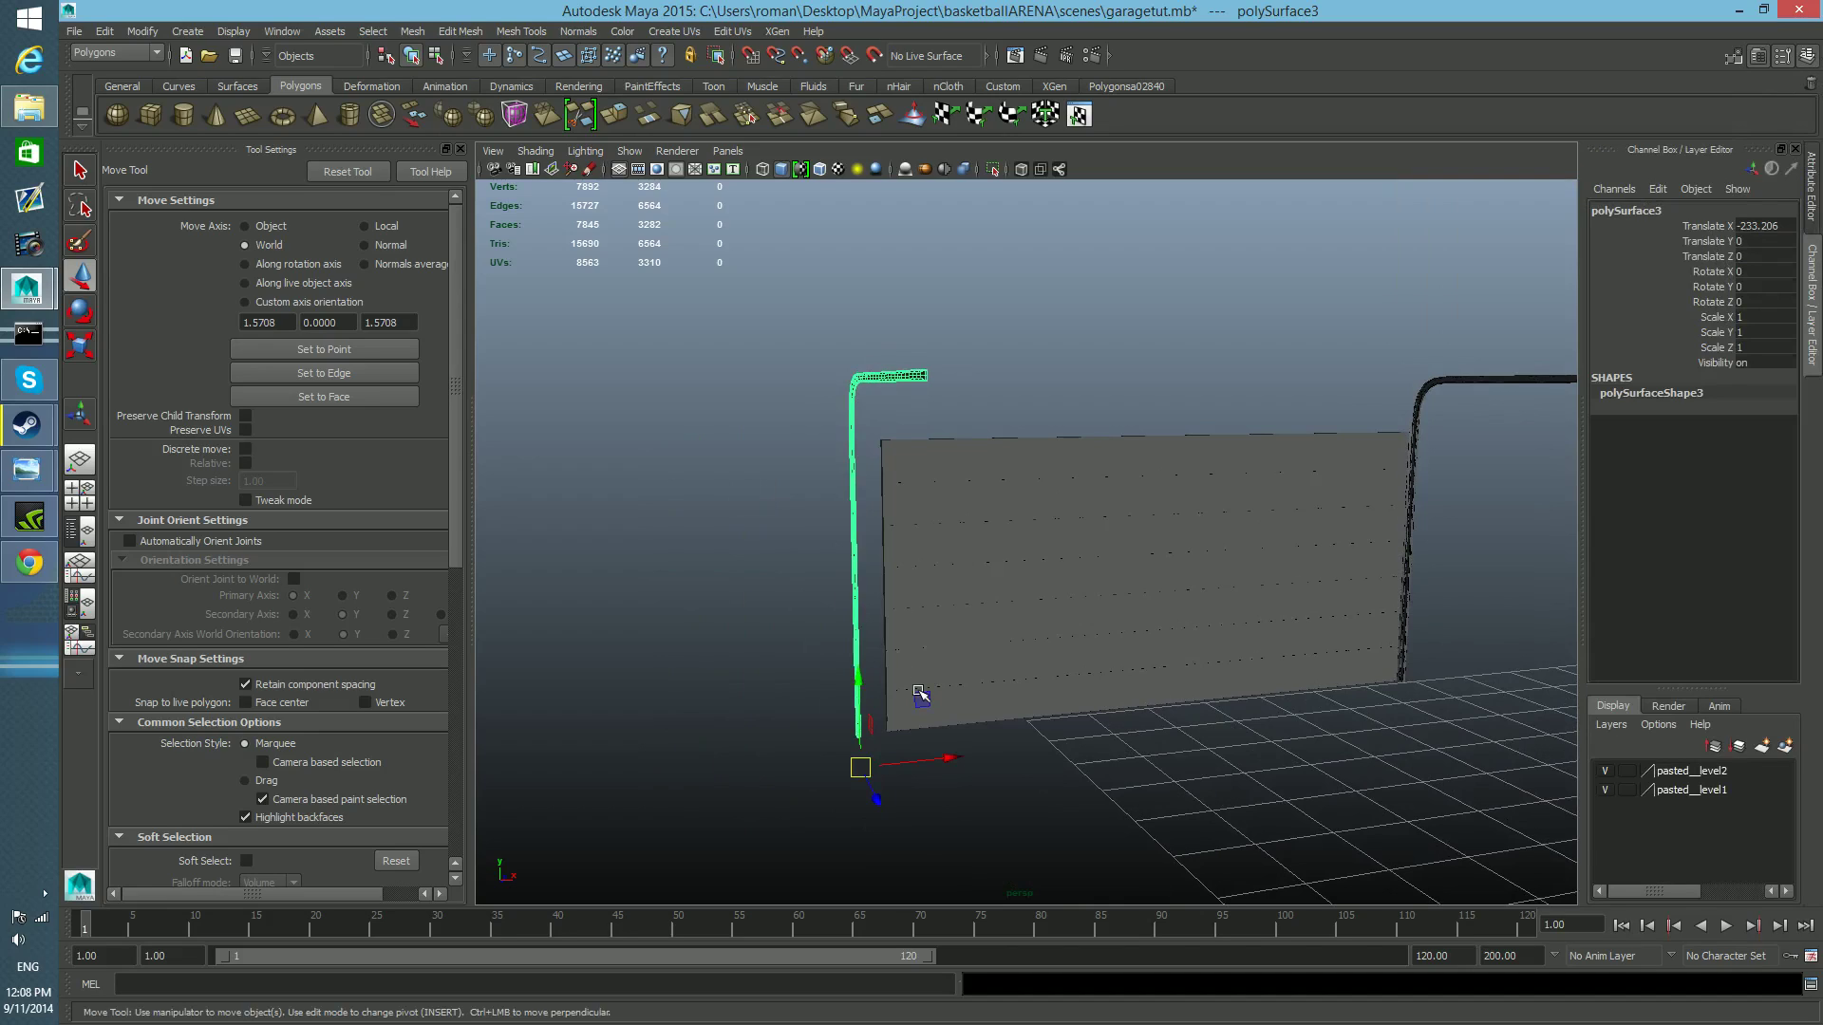
Try to flip the duplicated rail by scaling it freehand to a negative X value, and undo the scaling.
key(e)
key(r)
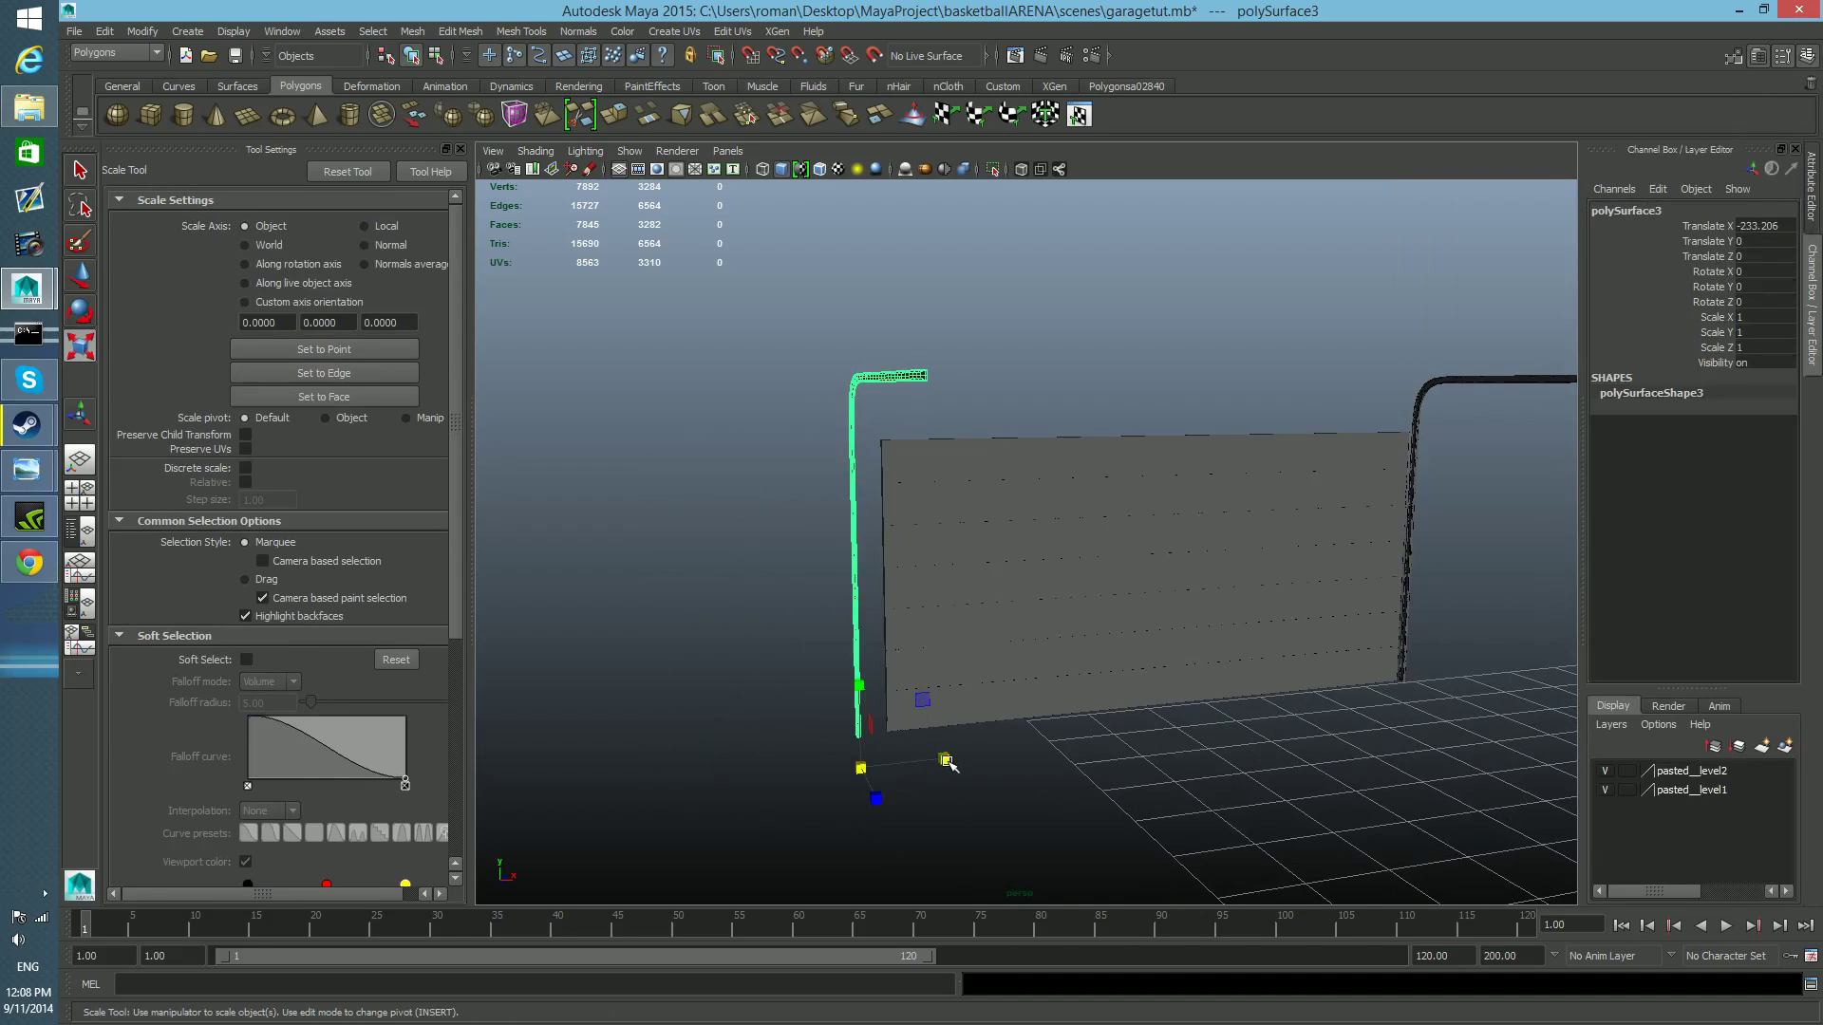
drag(947, 761, 809, 792)
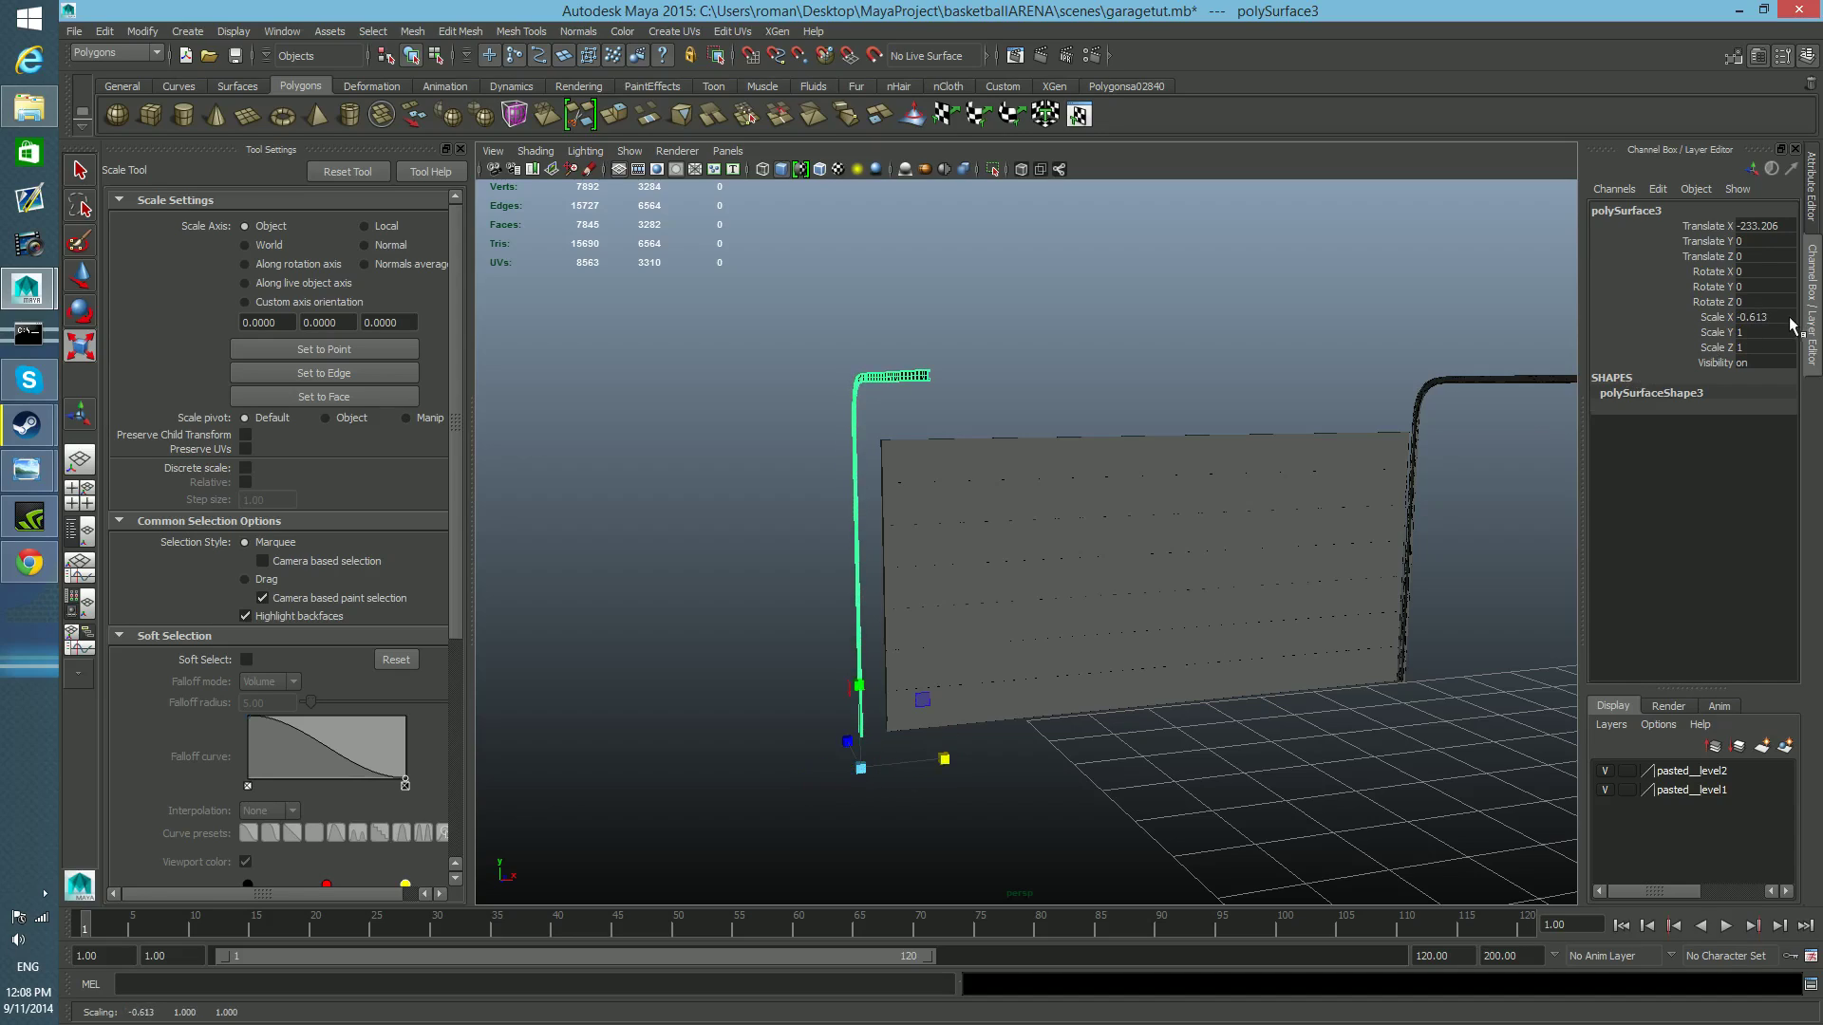
key(ctrl+z)
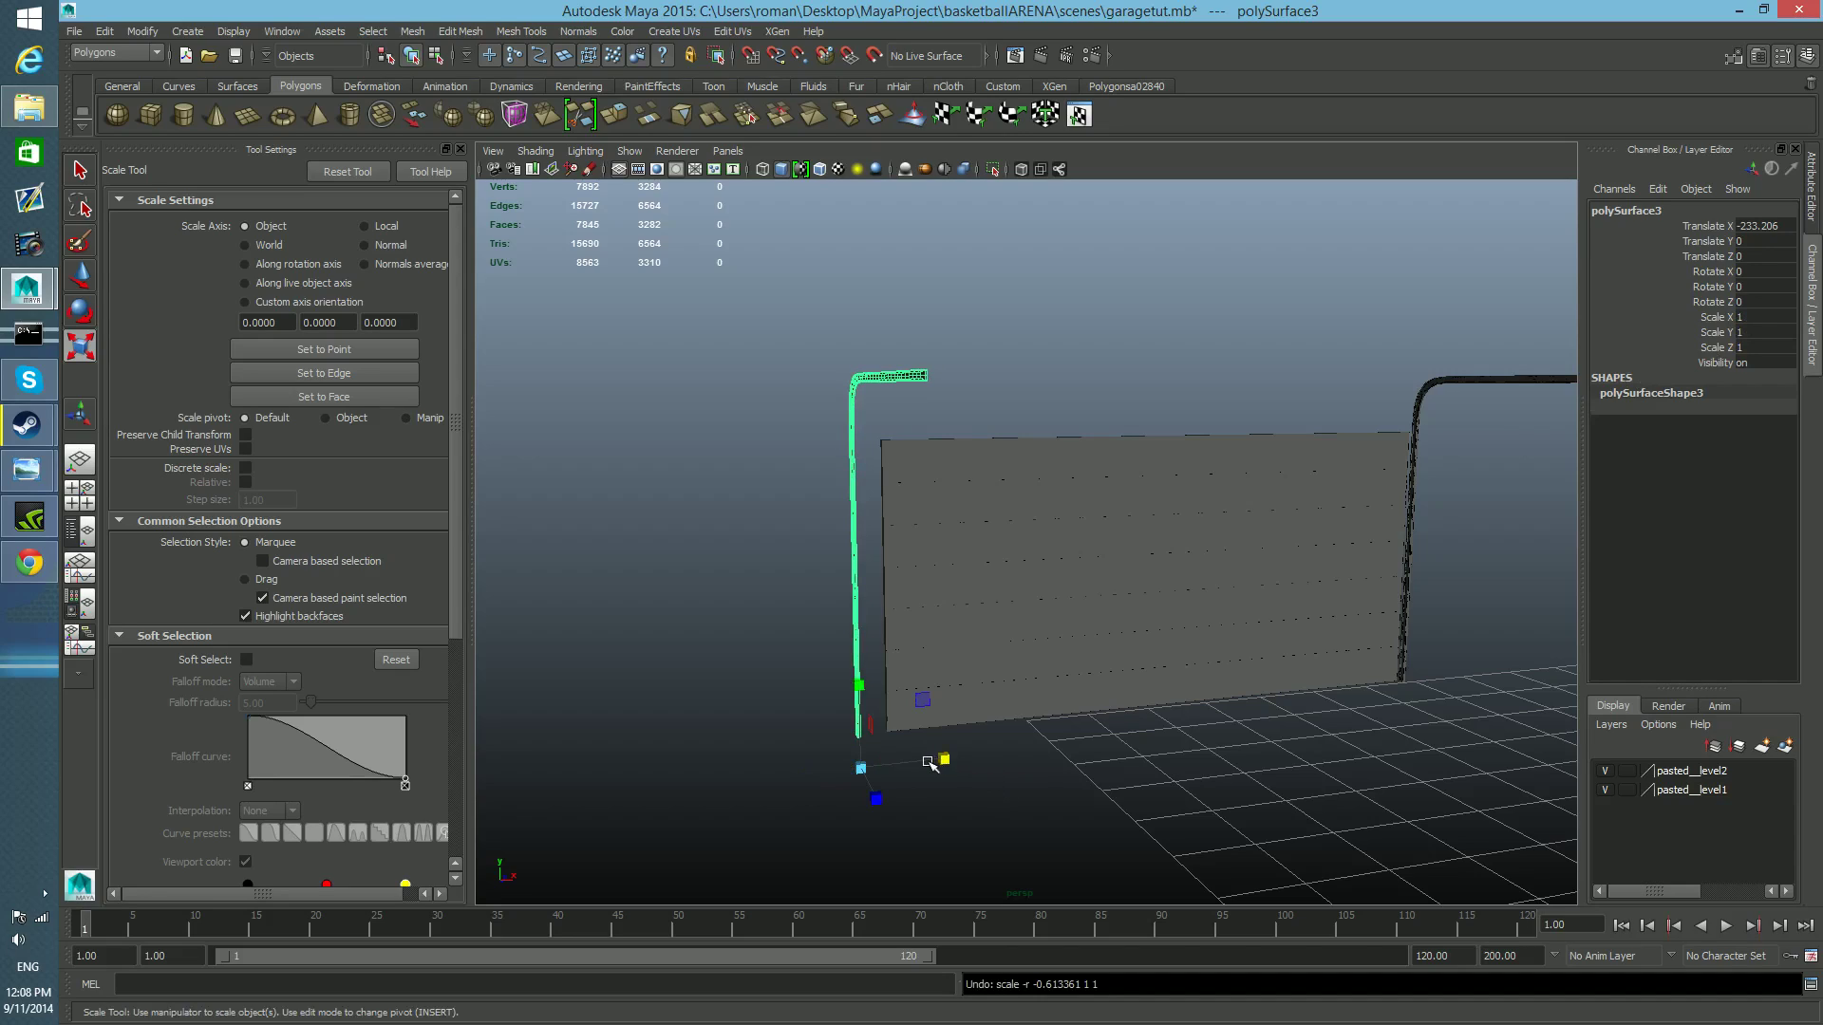
drag(940, 759, 806, 784)
key(ctrl+z)
Try the negative X scaling again with the rail's lower end in close view, and undo each attempt.
alt+drag(952, 760, 1008, 758)
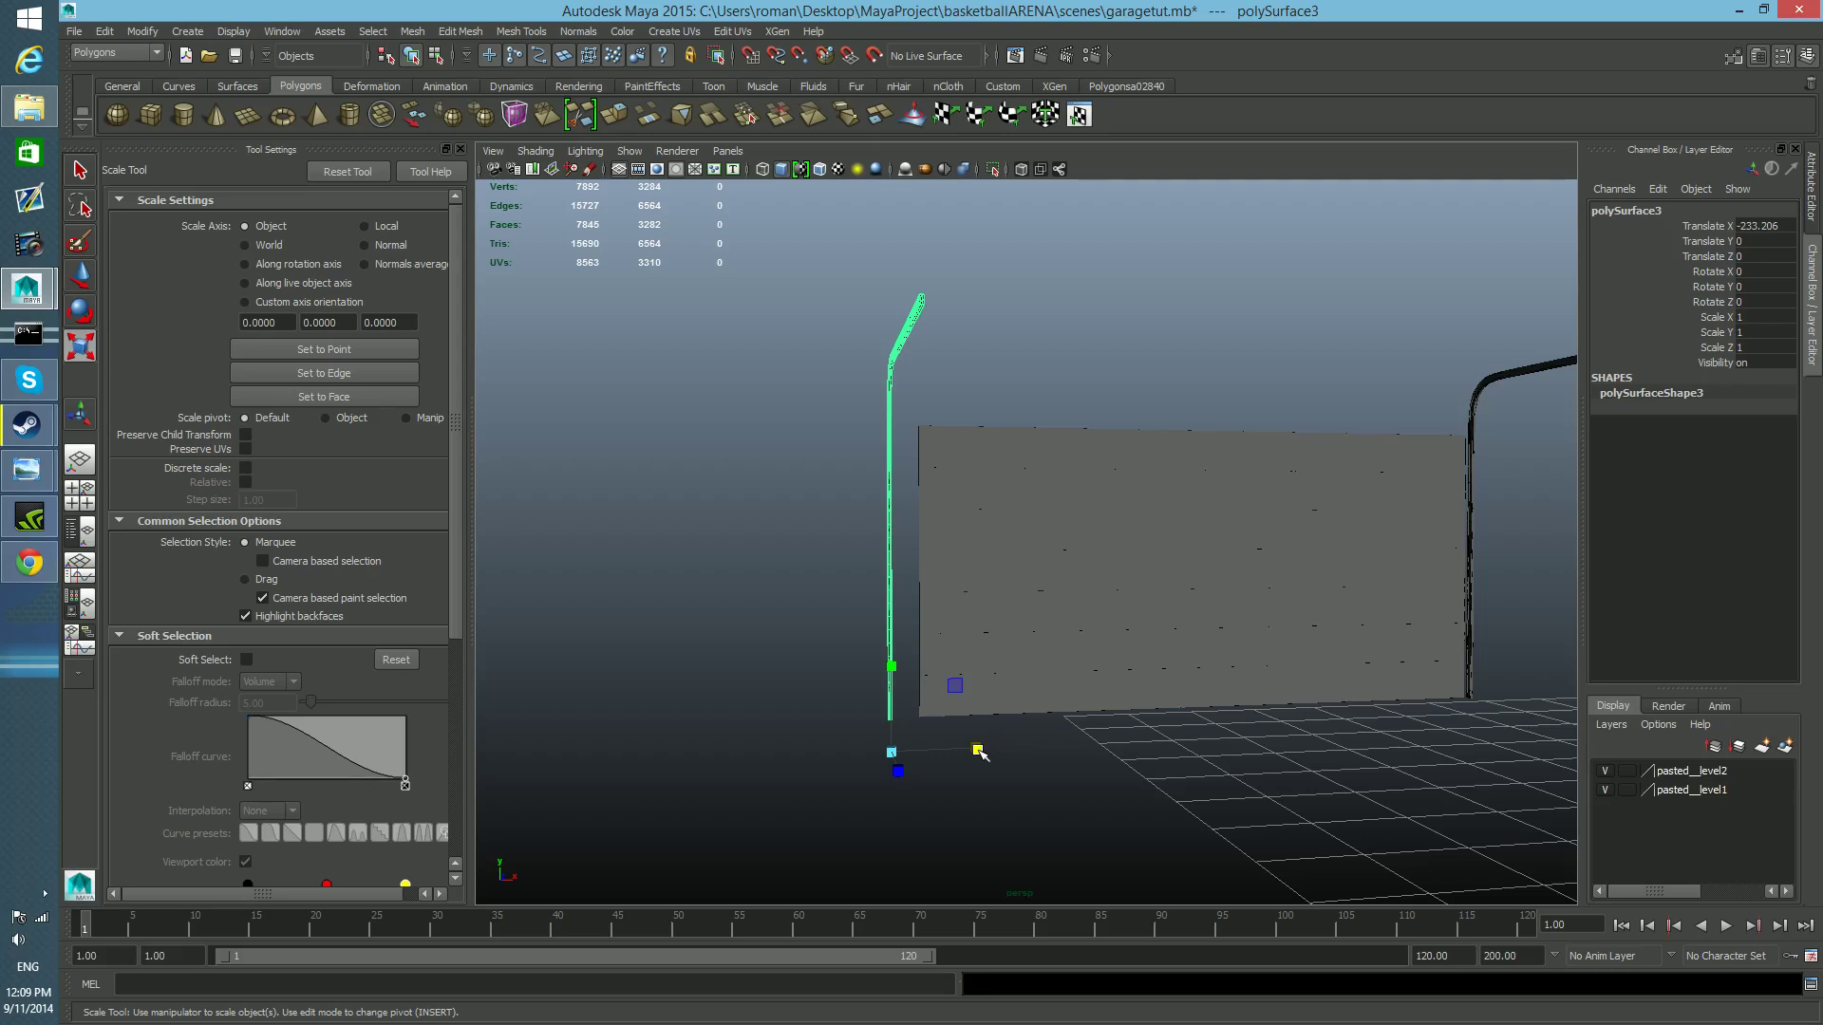
mouse_move(977, 676)
alt+right_down()
mouse_move(981, 745)
mouse_move(949, 699)
mouse_move(970, 676)
alt+right_up()
alt+drag(970, 676, 995, 634)
alt+right_drag(995, 633, 1088, 729)
alt+drag(1088, 729, 1143, 725)
drag(964, 774, 808, 750)
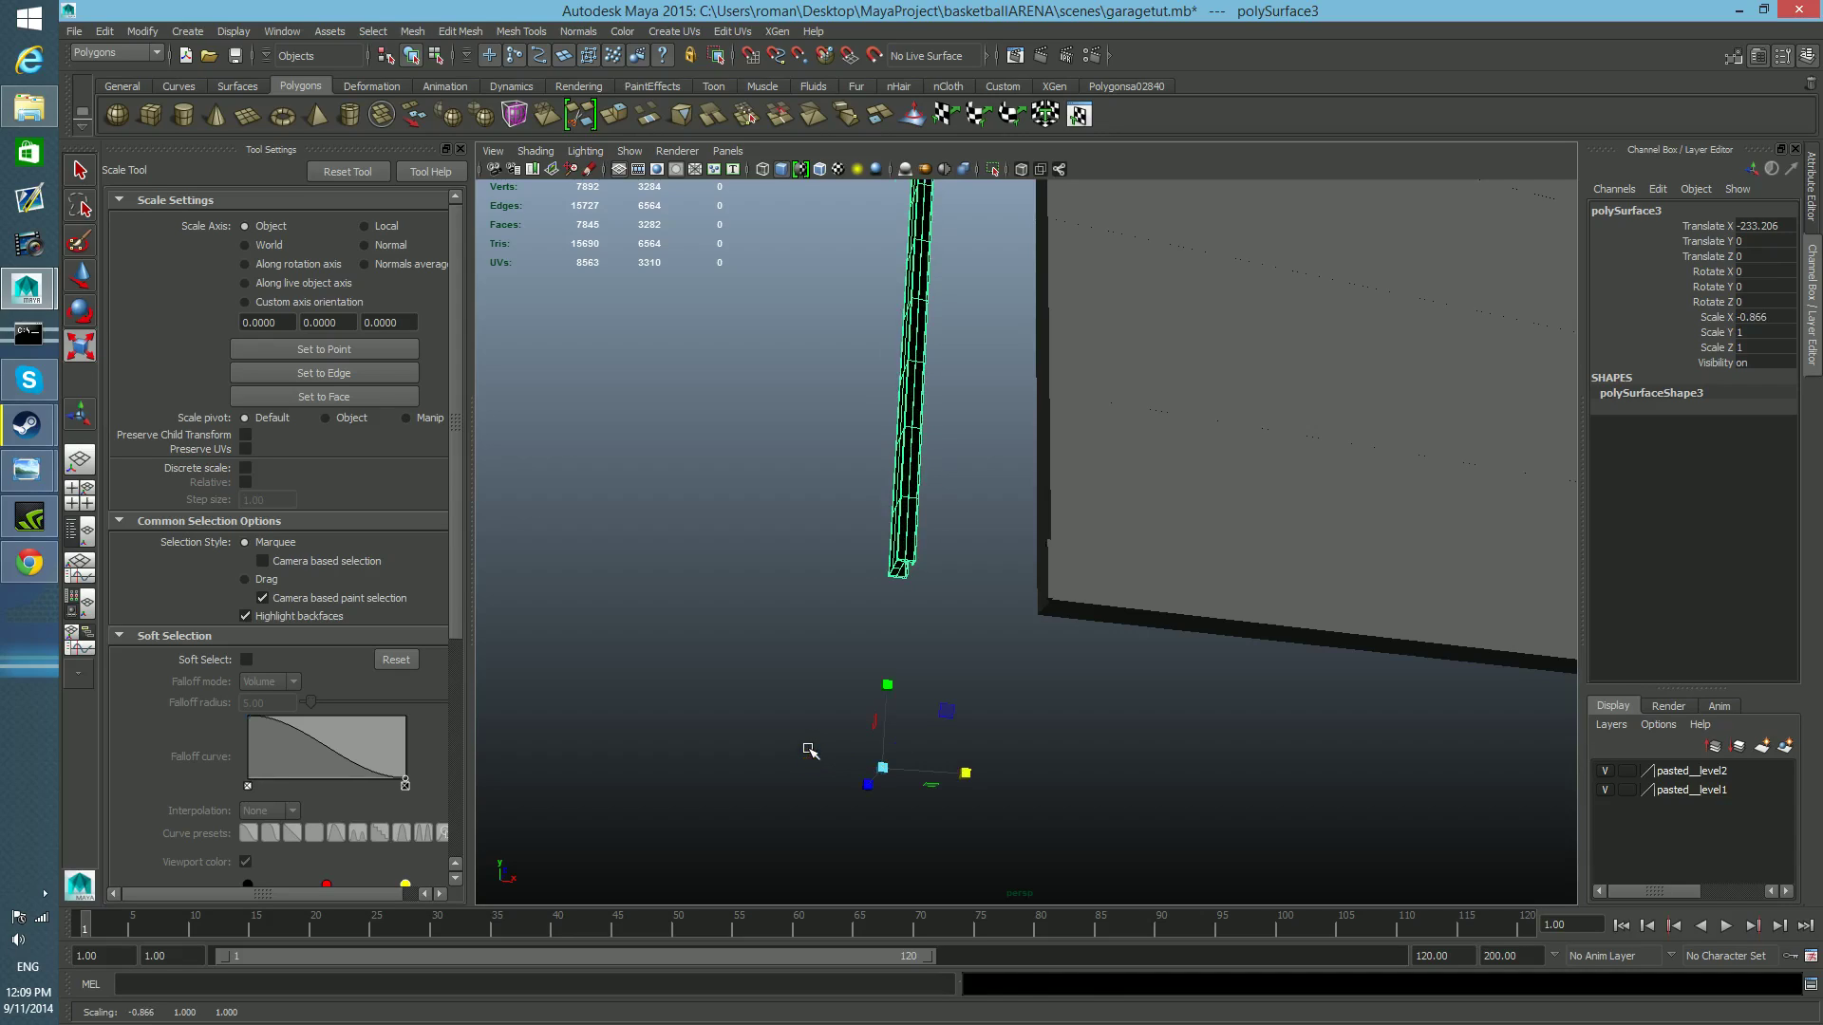
key(ctrl+z)
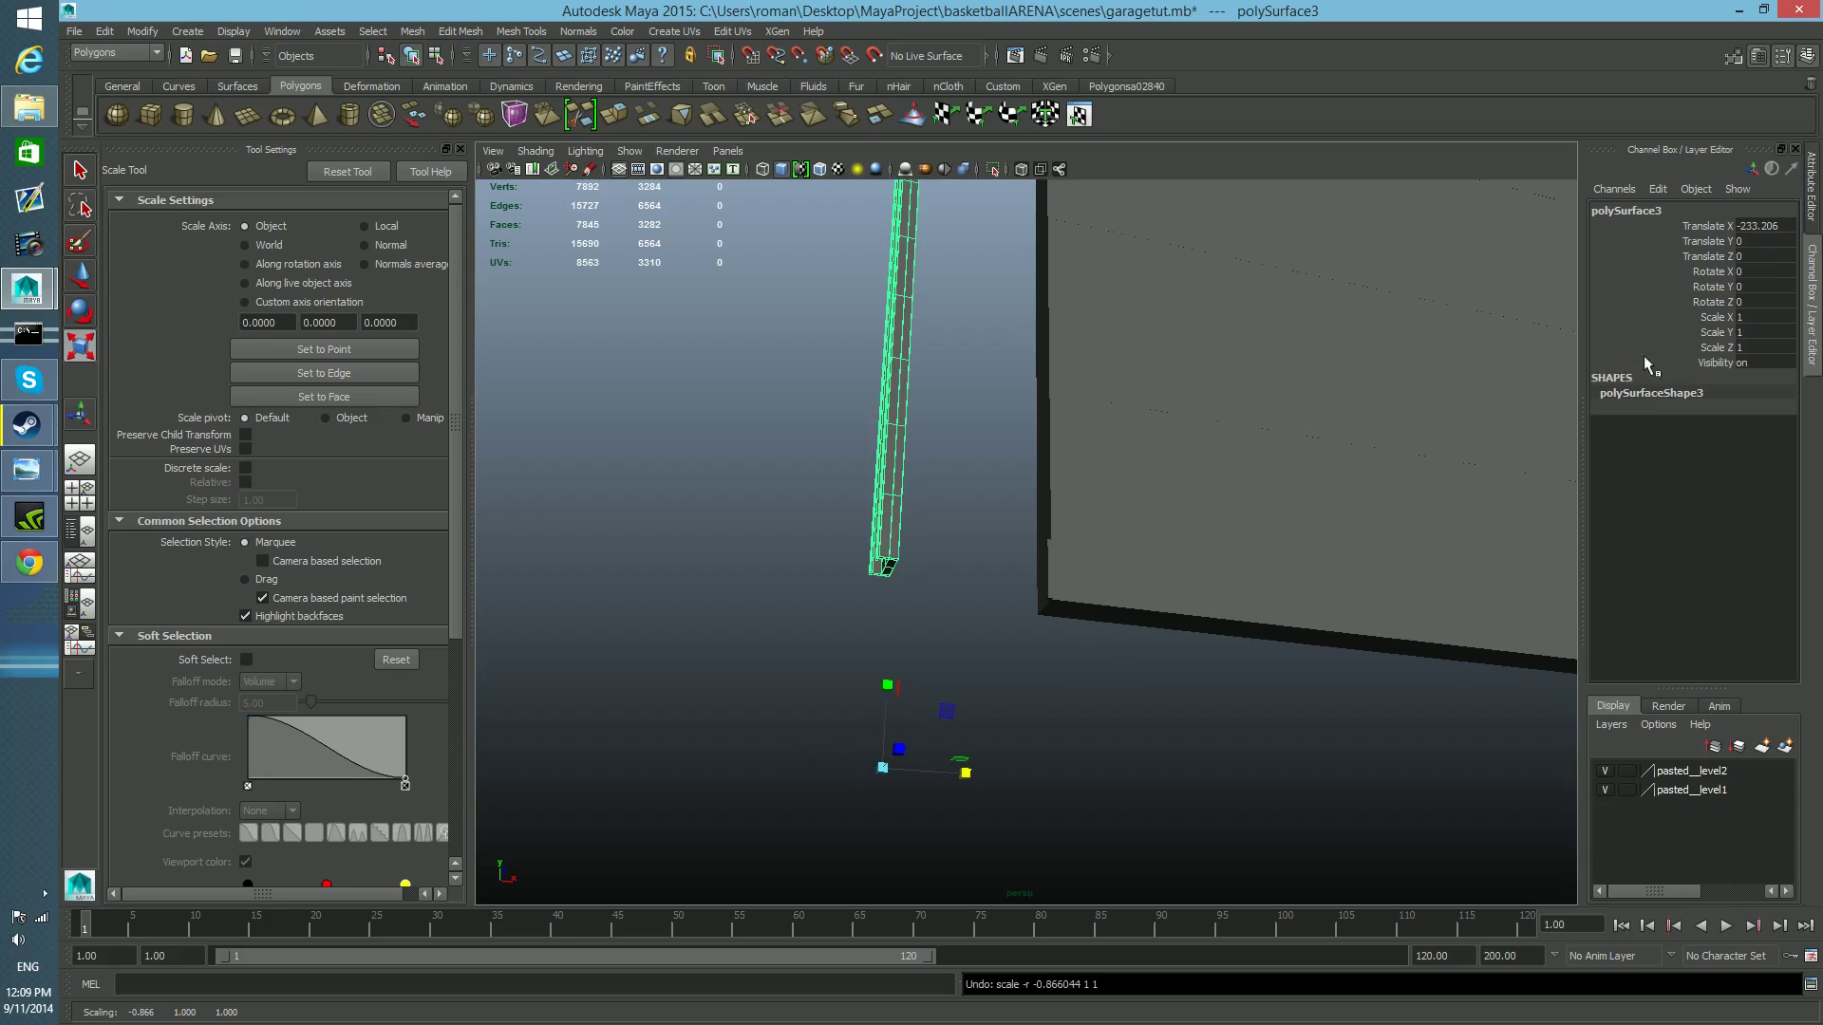
drag(964, 771, 803, 769)
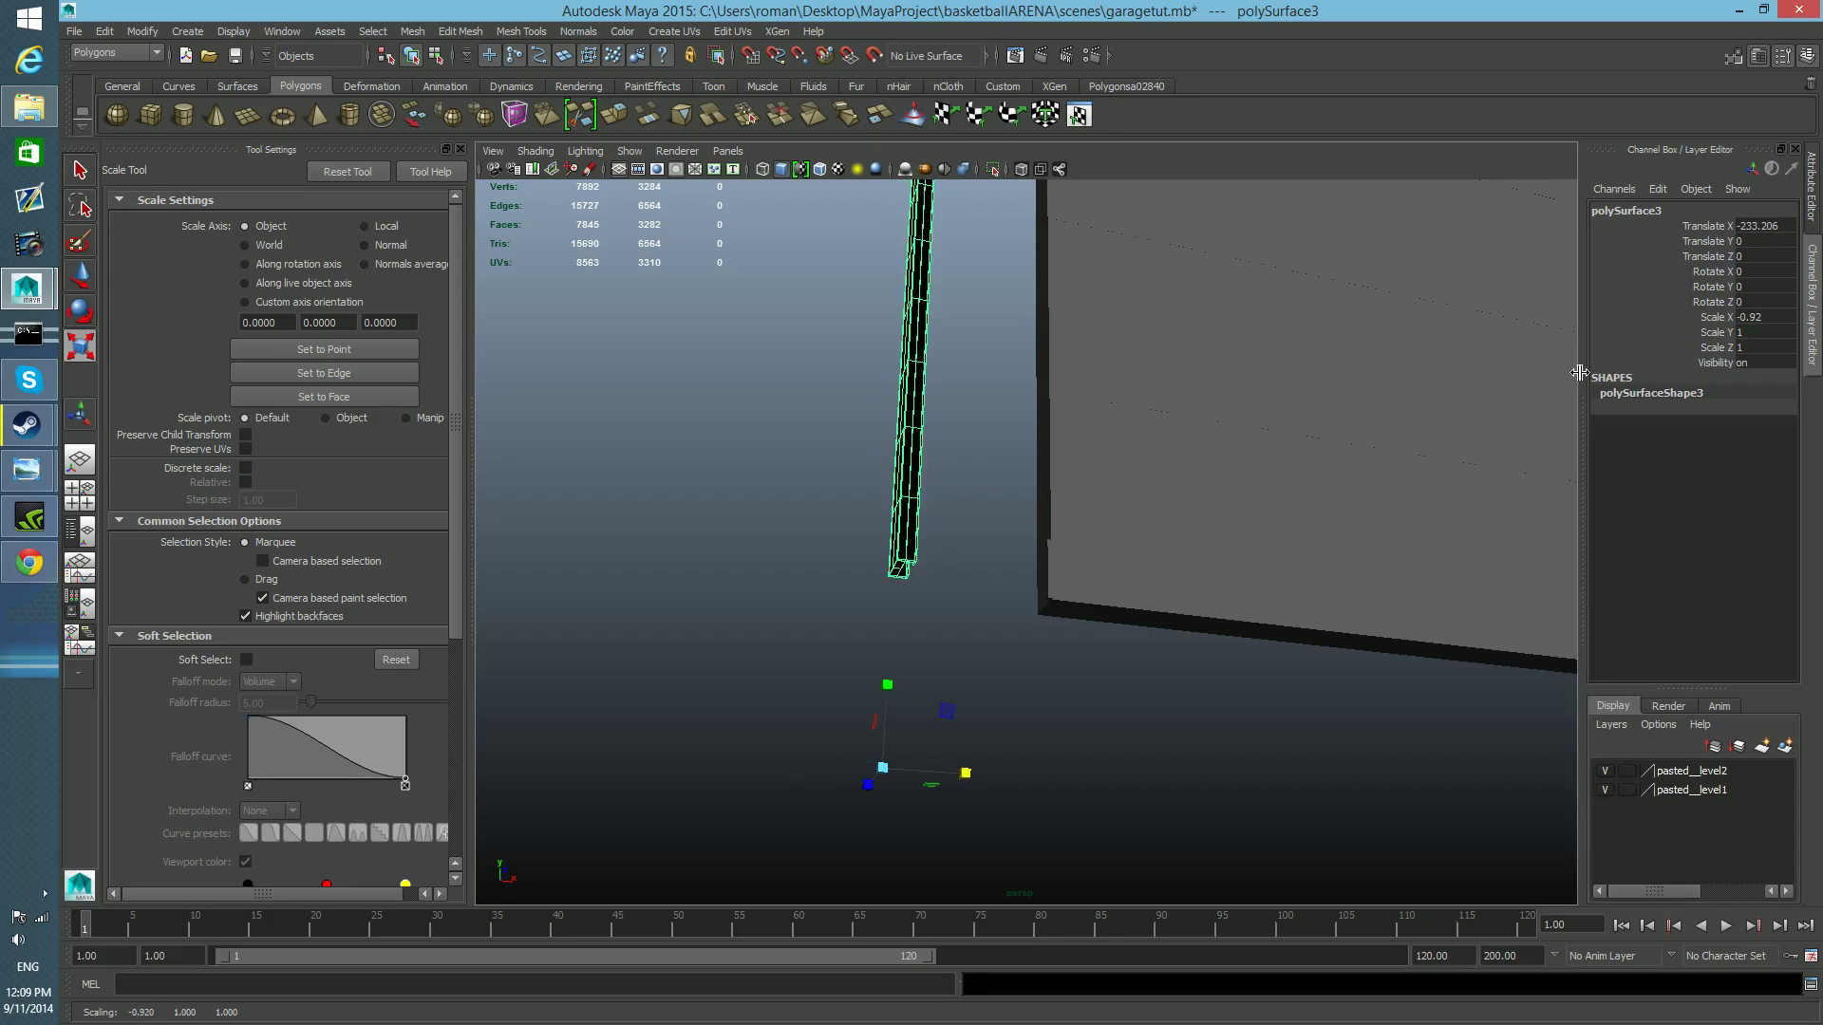
key(ctrl+z)
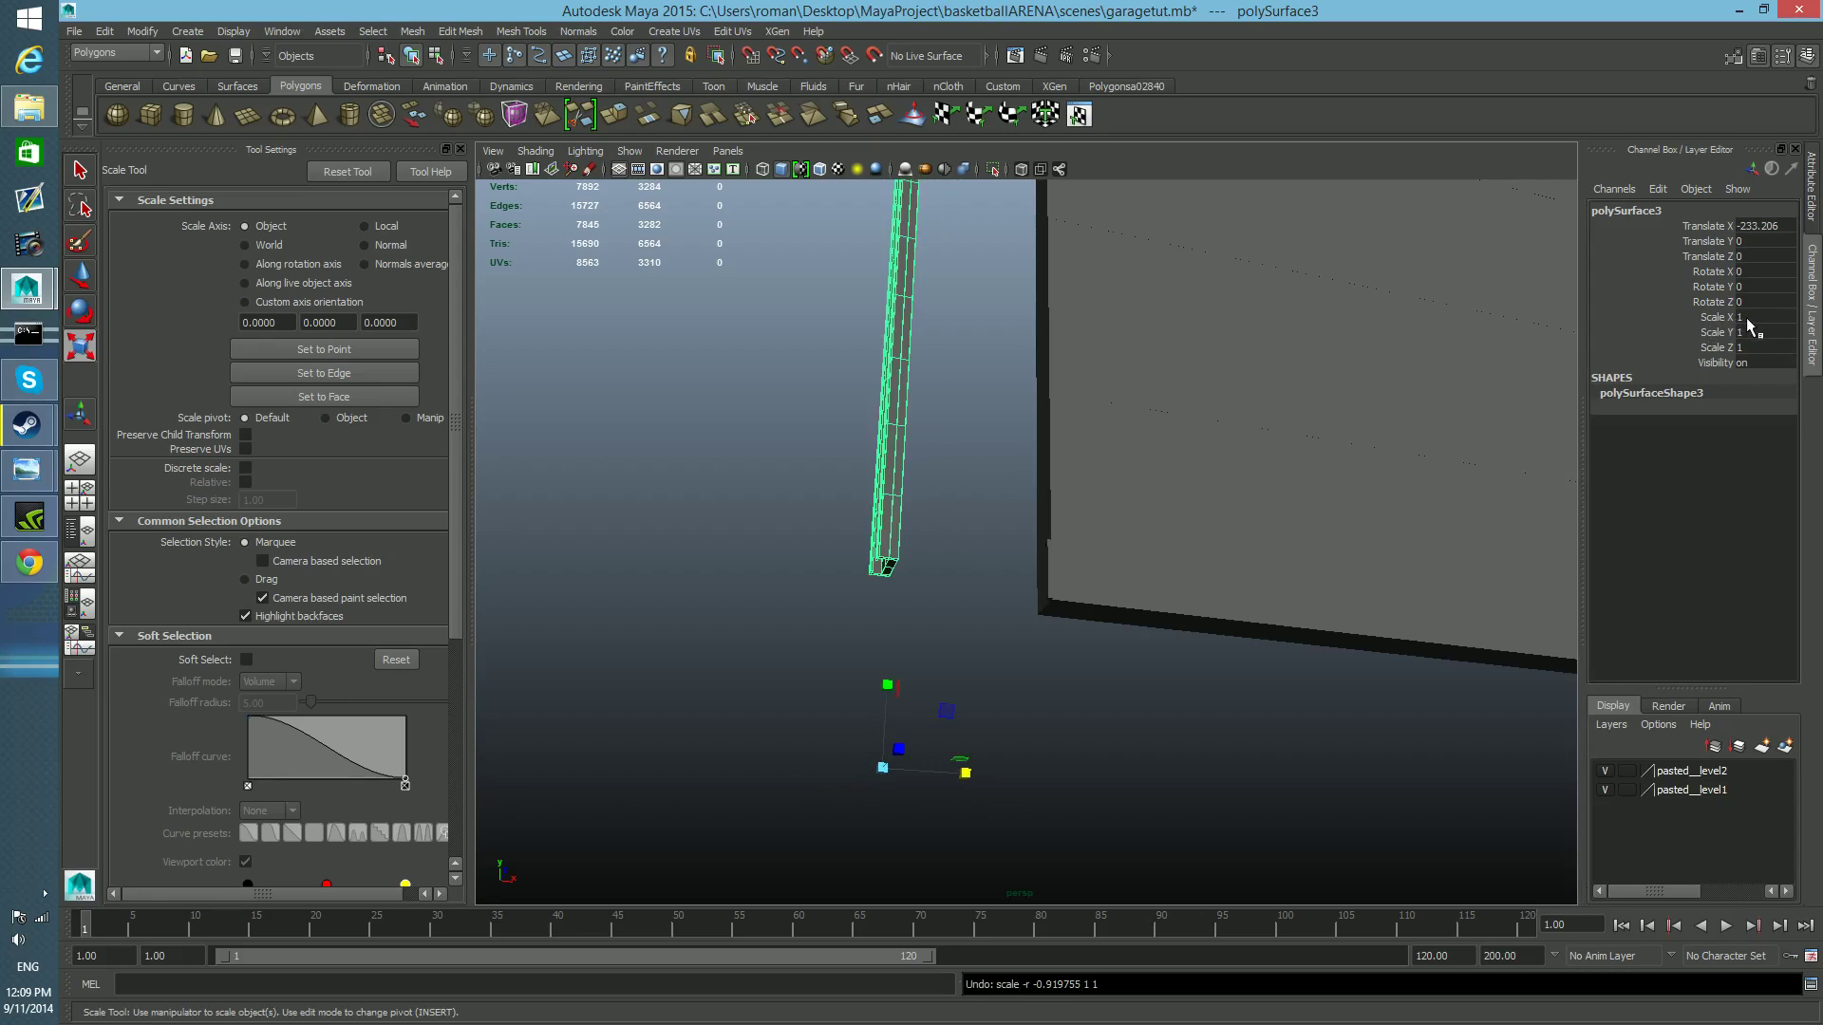
Mirror the duplicated rail by setting its Scale X to -1.
click(1746, 318)
key(Return)
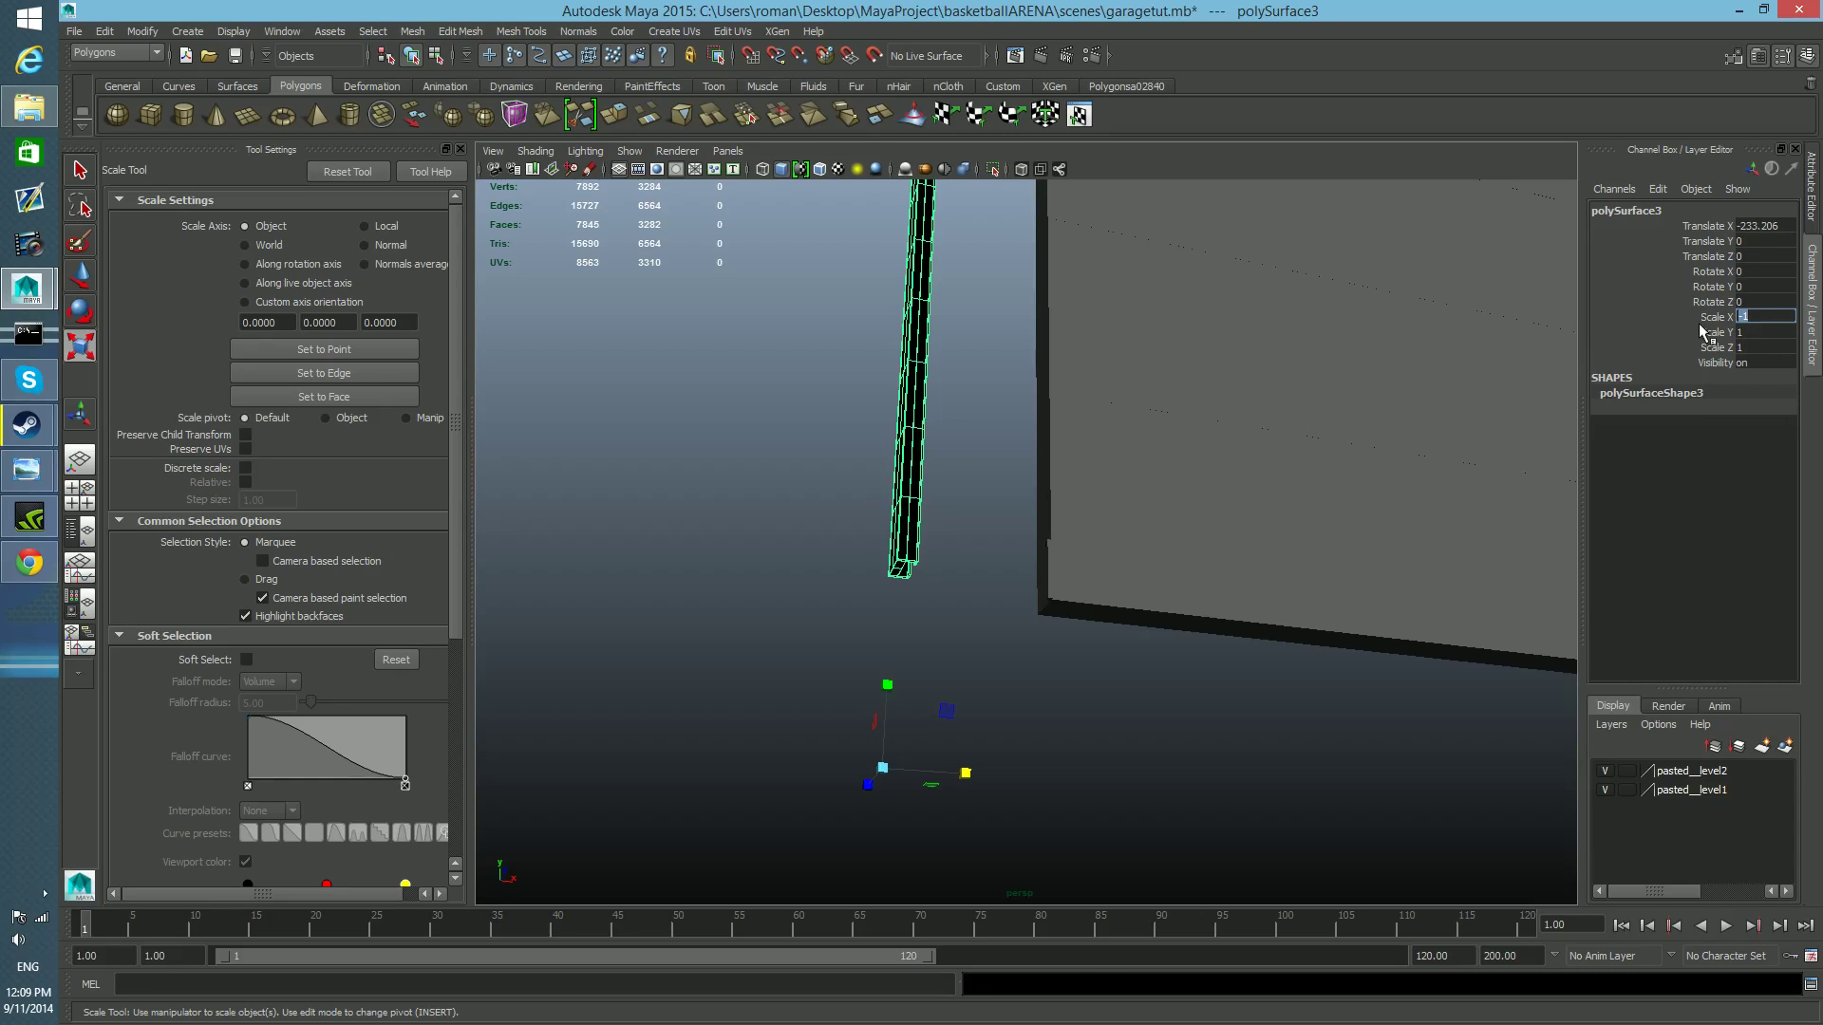
click(1723, 319)
Inspect the mirrored rail's profile and surface shading from its lower end up to the curved top.
alt+drag(1033, 602, 997, 627)
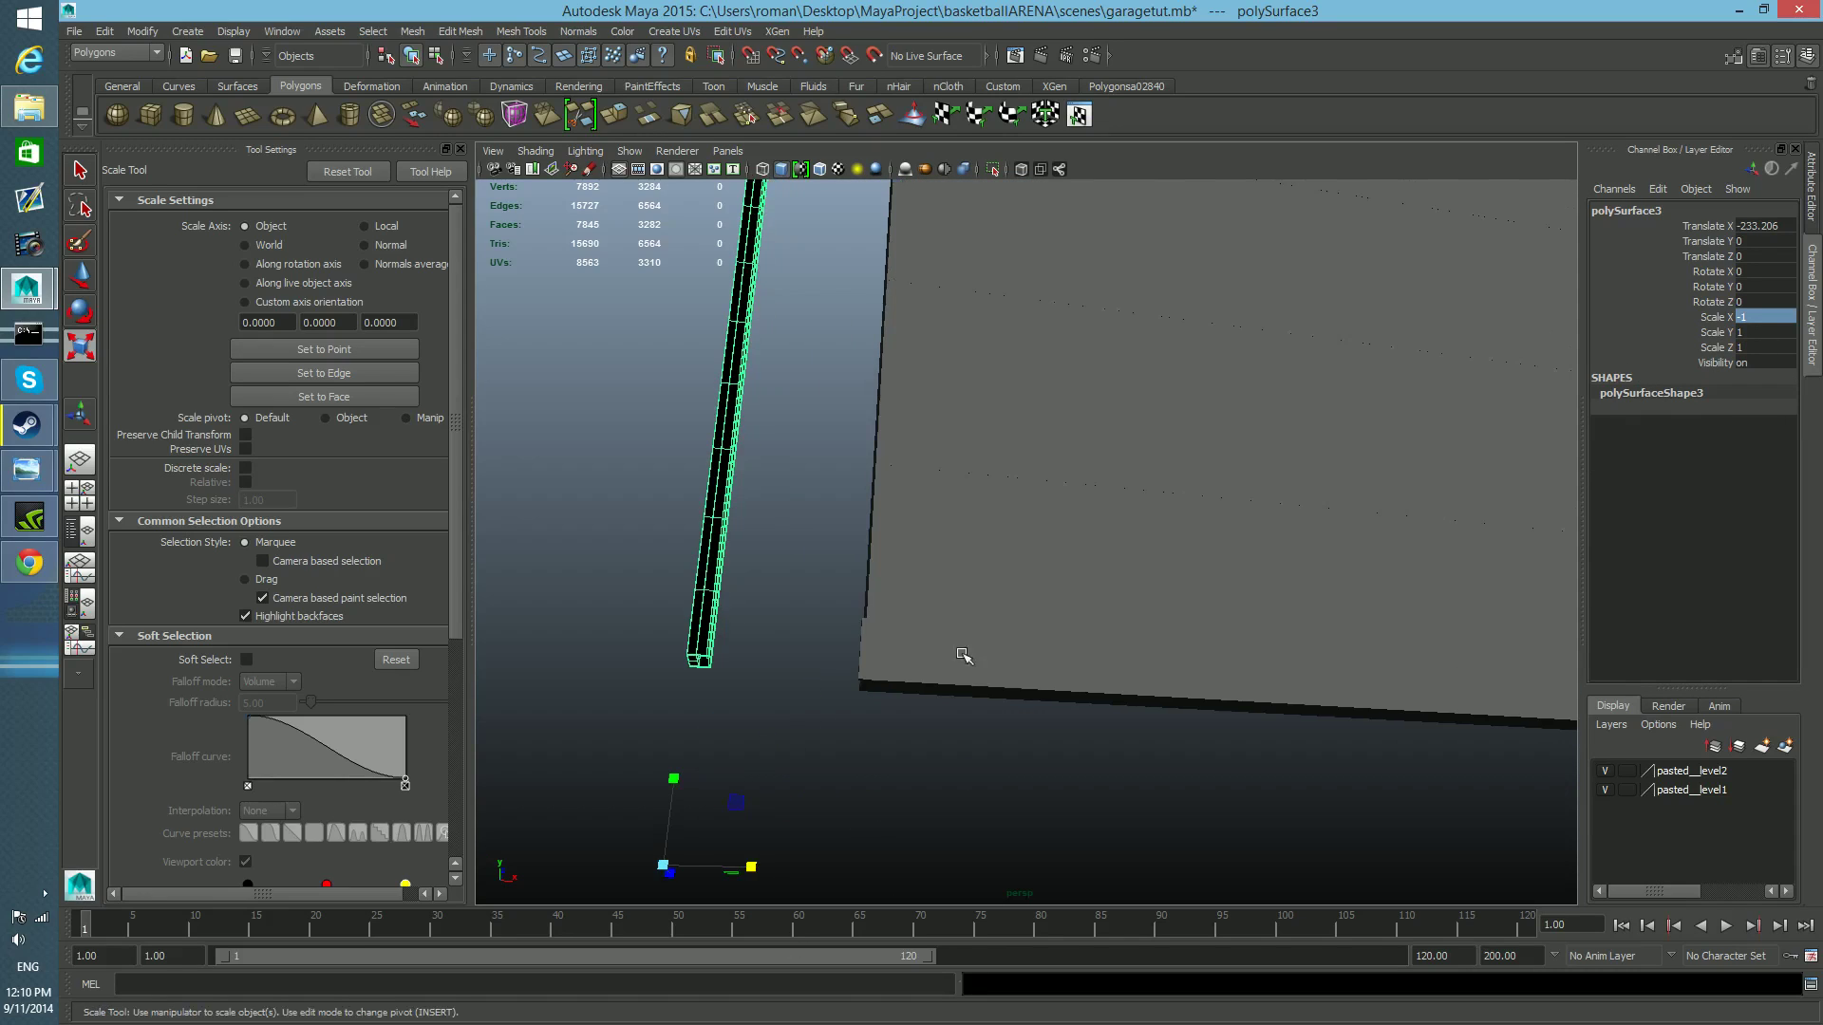
alt+middle_drag(964, 655, 1034, 607)
alt+right_drag(1034, 607, 1083, 618)
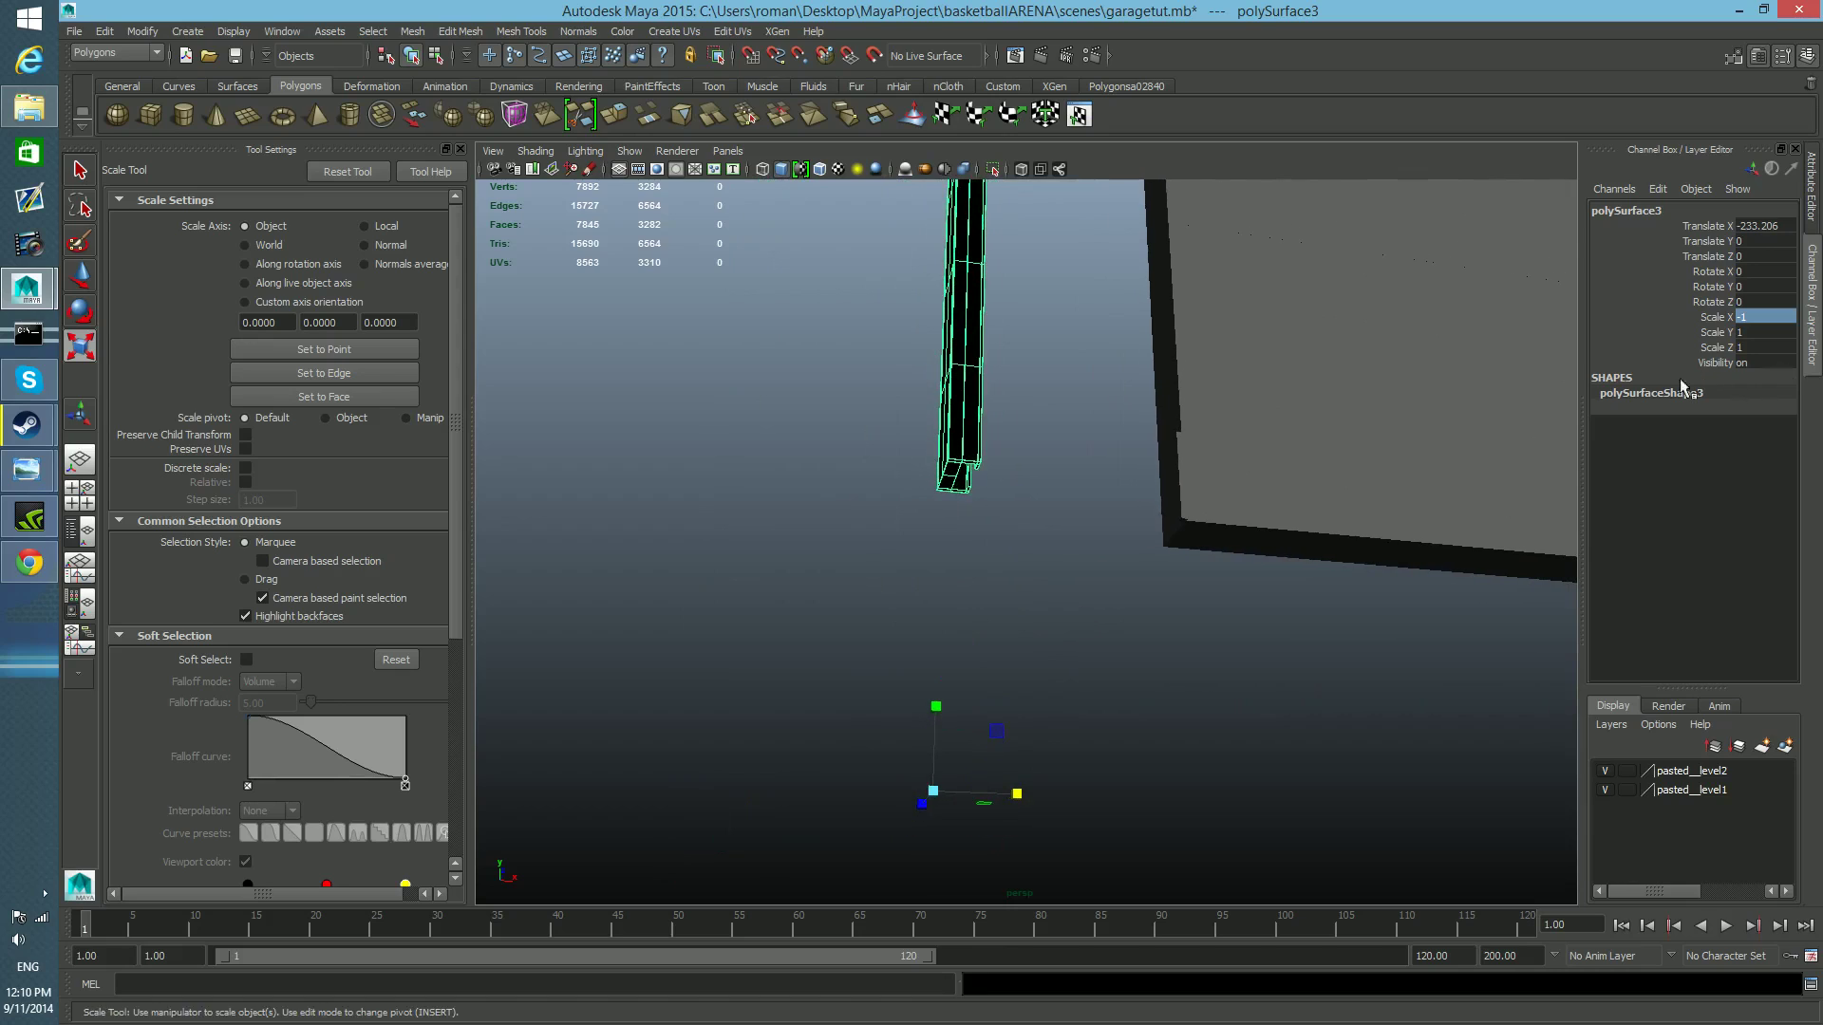
alt+drag(961, 391, 1014, 818)
scroll(1013, 816, up, 5)
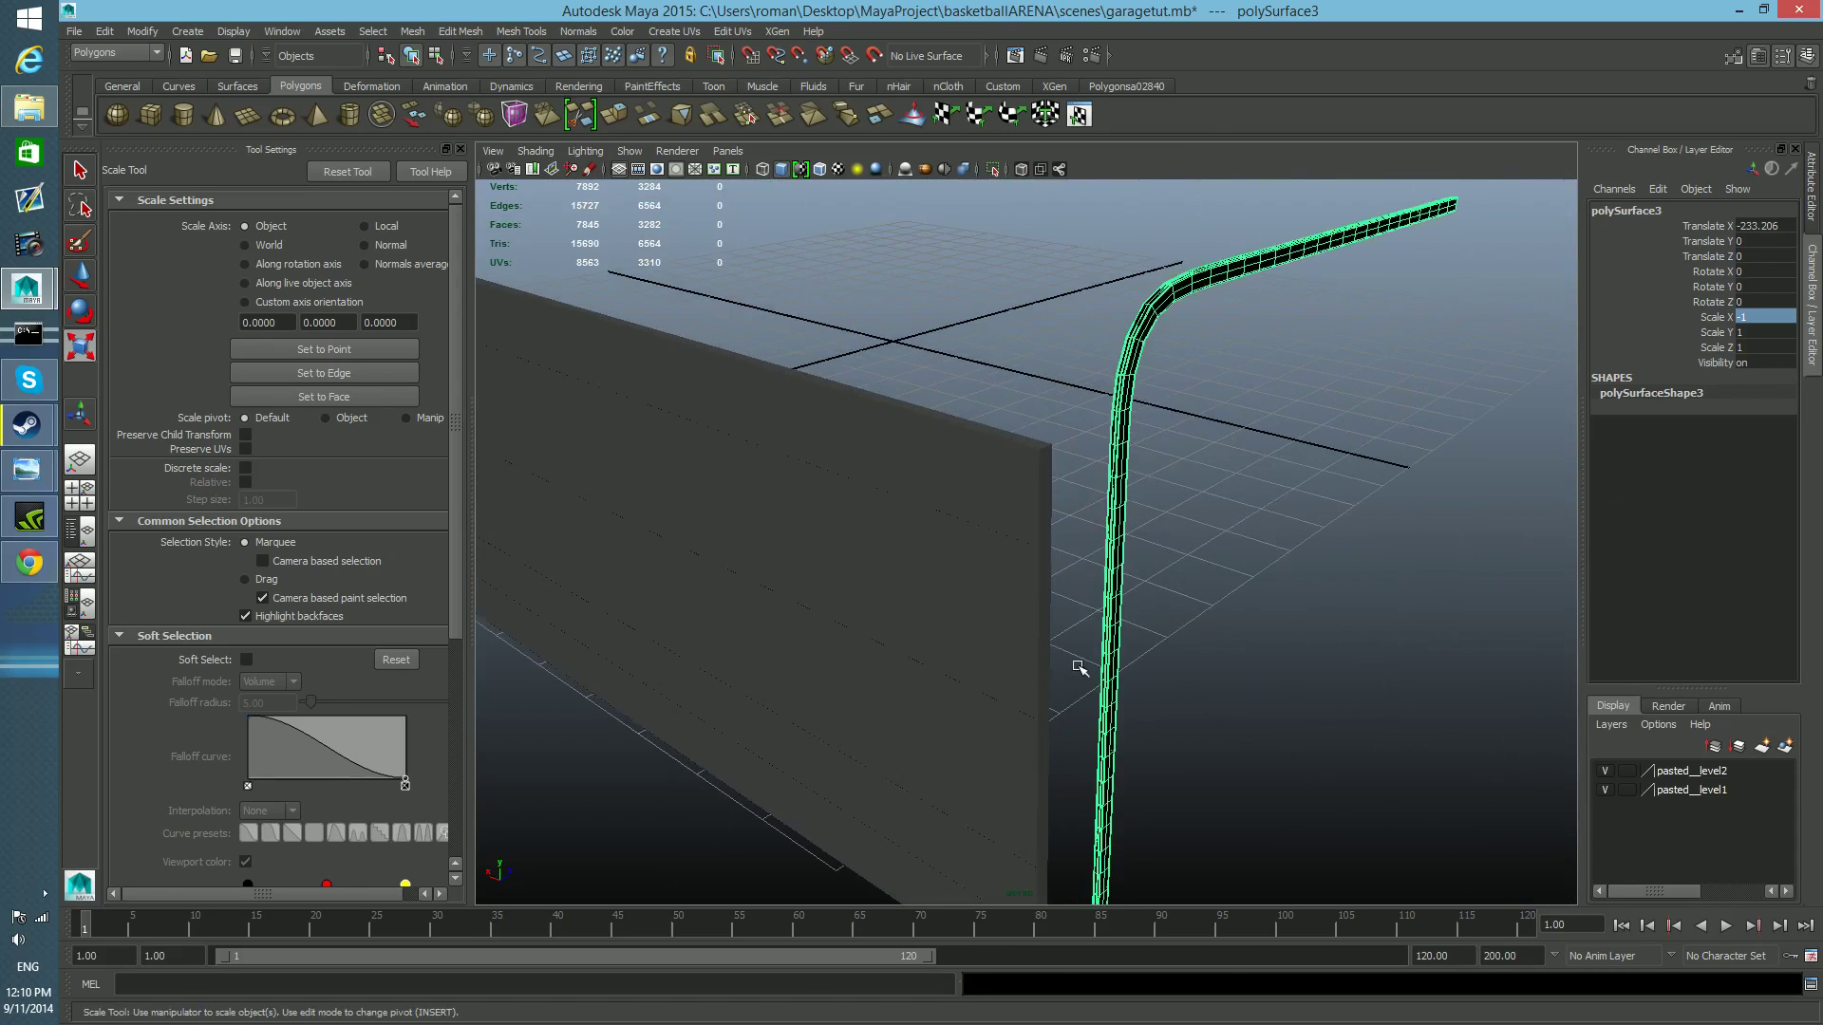
alt+middle_drag(1105, 375, 1033, 485)
alt+drag(1195, 465, 798, 627)
alt+right_drag(797, 627, 1104, 529)
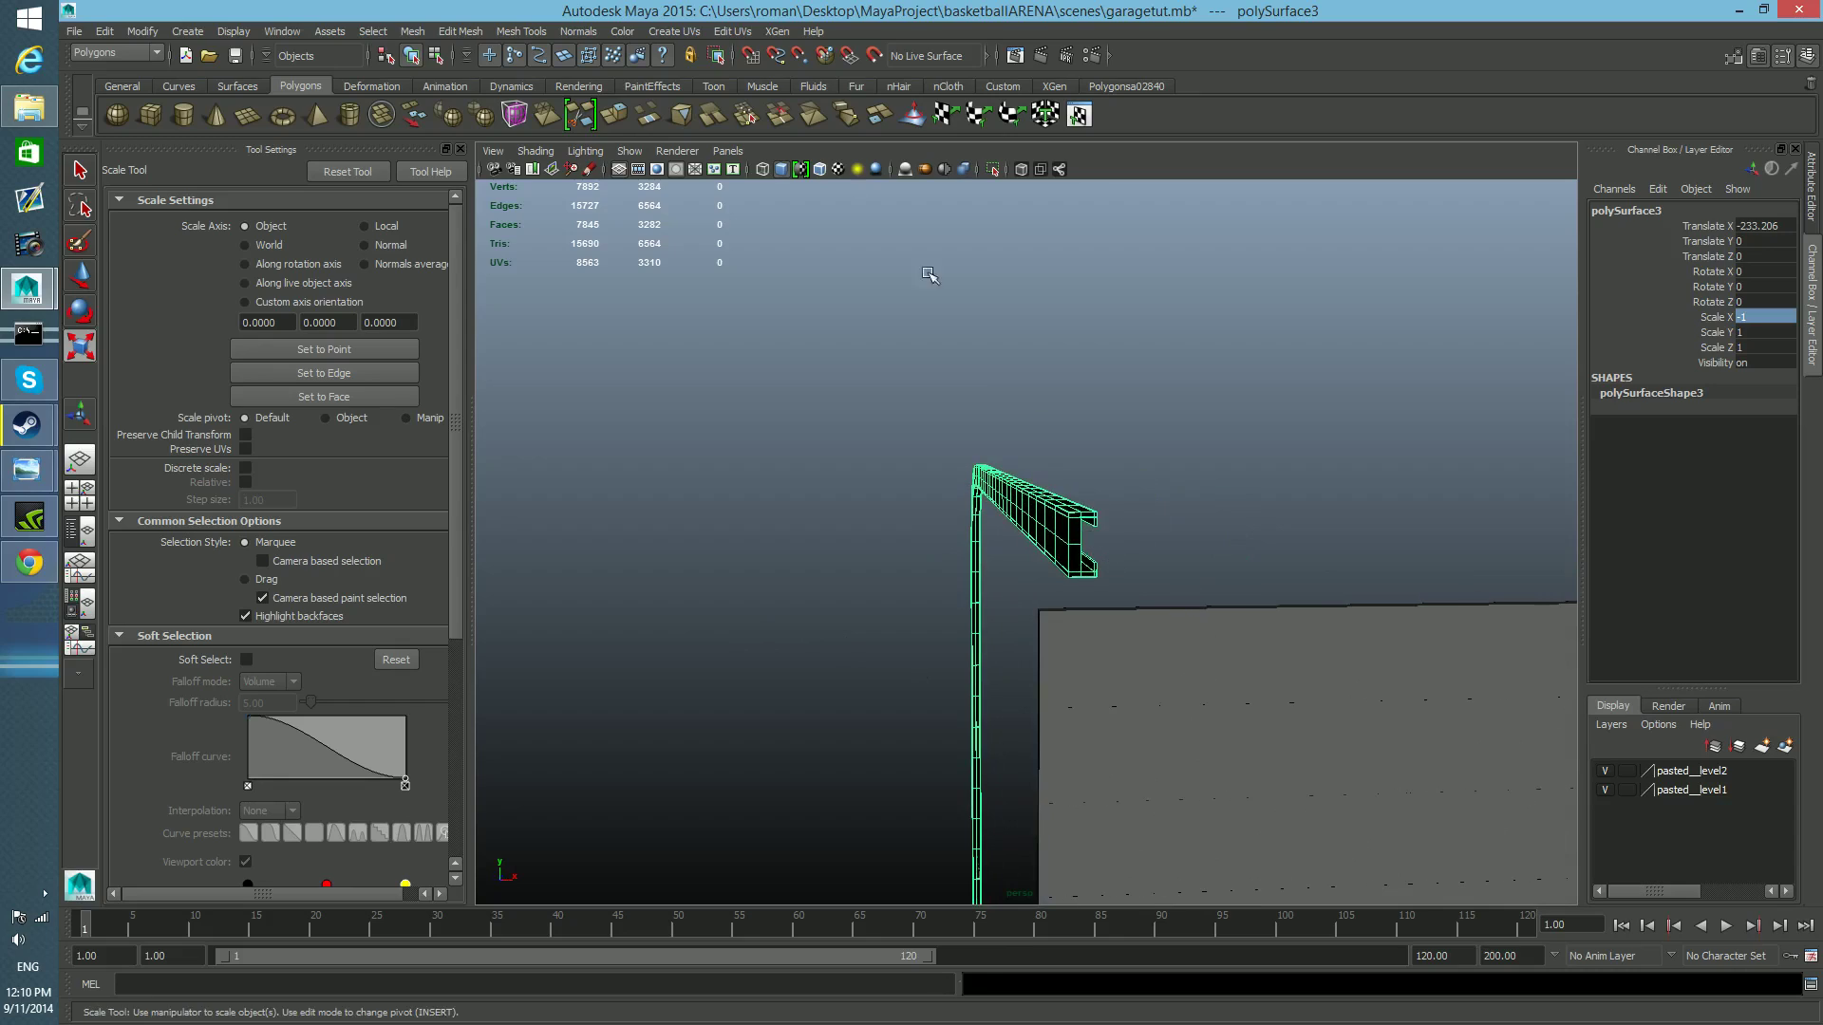
Reverse the normals of the mirrored rail and return to object selection.
click(577, 32)
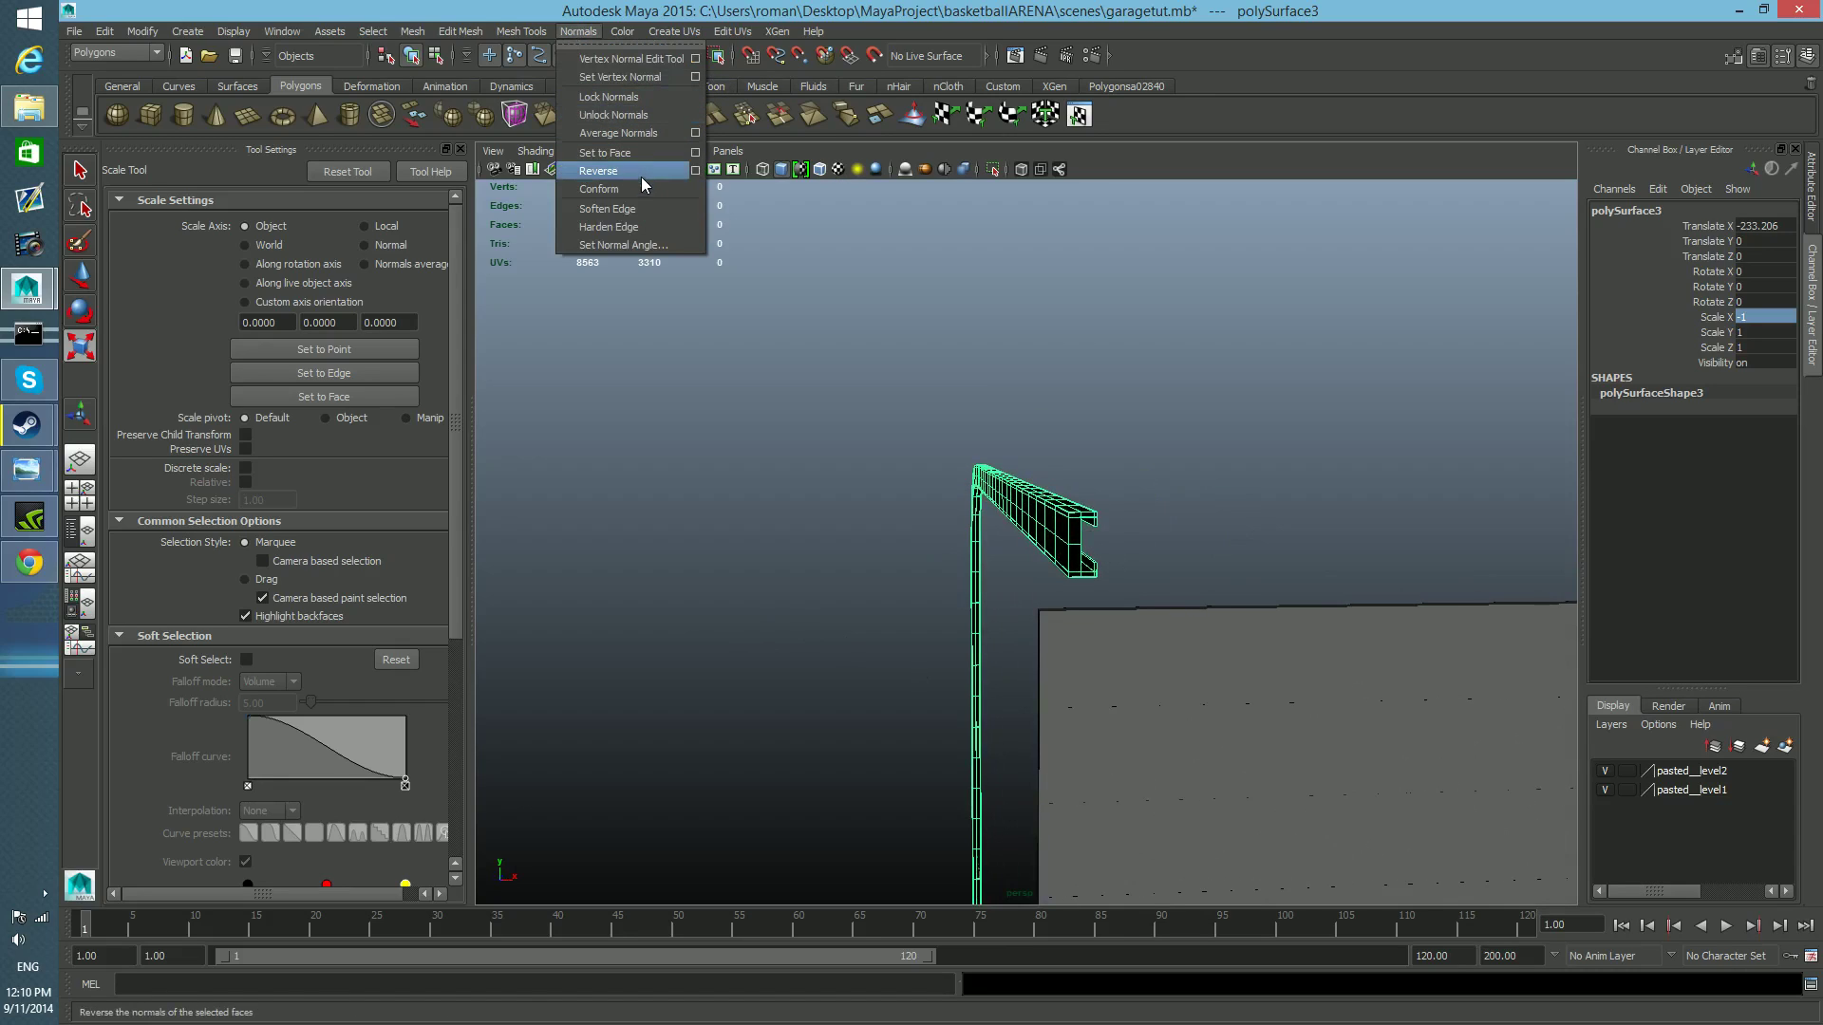
click(642, 172)
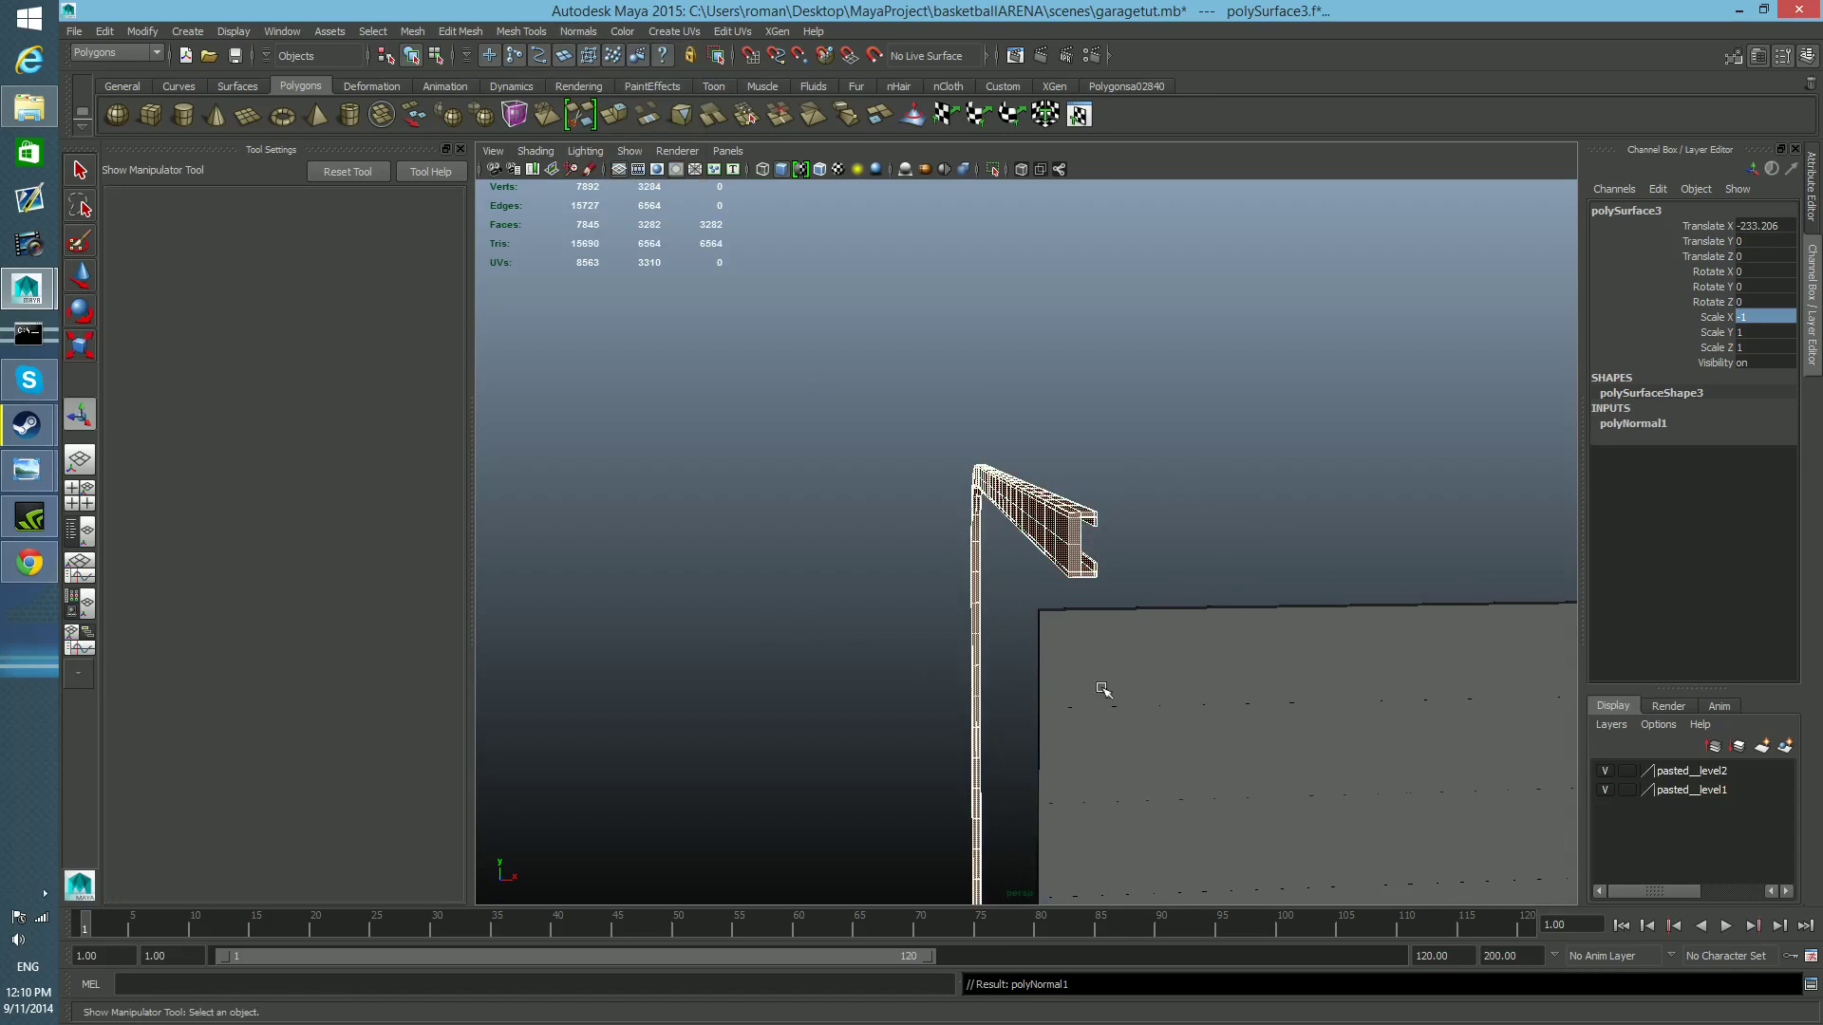
key(F8)
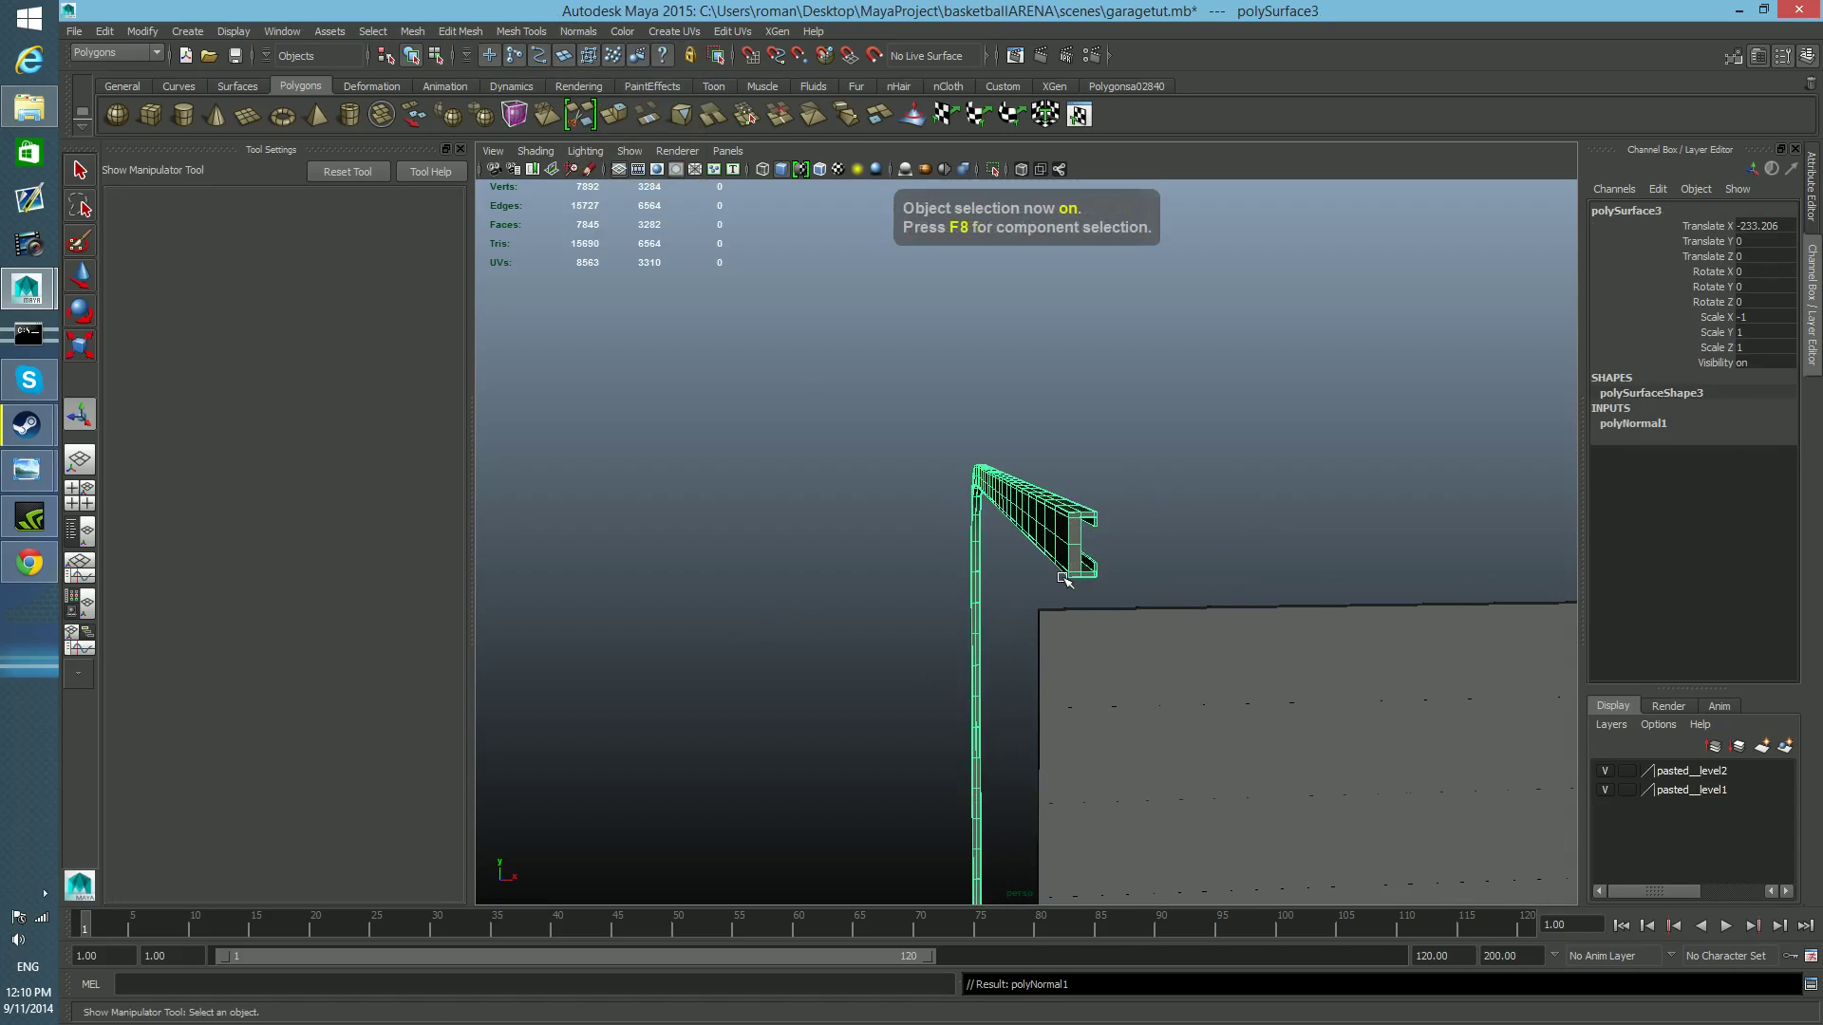
Check the mirrored rail's surfaces from several sides and its distance to the door's edge.
scroll(1065, 578, down, 1)
alt+drag(991, 581, 1225, 602)
alt+middle_drag(1007, 545, 1125, 500)
alt+drag(838, 618, 1074, 623)
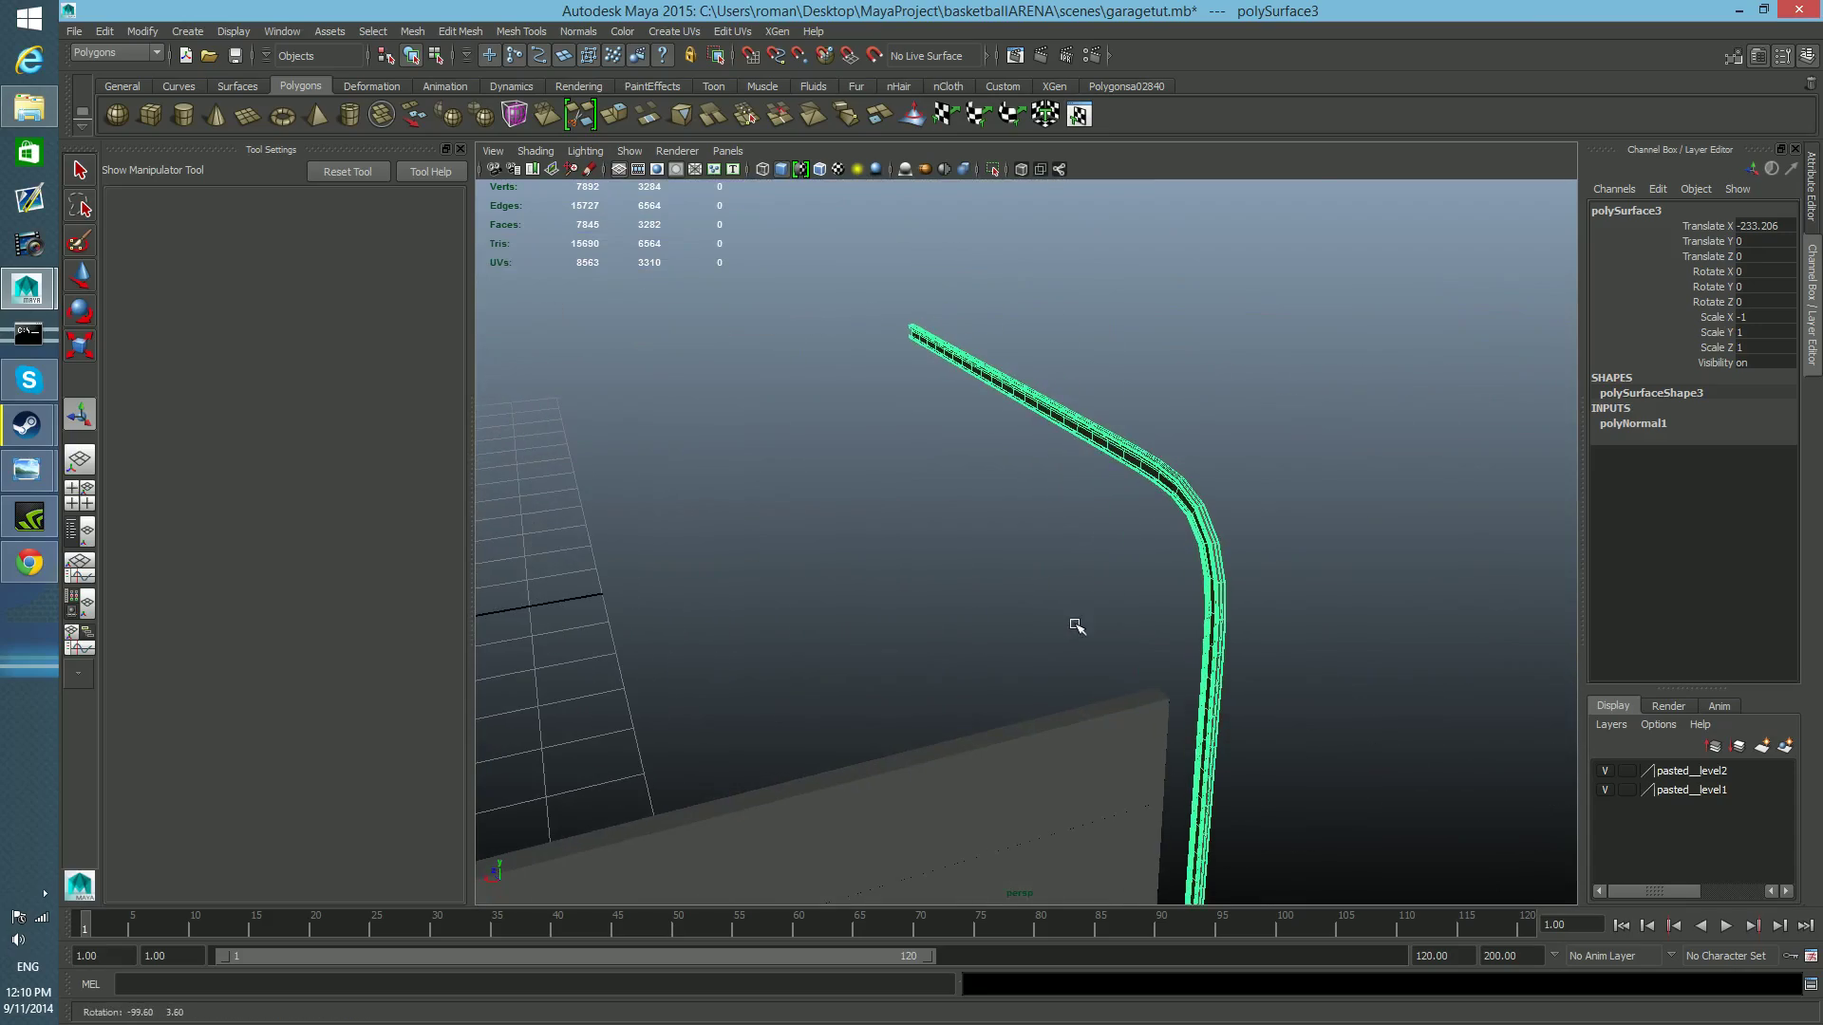
alt+middle_drag(1056, 634, 792, 545)
alt+drag(793, 551, 1239, 615)
alt+drag(1103, 621, 1274, 660)
alt+middle_drag(1273, 660, 1139, 622)
Try to snap the mirrored rail along X to the door's edge, and undo the move.
key(w)
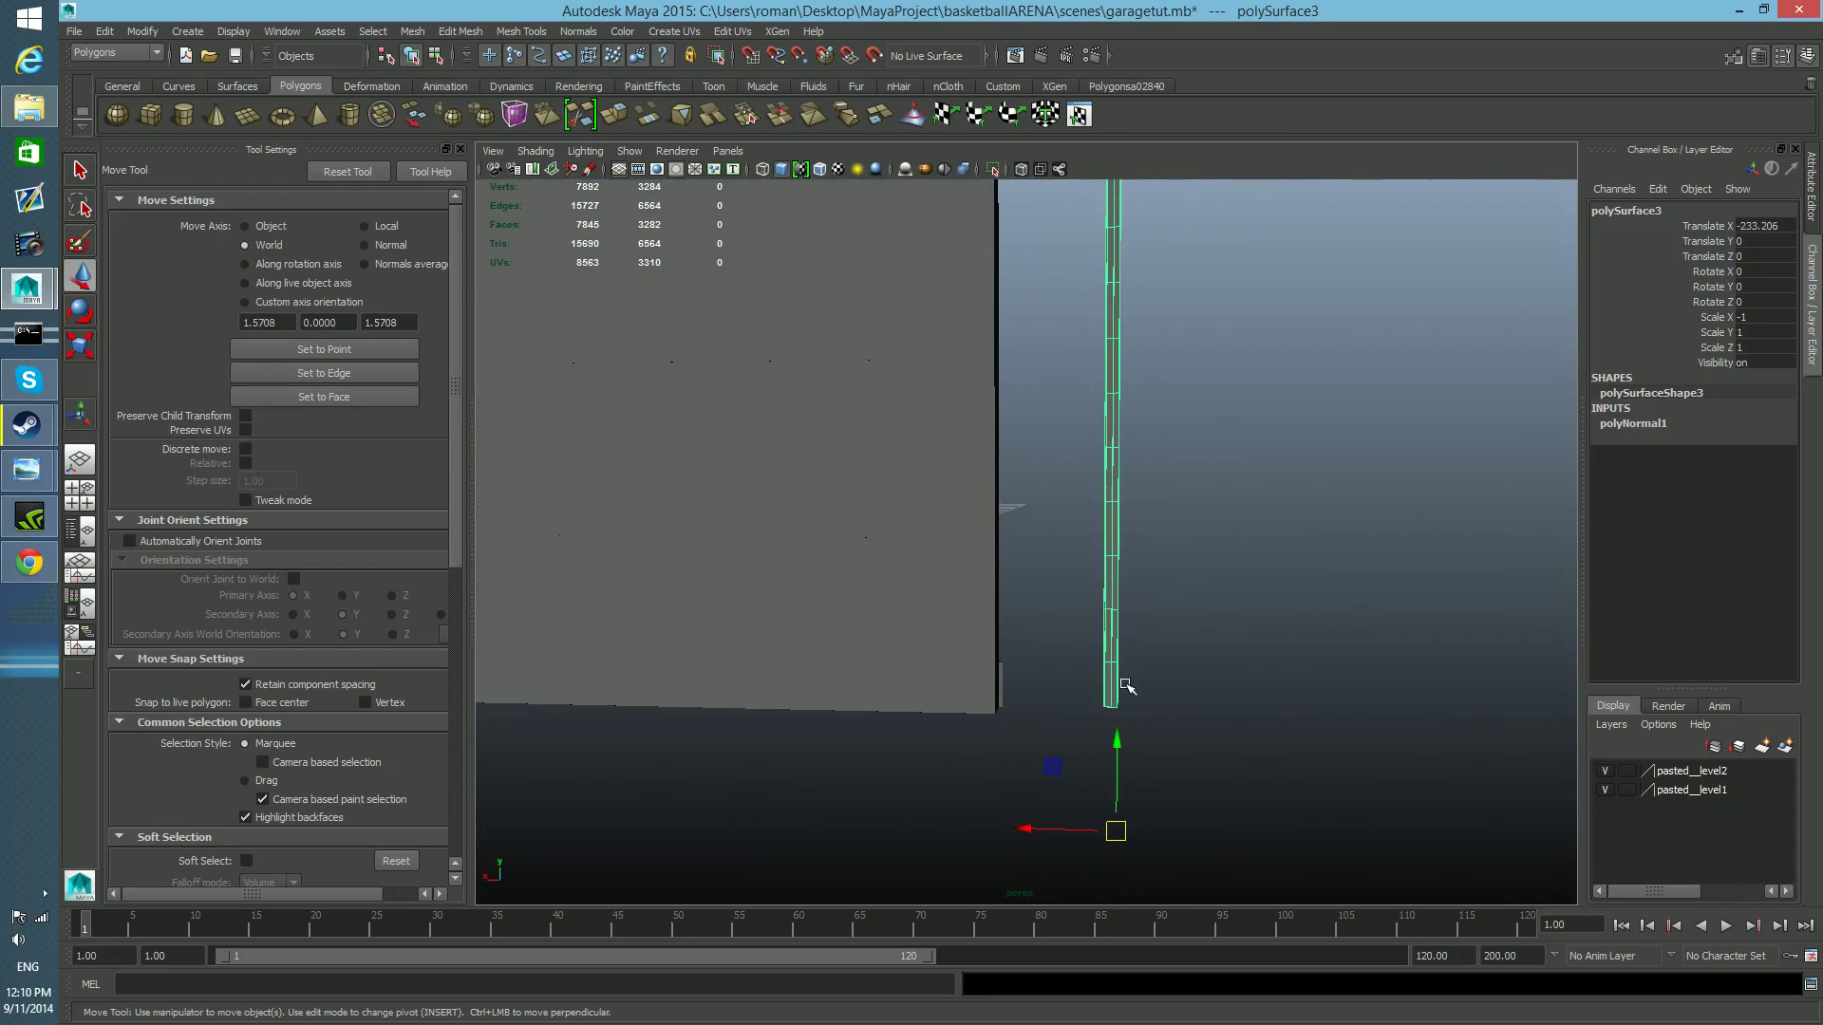
alt+drag(1027, 848, 920, 852)
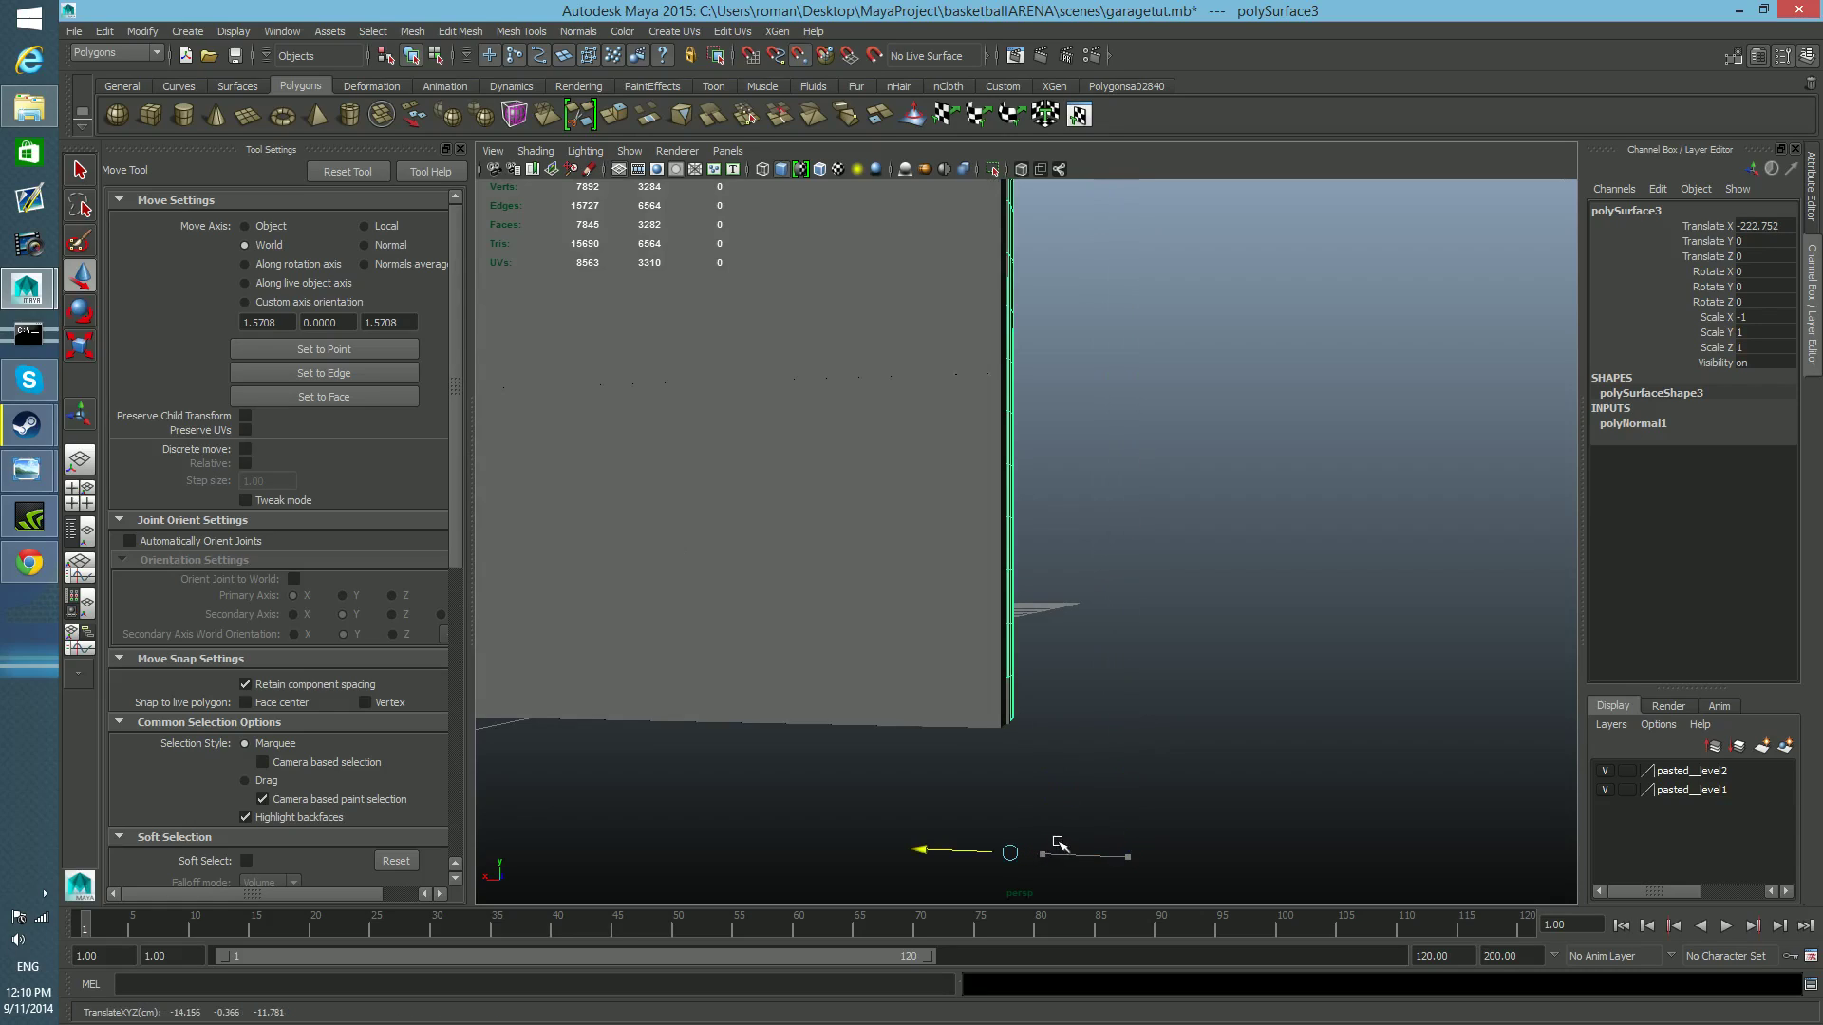
drag(1059, 842, 1123, 848)
drag(1233, 823, 773, 758)
key(ctrl+z)
key(ctrl+z)
Snap the mirrored rail's pivot to the corner vertex at its lower end on the side facing the door.
alt+middle_drag(911, 801, 792, 678)
click(968, 622)
alt+drag(937, 680, 931, 633)
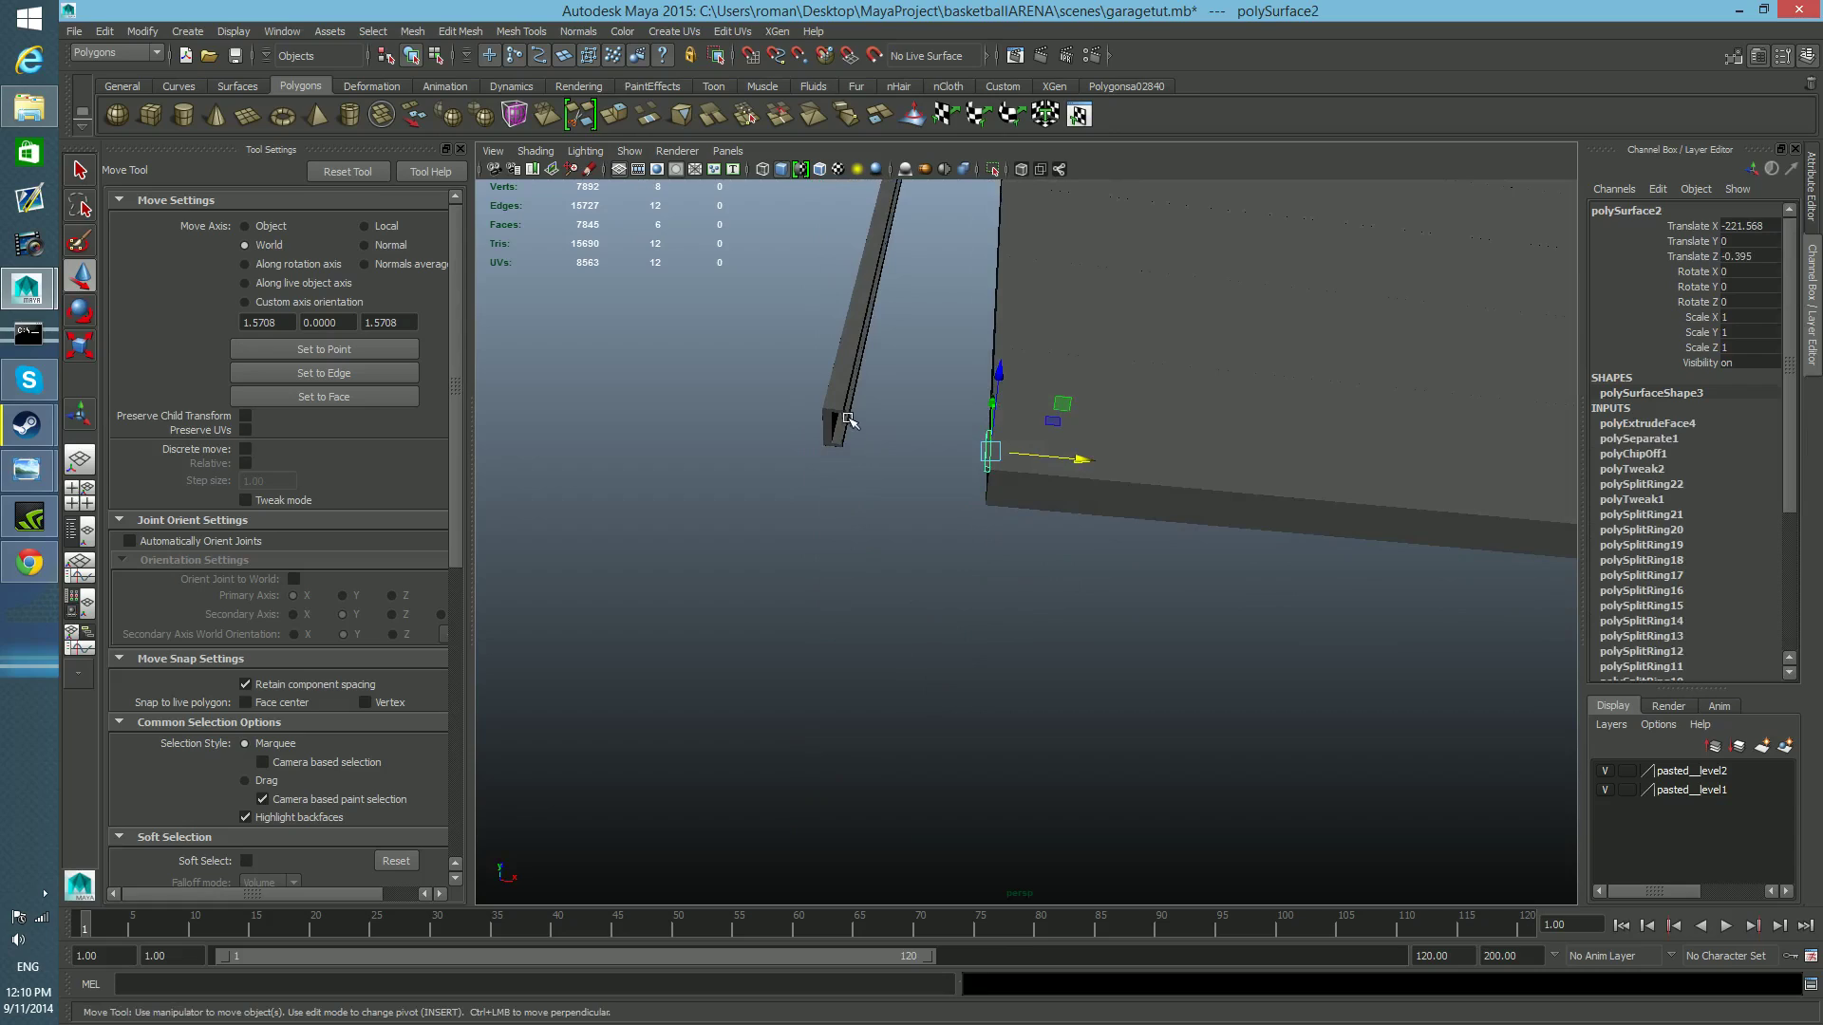
click(845, 423)
alt+drag(845, 422, 822, 599)
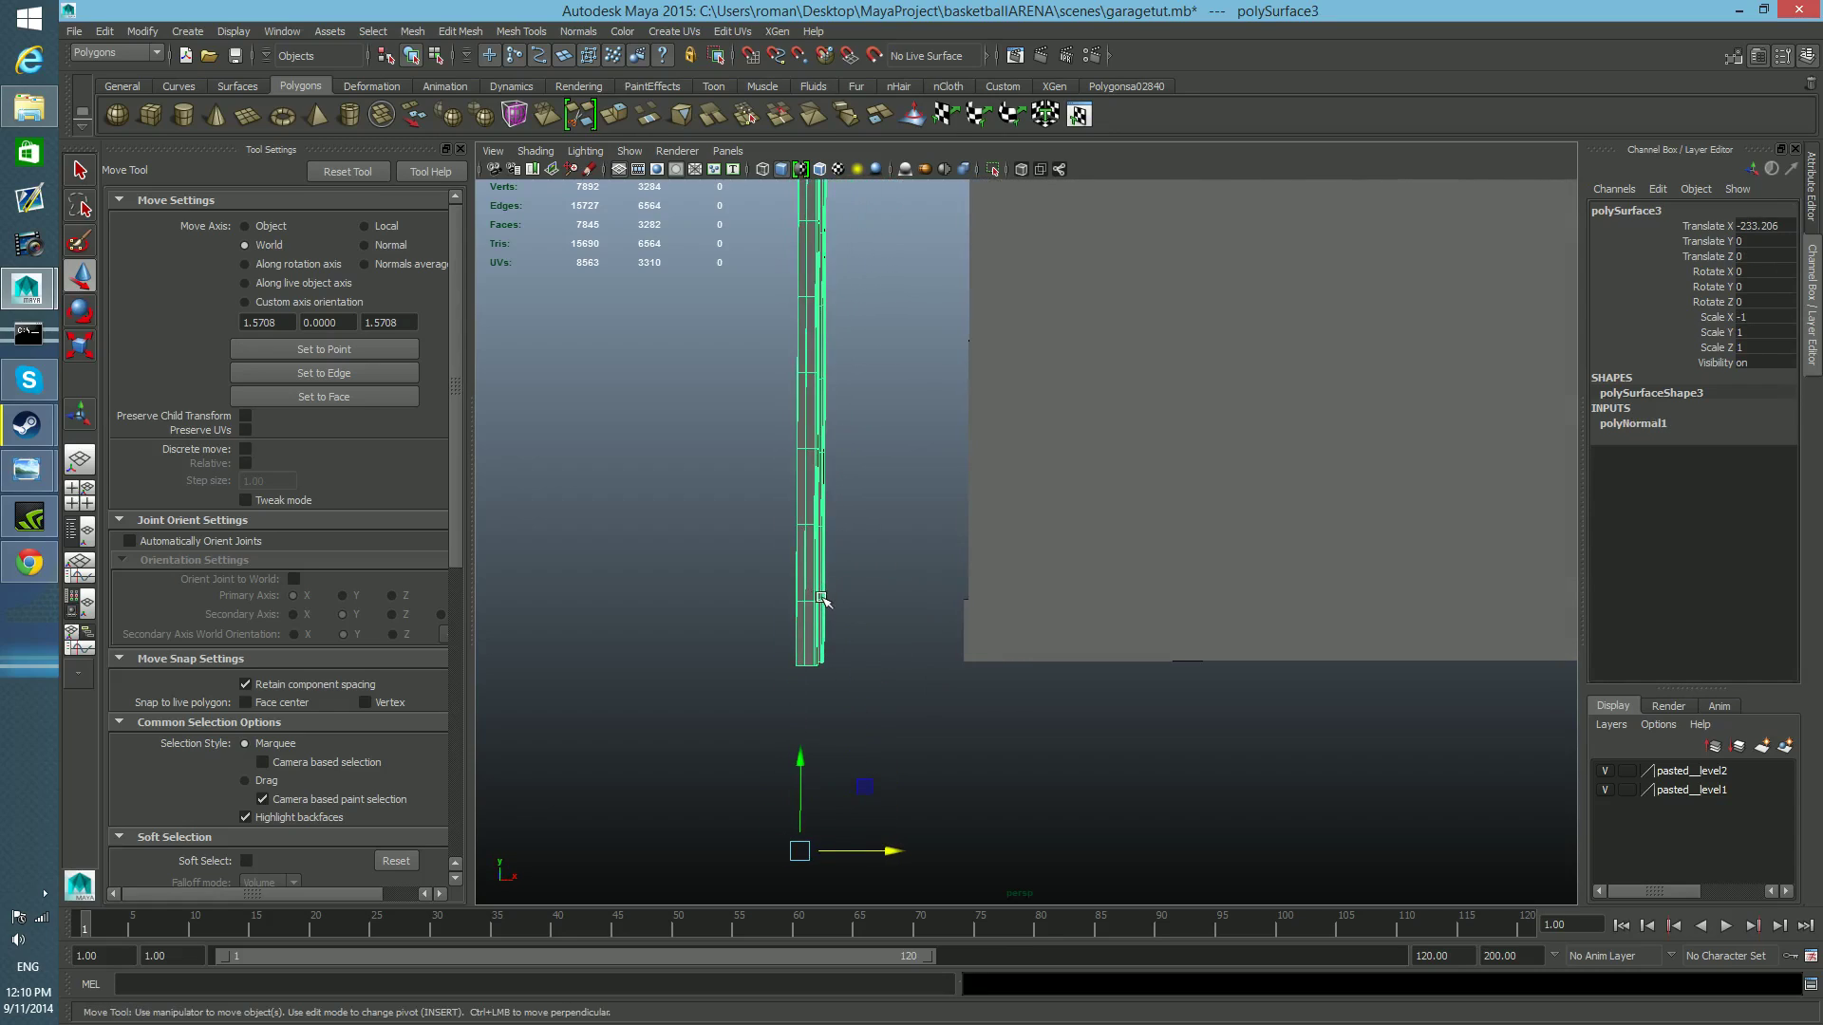
key(d)
key(v)
drag(801, 851, 819, 661)
mouse_move(806, 700)
alt+right_down()
mouse_move(948, 753)
mouse_move(851, 793)
mouse_move(1126, 615)
mouse_move(879, 692)
mouse_move(1053, 712)
mouse_move(984, 737)
mouse_move(794, 701)
alt+right_up()
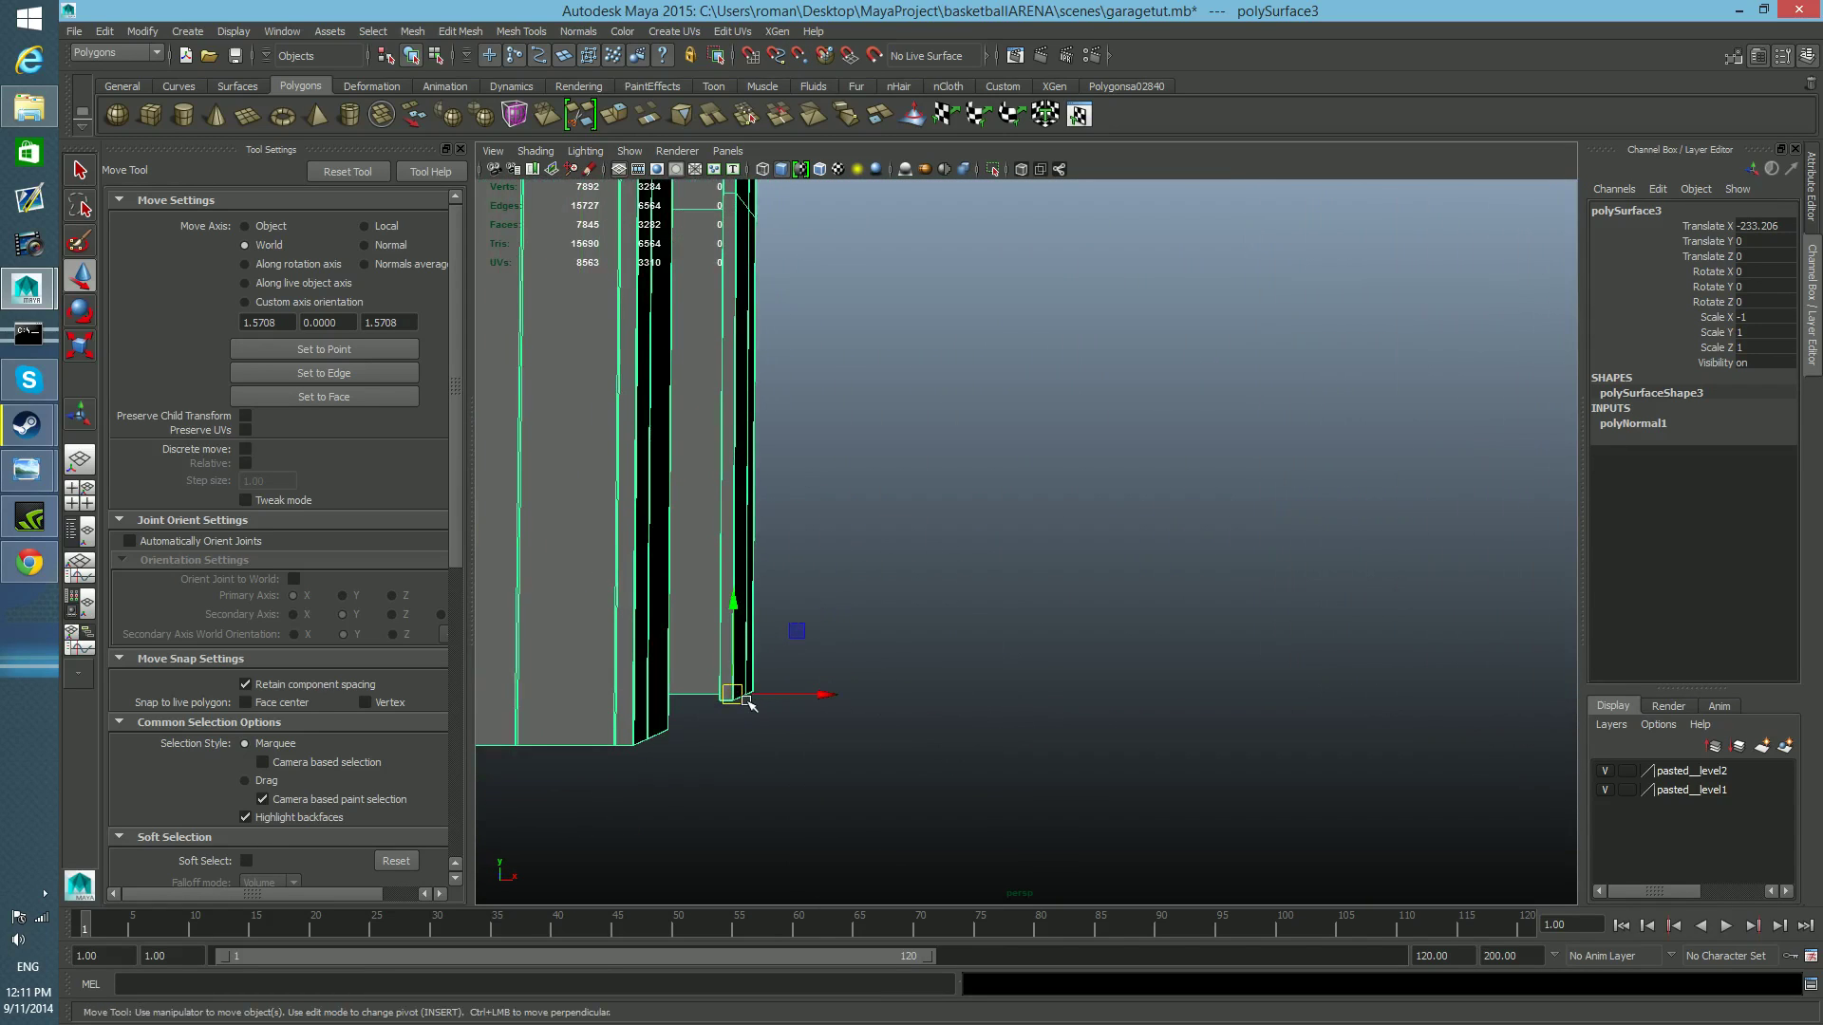
key(Insert)
drag(731, 698, 754, 692)
key(Insert)
Snap the mirrored rail along X against the small block at the door's edge, to a Translate X of about -224.235.
mouse_move(864, 732)
alt+mouse_down()
mouse_move(835, 732)
mouse_move(928, 732)
mouse_move(860, 714)
alt+mouse_up()
mouse_move(690, 666)
drag(690, 665, 712, 708)
Examine in the top view how the mirrored rail's upper end lines up with the small block and the door's edge.
key(space)
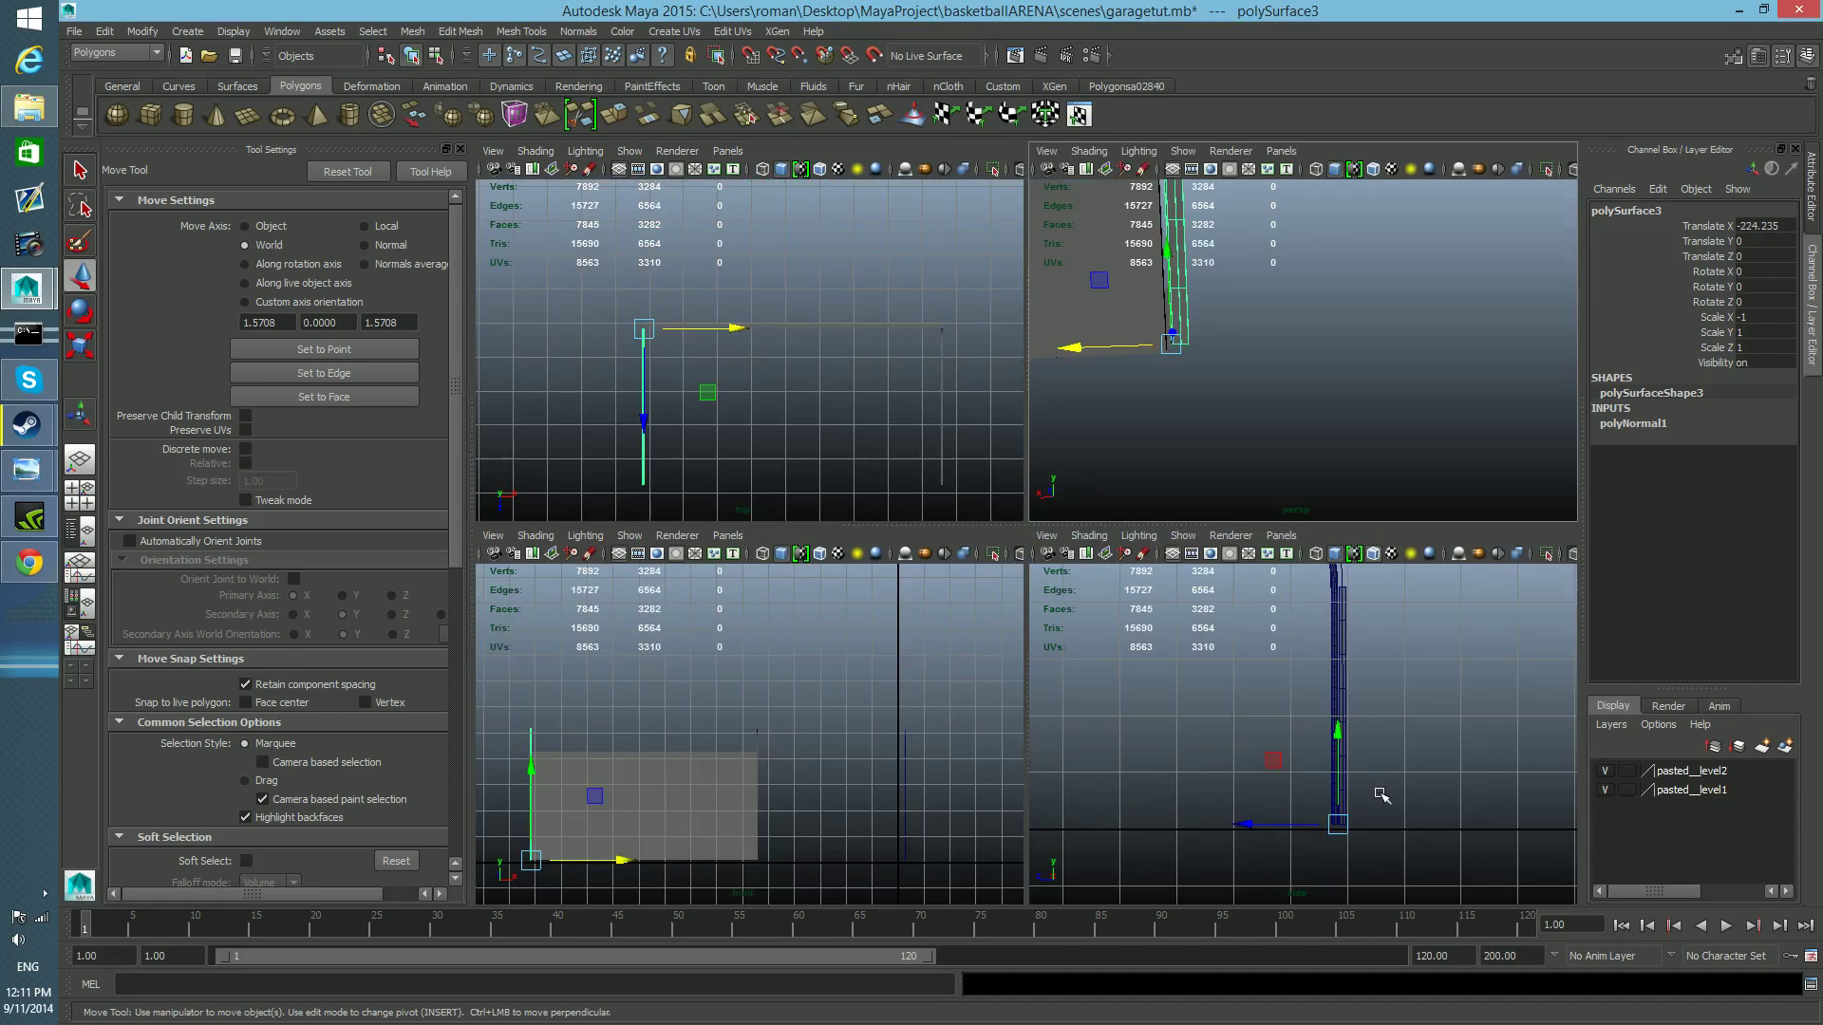
key(space)
scroll(825, 483, up, 7)
alt+middle_drag(794, 518, 1303, 570)
scroll(1310, 565, up, 6)
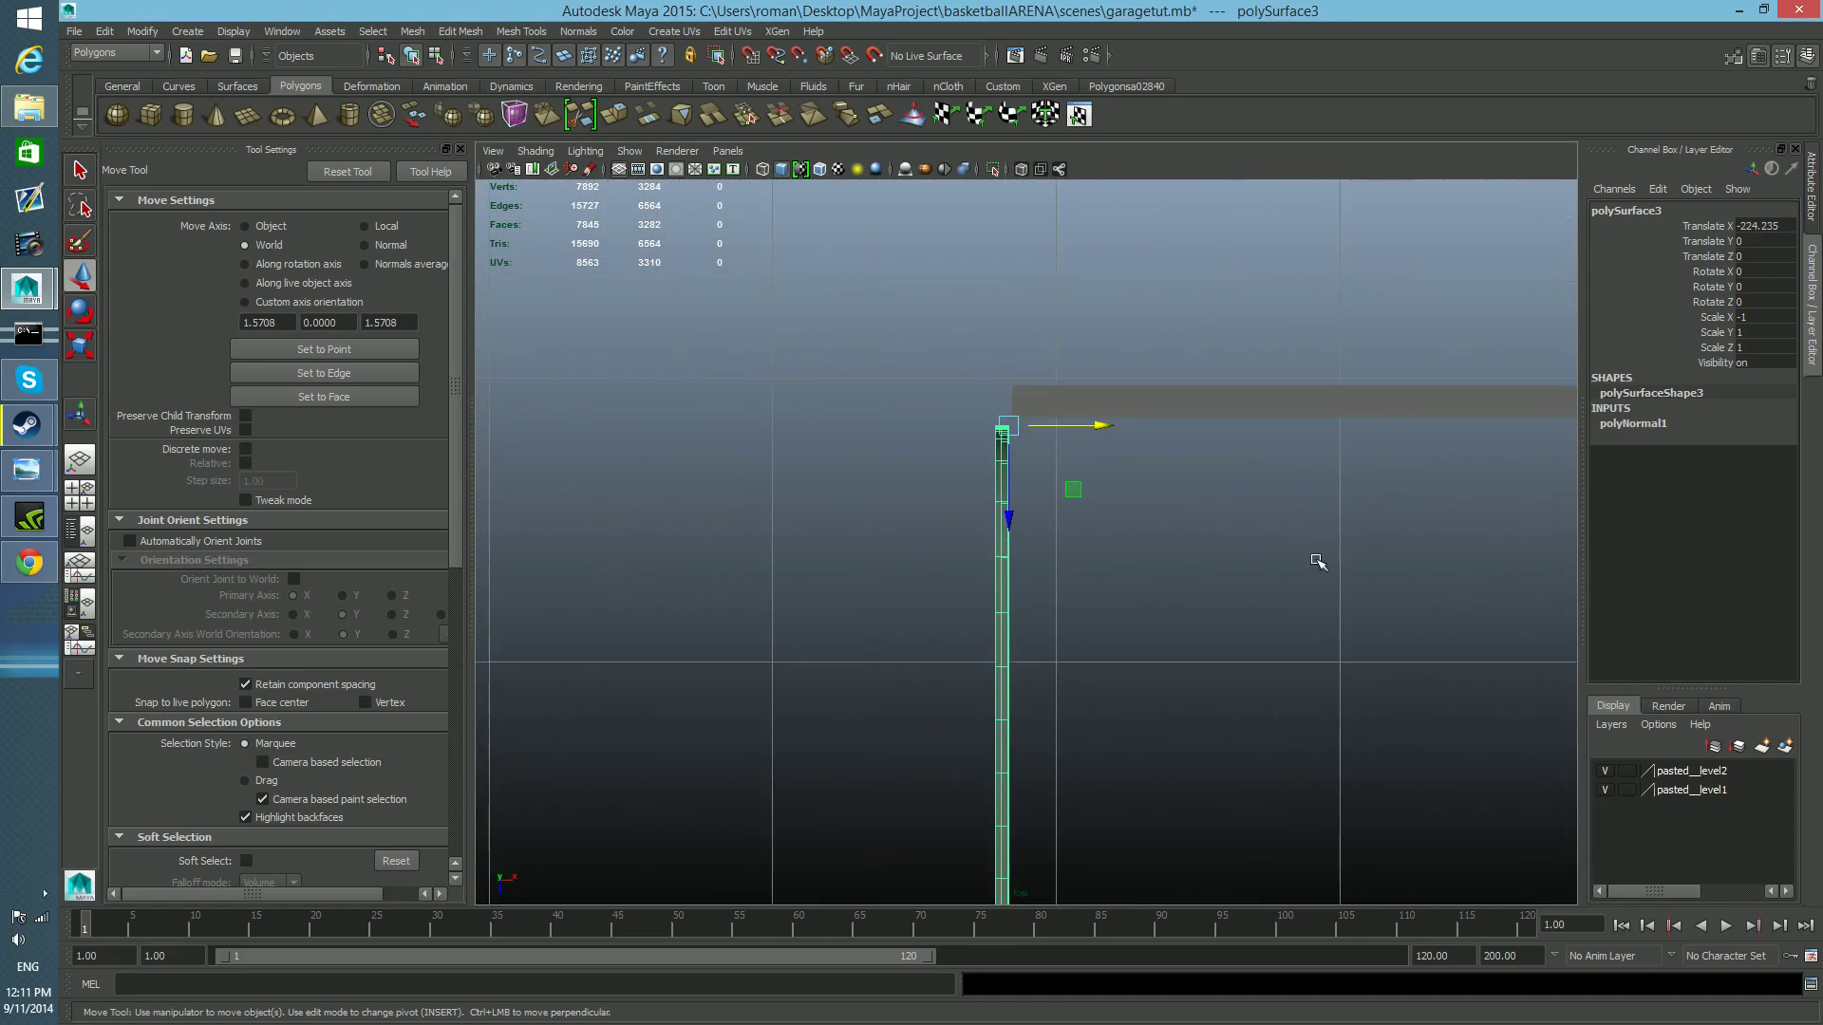
scroll(1229, 611, up, 2)
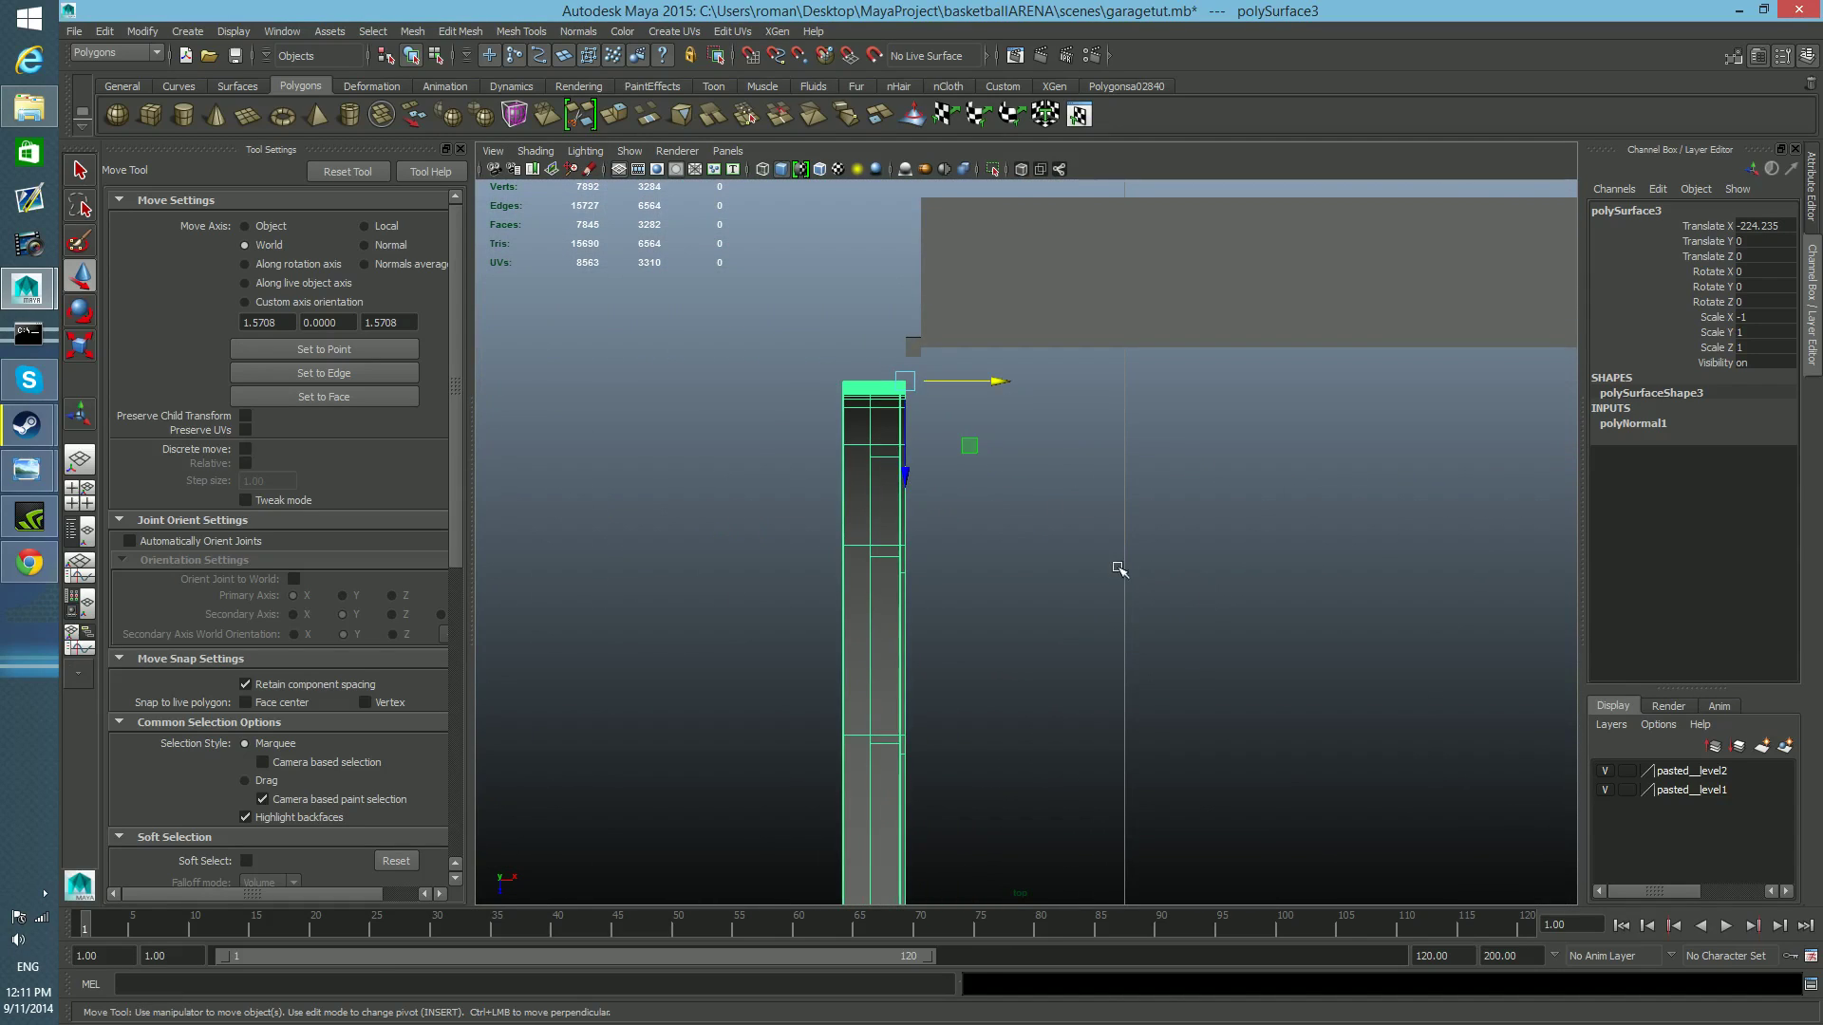
scroll(1118, 564, up, 2)
alt+middle_drag(1038, 475, 1049, 630)
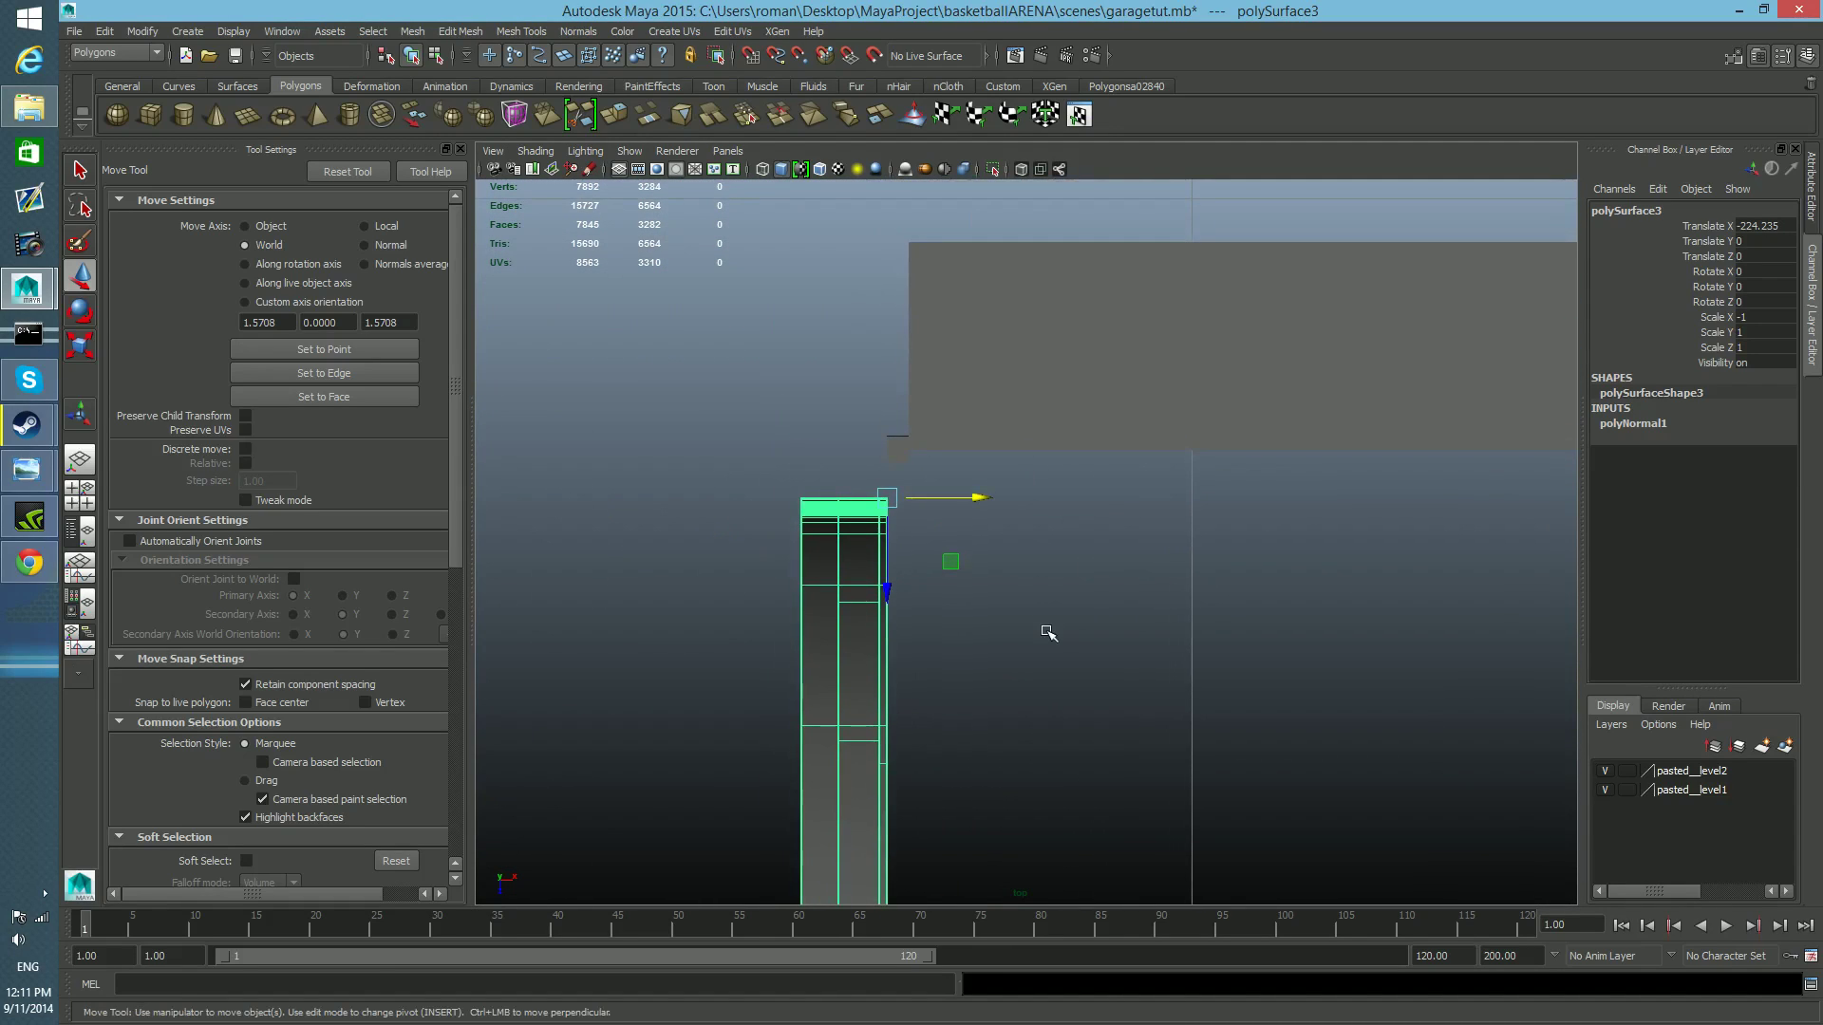
scroll(1151, 598, down, 3)
scroll(1306, 658, down, 2)
alt+middle_drag(1307, 659, 1047, 575)
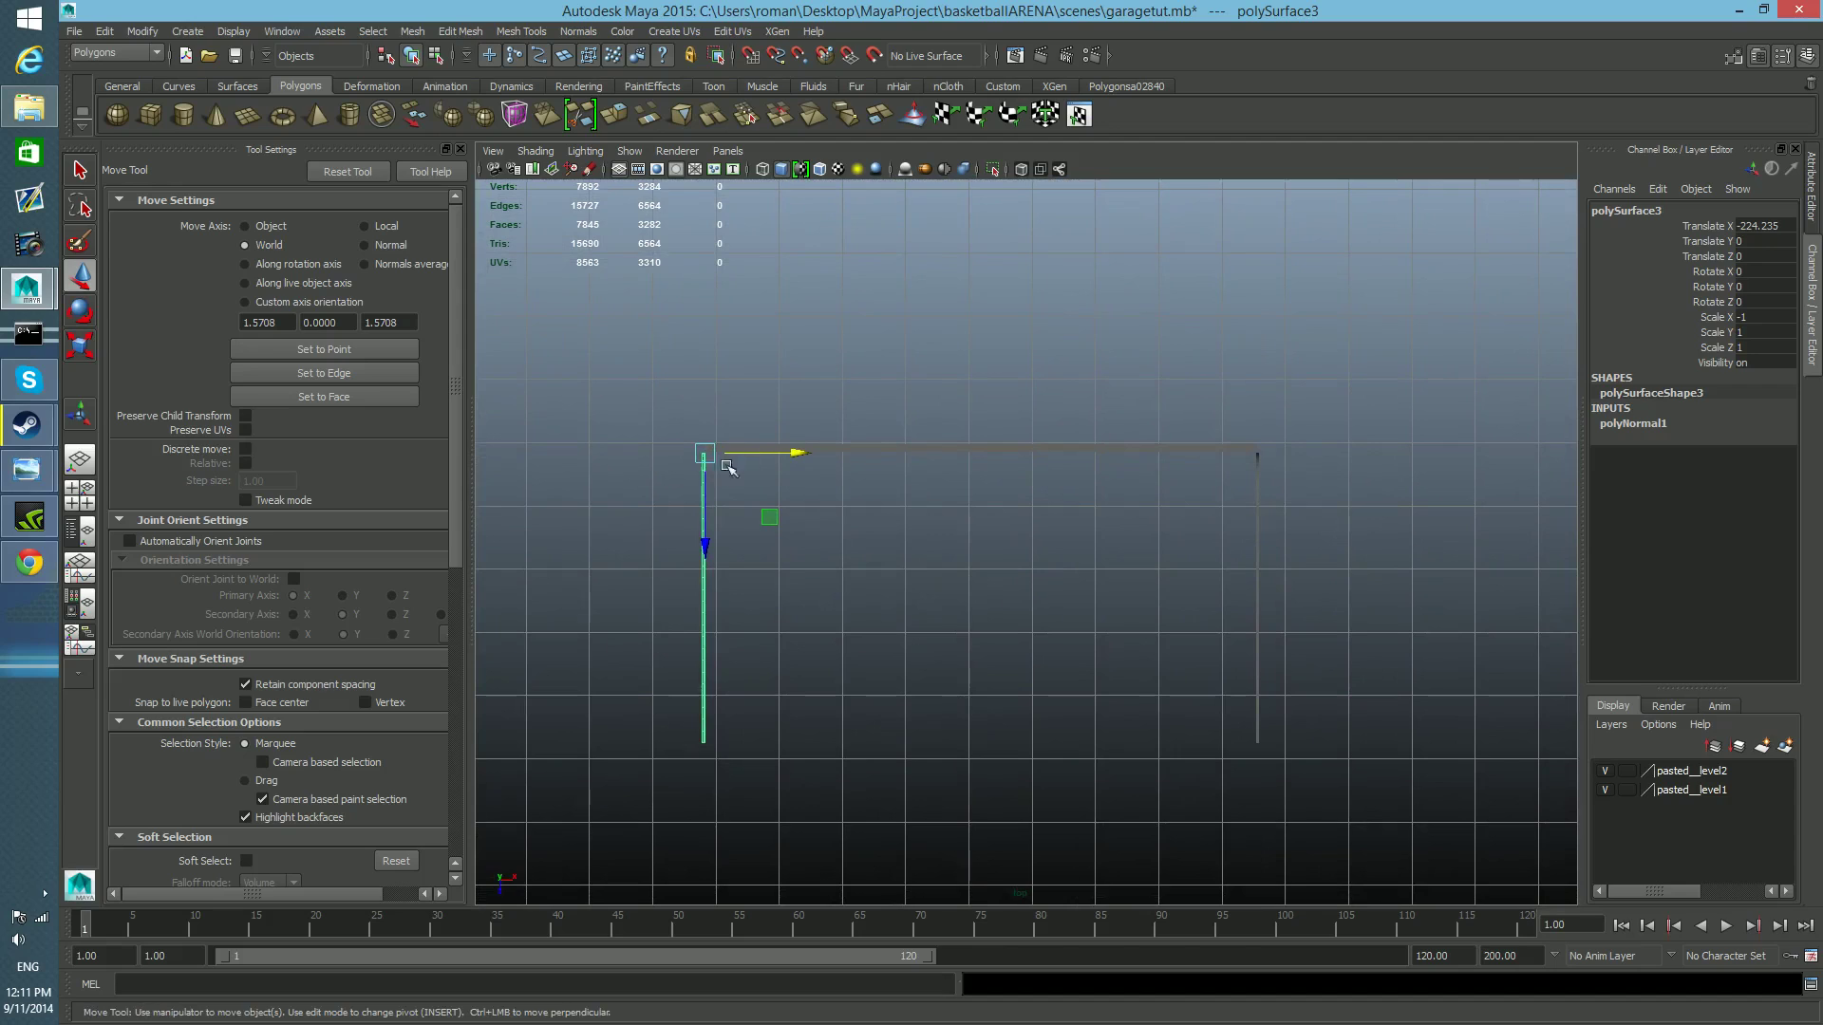
alt+middle_drag(771, 508, 1034, 538)
scroll(1033, 539, up, 7)
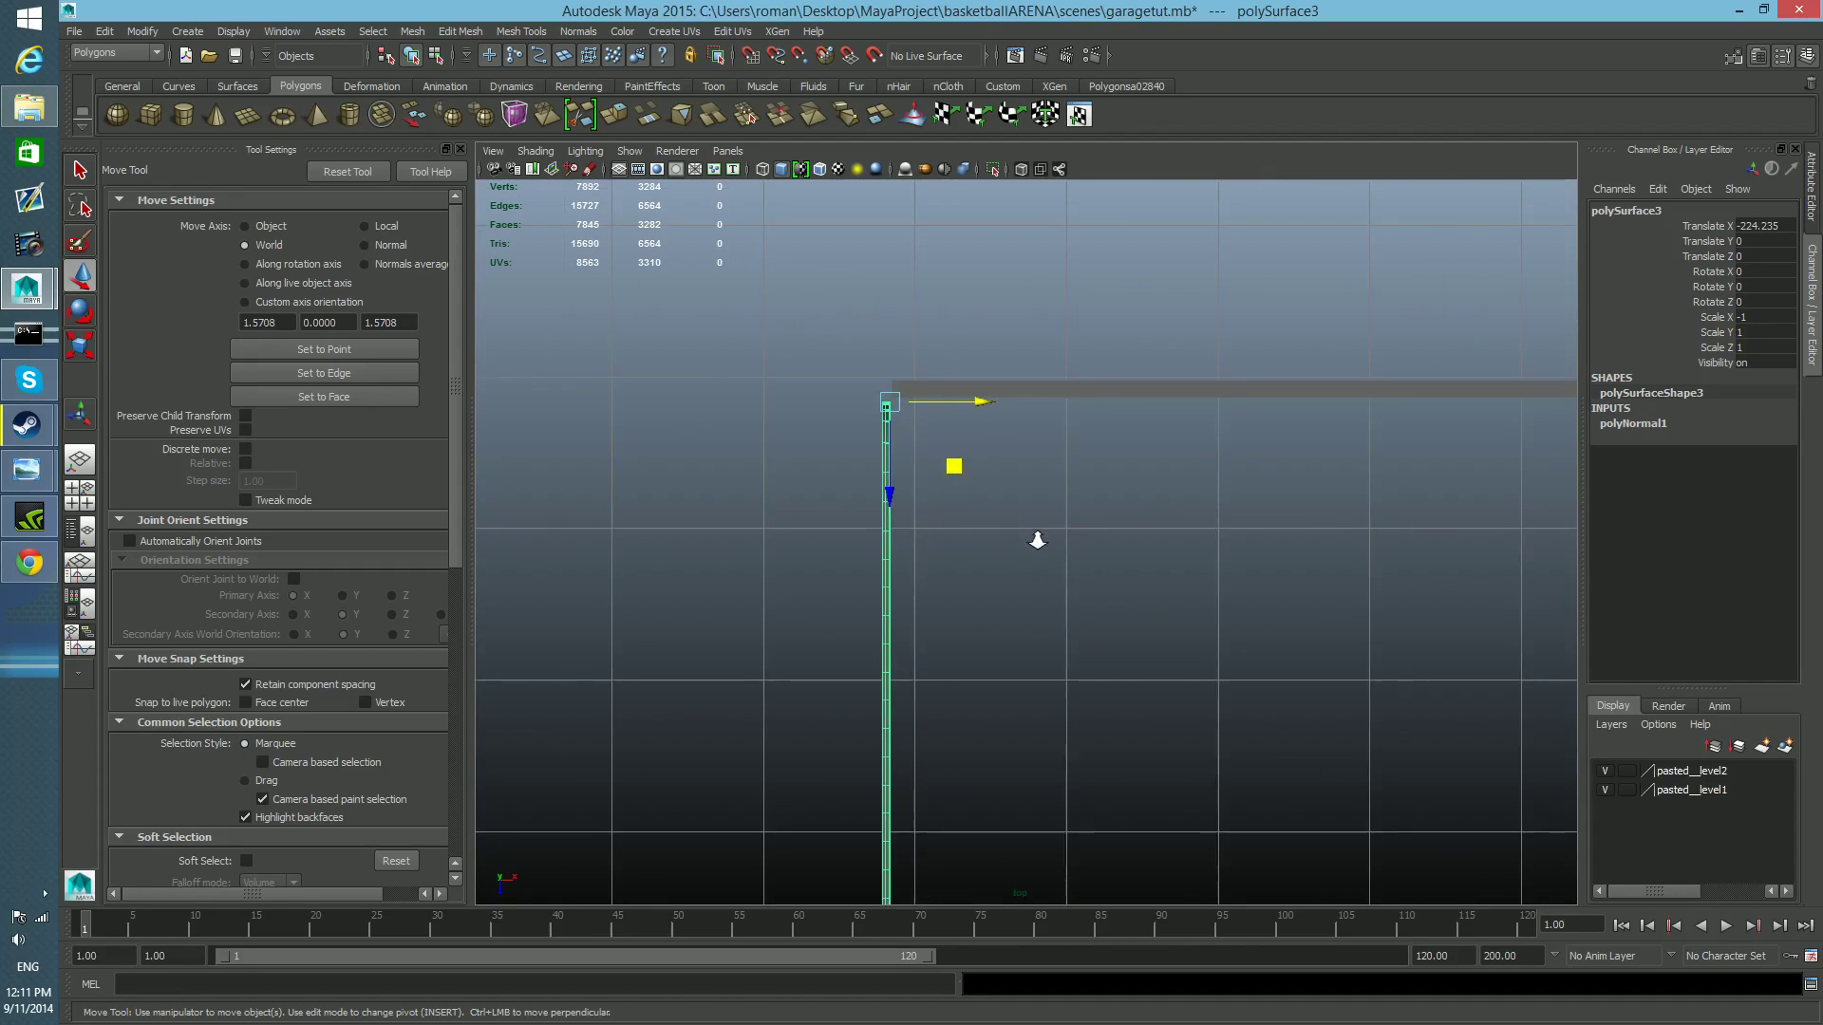
scroll(903, 460, up, 3)
alt+middle_drag(903, 459, 1070, 619)
scroll(1070, 618, up, 5)
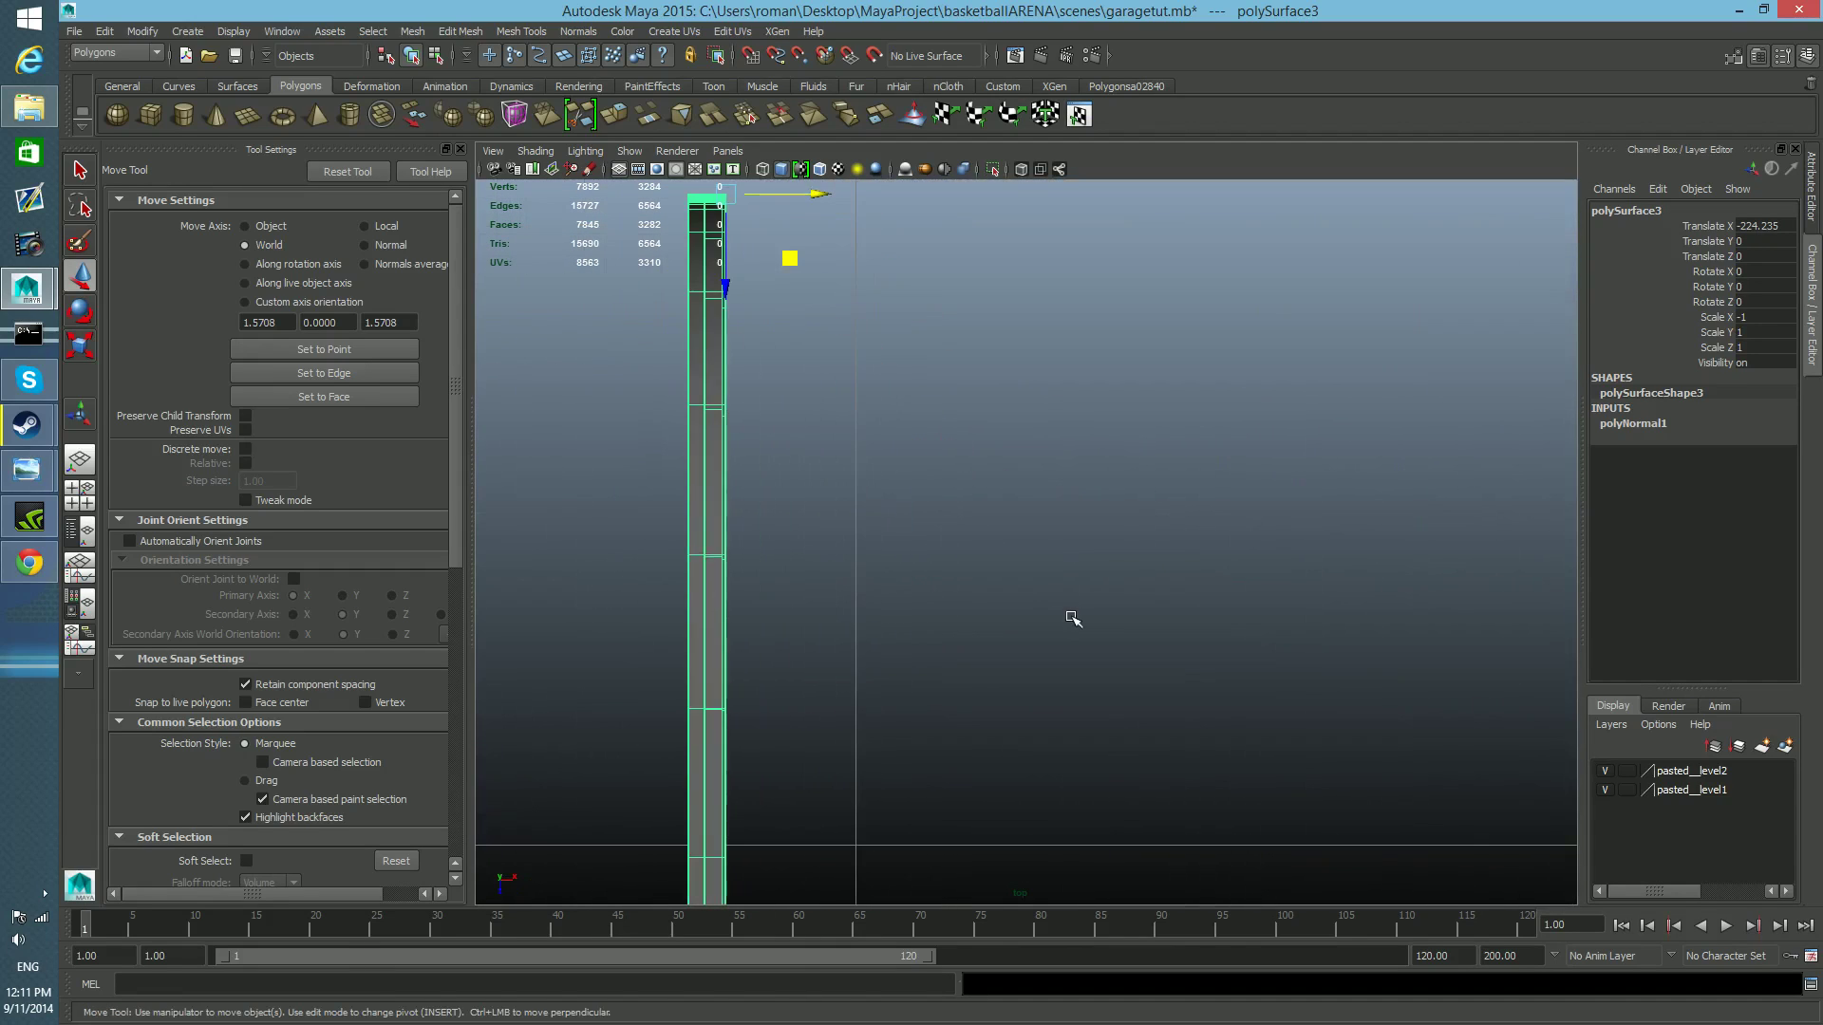
scroll(1057, 591, down, 2)
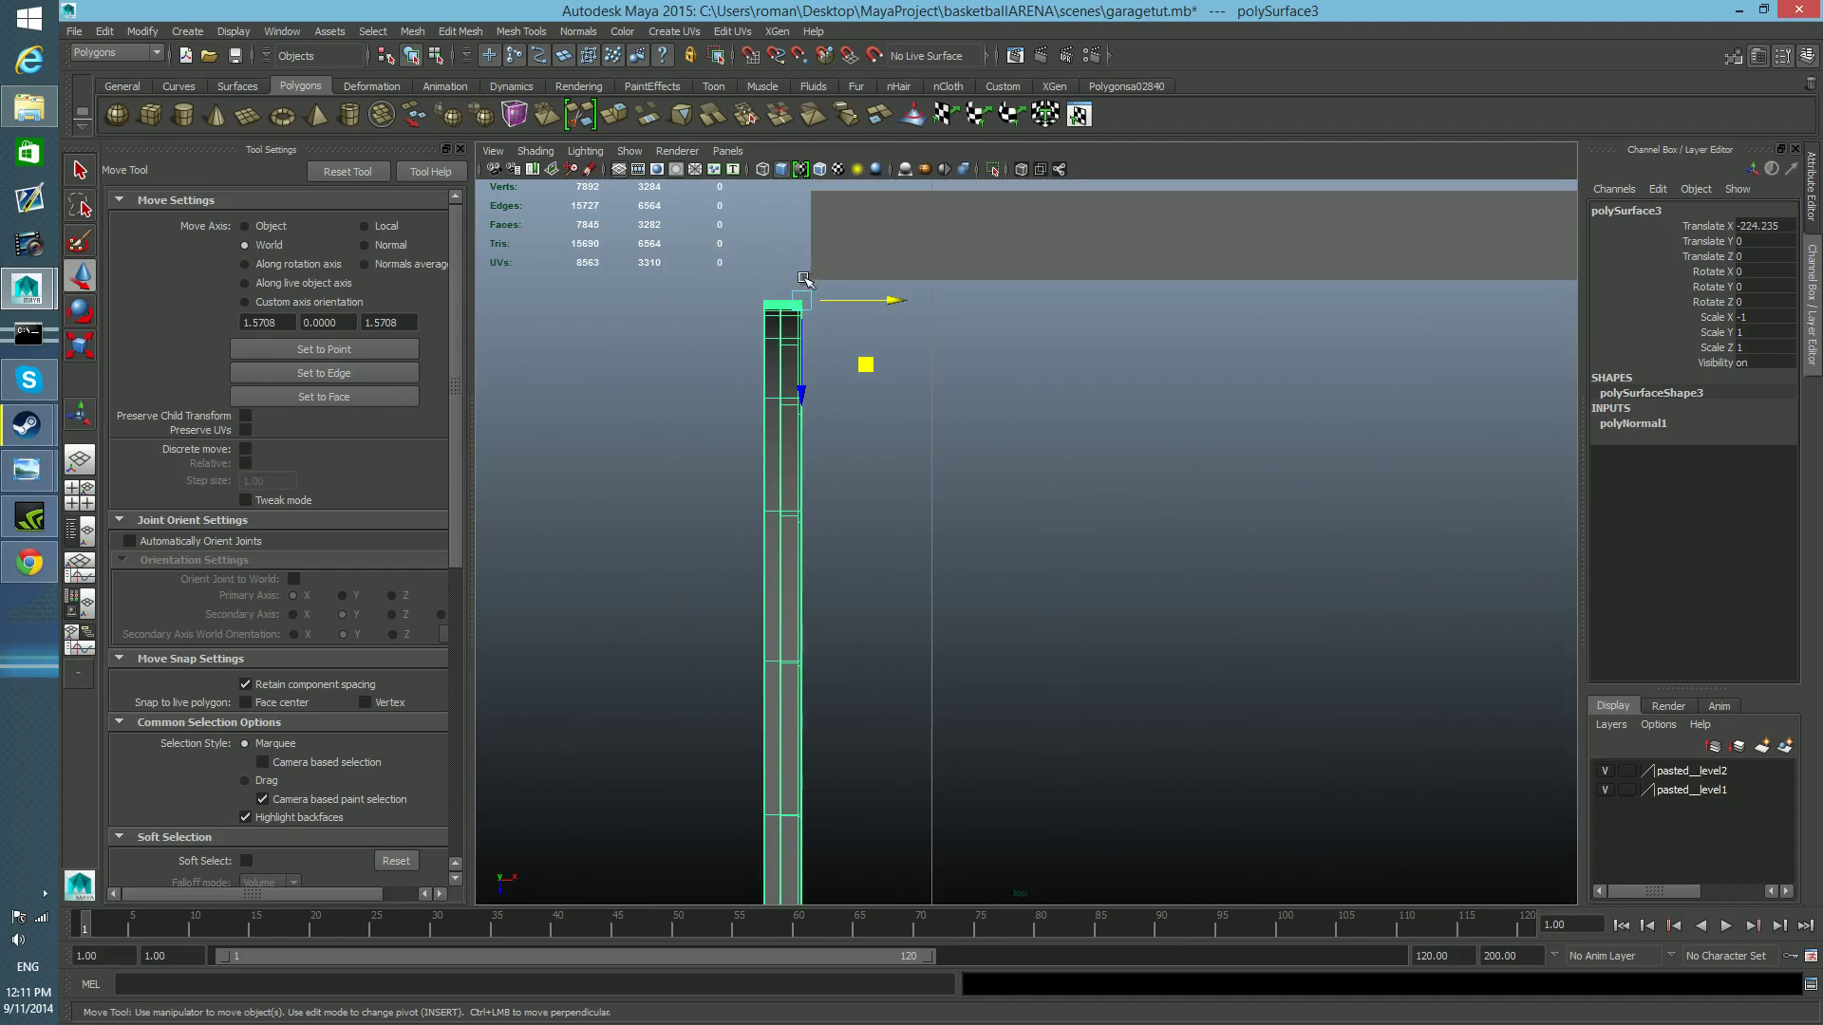
scroll(943, 398, down, 10)
alt+middle_drag(1152, 541, 977, 480)
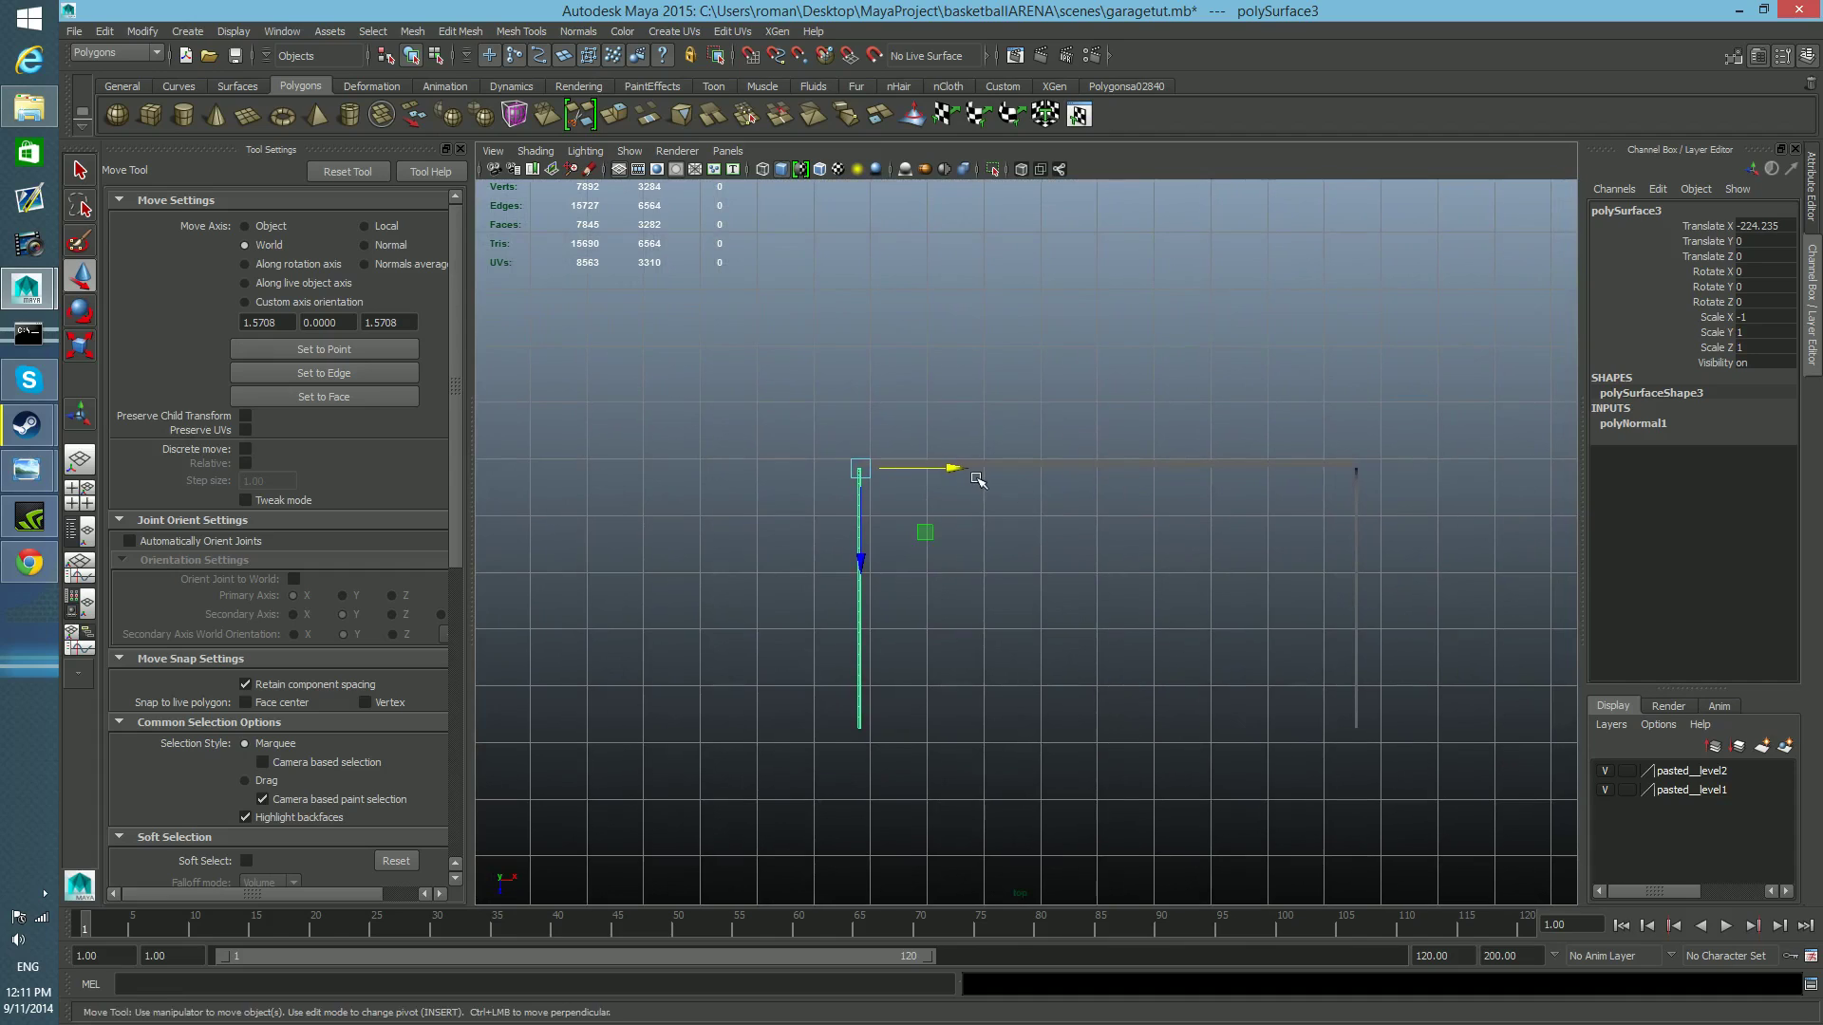
Try to move the mirrored rail along X using the original rail's side as reference, and undo the move.
drag(949, 467, 1447, 468)
alt+middle_drag(1426, 494, 965, 570)
scroll(1154, 567, up, 6)
scroll(968, 598, up, 5)
alt+middle_drag(999, 379, 948, 522)
key(ctrl+z)
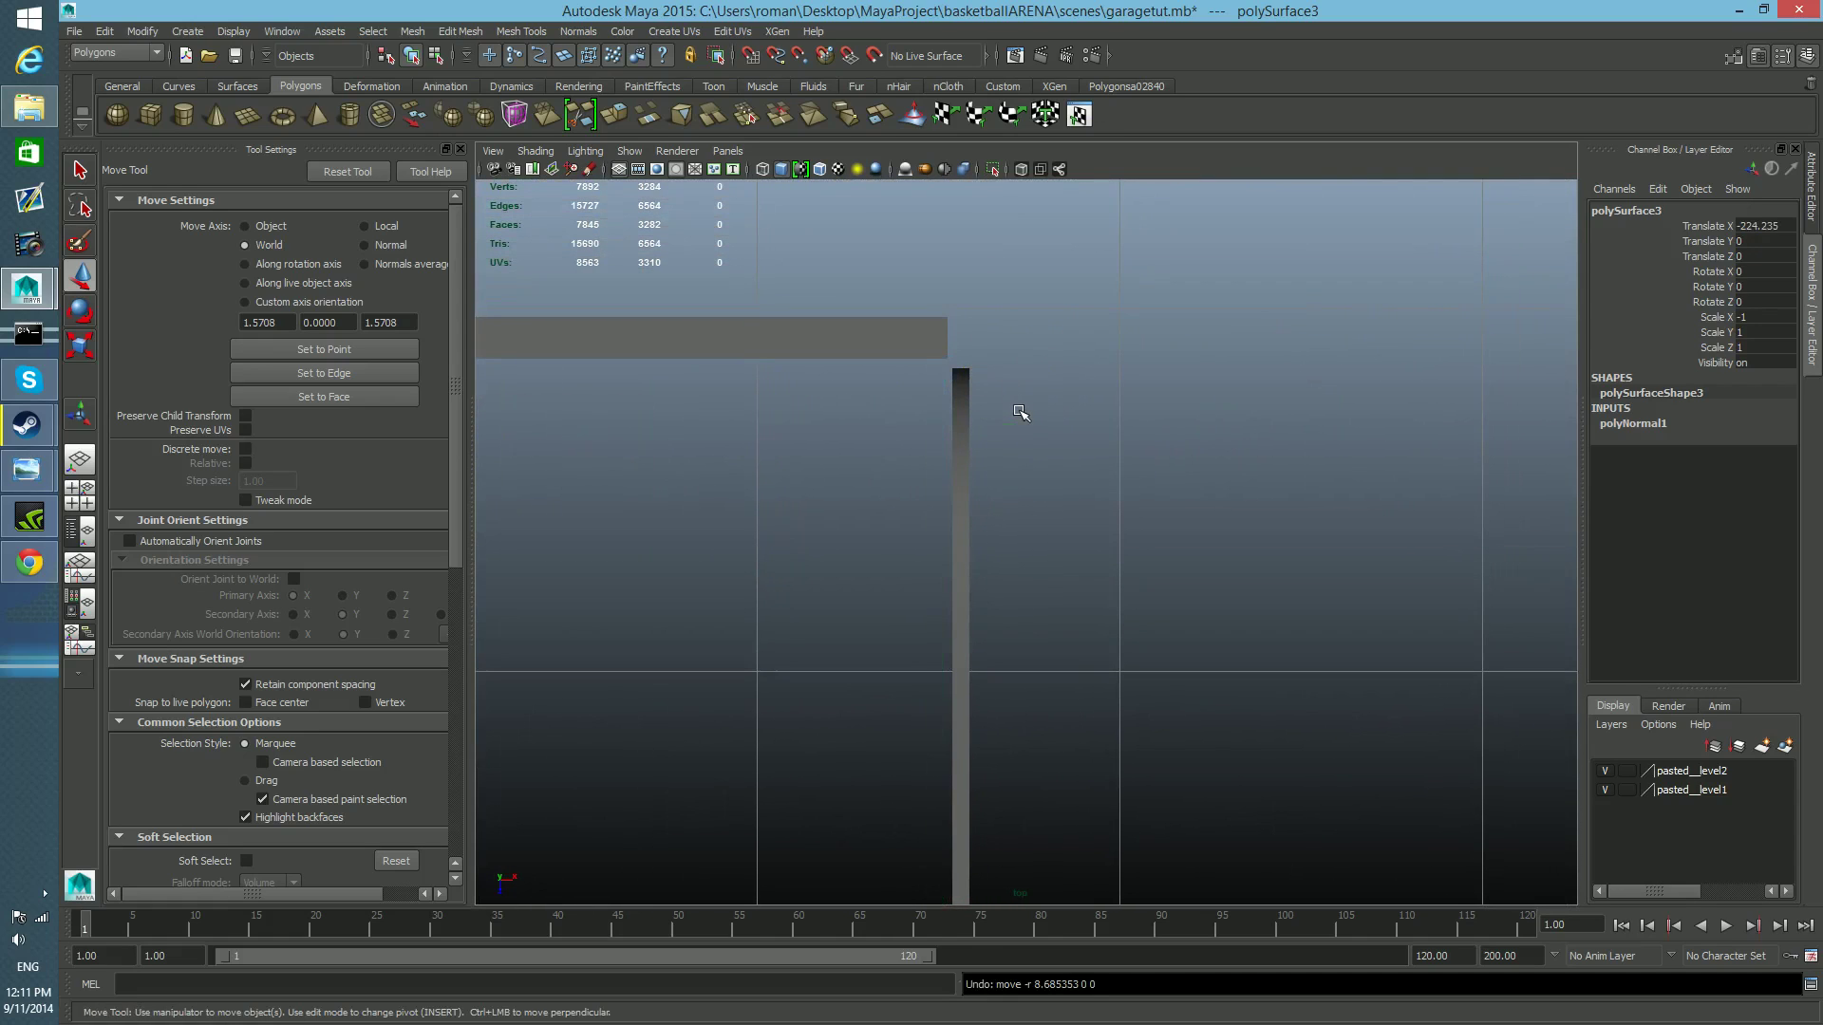
Delete the small connecting block between the mirrored rail and the door's edge in the perspective view.
scroll(807, 523, down, 11)
alt+middle_drag(772, 541, 994, 464)
scroll(893, 584, up, 5)
alt+middle_drag(886, 598, 1205, 618)
key(space)
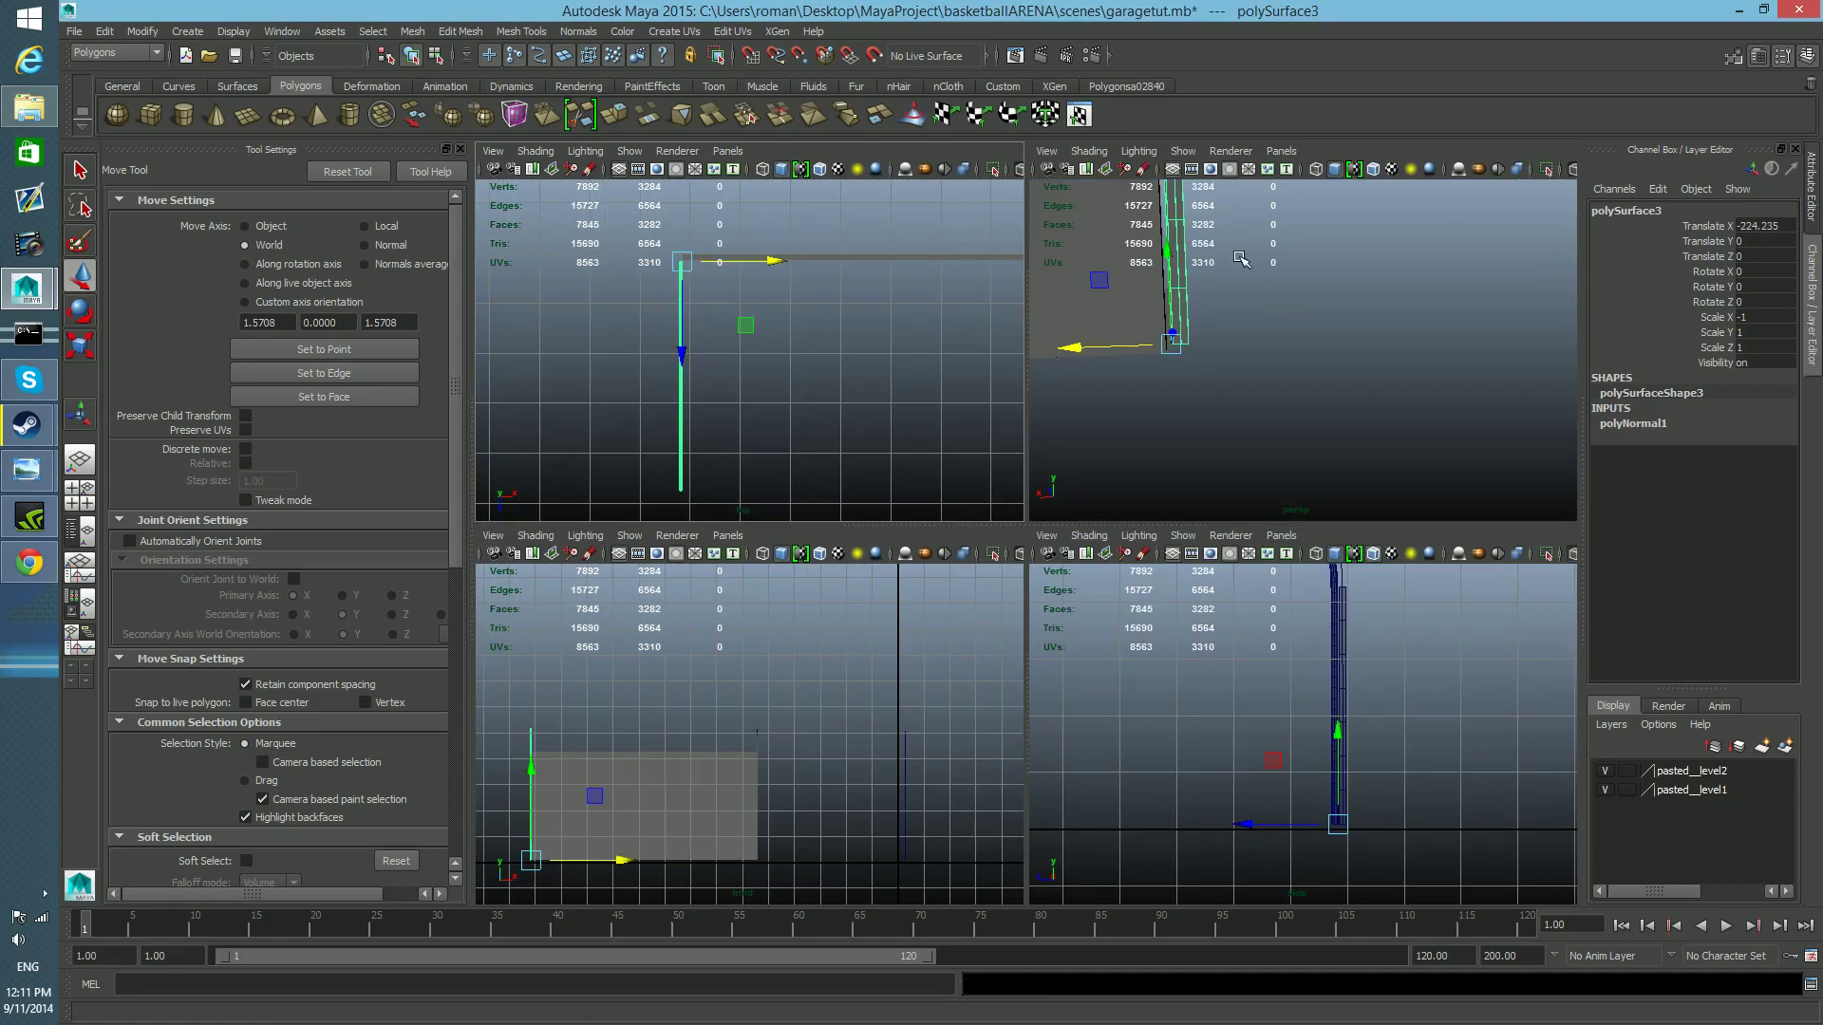
key(space)
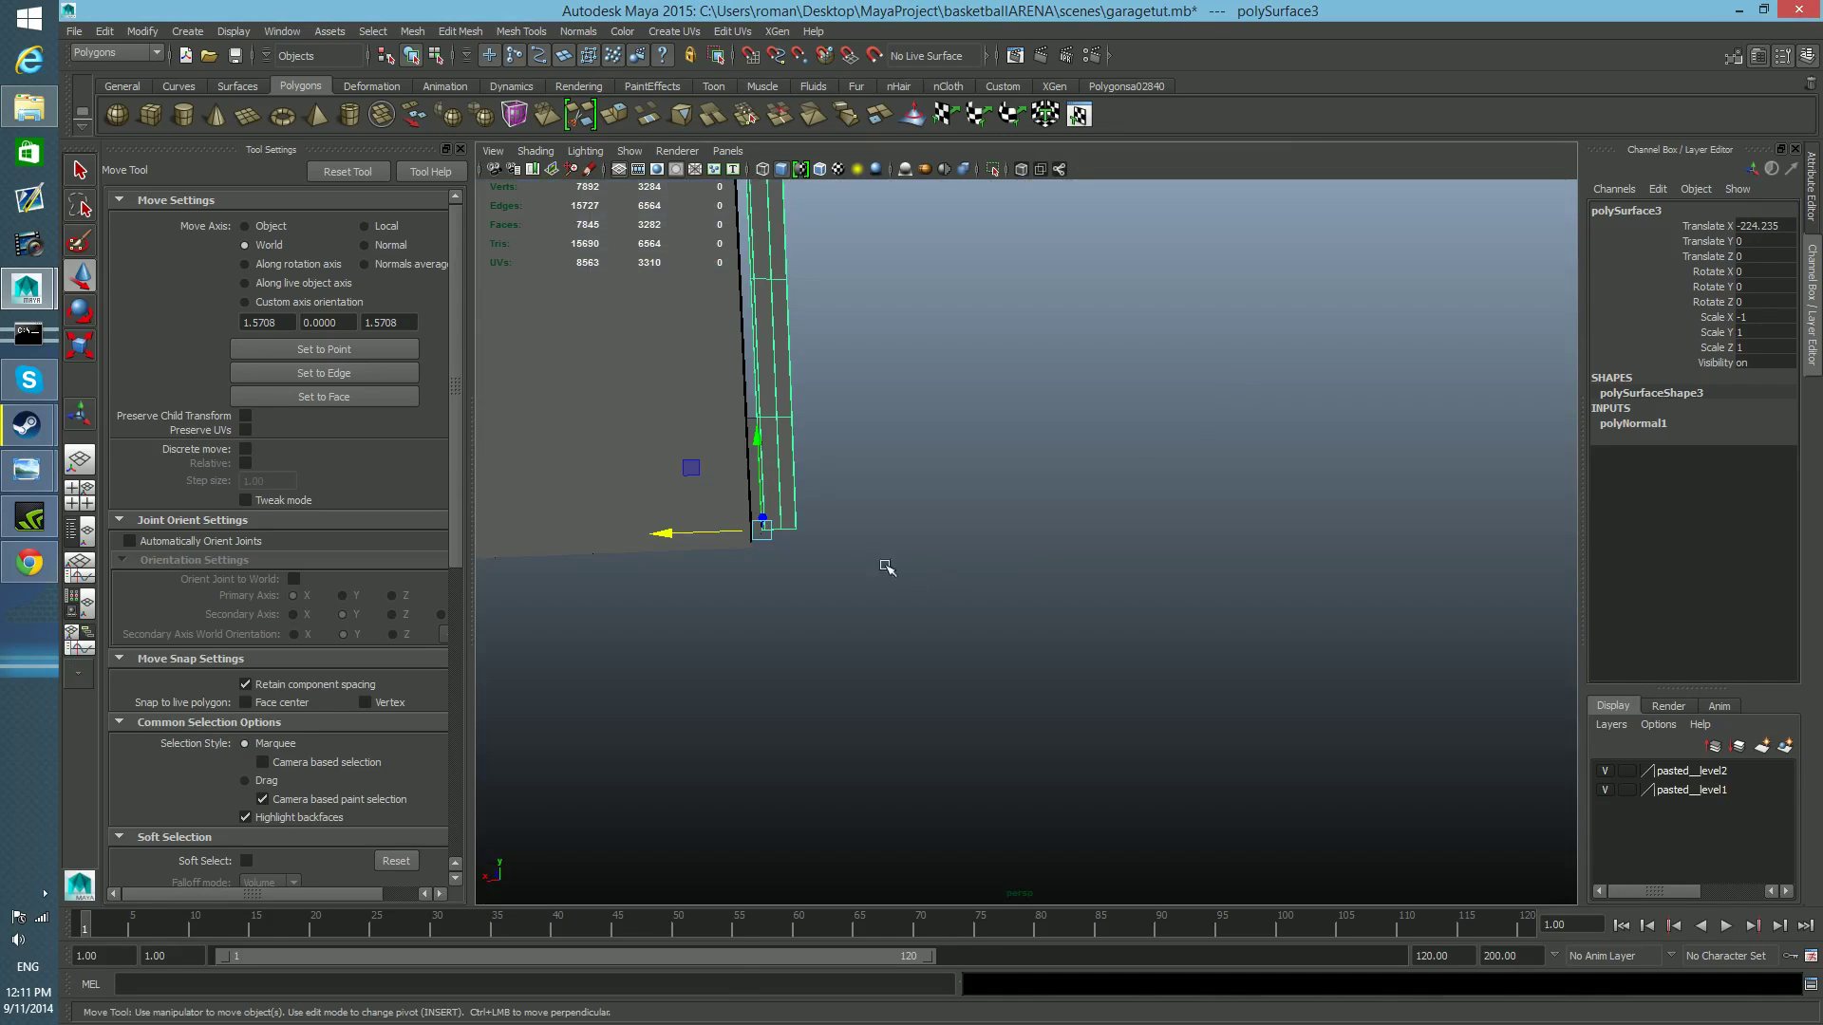
click(755, 437)
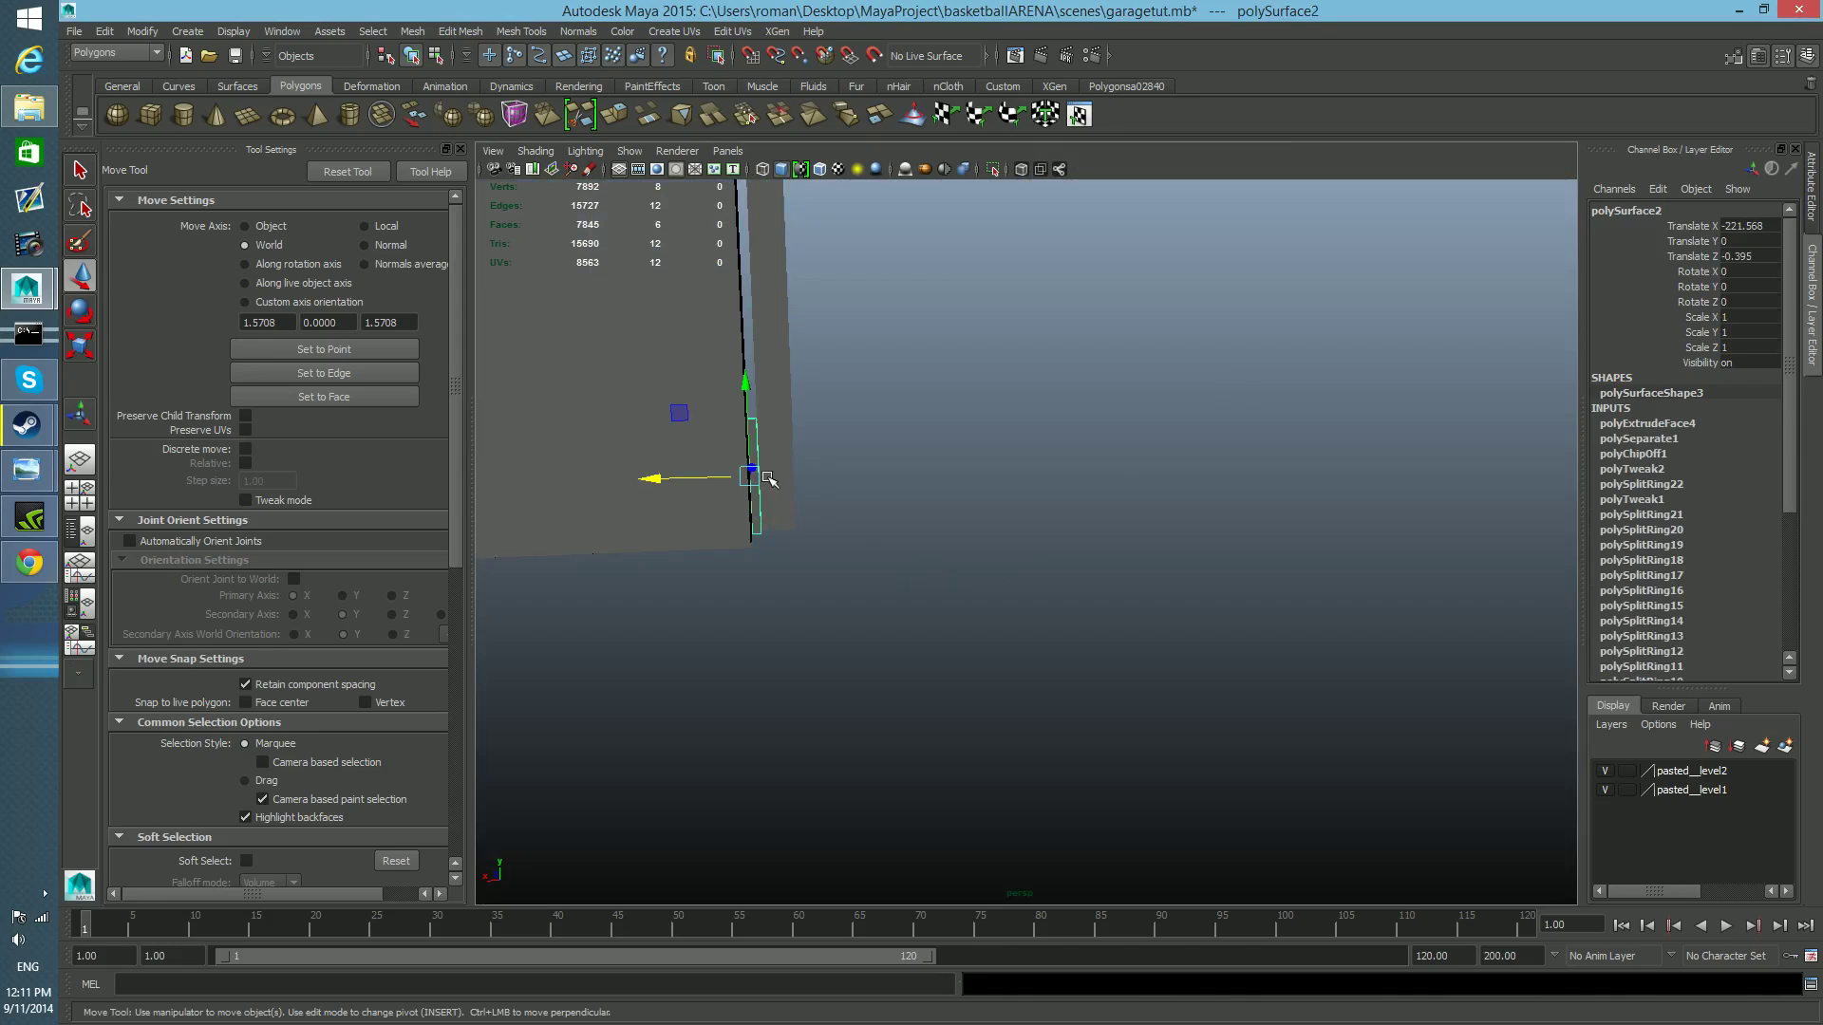
key(Delete)
Select the original rail and the mirrored rail together.
scroll(767, 488, down, 10)
alt+drag(767, 500, 1035, 552)
alt+right_drag(1035, 553, 1005, 358)
click(978, 316)
click(907, 199)
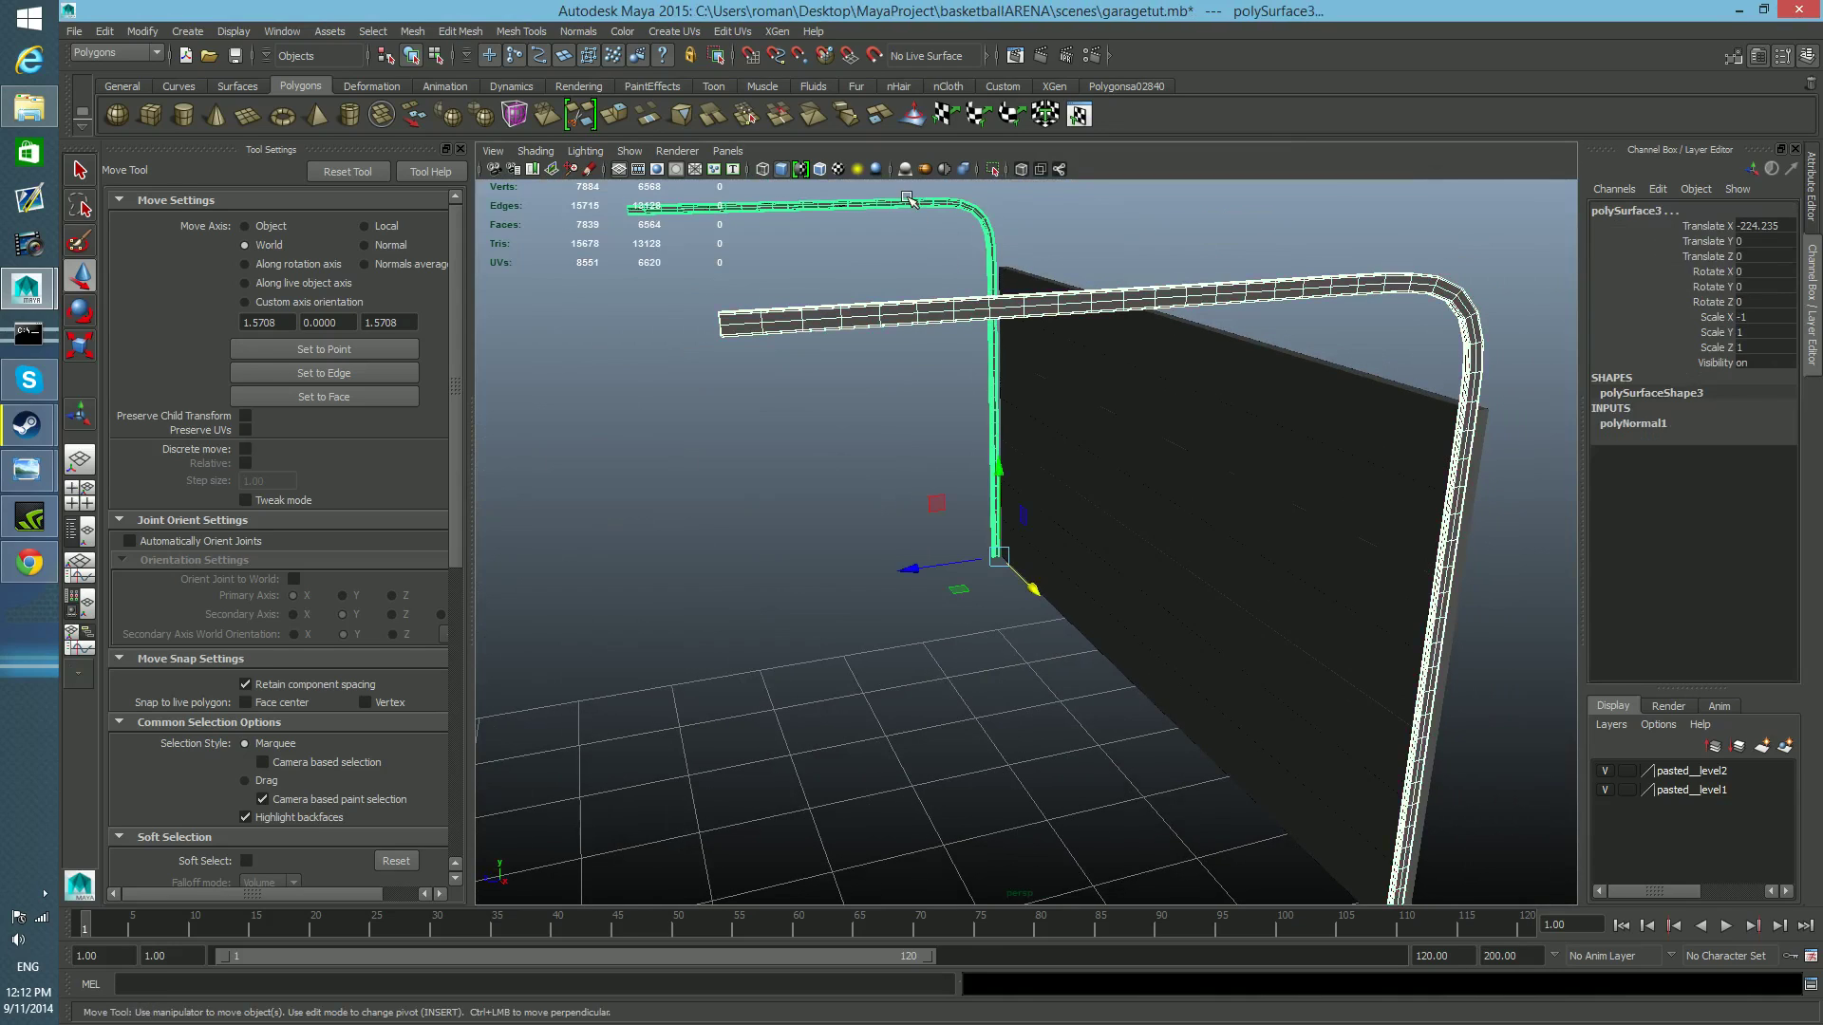
Inspect both rails from the front, back and sides of the door for matching position and shape.
alt+drag(1054, 395, 759, 485)
alt+middle_drag(802, 607, 798, 481)
alt+drag(878, 532, 751, 545)
alt+middle_drag(1271, 474, 1033, 375)
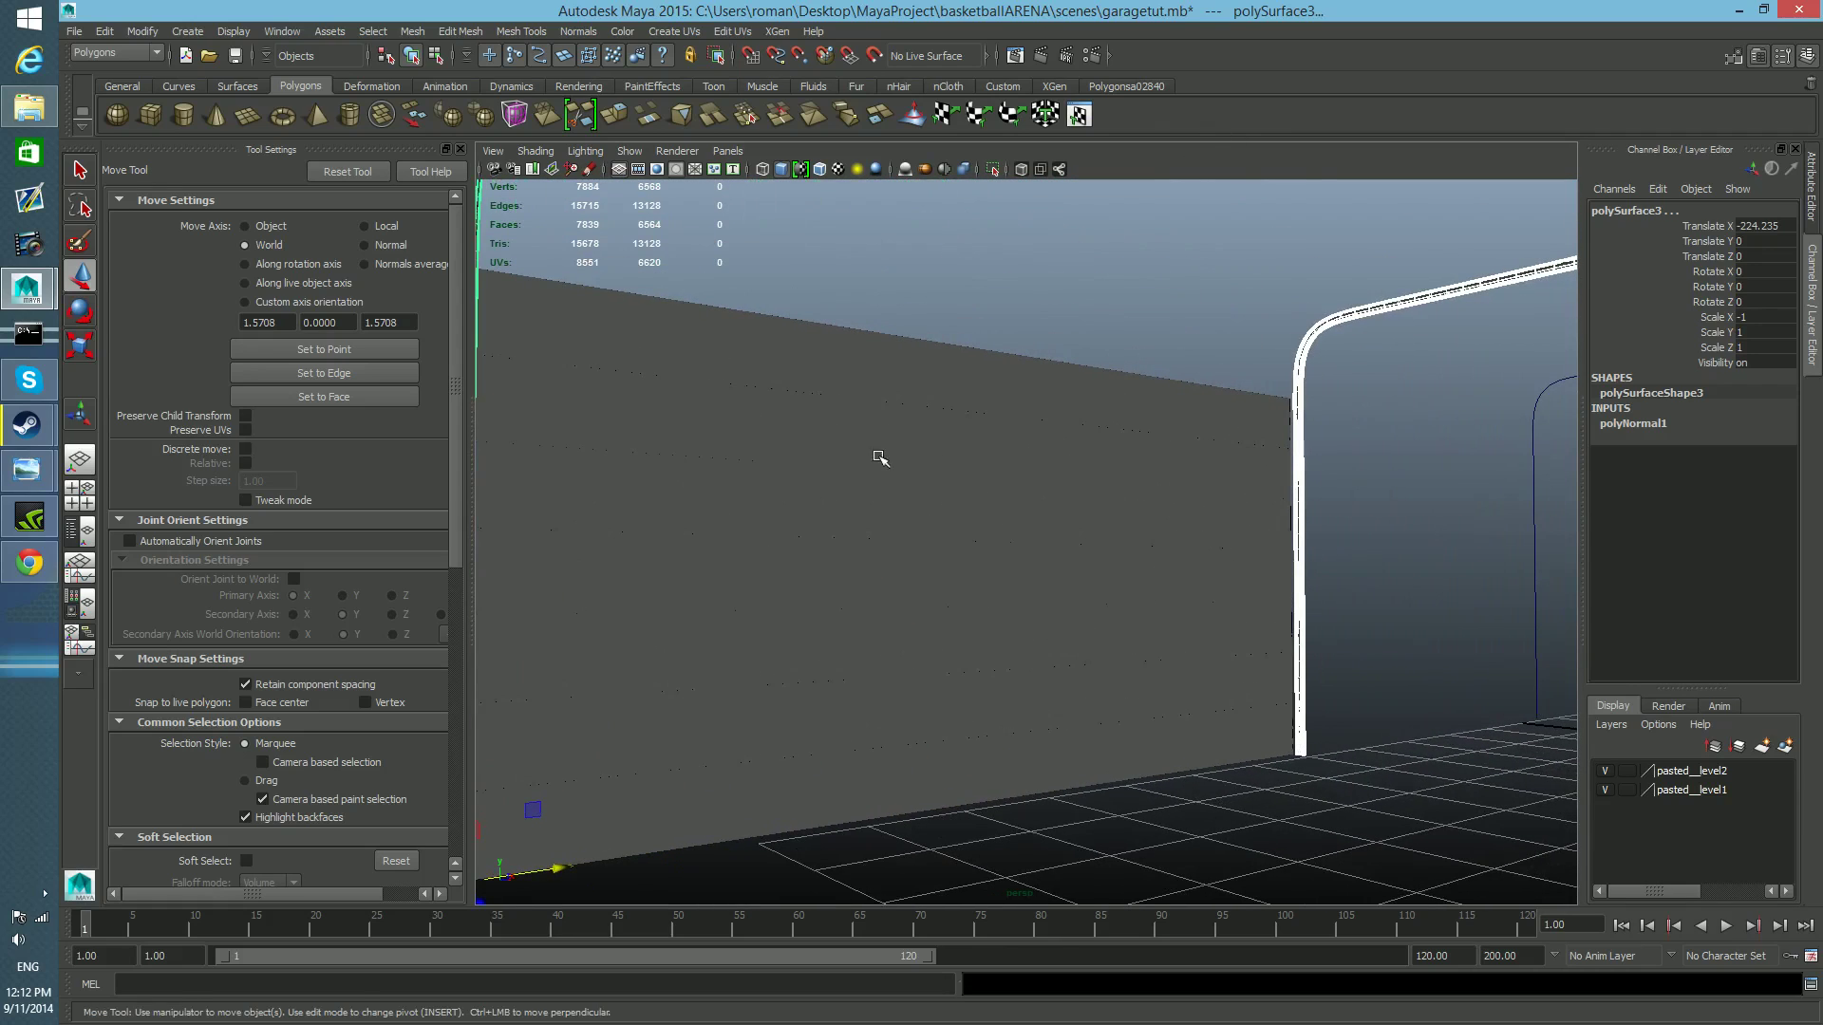
alt+drag(1218, 590, 950, 479)
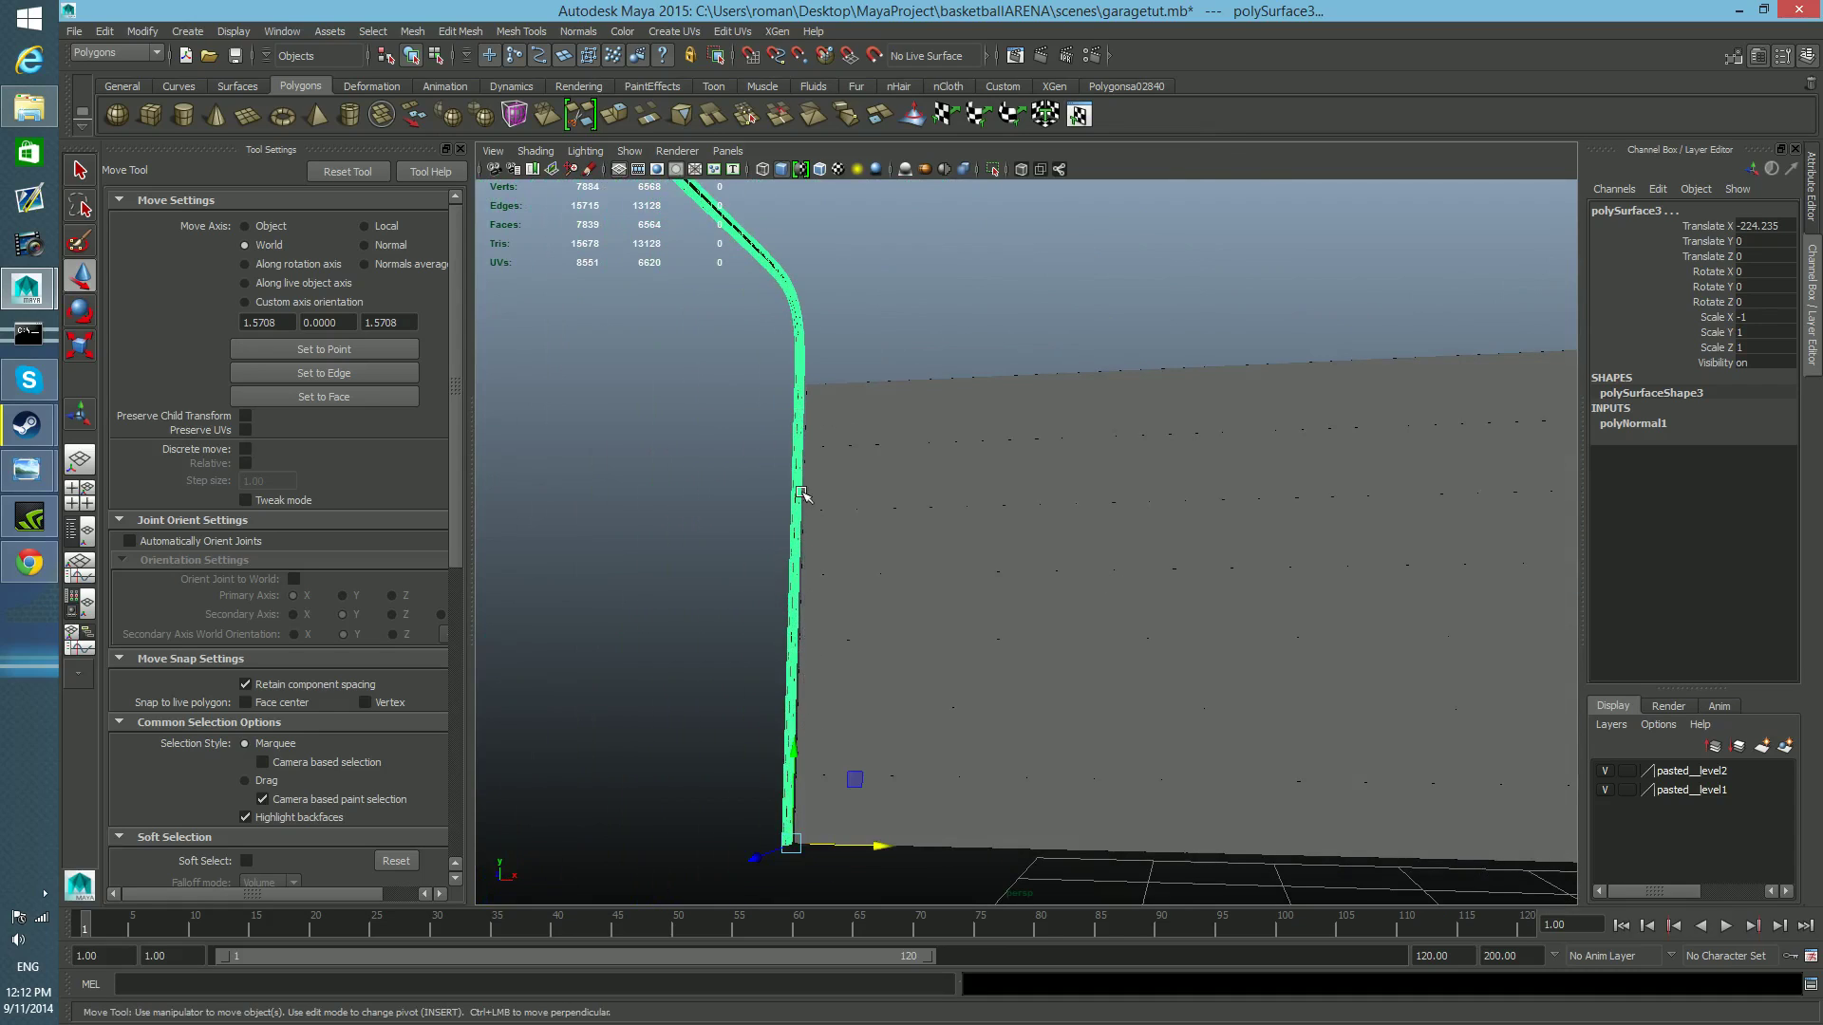
scroll(960, 539, down, 2)
alt+drag(939, 559, 573, 728)
alt+drag(1084, 677, 890, 653)
alt+middle_drag(899, 582, 883, 675)
alt+right_drag(1017, 609, 895, 603)
alt+drag(895, 603, 720, 623)
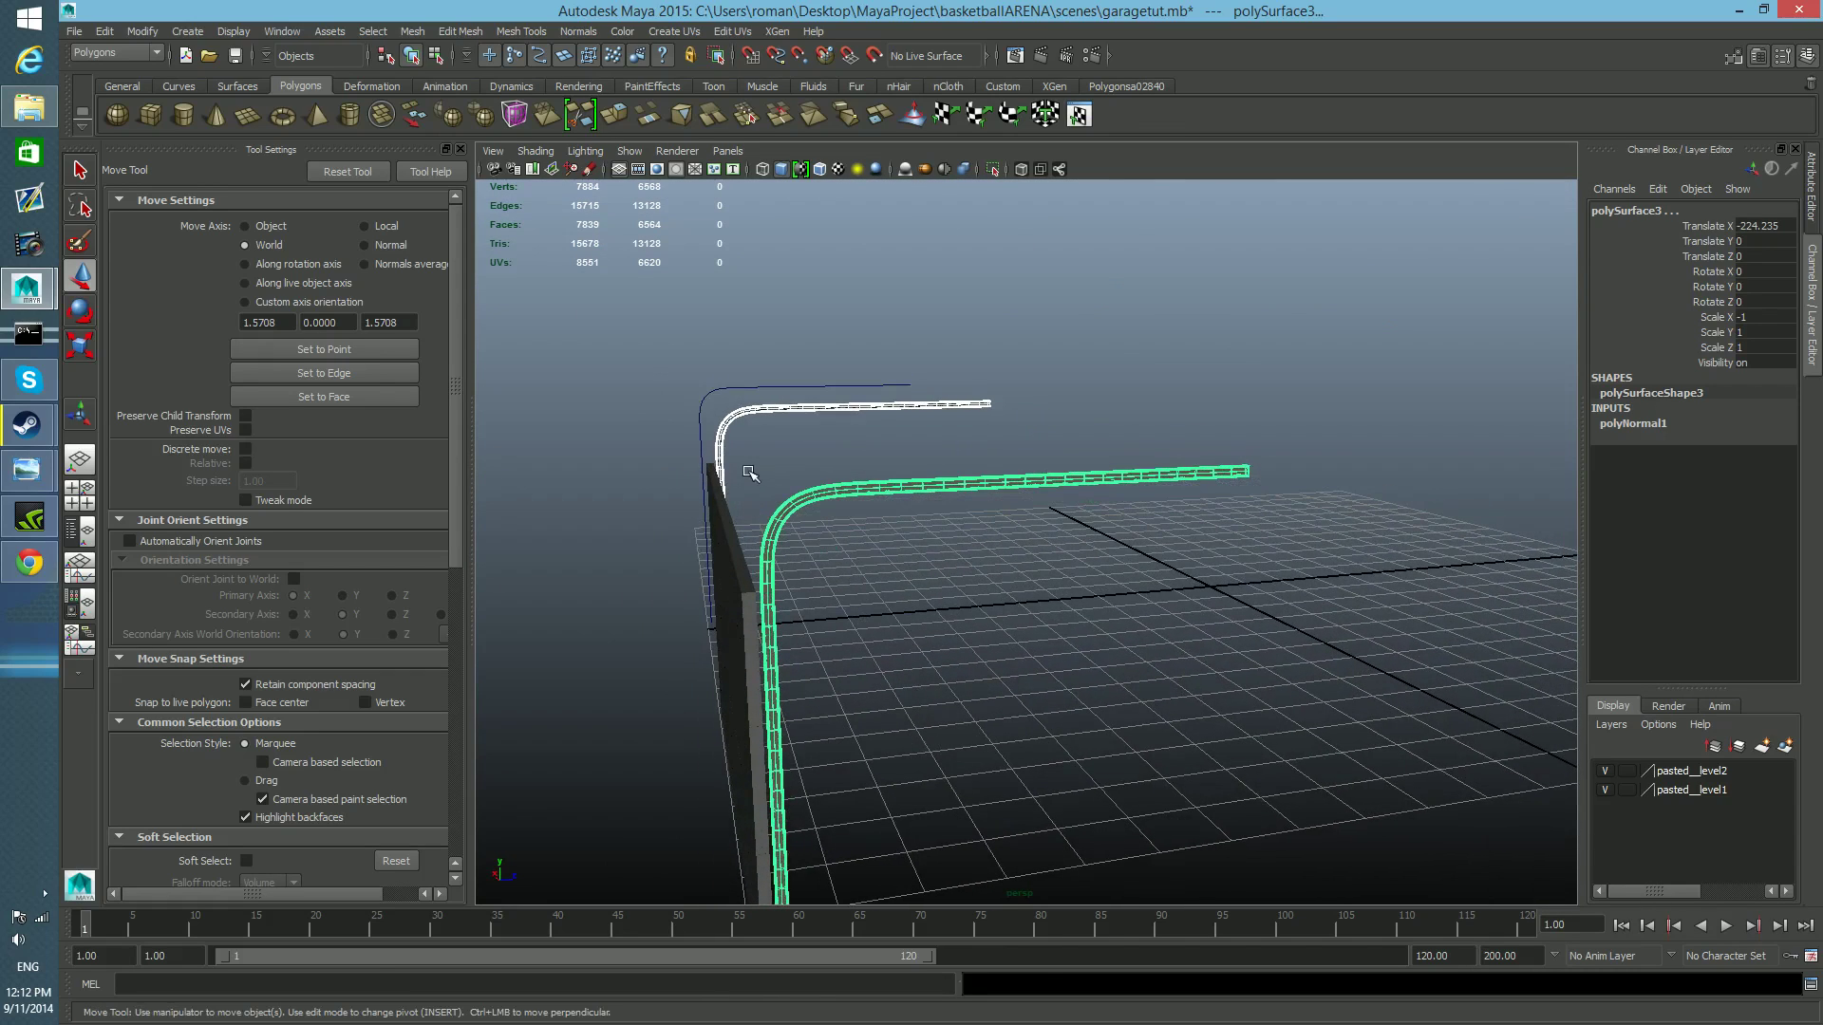
mouse_move(752, 612)
alt+mouse_down()
mouse_move(741, 601)
mouse_move(759, 603)
alt+mouse_up()
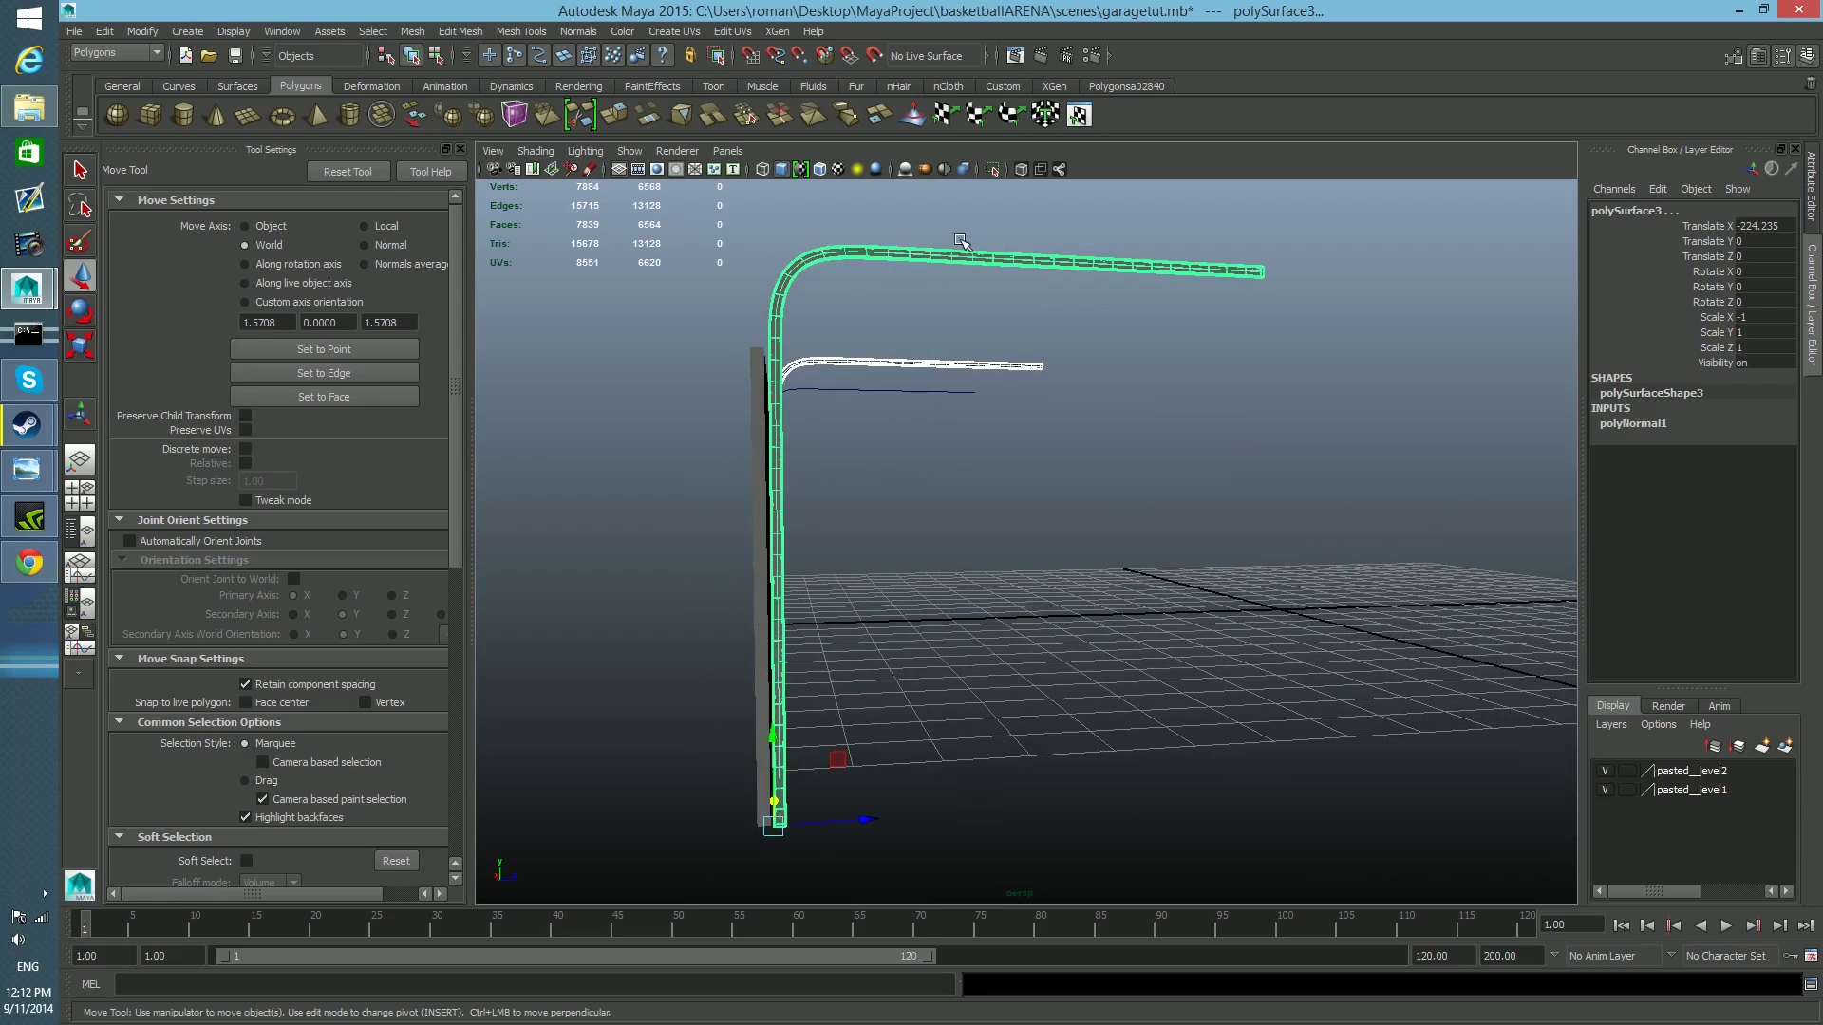
alt+drag(929, 393, 1277, 398)
alt+middle_drag(1276, 399, 805, 584)
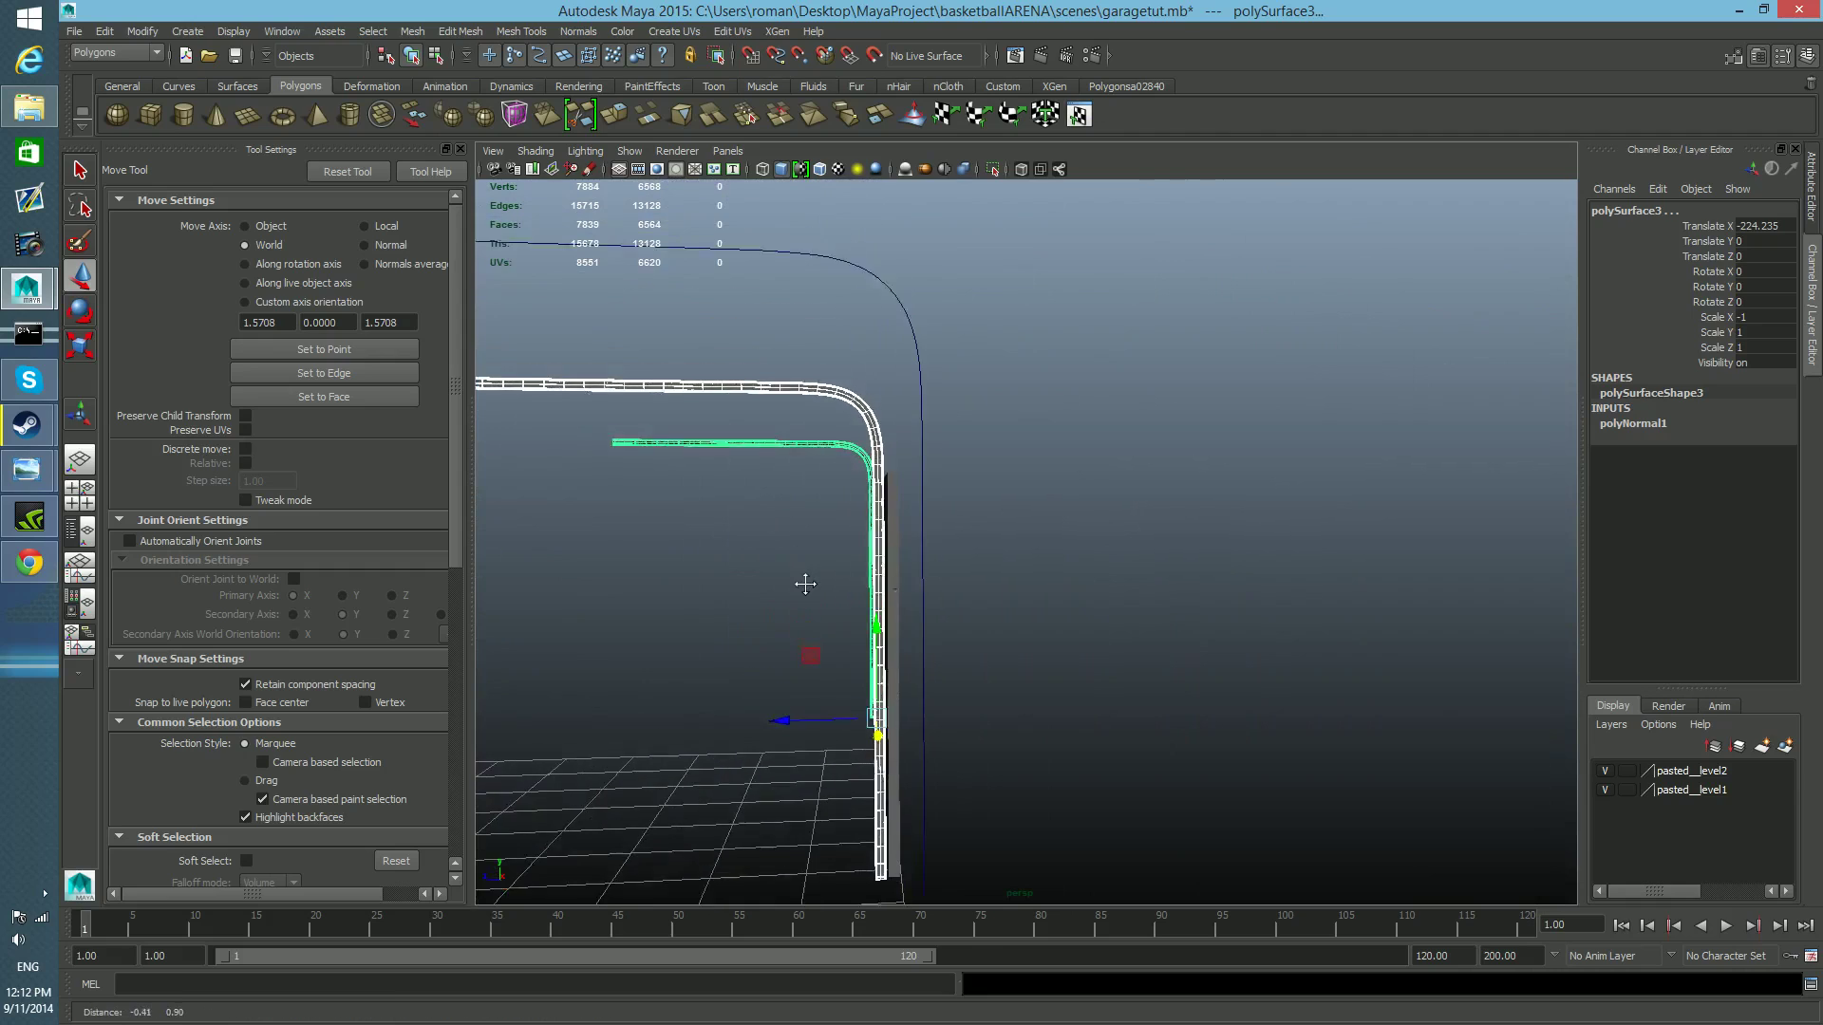
Select the leftover guide curve that the rail was shaped along.
click(917, 431)
alt+drag(944, 460, 909, 613)
alt+middle_drag(891, 650, 965, 635)
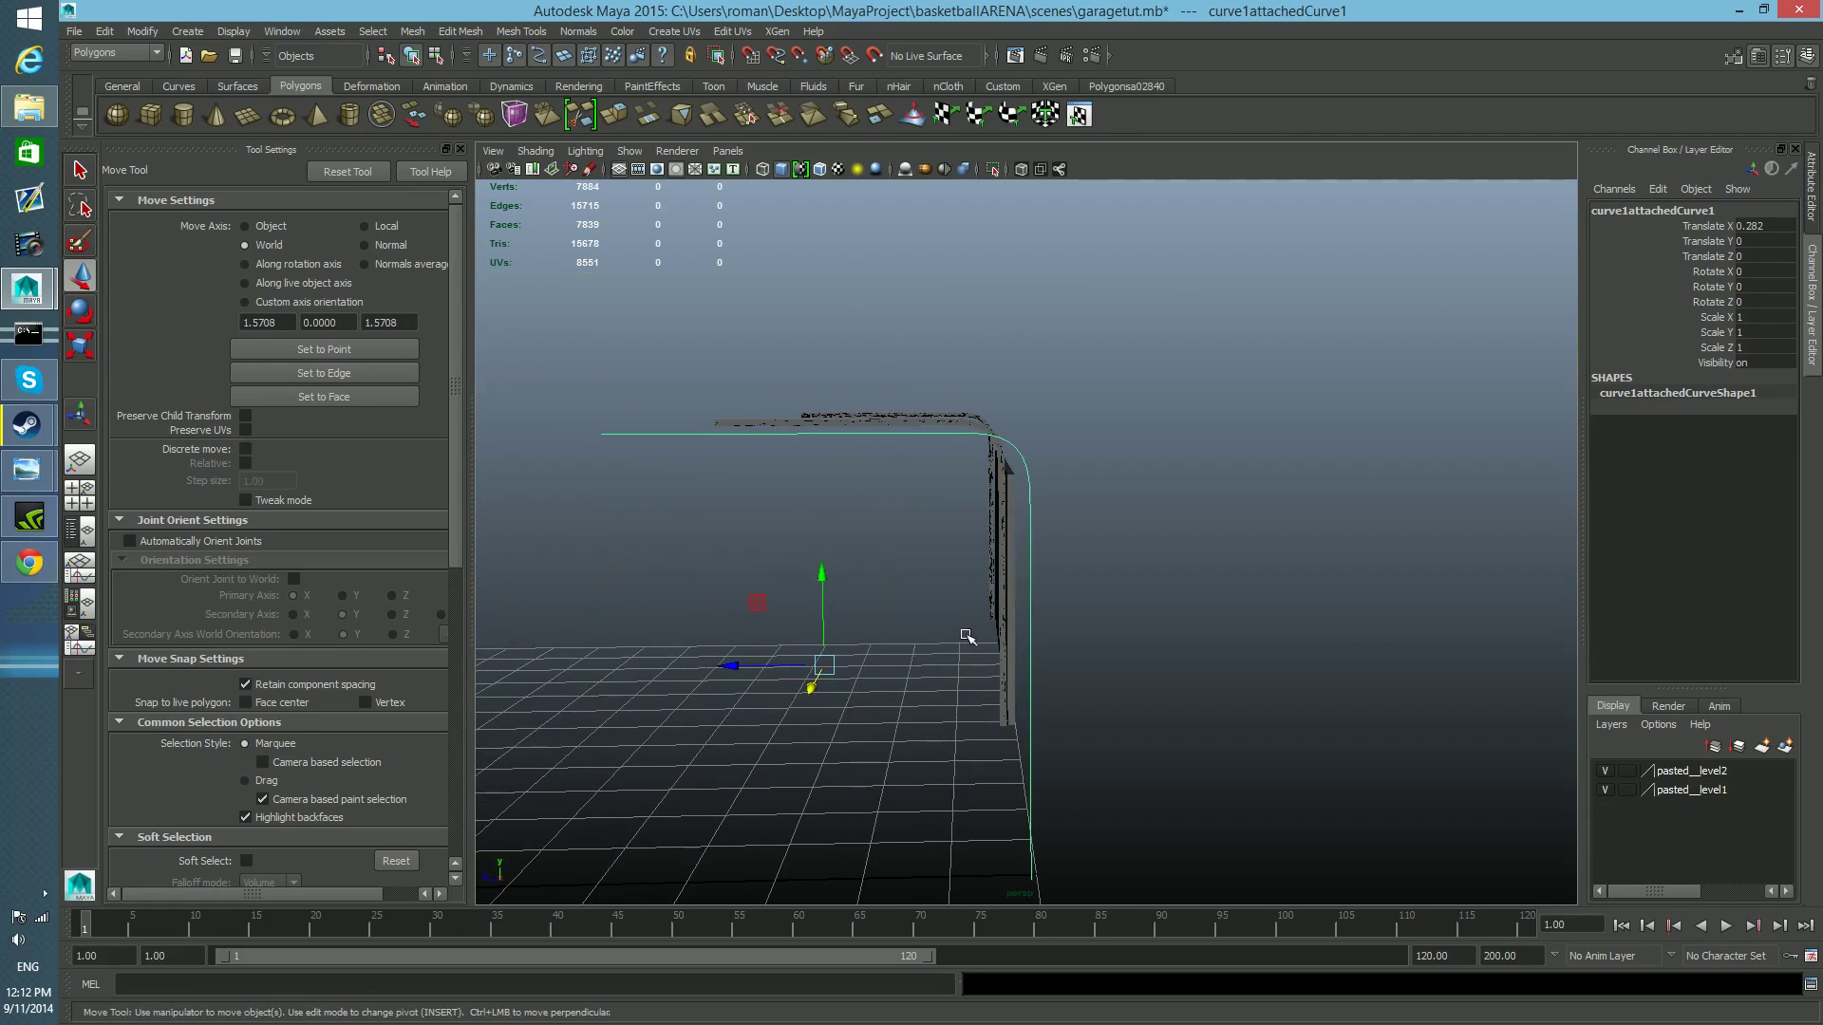
alt+drag(1062, 617, 892, 710)
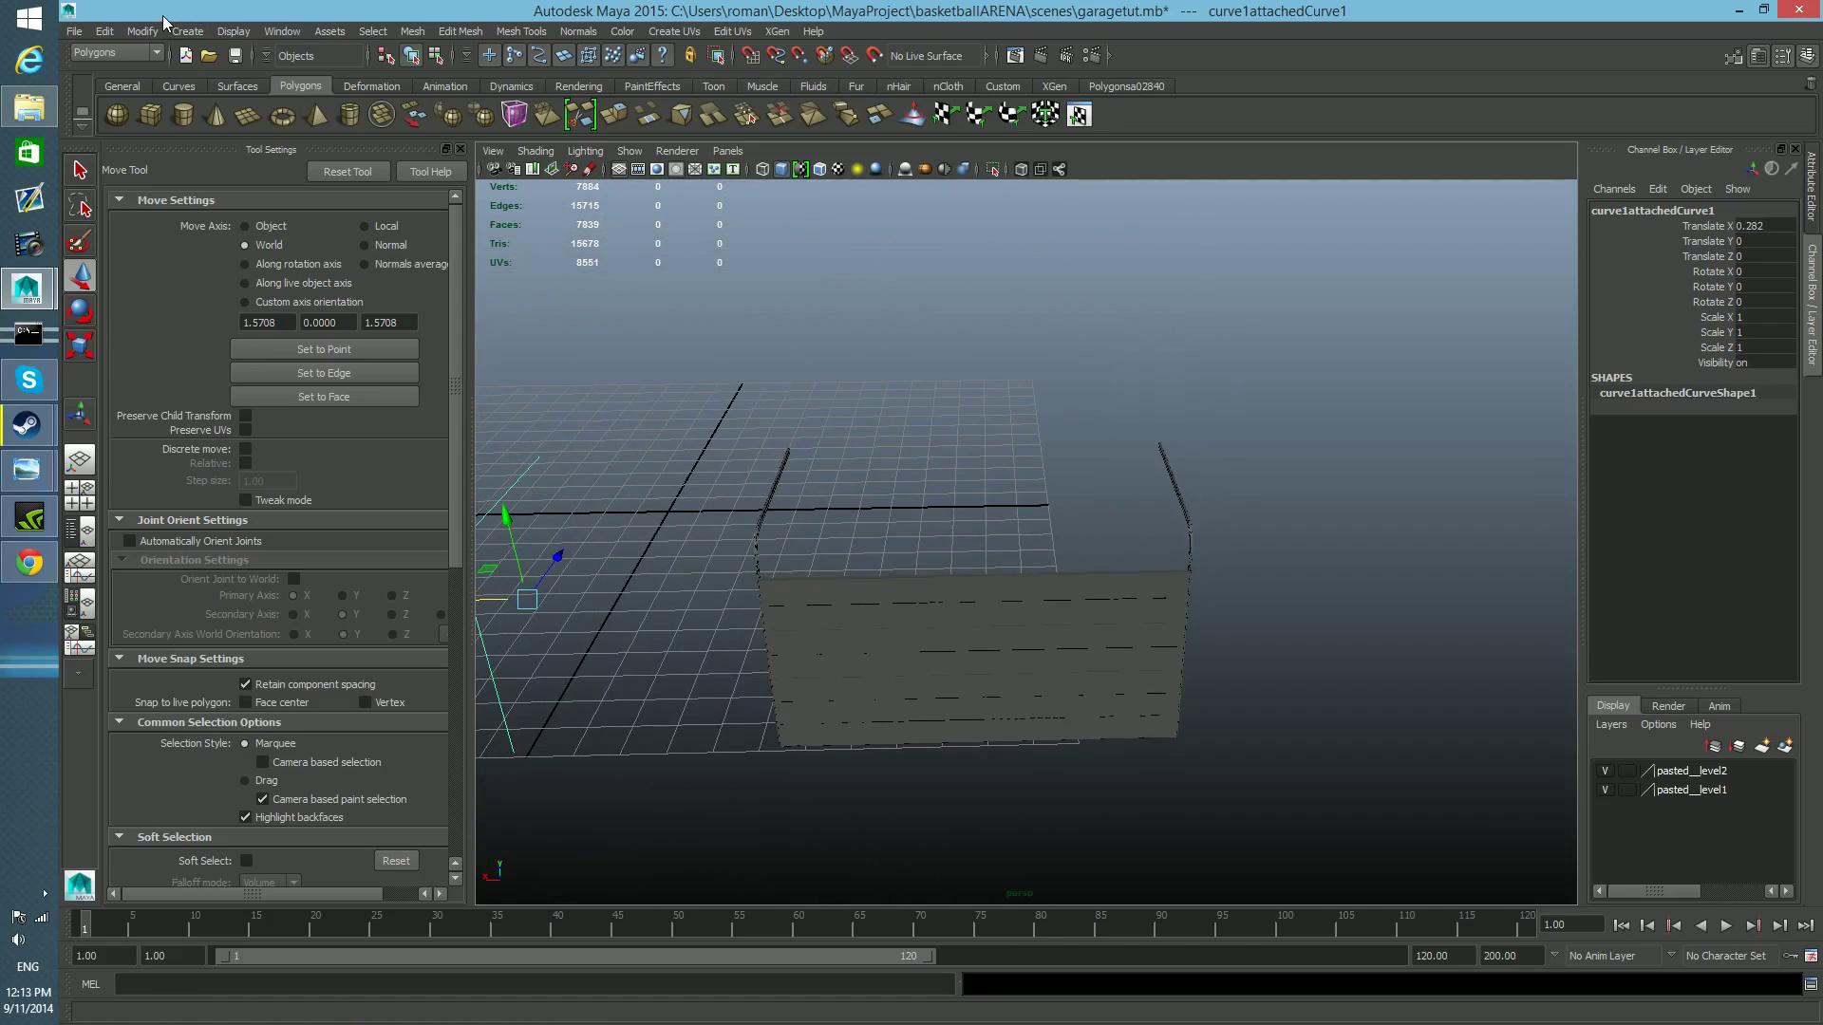
Save the scene garagetut.mb and view the finished door and rails from the side.
click(73, 31)
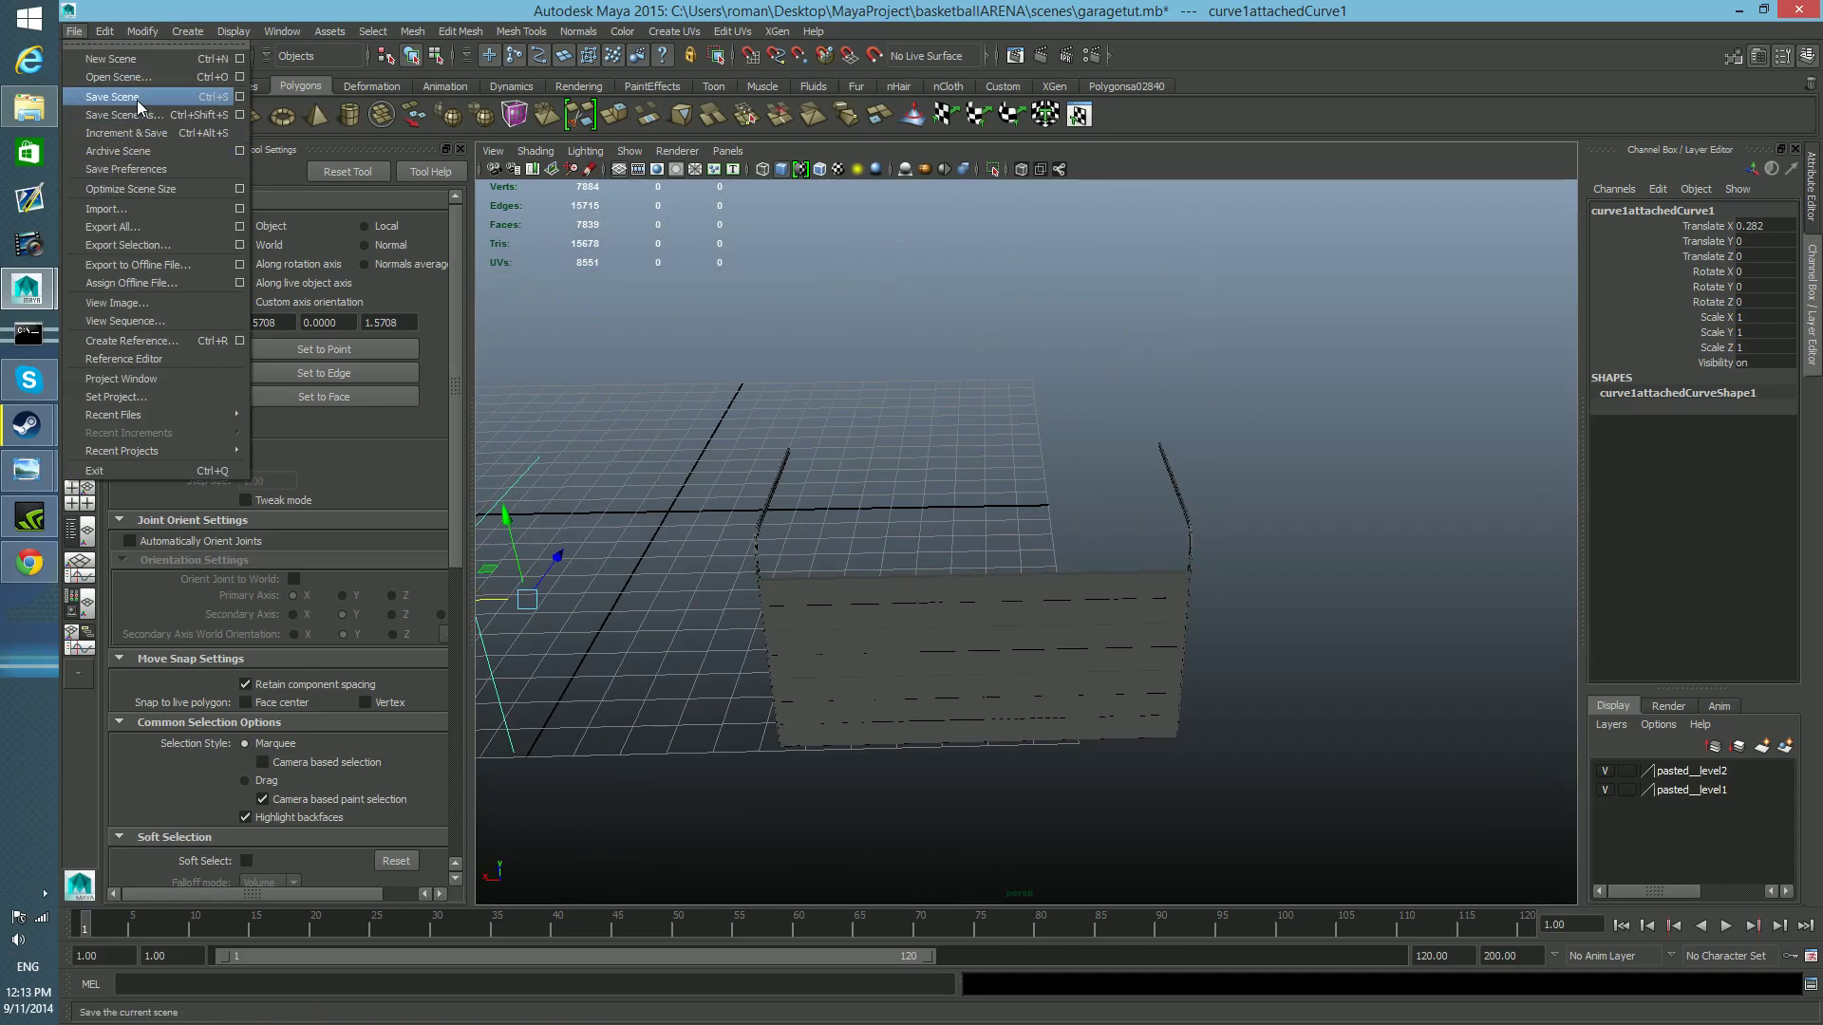
click(137, 99)
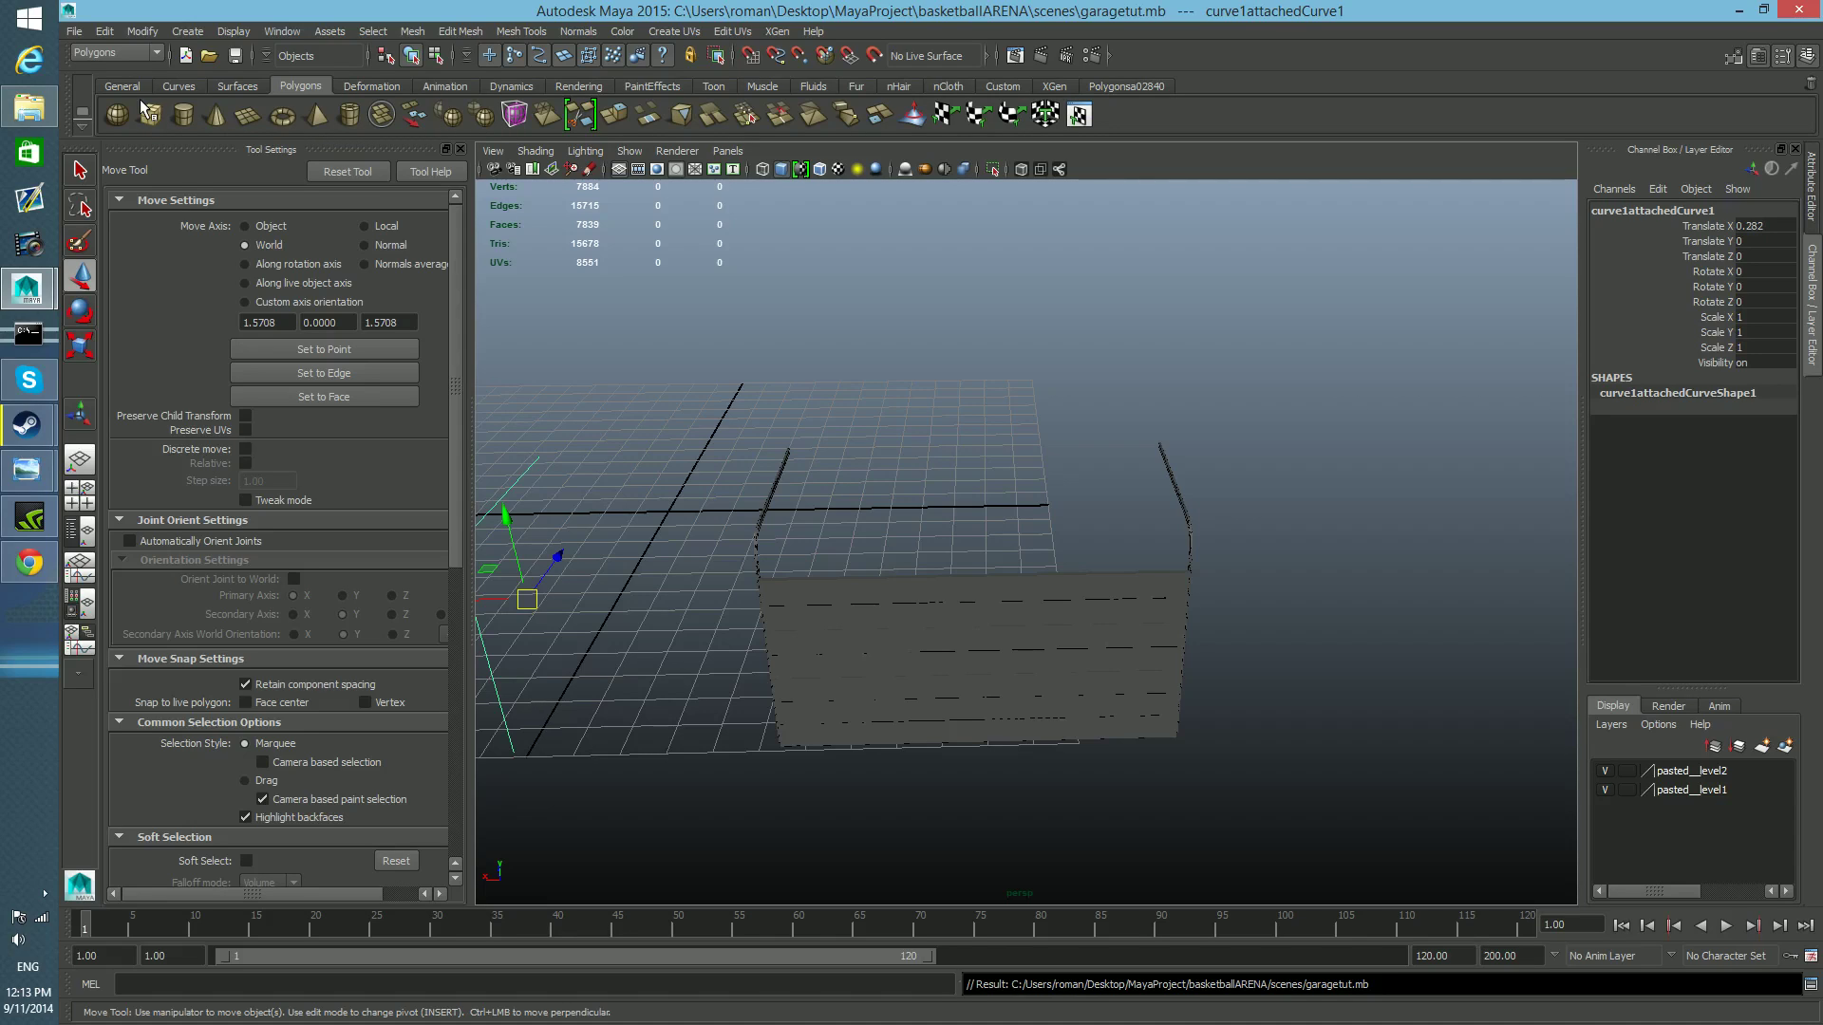
alt+drag(773, 508, 982, 462)
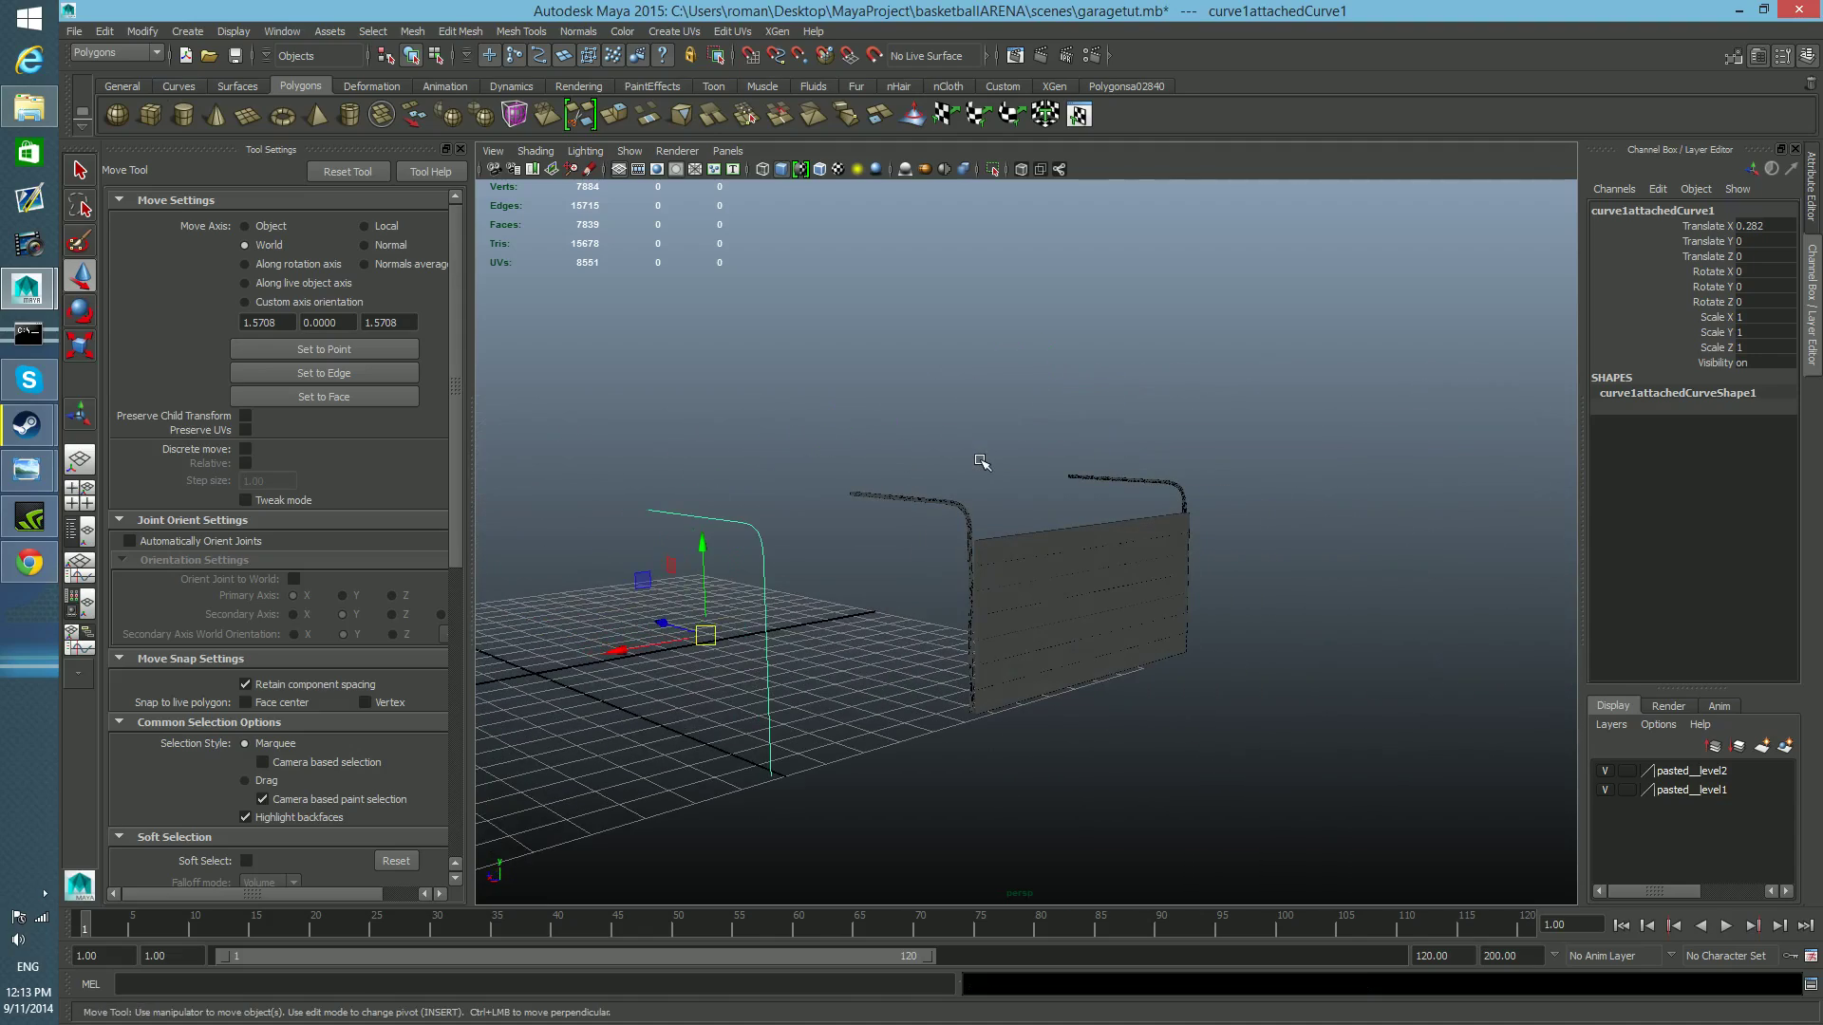